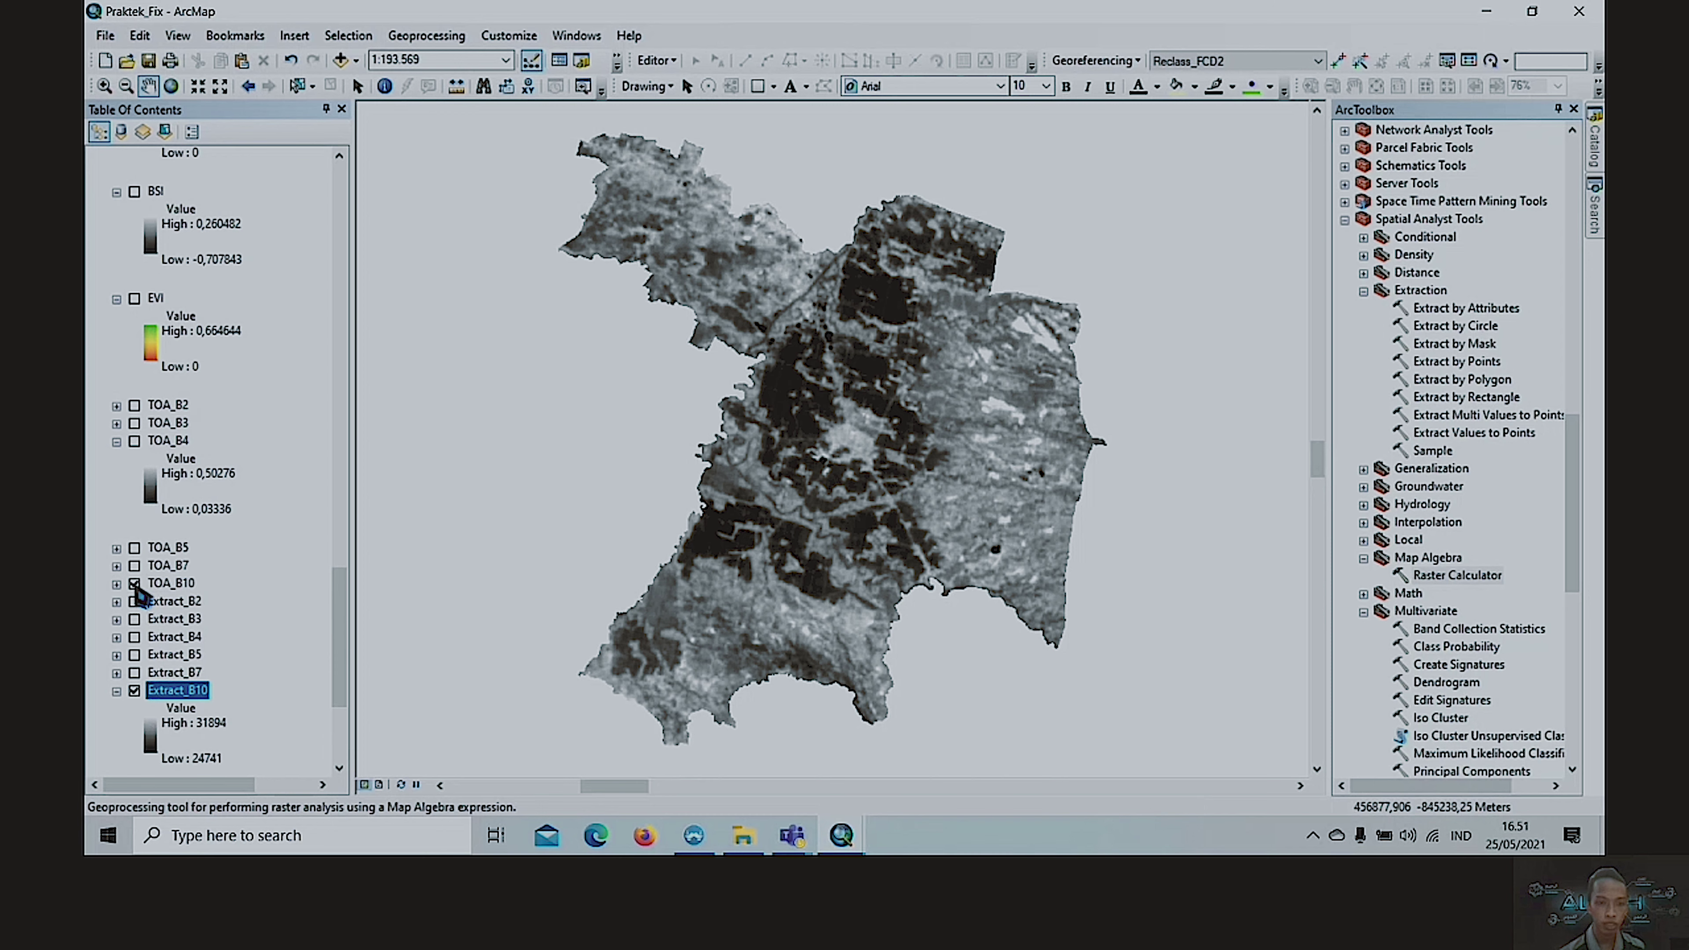
- Hide the Extract_B10 layer on the map
click(134, 691)
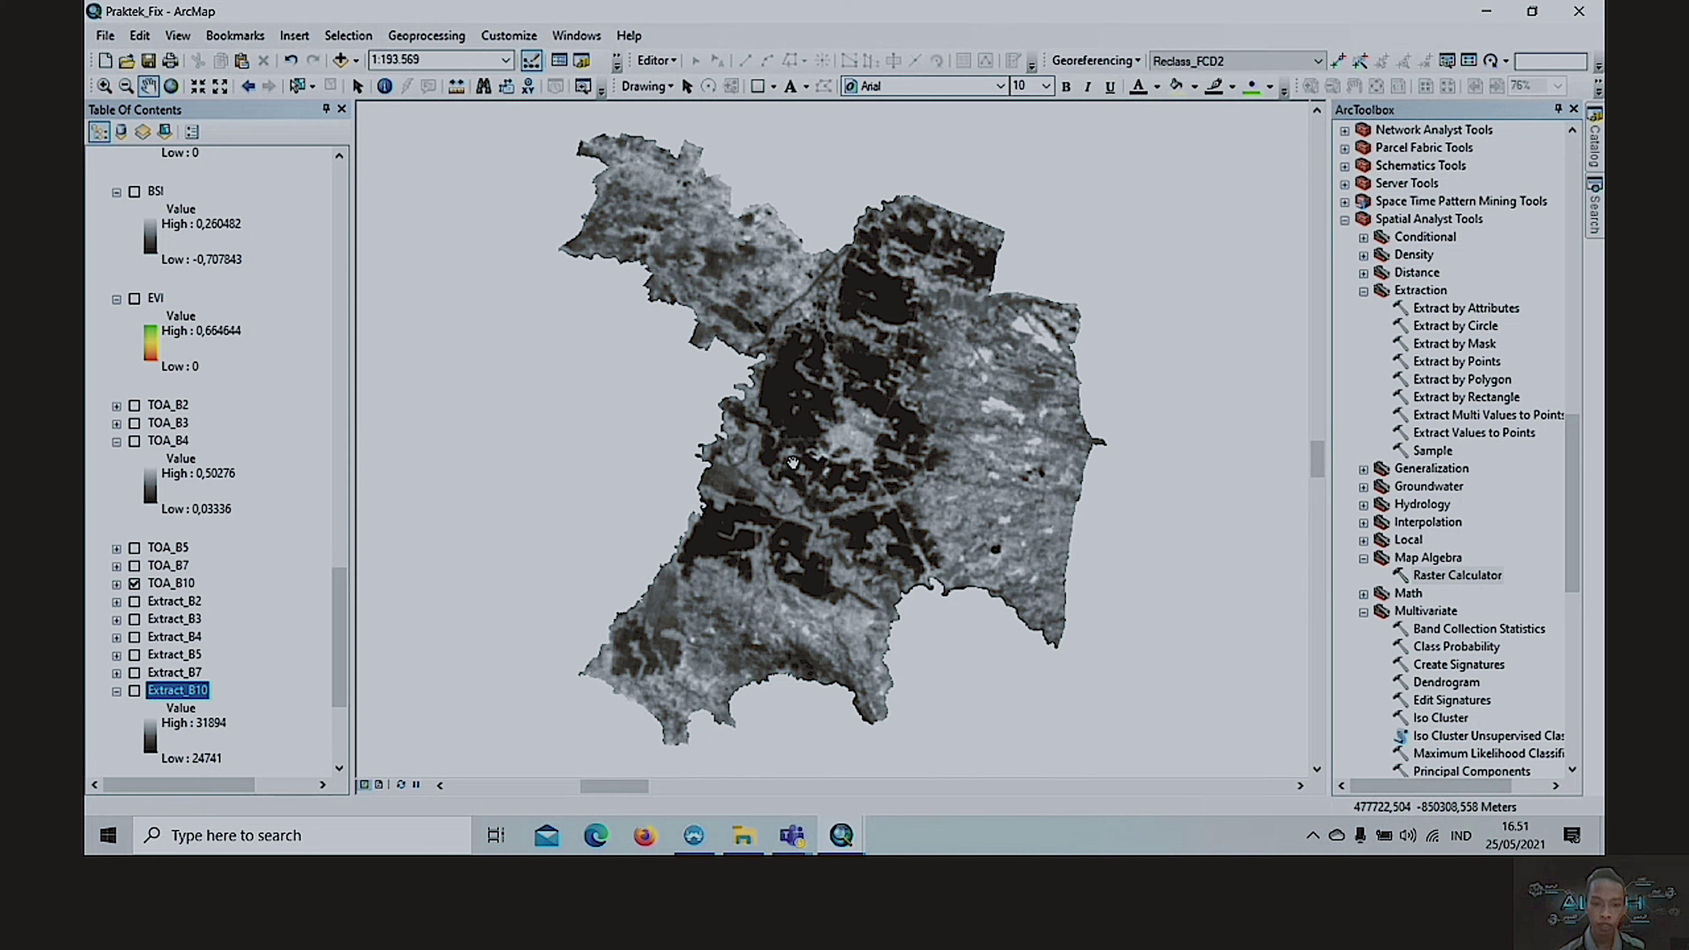
- Open the Raster Calculator and begin the EVI expression with (("TOA_B5" + 1)
double_click(1463, 576)
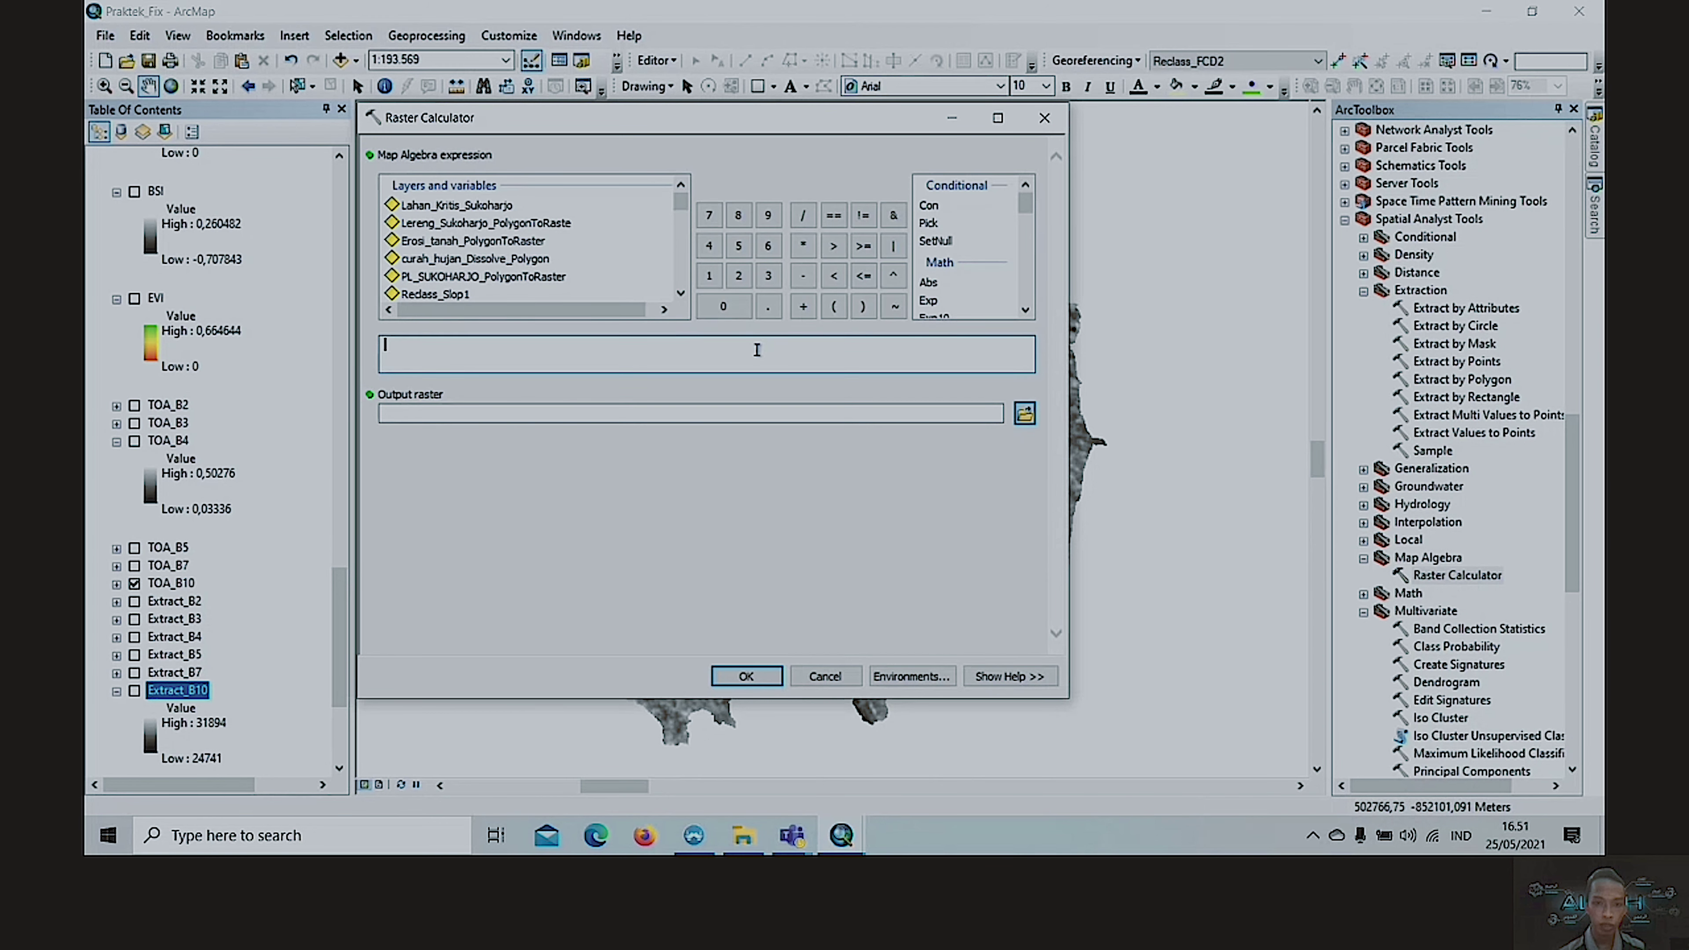
double_click(839, 308)
scroll(469, 274, down, 6)
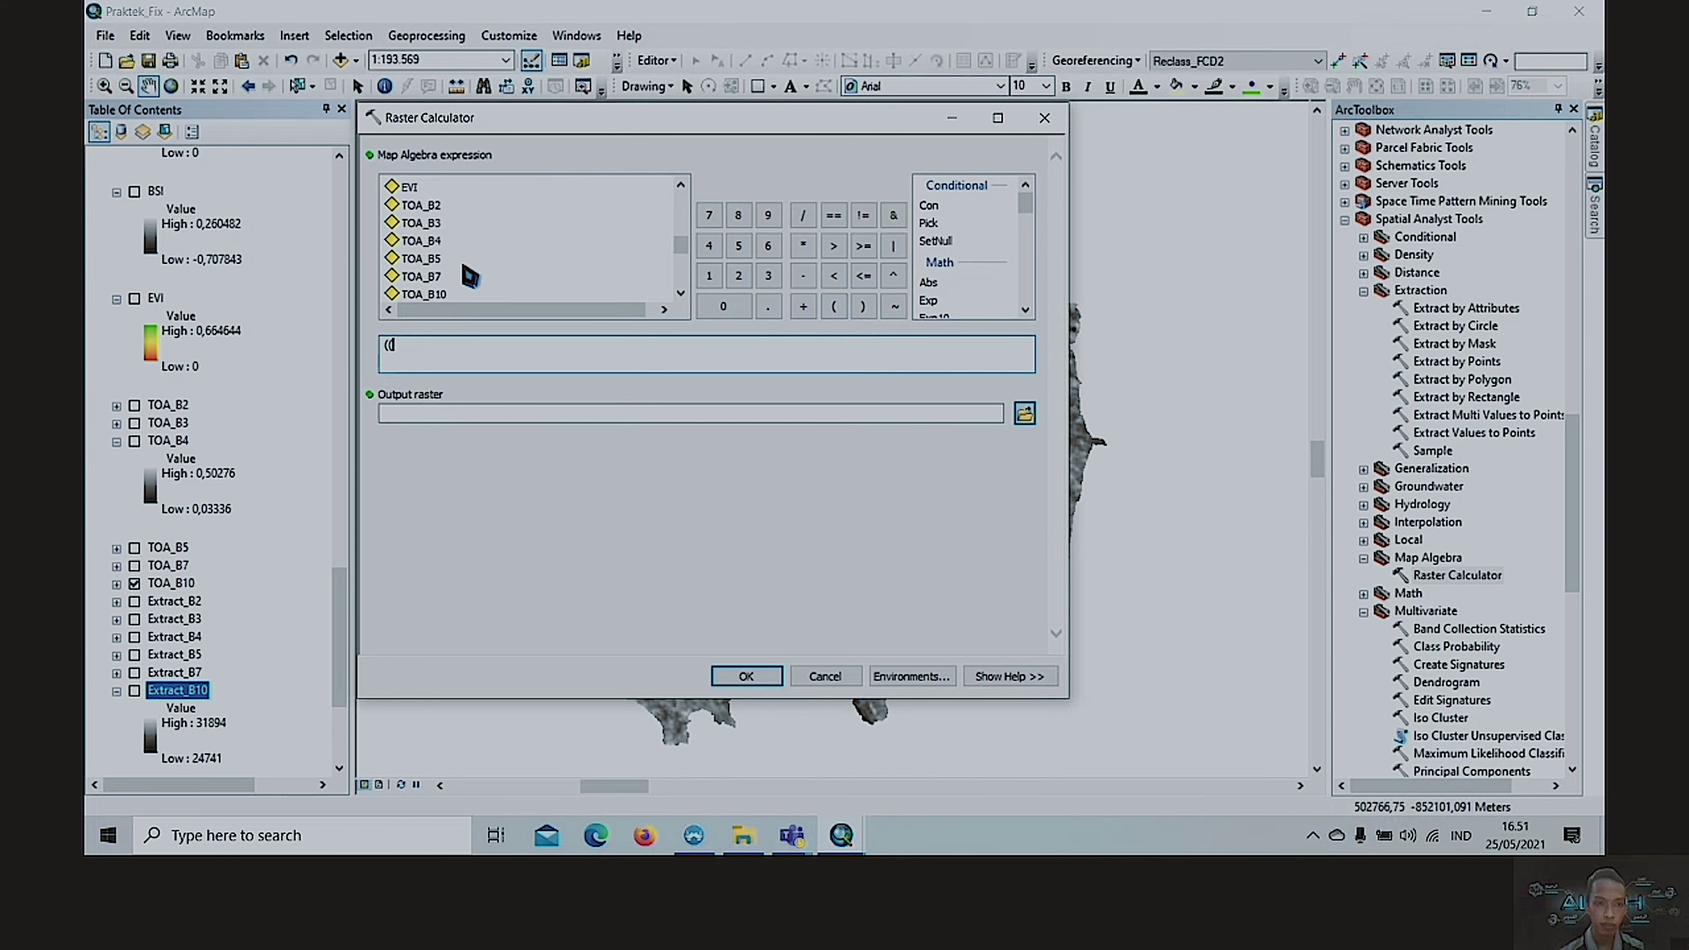
double_click(427, 262)
click(803, 306)
click(709, 275)
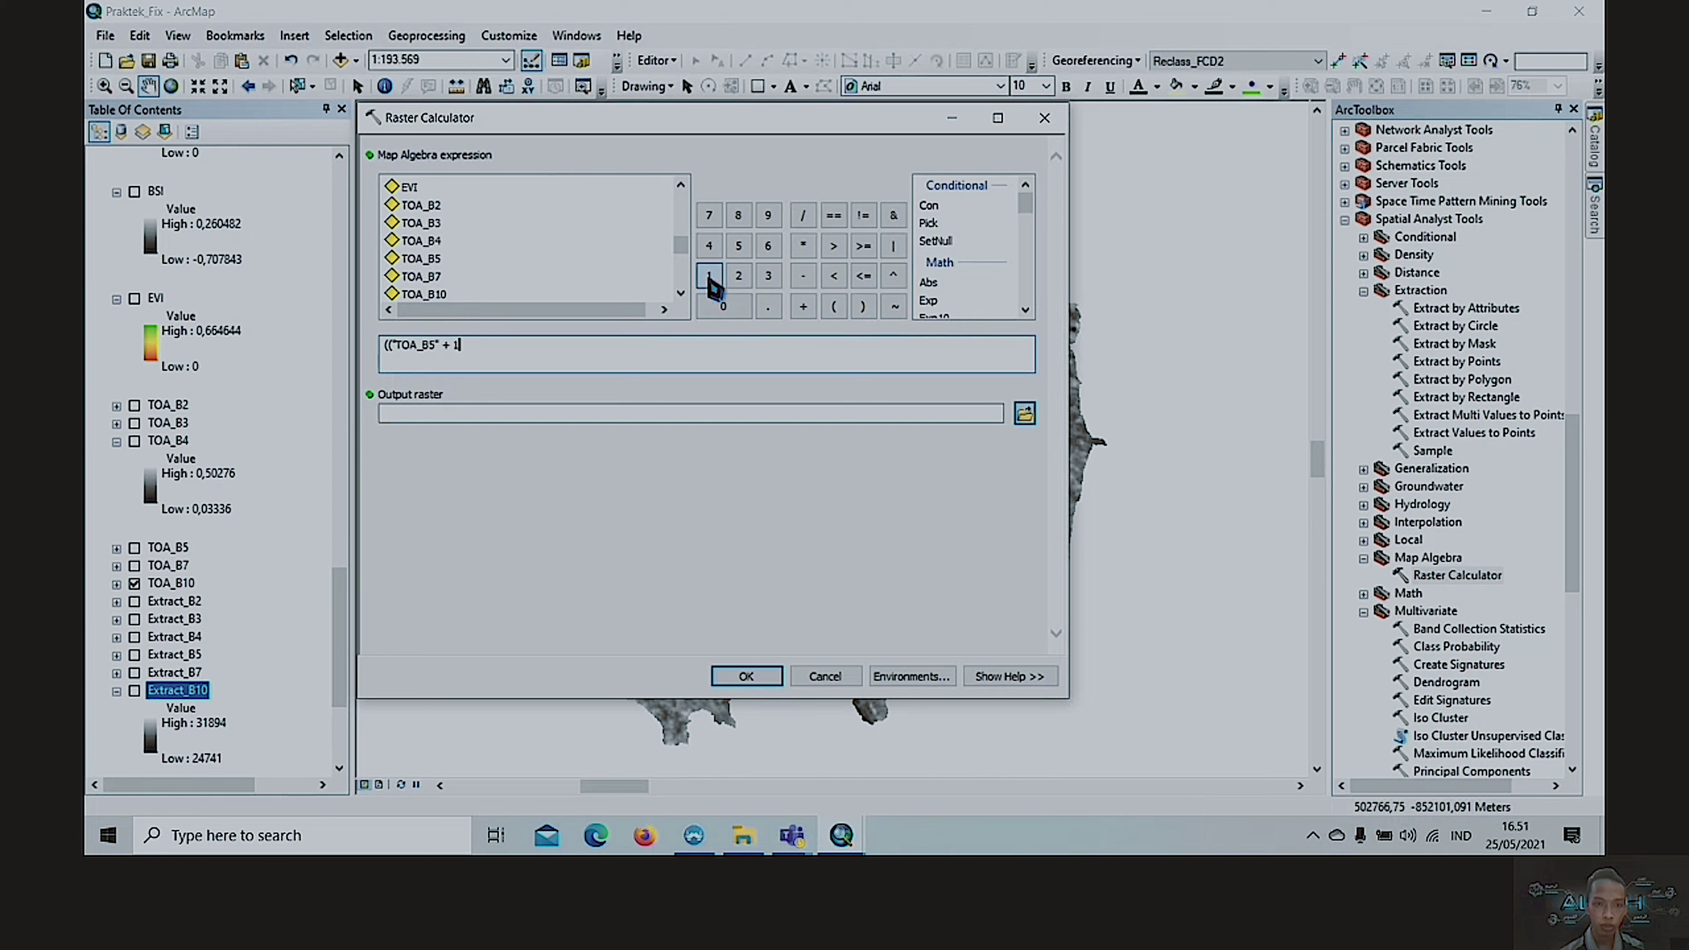
click(862, 307)
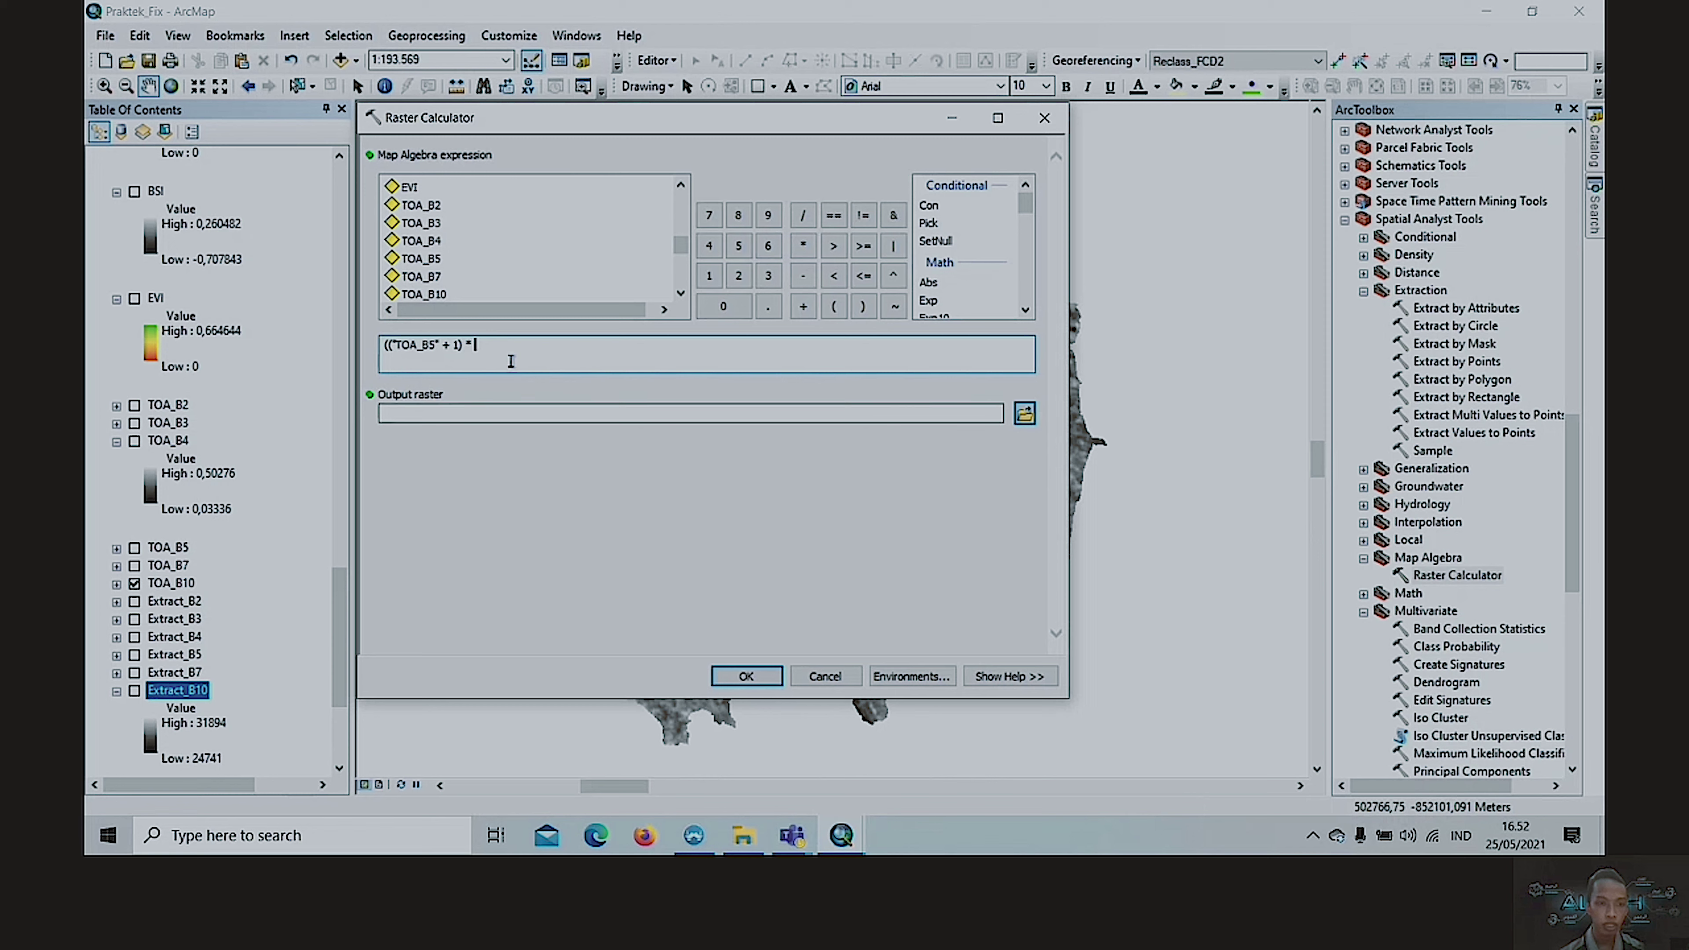
- Extend the EVI expression with the second factor, * (0.50276 - "TOA_B4")
text(0.5)
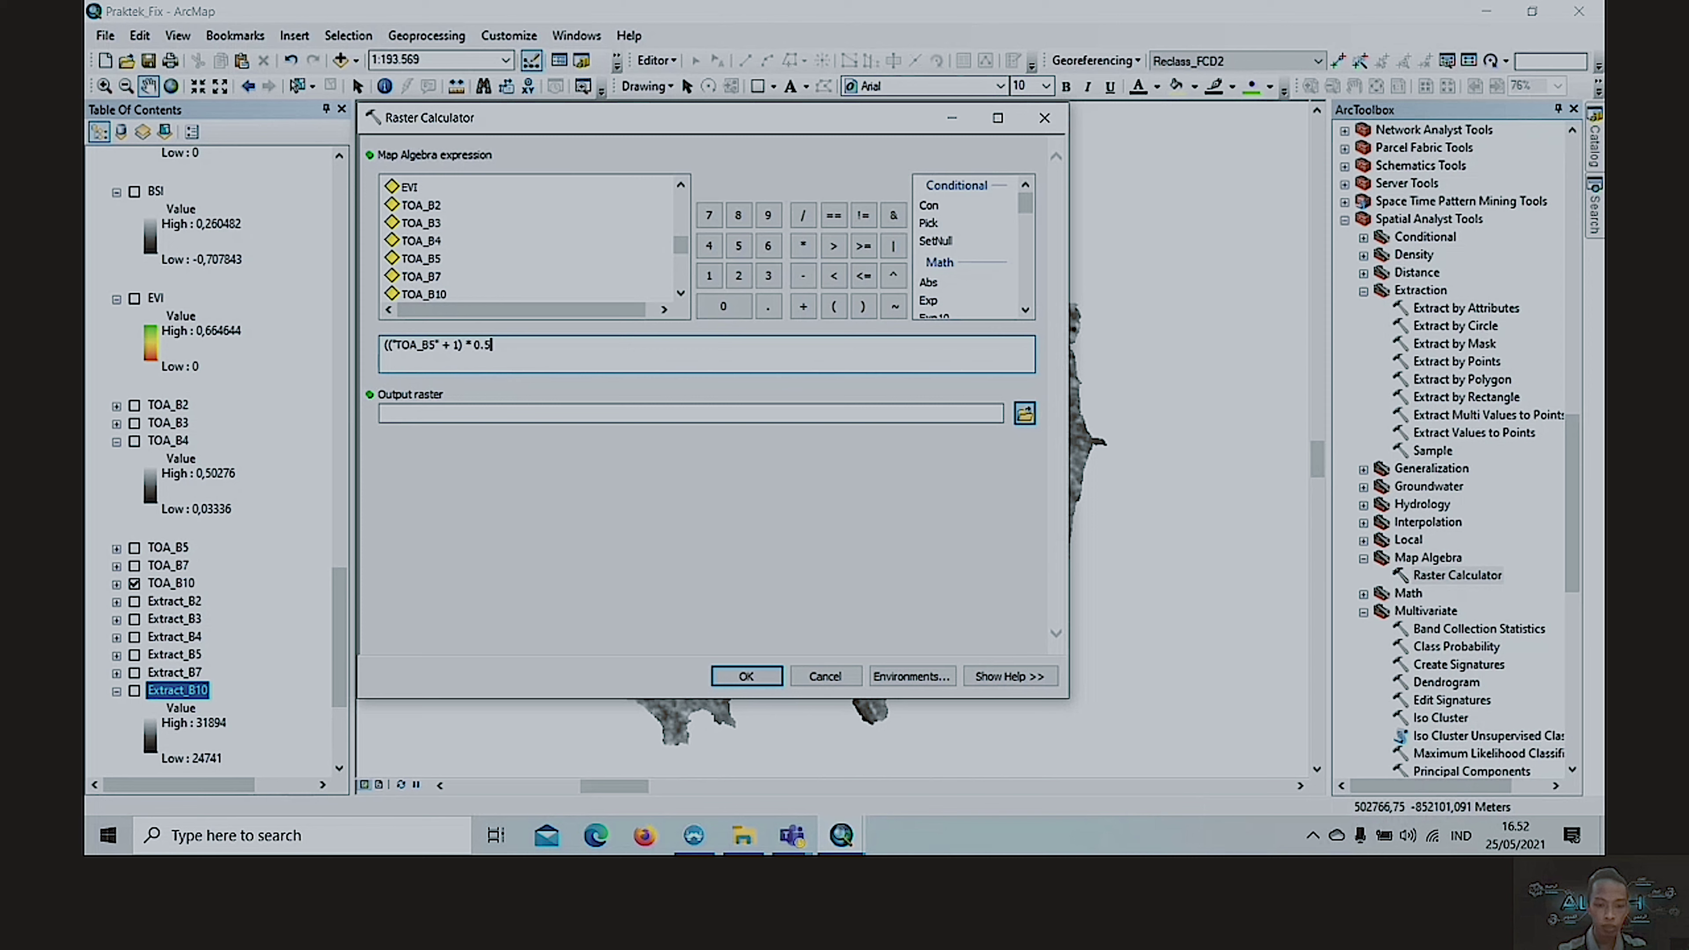
text(0276)
click(475, 351)
click(834, 307)
click(803, 276)
double_click(421, 240)
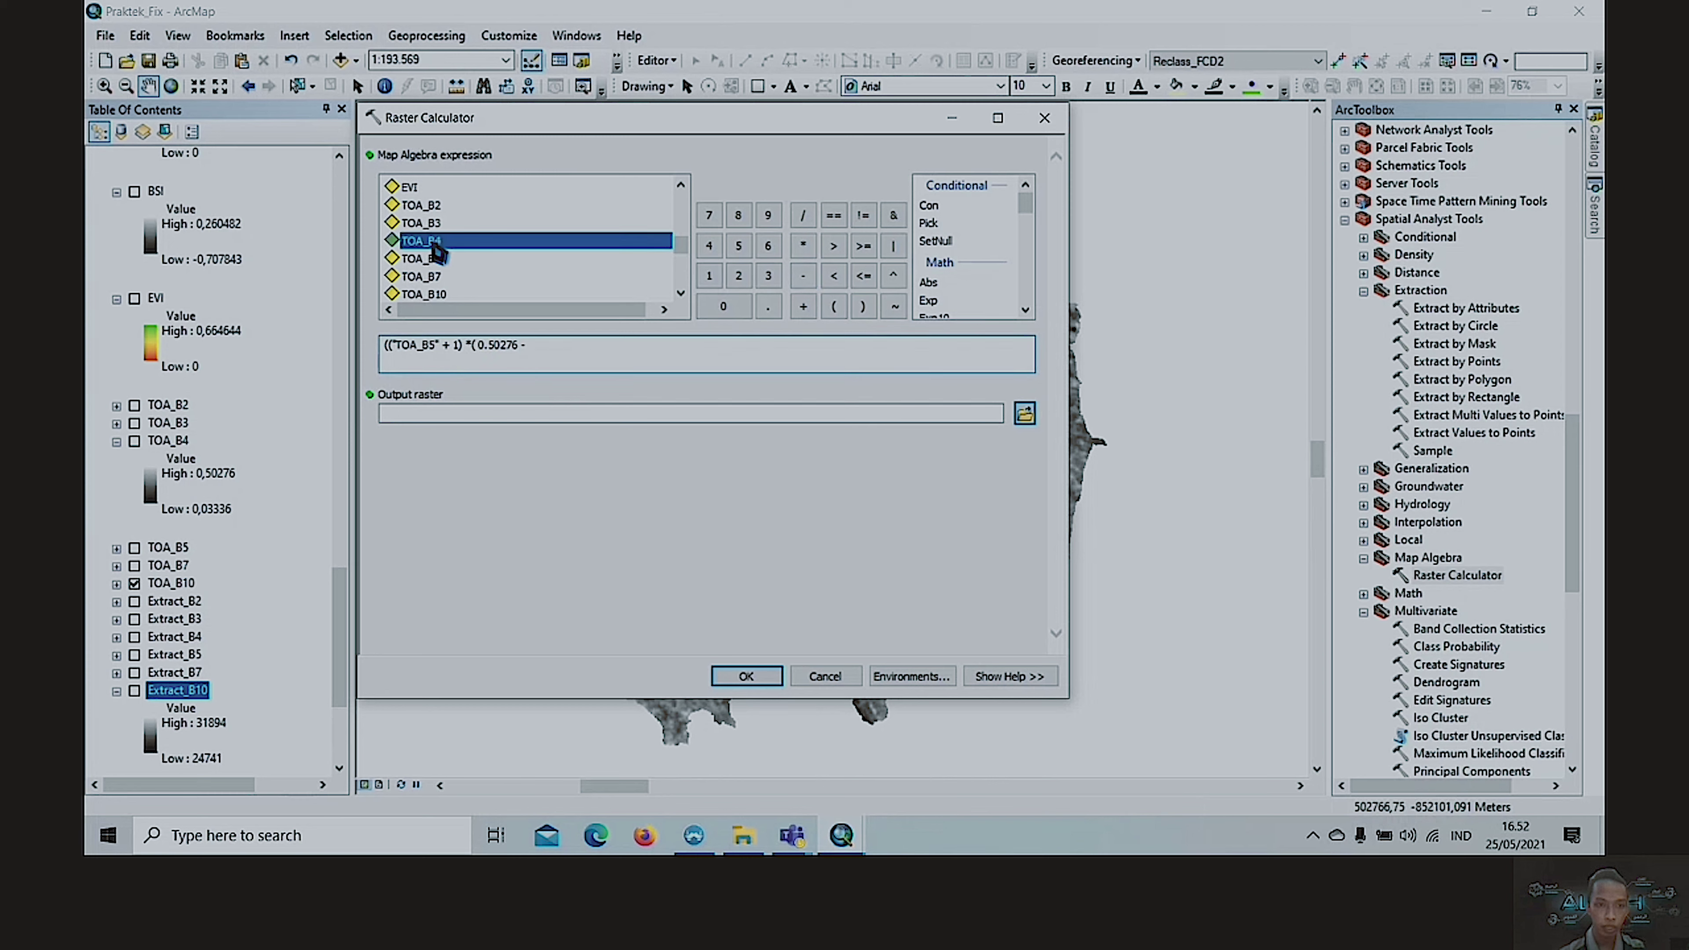
click(863, 307)
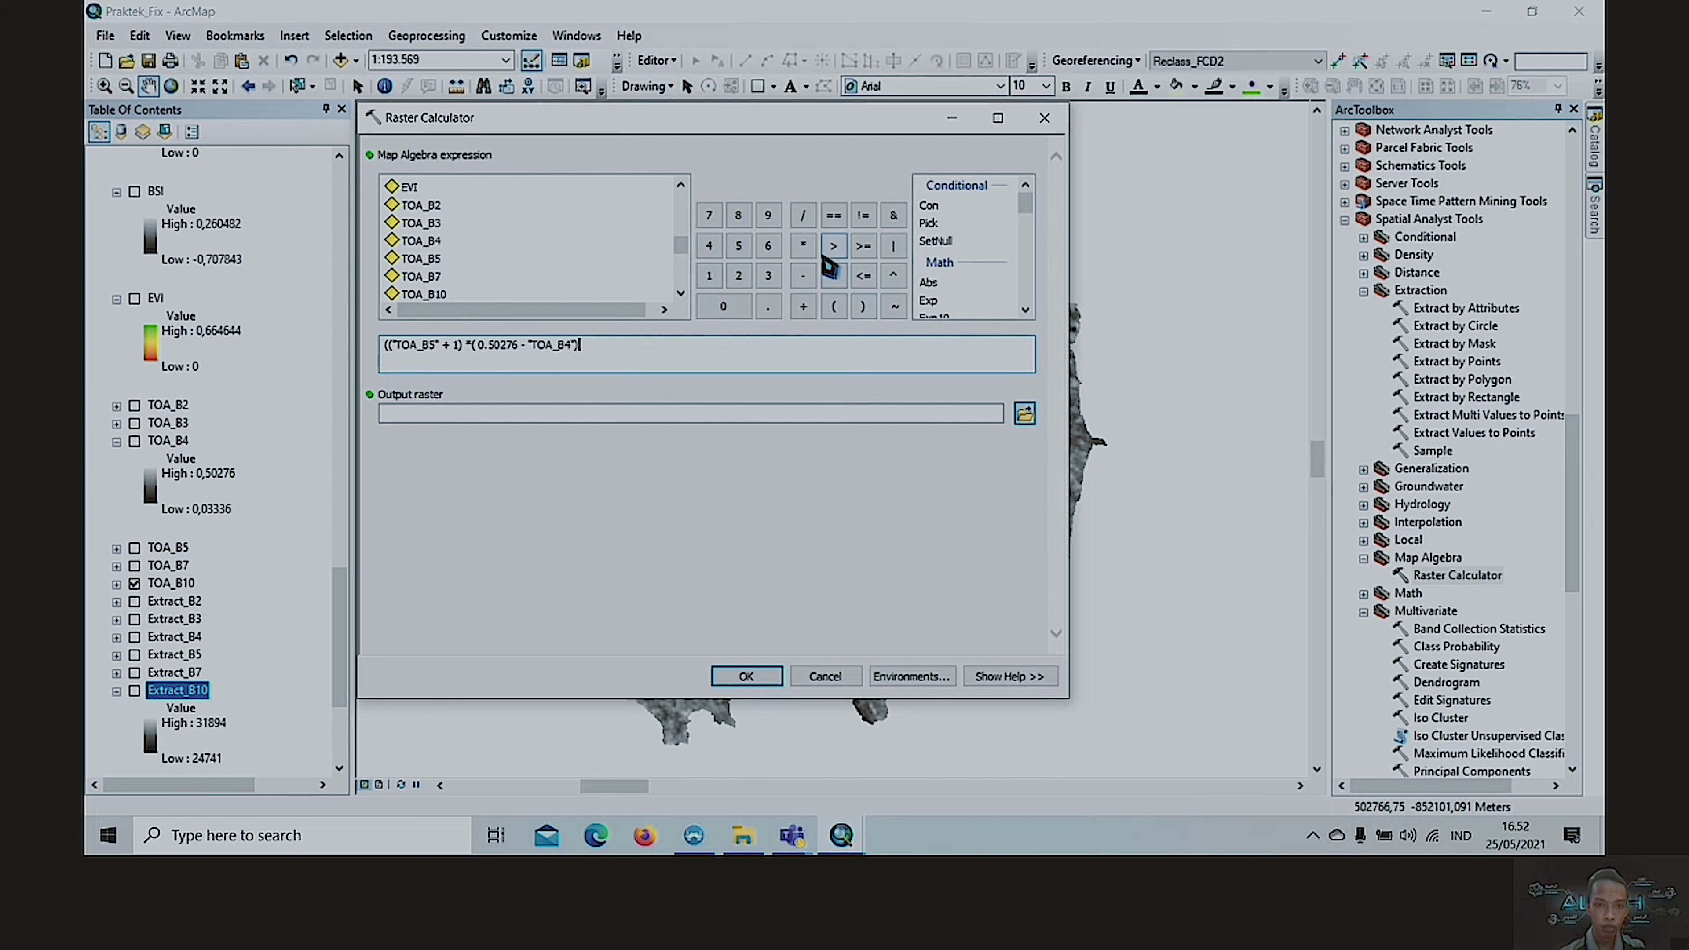
- Multiply the expression by ("TOA_B5" - "TOA_B4") and close the outer bracket
click(802, 245)
double_click(421, 258)
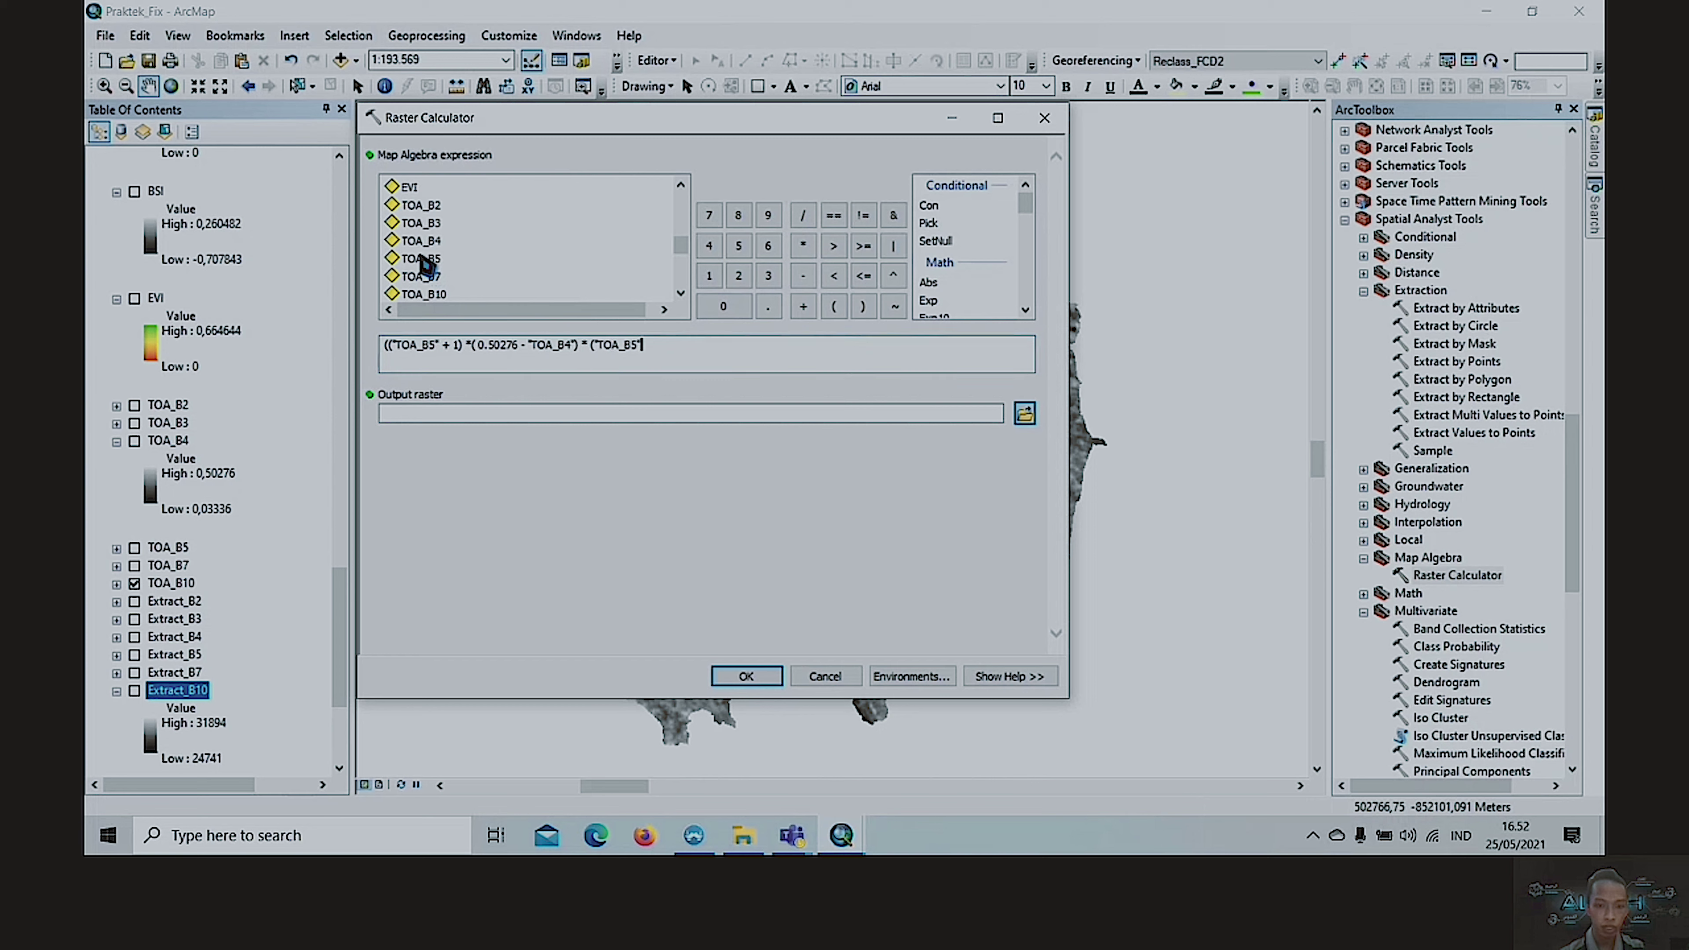
click(813, 274)
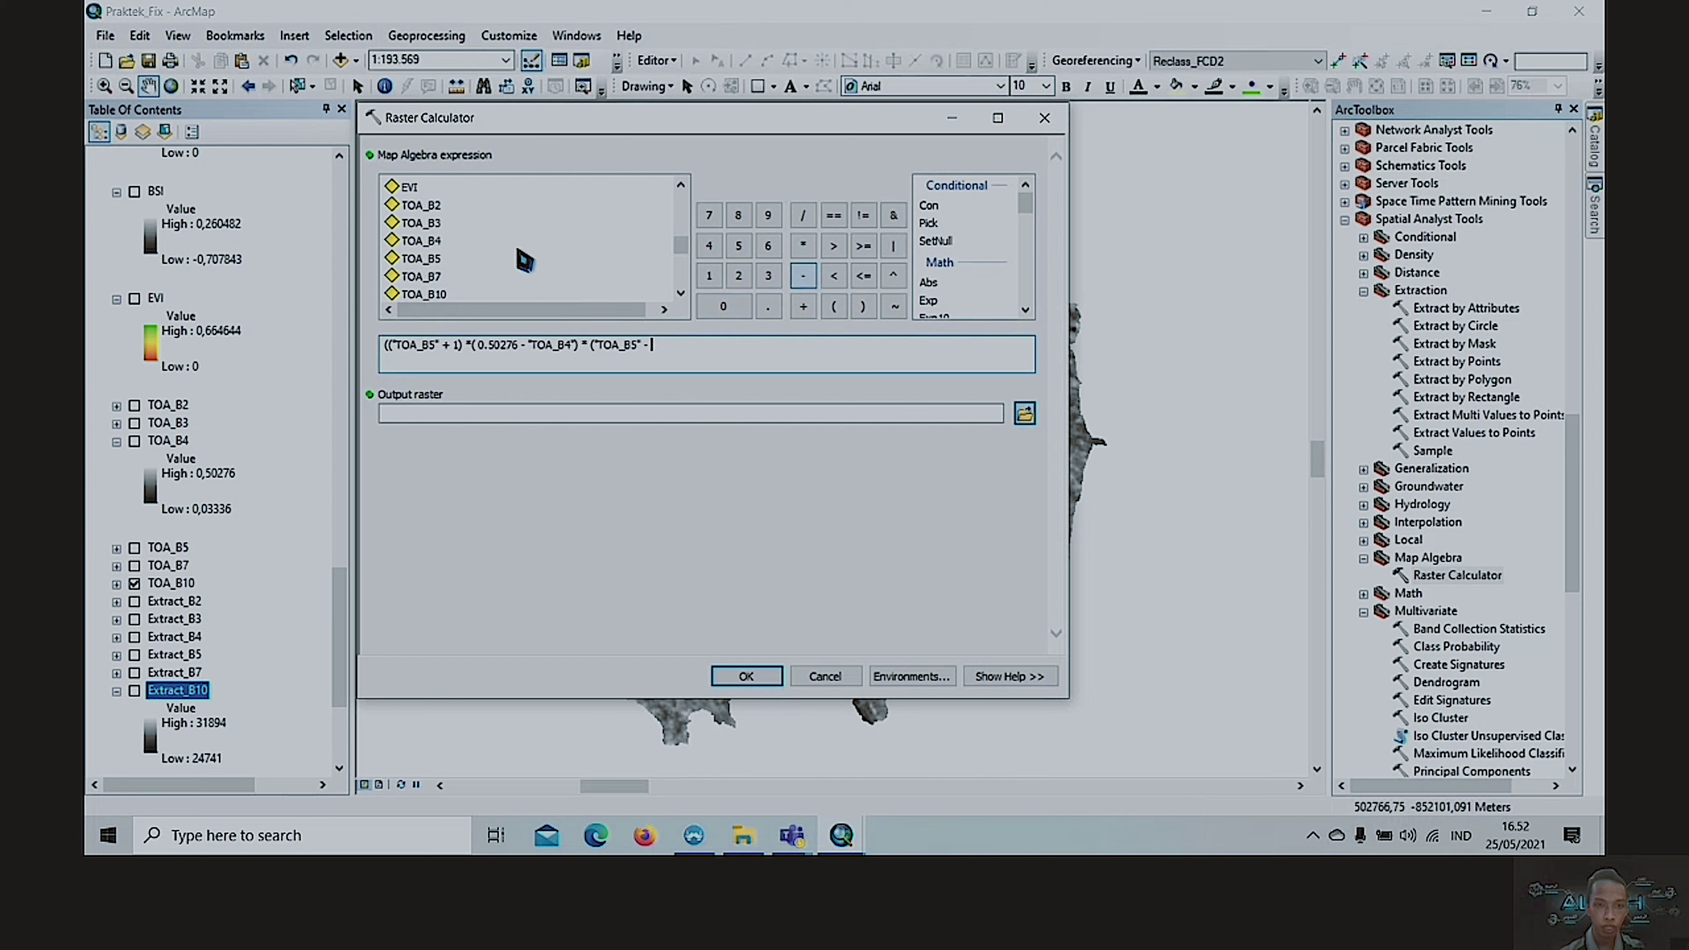
double_click(433, 247)
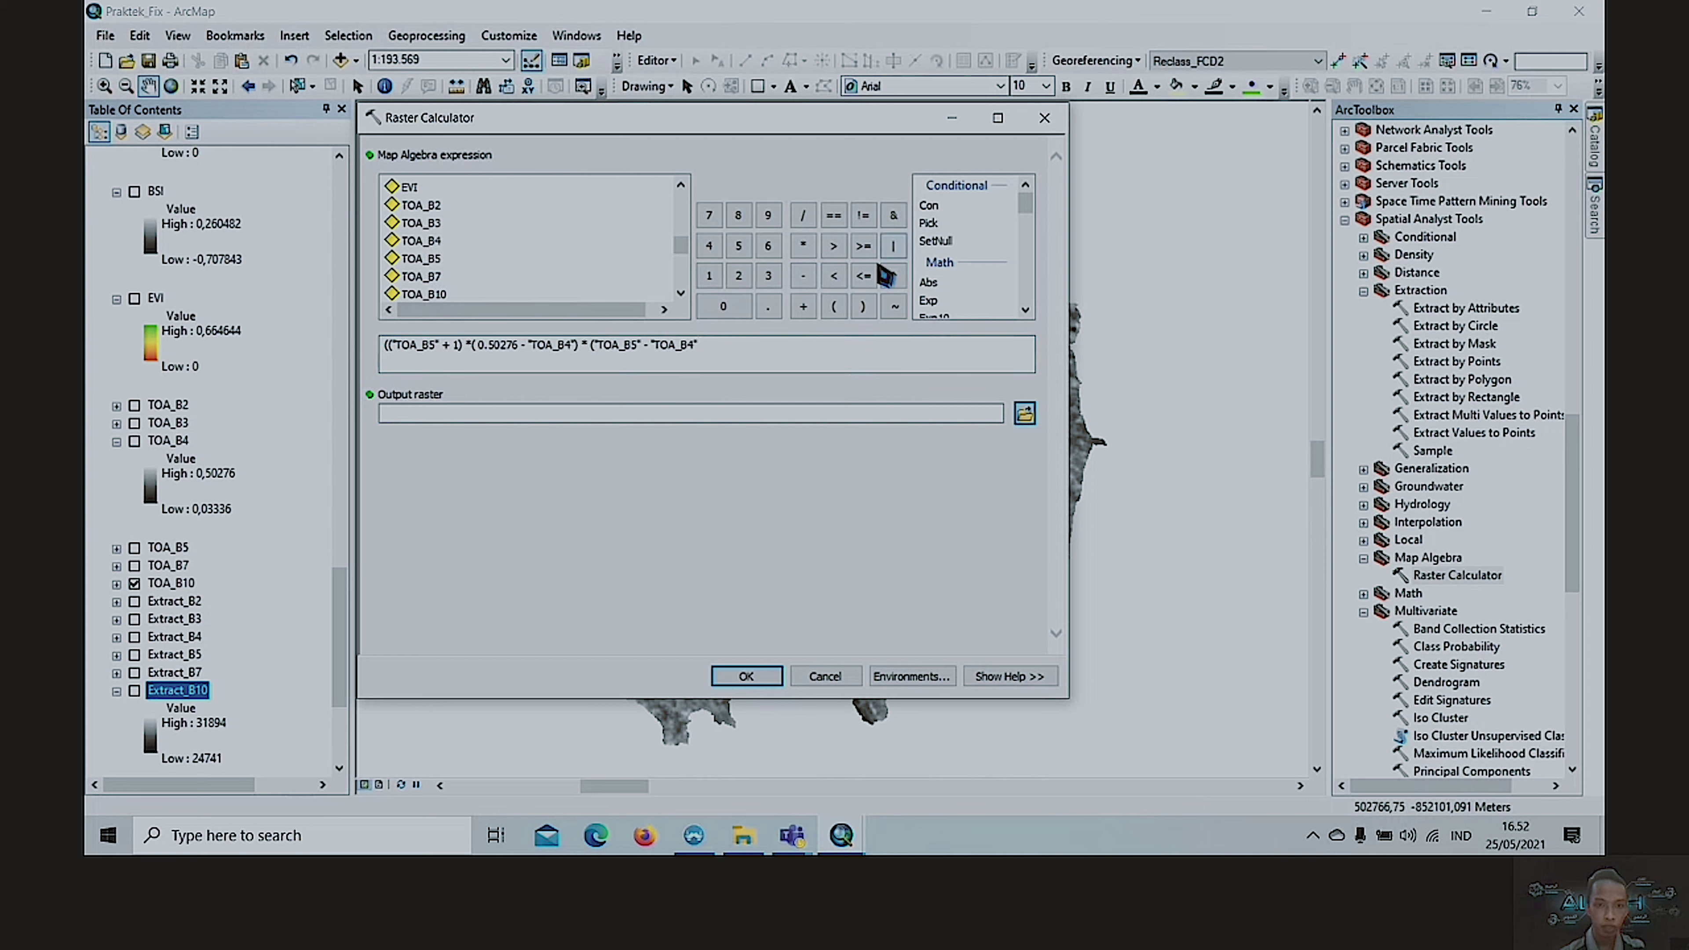
click(863, 307)
click(863, 306)
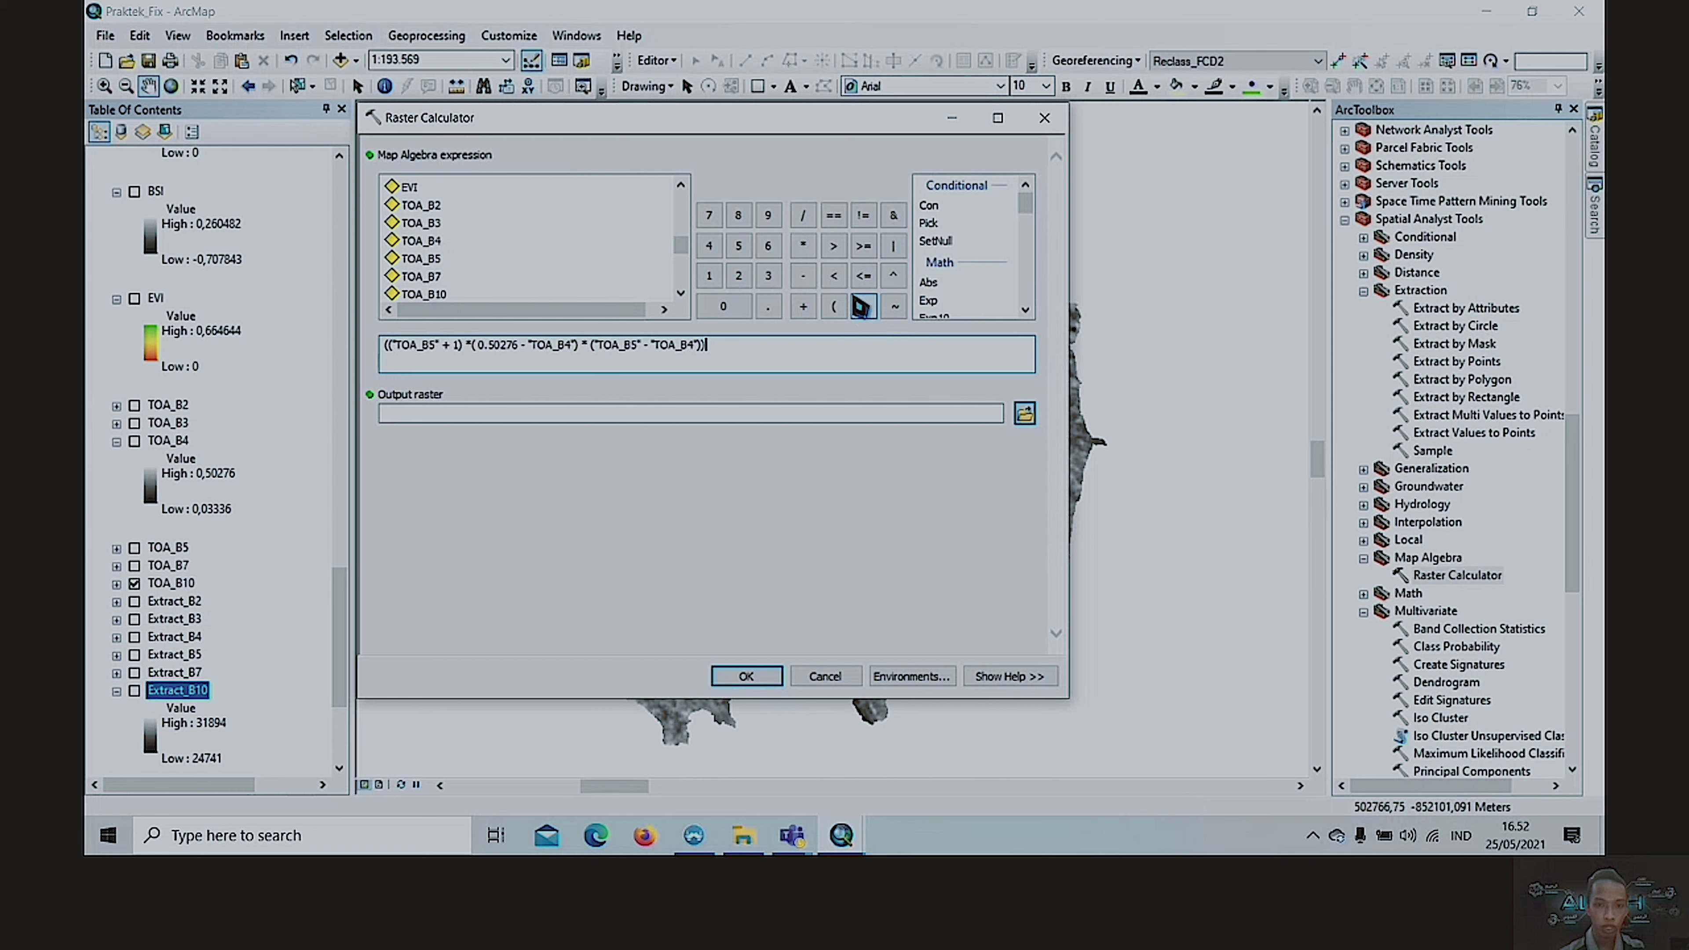
- Raise the EVI expression to the power with ** (1.0 / 3.0), and close the Raster Calculator without running it
click(801, 255)
click(800, 255)
click(836, 307)
click(769, 308)
click(728, 309)
click(804, 215)
click(772, 276)
click(771, 305)
click(724, 308)
click(863, 307)
click(860, 410)
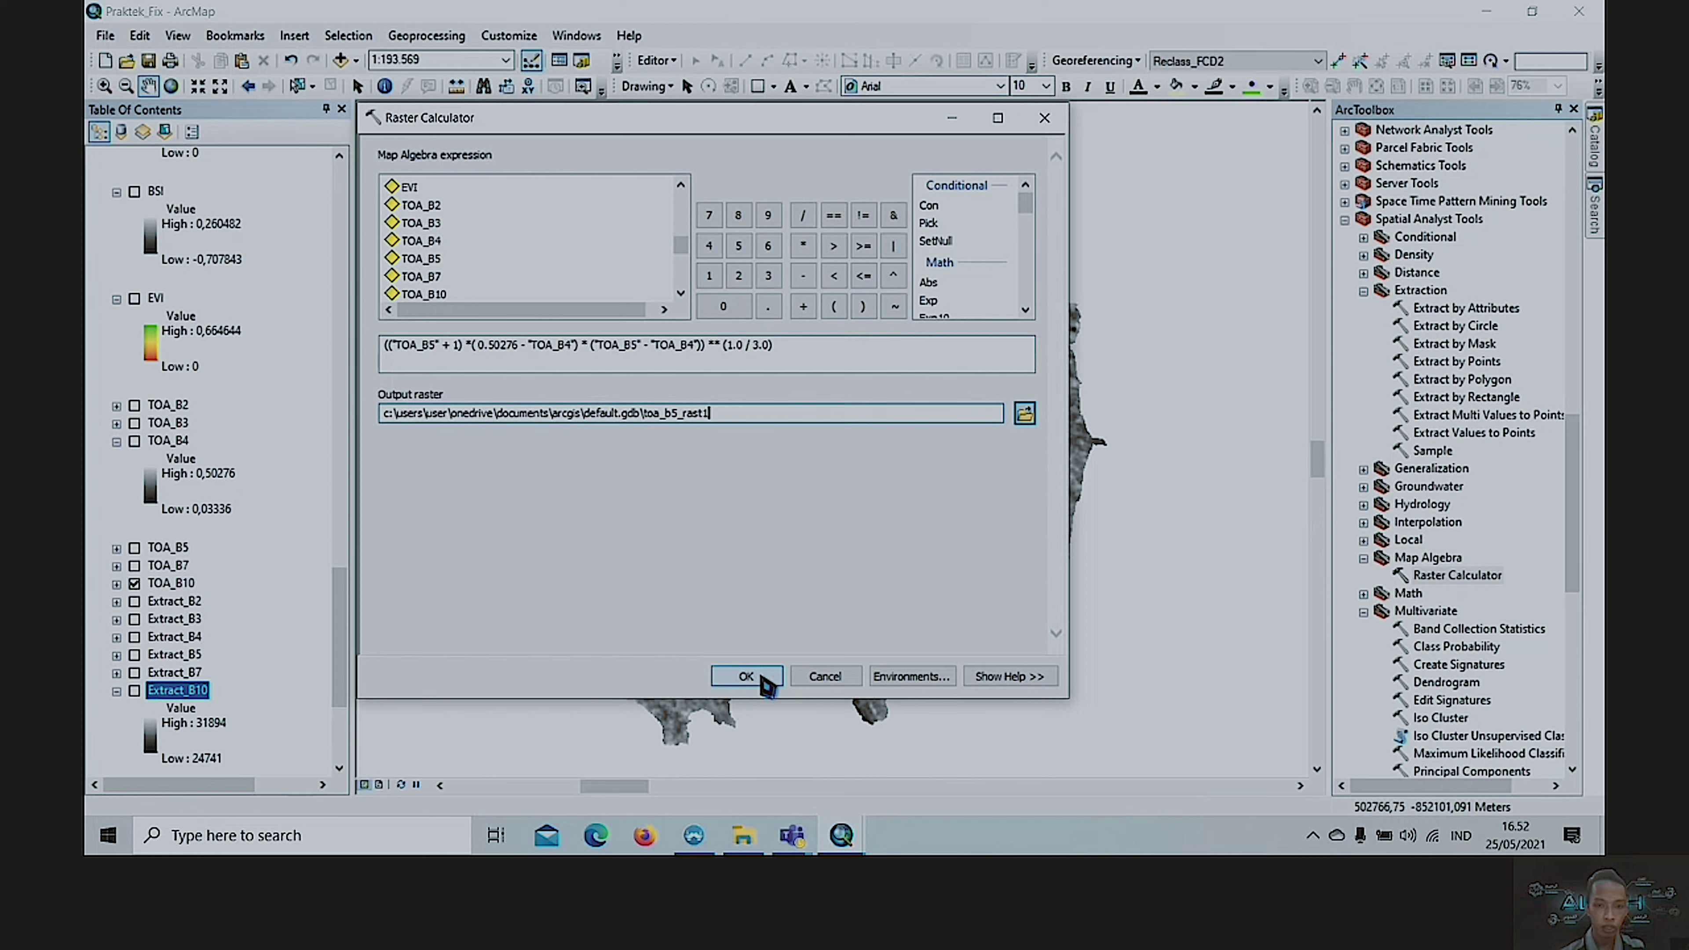
click(821, 675)
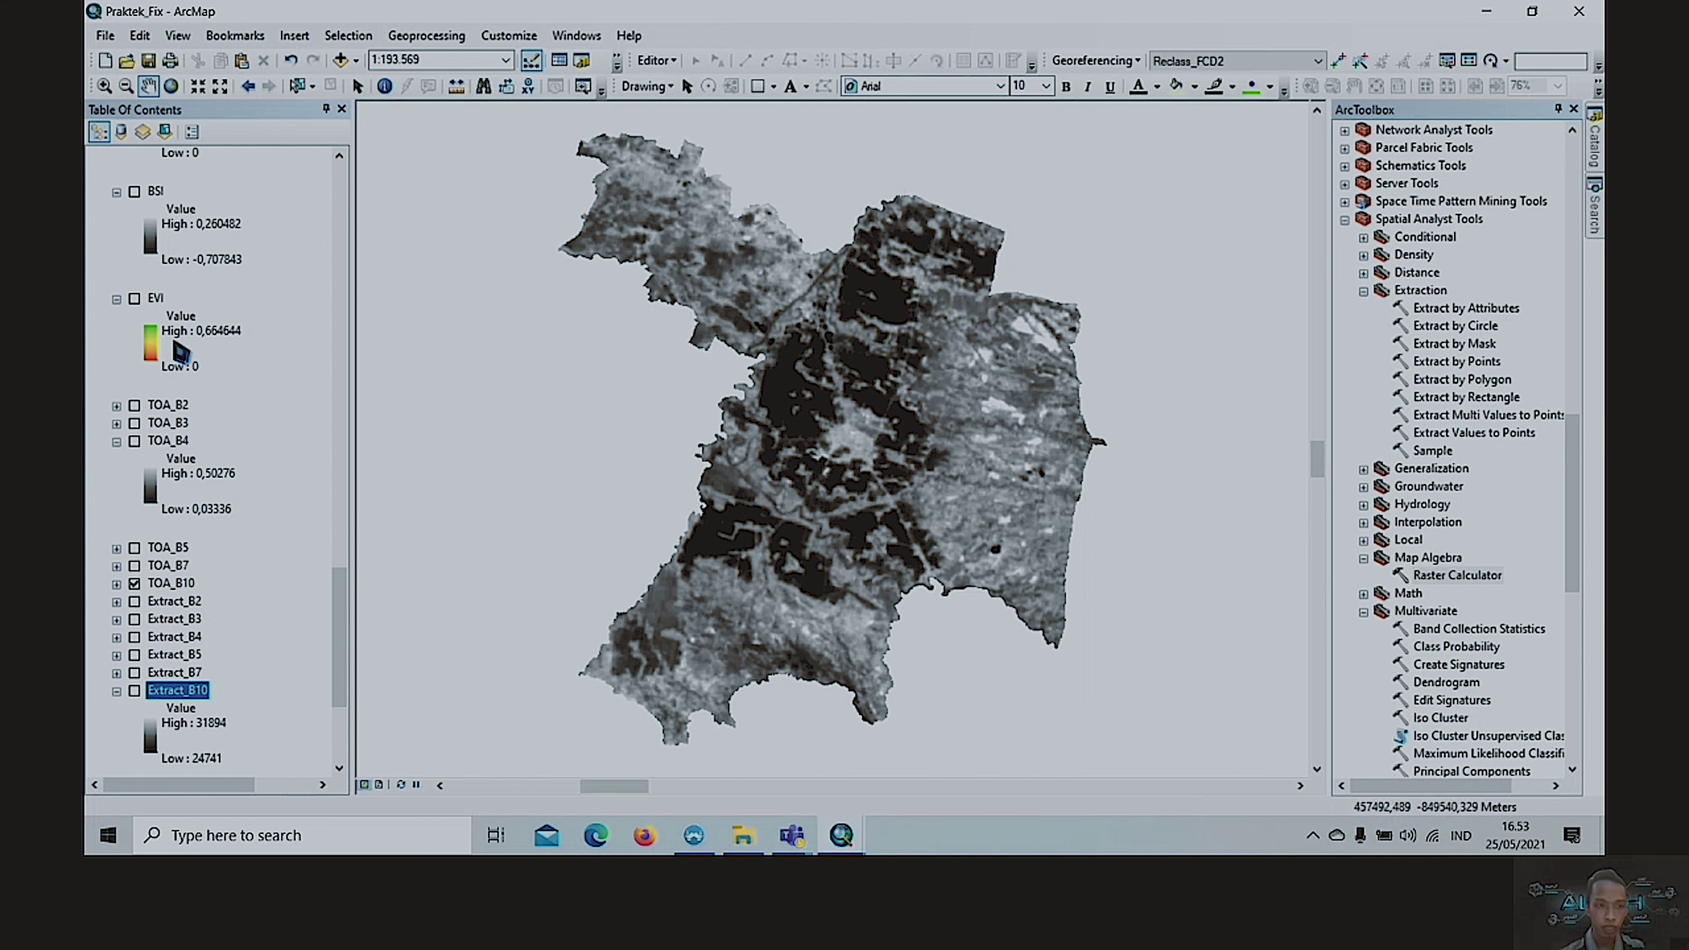
- Show the EVI layer on the map and browse its color ramps, keeping the red-to-green ramp
click(134, 298)
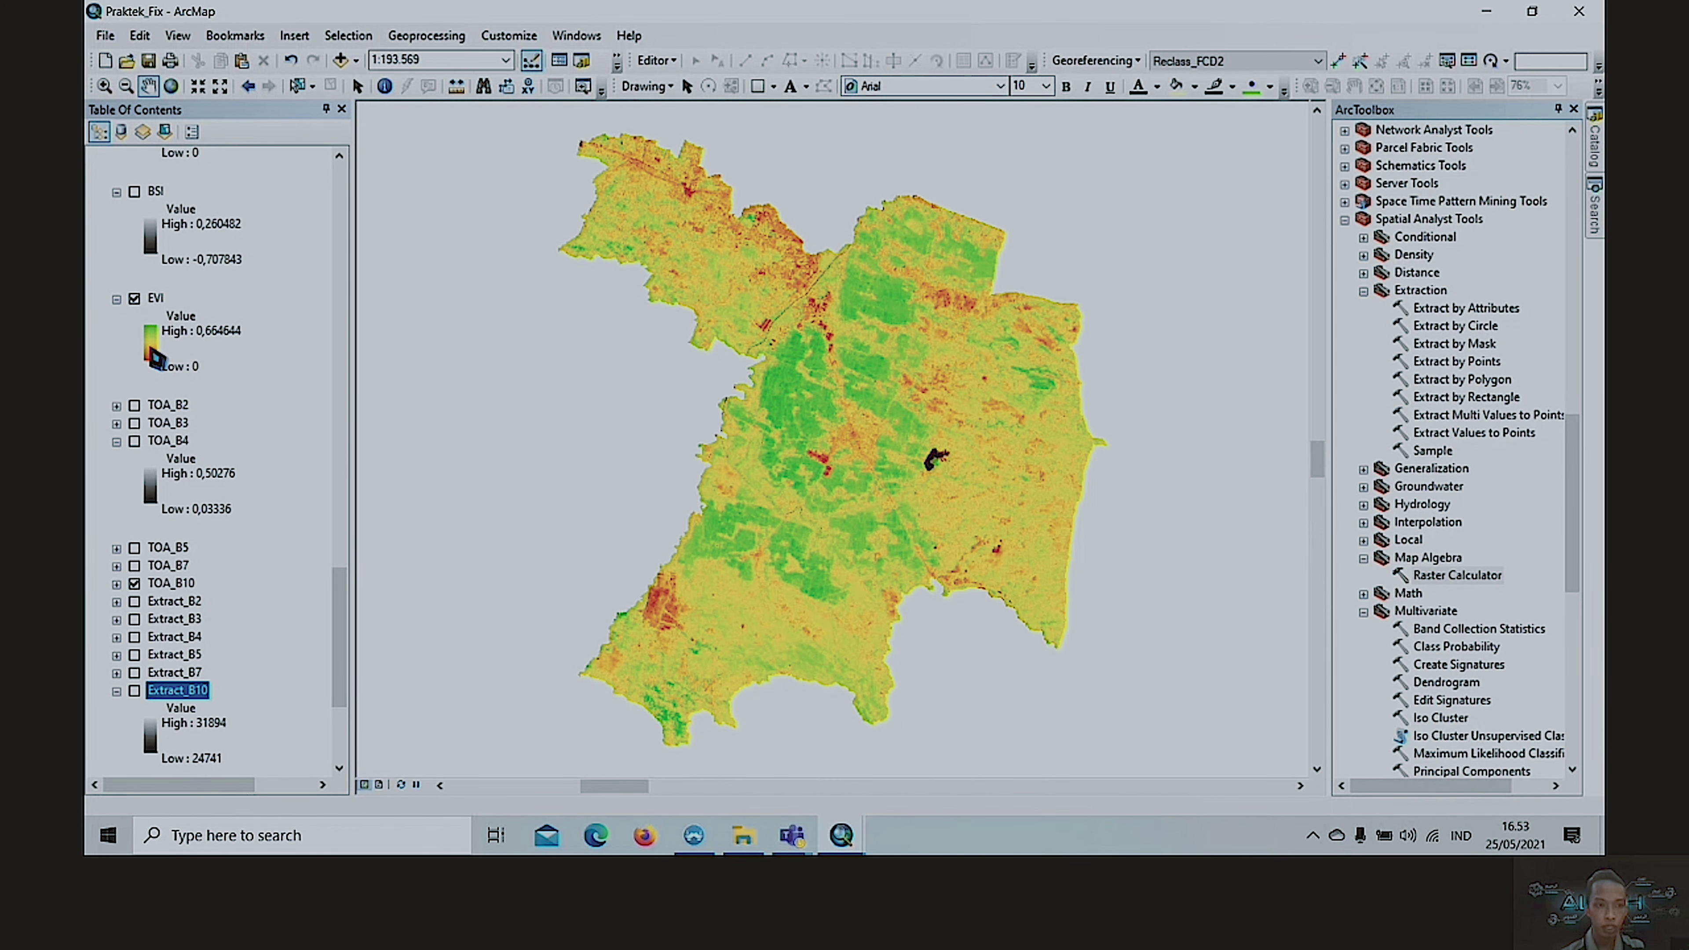
click(155, 359)
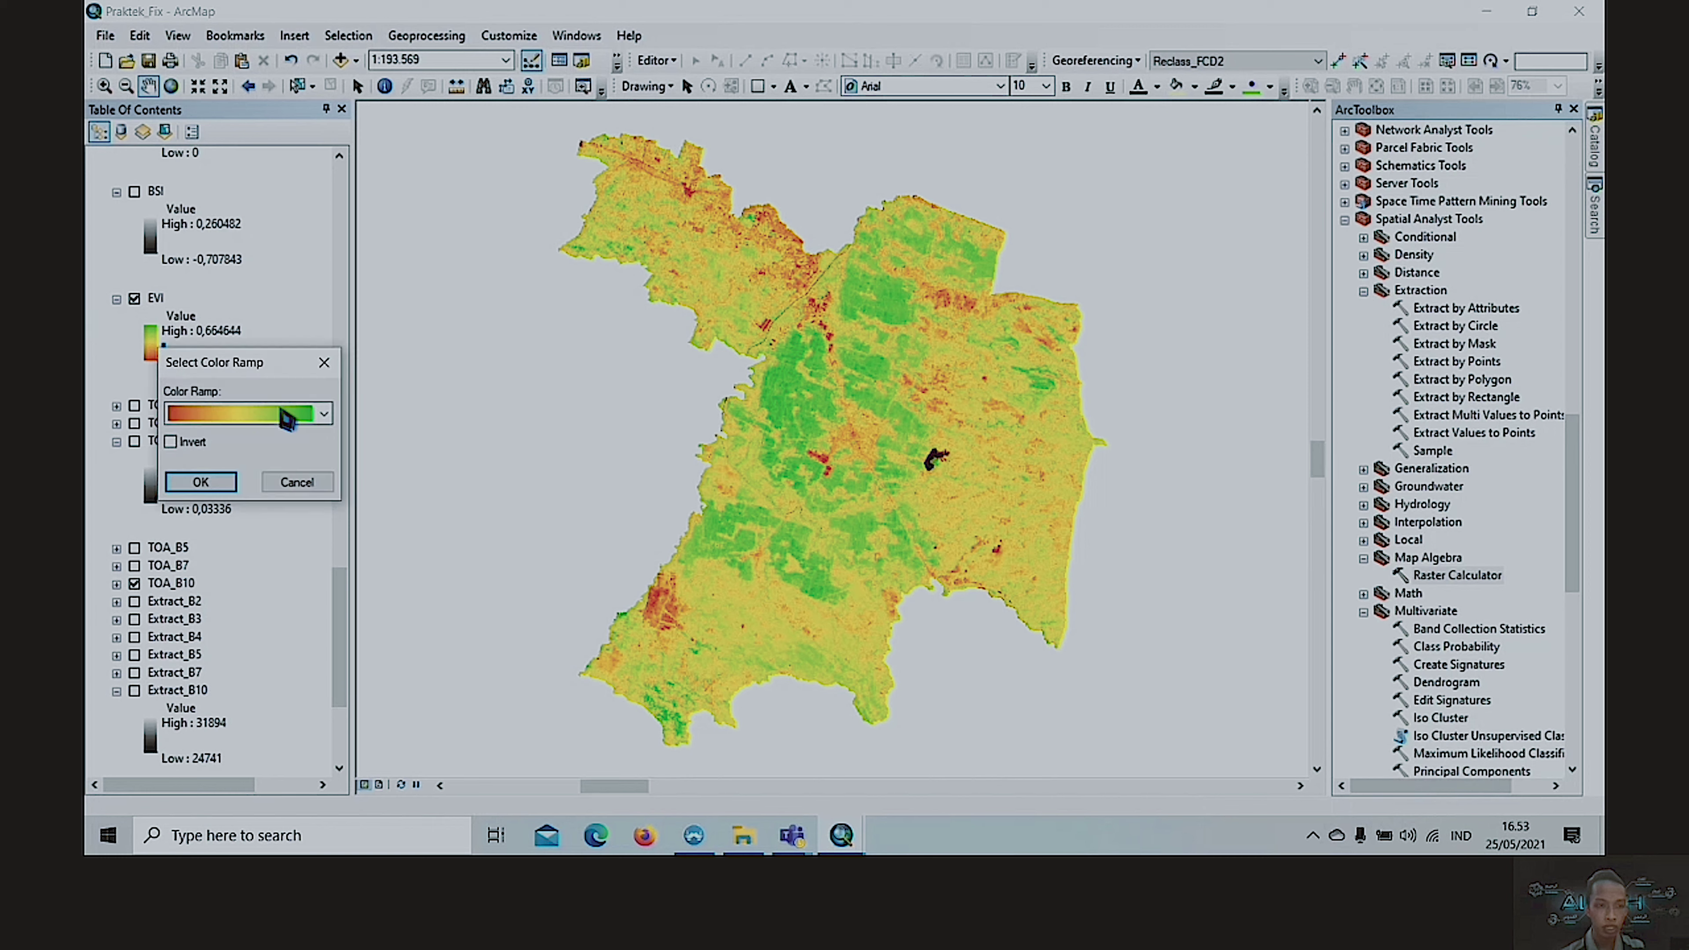
click(326, 415)
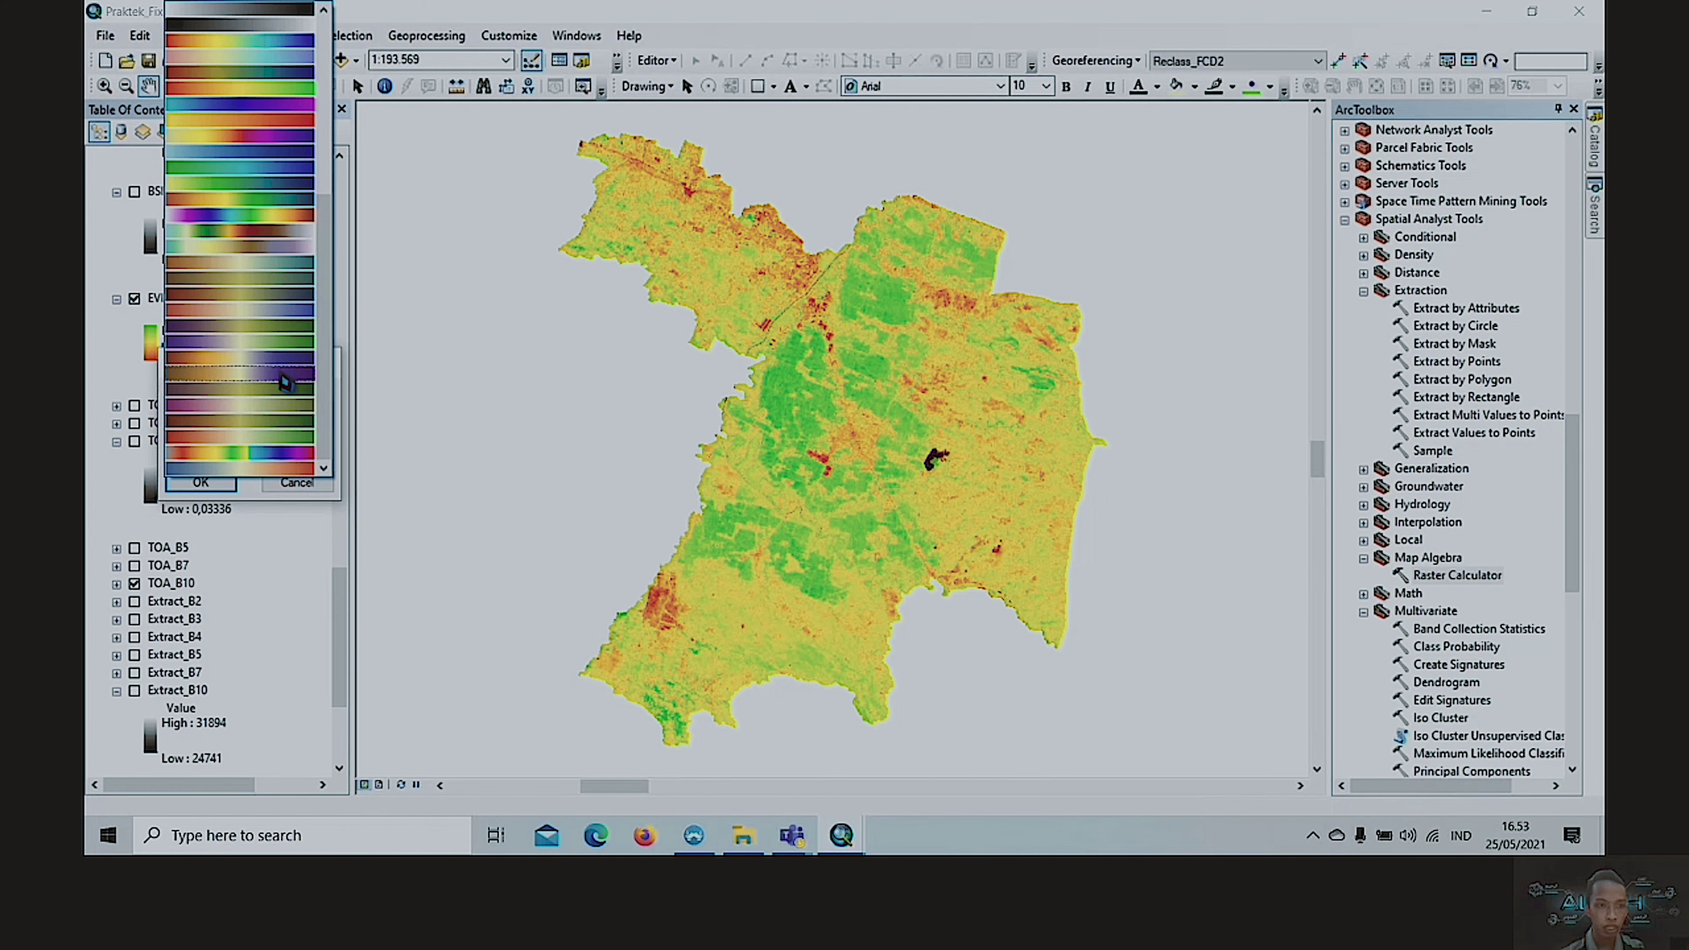
scroll(291, 151, up, 7)
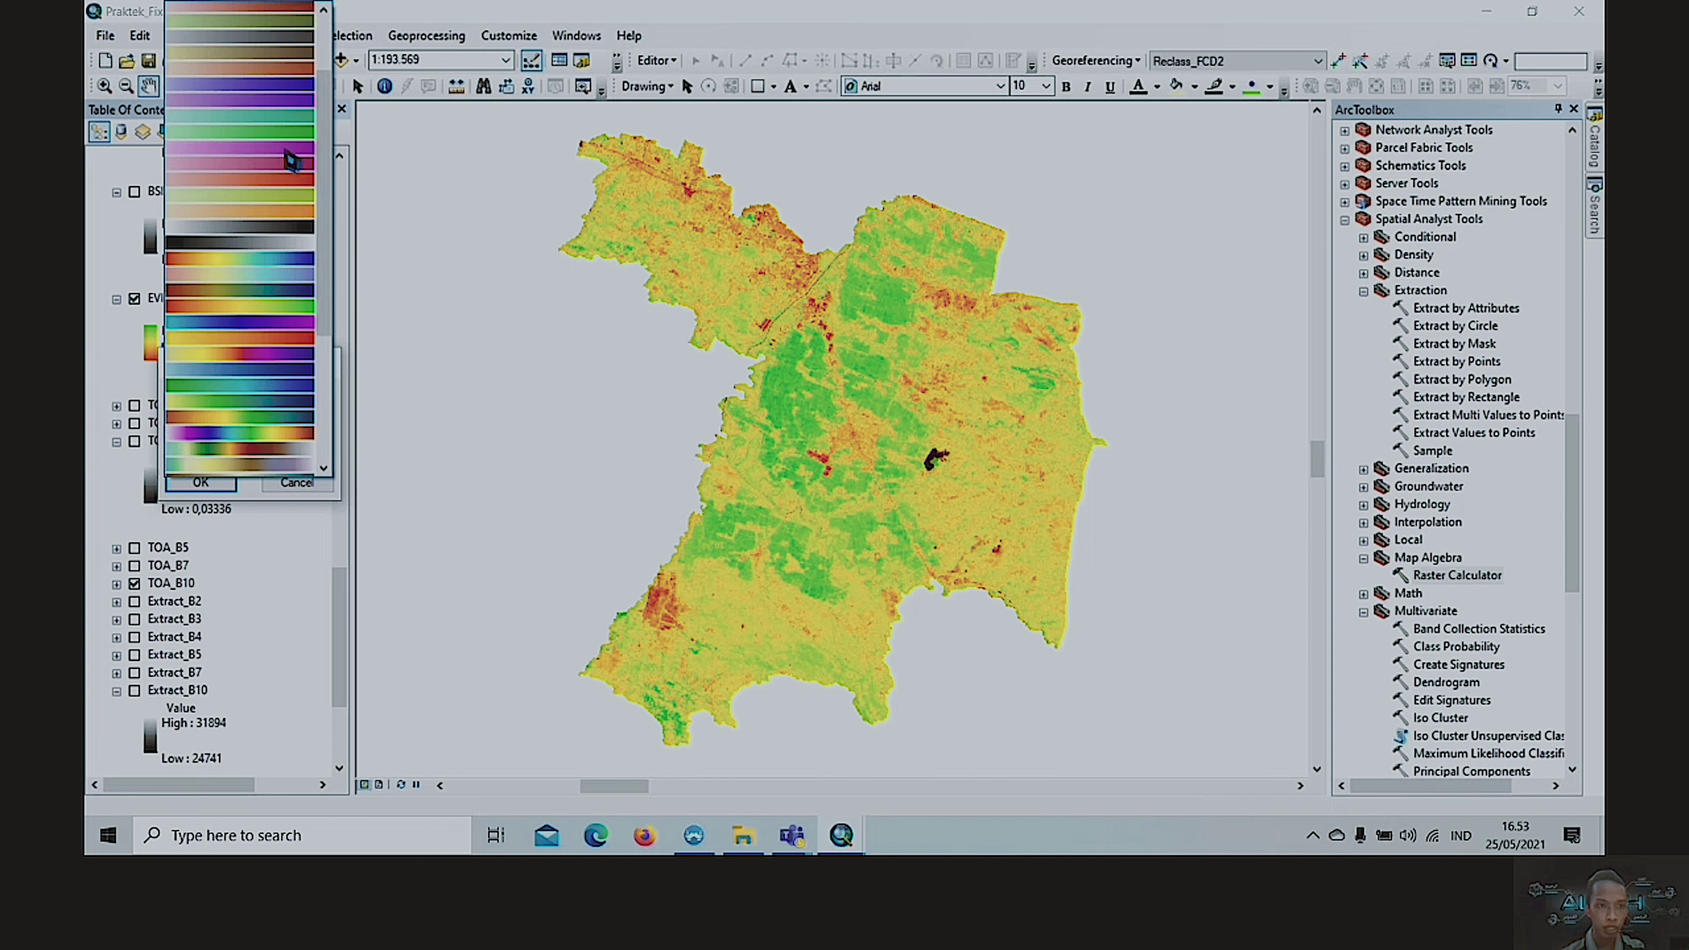
click(148, 340)
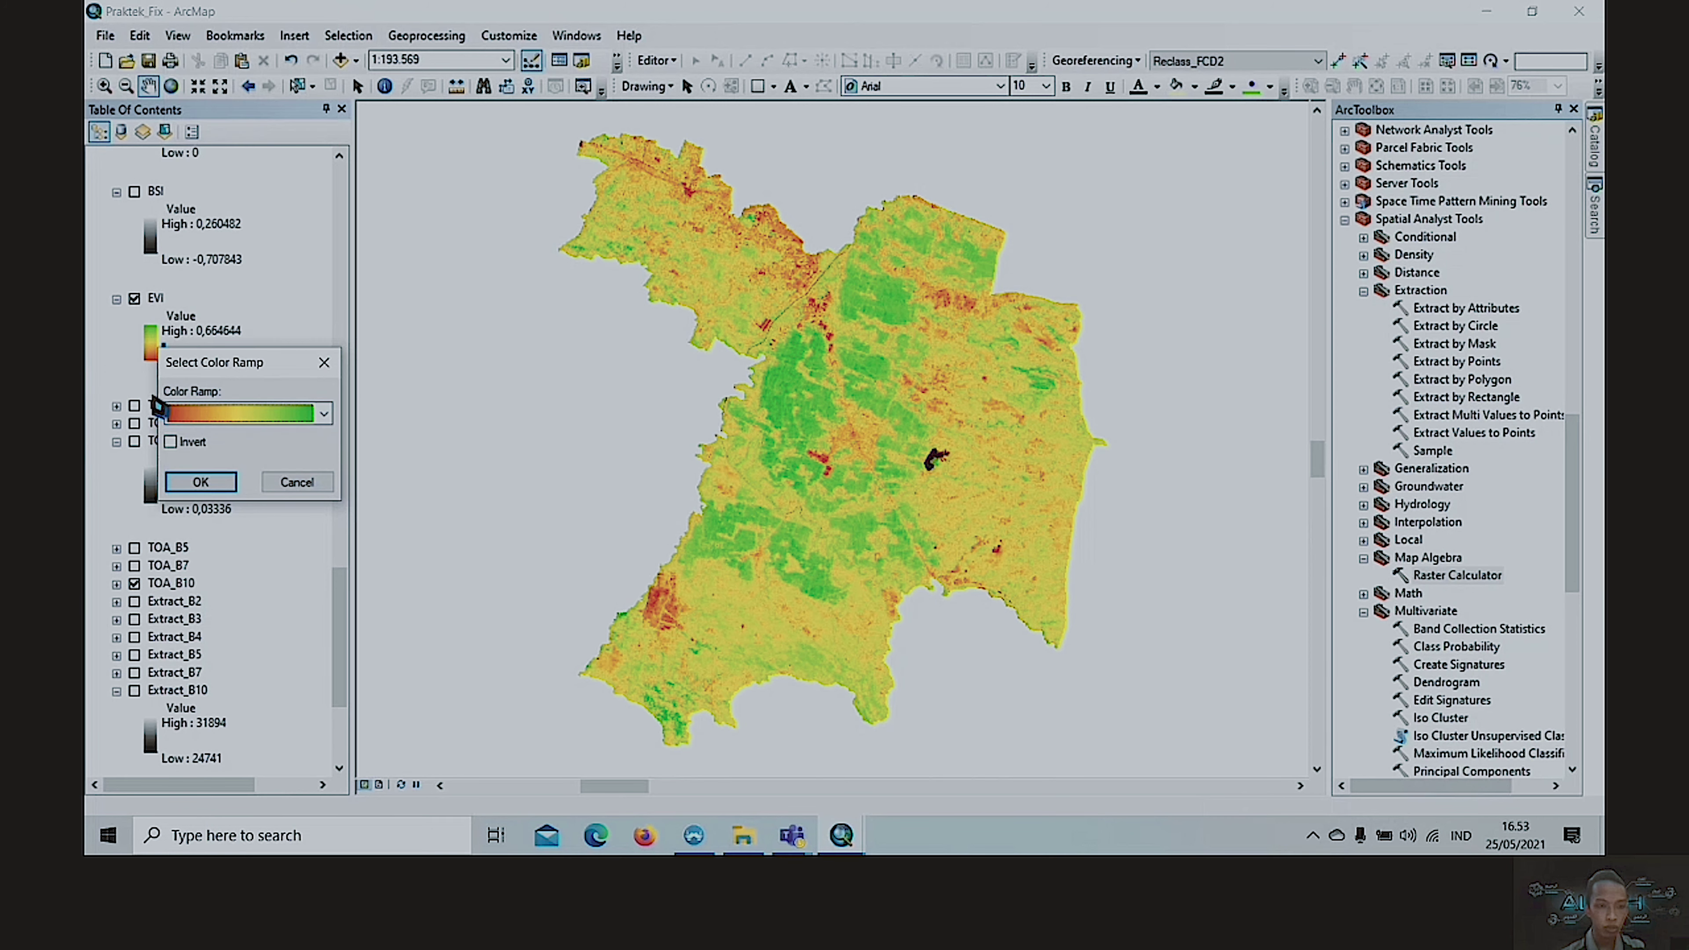
click(232, 482)
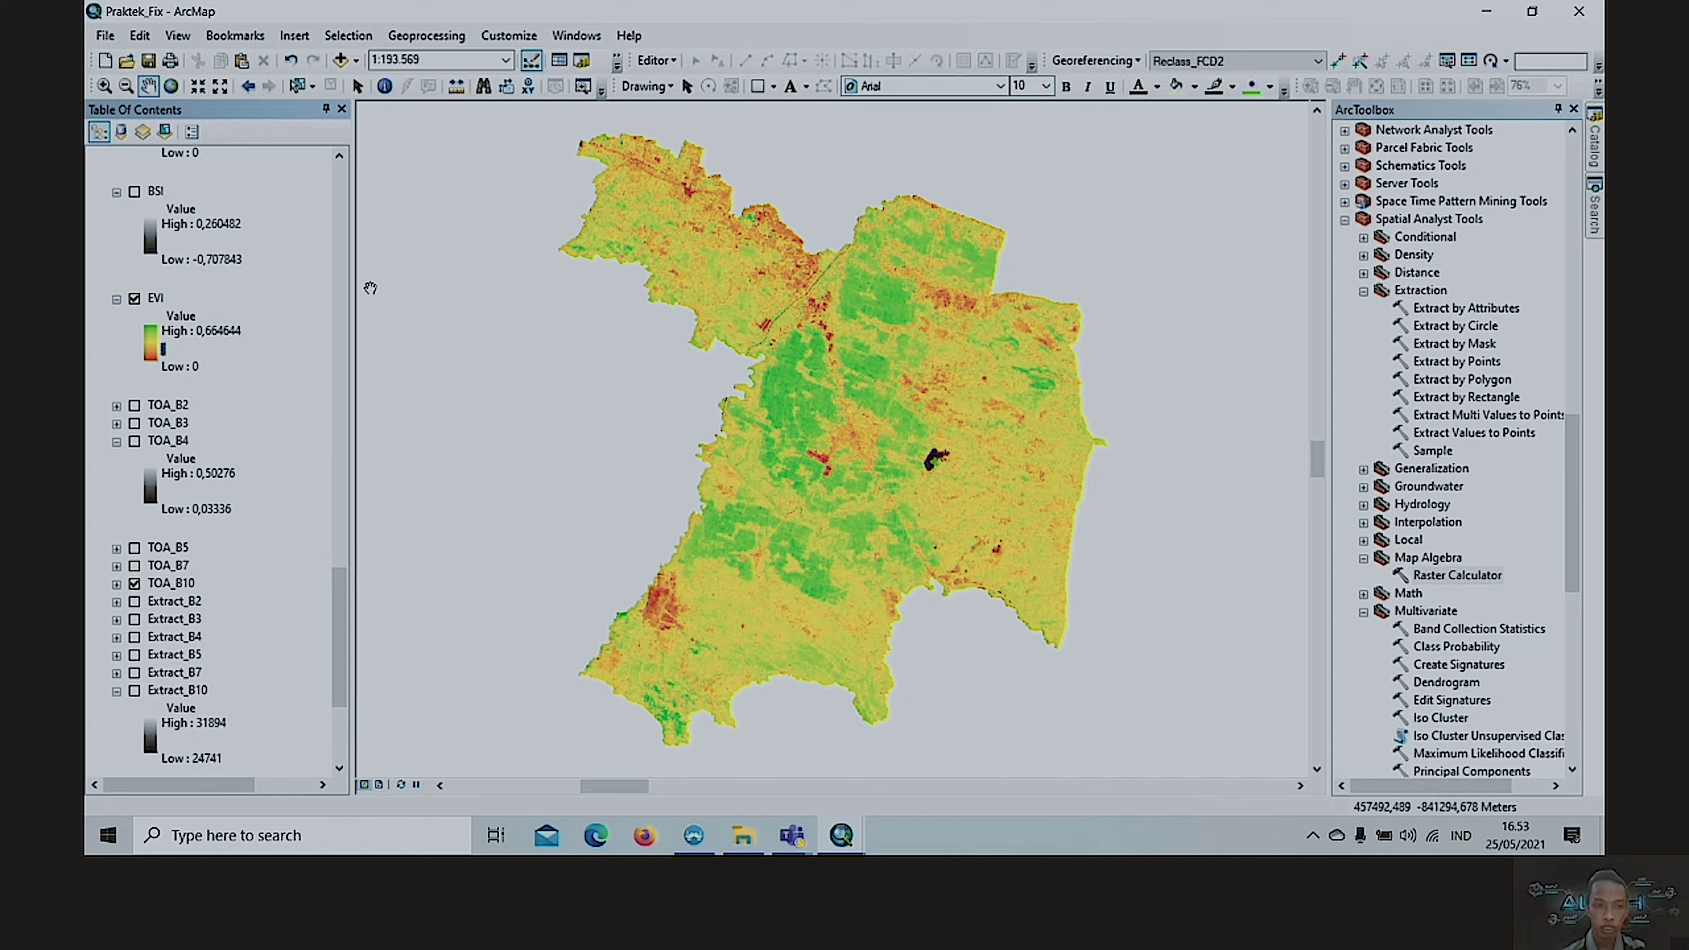
- Open the Raster Calculator and begin the BSI expression with (("TOA_B7" + "TOA_B4")
double_click(1459, 579)
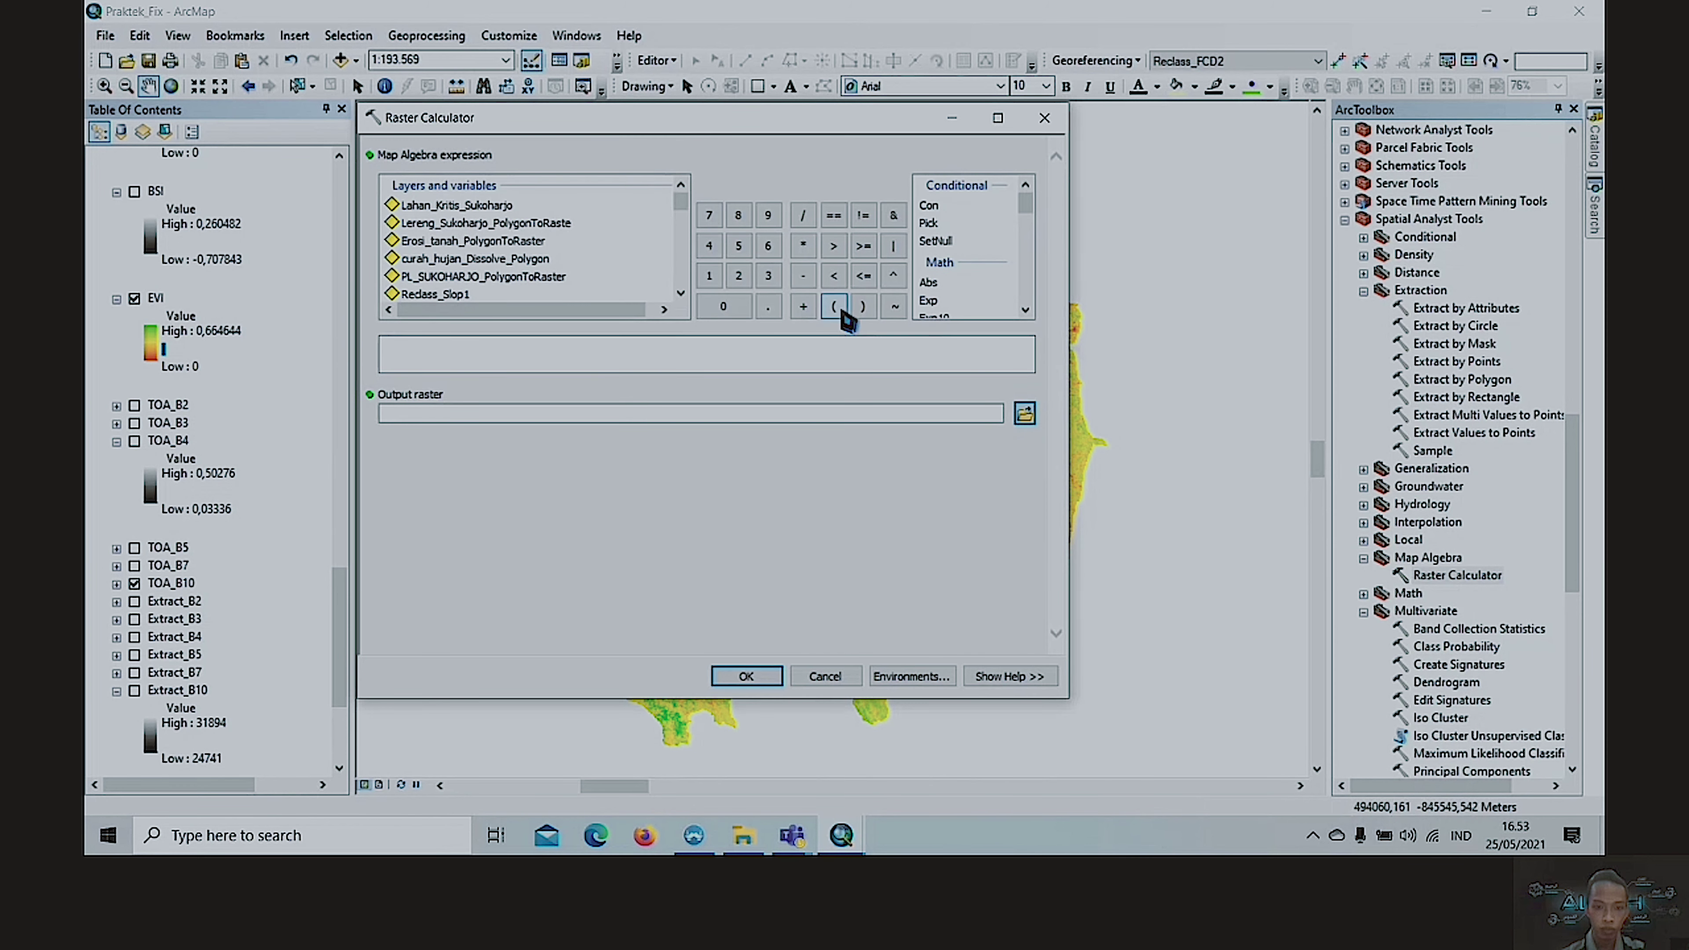
click(834, 307)
click(834, 307)
scroll(456, 219, down, 3)
scroll(464, 232, down, 2)
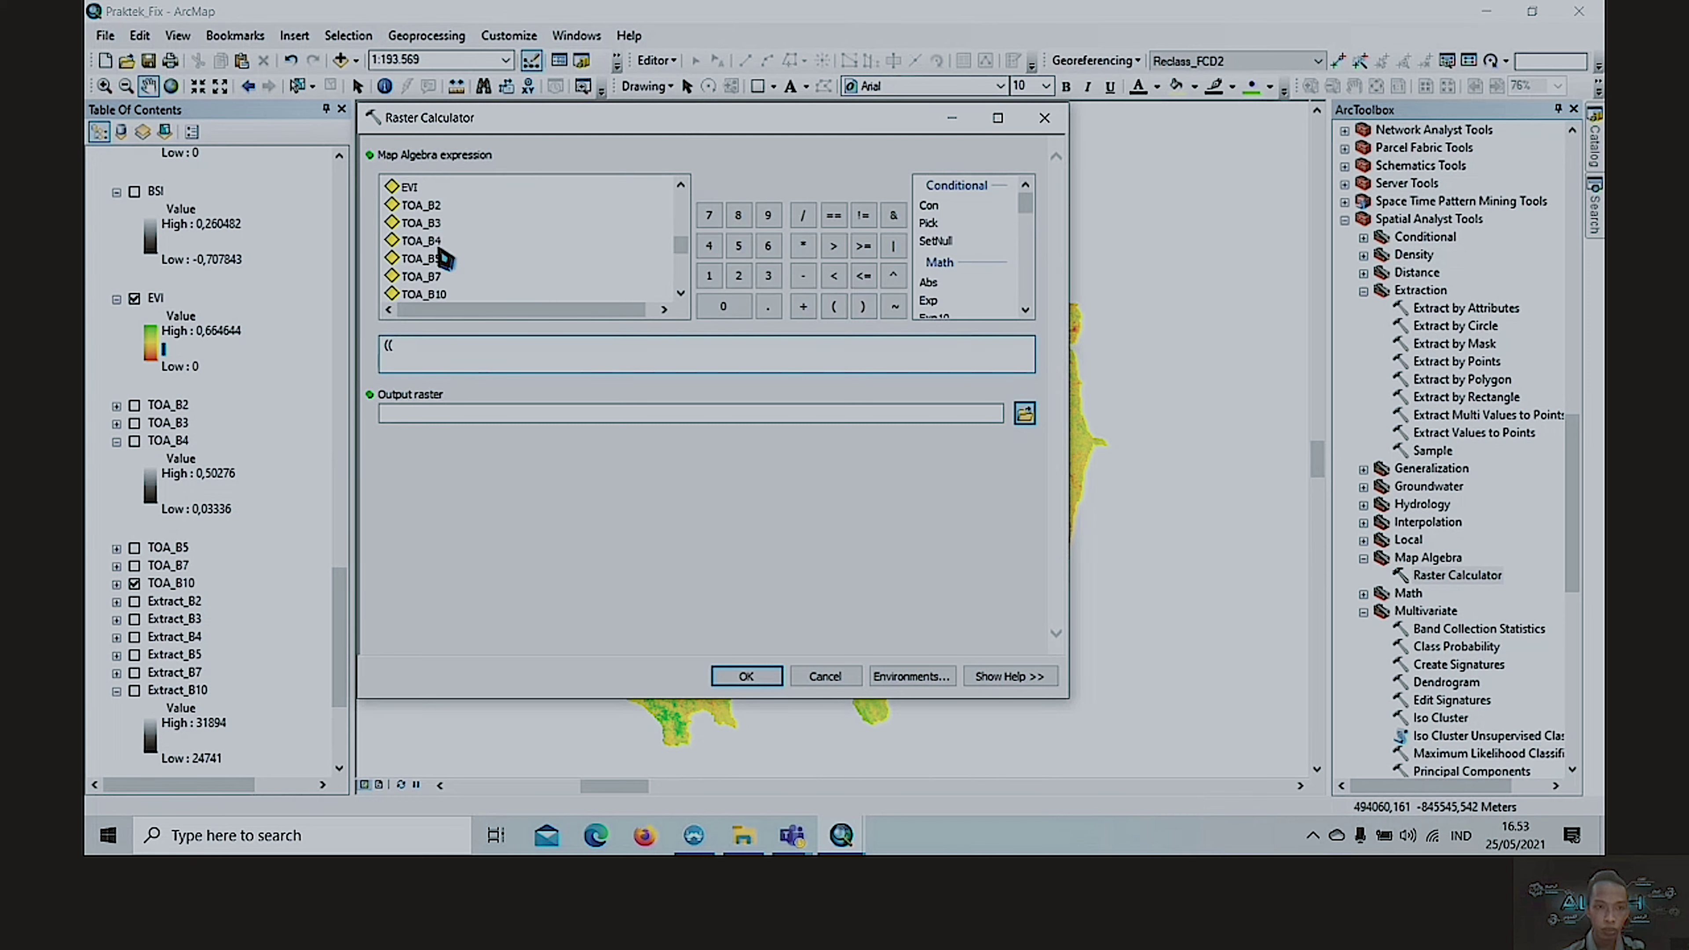
double_click(427, 277)
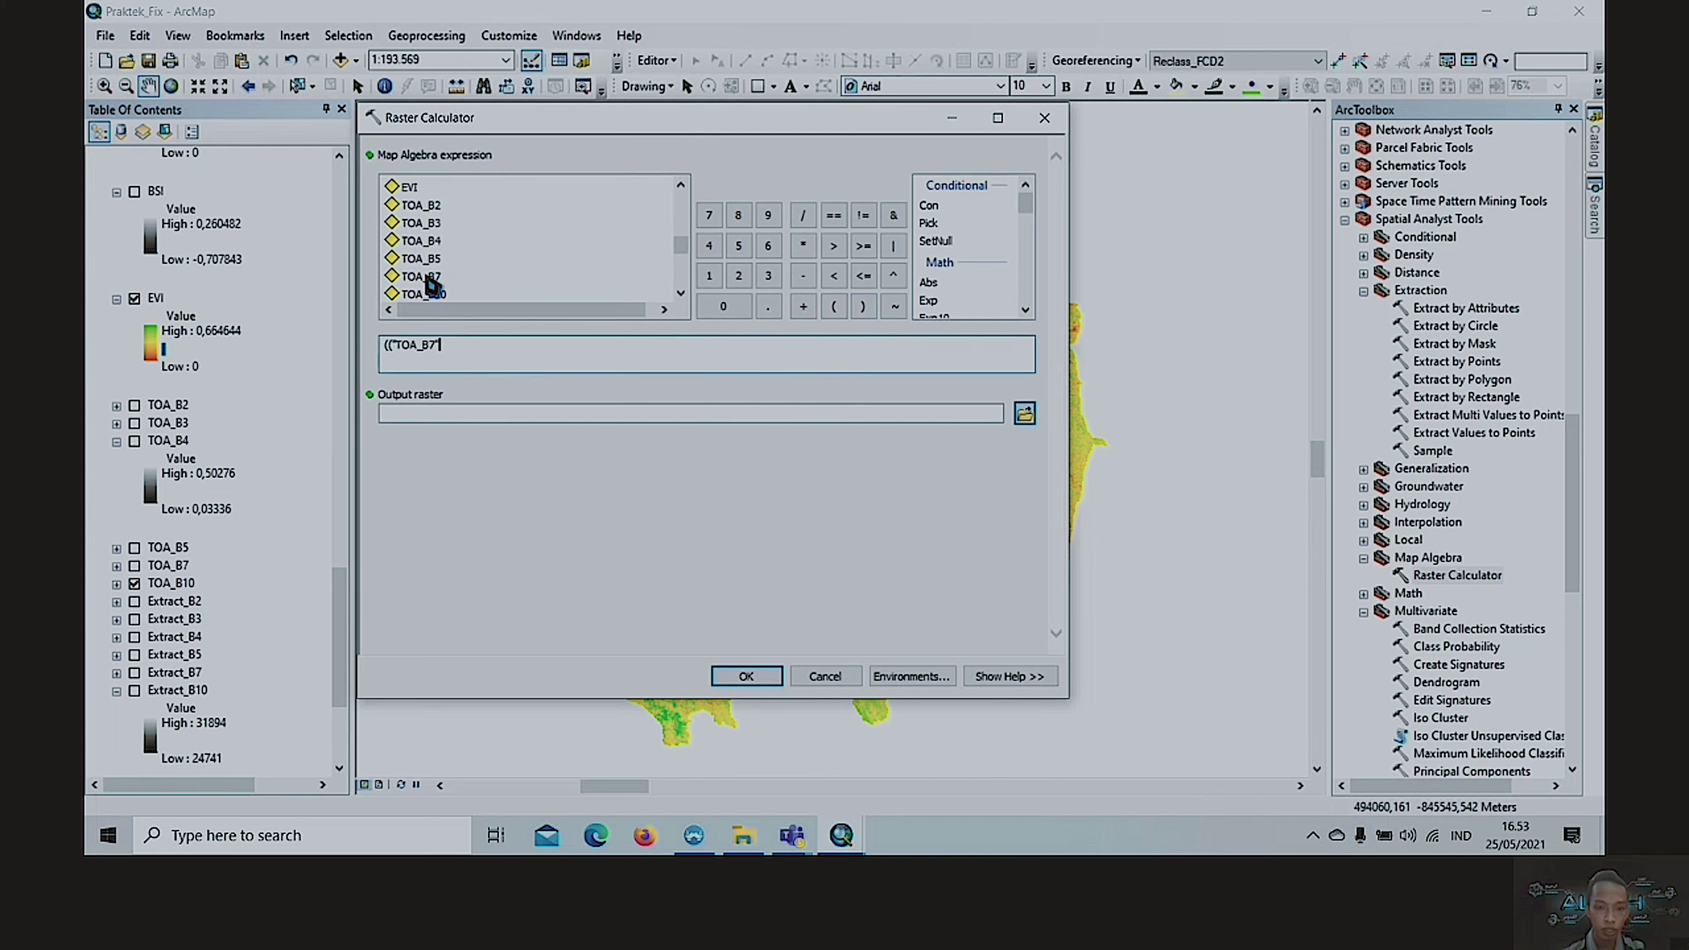
click(803, 307)
double_click(423, 241)
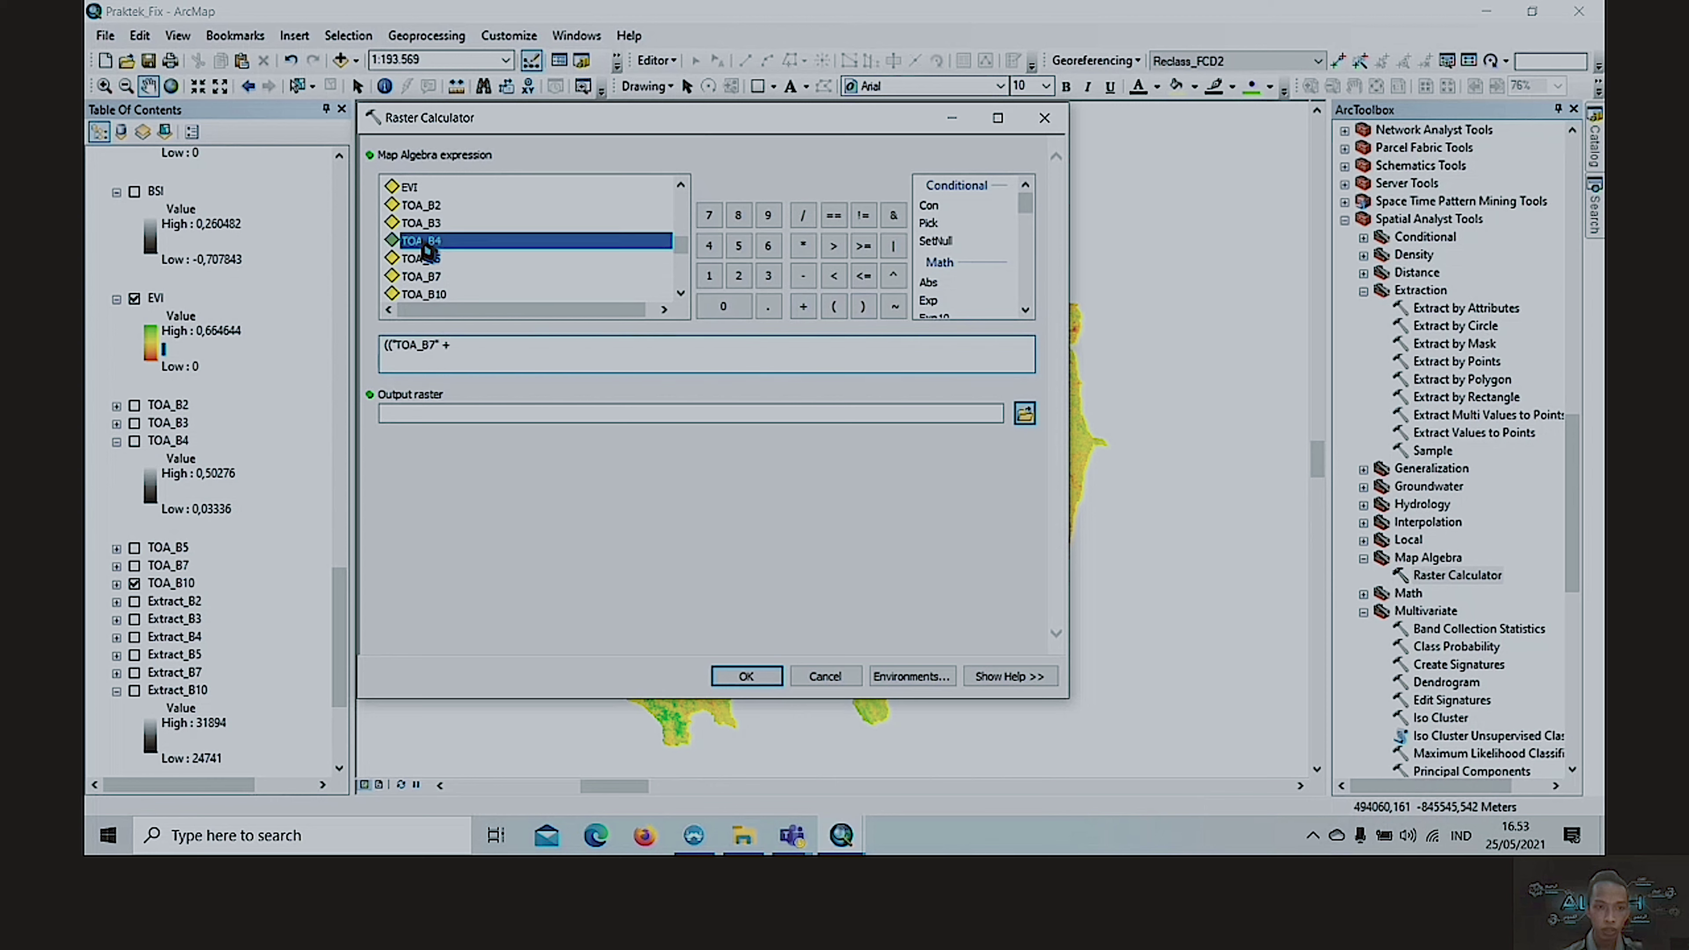
click(863, 307)
- Complete the BSI numerator by subtracting ("TOA_B5" + "TOA_B2")
click(803, 275)
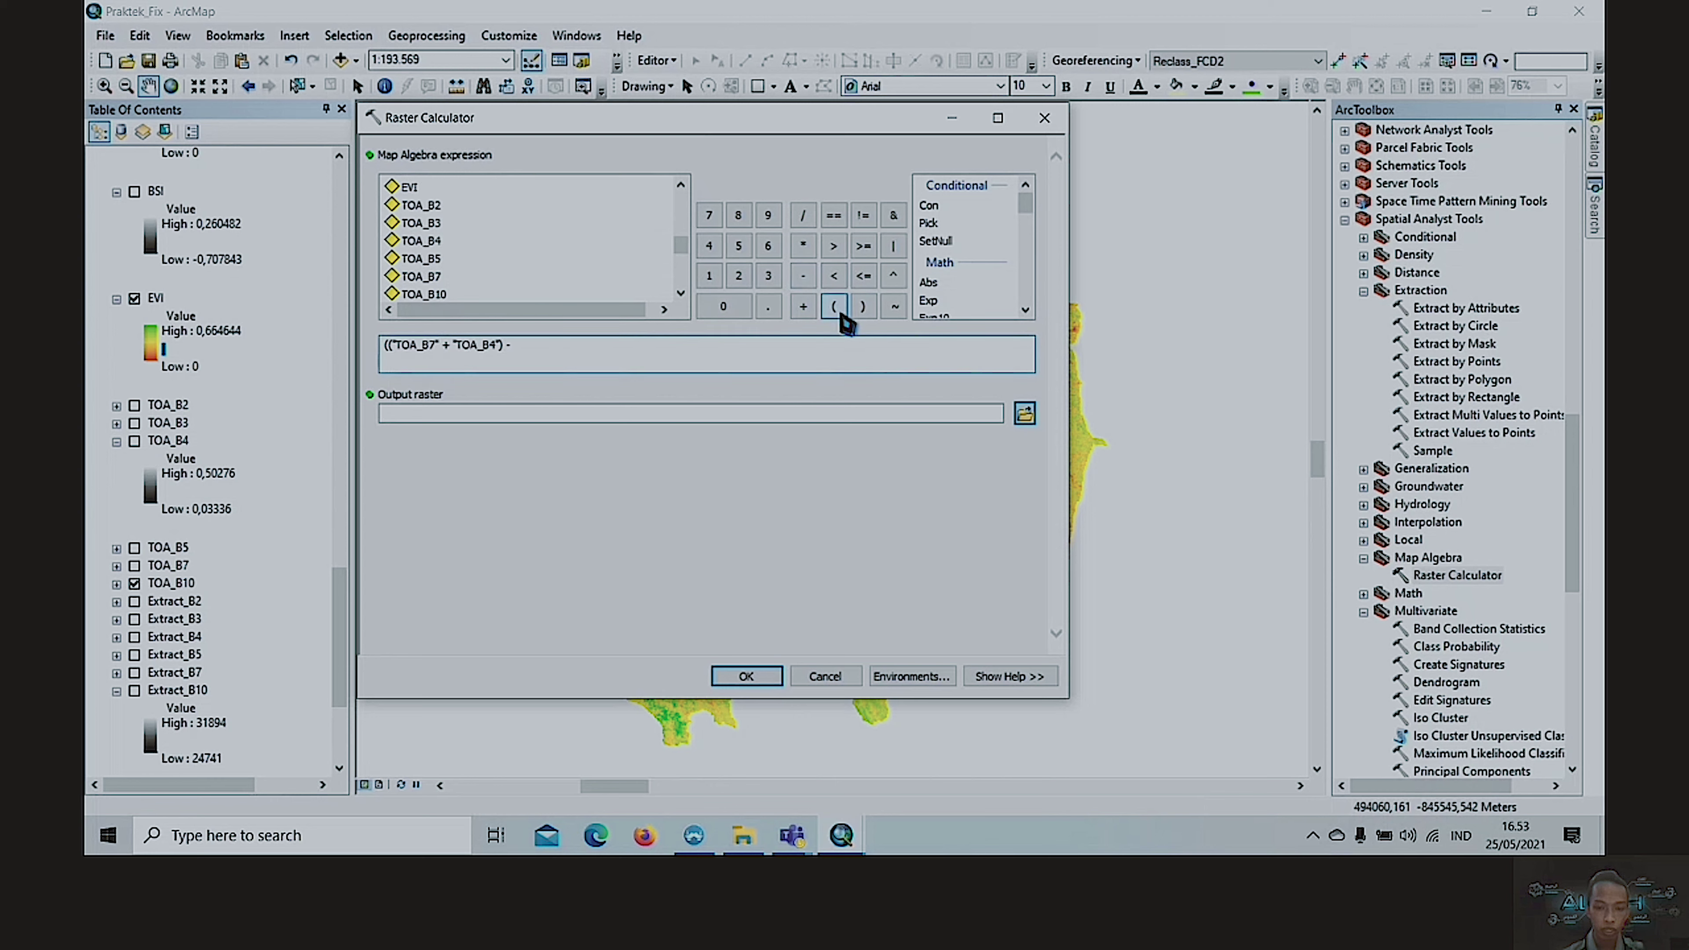
click(837, 309)
double_click(419, 259)
click(809, 305)
double_click(415, 207)
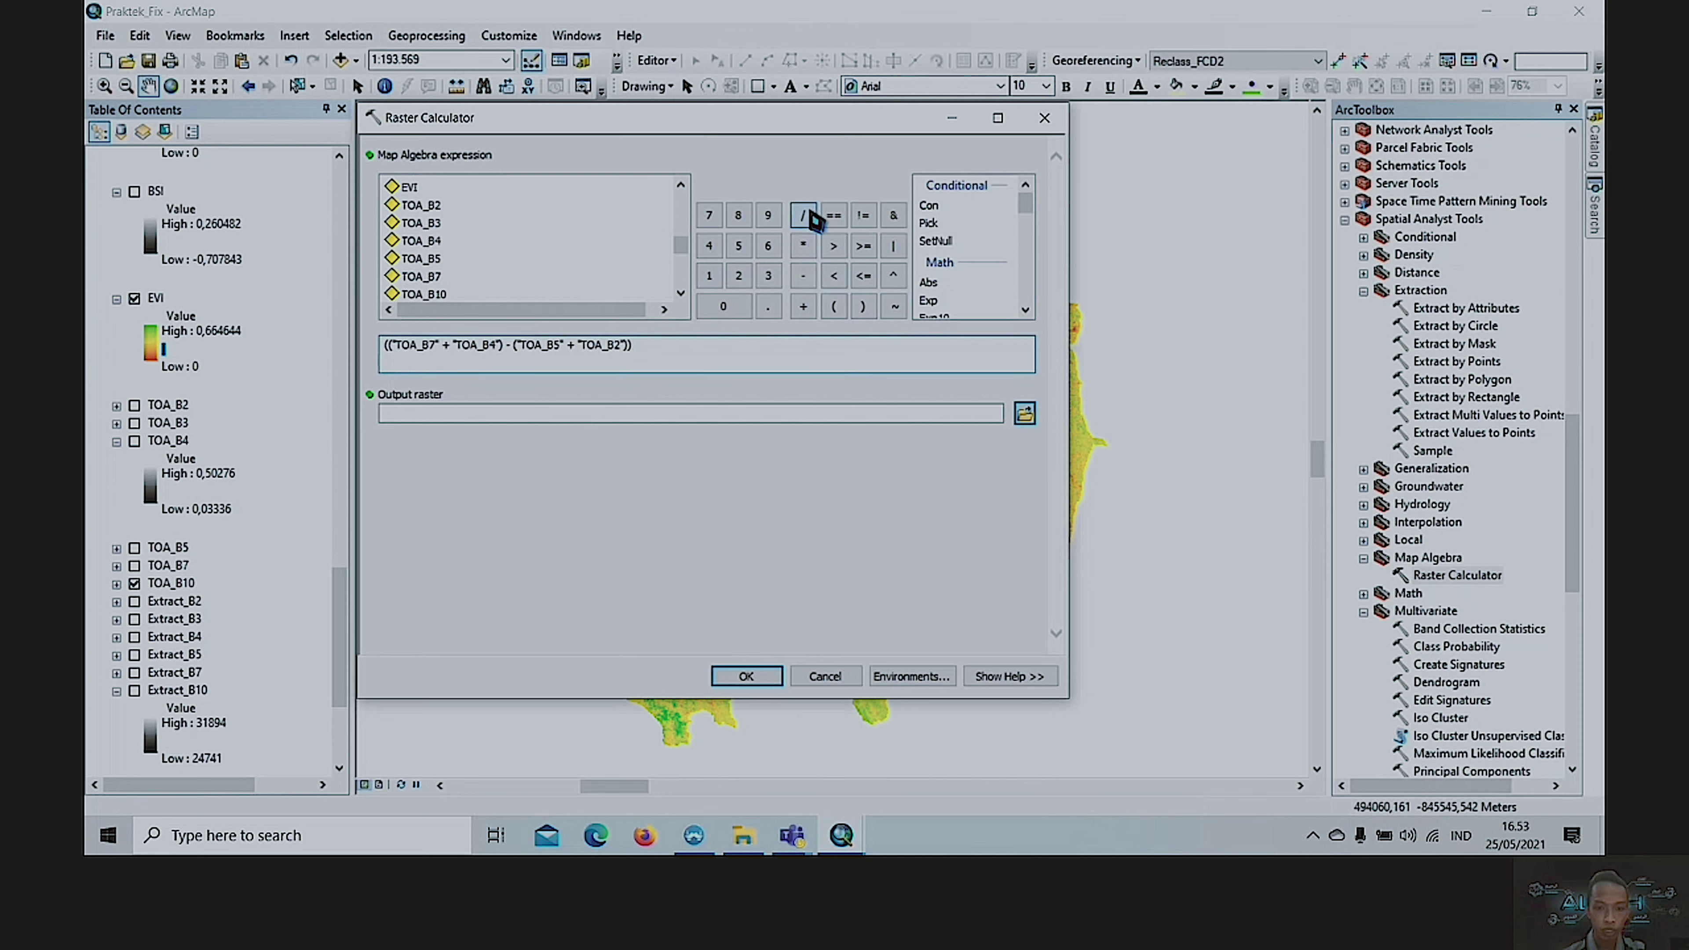
- Divide the BSI numerator by a denominator beginning with (("TOA_B7" + "TOA_B4")
click(833, 305)
click(833, 306)
double_click(432, 277)
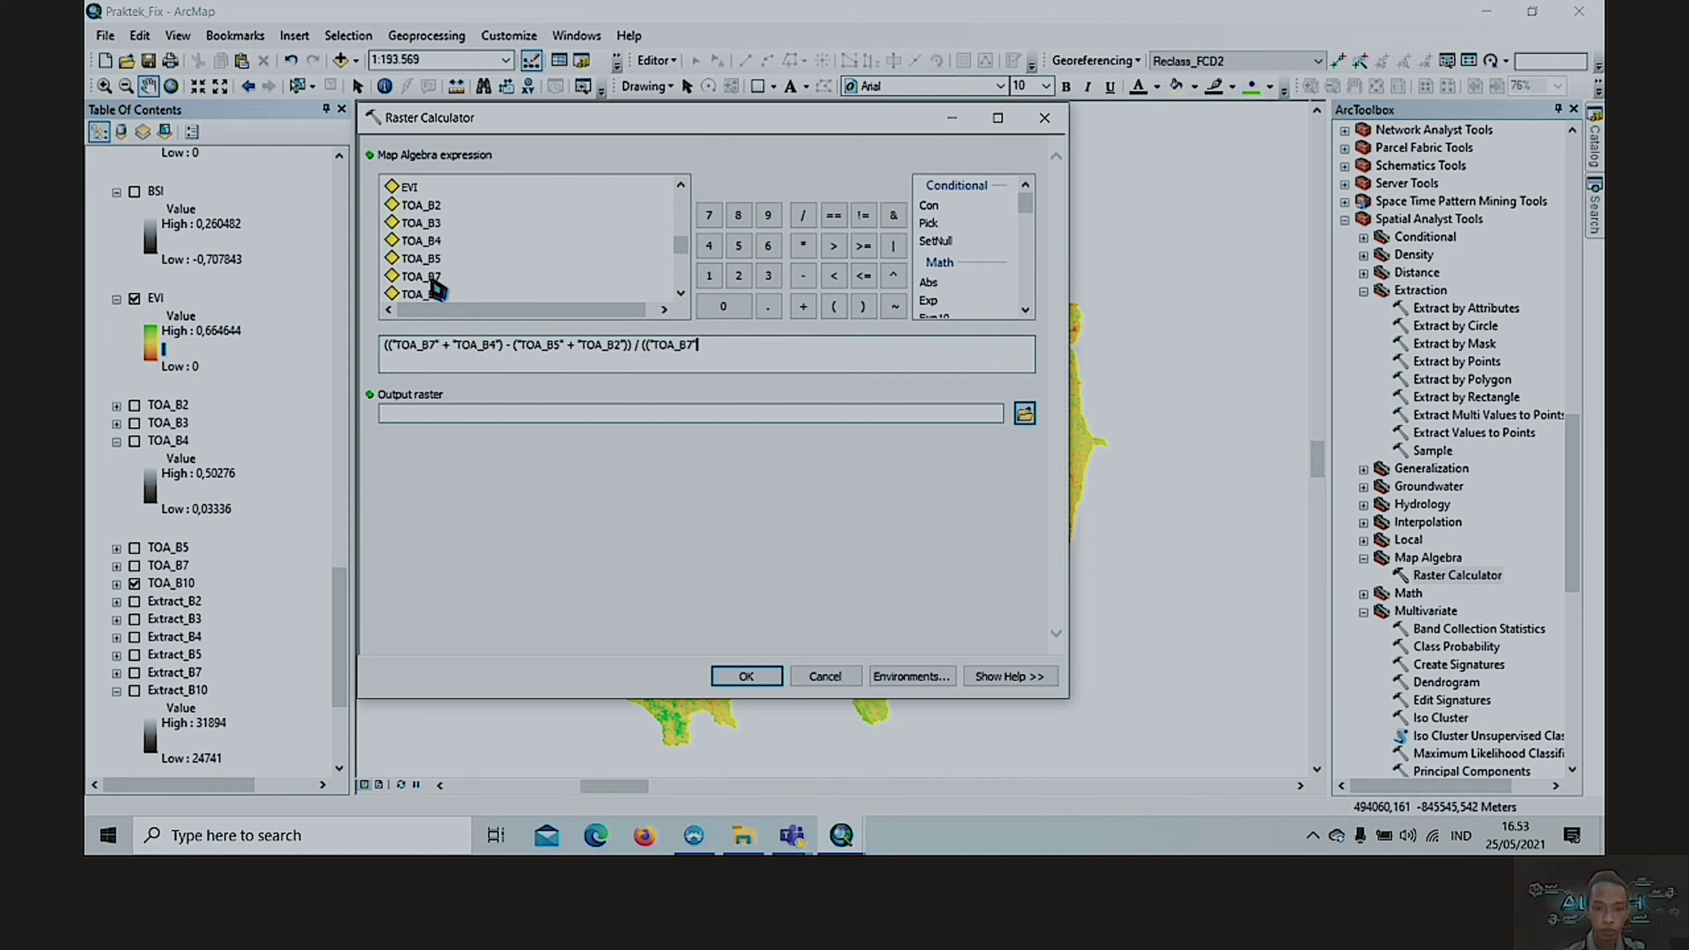
click(803, 306)
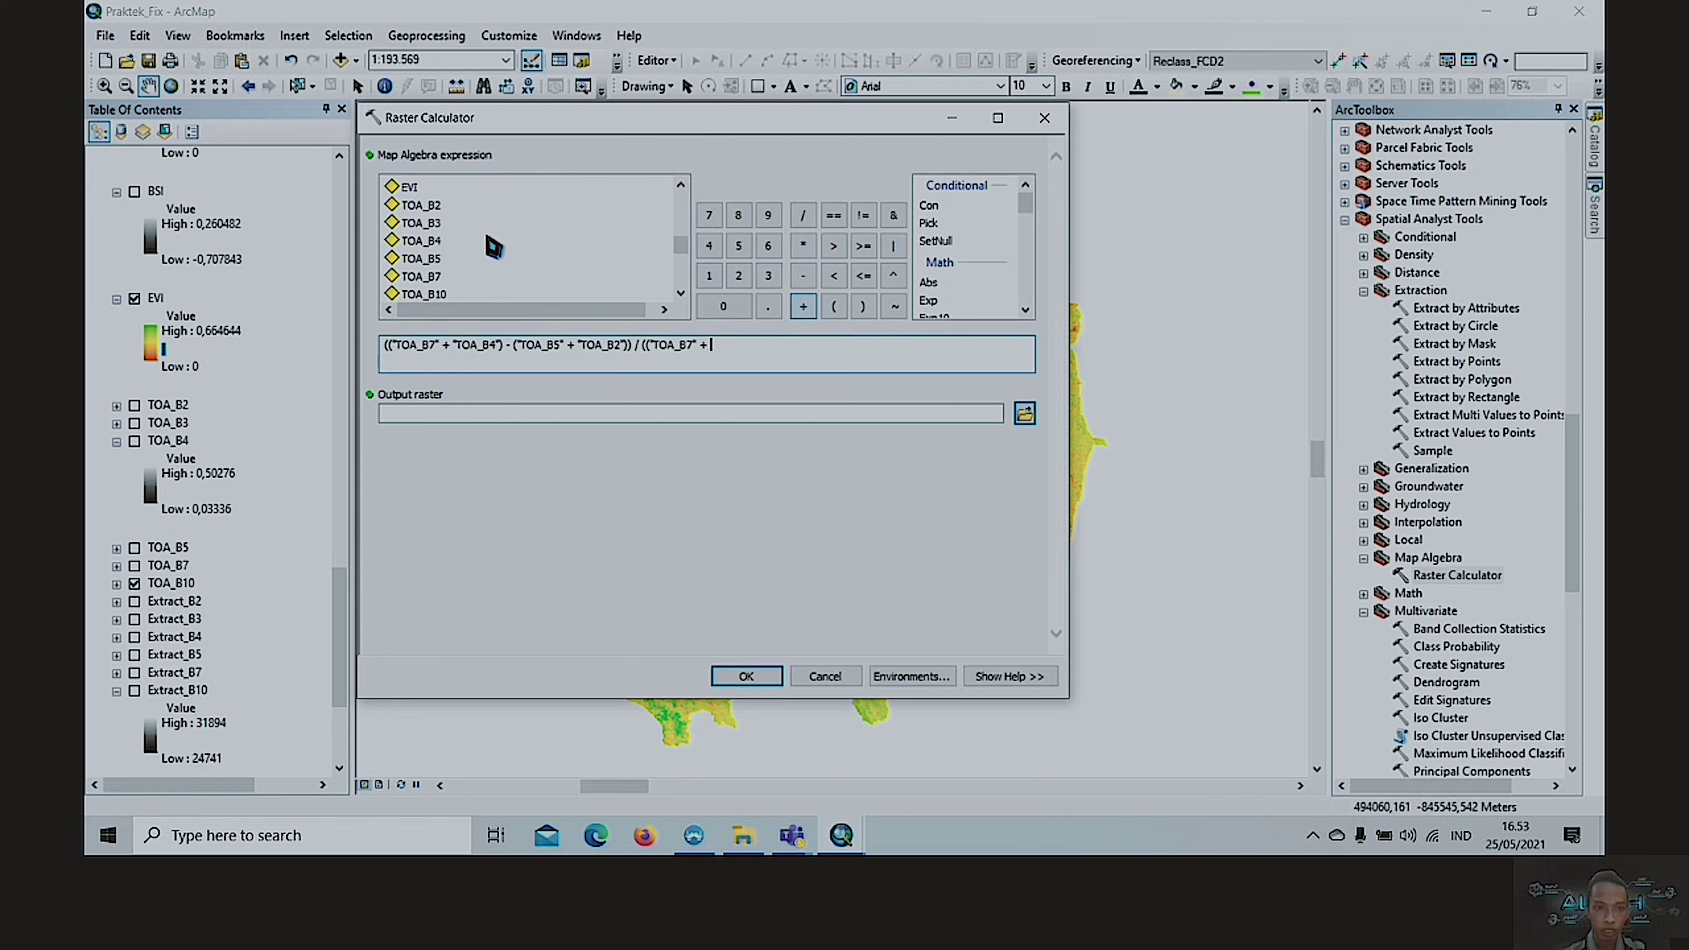
double_click(423, 242)
click(863, 308)
- Complete the BSI denominator by adding ("TOA_B5" + "TOA_B2") and closing the brackets
click(834, 306)
double_click(412, 263)
click(803, 307)
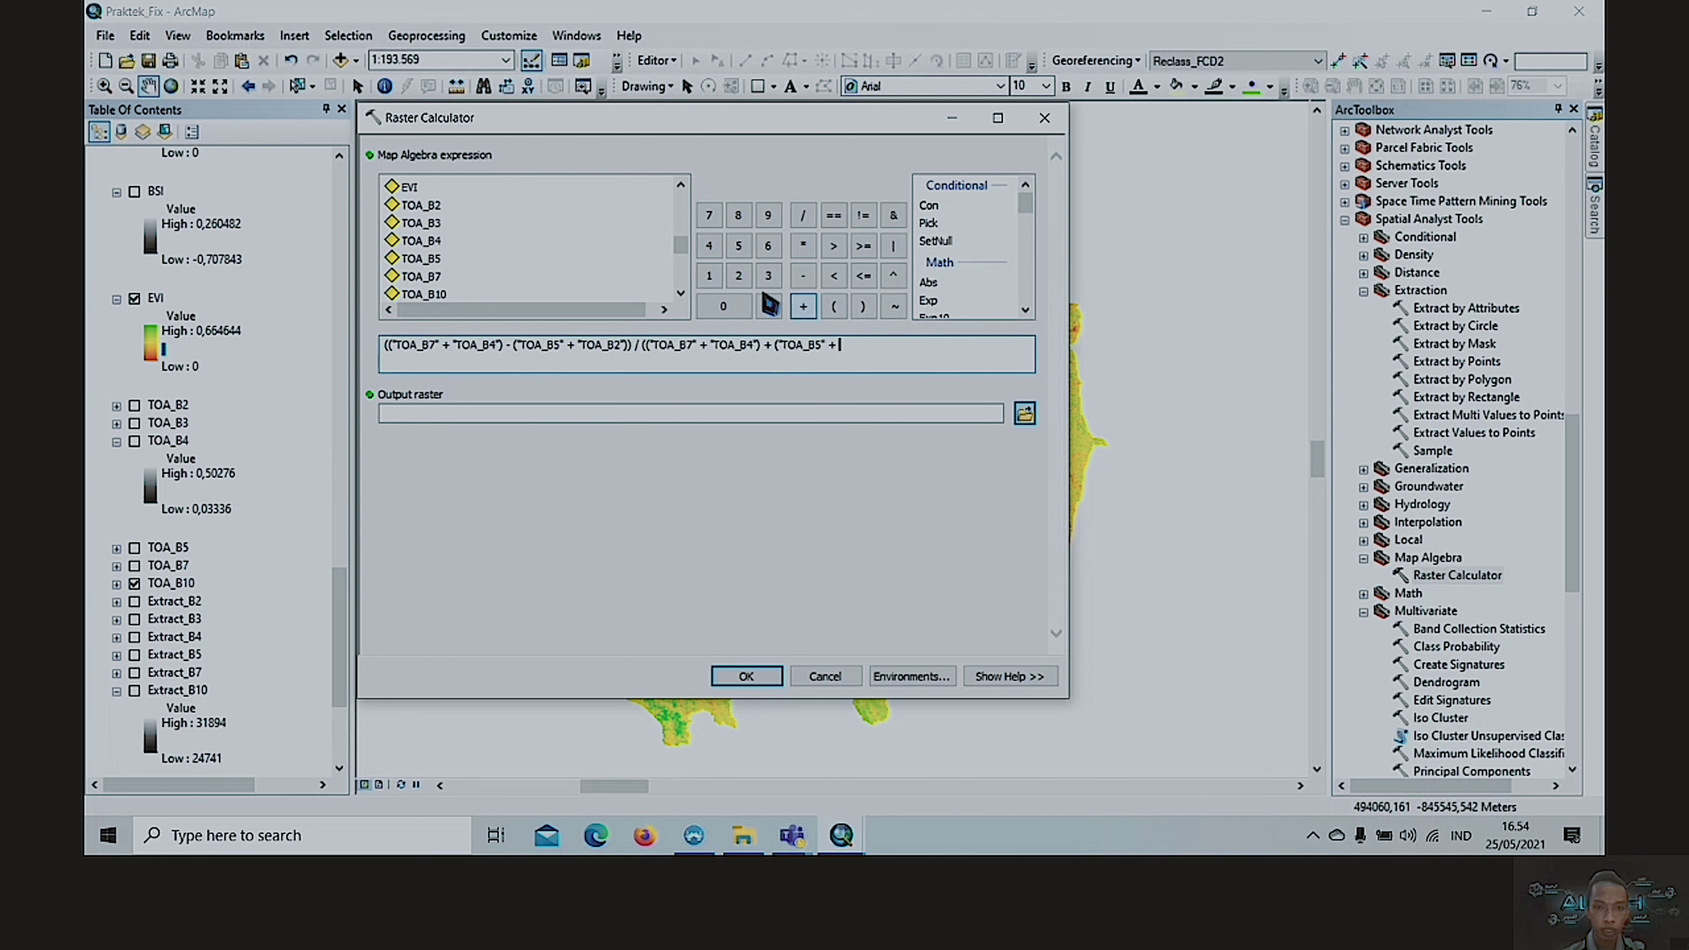
double_click(412, 213)
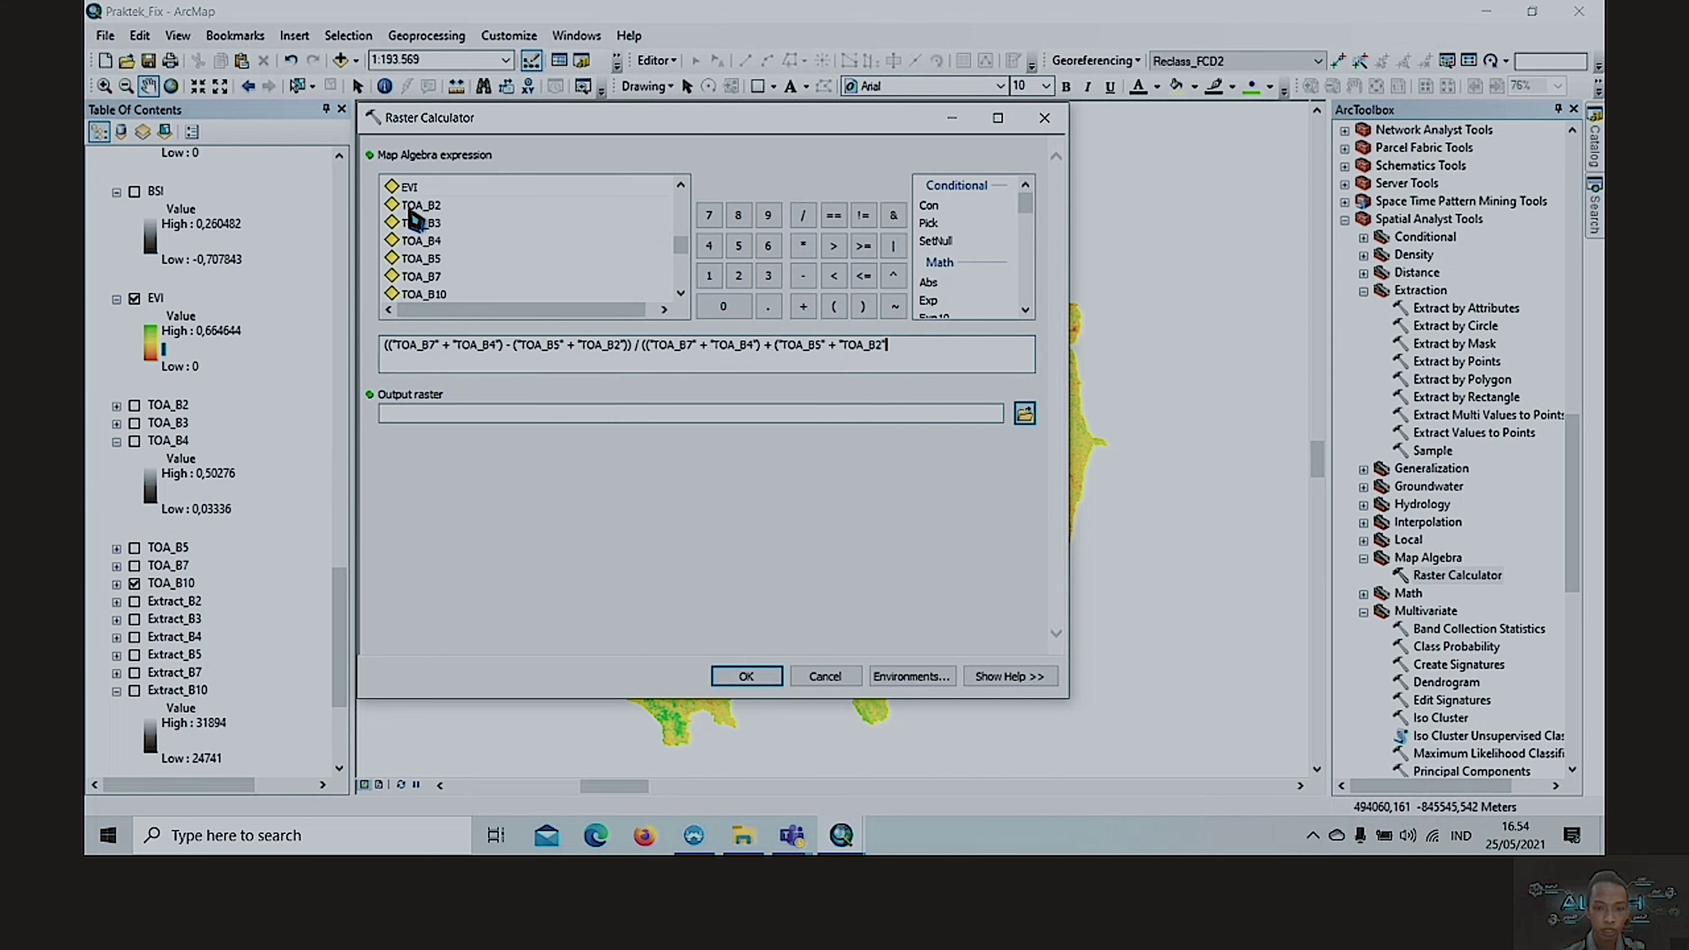
click(864, 308)
- Highlight the raster name in the output path, and close the Raster Calculator without running it
click(903, 414)
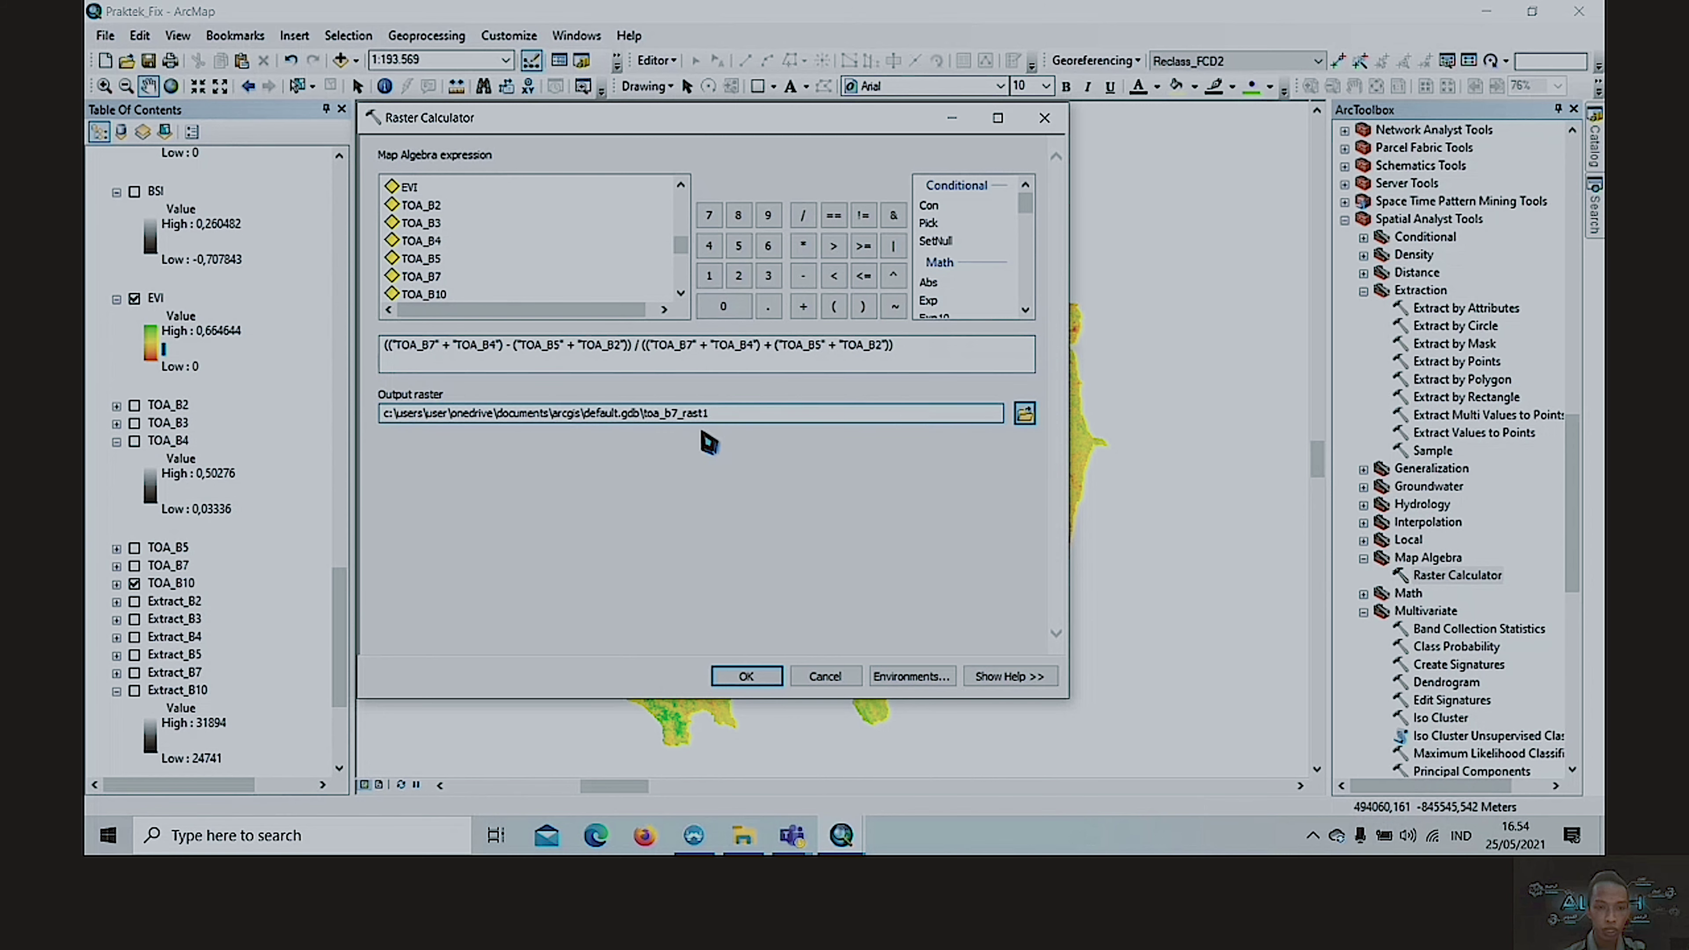
drag(711, 413, 642, 413)
click(839, 684)
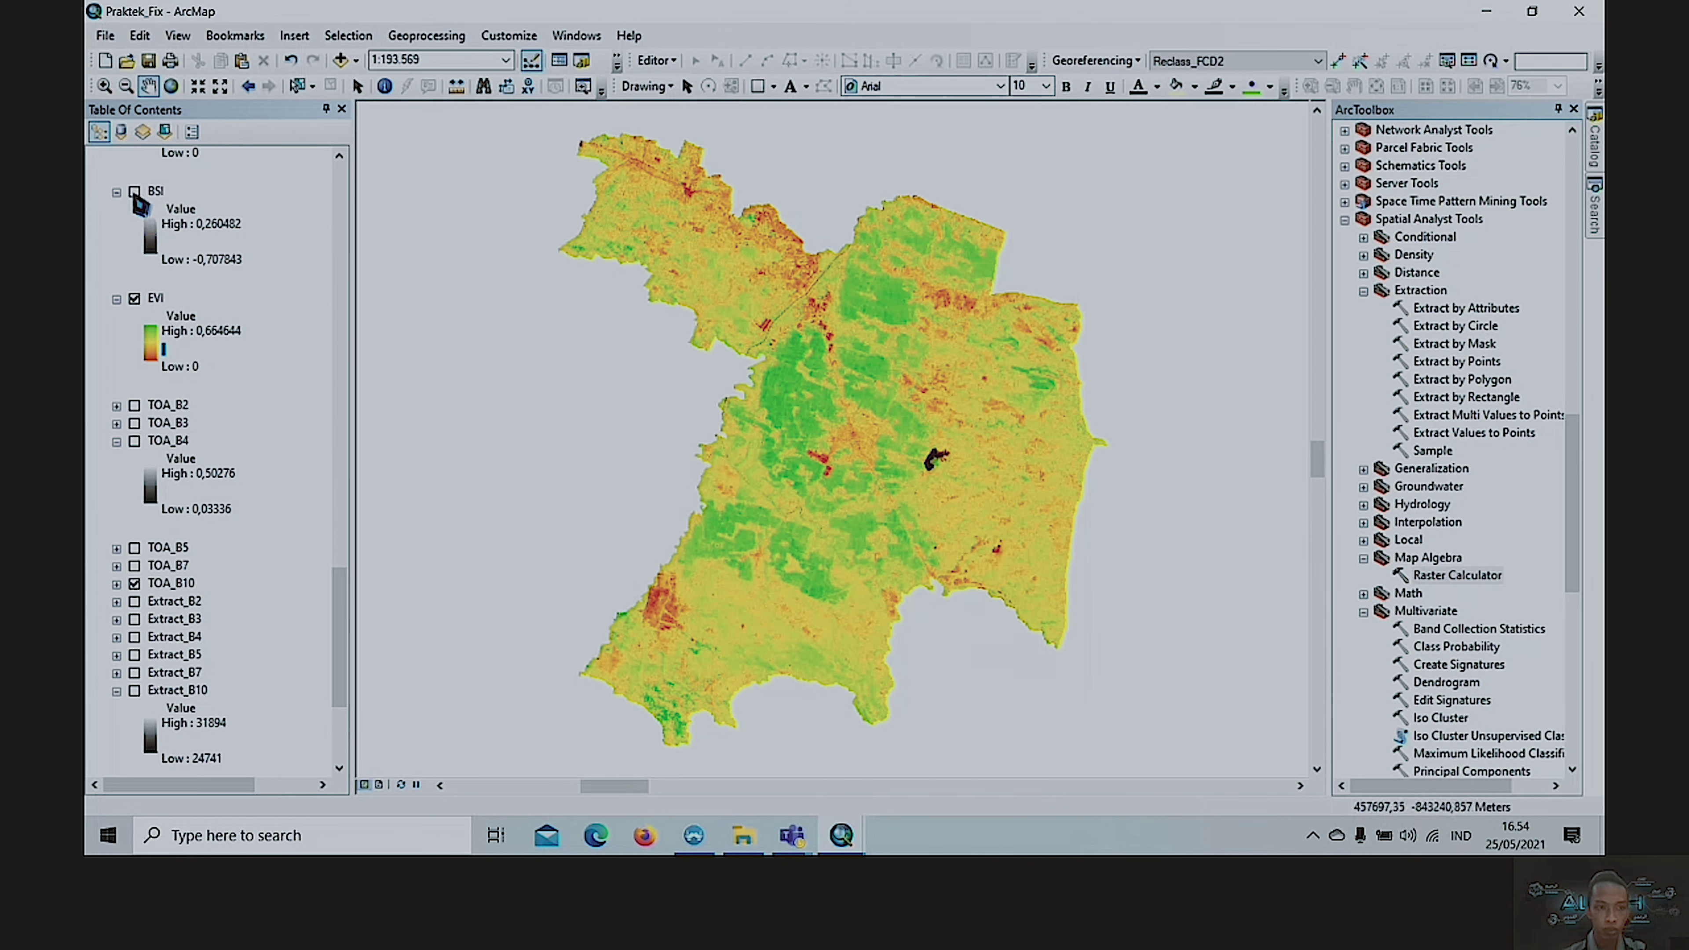
- Show the BSI layer on the map
click(134, 193)
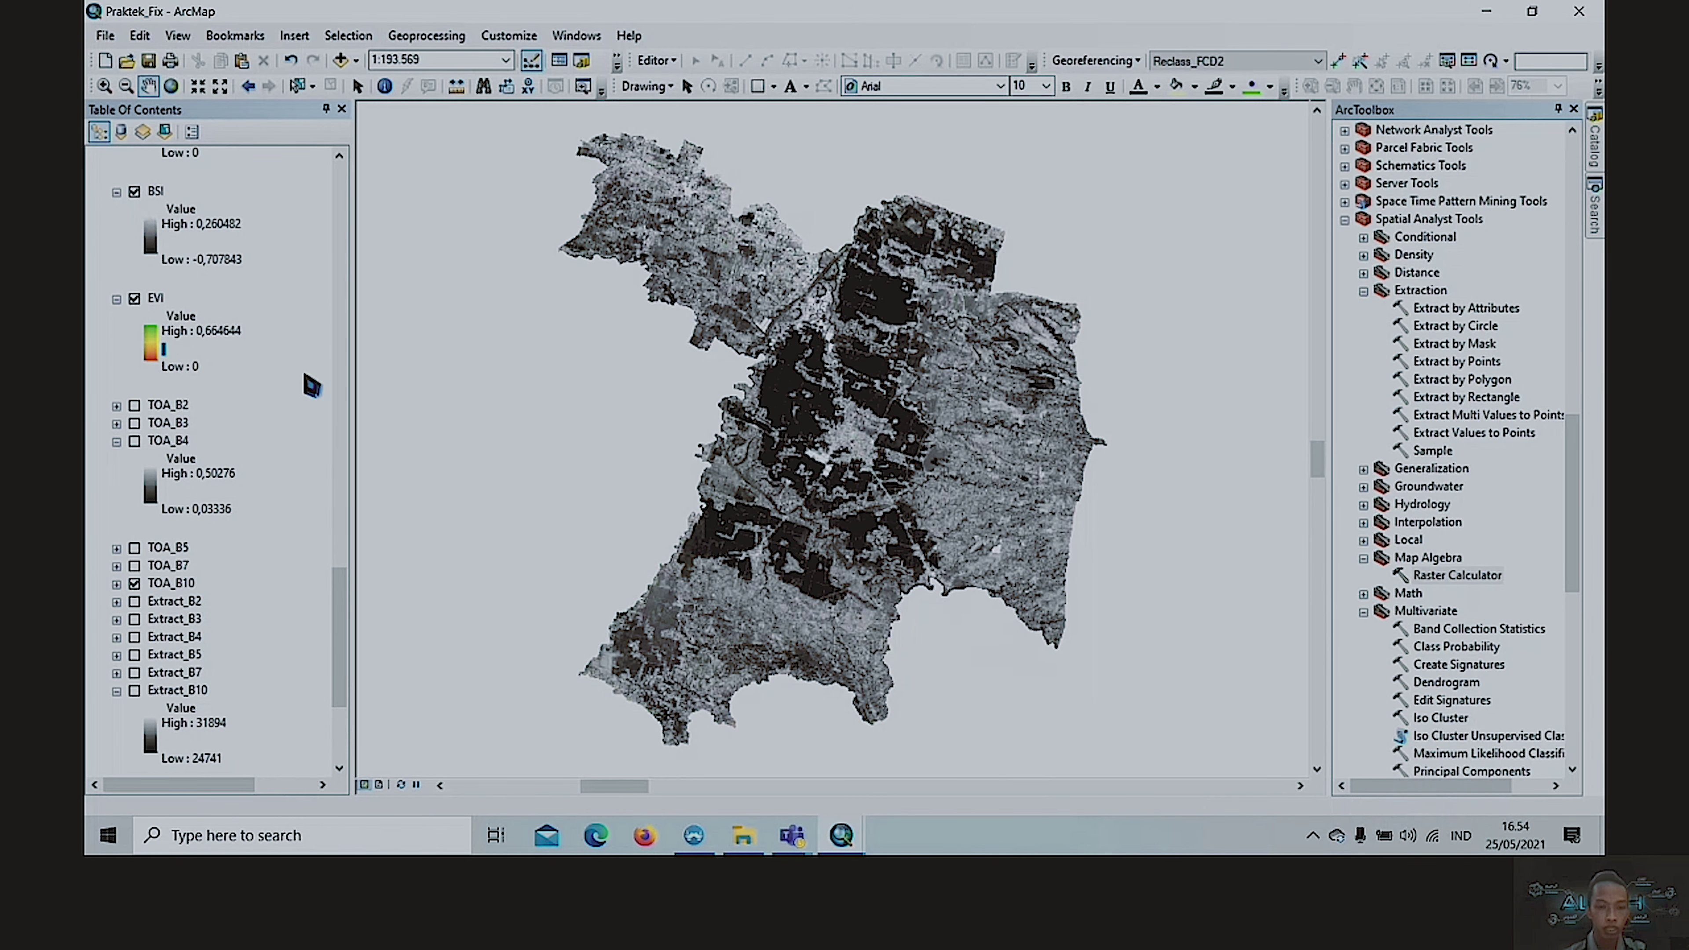
scroll(283, 384, up, 5)
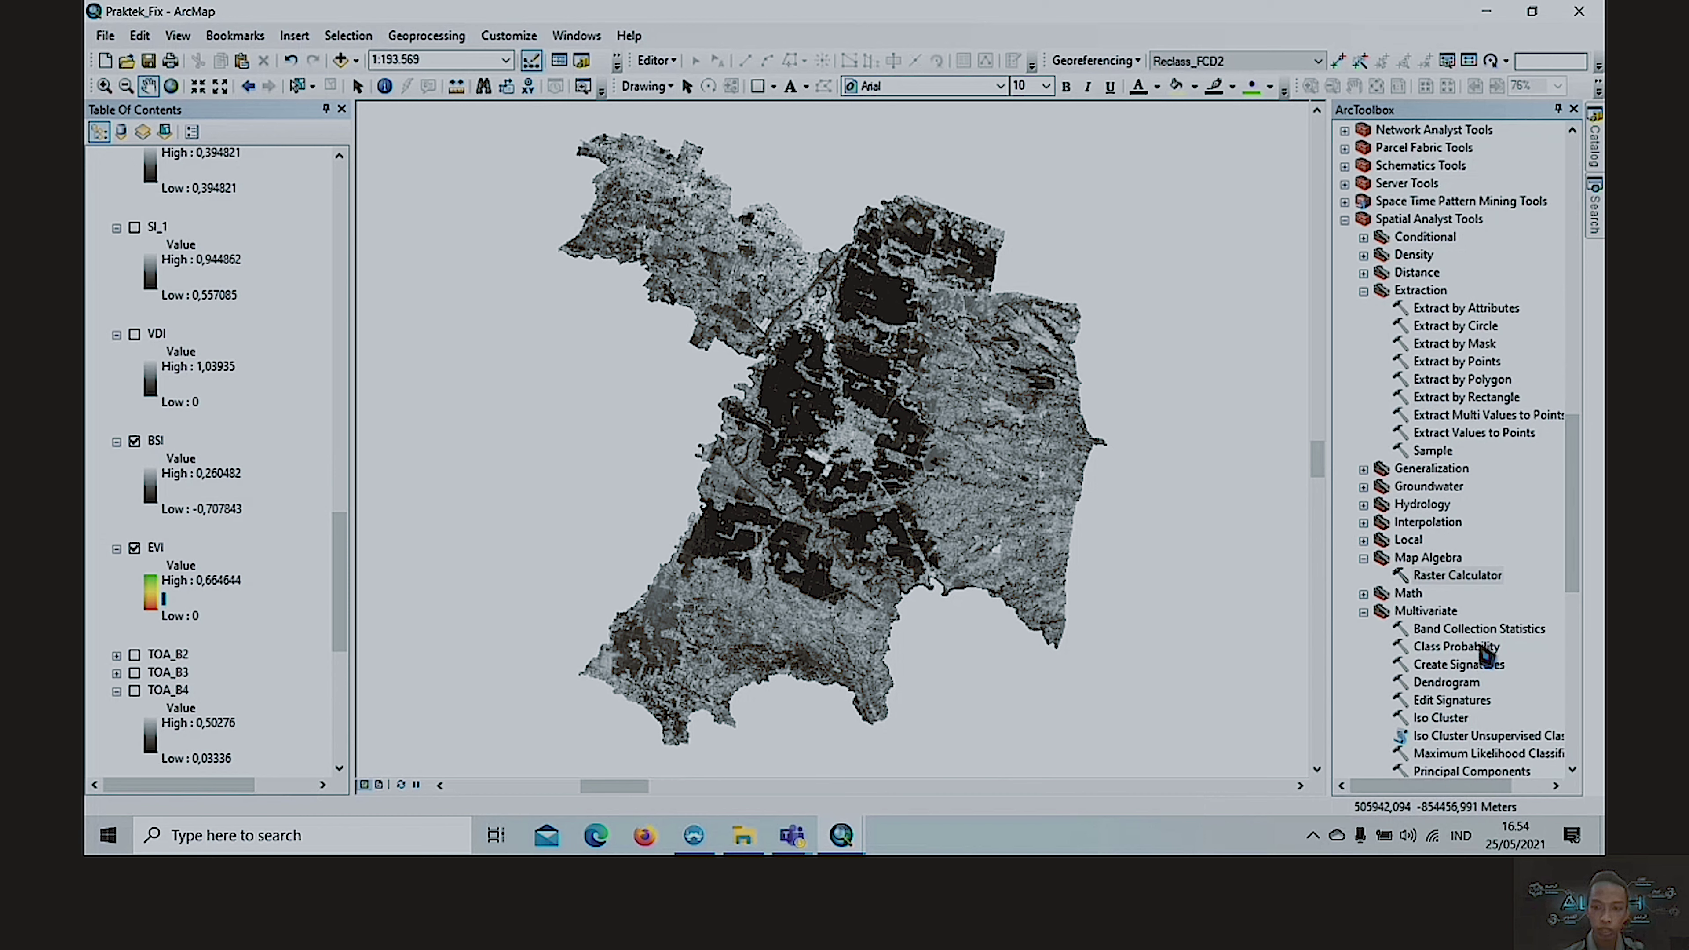
- Open the Principal Components tool from the Multivariate toolset
scroll(1485, 655, down, 5)
click(1435, 365)
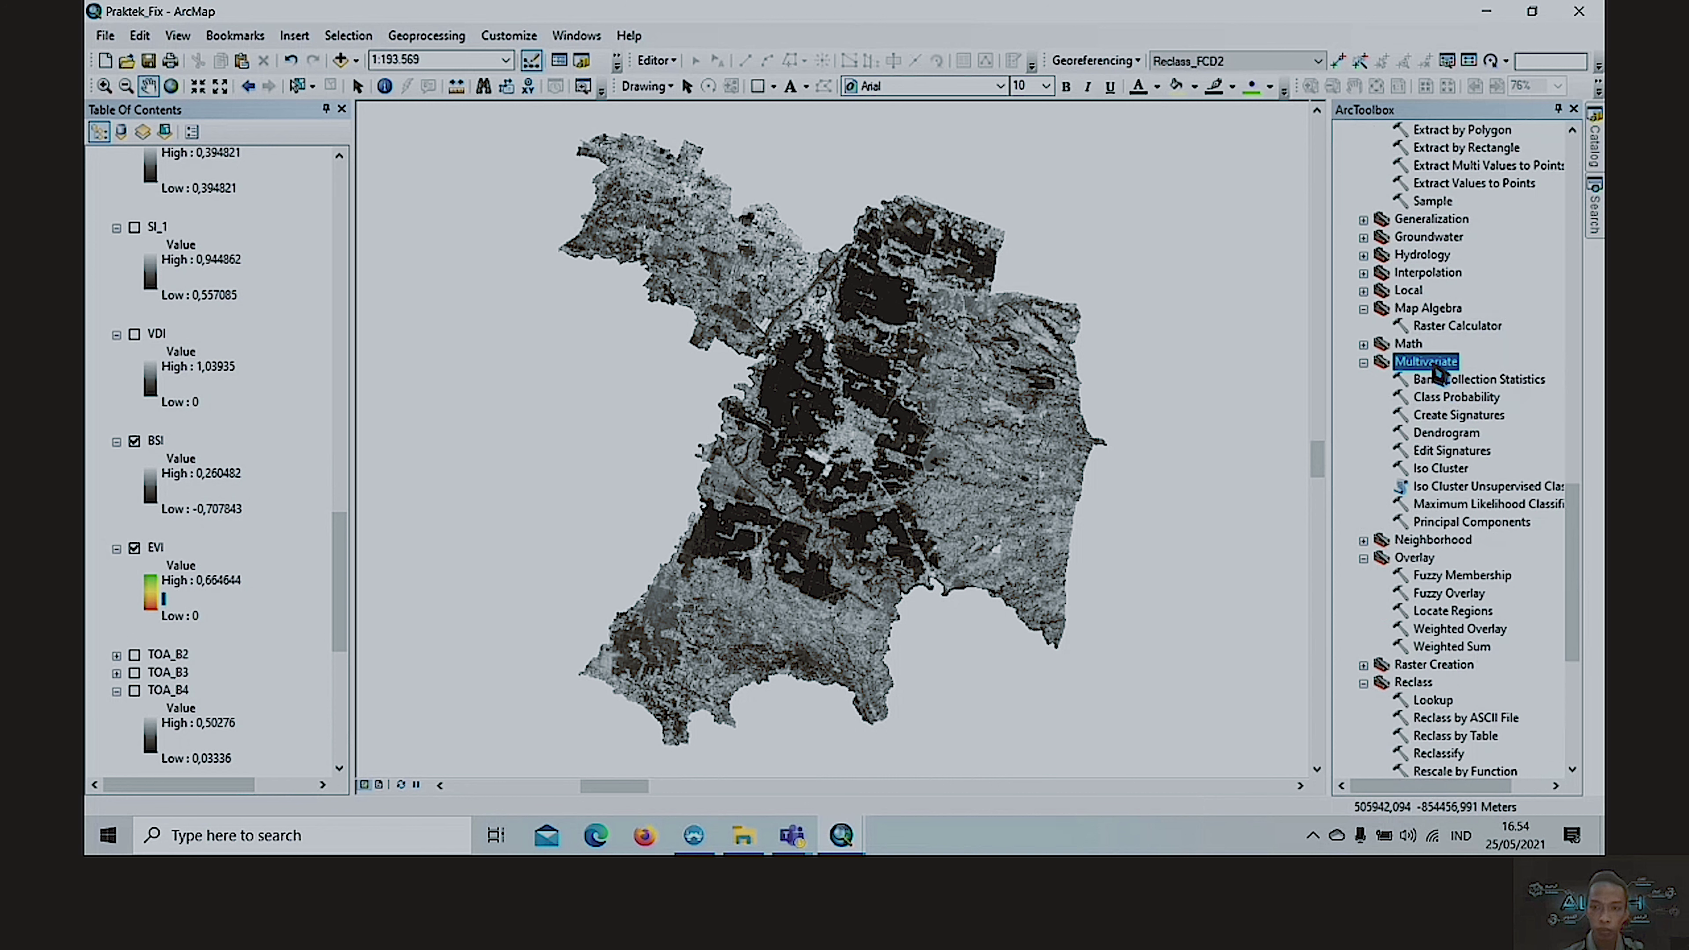
click(1493, 525)
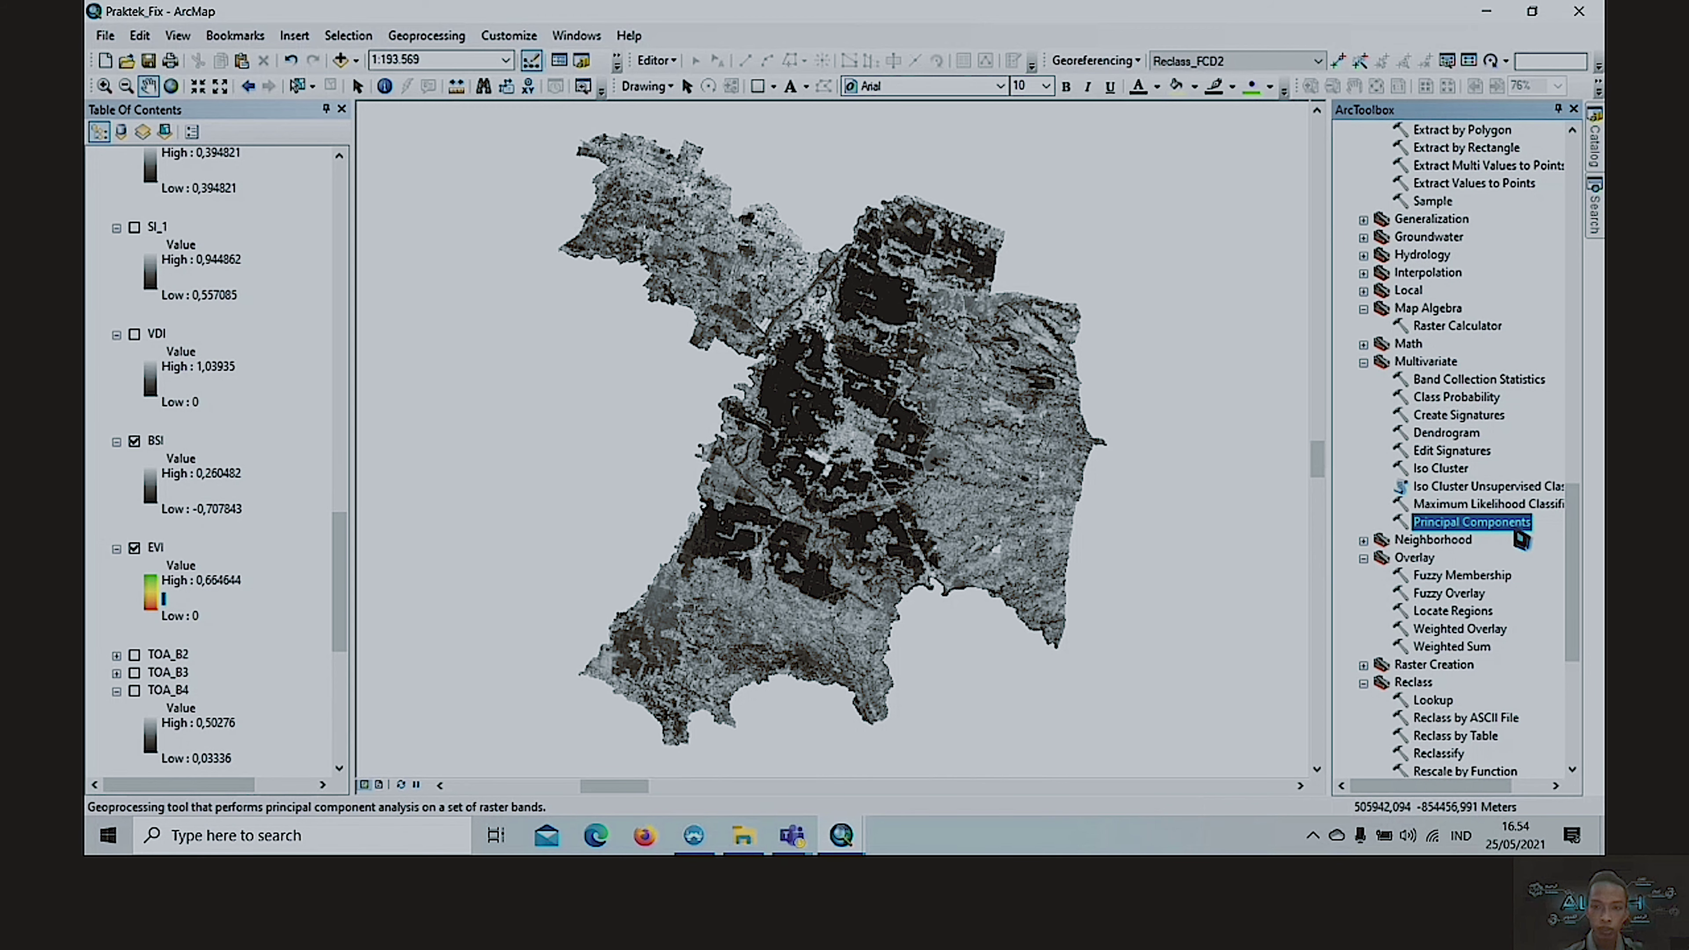
double_click(1516, 525)
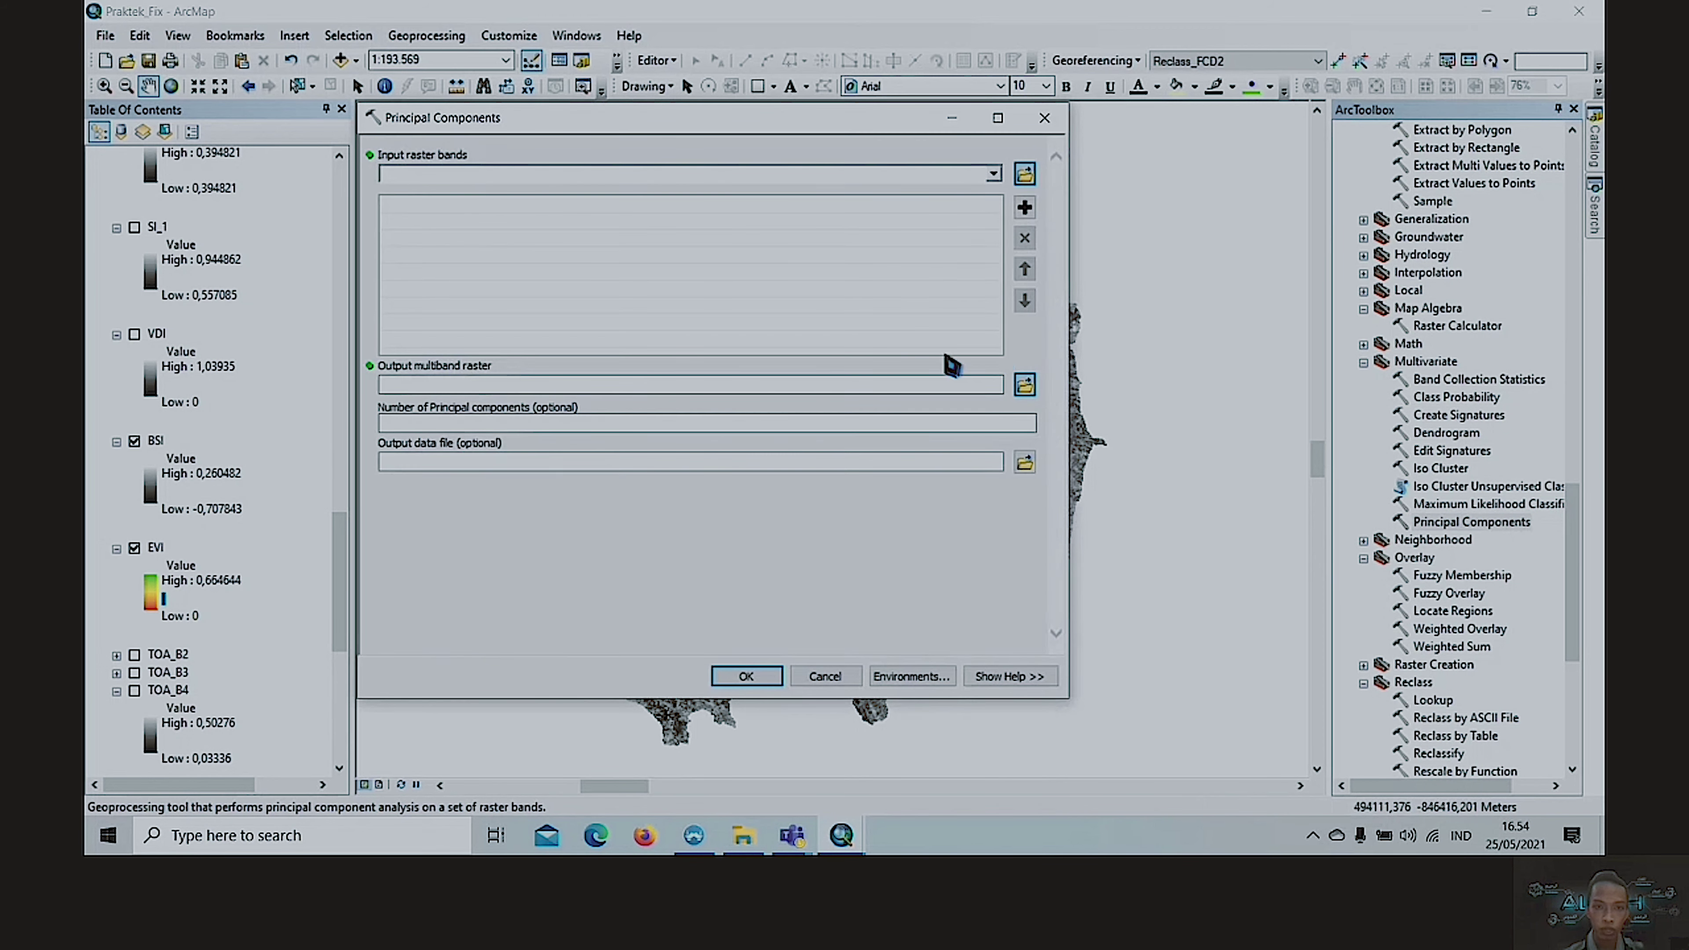
- Add EVI and BSI as the input raster bands, and highlight the raster name in the output path
click(993, 174)
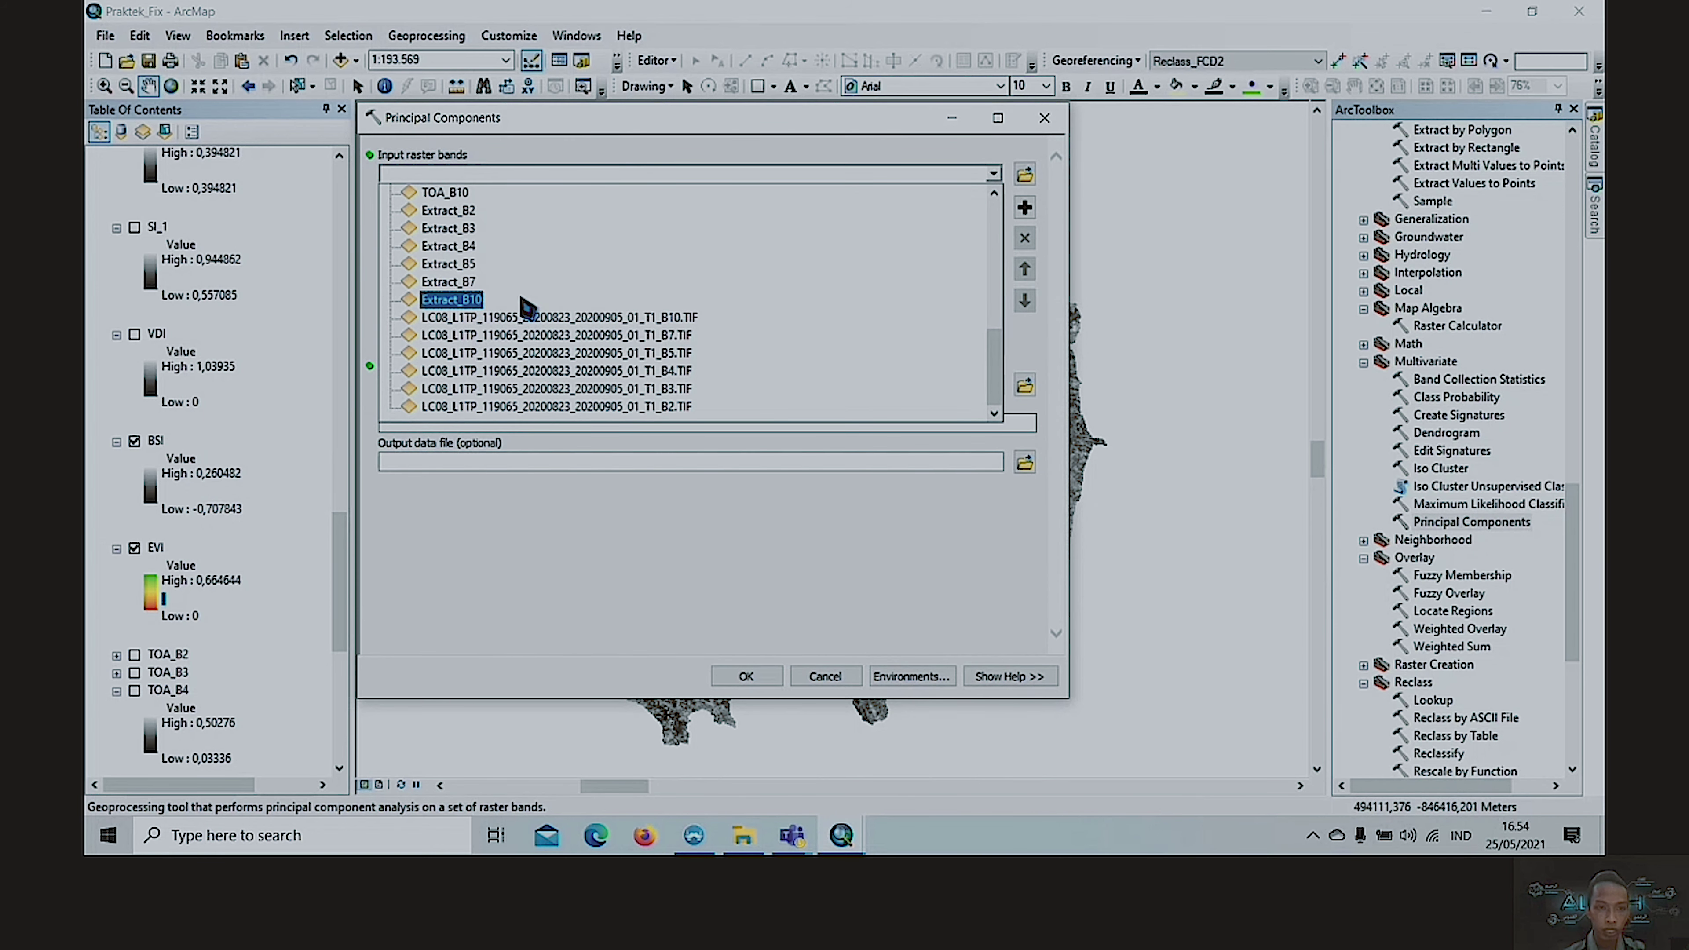
scroll(525, 306, up, 3)
click(436, 298)
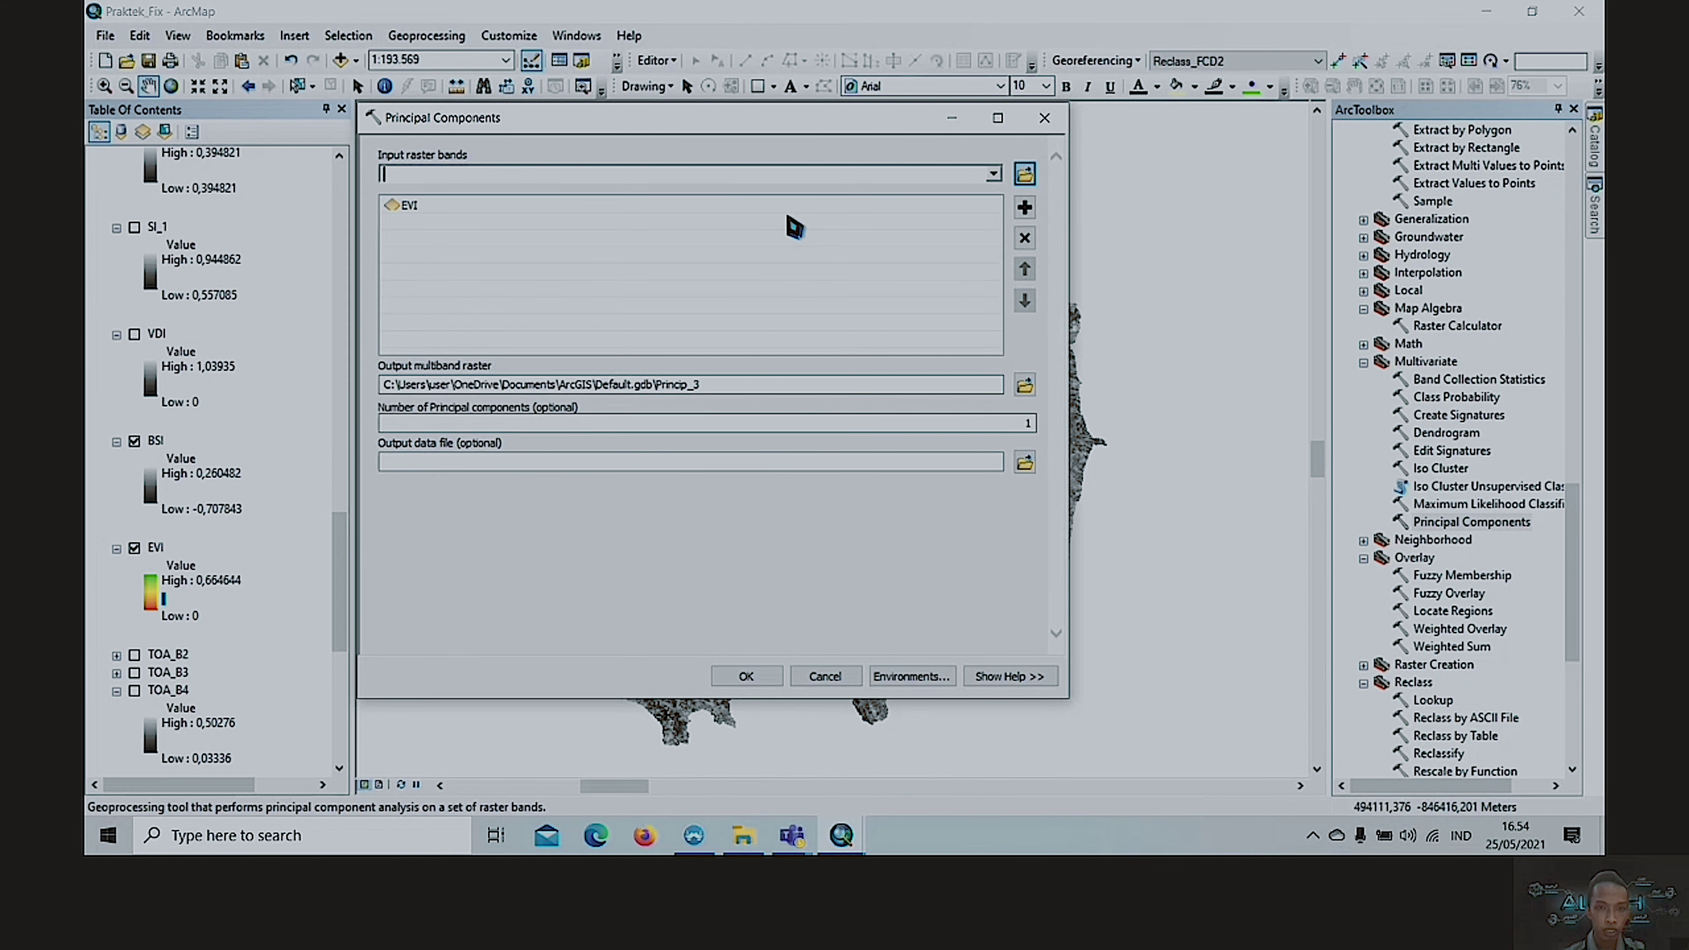
click(993, 174)
click(426, 290)
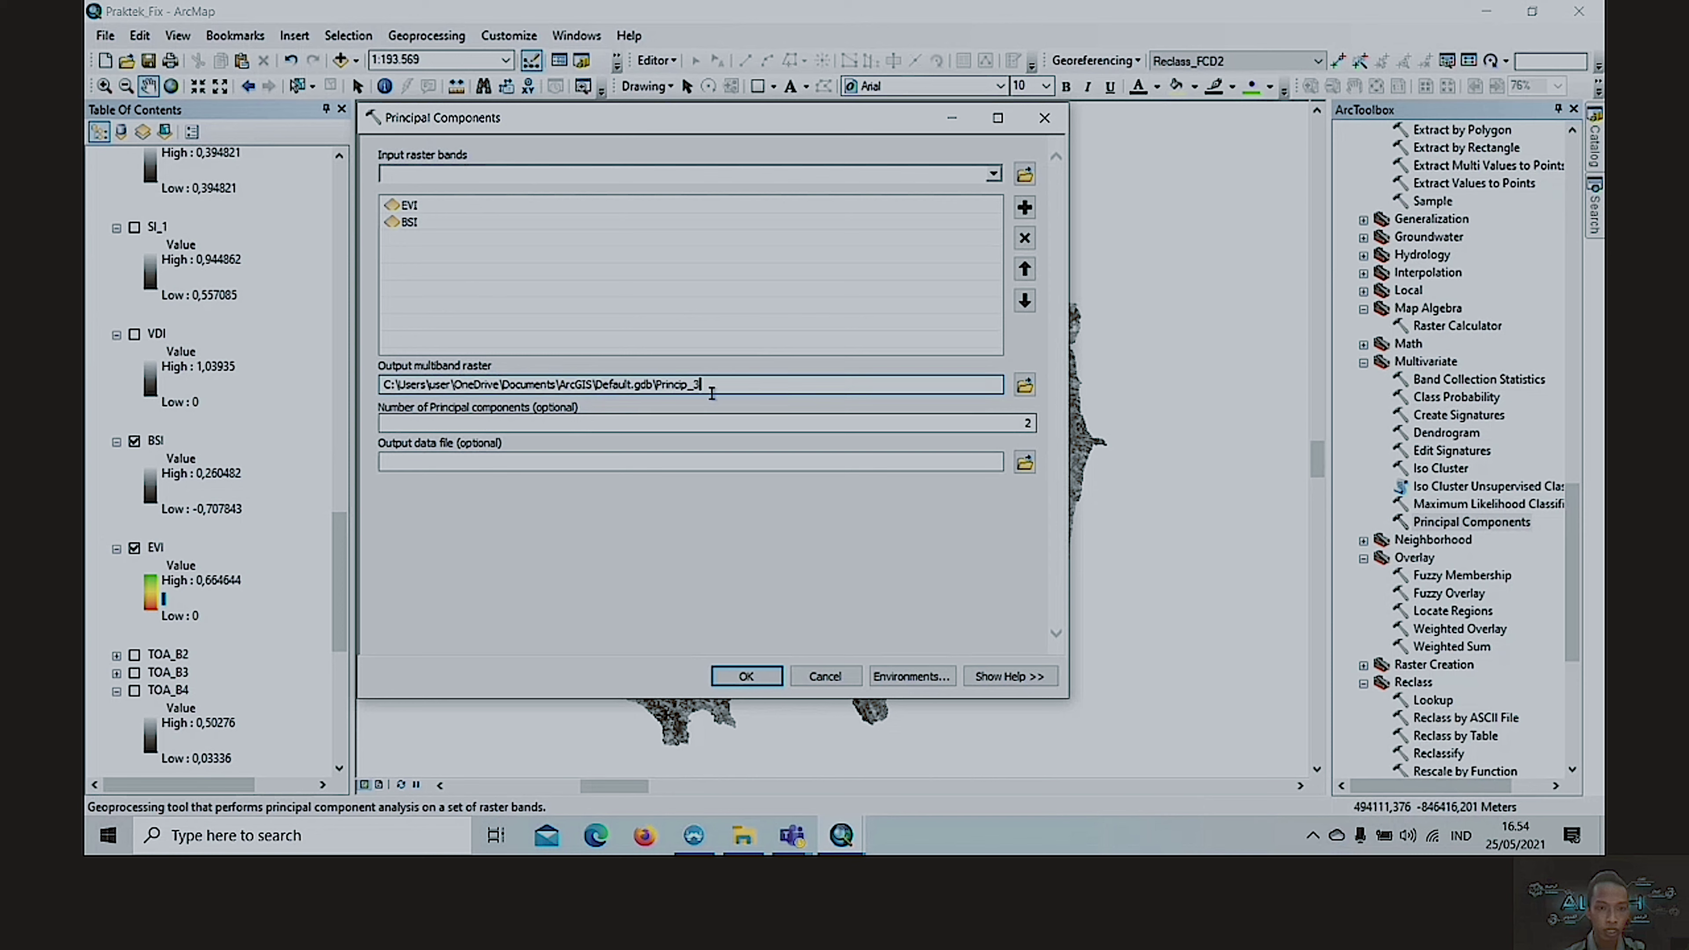
drag(703, 386, 661, 391)
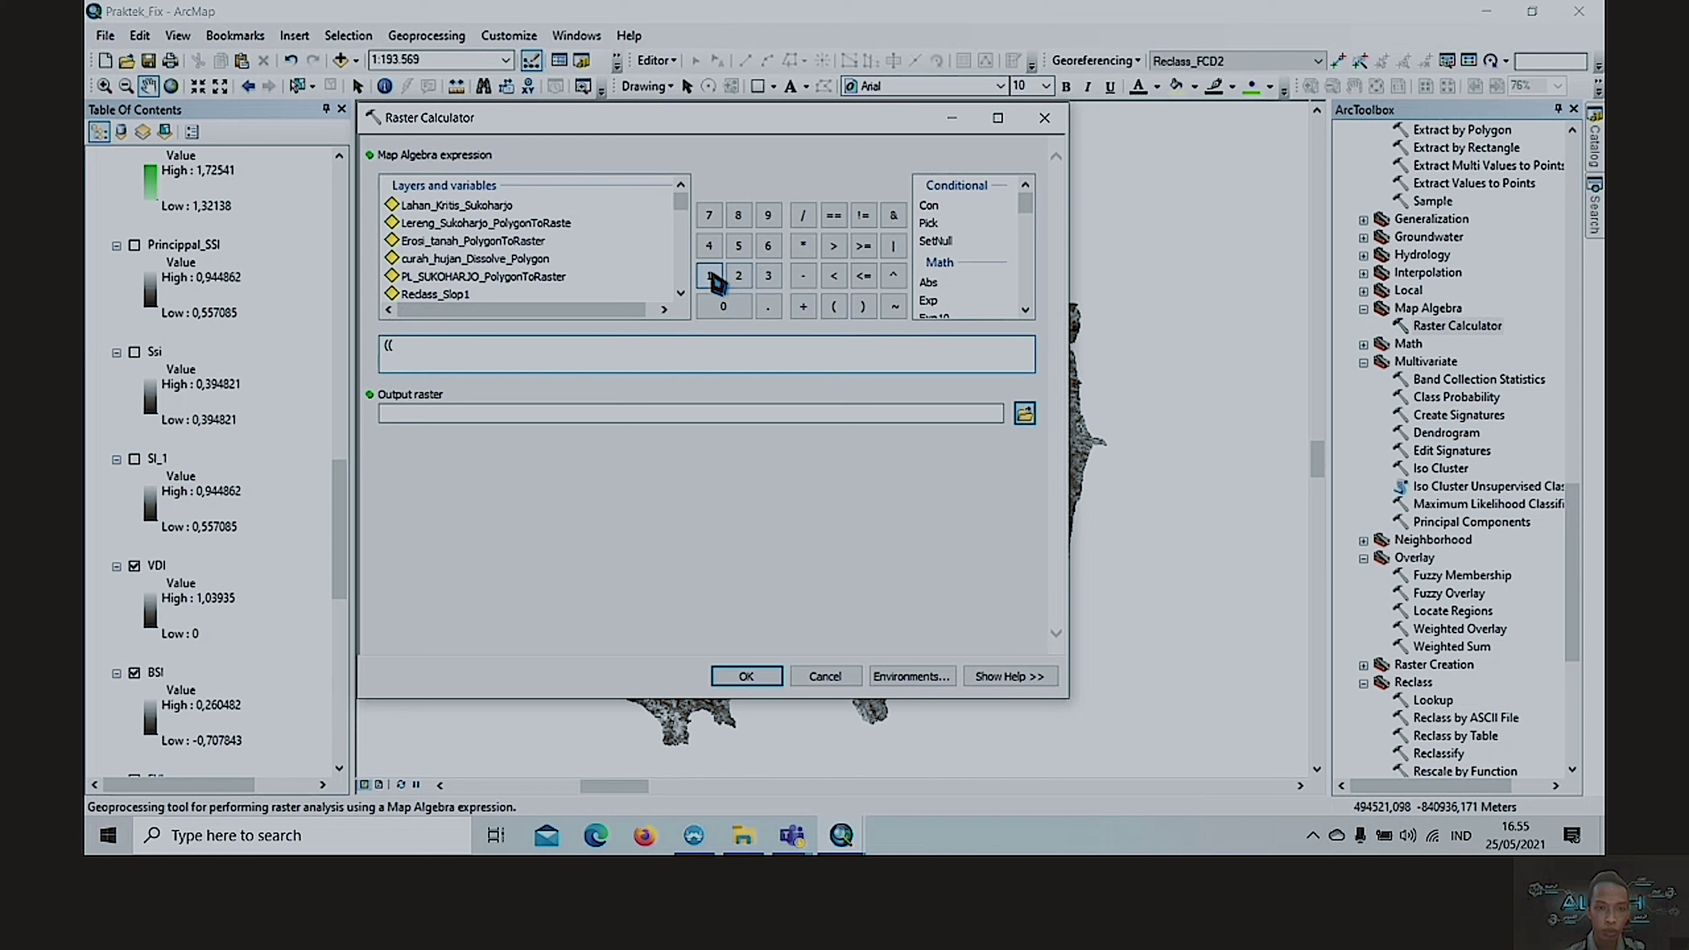
- Start the SI expression in the Raster Calculator with ((1 + "TOA_B4")
click(709, 275)
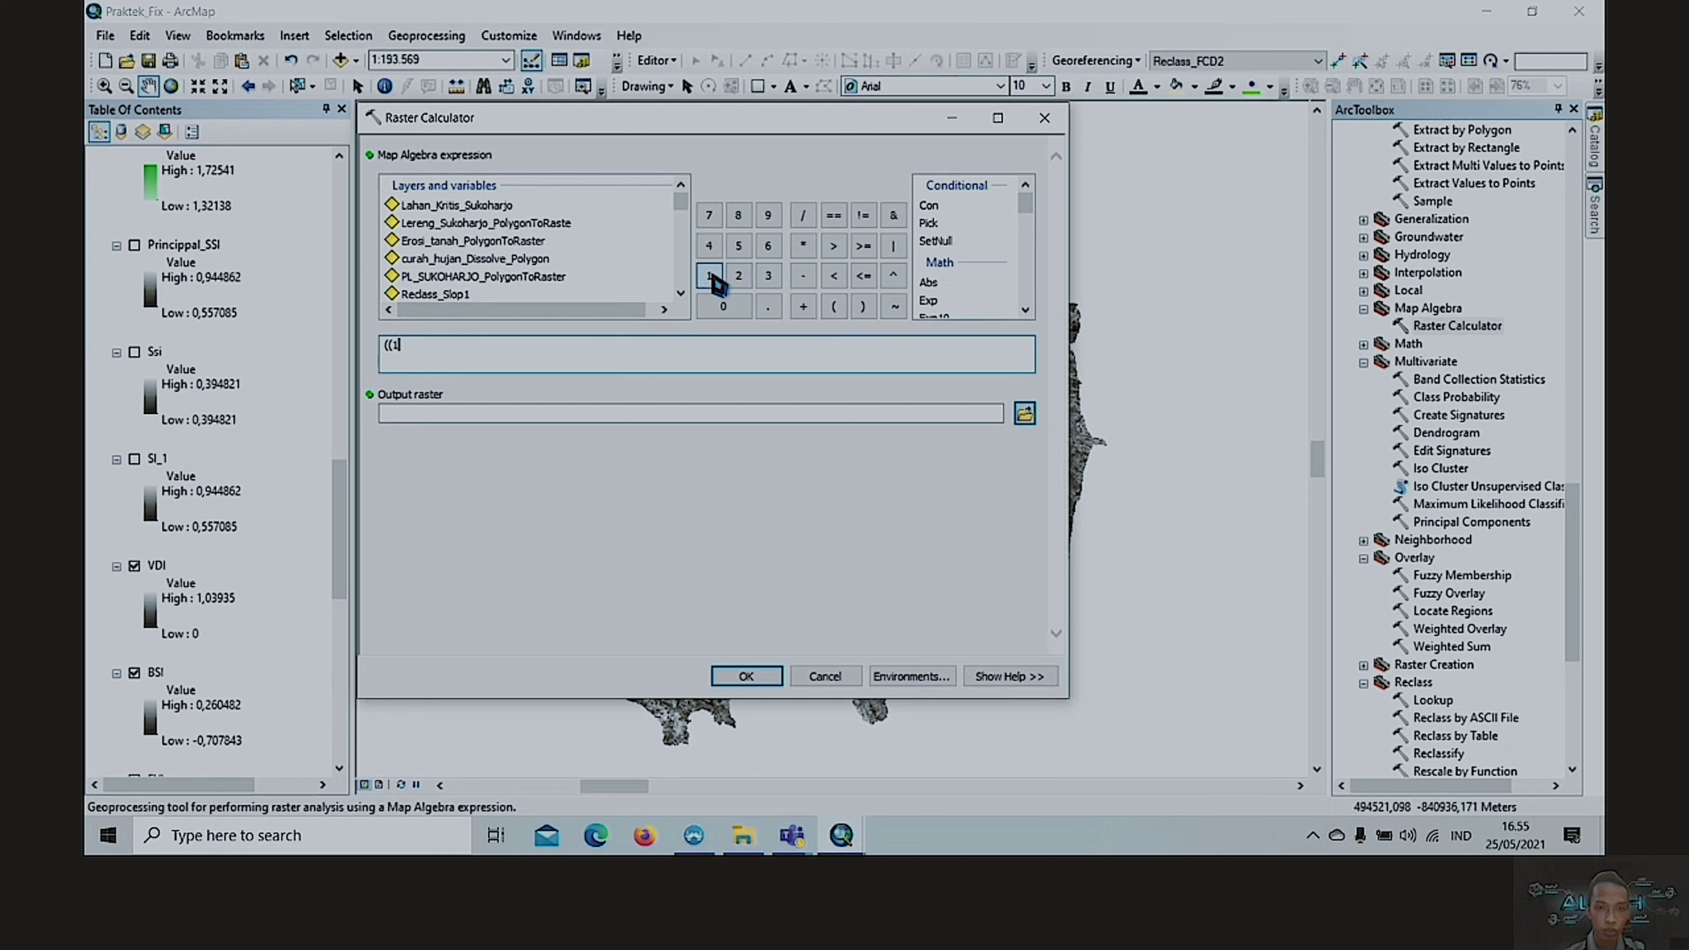
click(803, 306)
scroll(542, 256, down, 10)
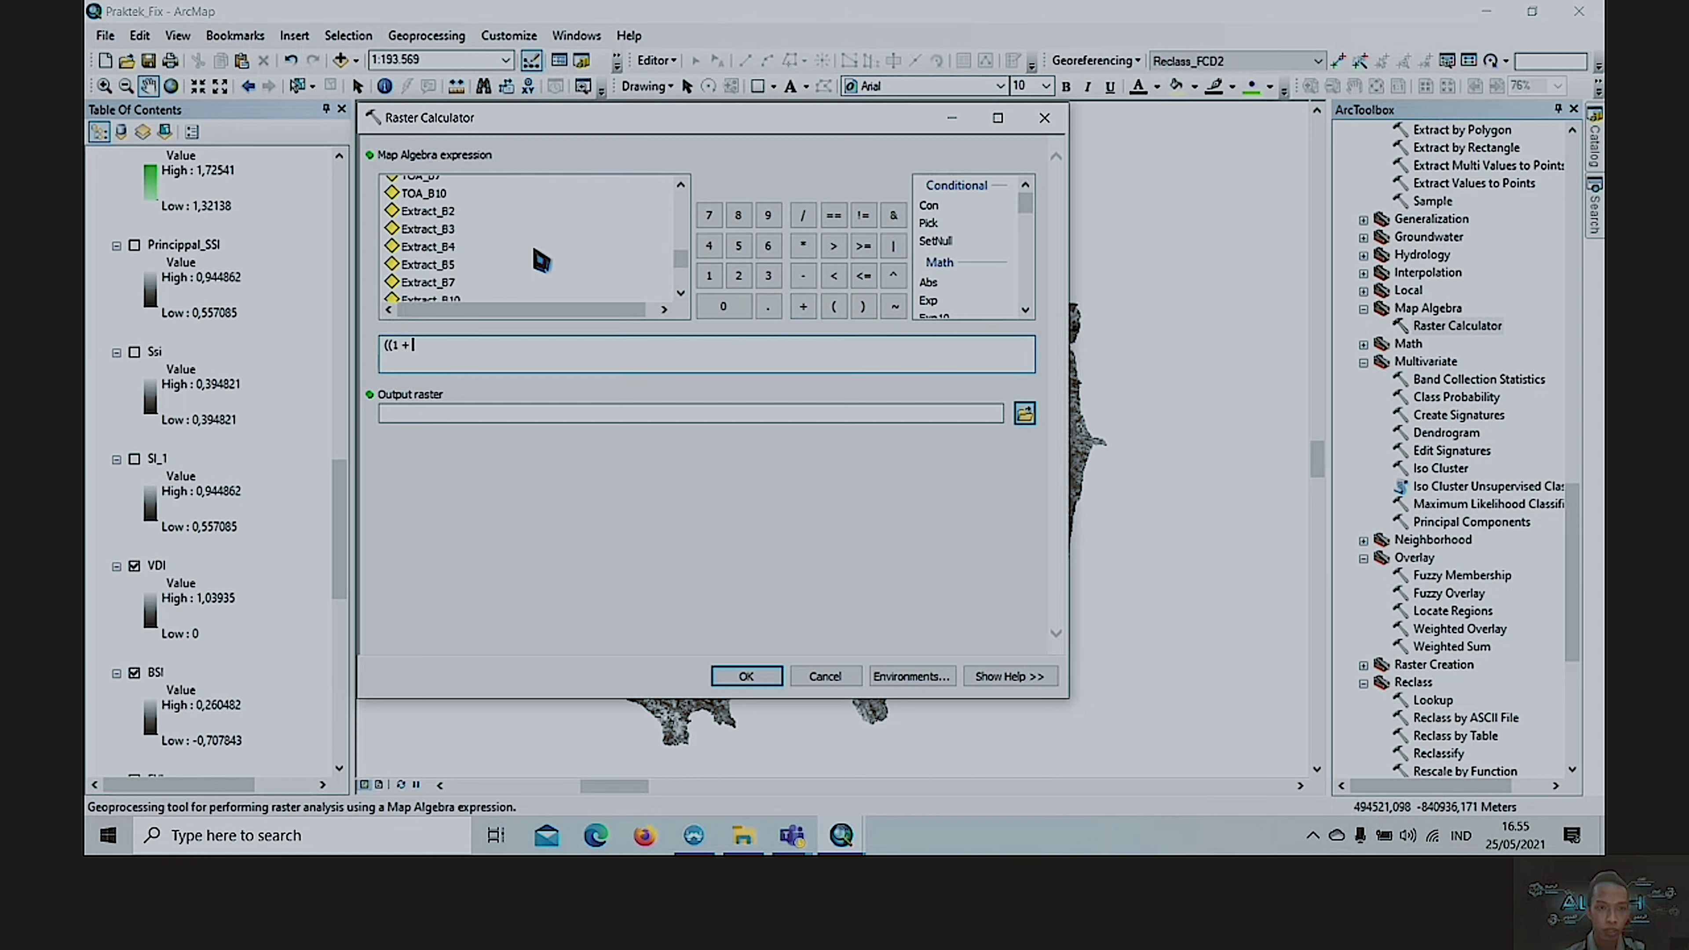
scroll(542, 260, up, 2)
double_click(420, 245)
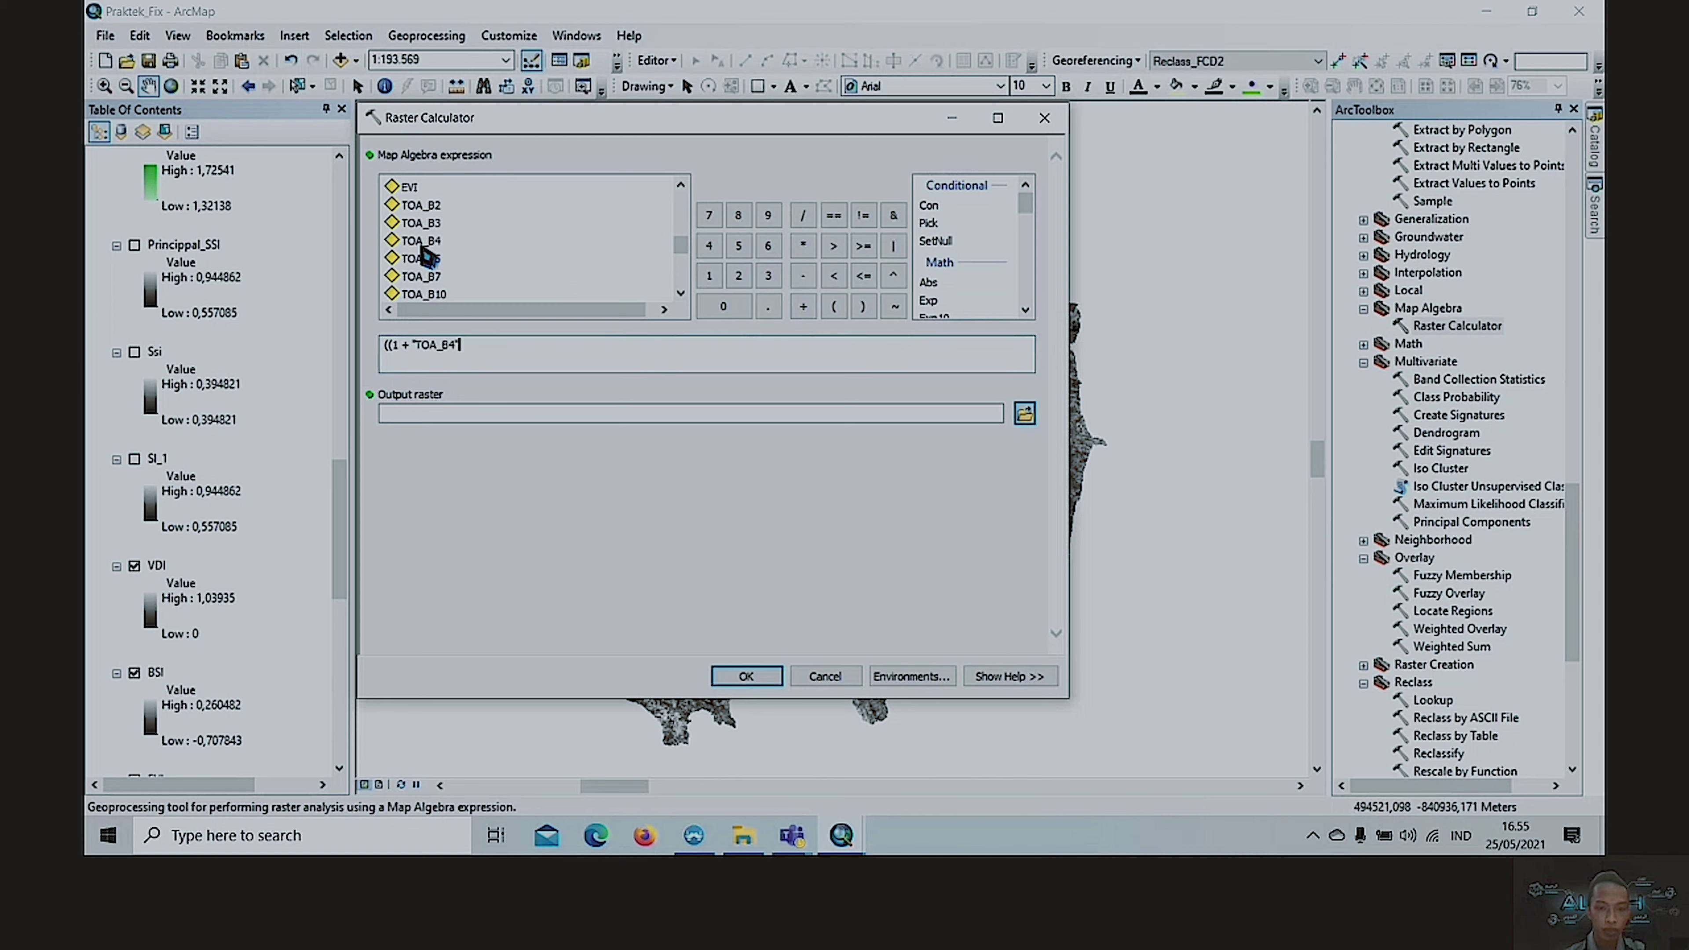
click(863, 306)
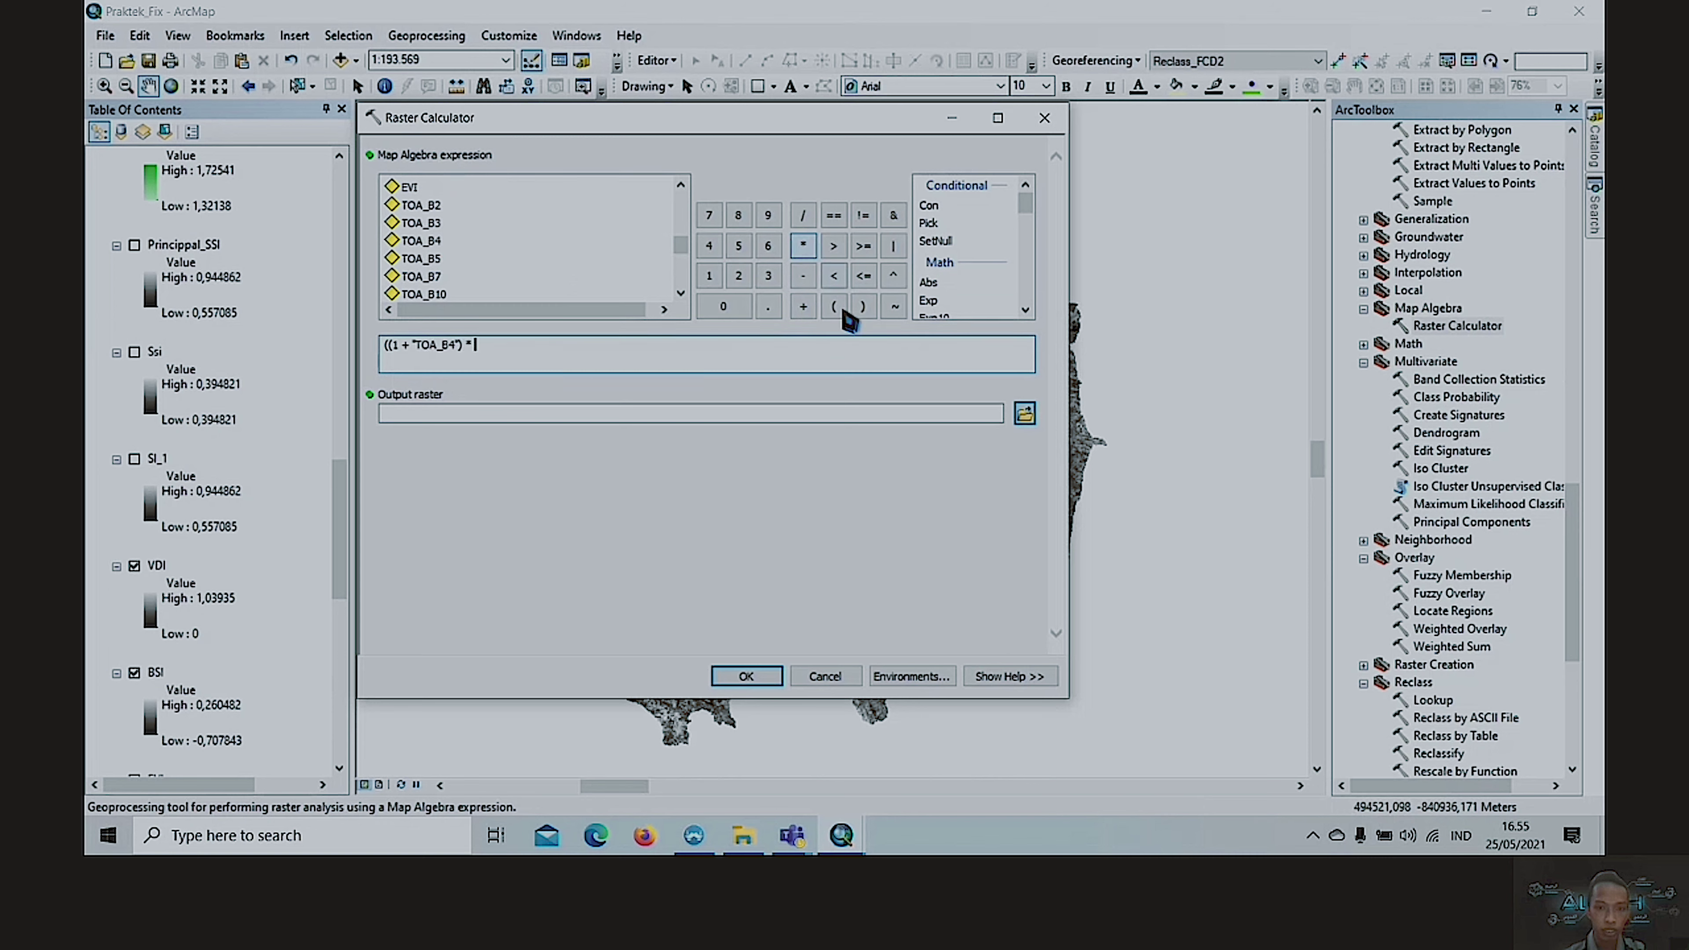
- Extend the SI expression with the factor (1 - "TOA_B3") and a following multiplication sign
click(833, 306)
click(718, 279)
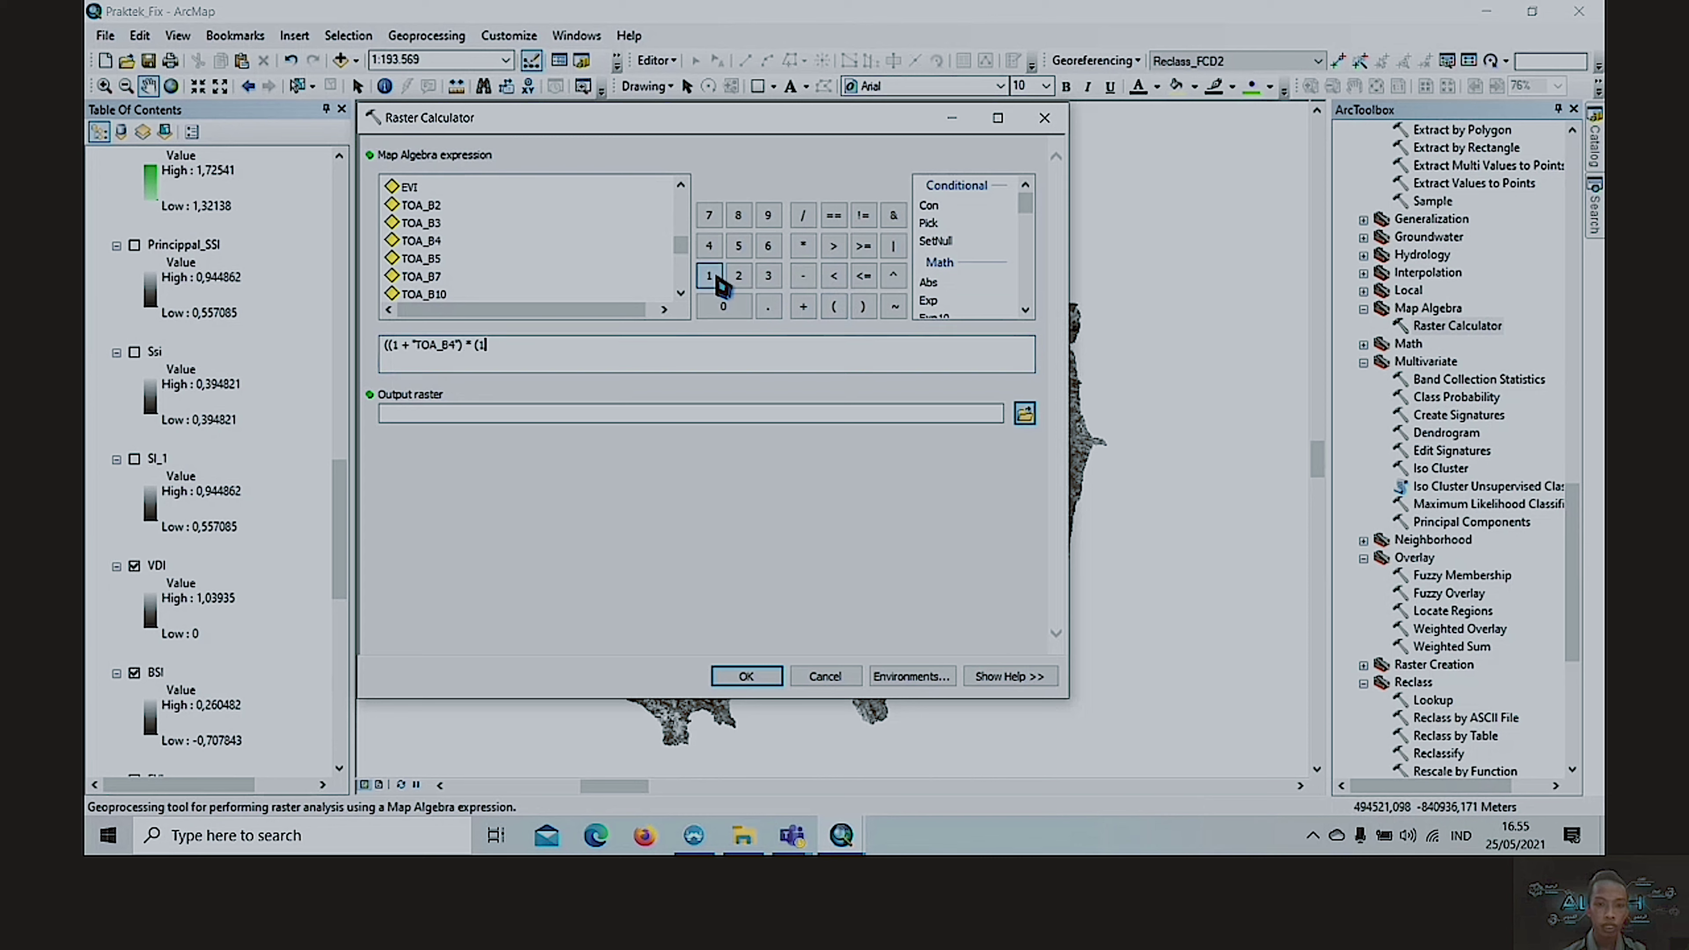
click(803, 284)
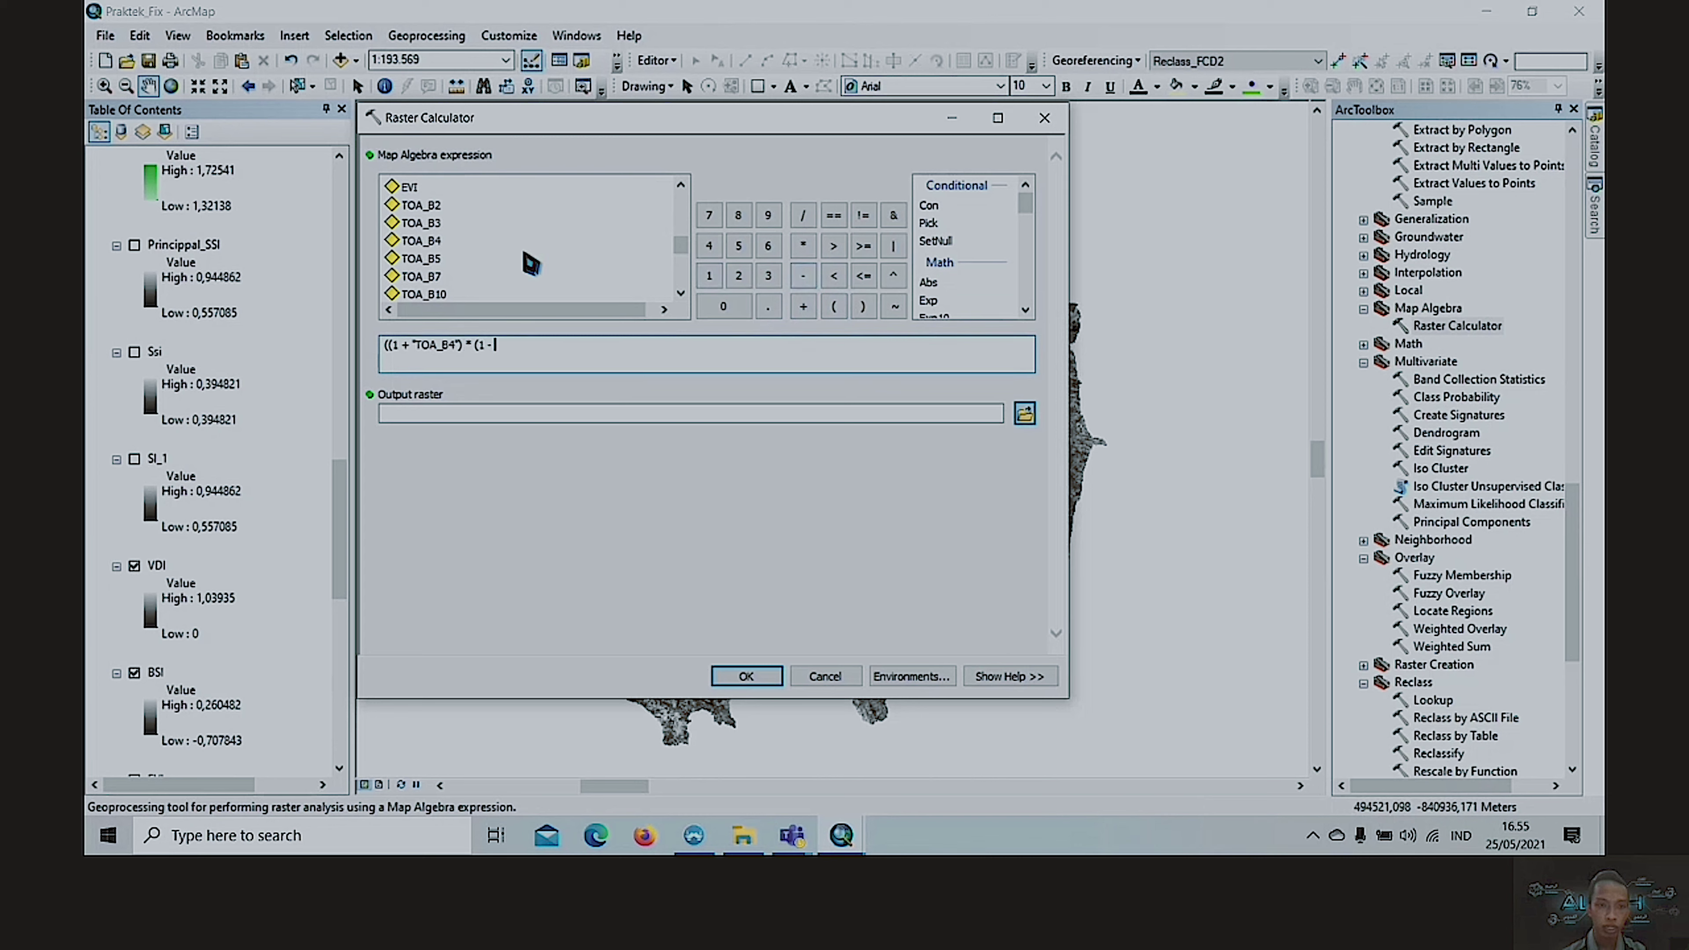
double_click(427, 226)
click(863, 306)
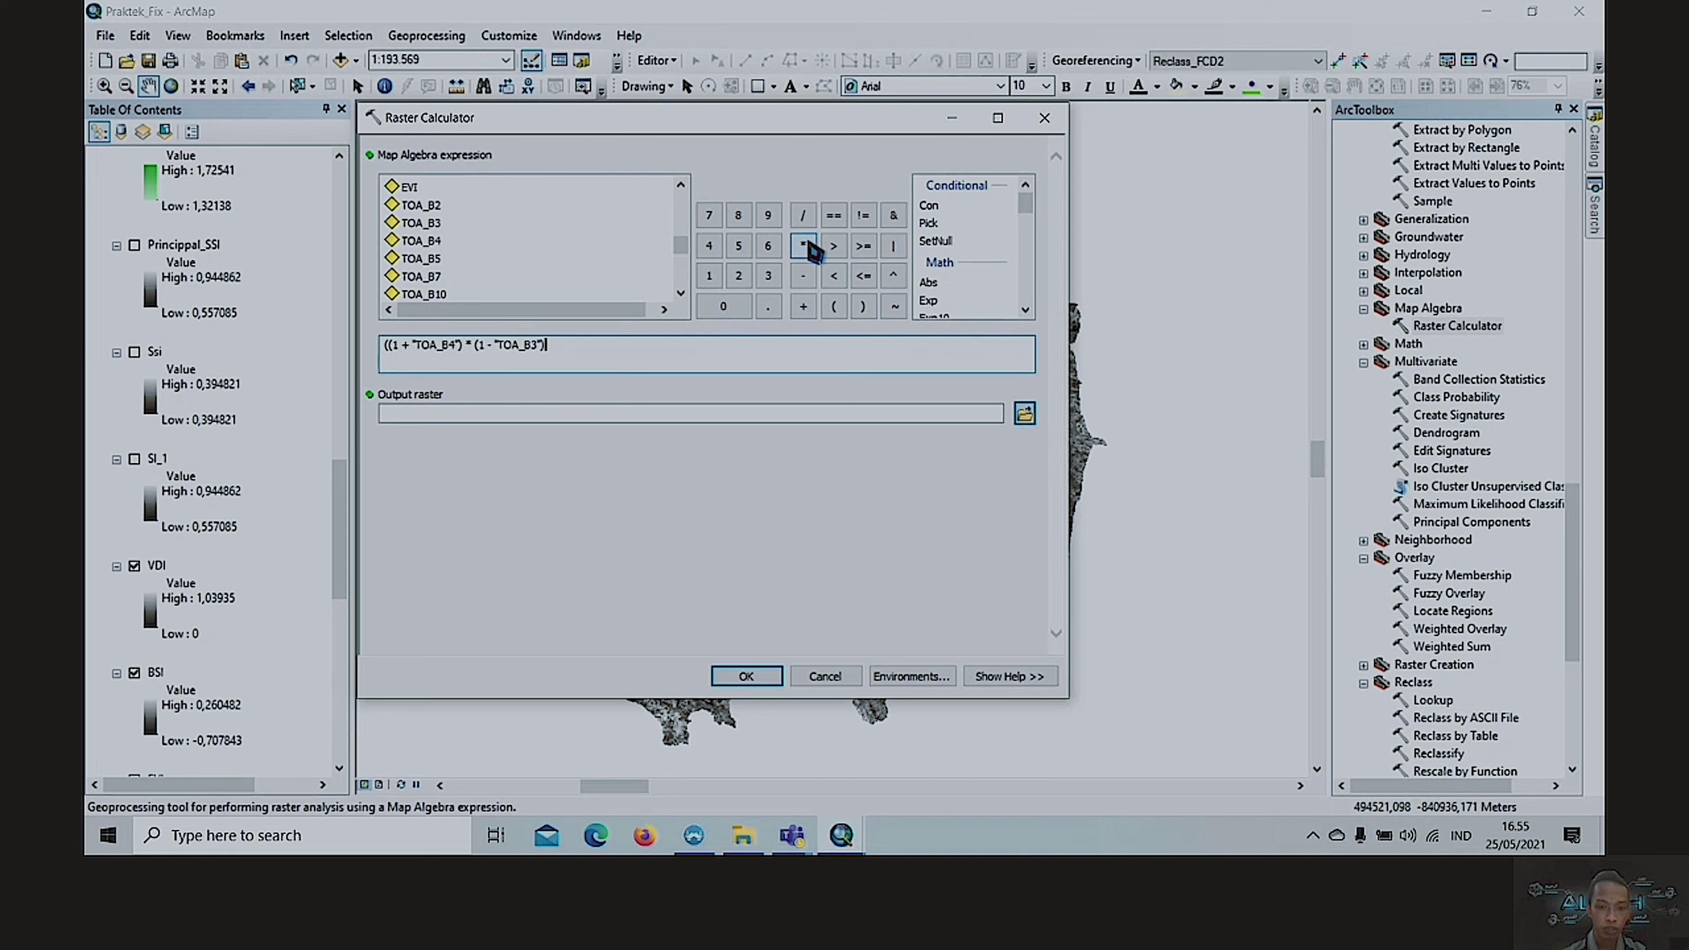
click(805, 246)
- Add the factor (1 - "TOA_B2") to the SI expression and close the outer bracket around the product
click(834, 306)
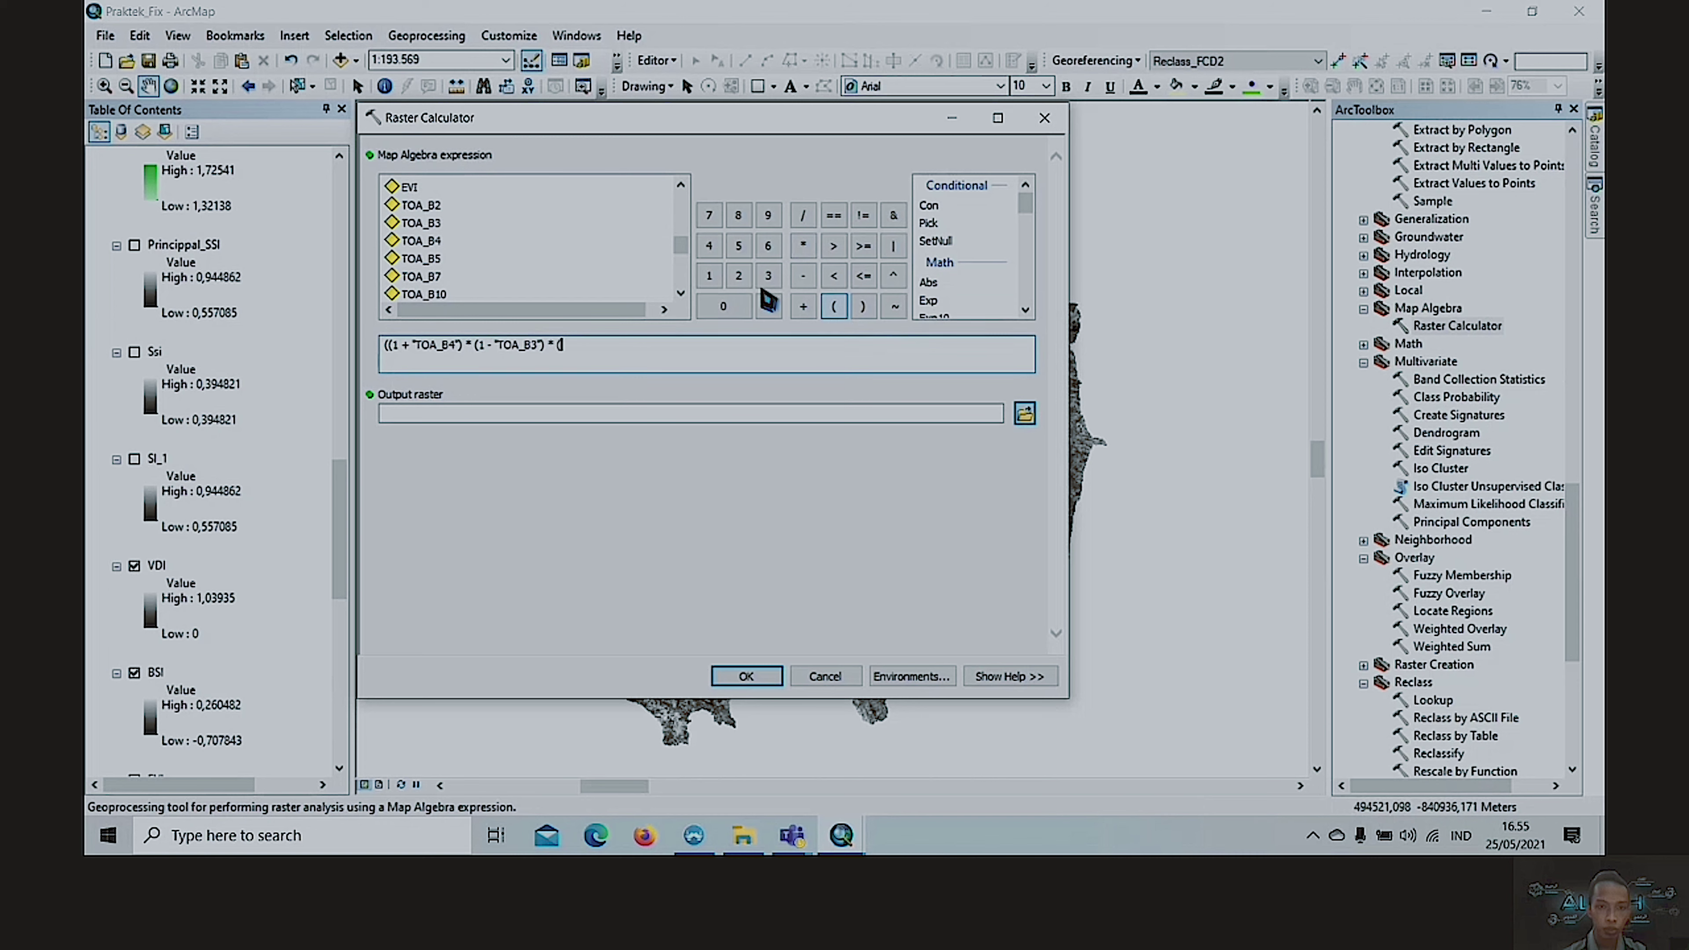
click(709, 276)
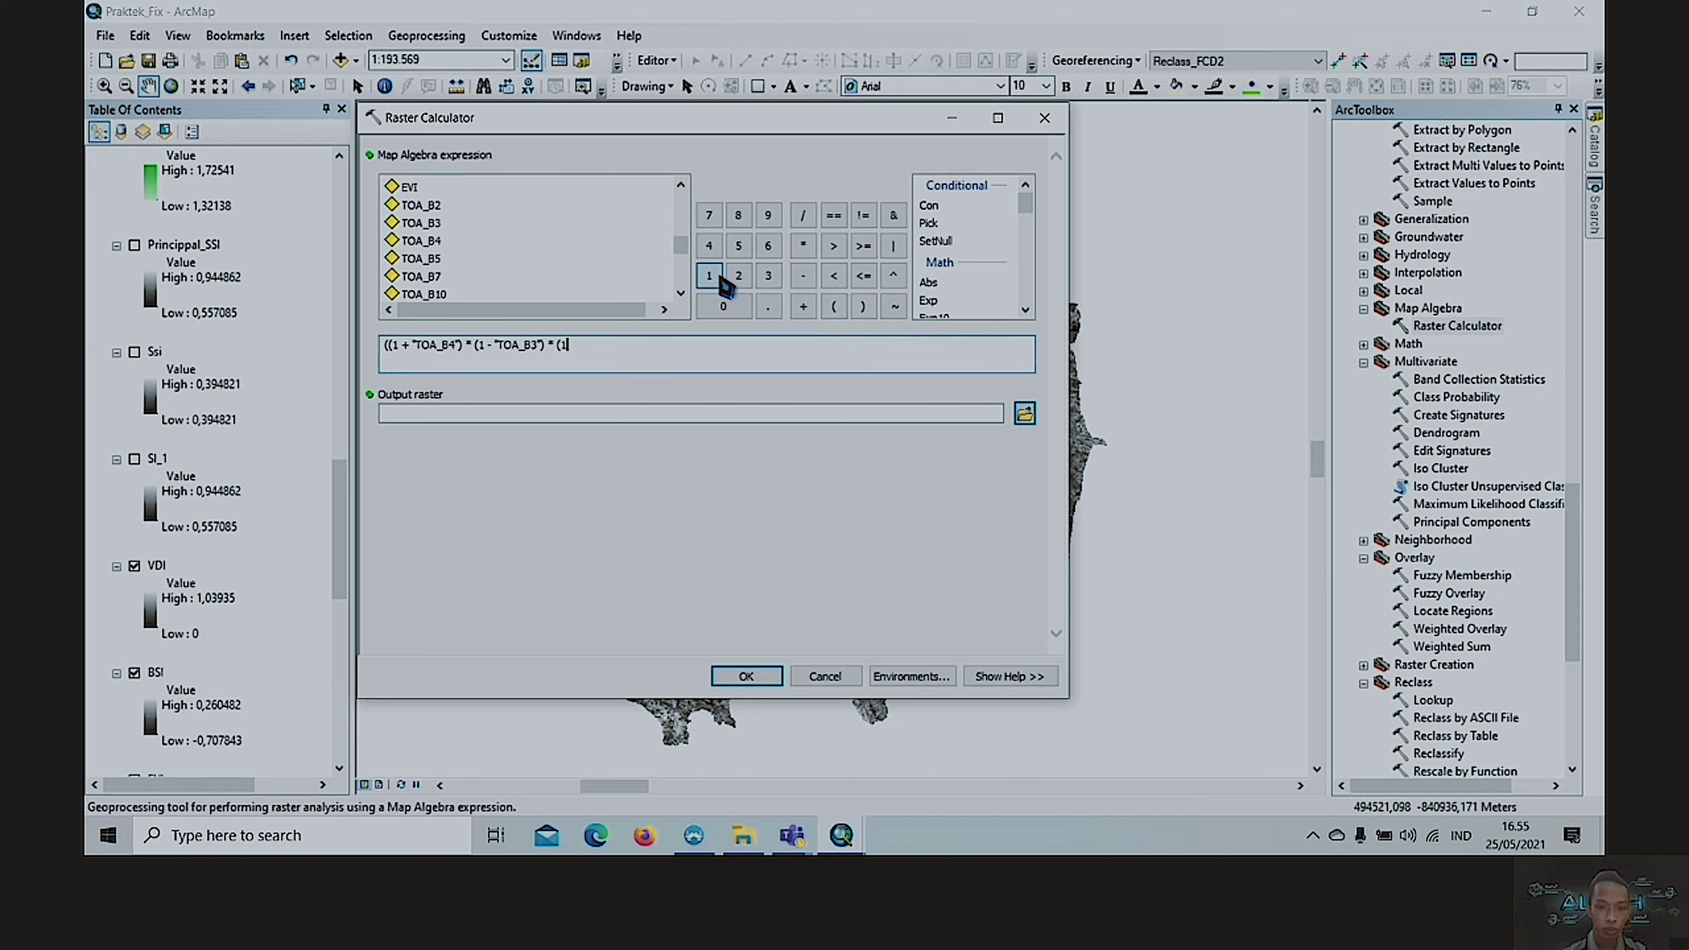
click(803, 277)
double_click(421, 206)
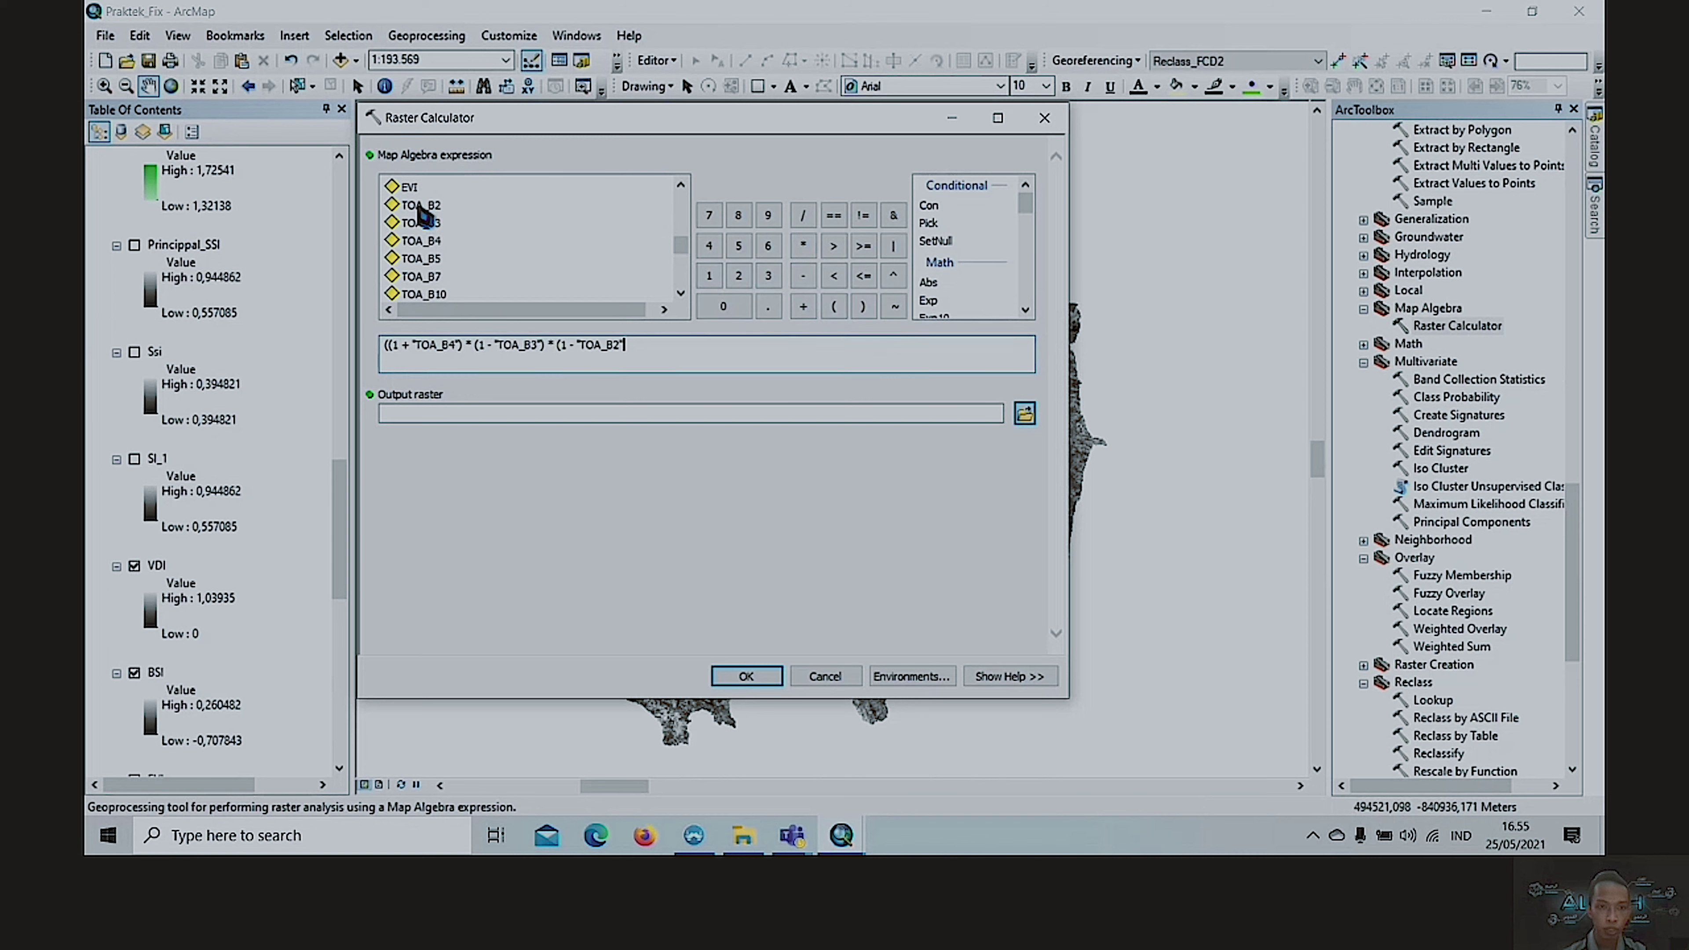
click(861, 307)
click(861, 308)
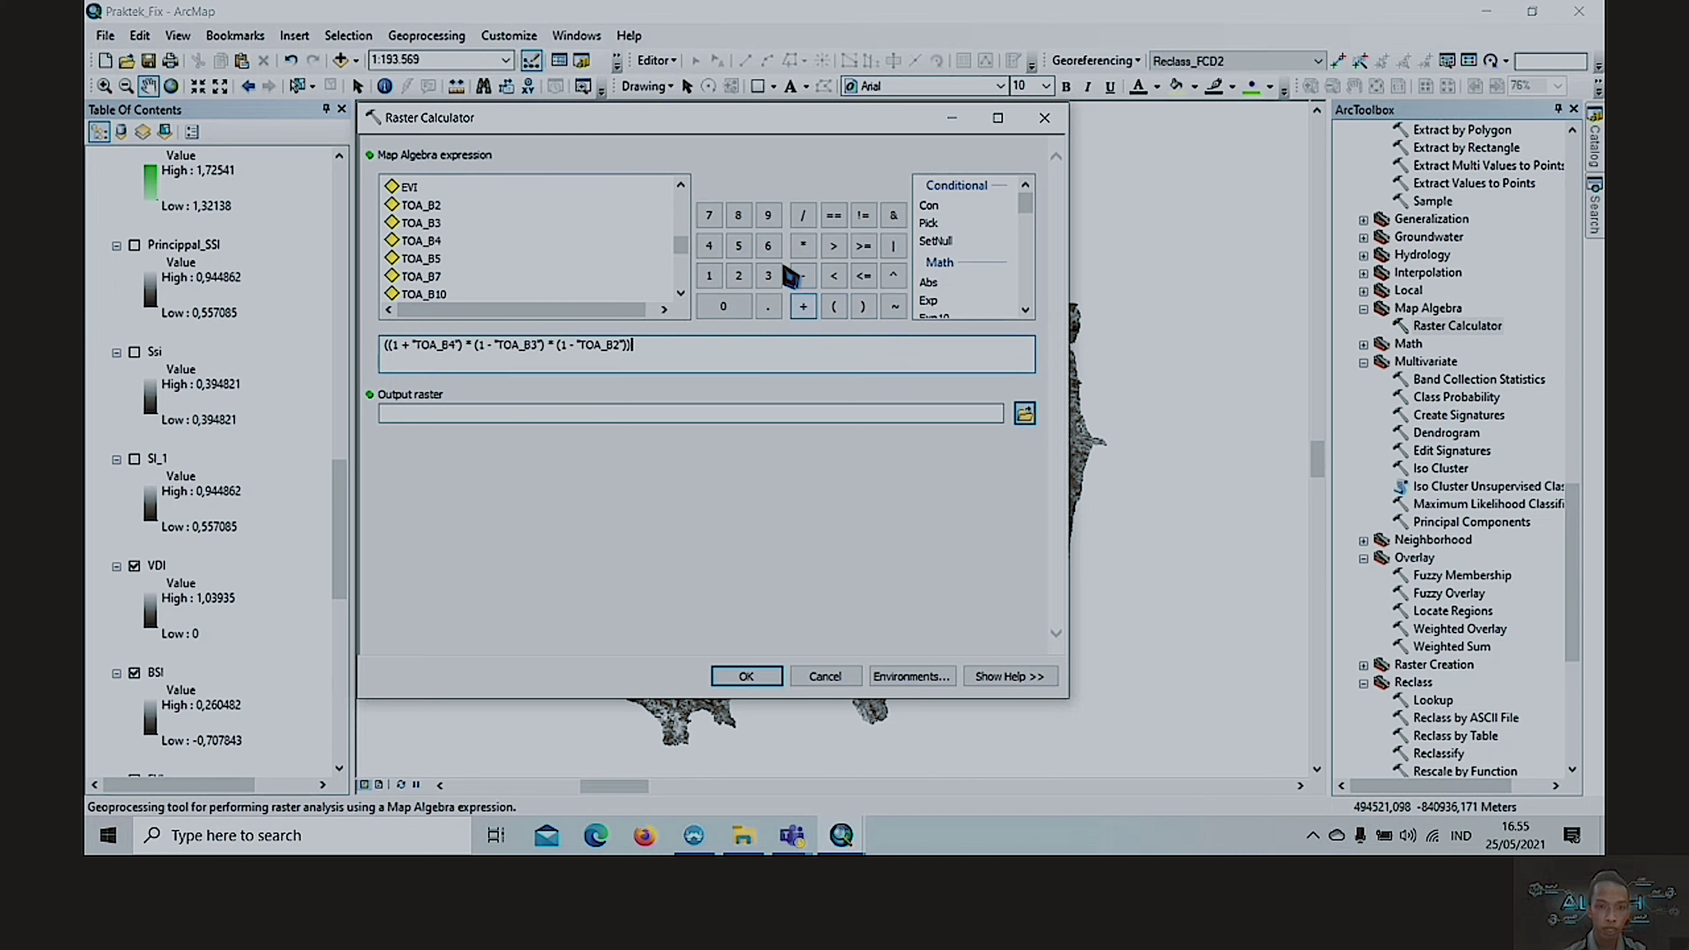
- Raise the SI product to the power with ** (1.0 / 3.0), and close the Raster Calculator without running it
click(803, 246)
click(803, 245)
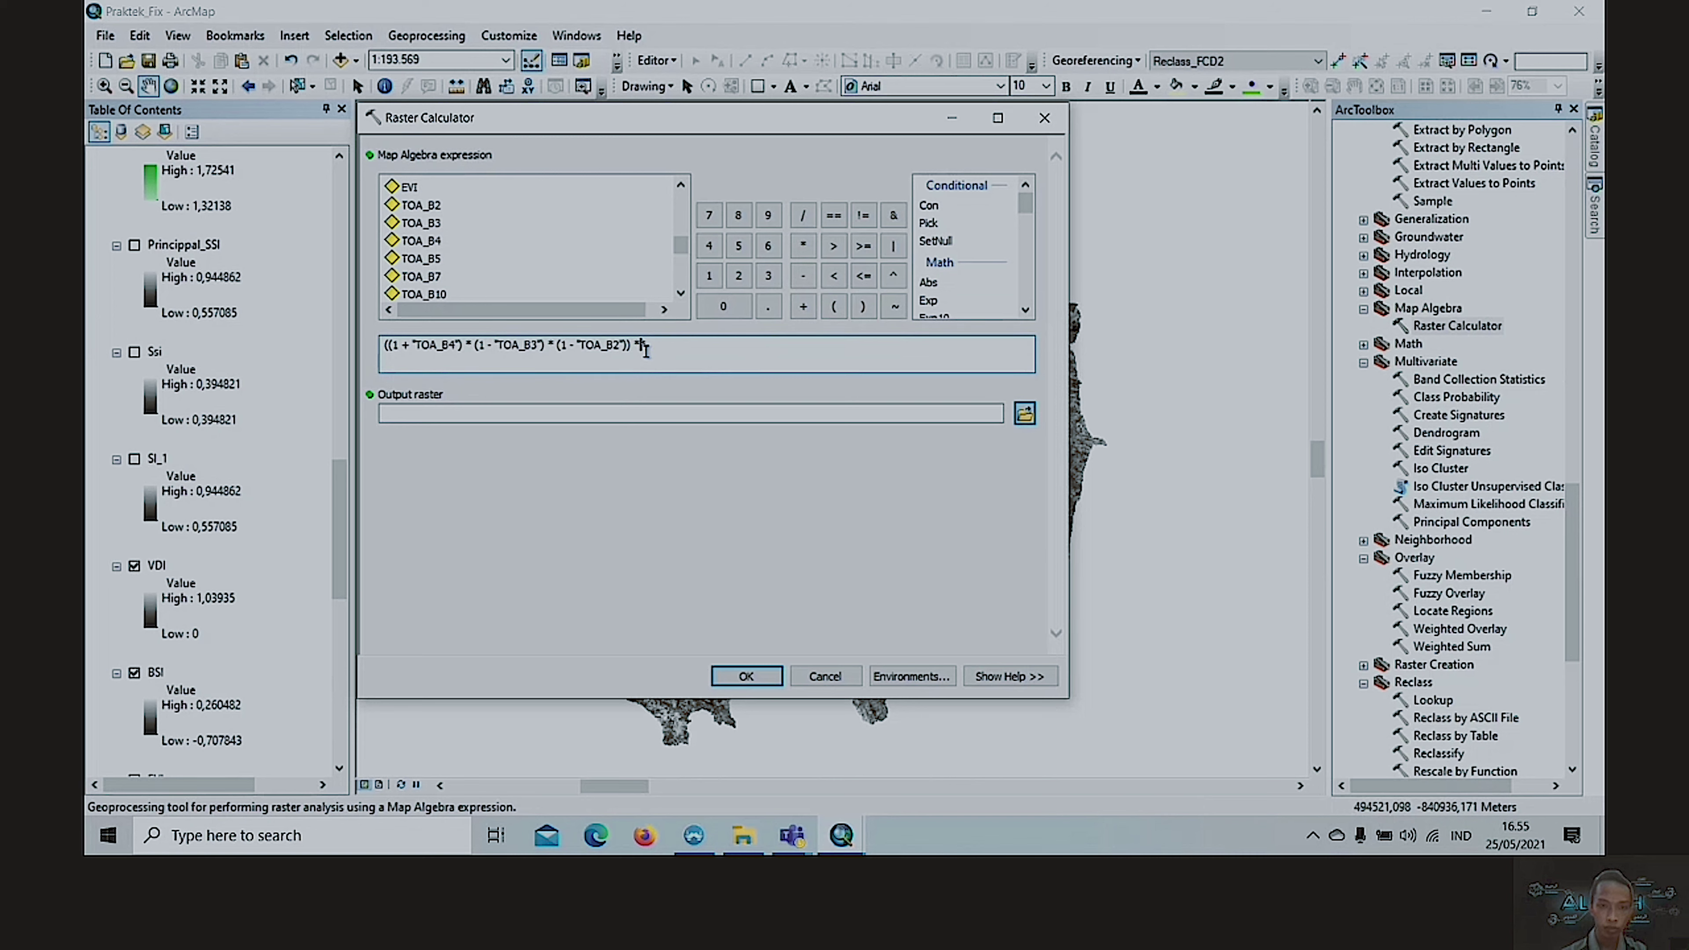
click(832, 307)
click(710, 276)
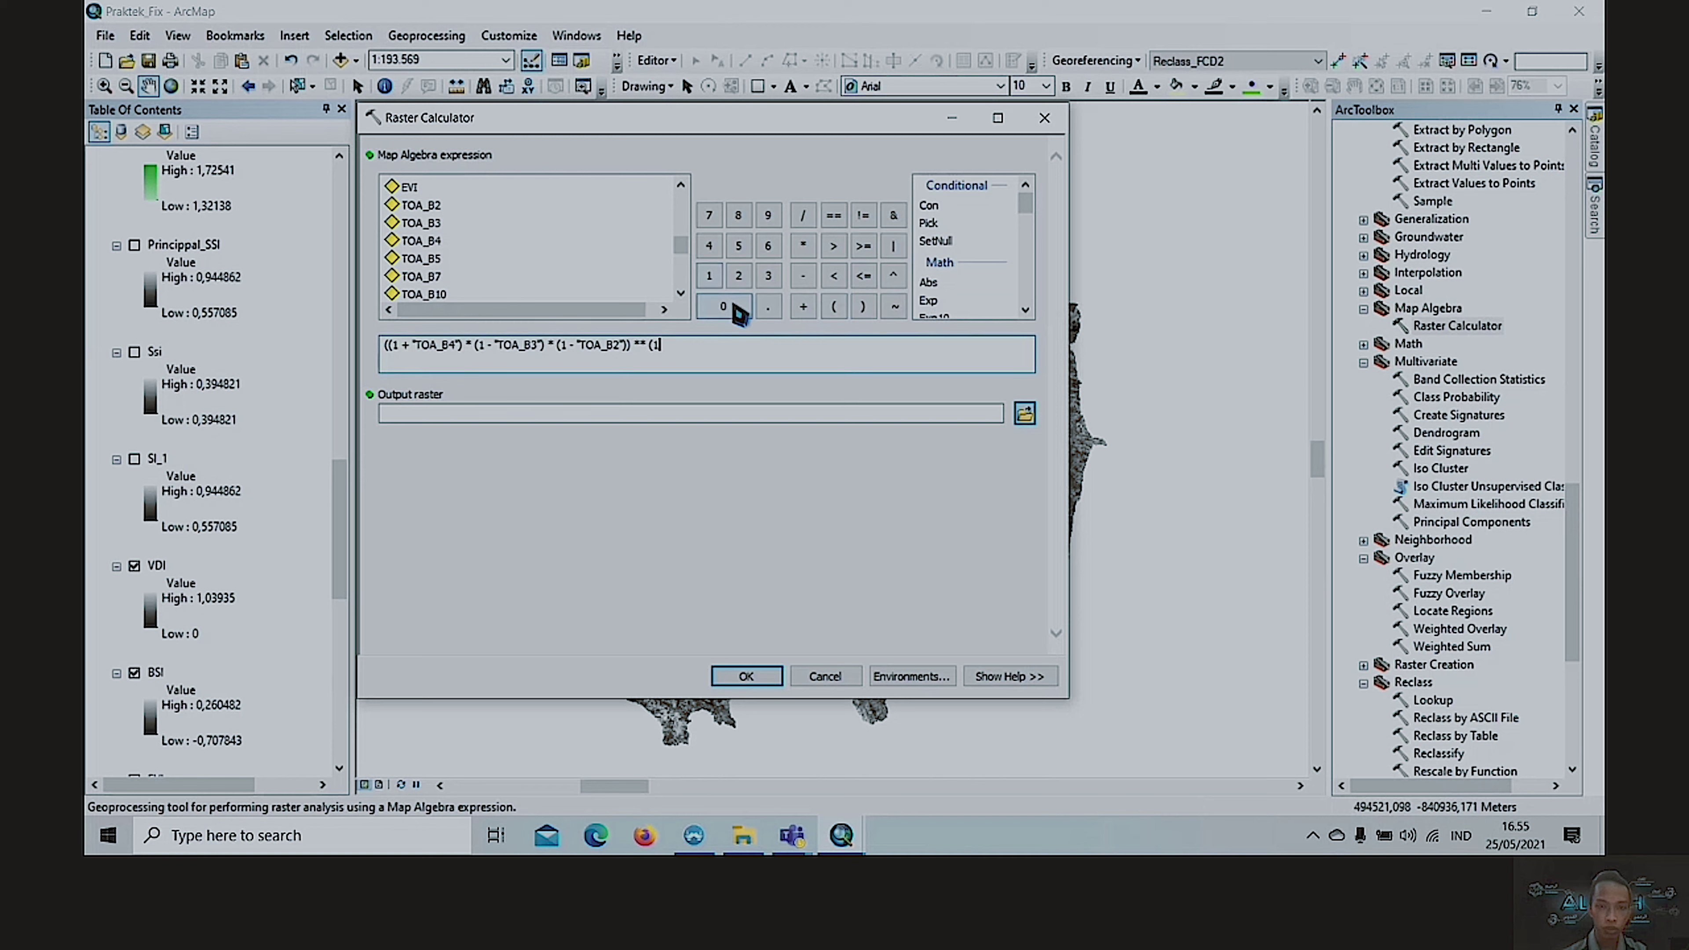
click(768, 306)
click(723, 307)
click(803, 215)
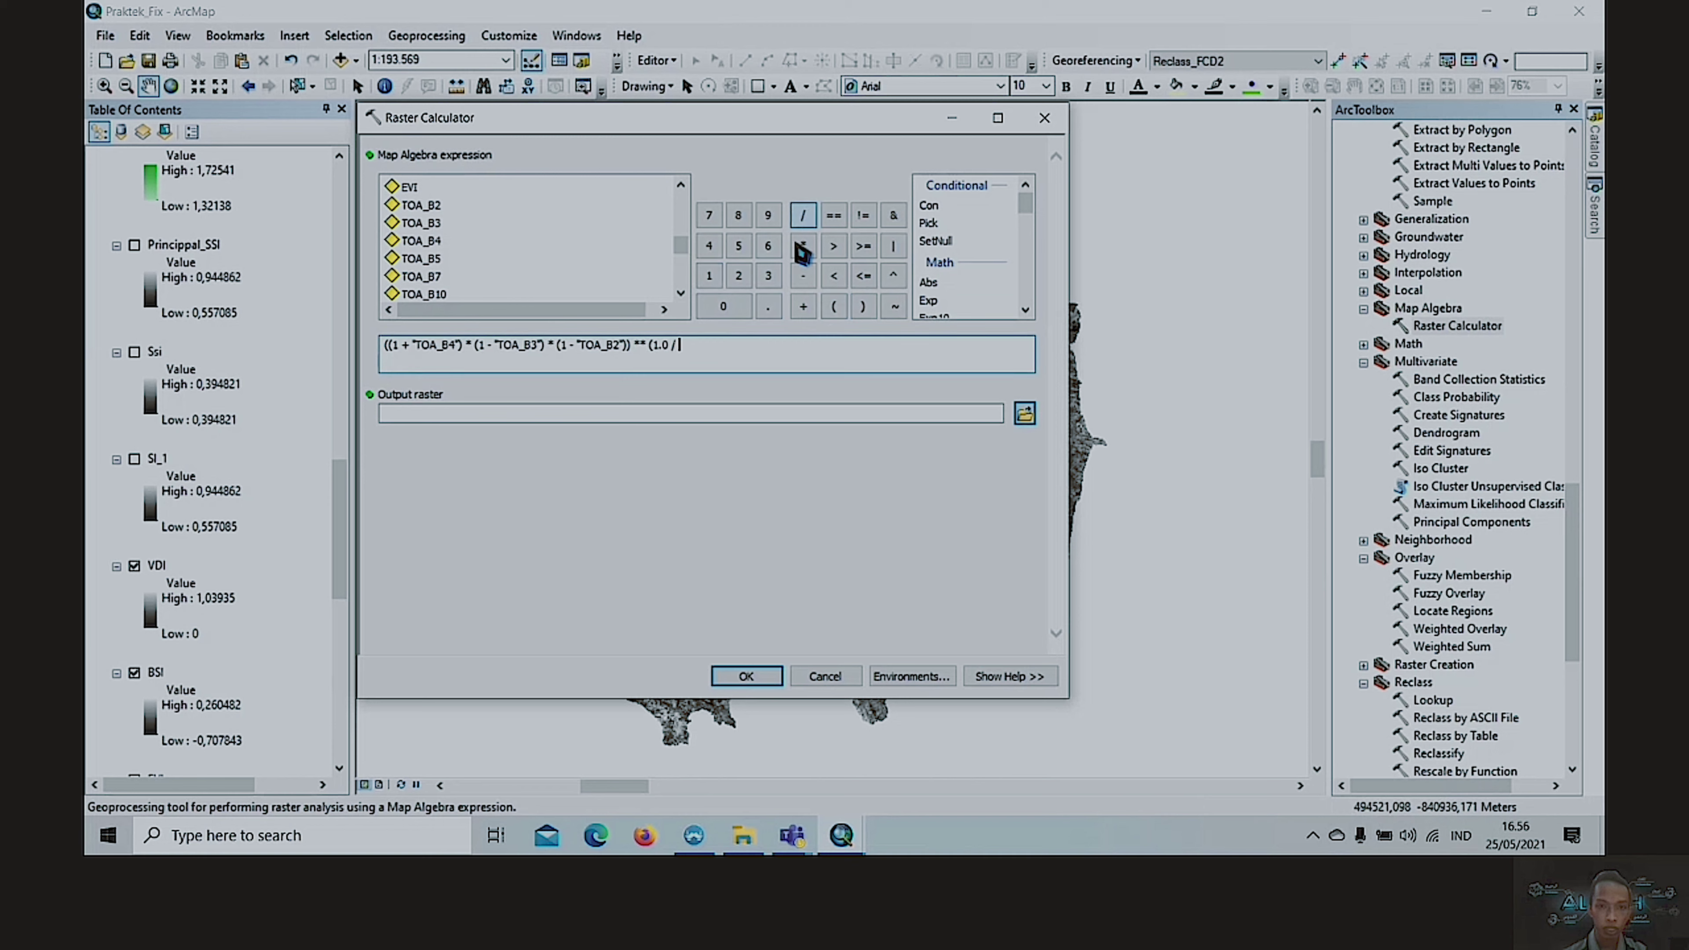
click(768, 275)
click(768, 307)
click(745, 309)
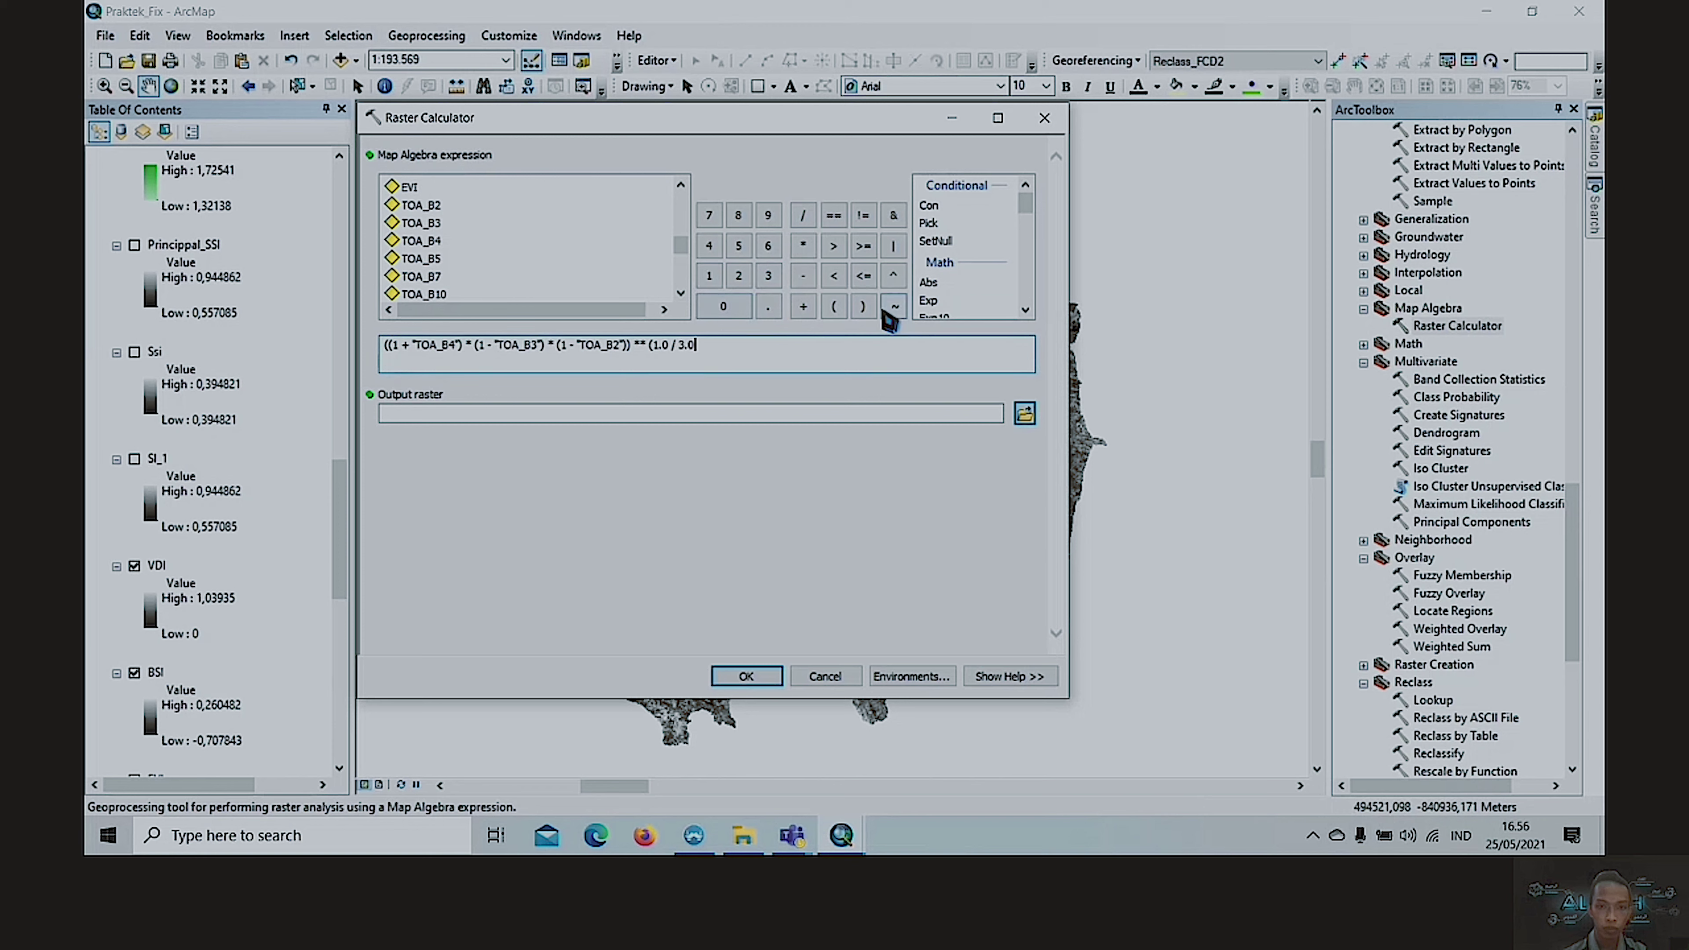
click(863, 307)
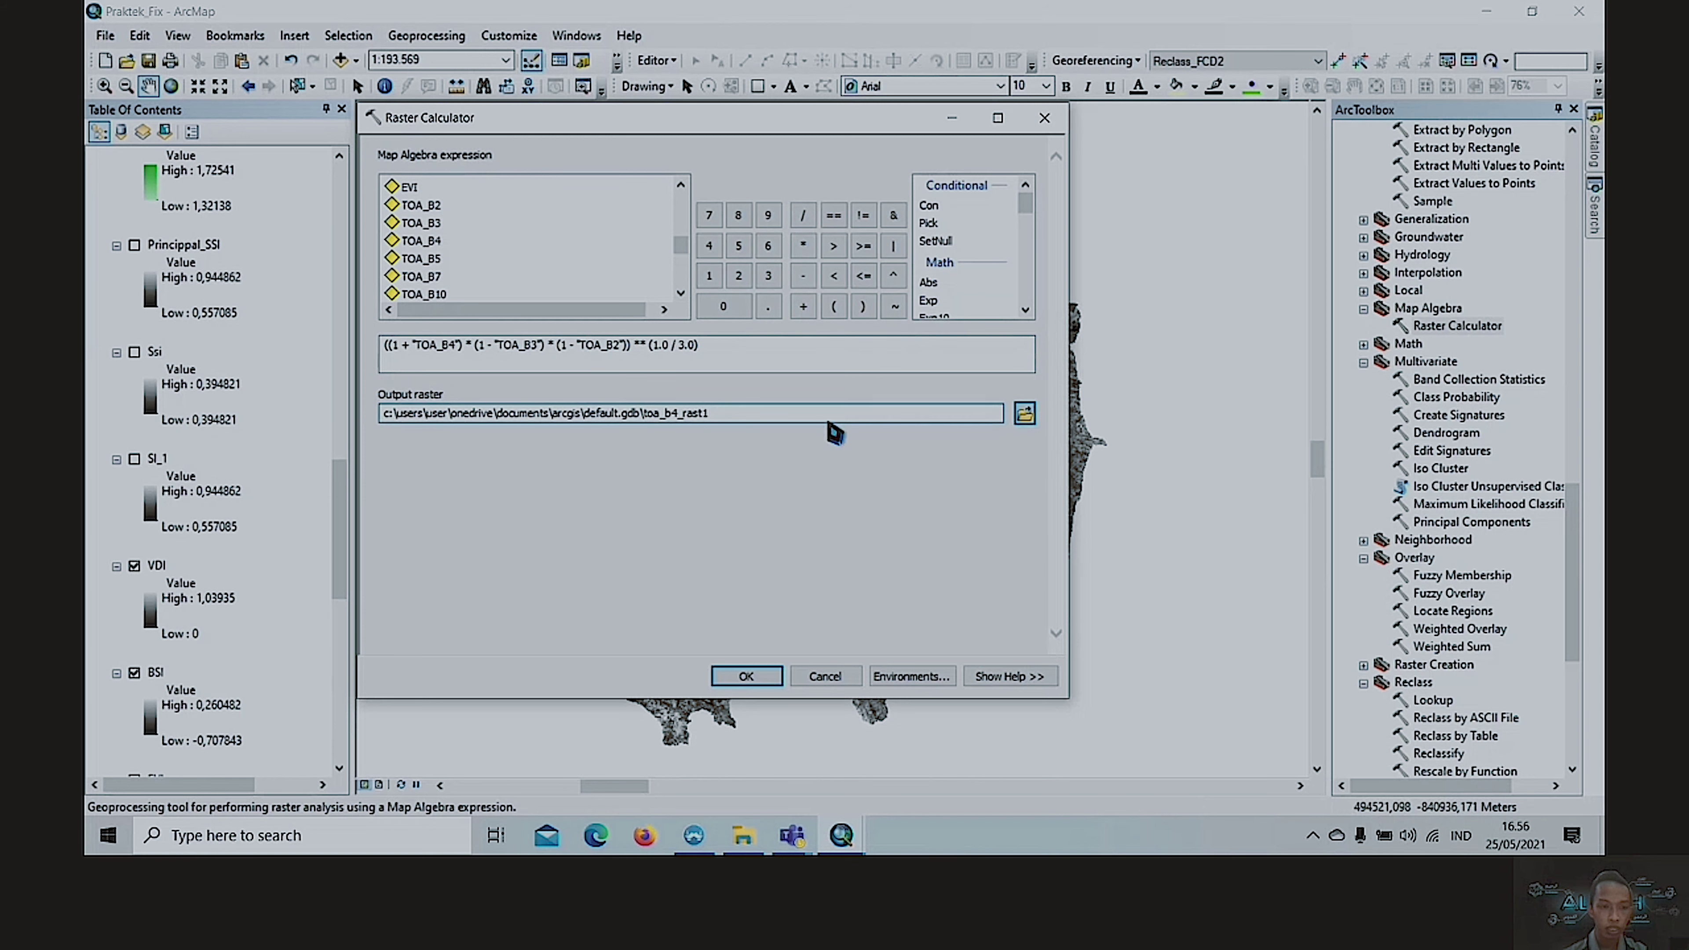
click(824, 677)
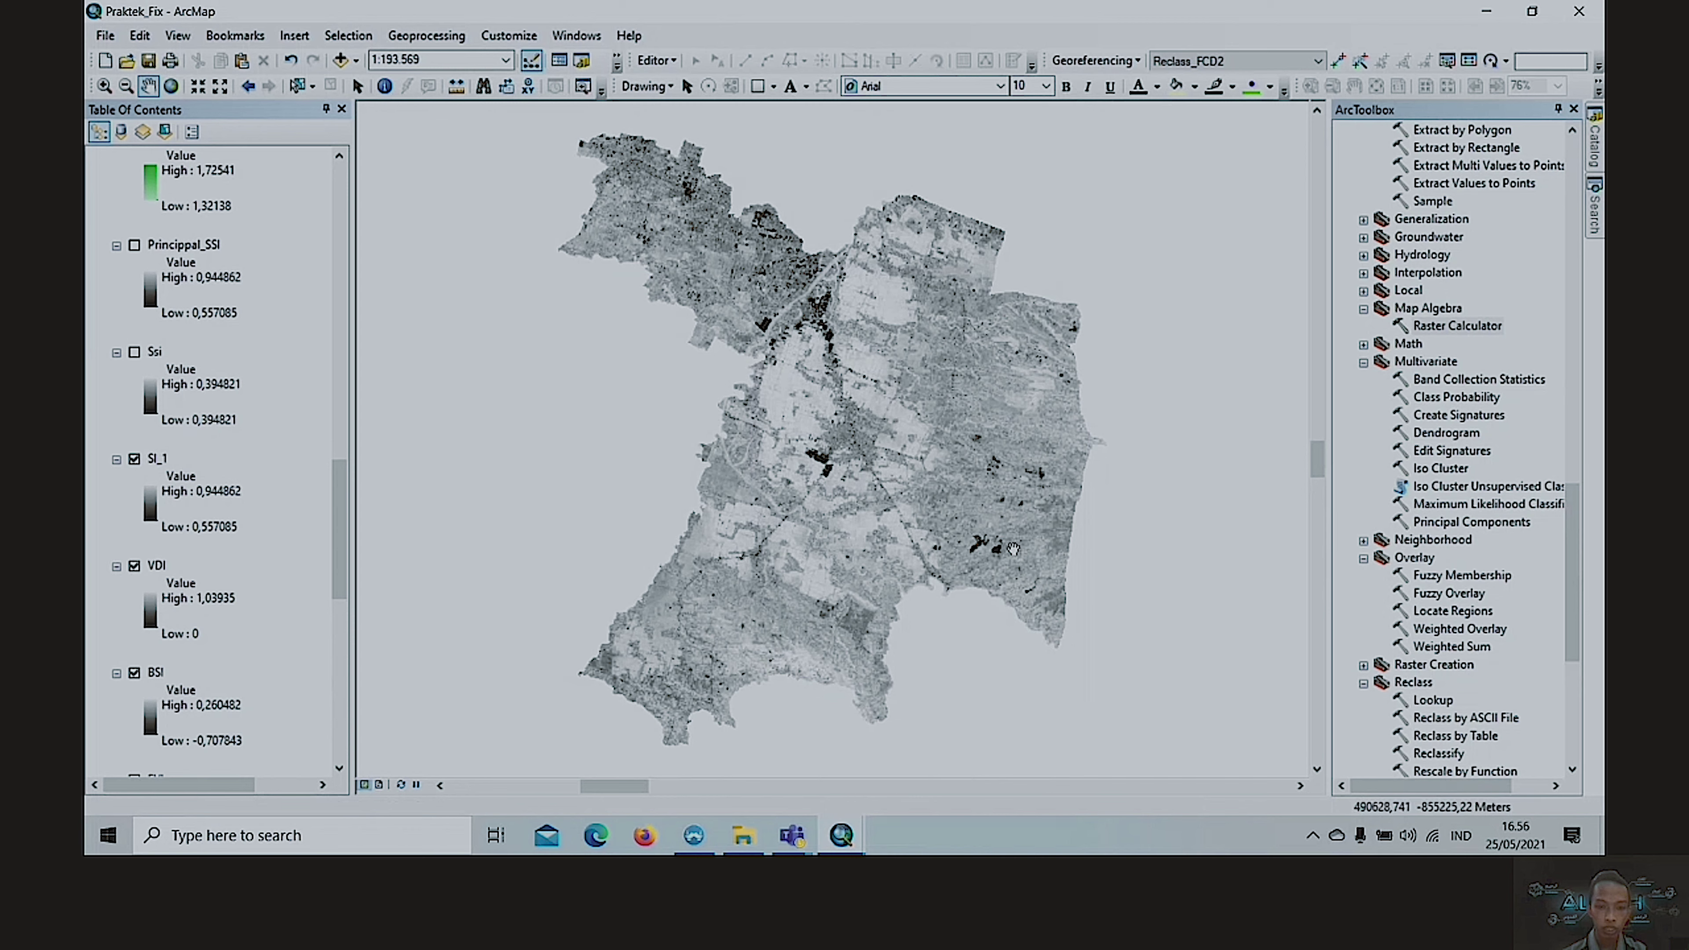
- Open the Raster Calculator again and begin the band 10 expression with 0.10033 + ((
double_click(1461, 332)
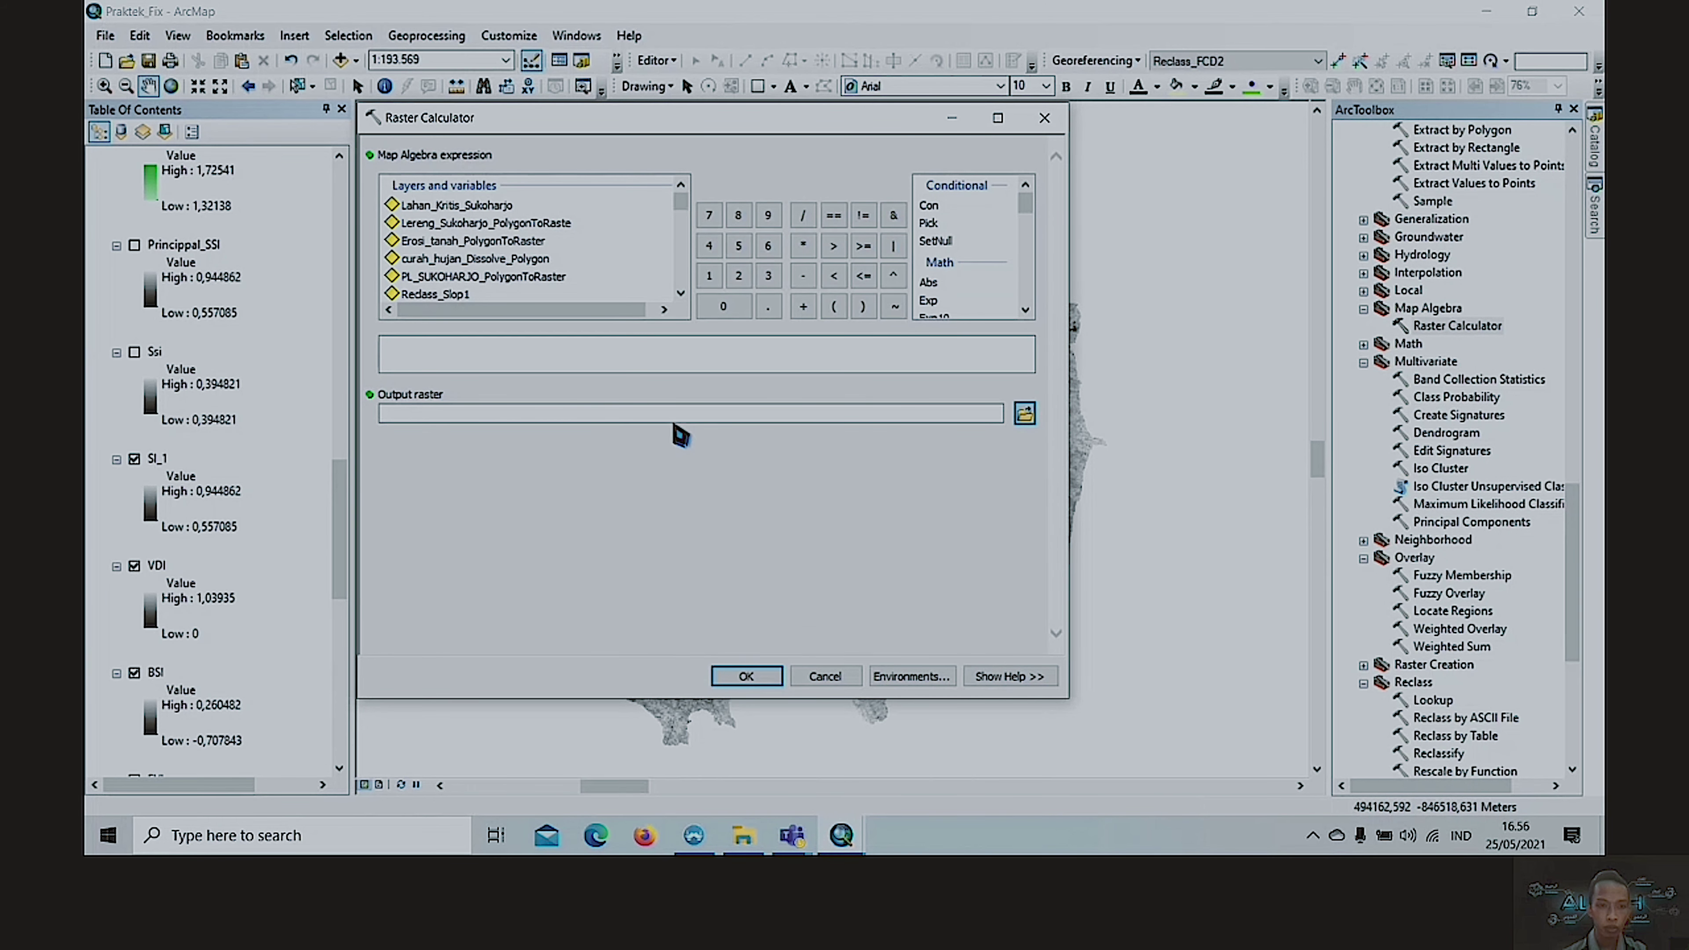
click(626, 362)
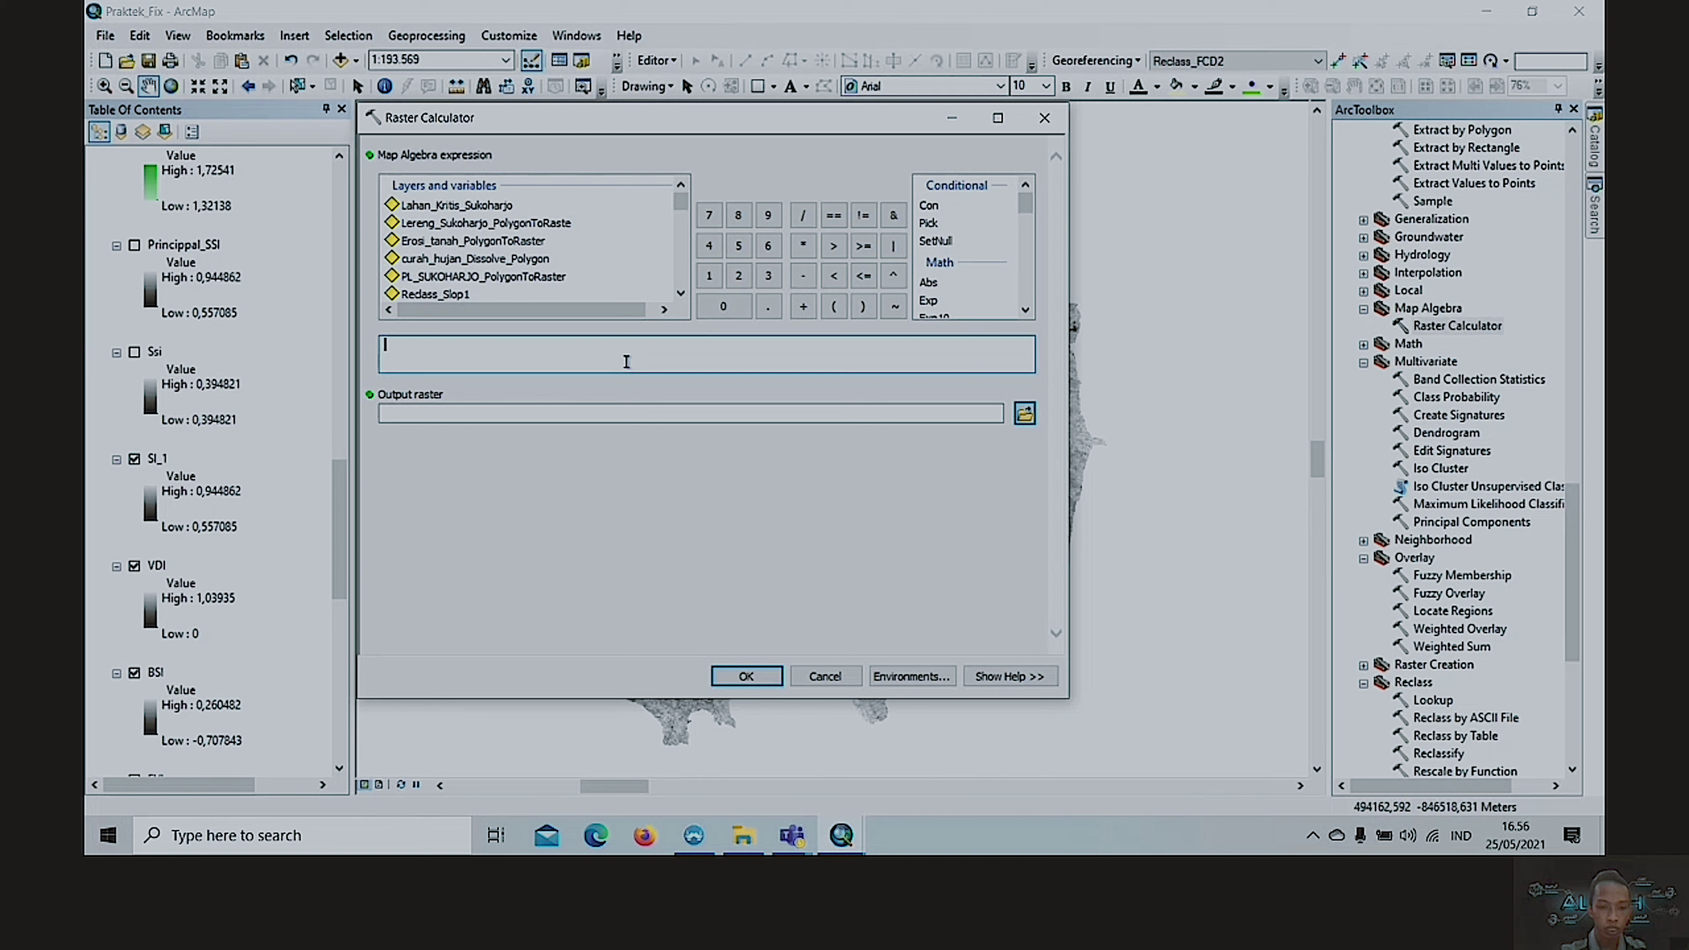
text(0.10033)
click(803, 306)
click(835, 307)
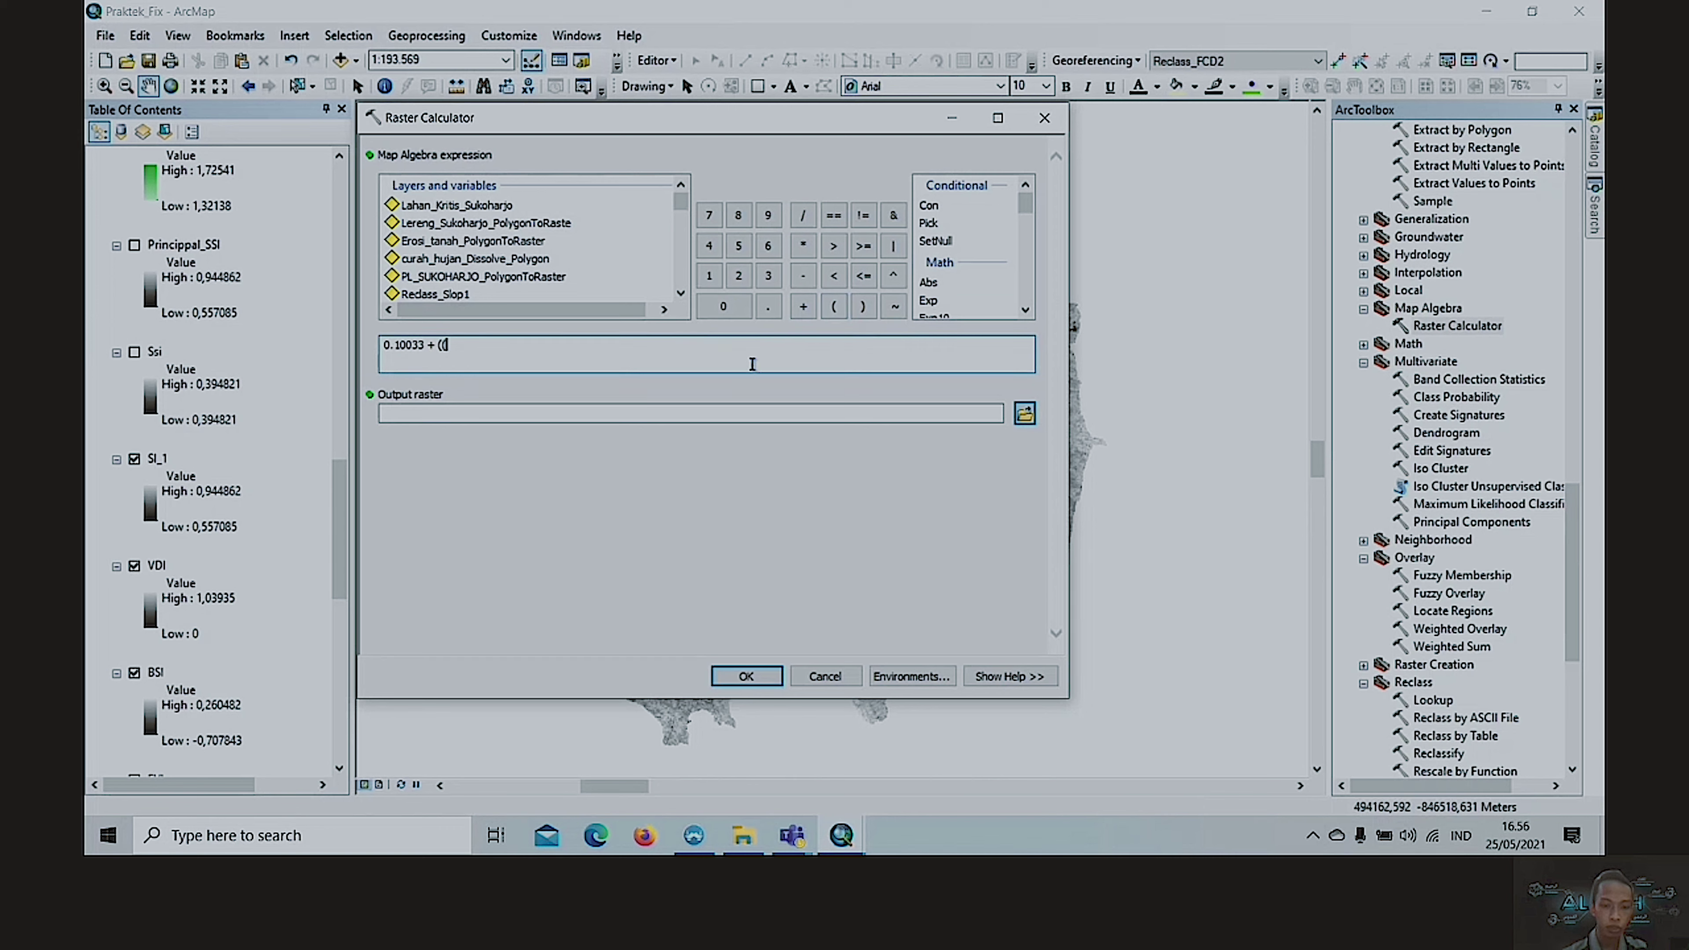
- Enter the difference 22.00180 - 0.10033 inside the inner brackets, copying 0.10033 from the start of the expression
text(22)
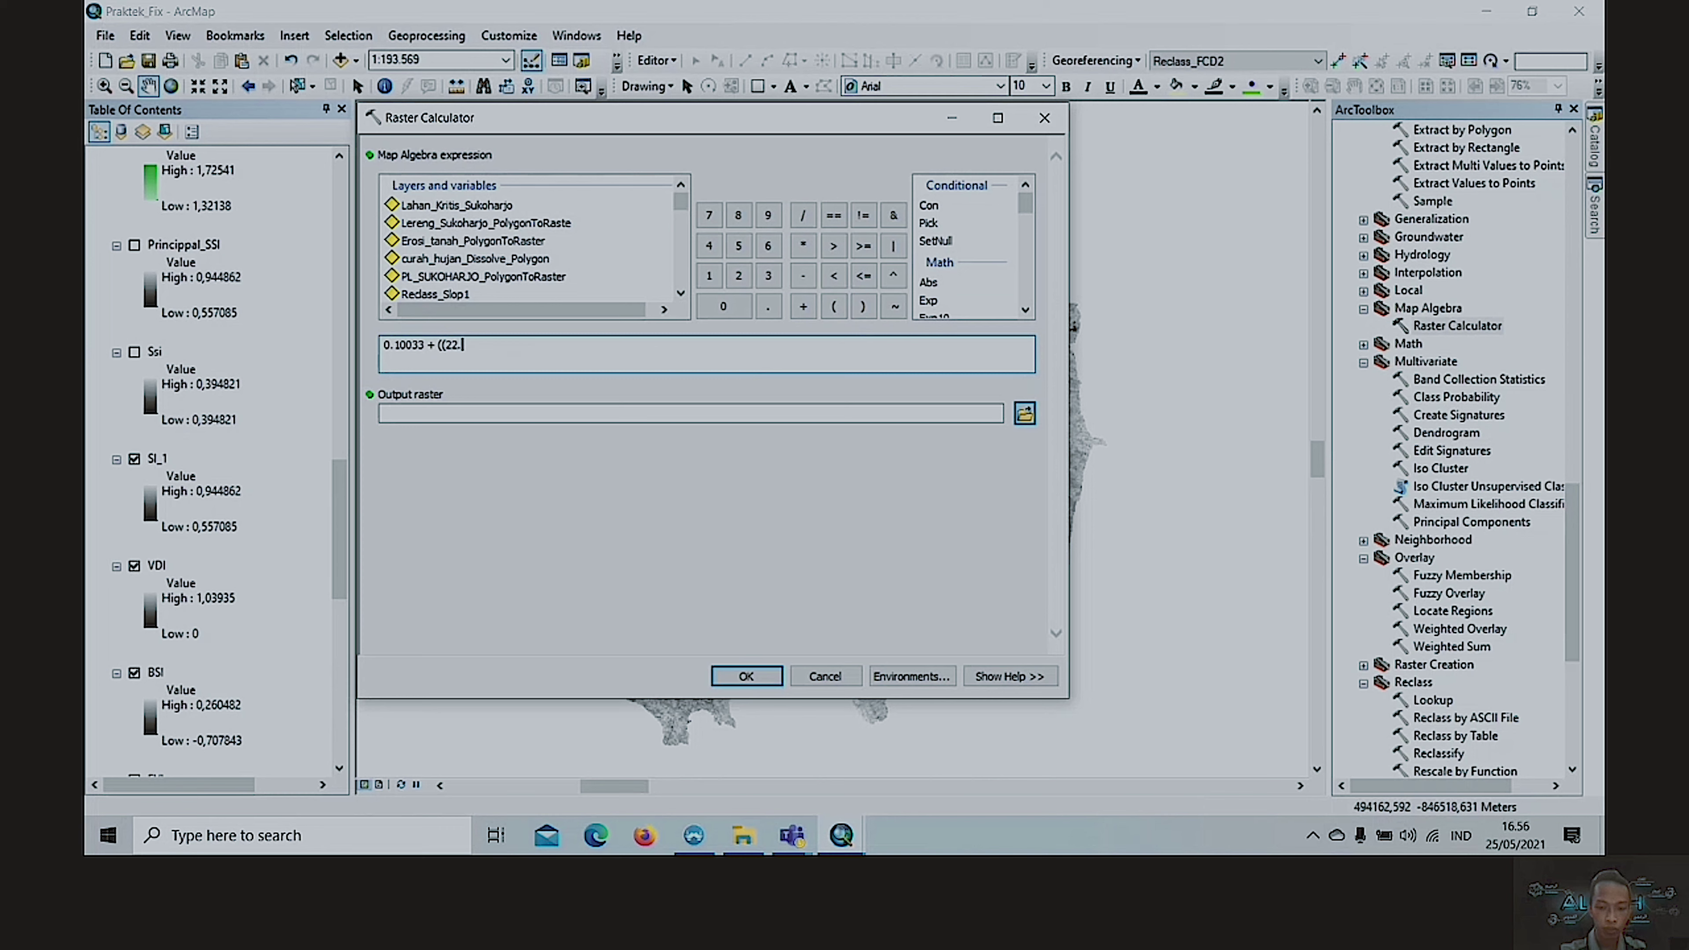
text(.00180)
click(802, 275)
double_click(423, 346)
key(ctrl+c)
click(513, 352)
key(ctrl+v)
click(857, 306)
- Complete the expression with / 65535) * "TOA_B10", and close the Raster Calculator
click(803, 215)
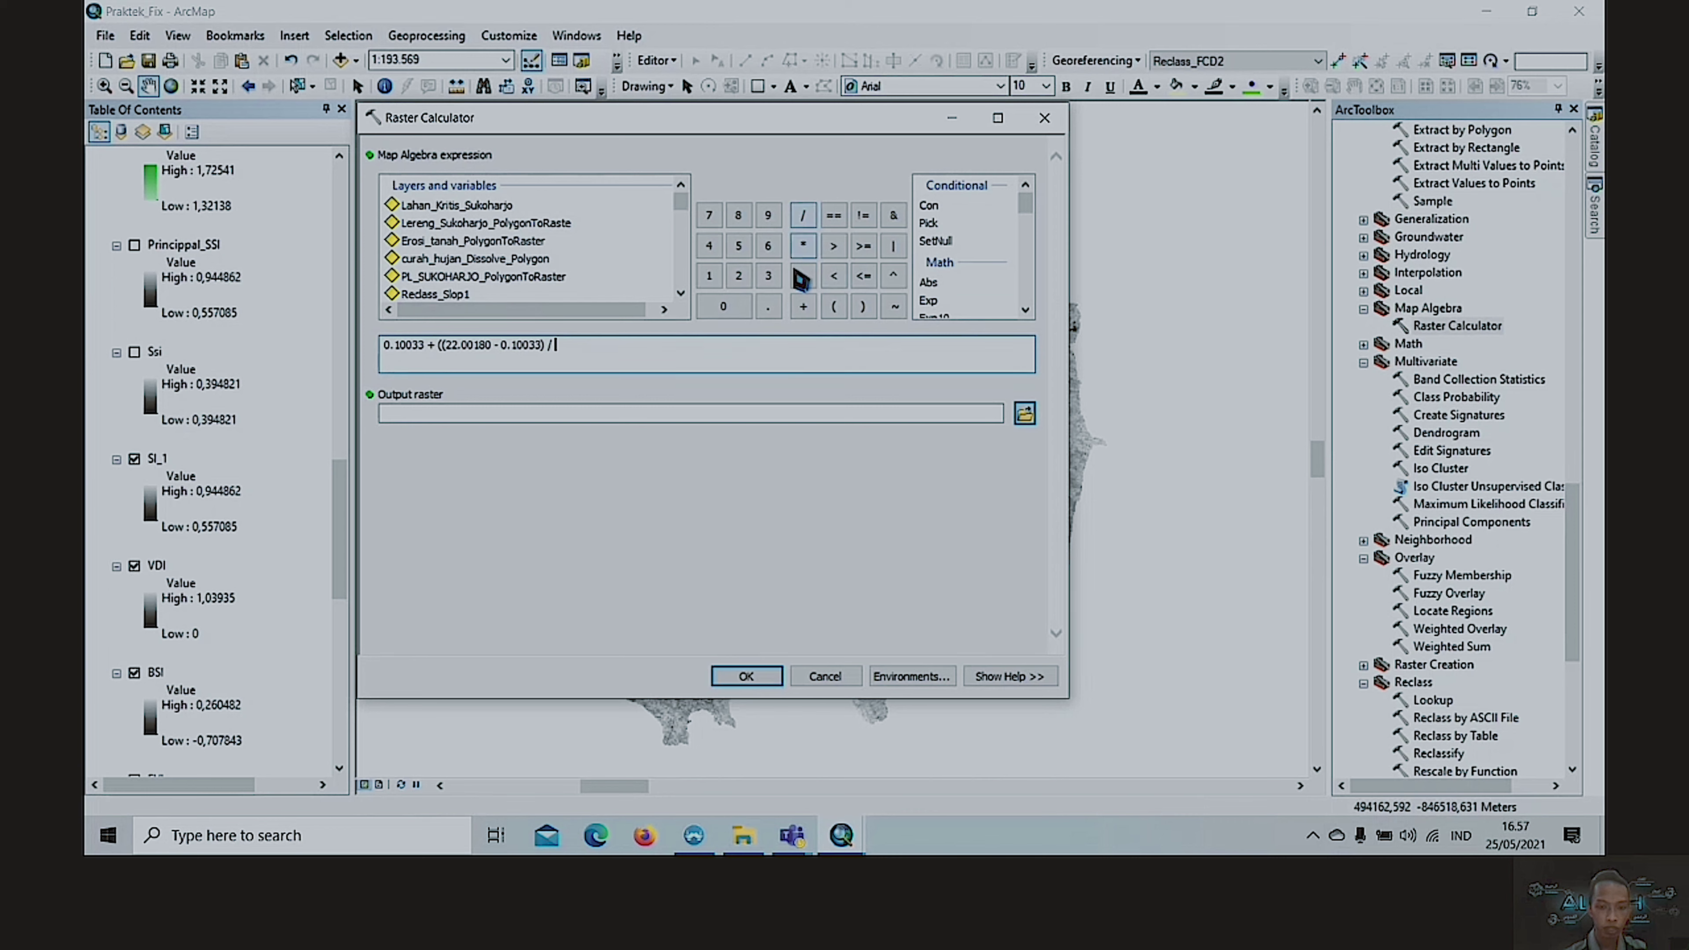
text(6)
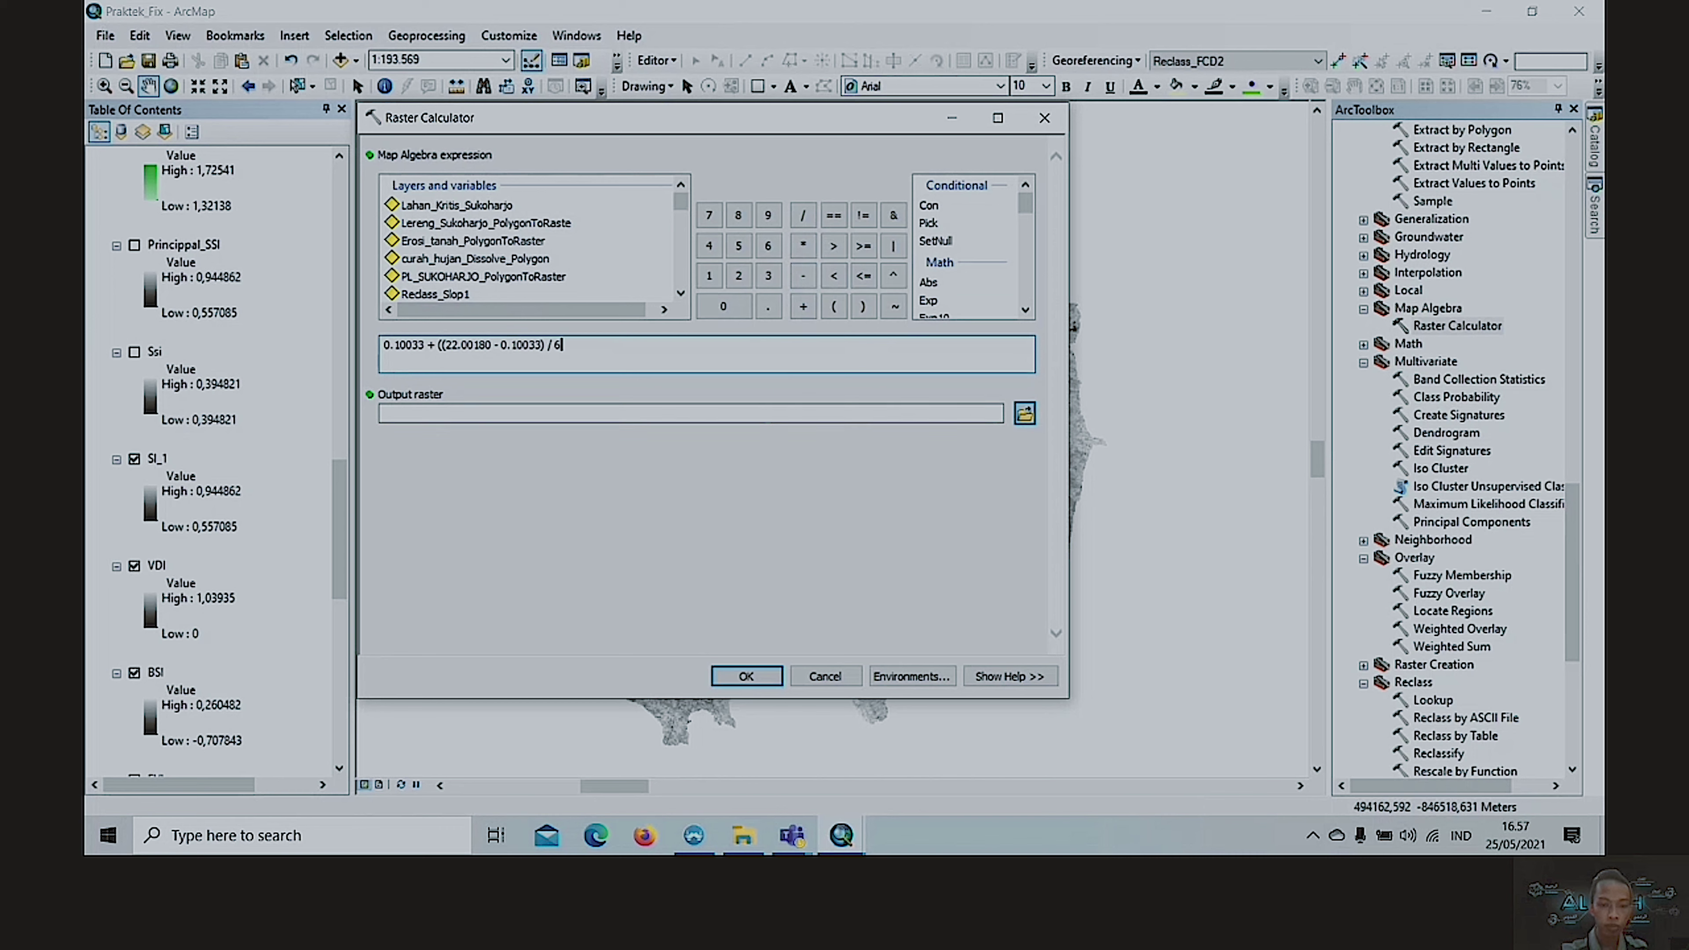
text(5535)
click(801, 247)
scroll(525, 253, down, 10)
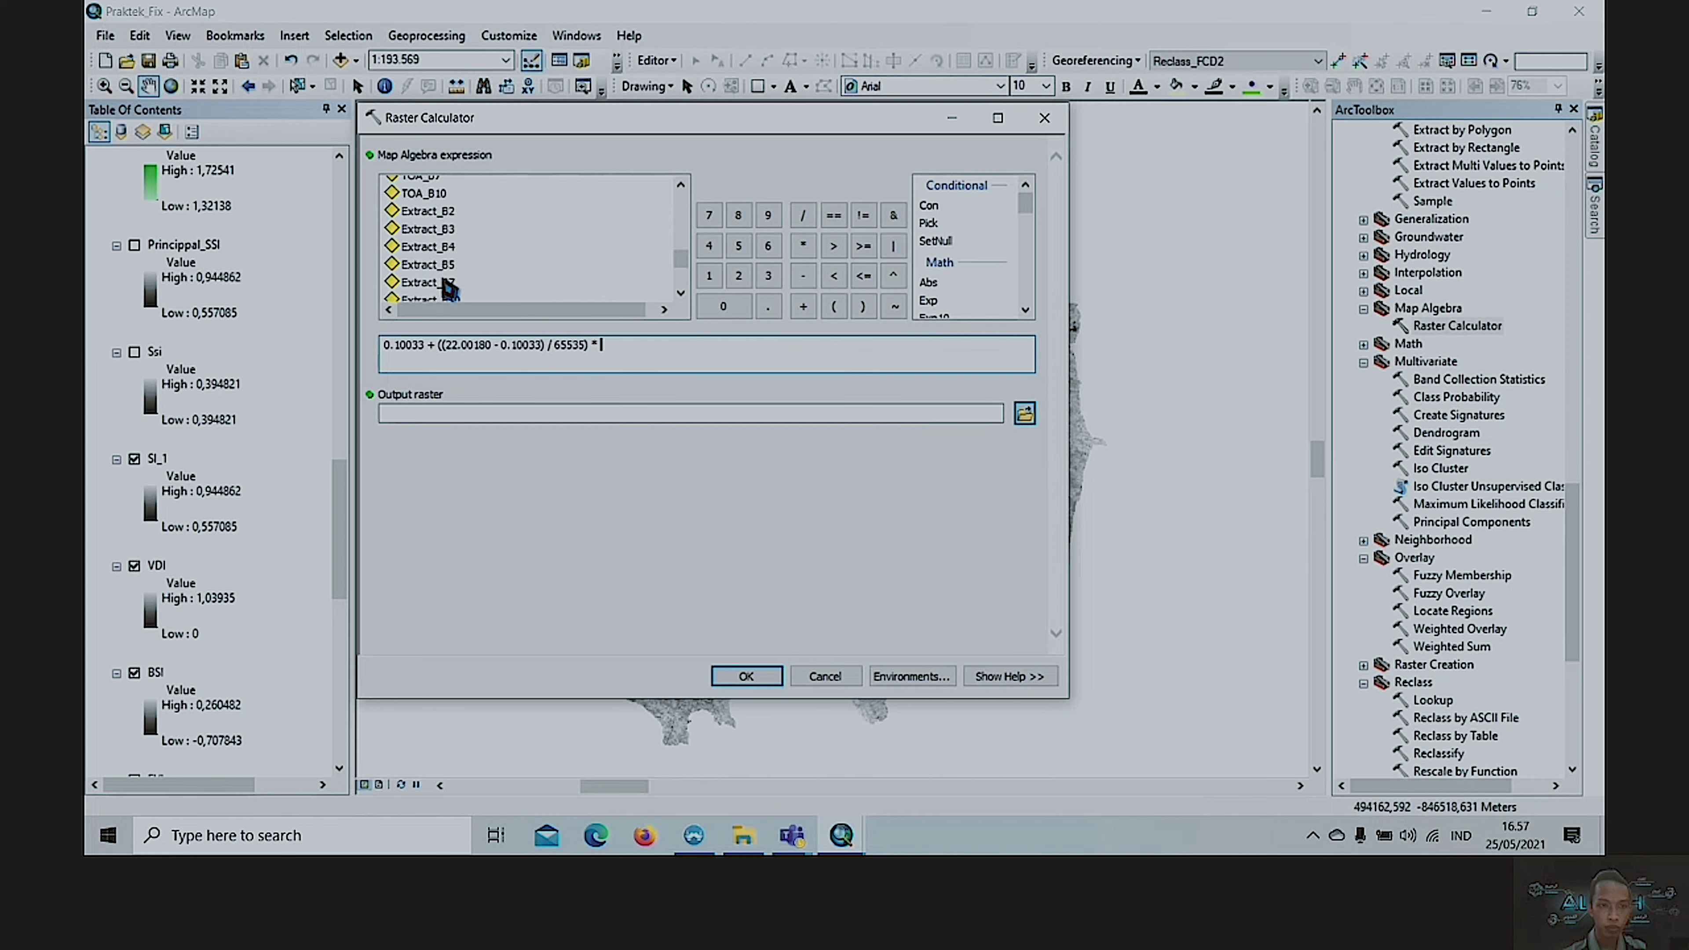
double_click(440, 194)
click(822, 414)
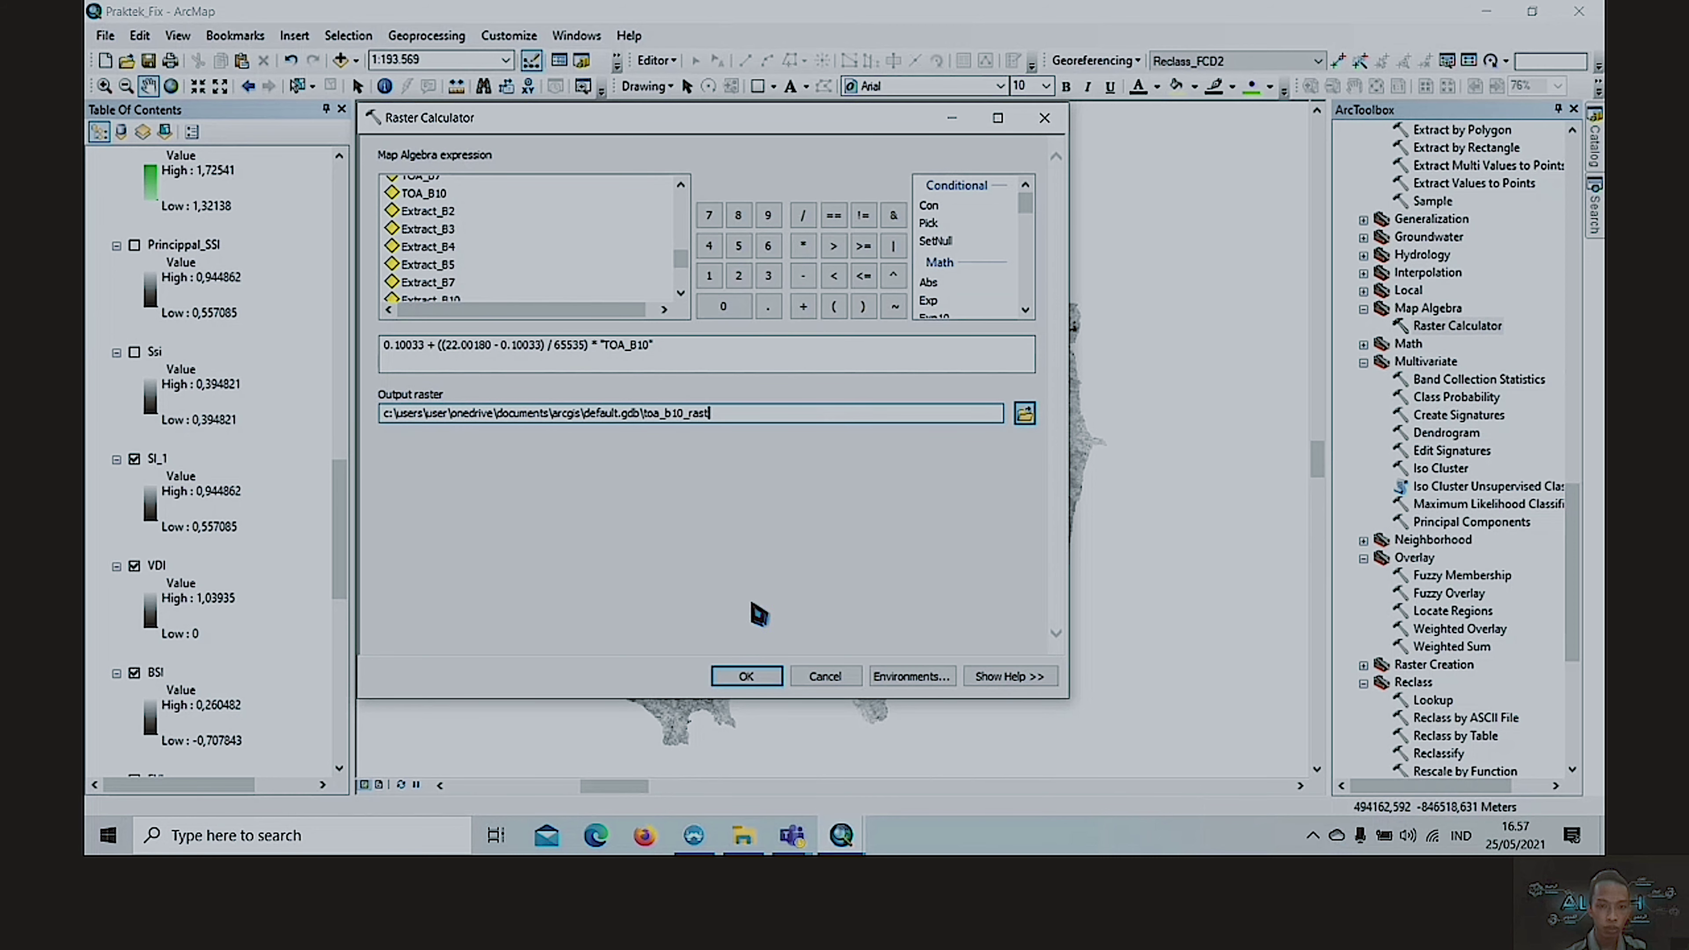
click(746, 676)
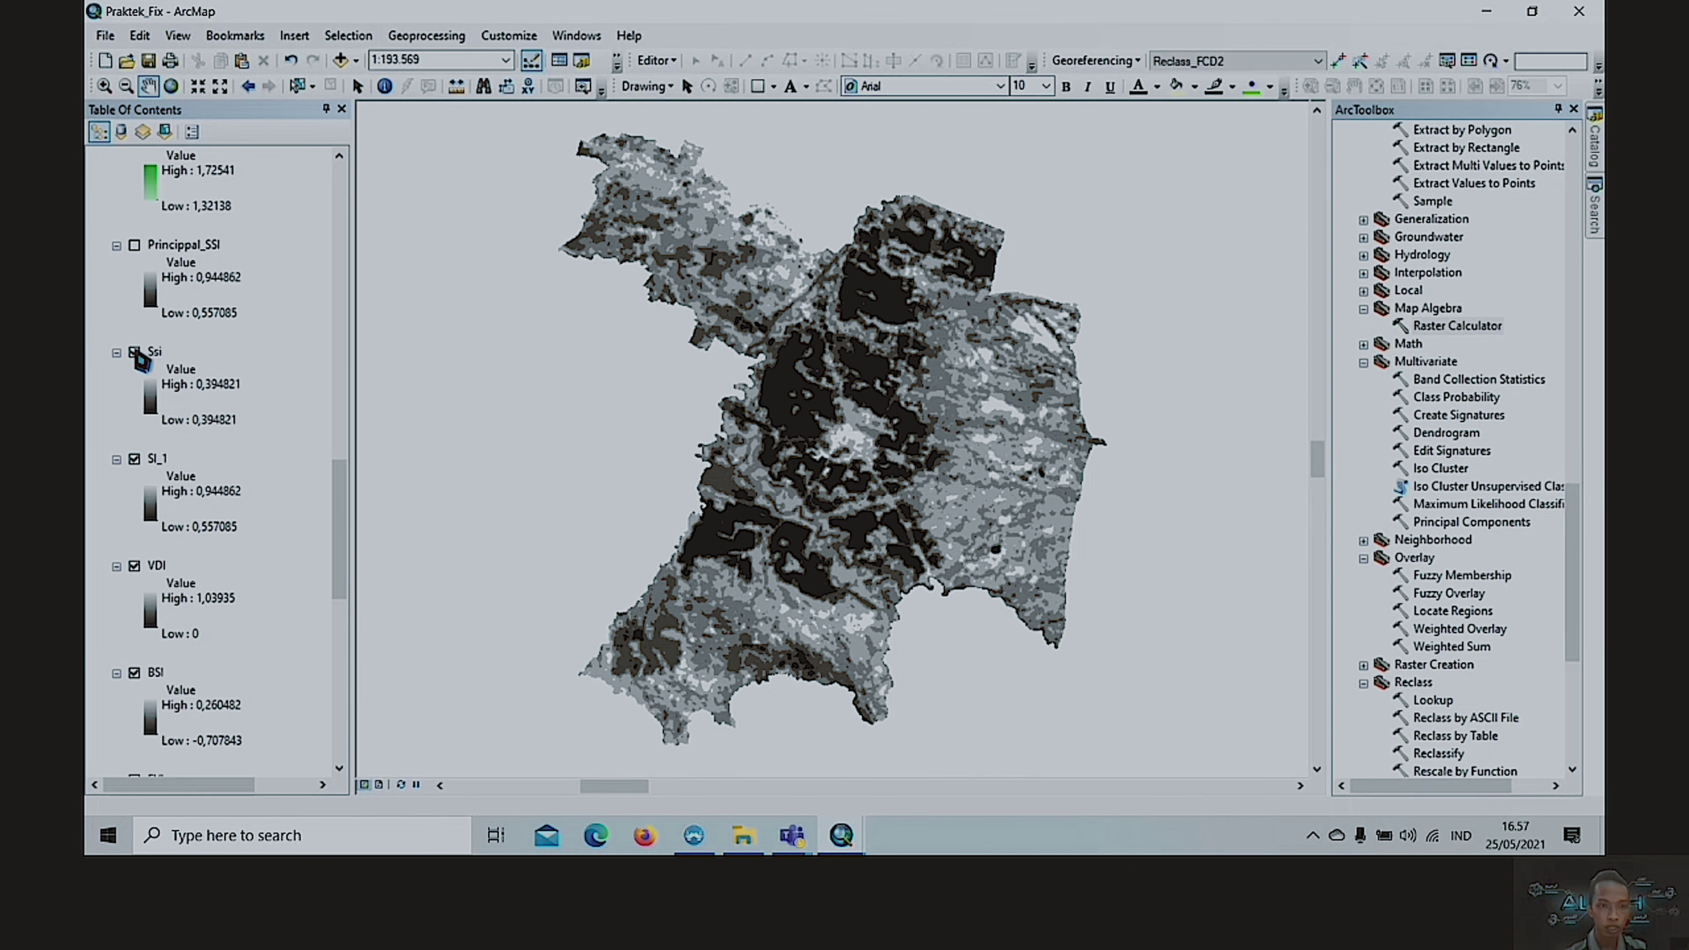
- Show the Ssi layer on the map
click(135, 352)
drag(345, 502, 348, 448)
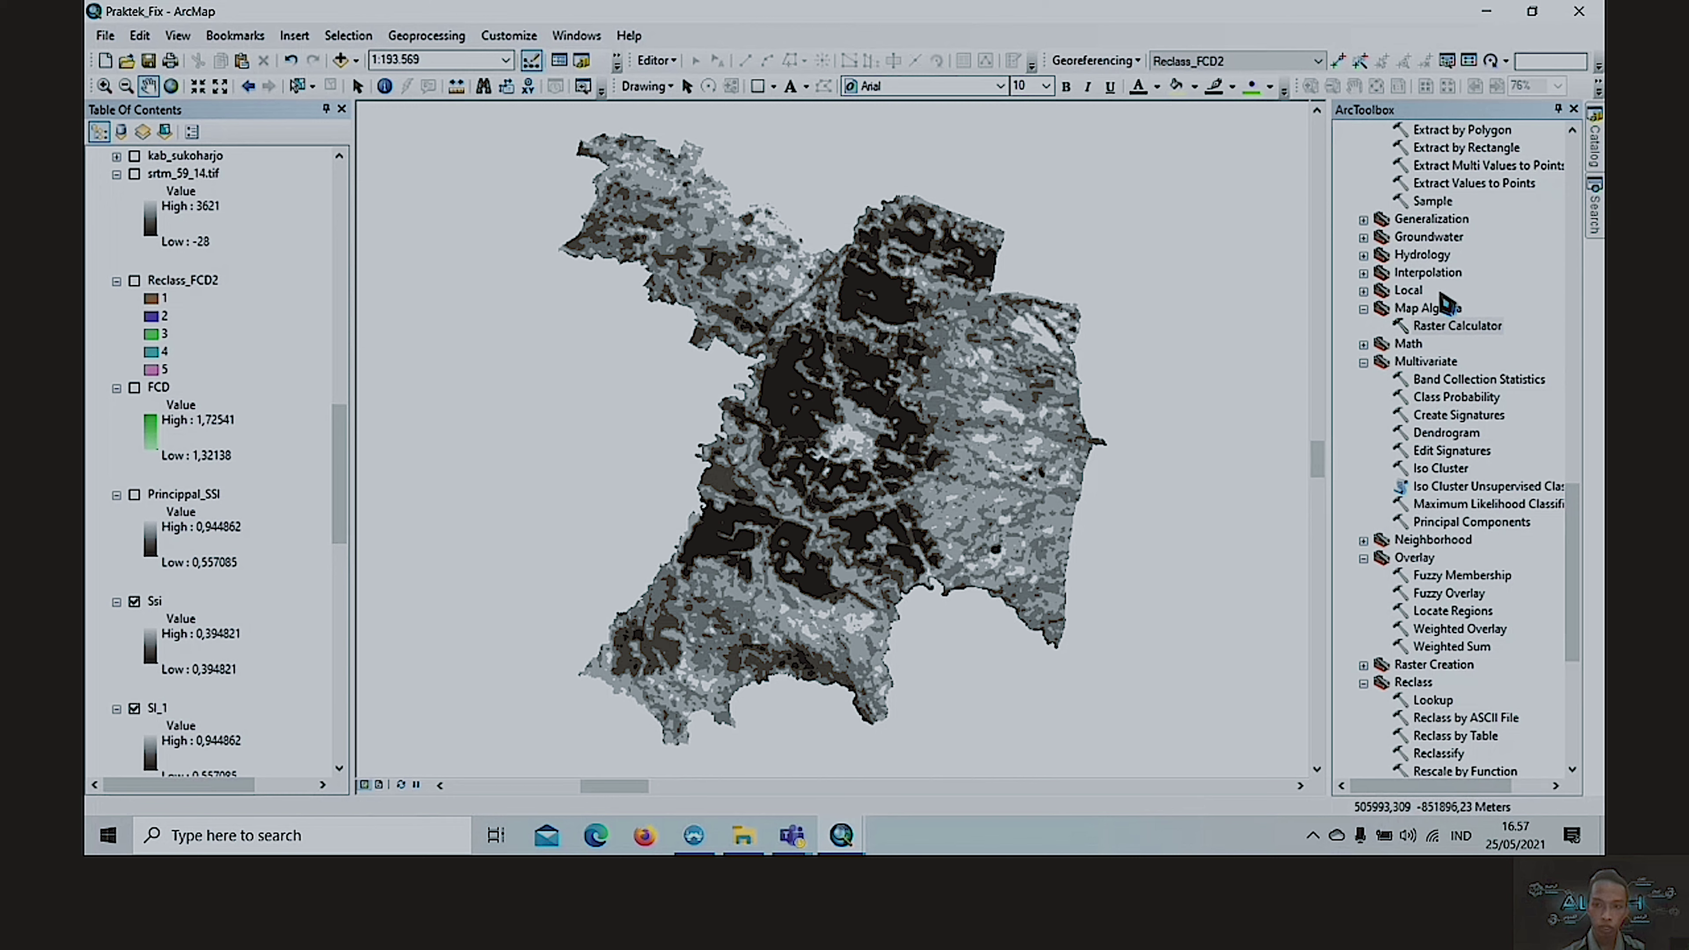
- Set up the Principal Components tool with SI_1 and Ssi as the input raster bands, and cancel it without running
click(1451, 366)
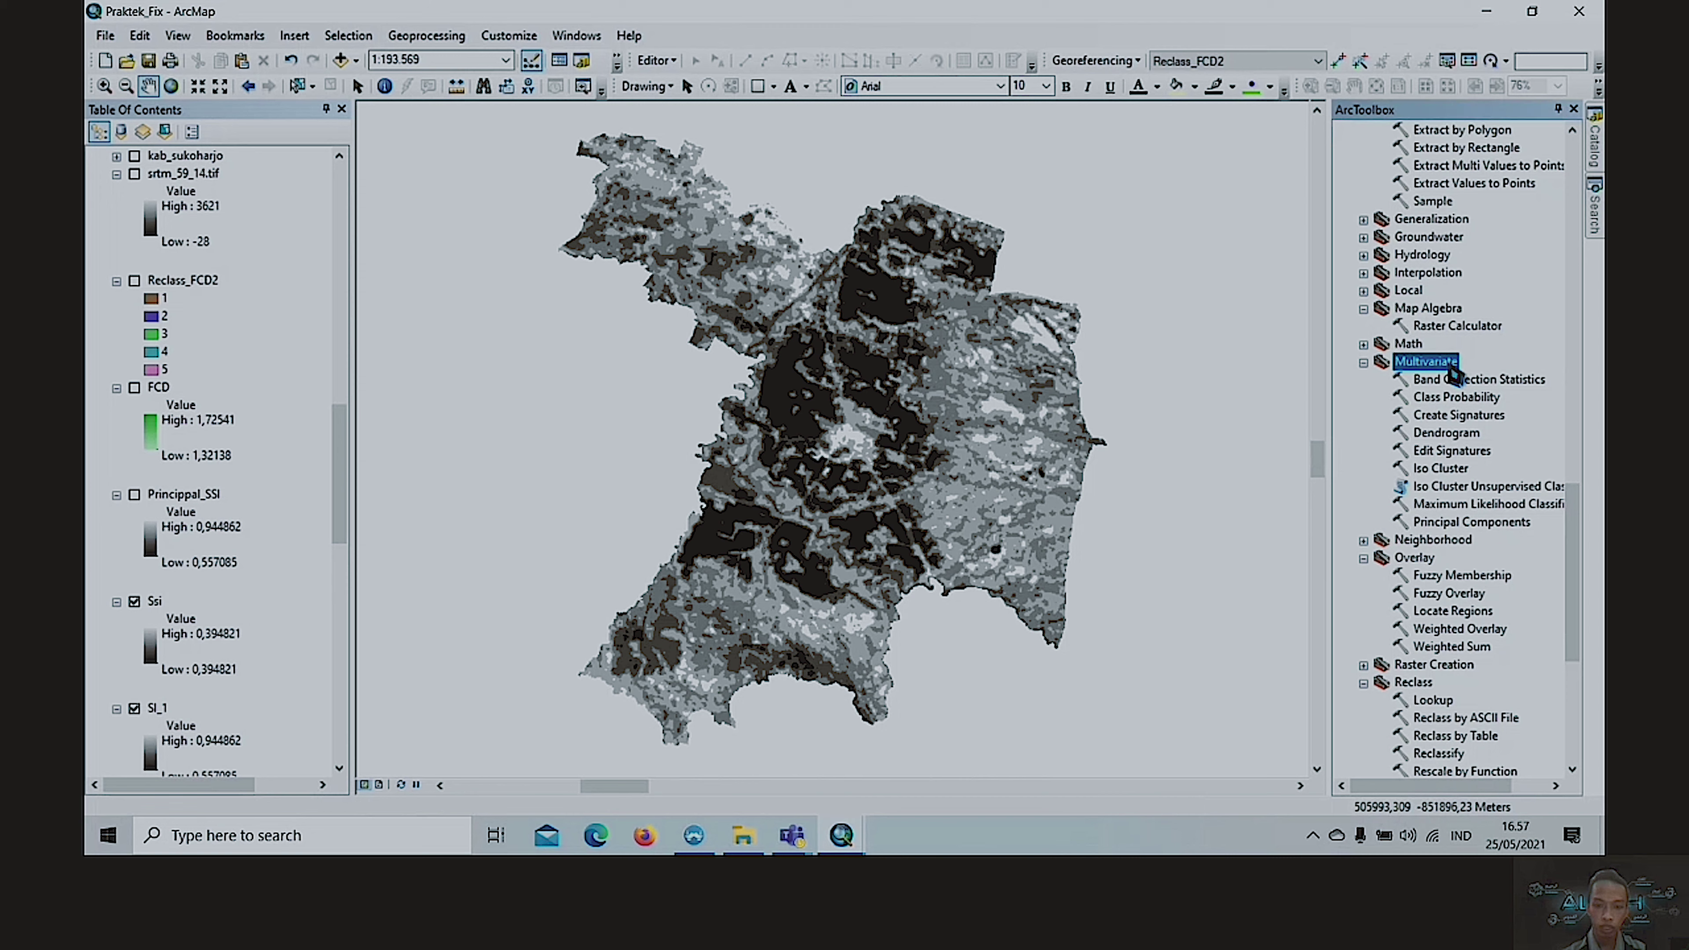
double_click(1441, 523)
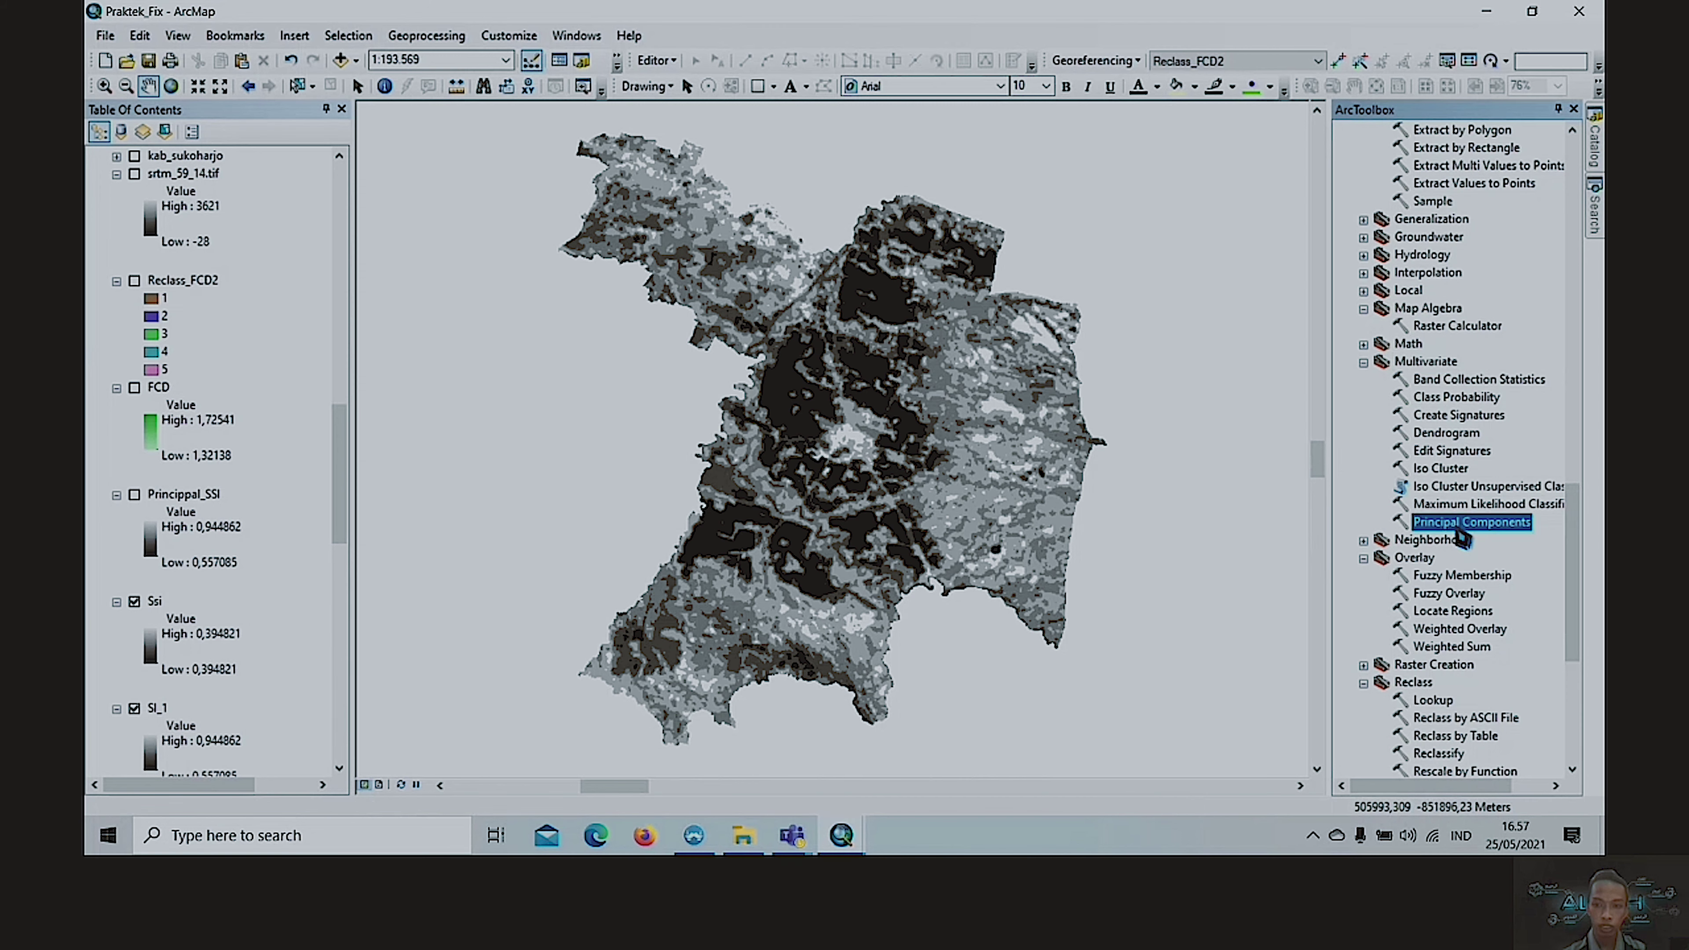
click(993, 174)
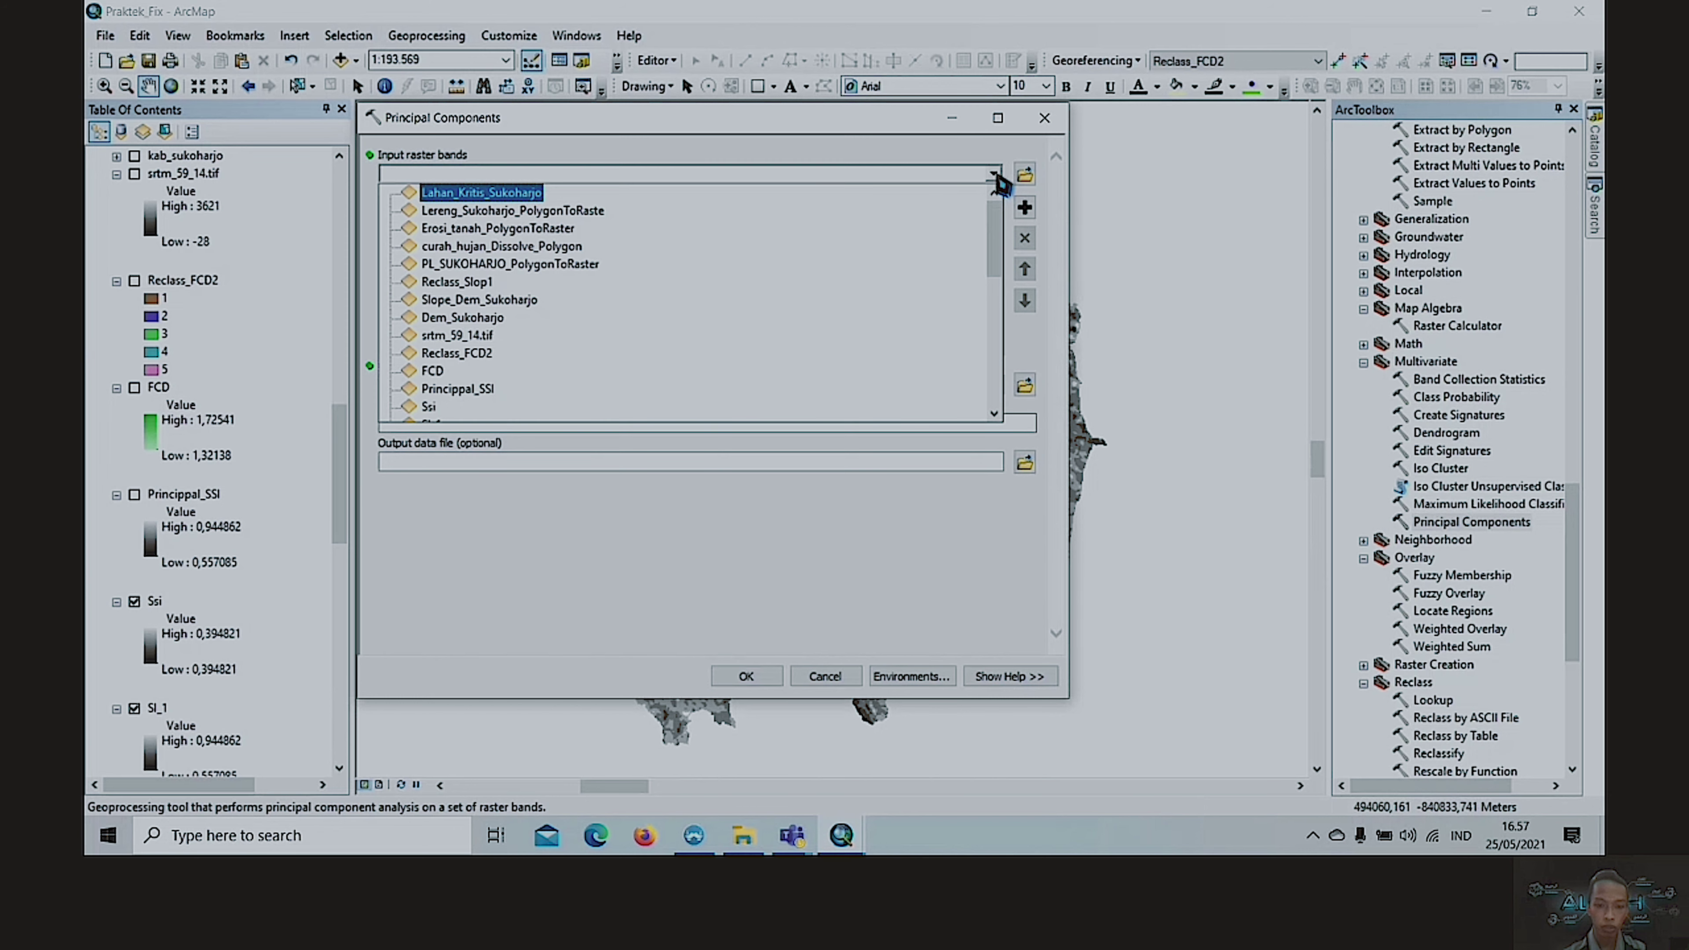
scroll(539, 320, down, 4)
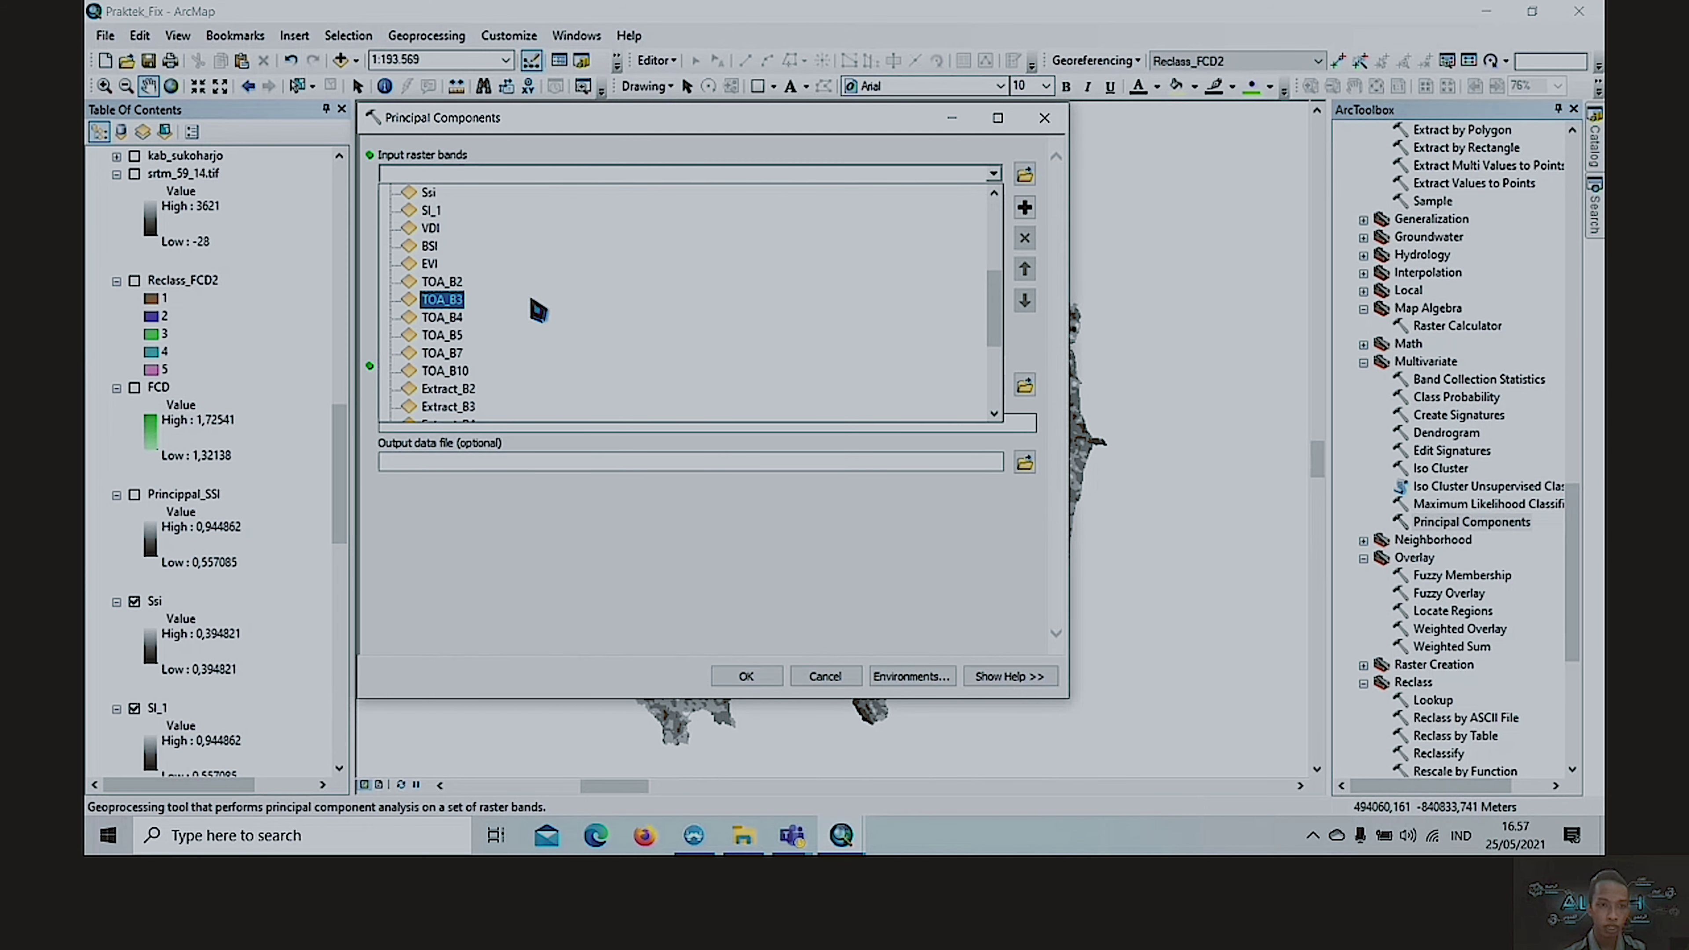
click(452, 227)
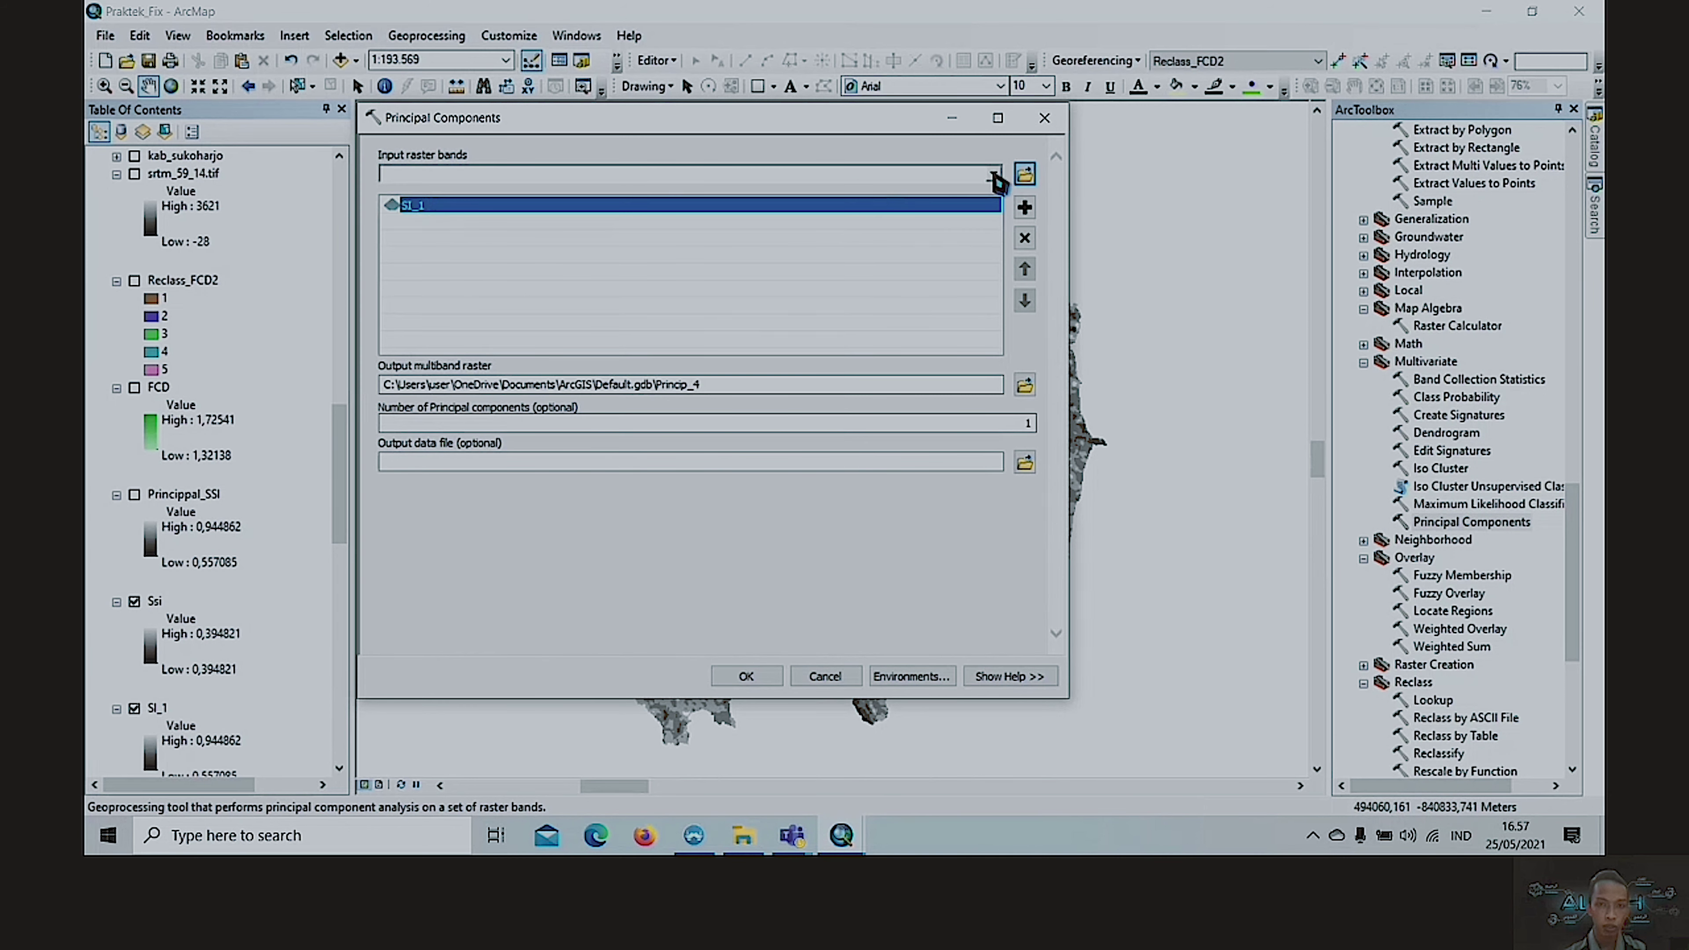
click(992, 174)
click(434, 210)
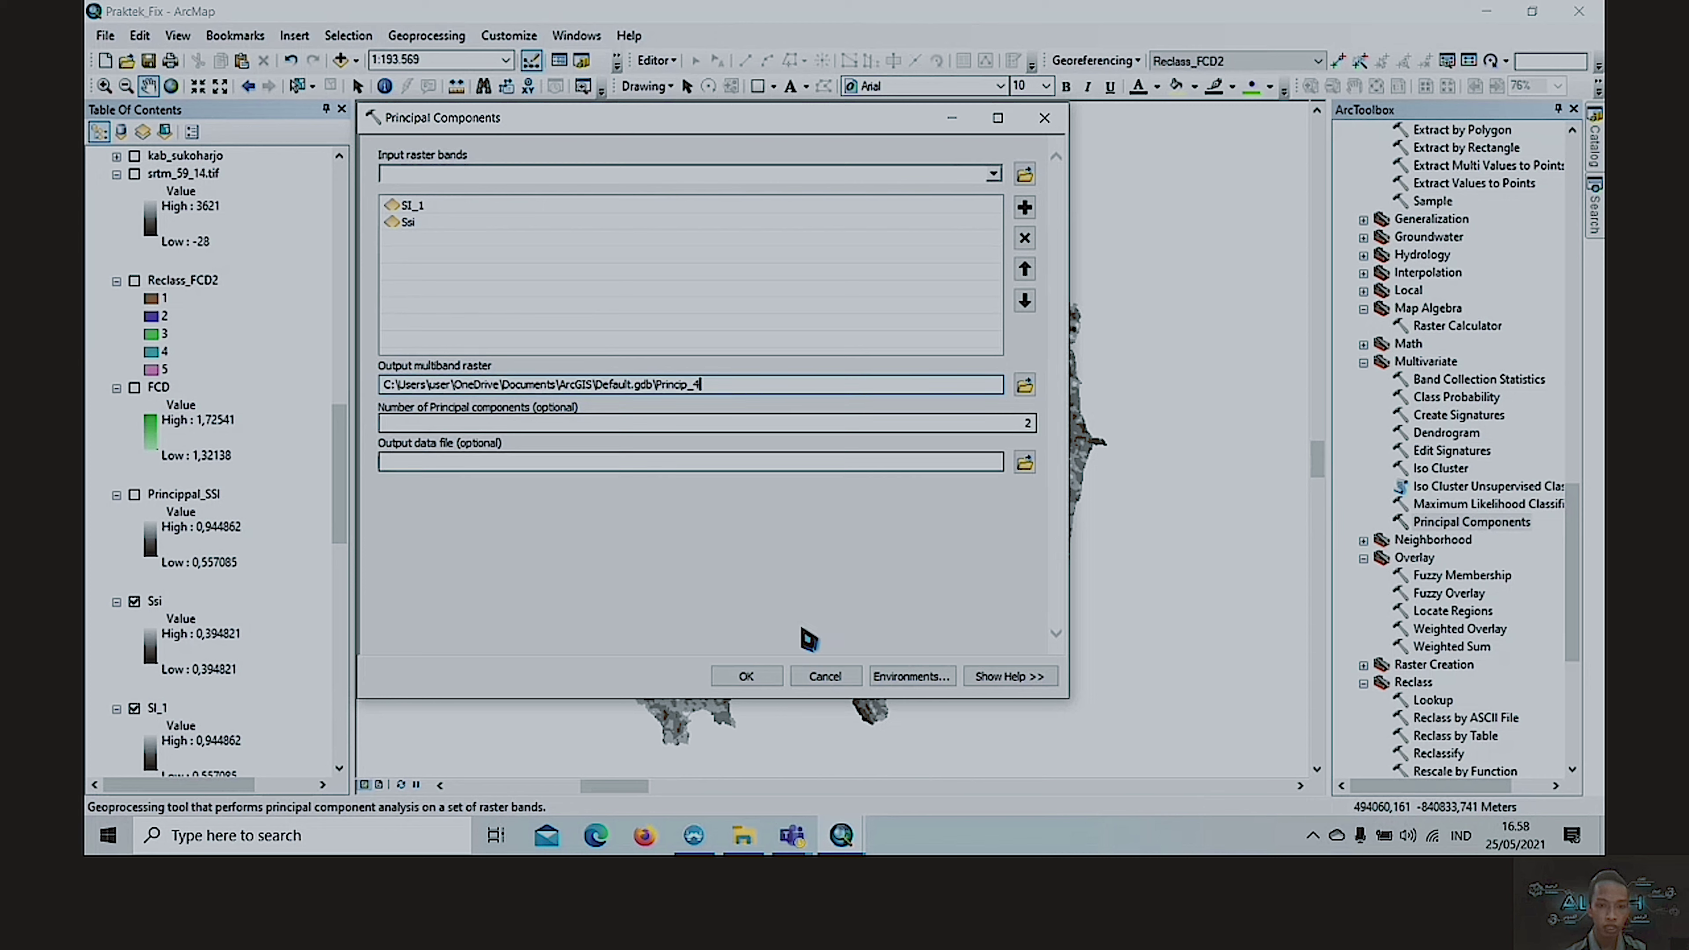
click(825, 676)
- Show the Princippal_SSI layer on the map
click(134, 495)
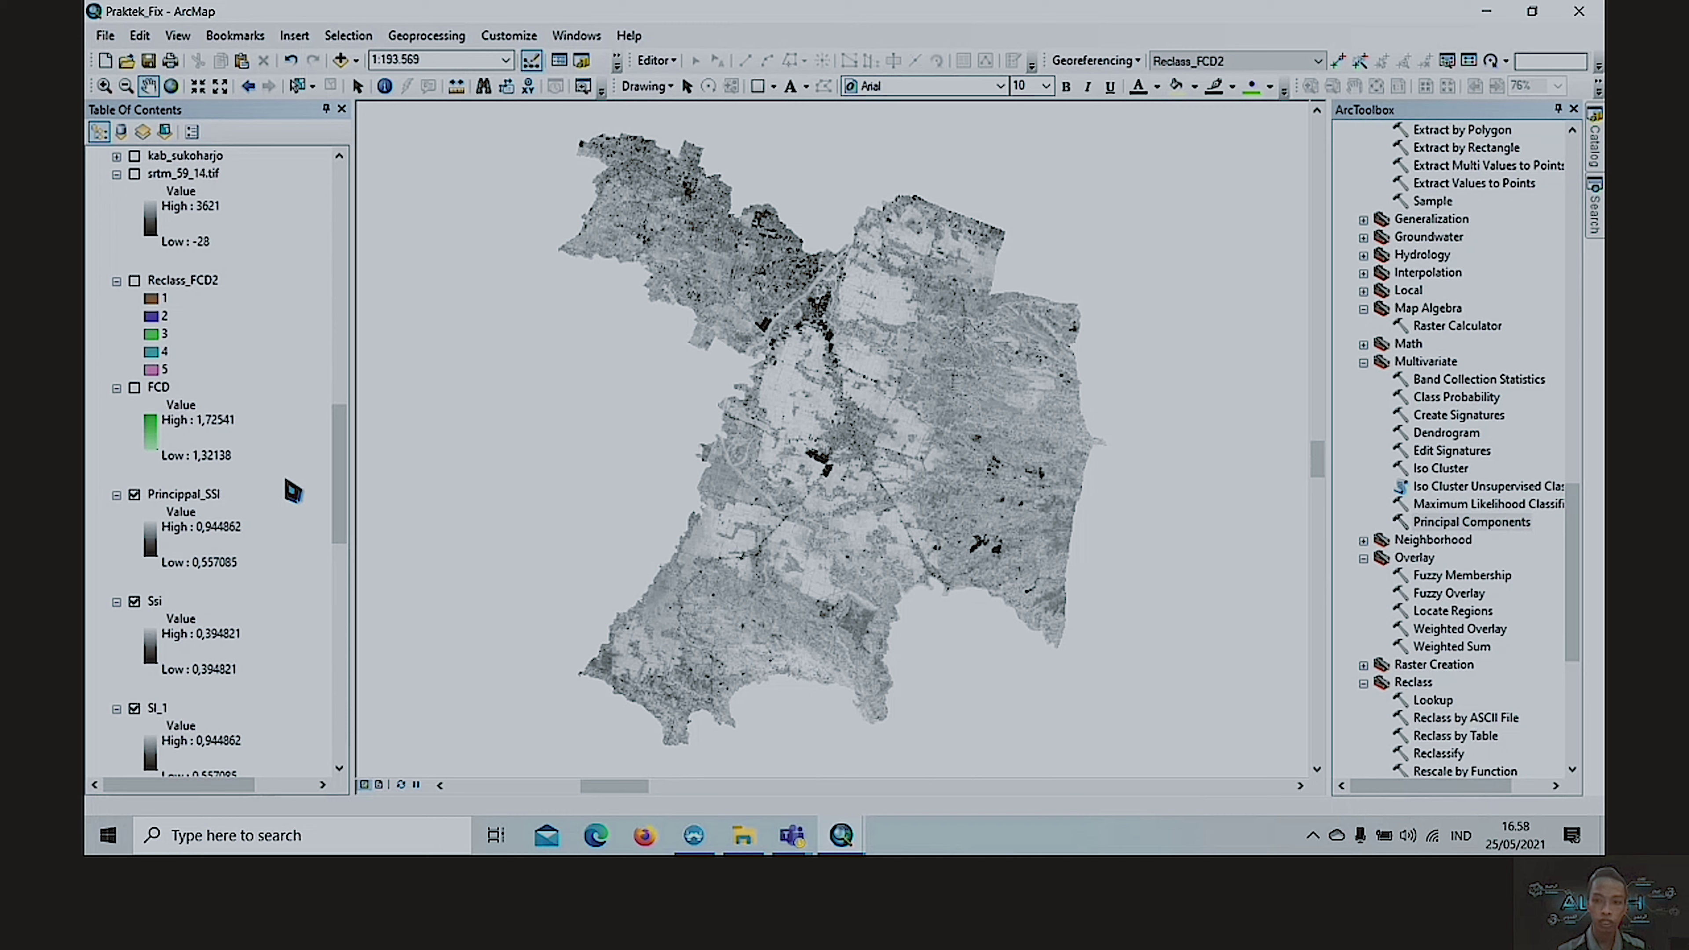
- Open the Raster Calculator and begin the FCD expression with SquareRoot("Princippal_SSI")
double_click(1456, 325)
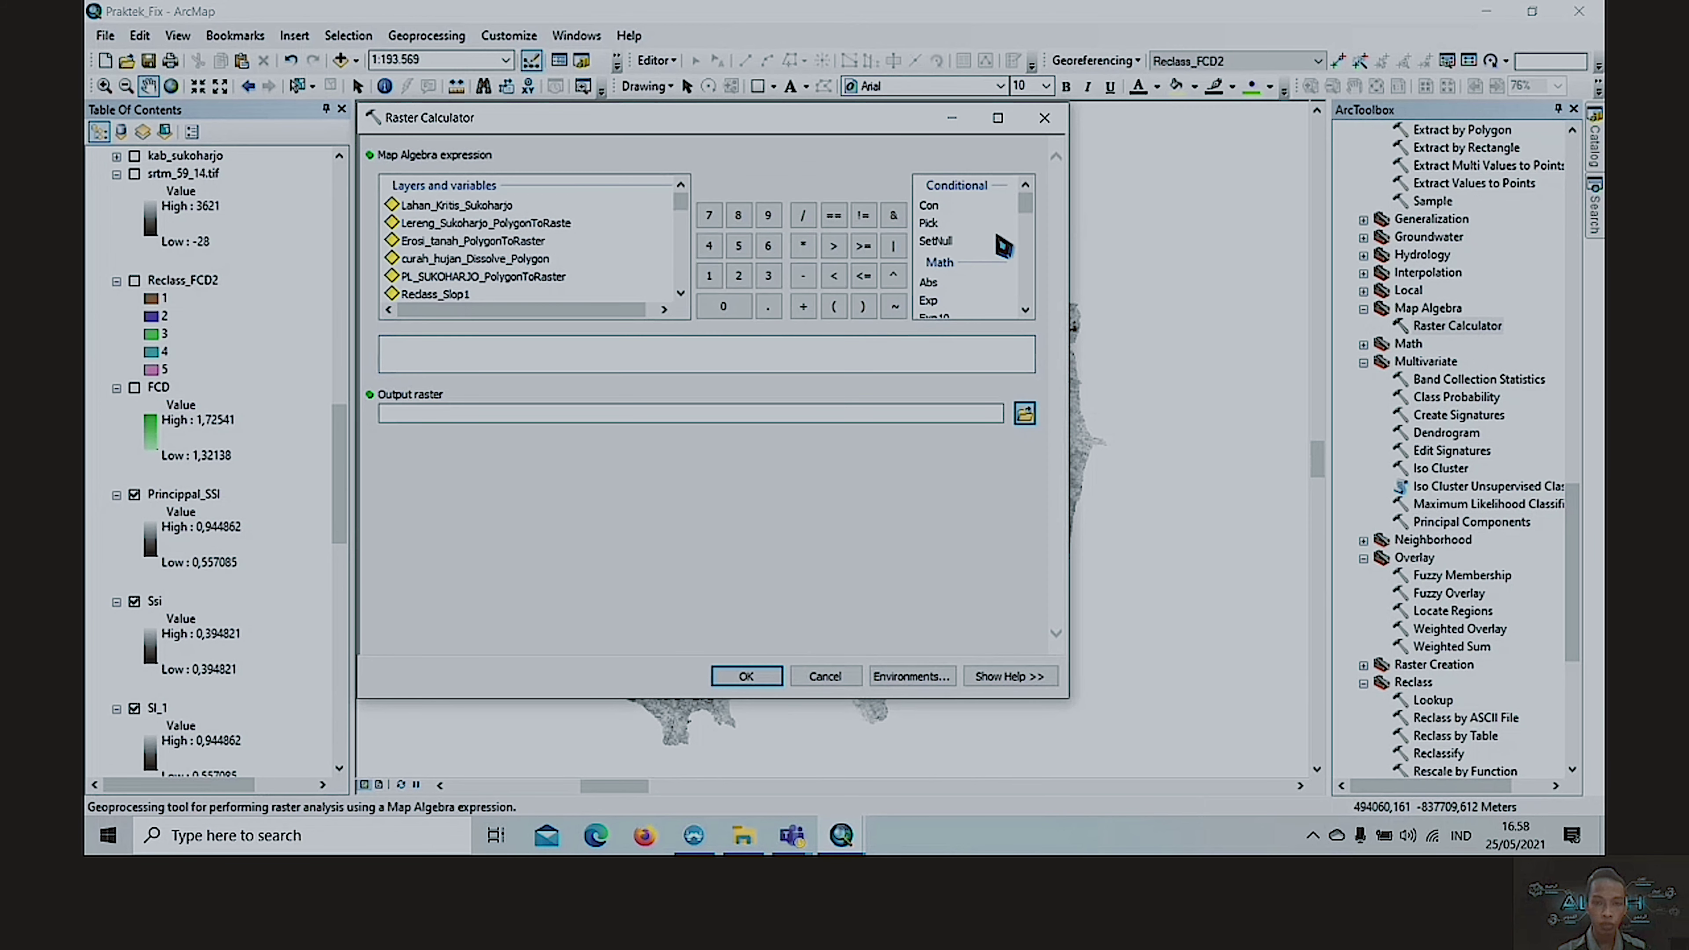
scroll(1003, 246, down, 4)
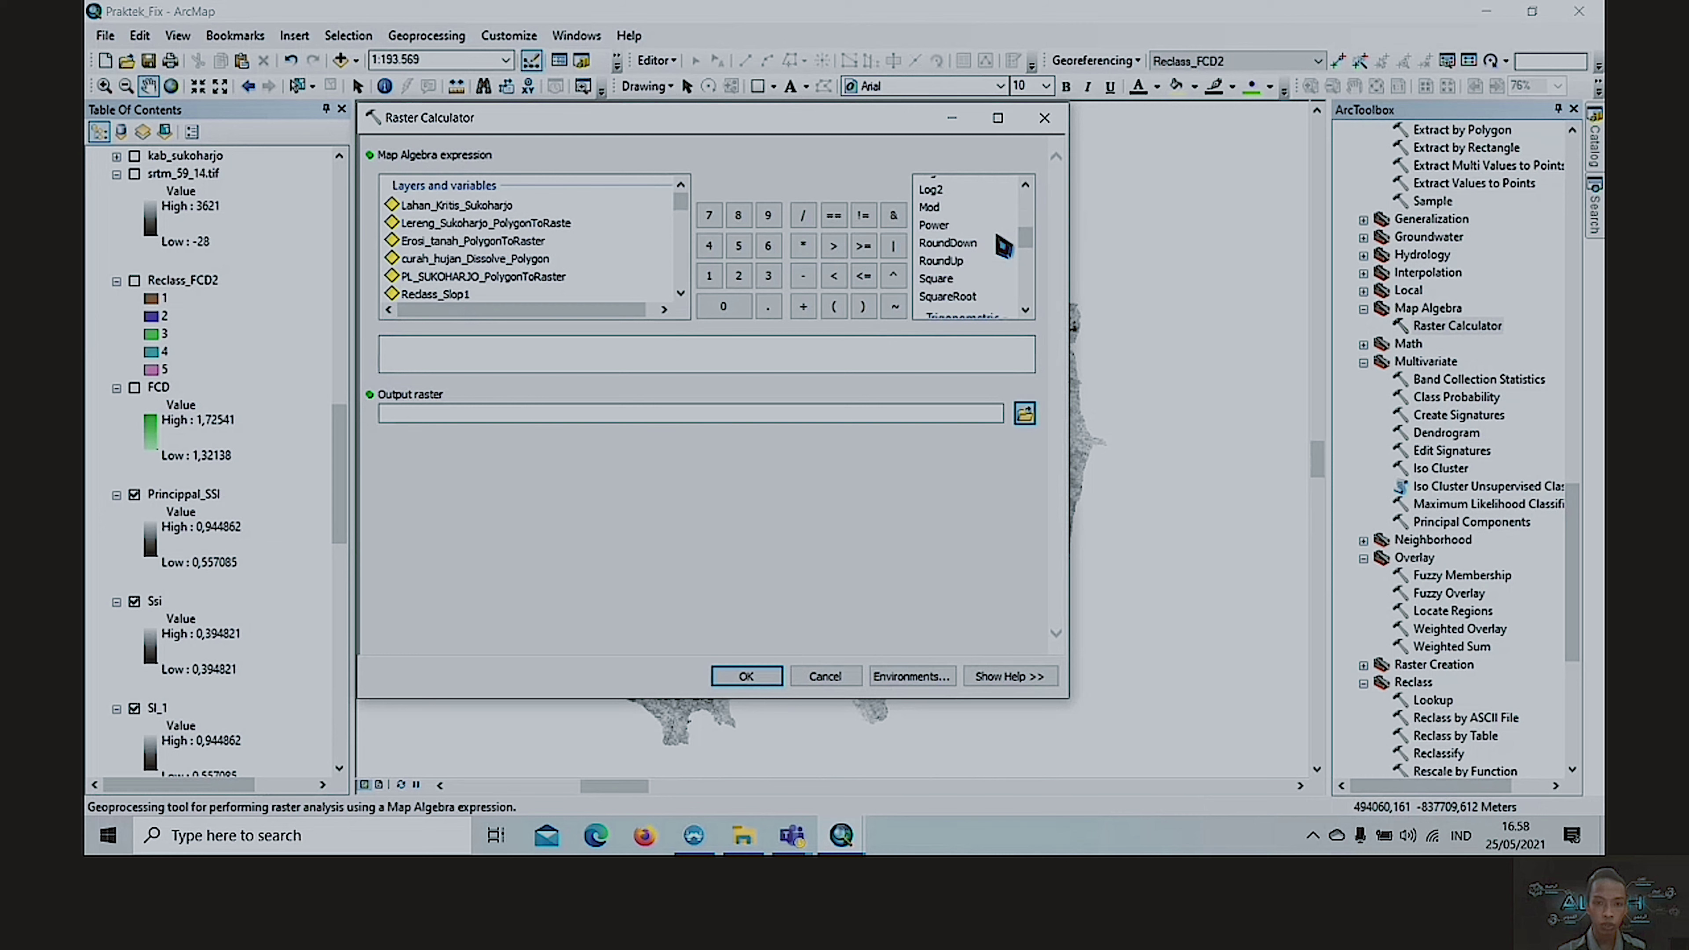
click(972, 297)
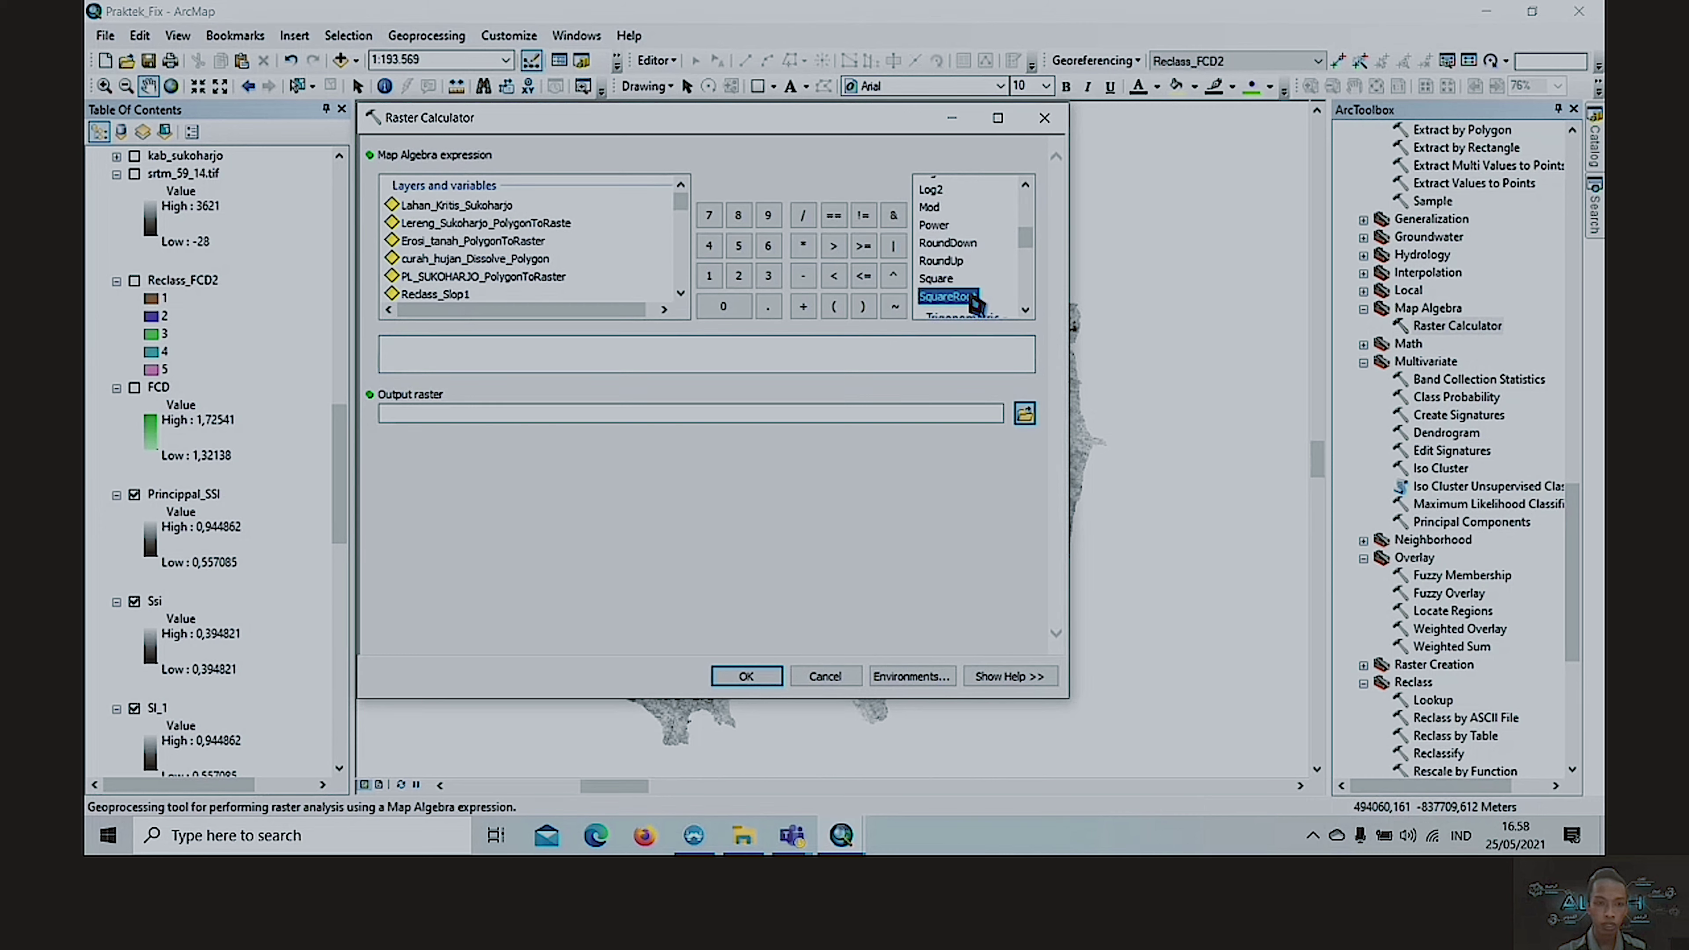
double_click(972, 297)
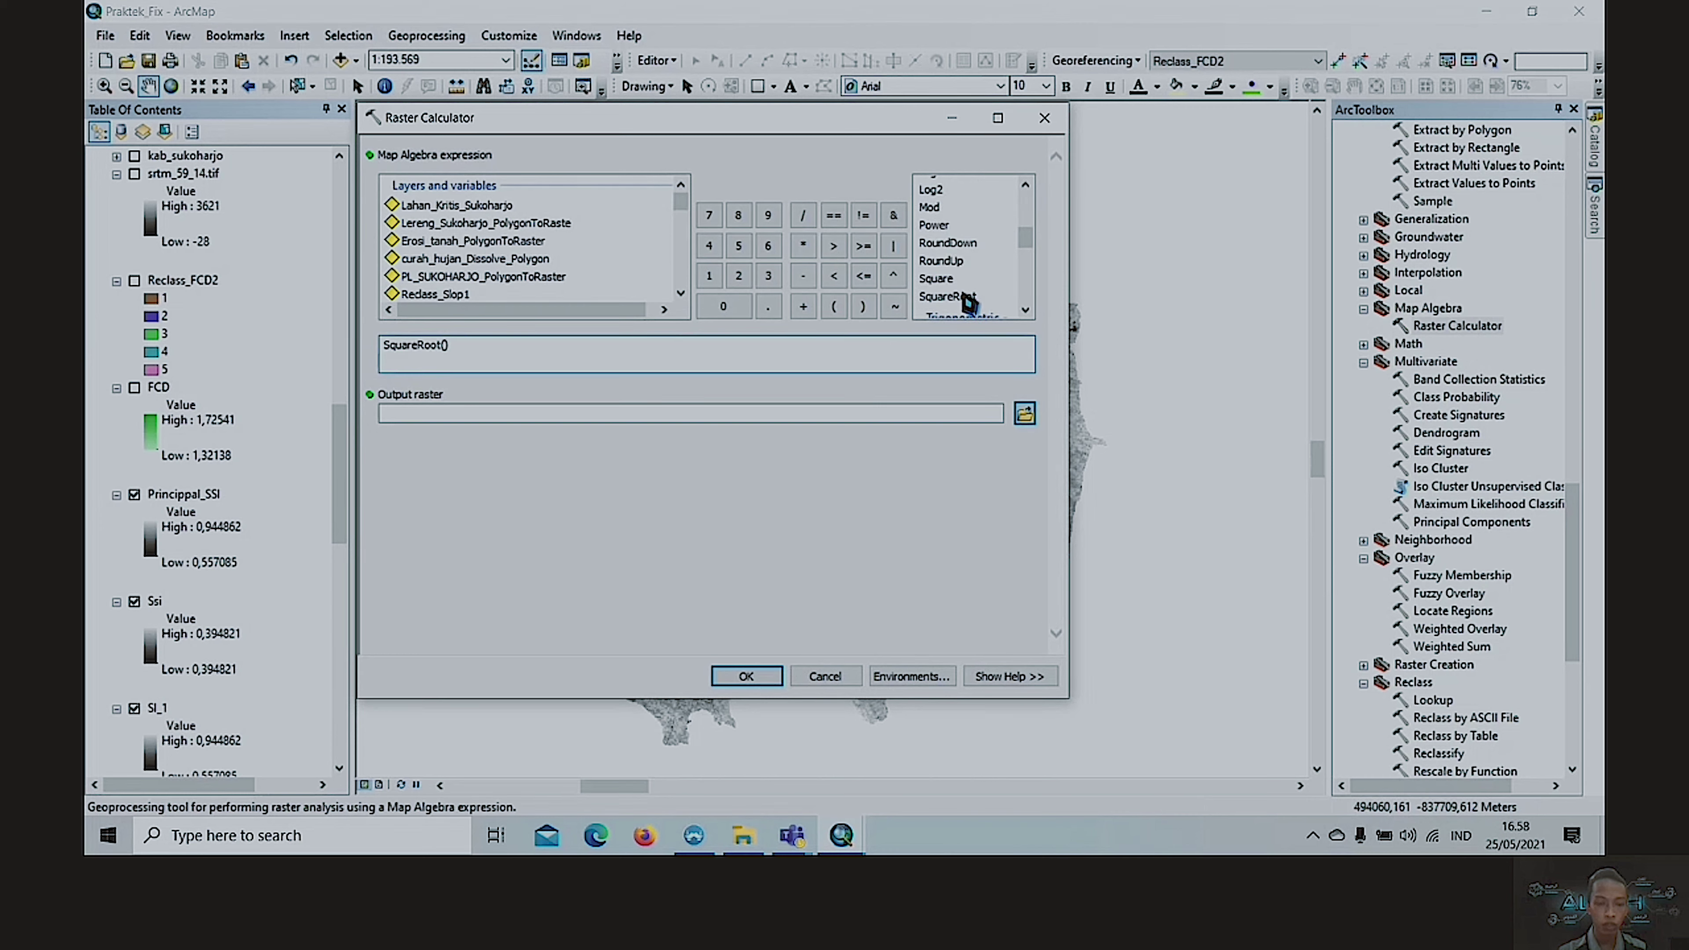
scroll(546, 282, down, 5)
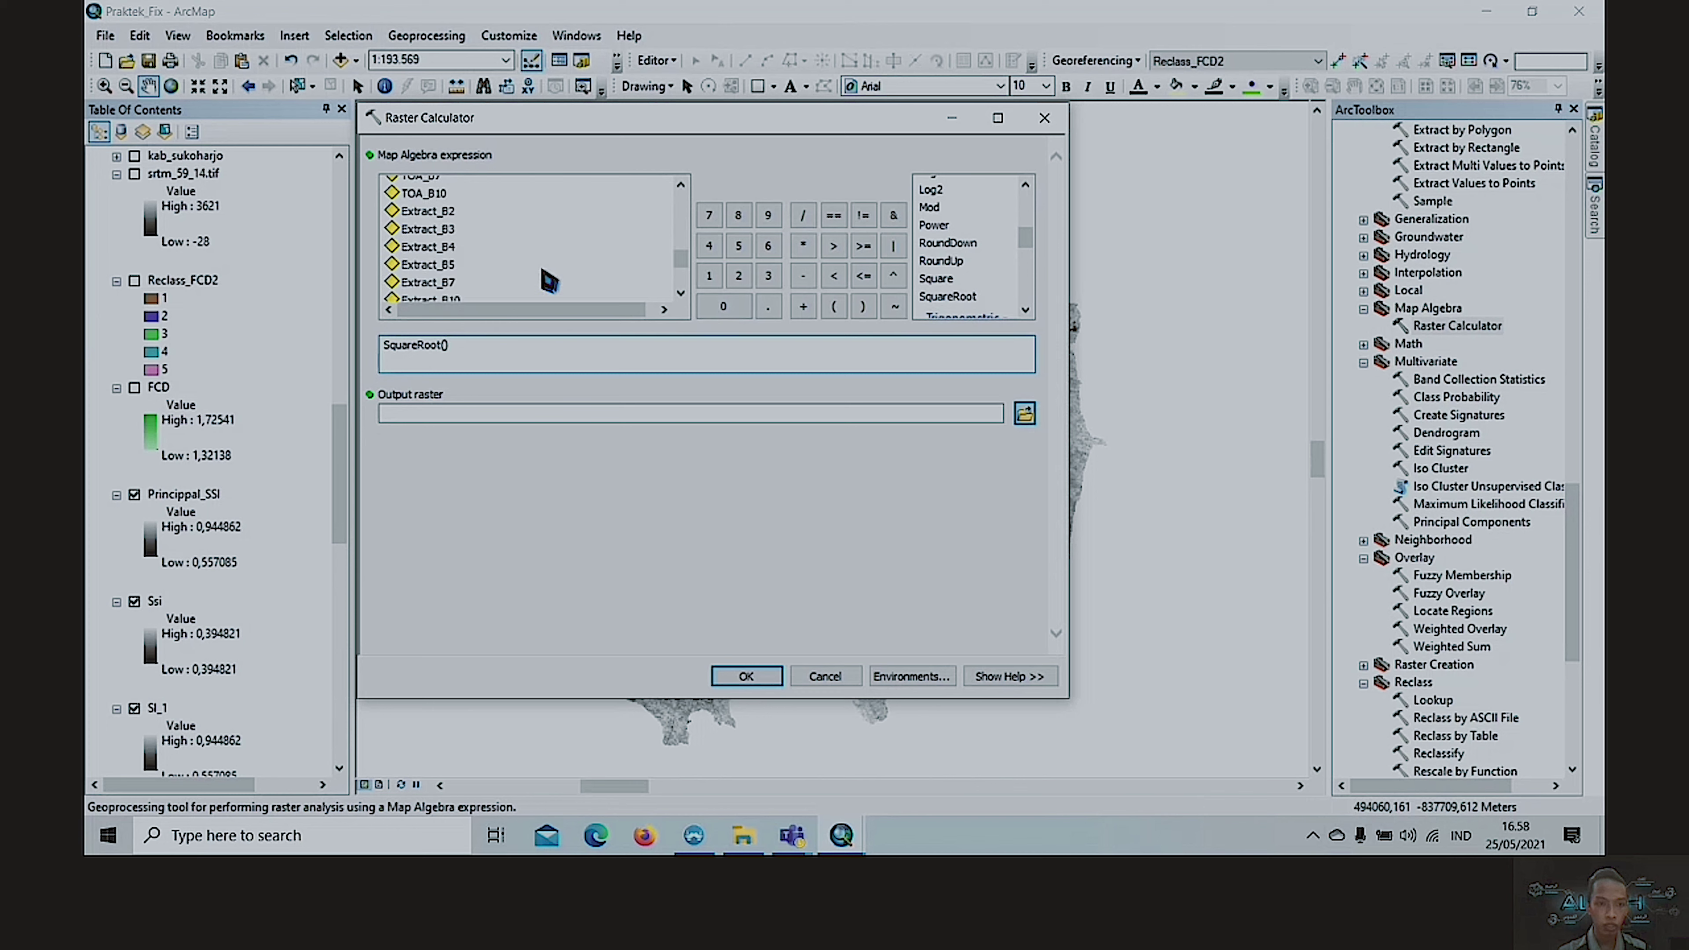
scroll(544, 269, up, 4)
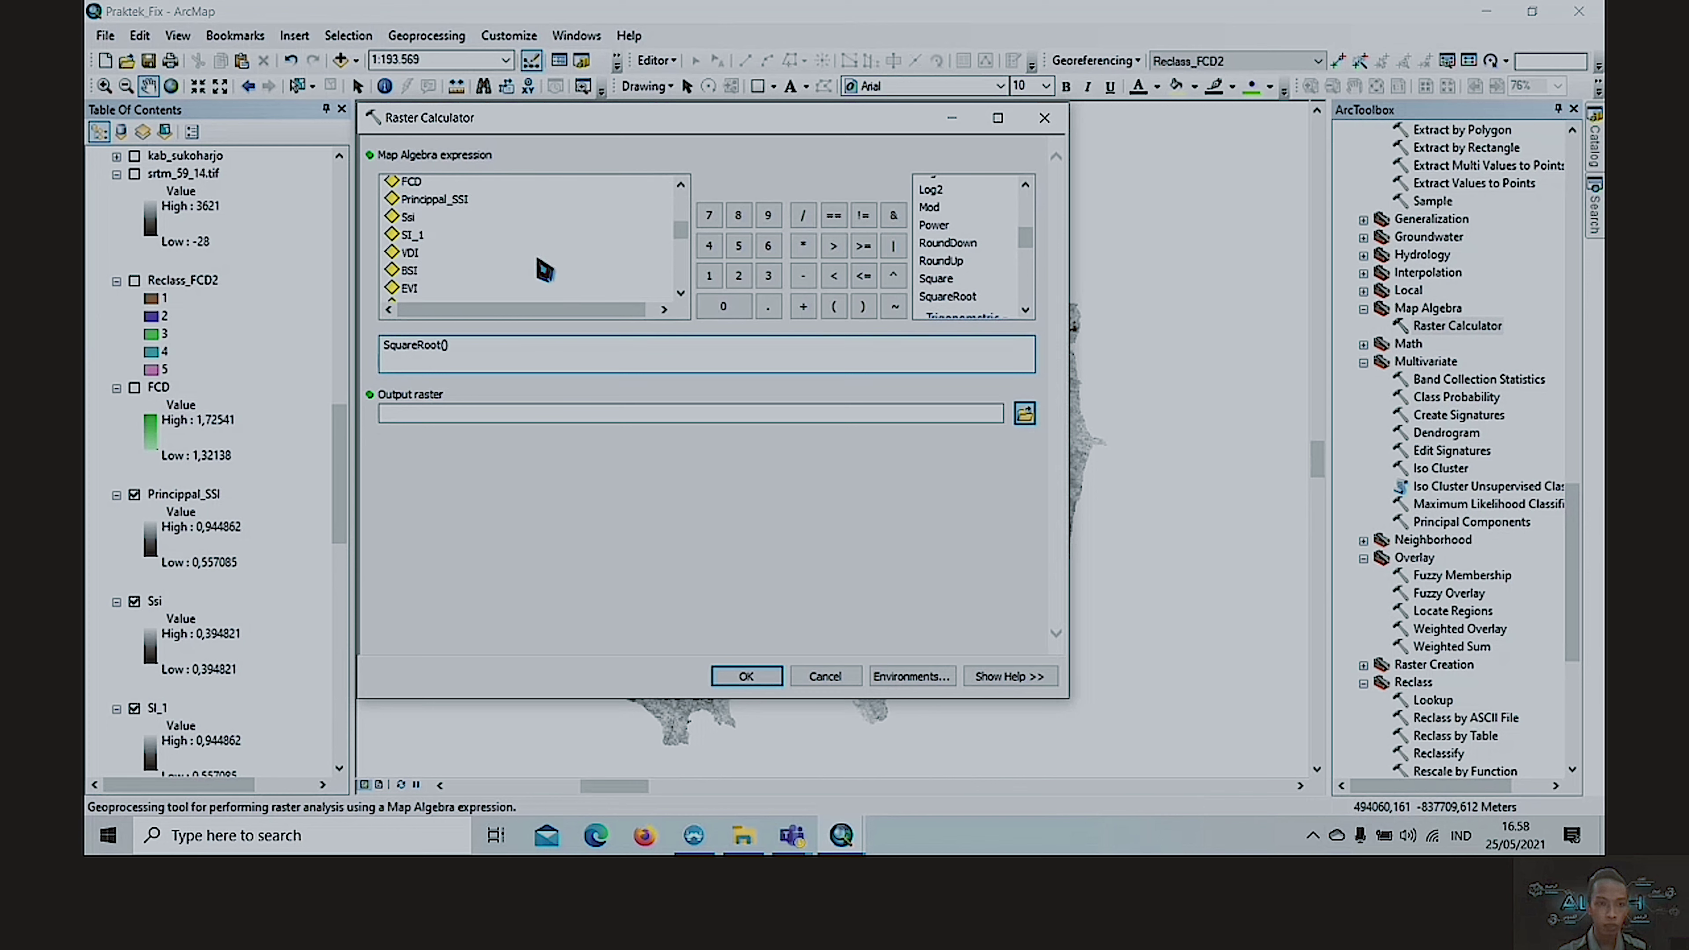
click(460, 201)
double_click(460, 201)
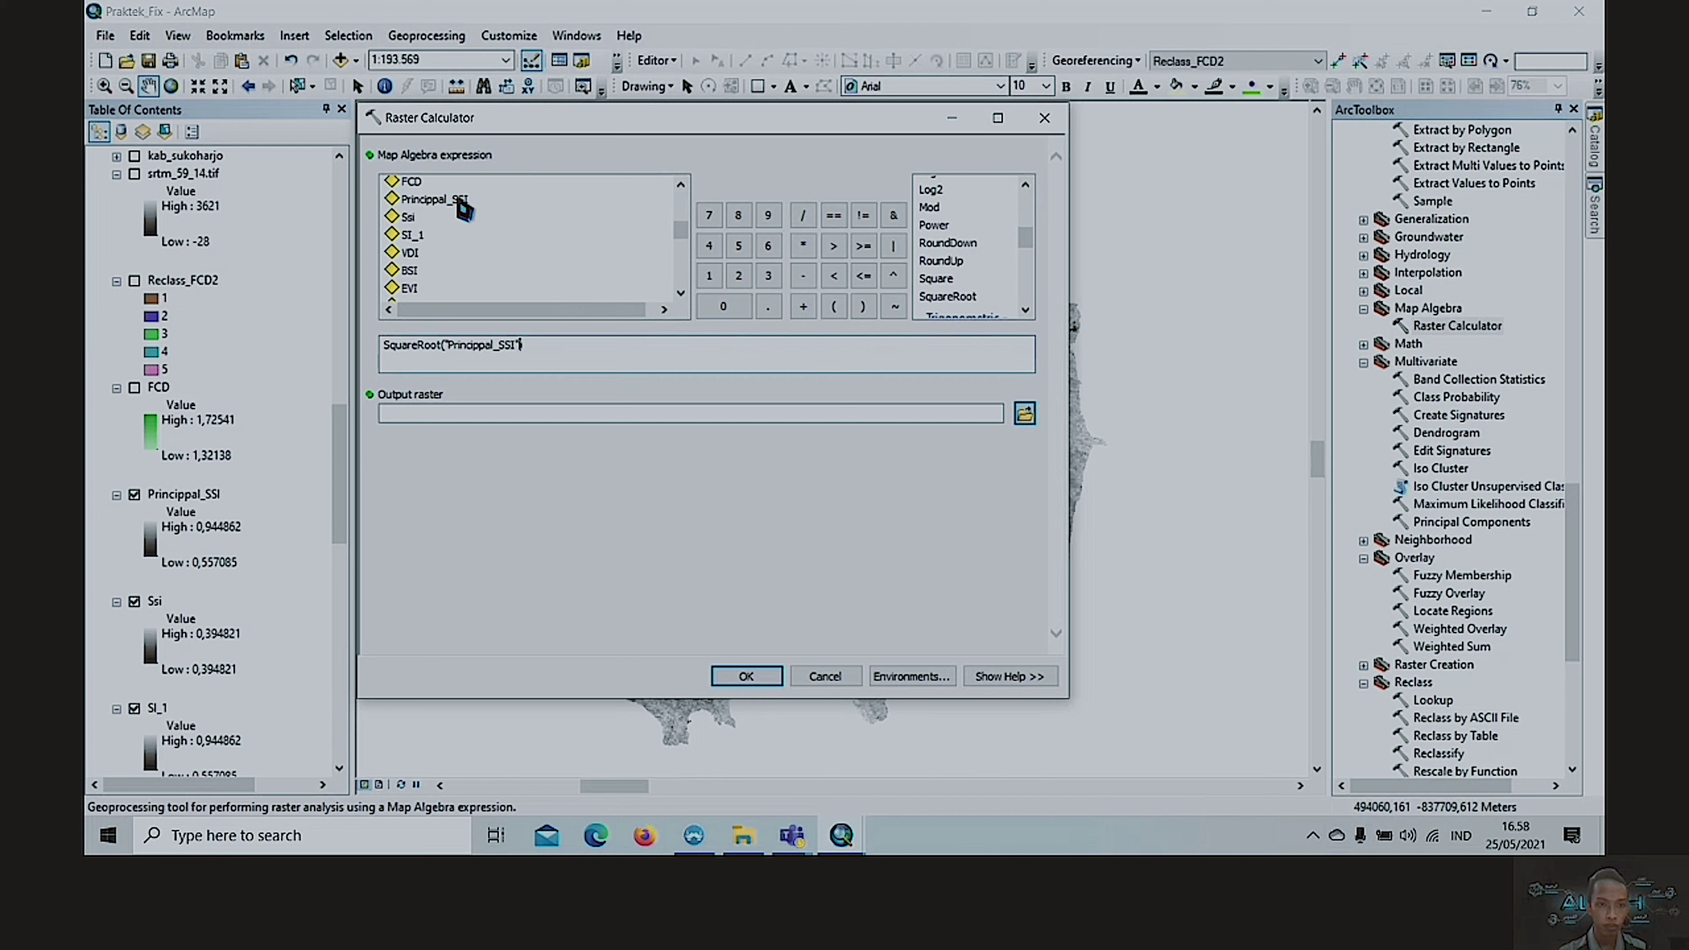
- Extend the expression to SquareRoot("Princippal_SSI" * "VDI" + 1), and close the Raster Calculator without running it
click(803, 245)
click(410, 253)
double_click(409, 253)
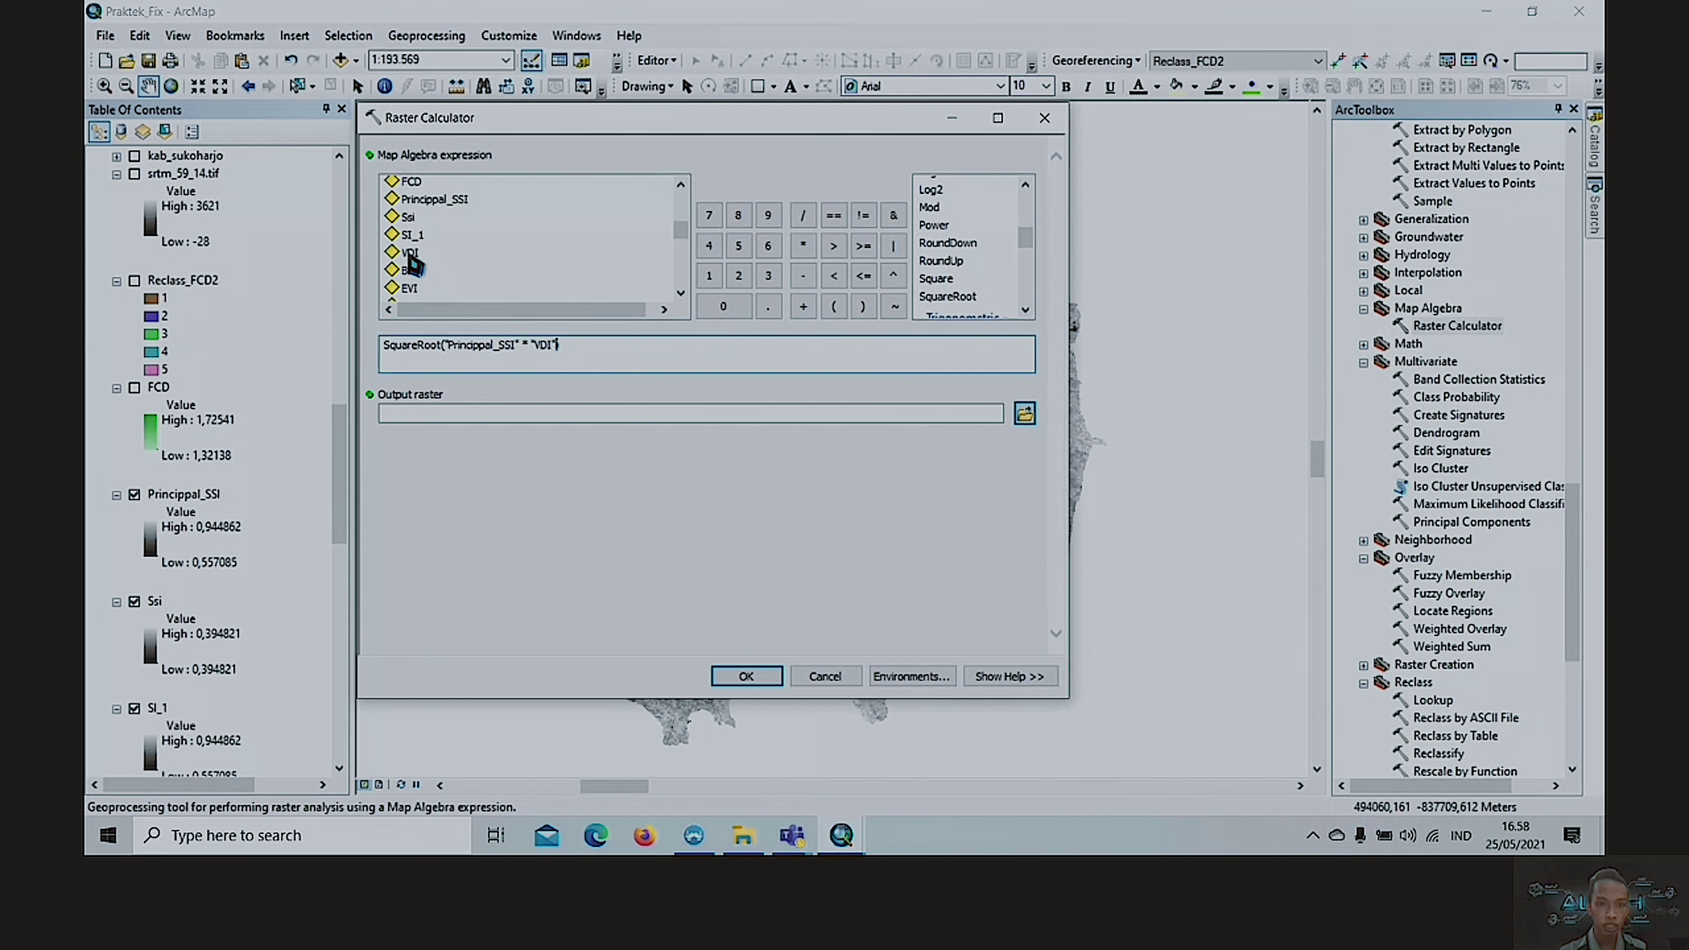
click(803, 306)
click(711, 414)
text(c:\users\user\onedrive\documents\arcgis\default.gdb\princip_si_r)
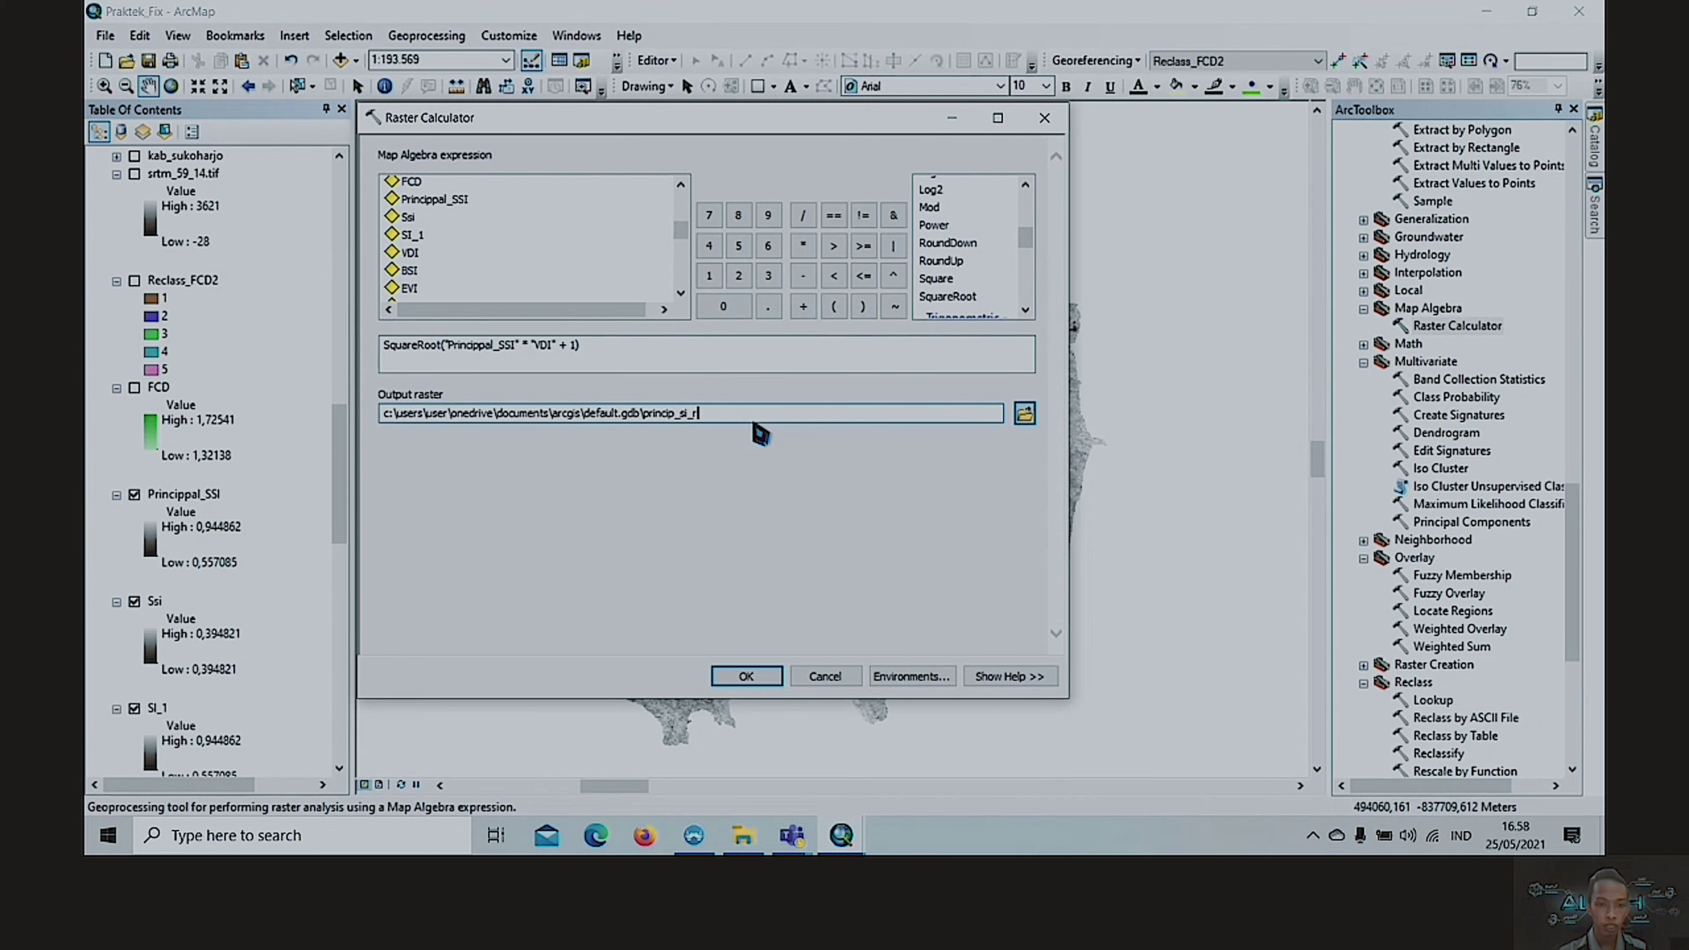
click(811, 684)
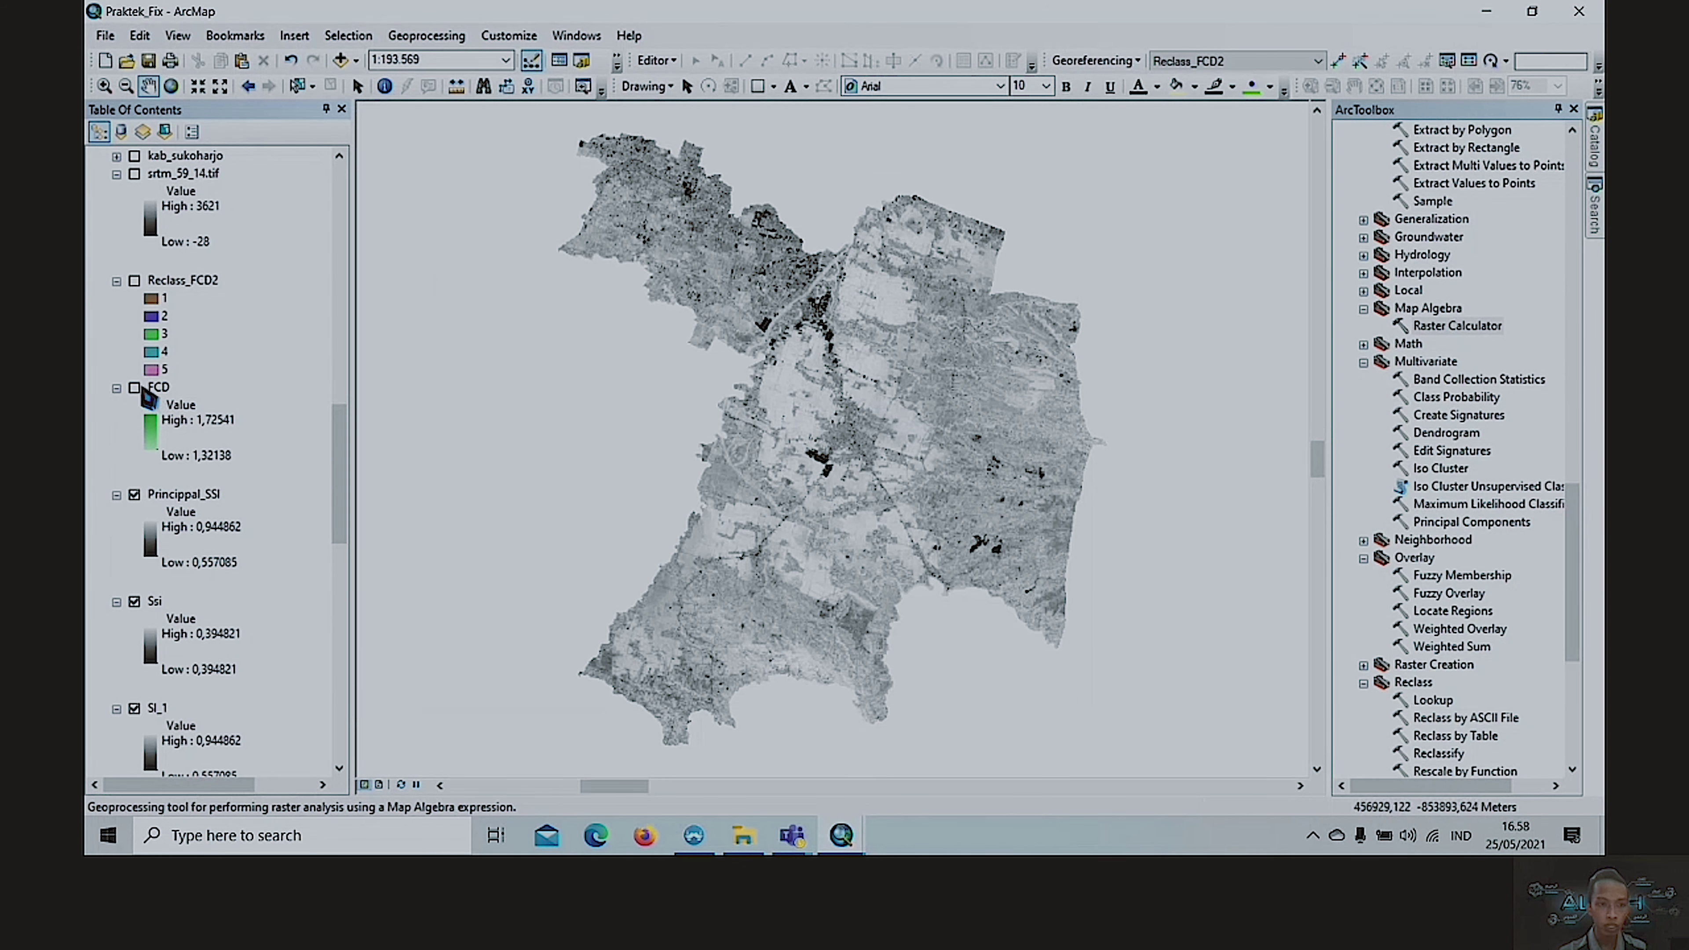
- Show the FCD layer on the map and collapse the Reclass_FCD2 legend
click(135, 389)
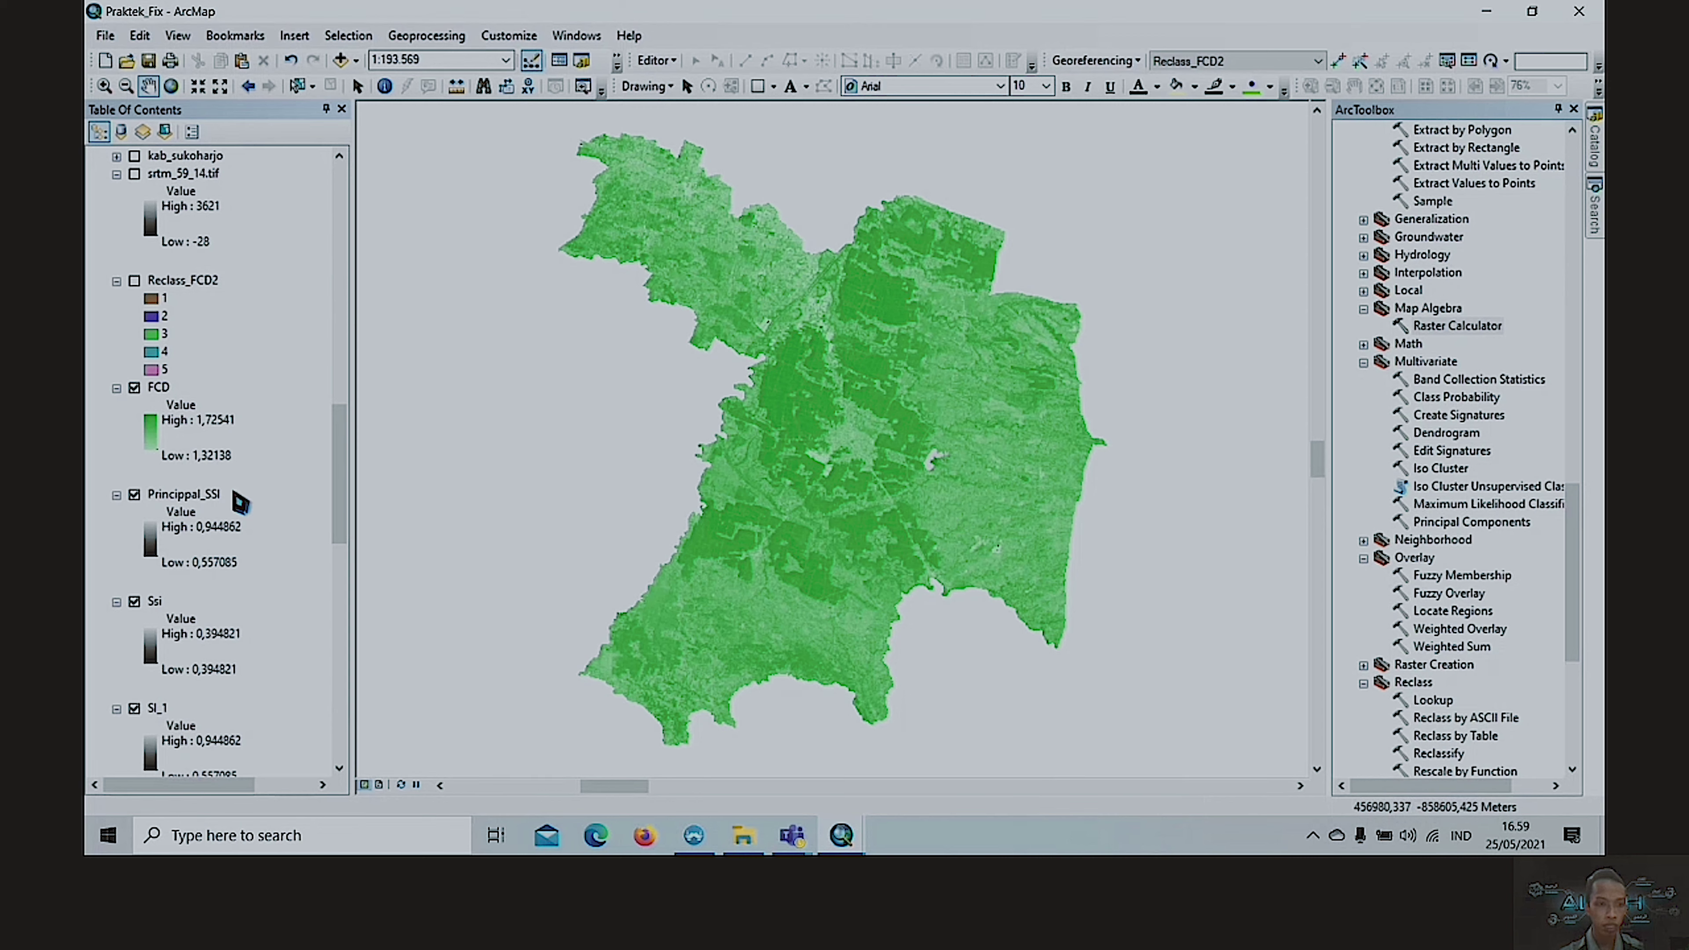
scroll(238, 480, up, 5)
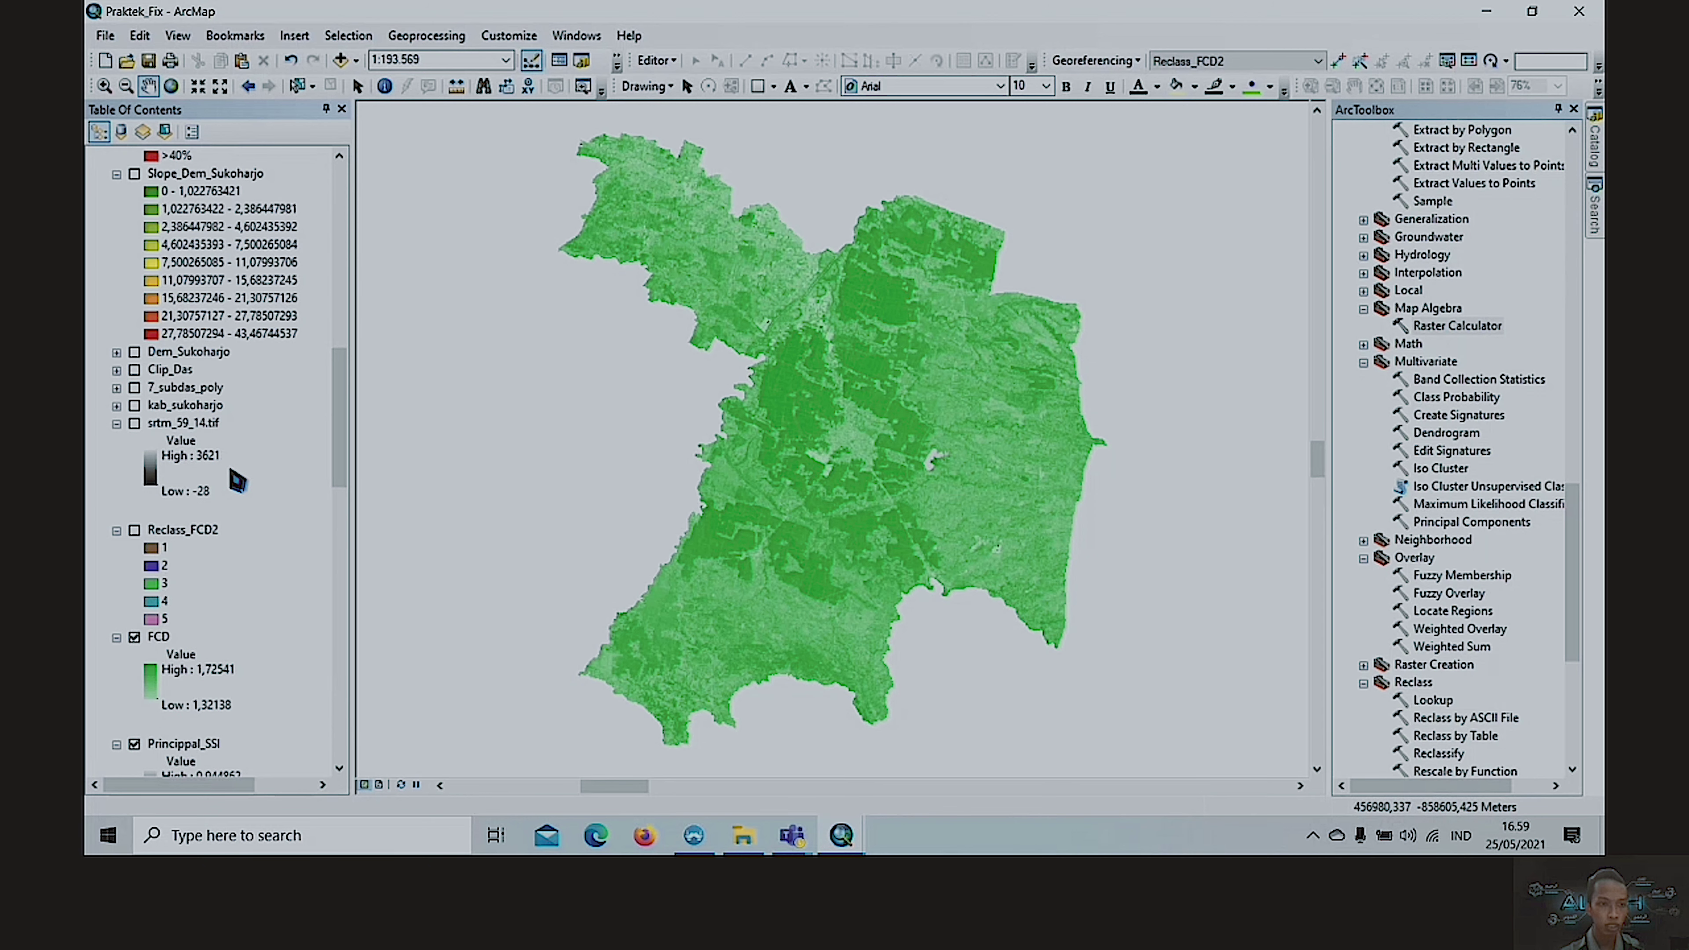
click(117, 530)
- Show the srtm_59_14.tif elevation layer and zoom the map to its full extent
click(134, 423)
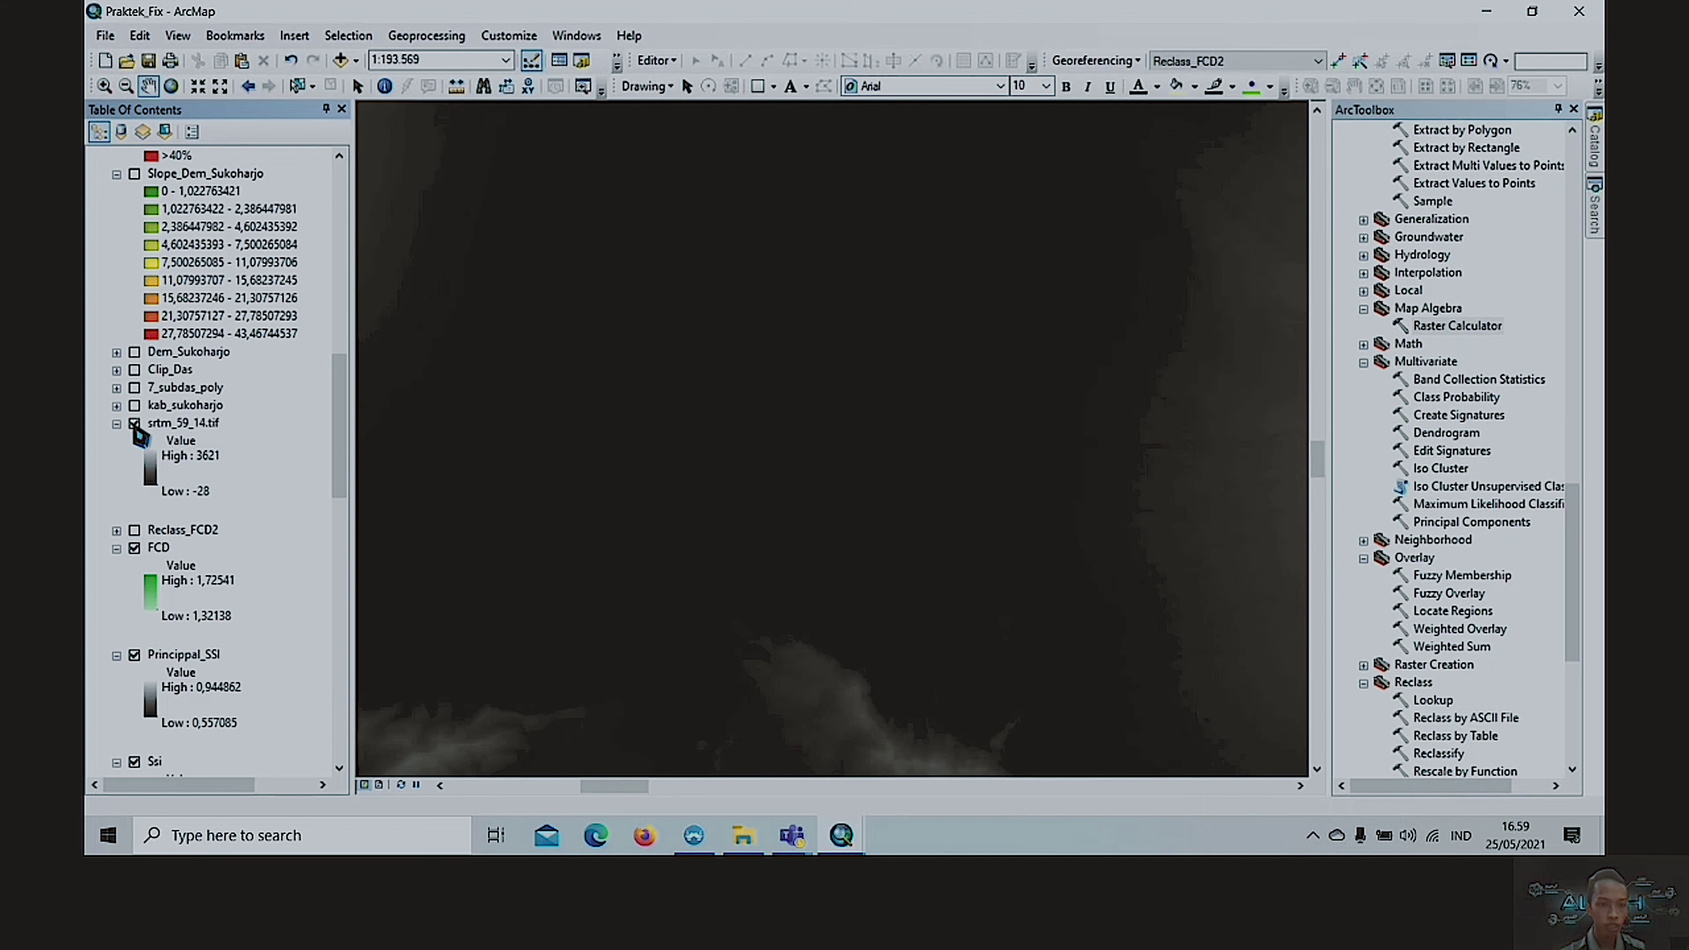
right_click(166, 426)
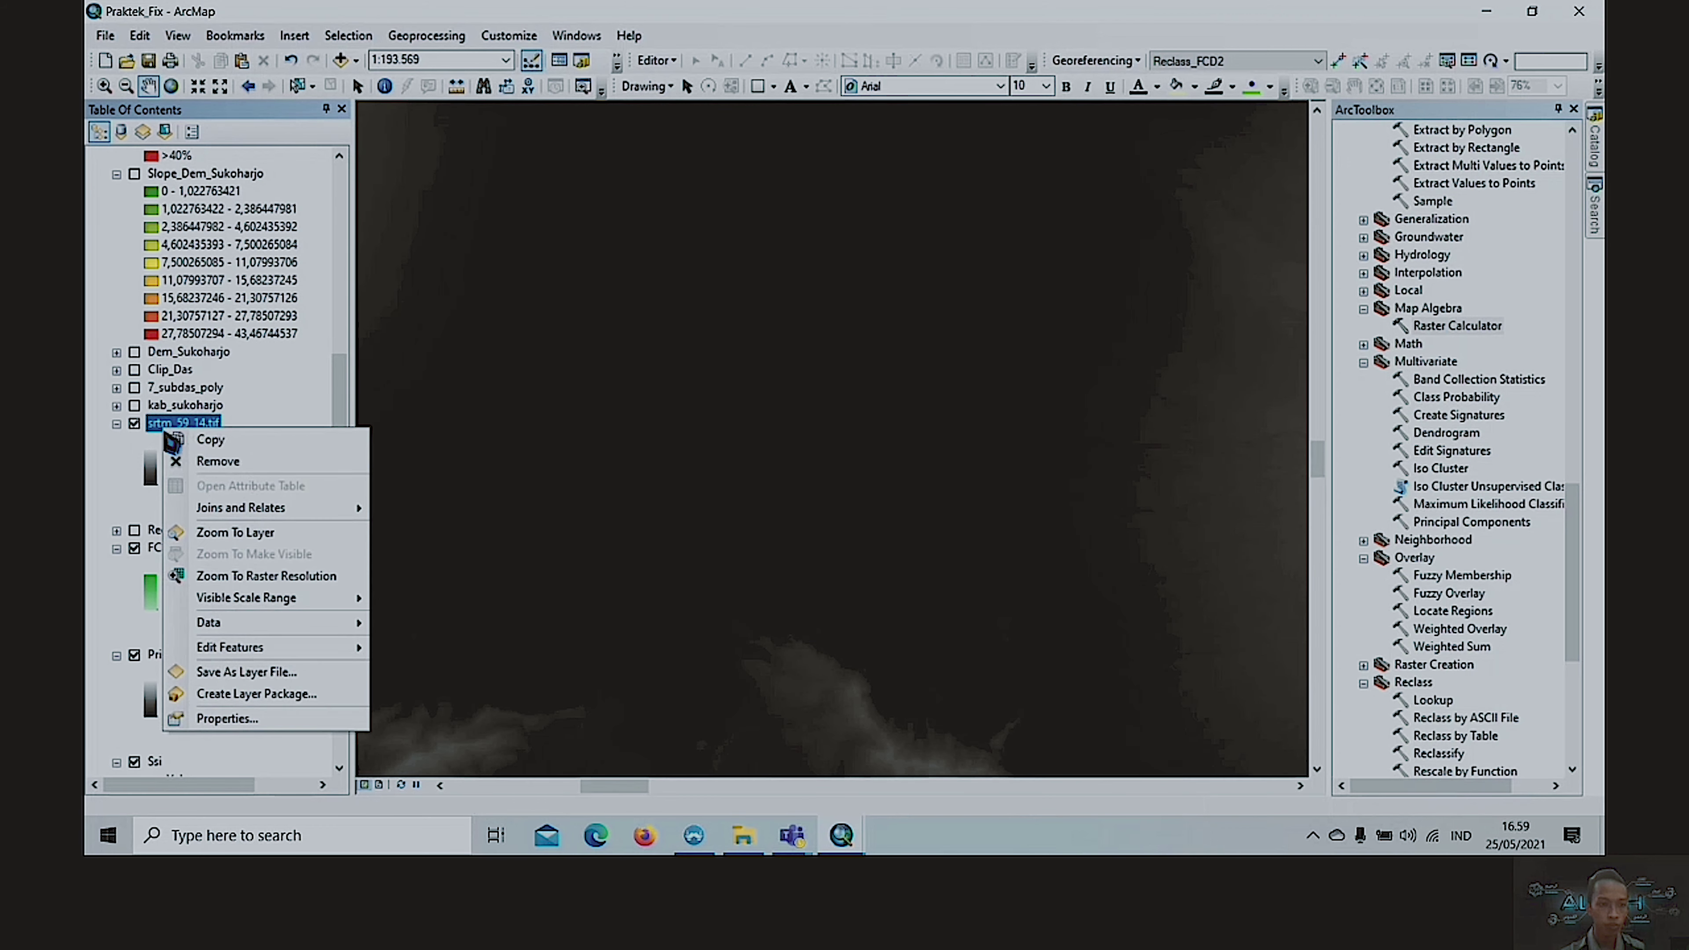
click(216, 532)
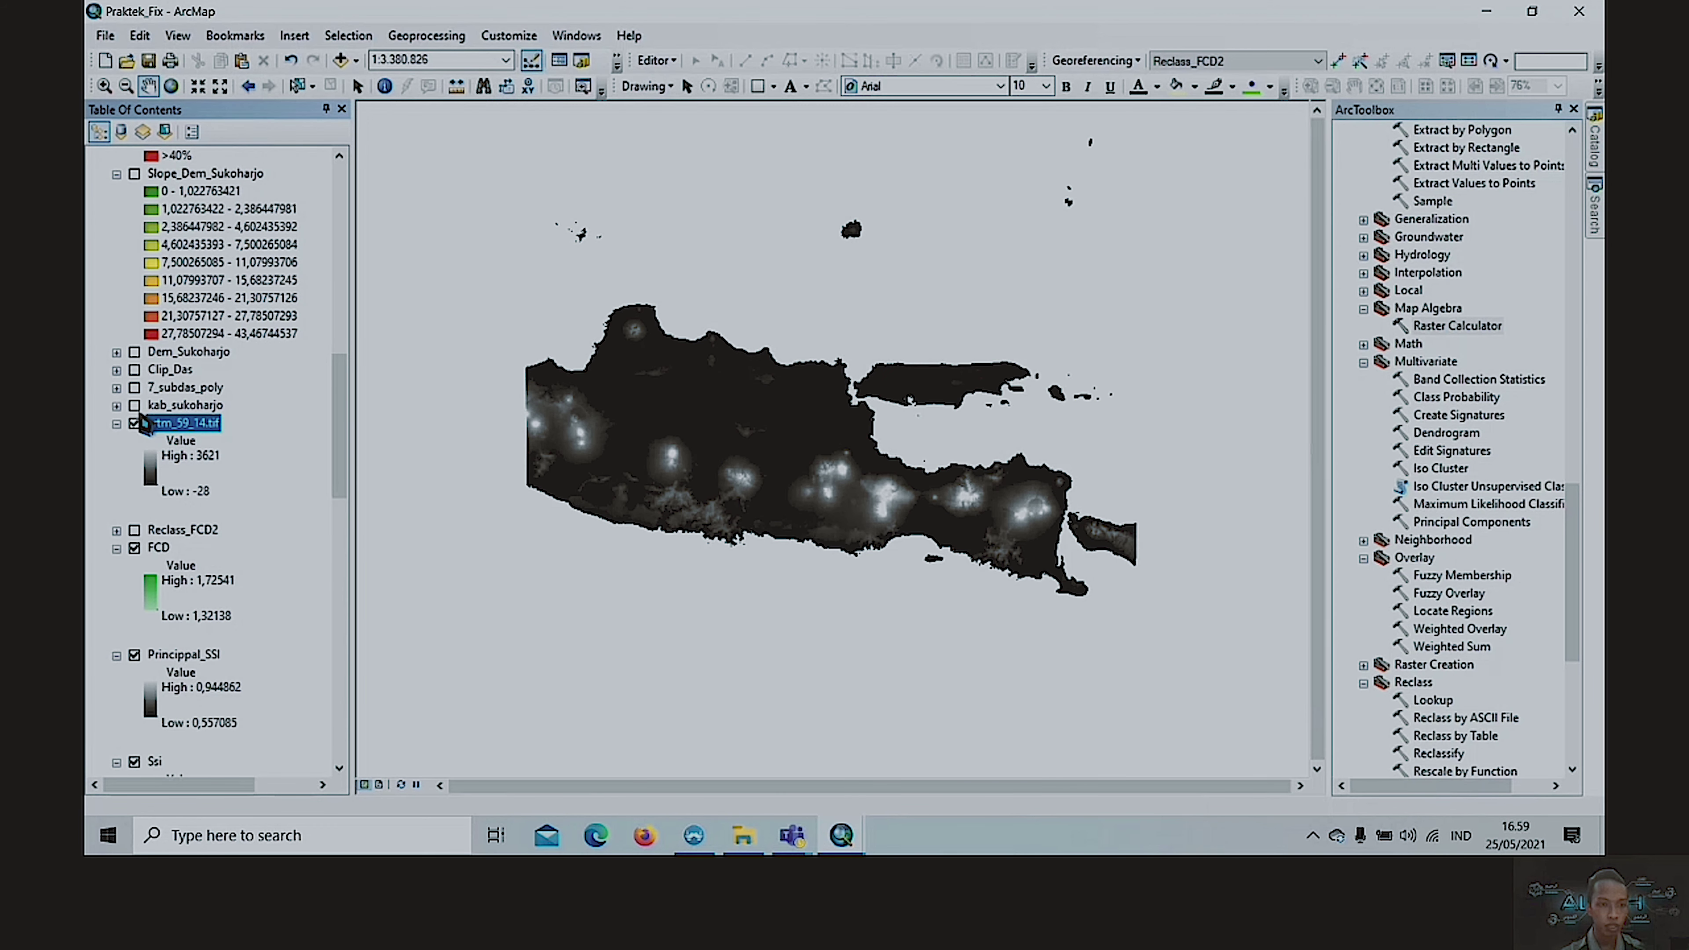
- Move the 7_subdas_poly layer below kab_sukoharjo in the layer order and show it over the elevation raster
click(184, 387)
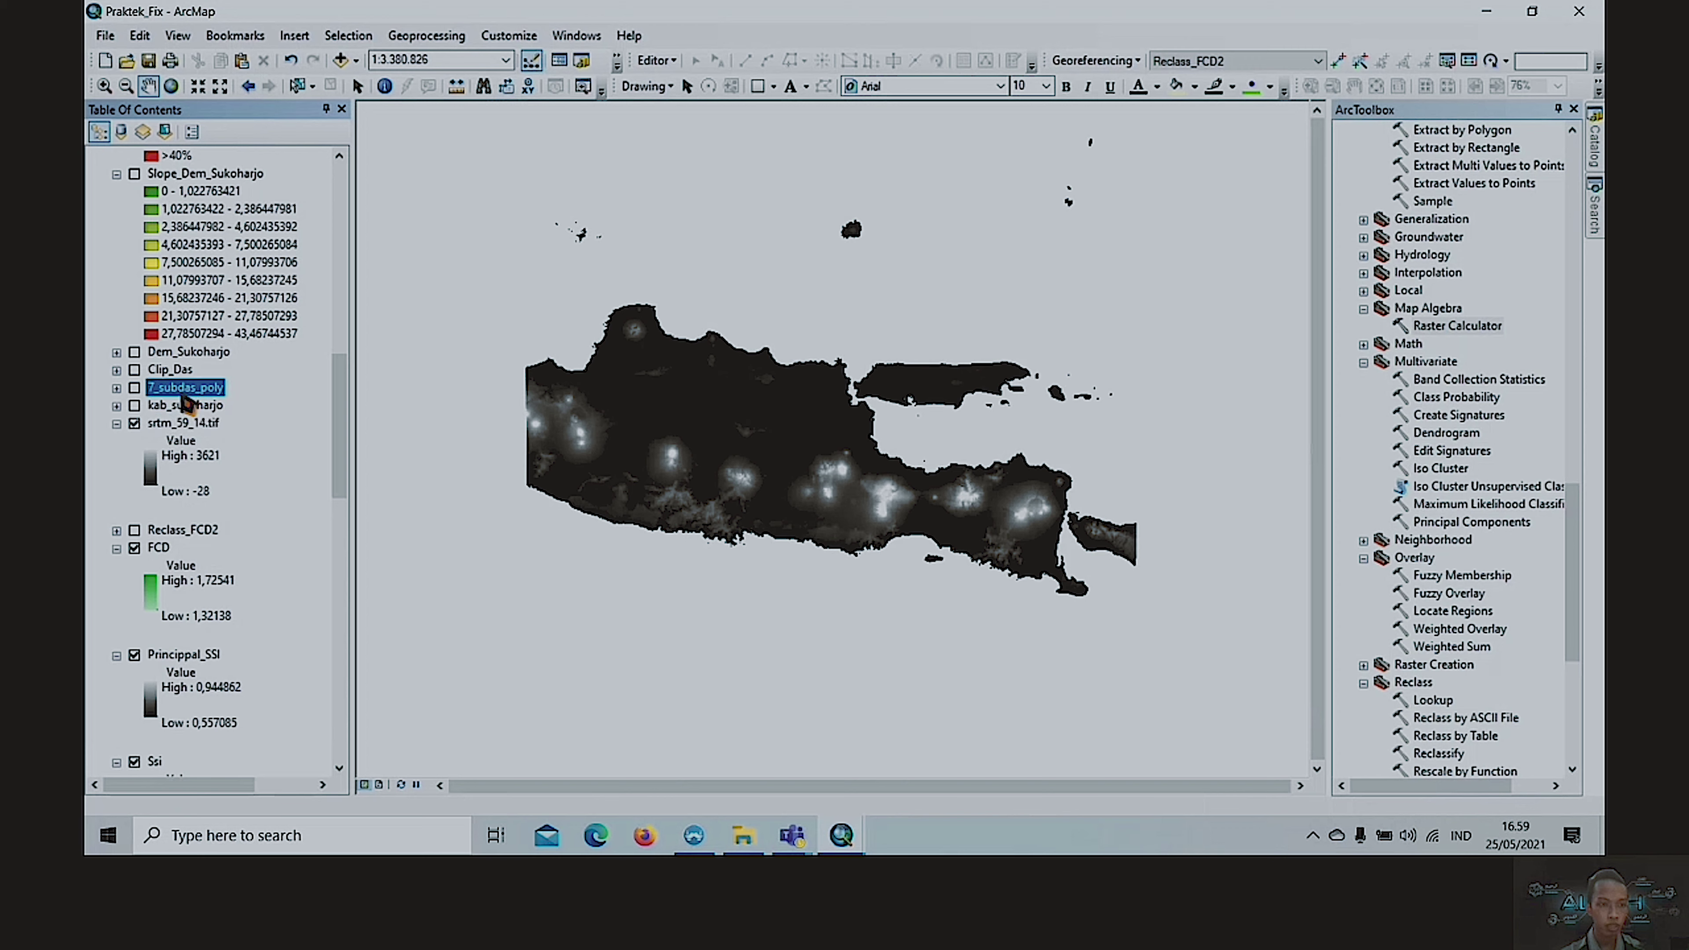
drag(185, 387, 192, 409)
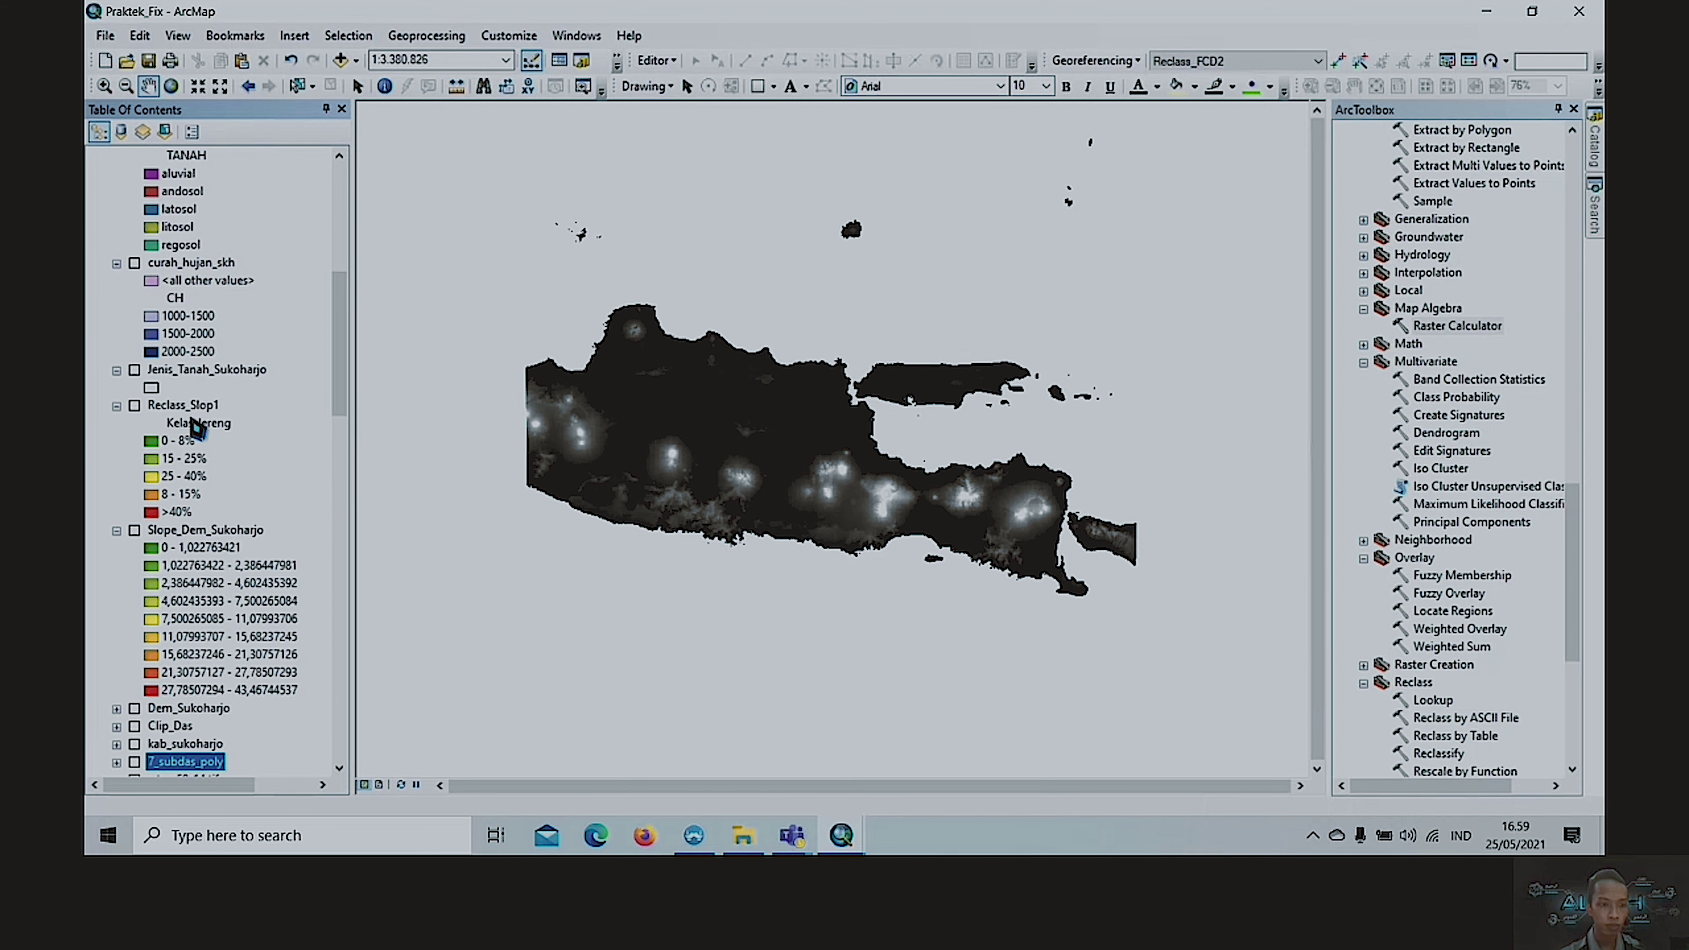
scroll(212, 470, down, 9)
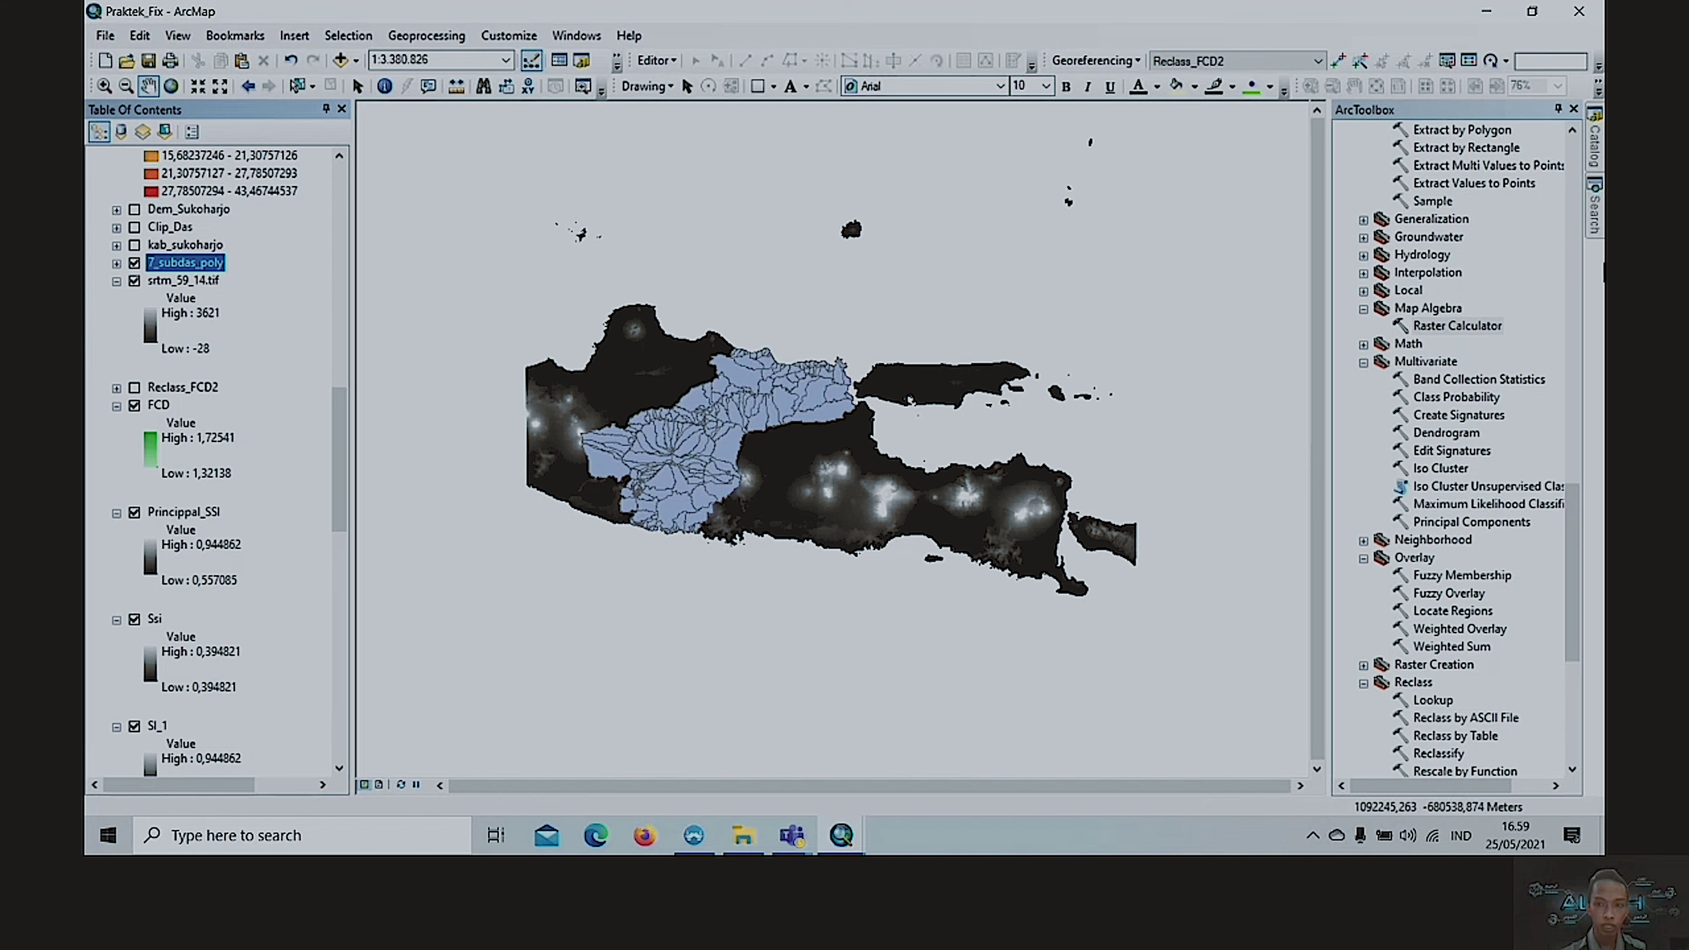
- Open Extract by Mask with srtm_59_14.tif as the input raster and kab_sukoharjo as the mask
scroll(1483, 415, up, 9)
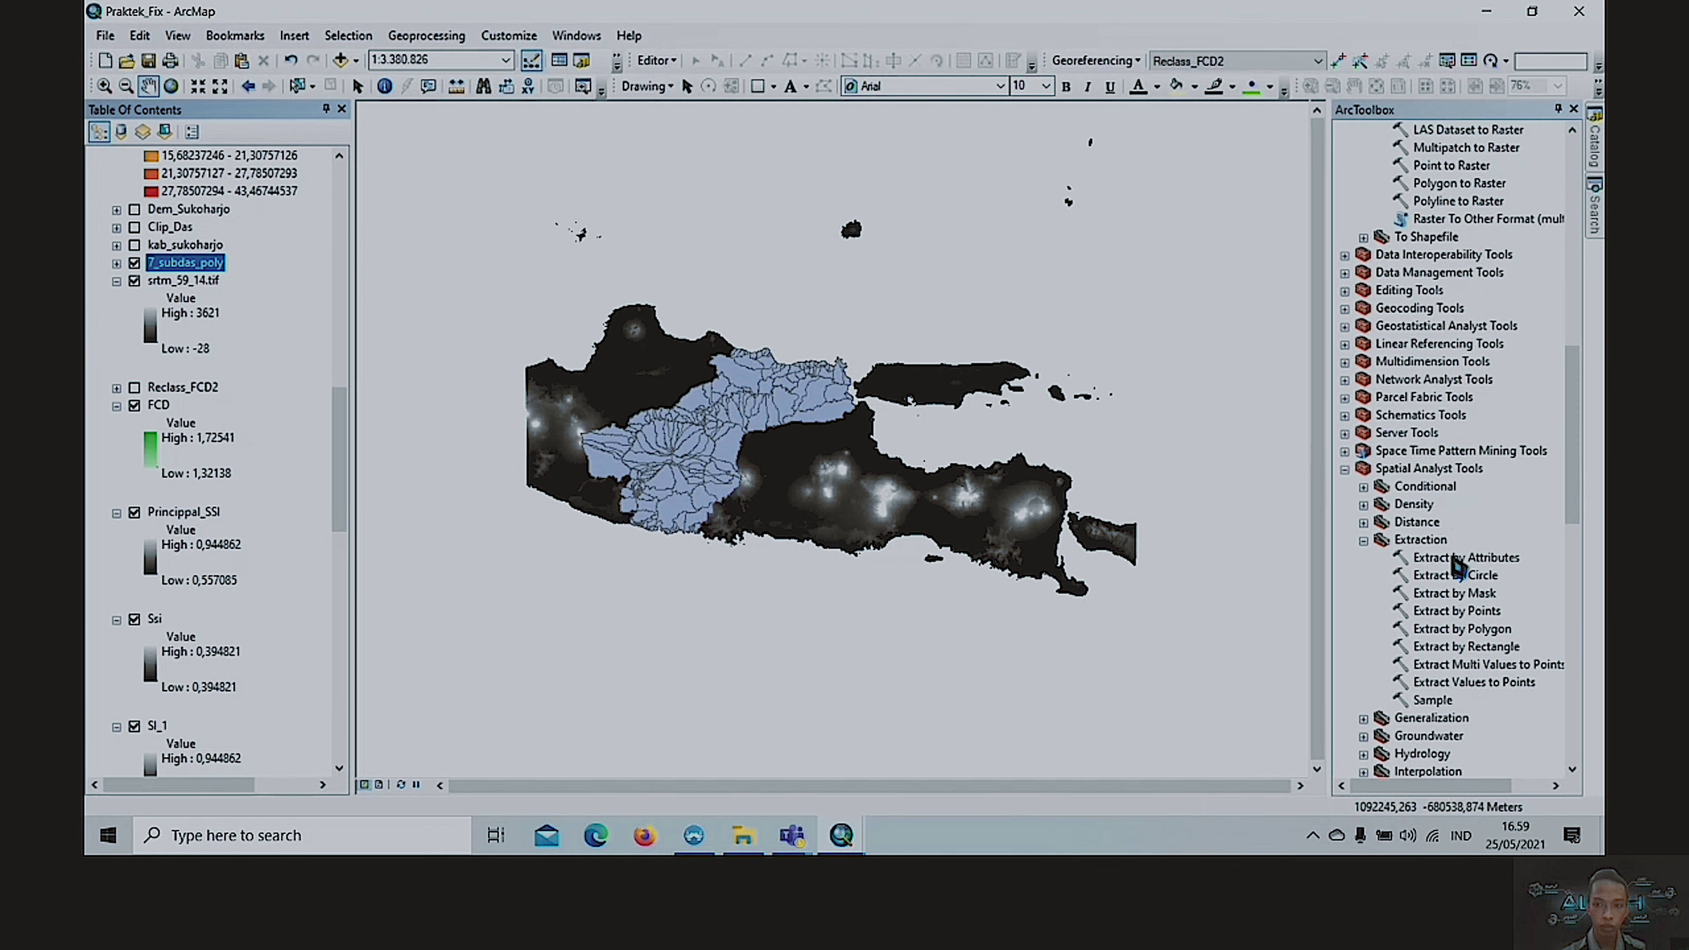
double_click(1453, 594)
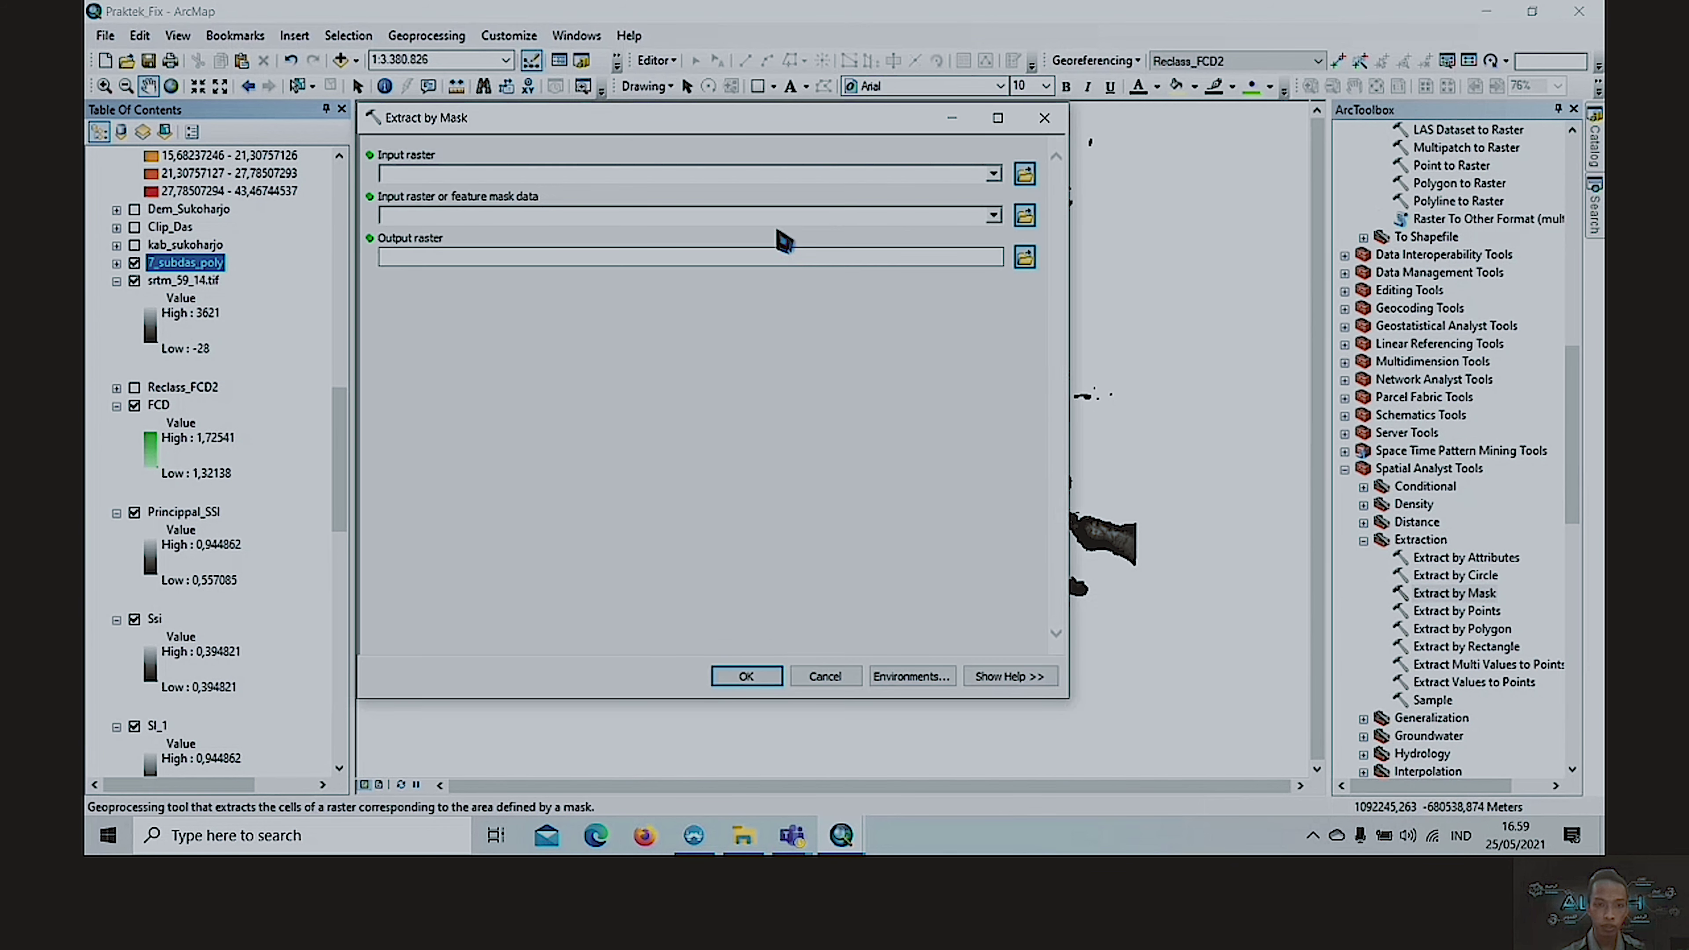
click(993, 174)
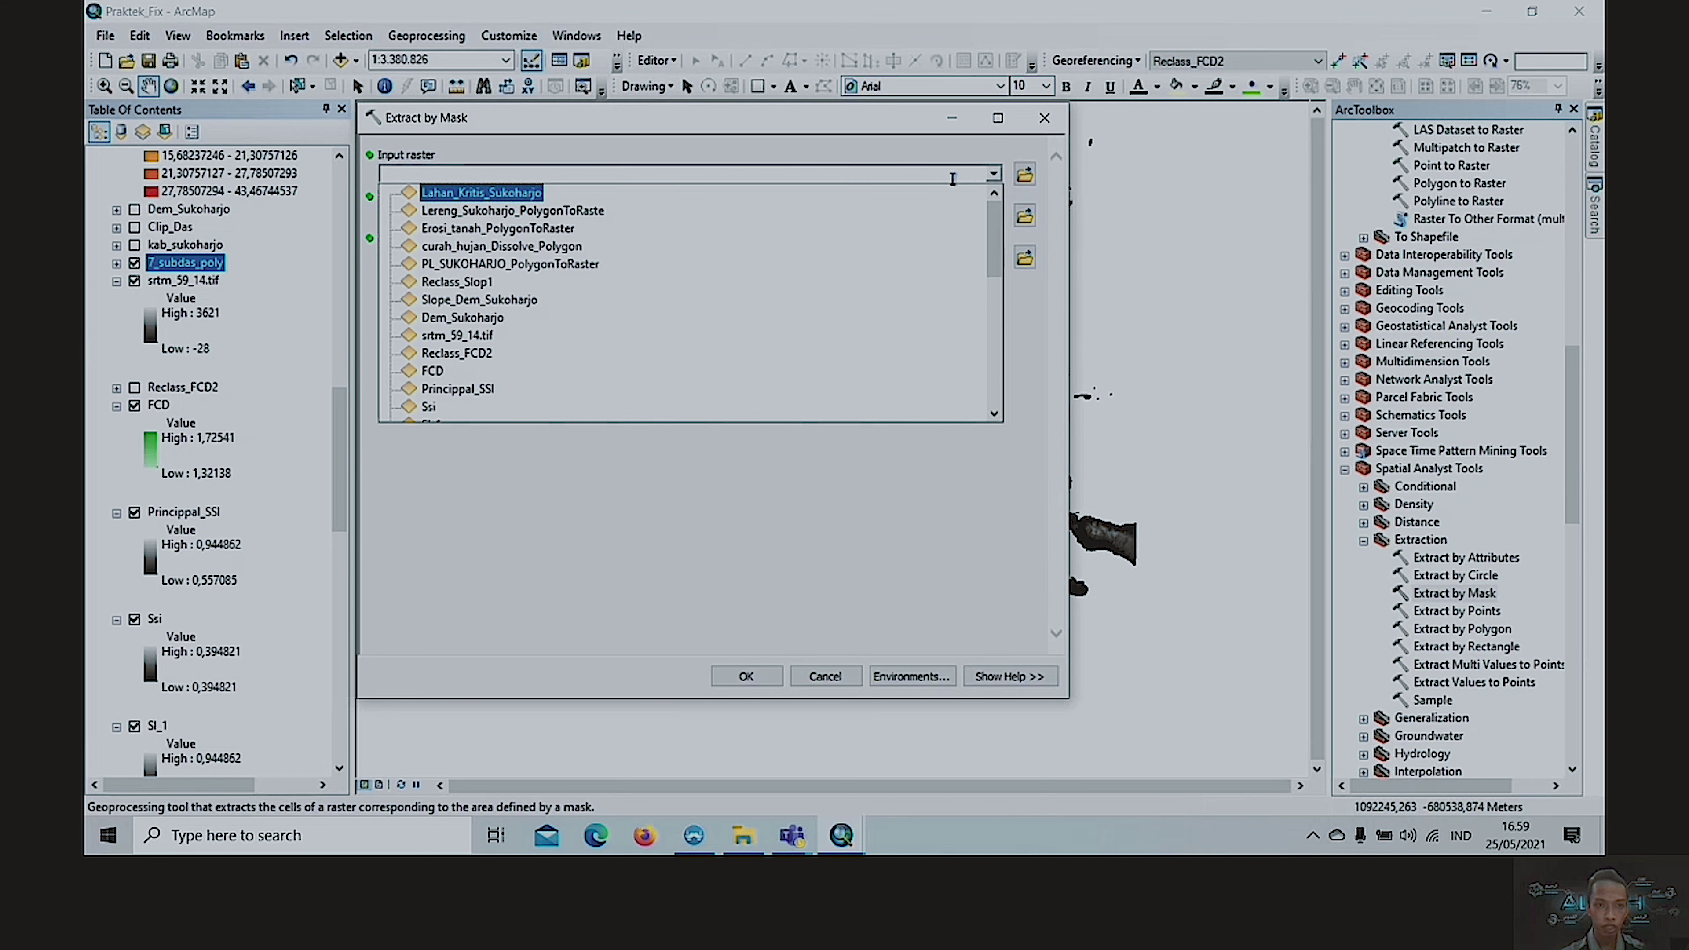
click(488, 337)
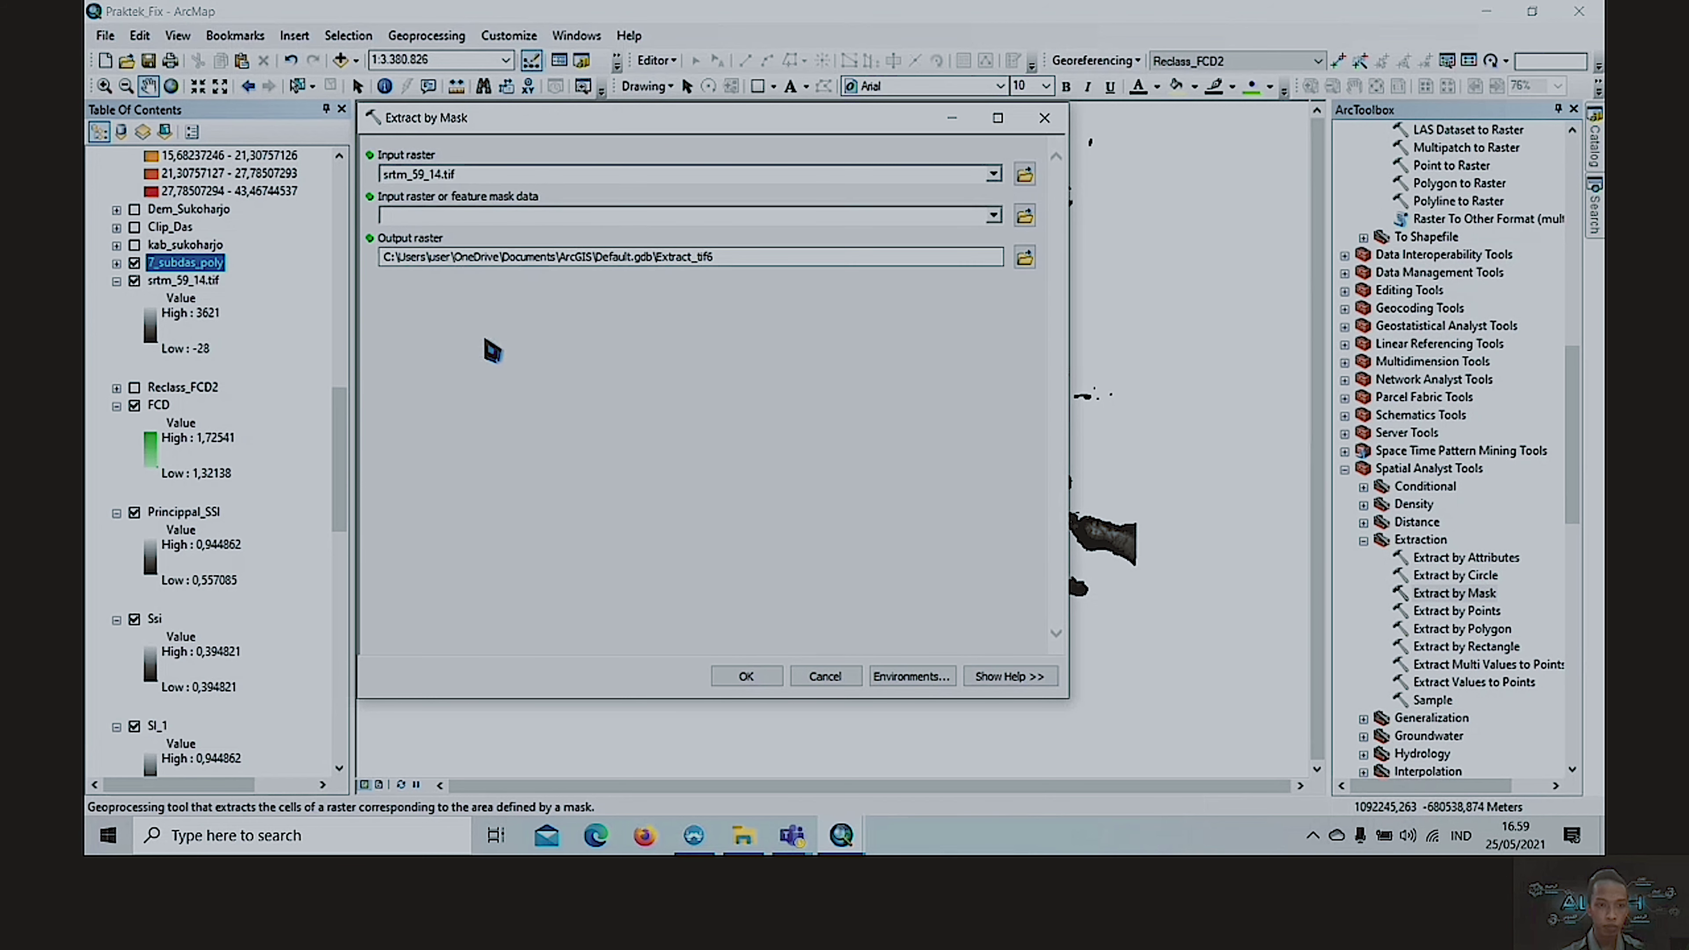
click(993, 215)
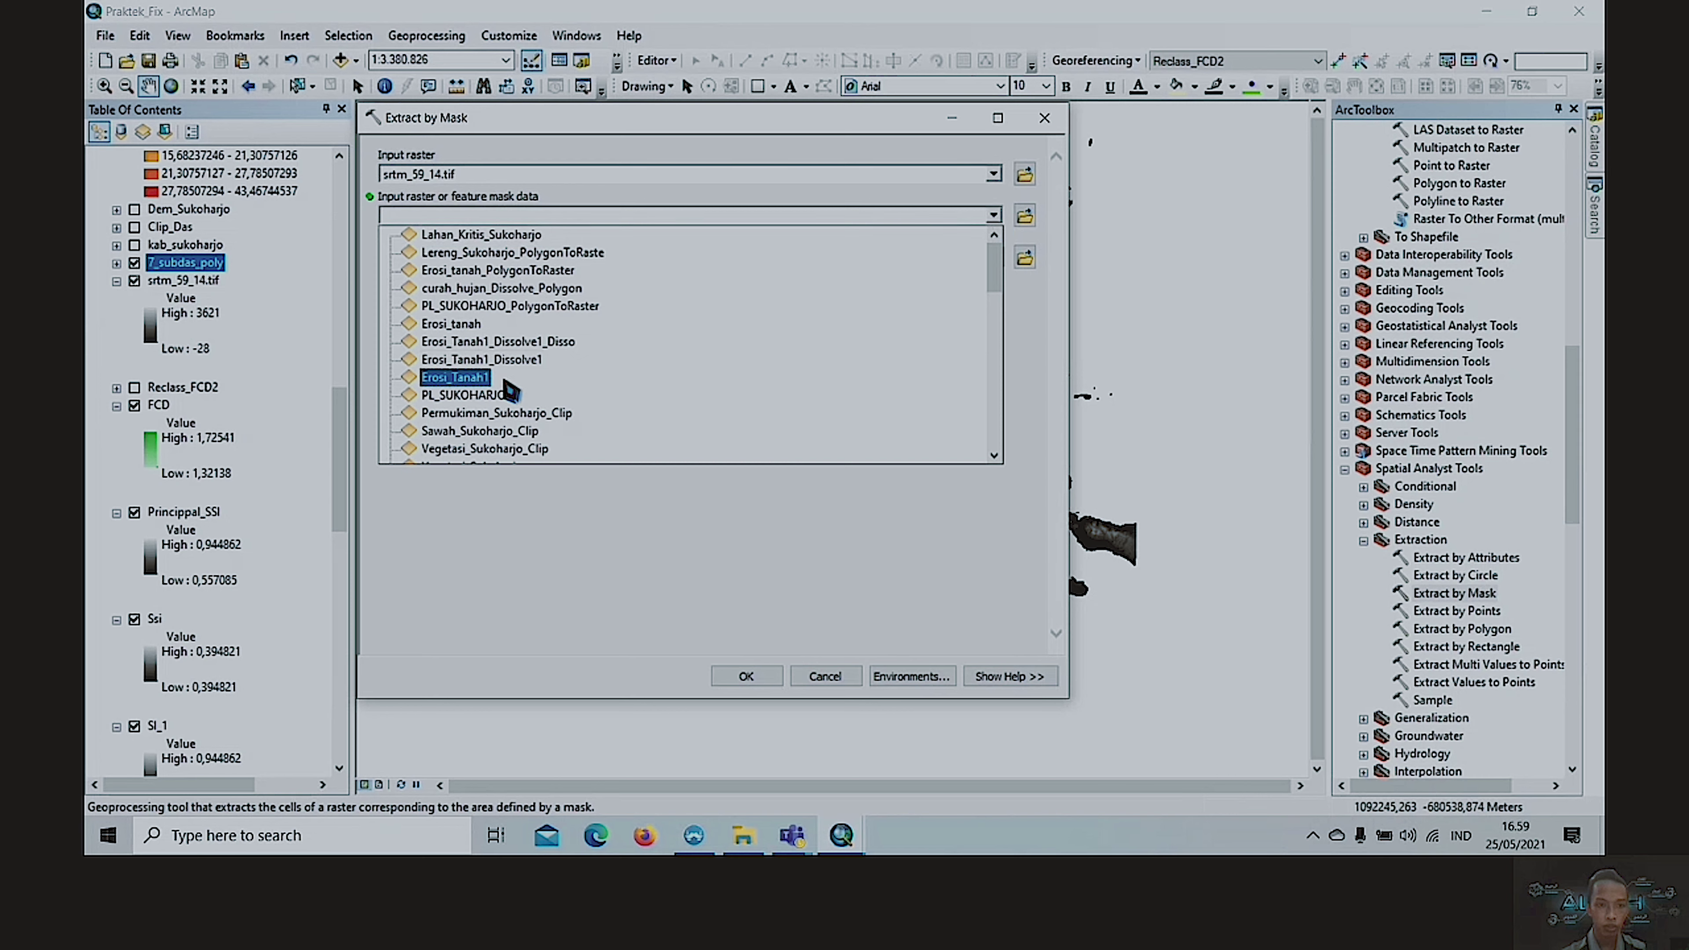
scroll(512, 389, down, 4)
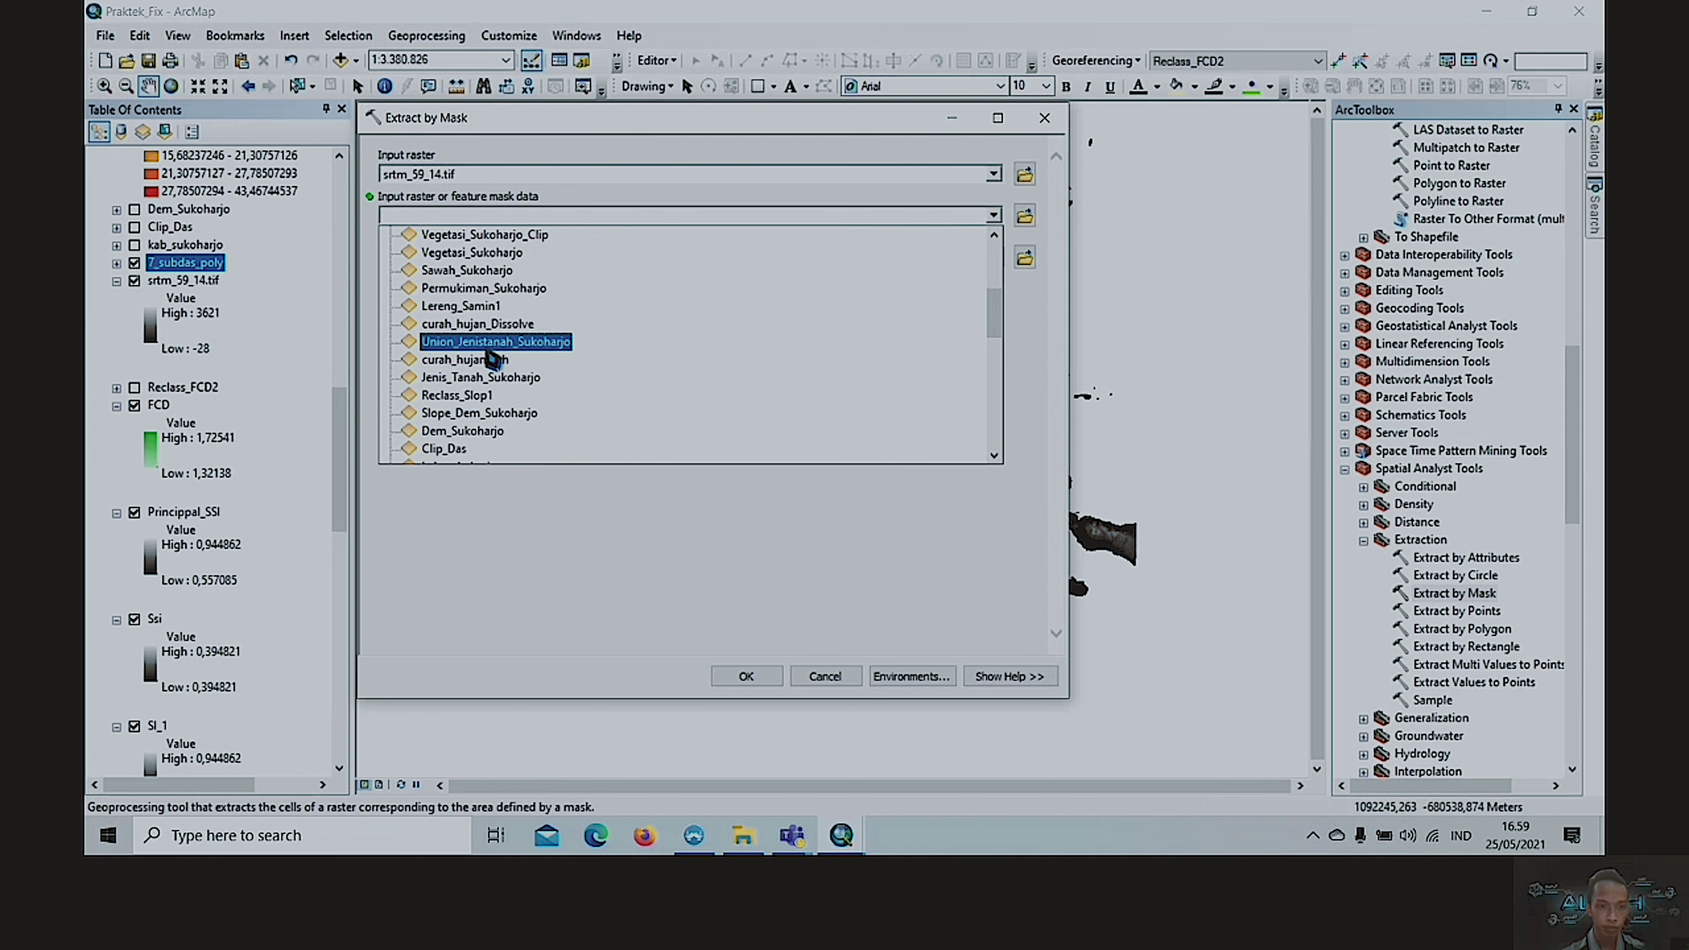
scroll(477, 320, down, 4)
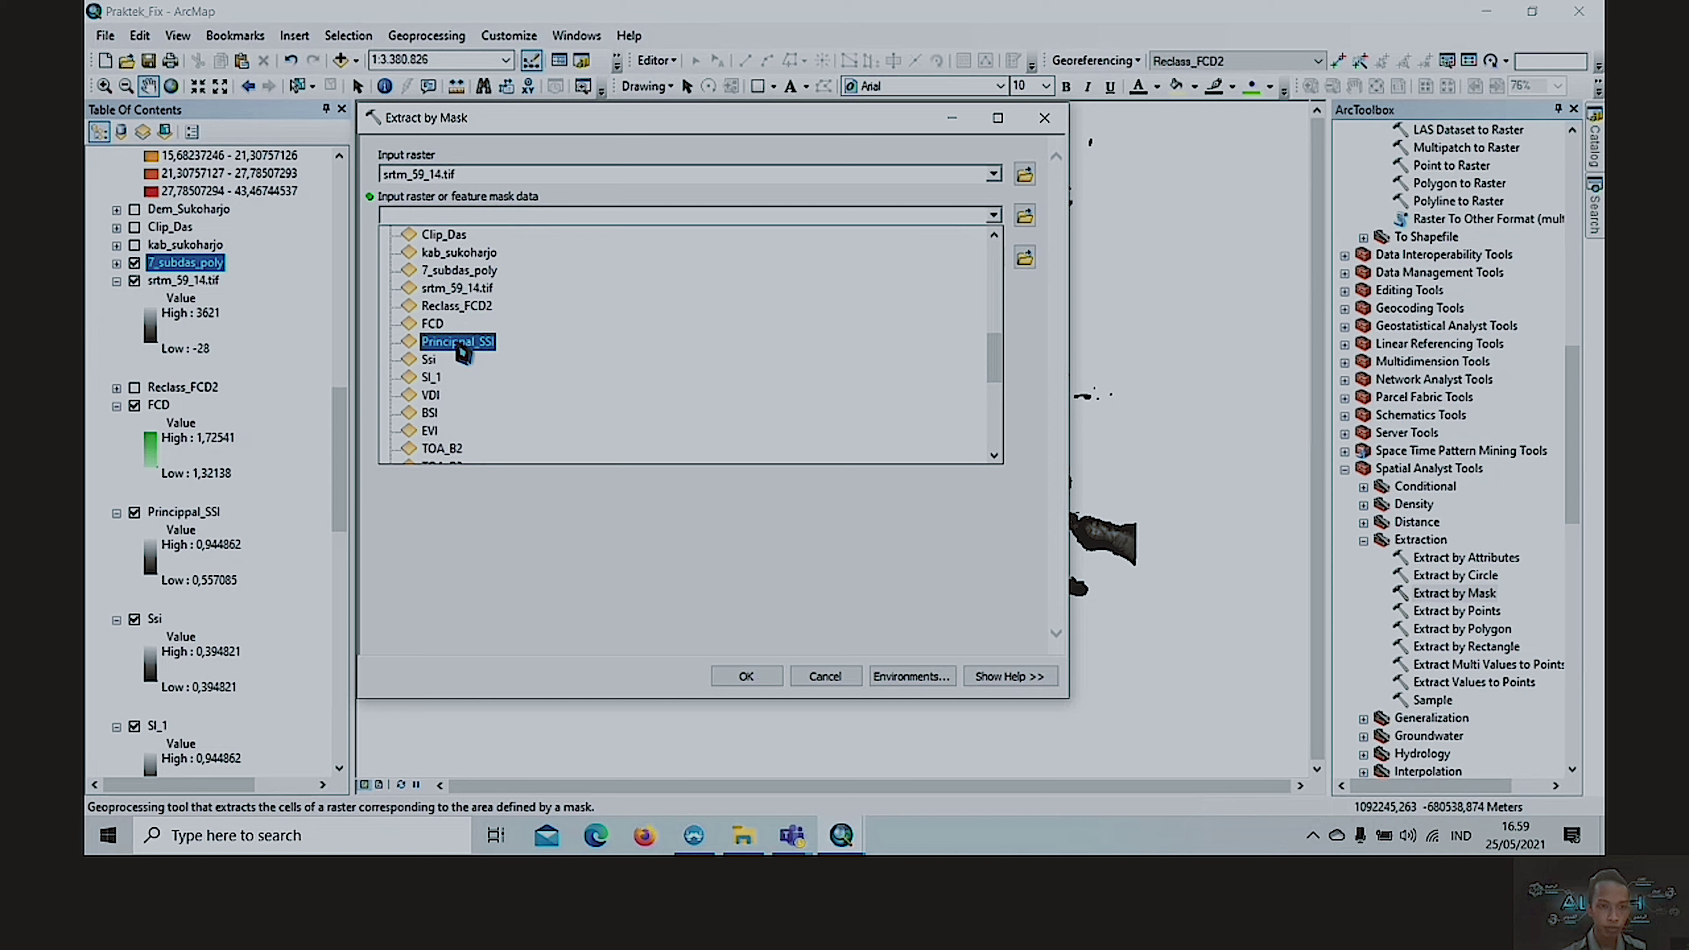
click(459, 253)
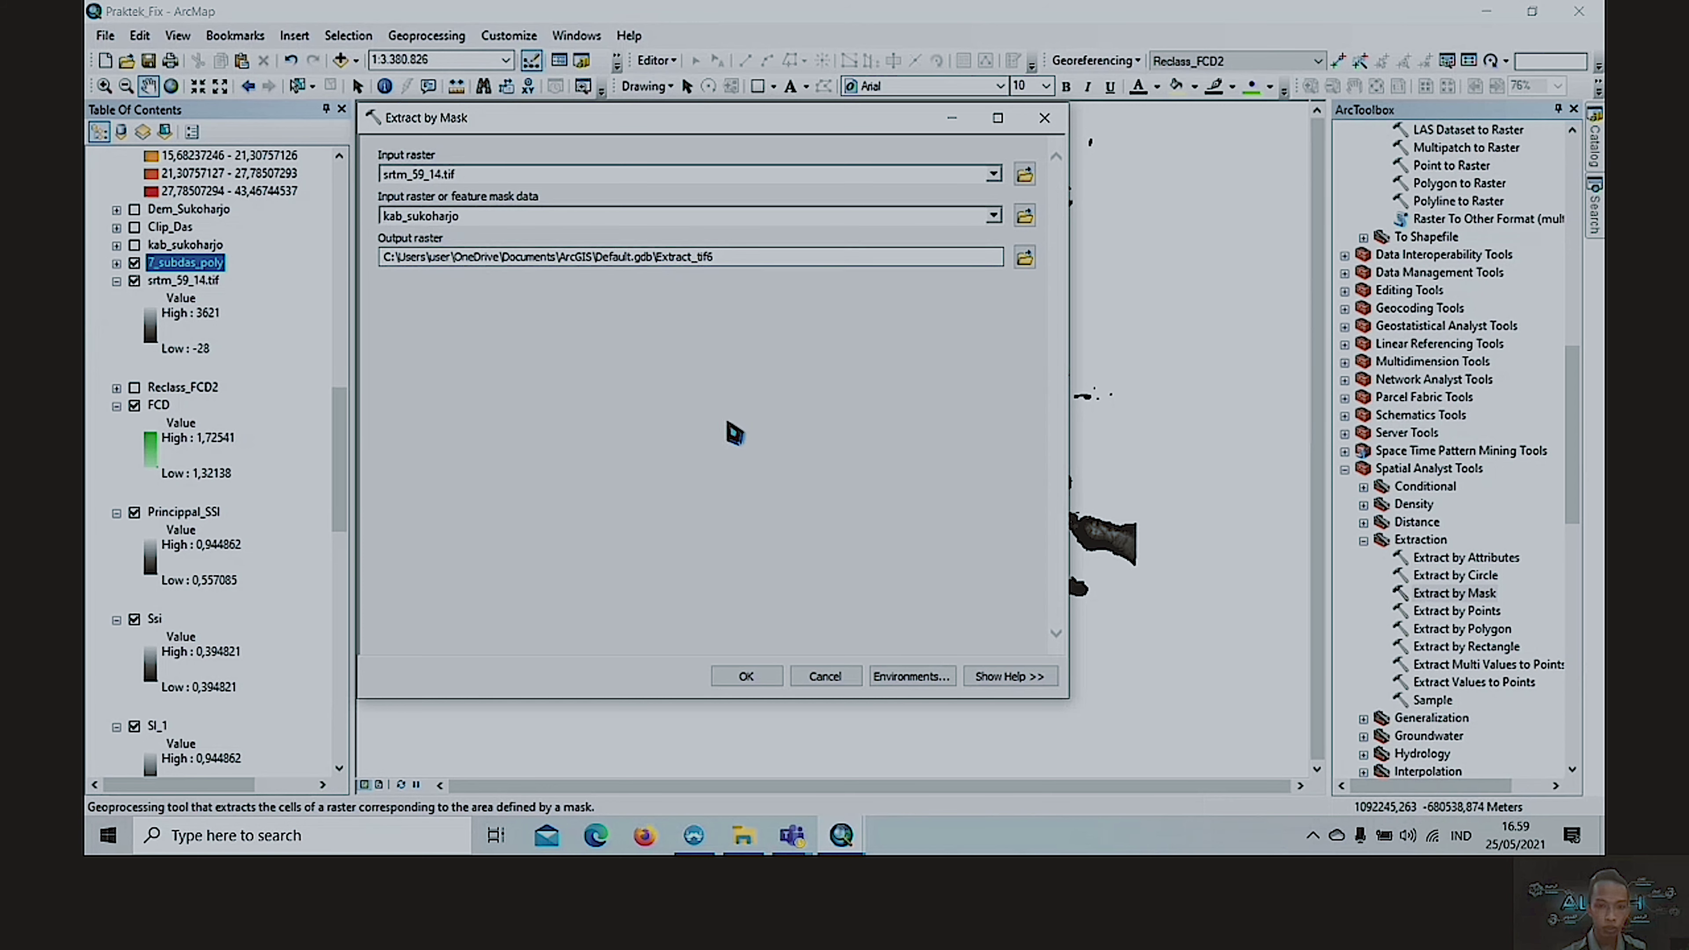
- Set the Extract by Mask output coordinate system to match the srtm_59_14.tif layer, and close the tool without running it
click(930, 677)
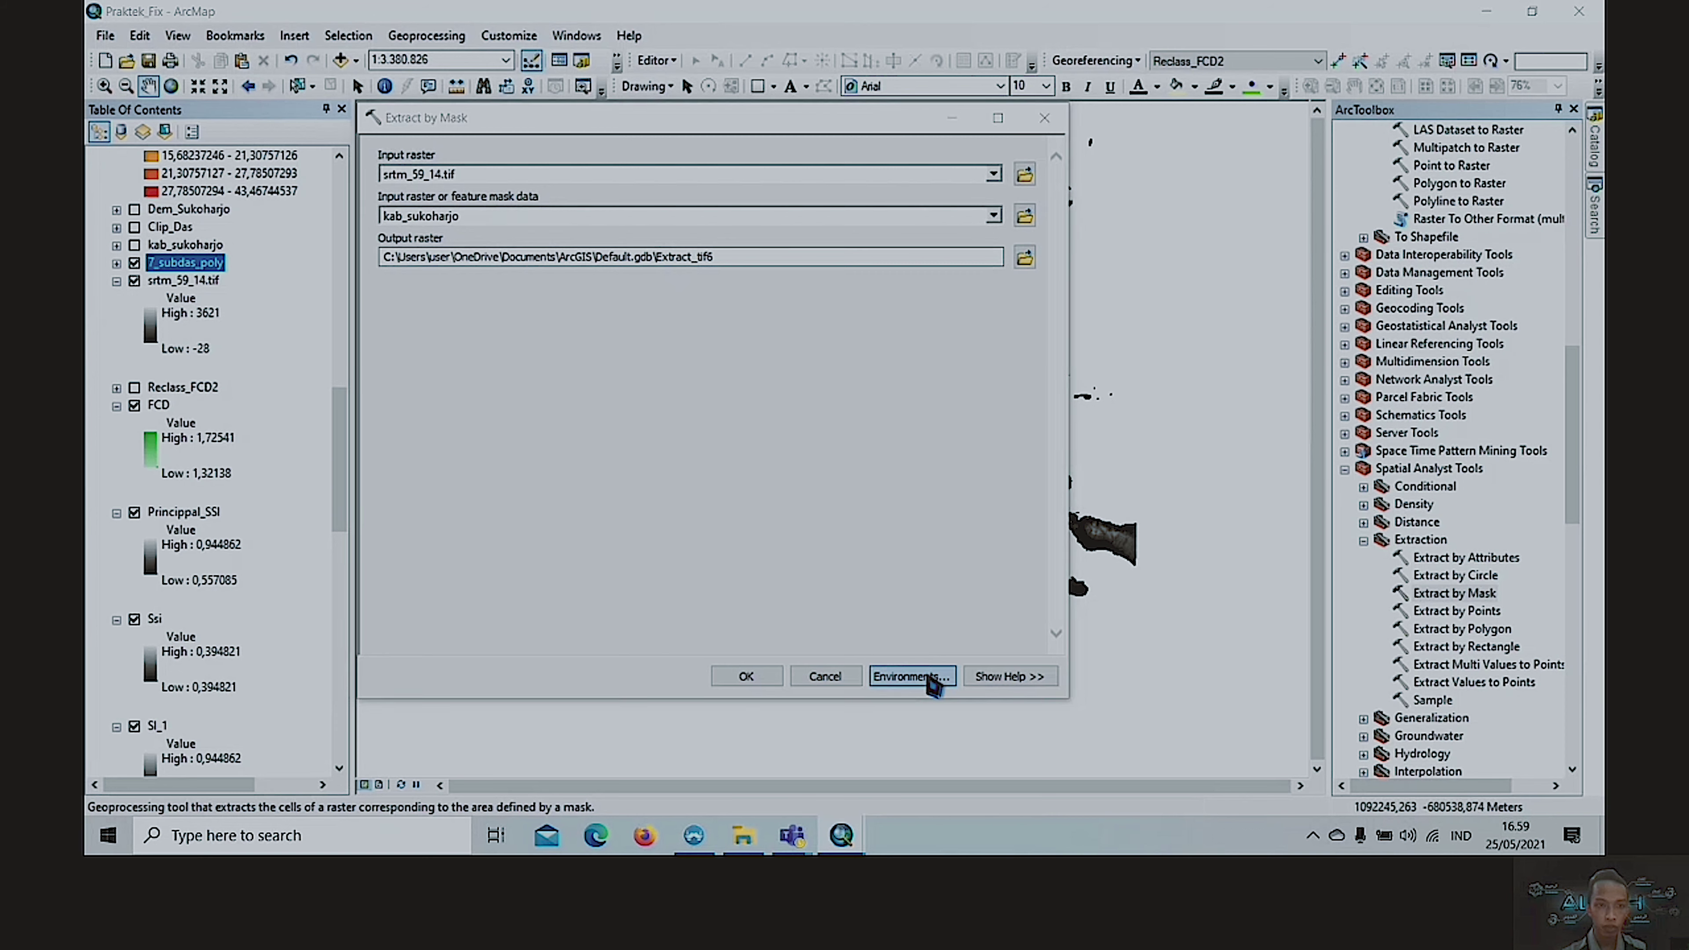
click(432, 178)
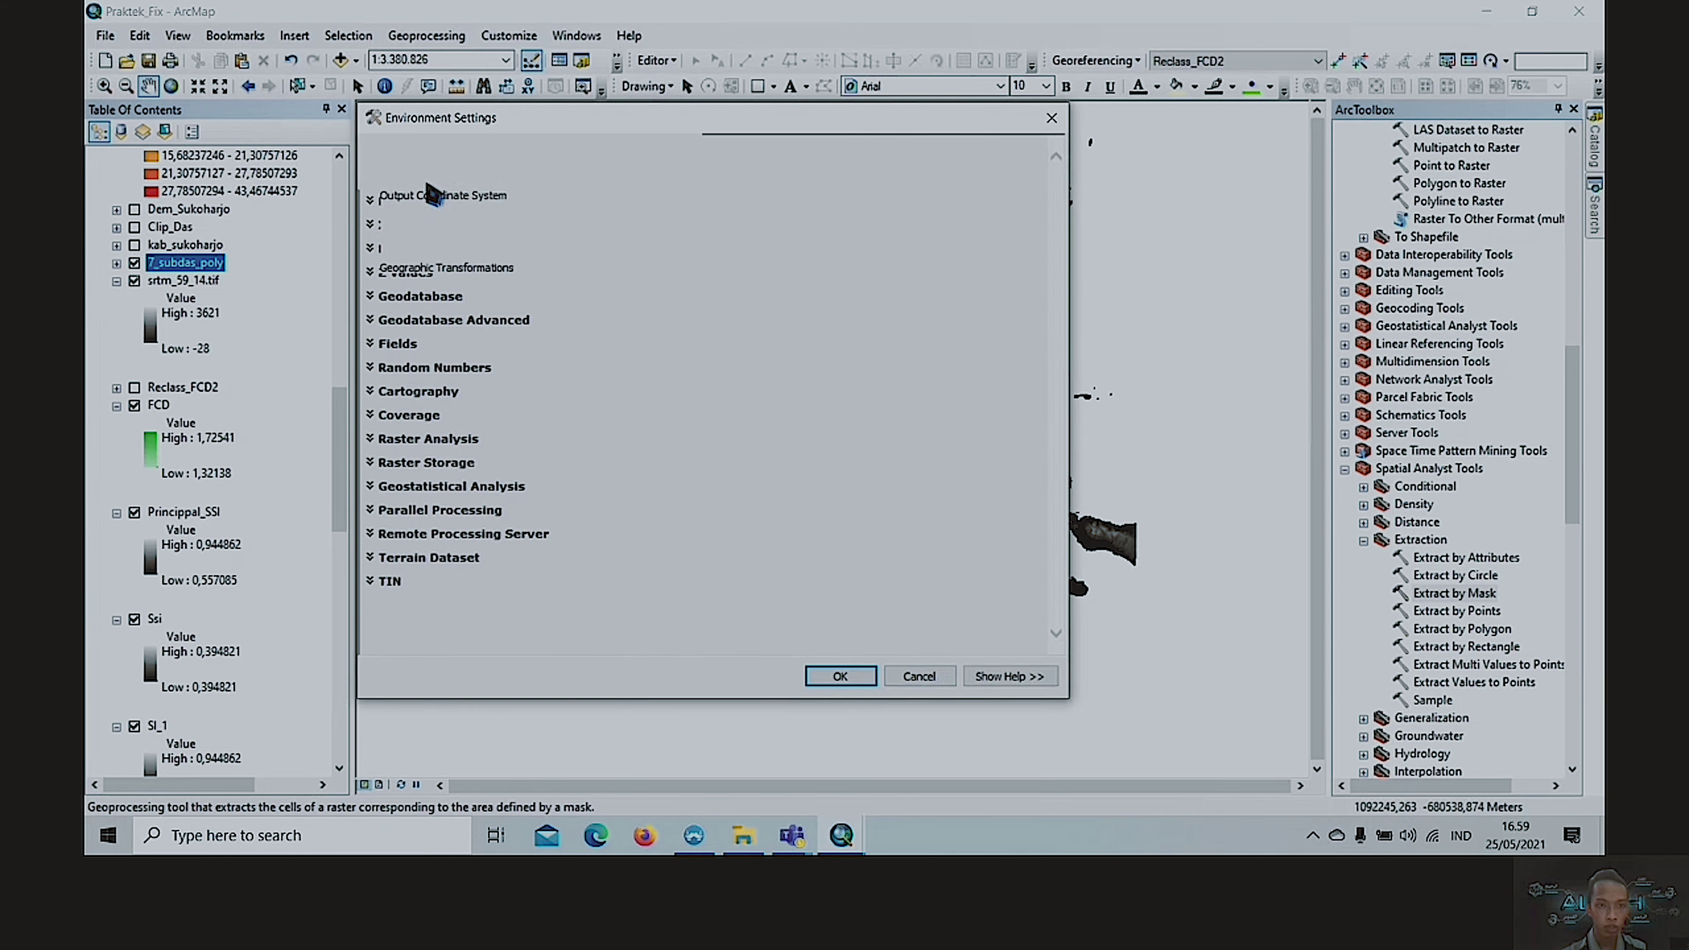
click(756, 217)
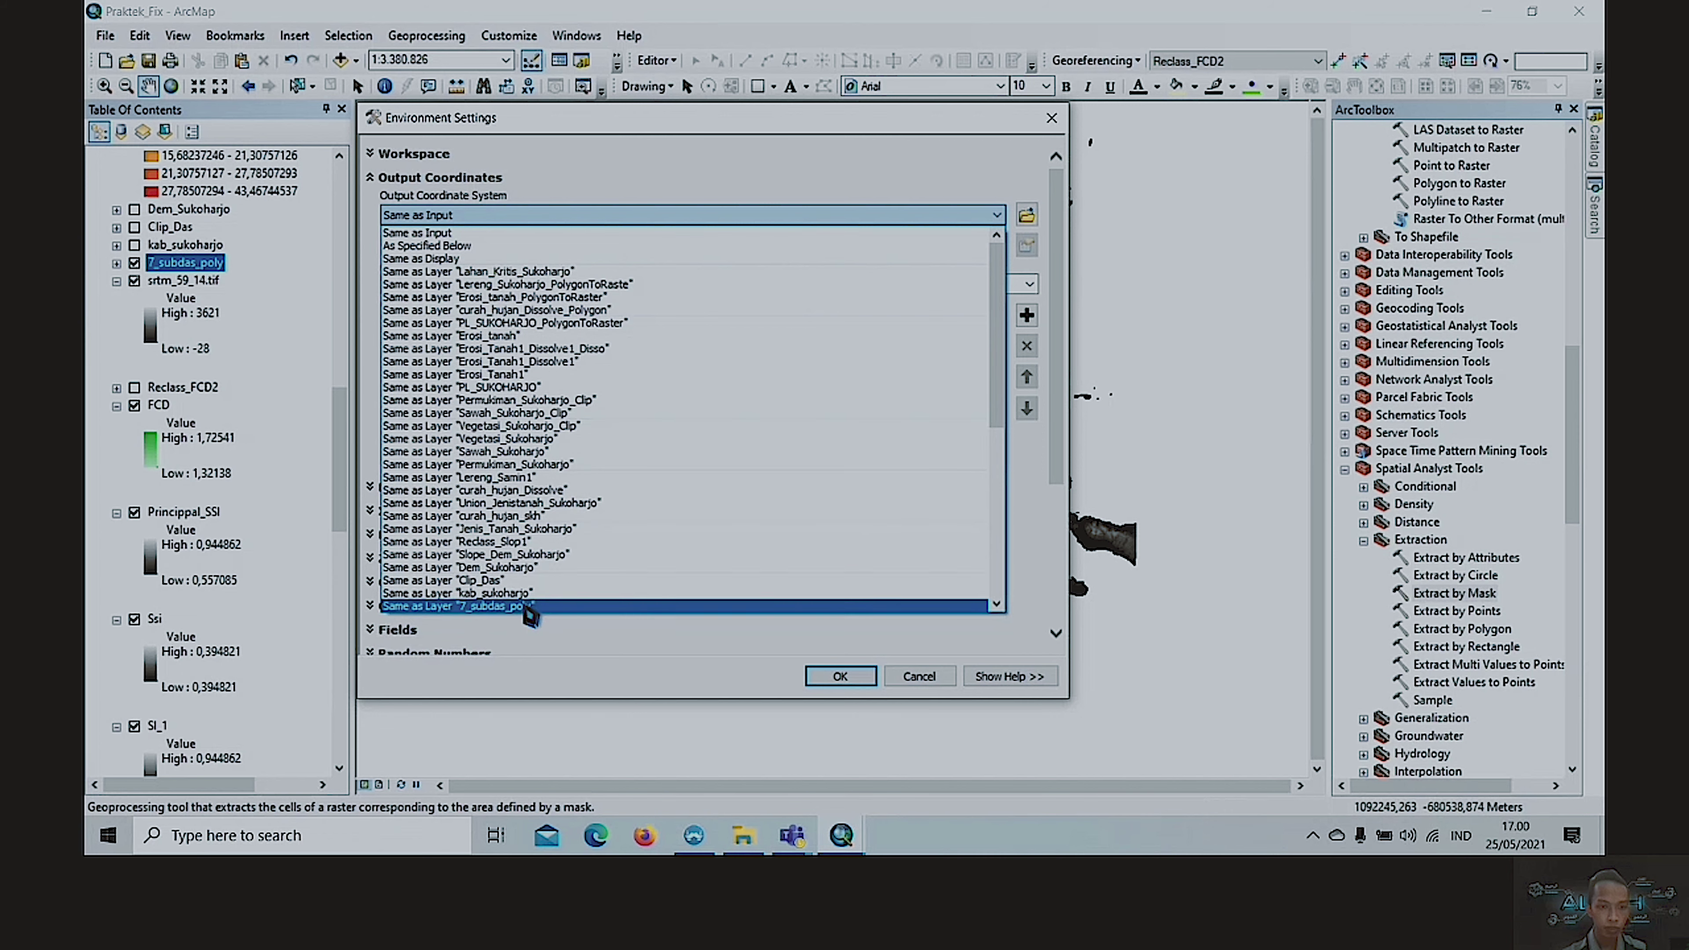
scroll(522, 579, down, 5)
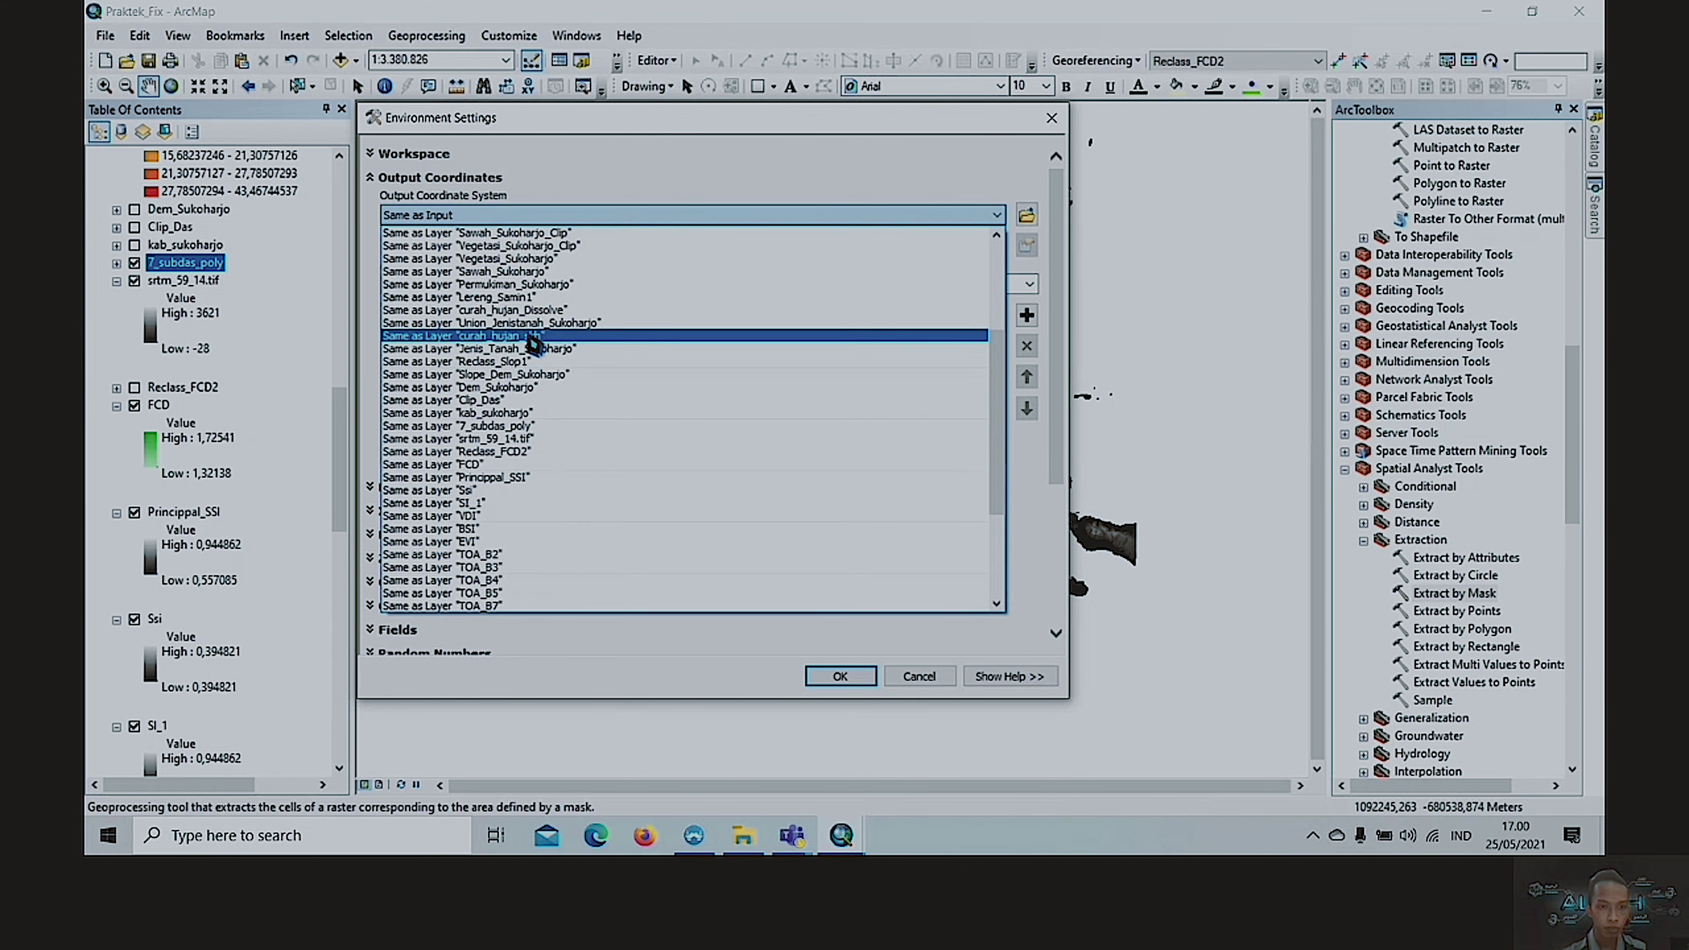
click(547, 438)
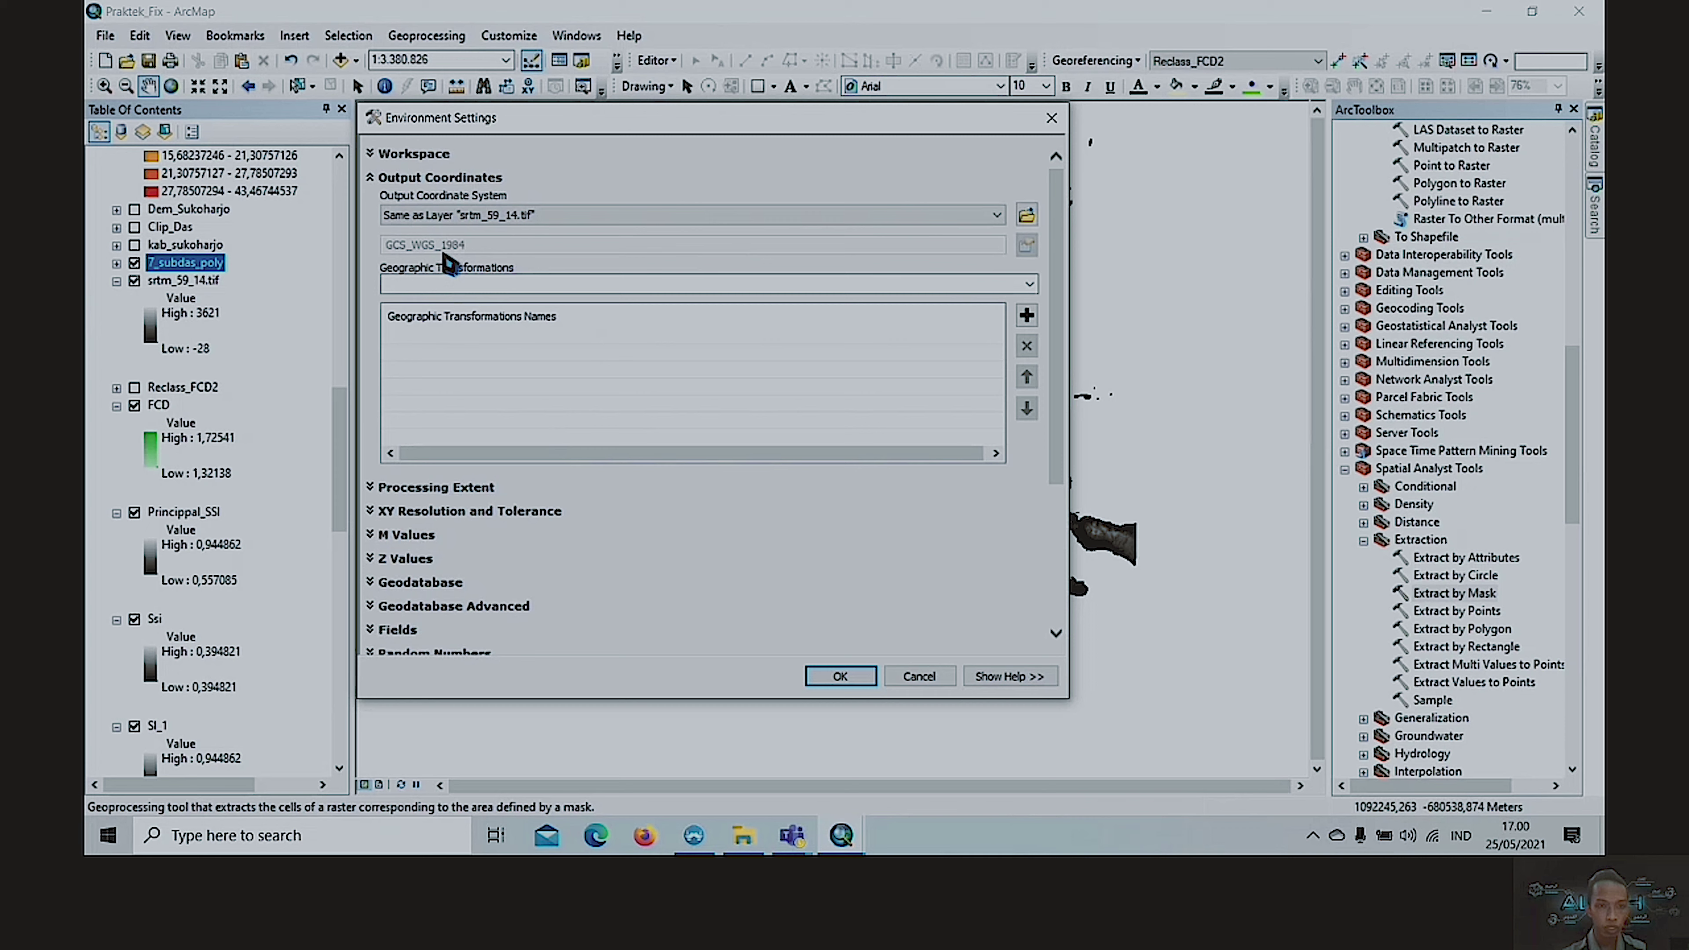
click(839, 675)
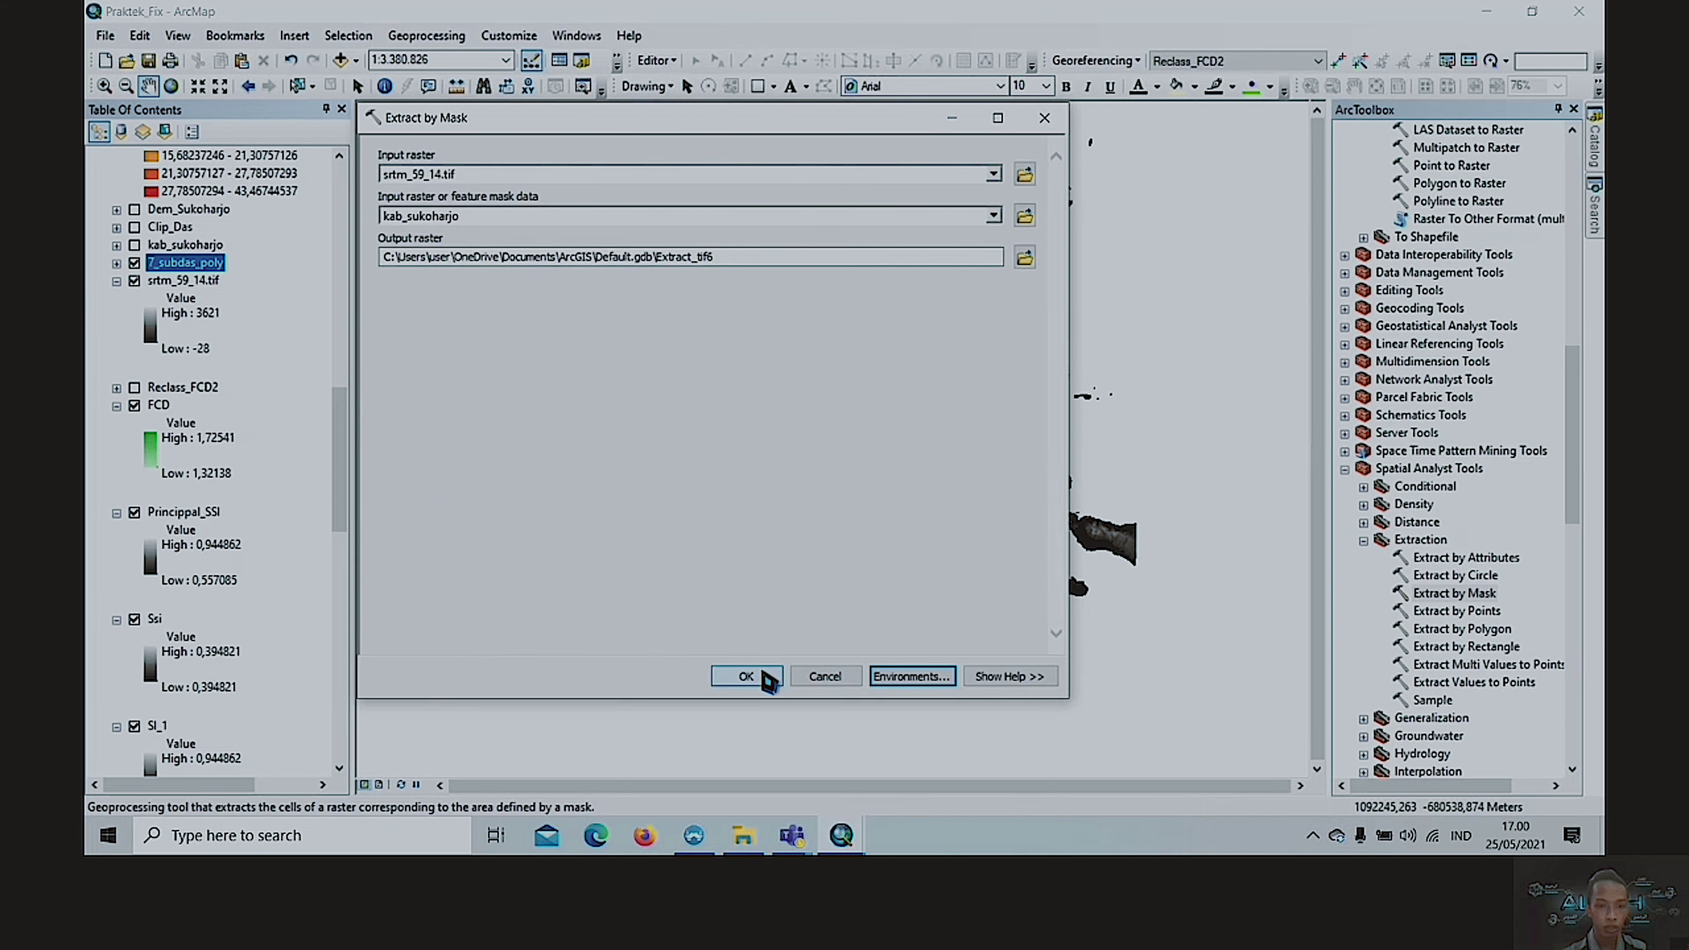
click(829, 676)
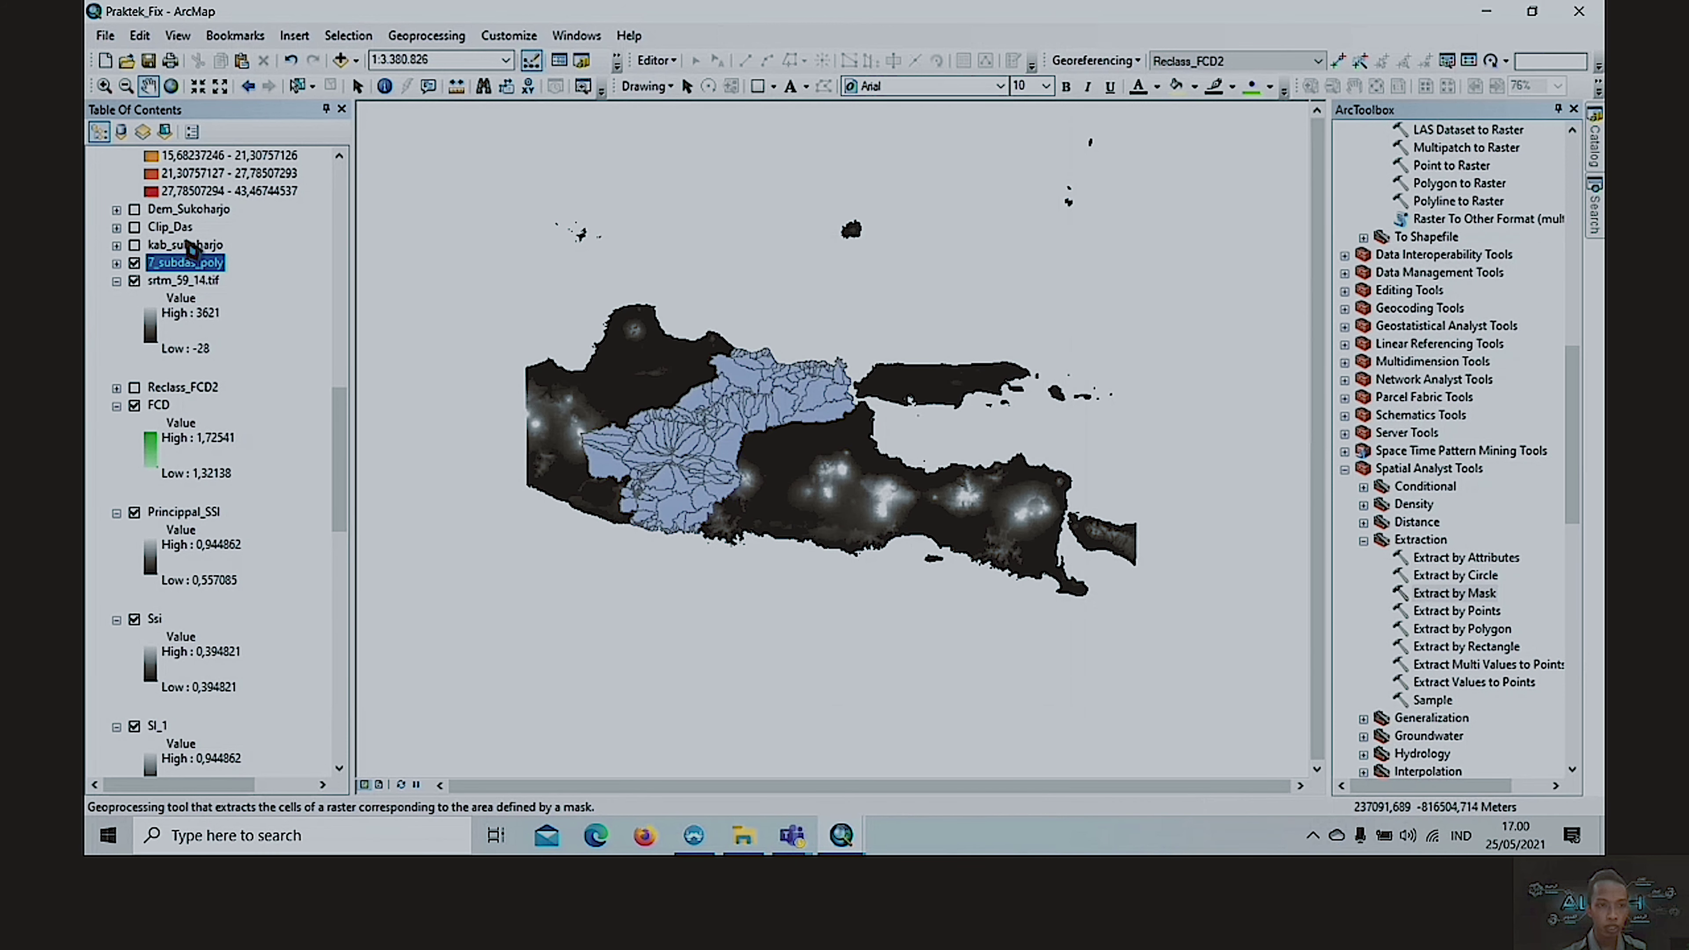
- Hide the srtm_59_14.tif and 7_subdas_poly layers, show Dem_Sukoharjo and zoom the map to its extent
click(134, 281)
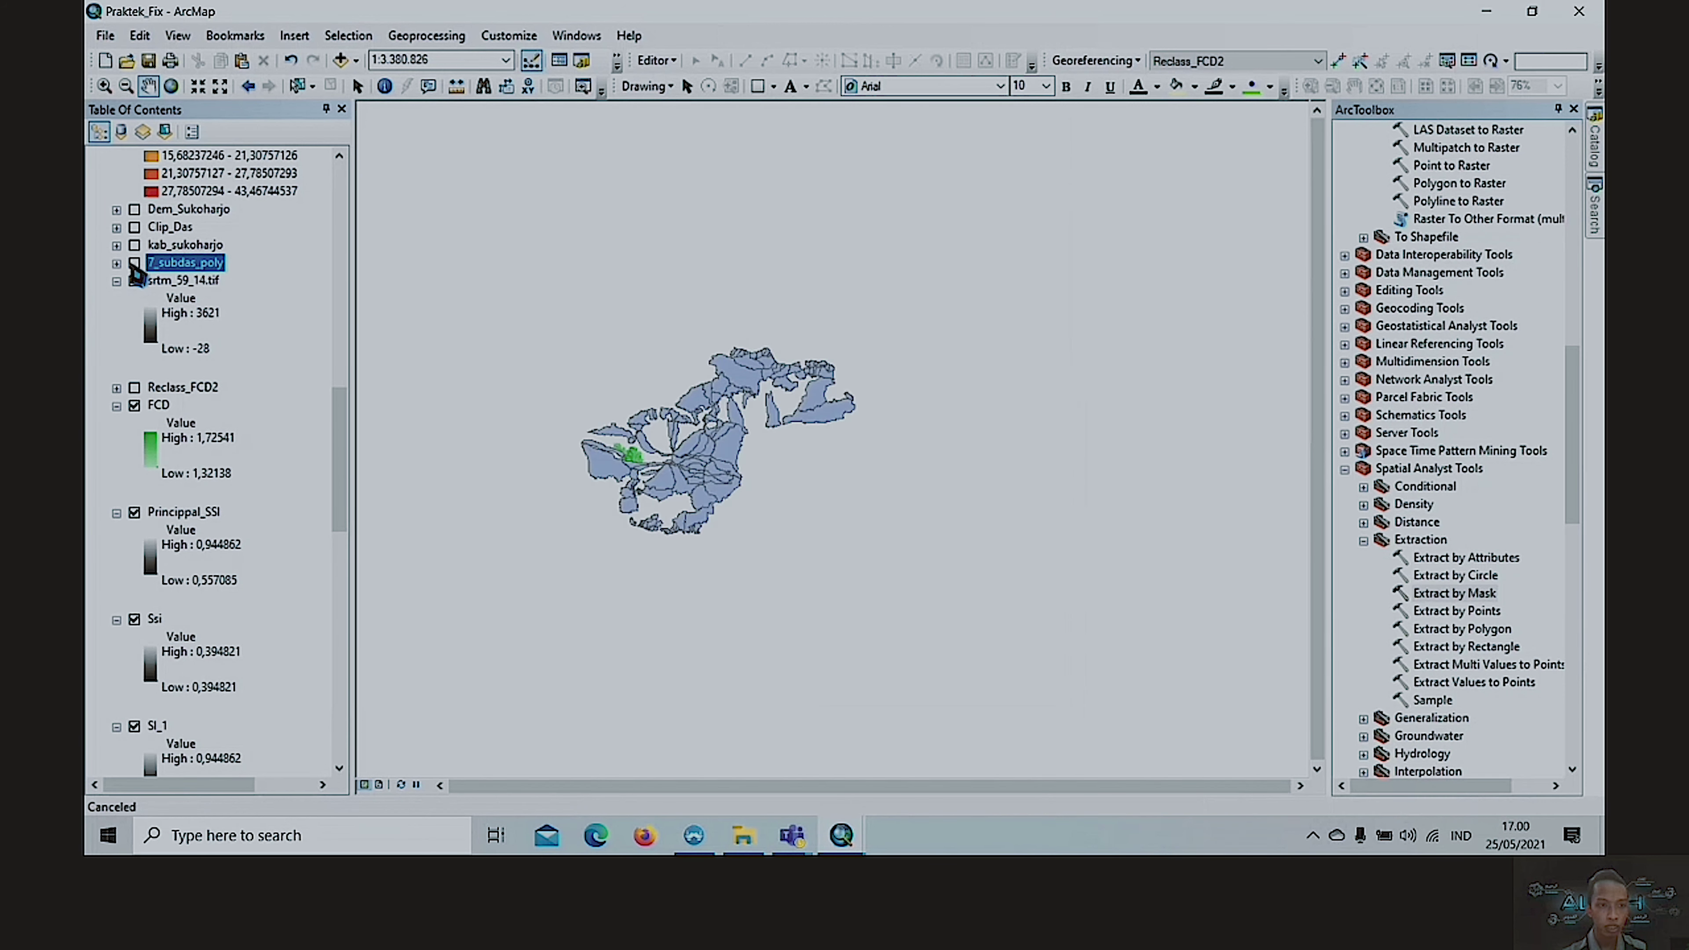
click(134, 263)
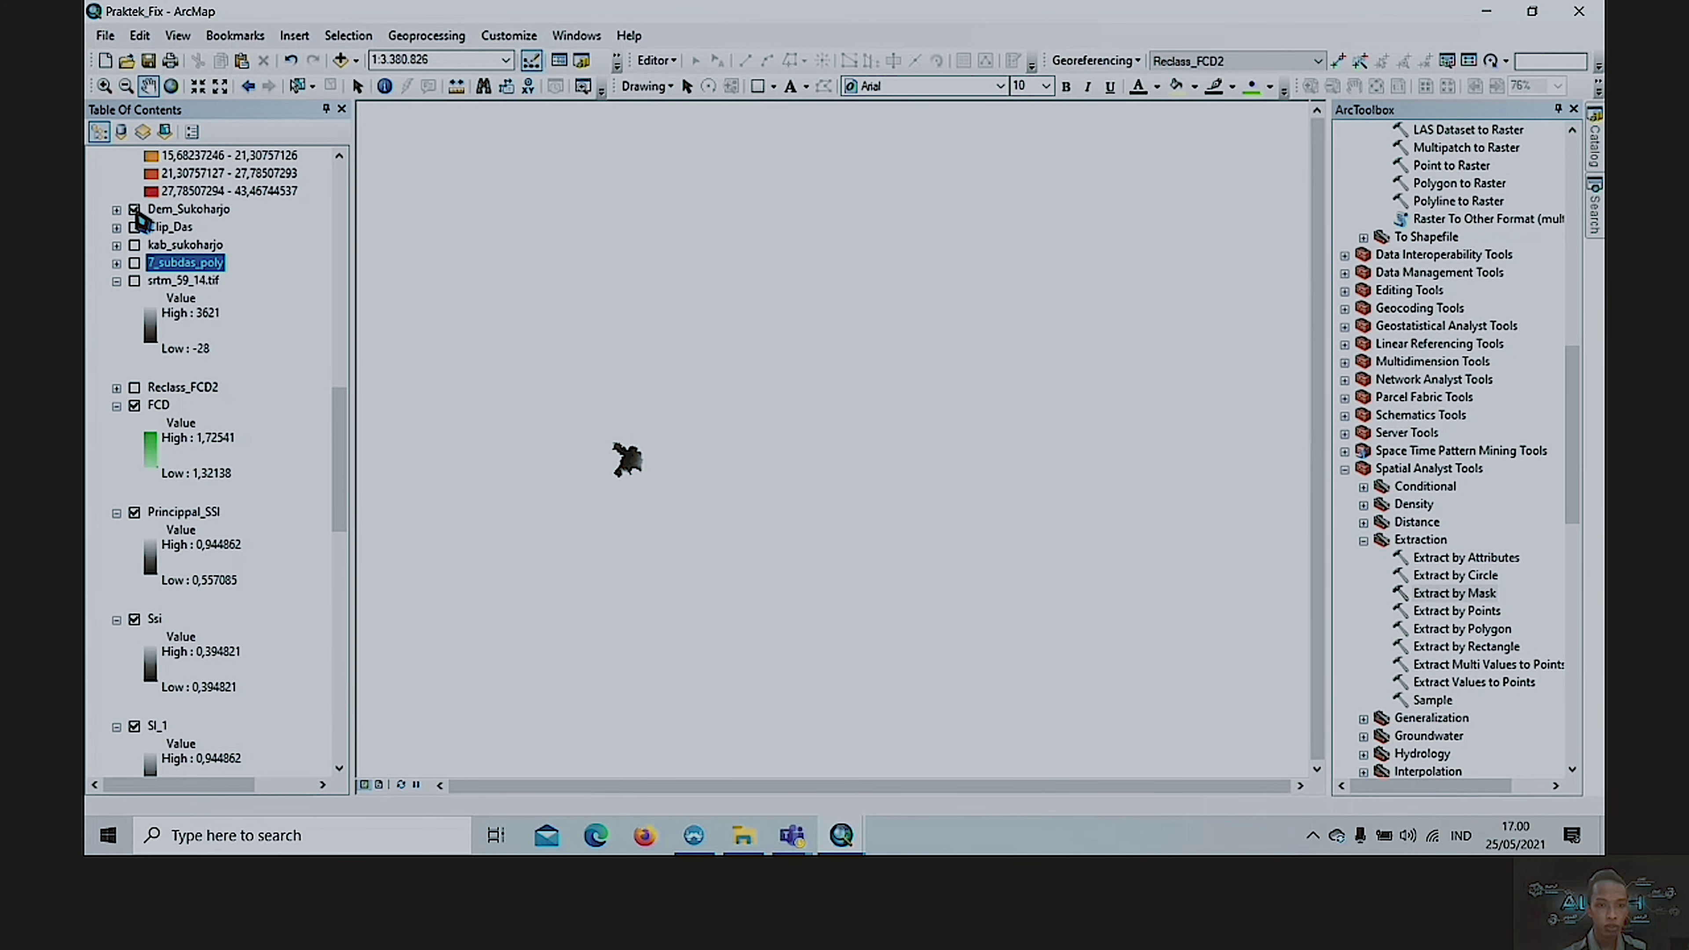
right_click(166, 212)
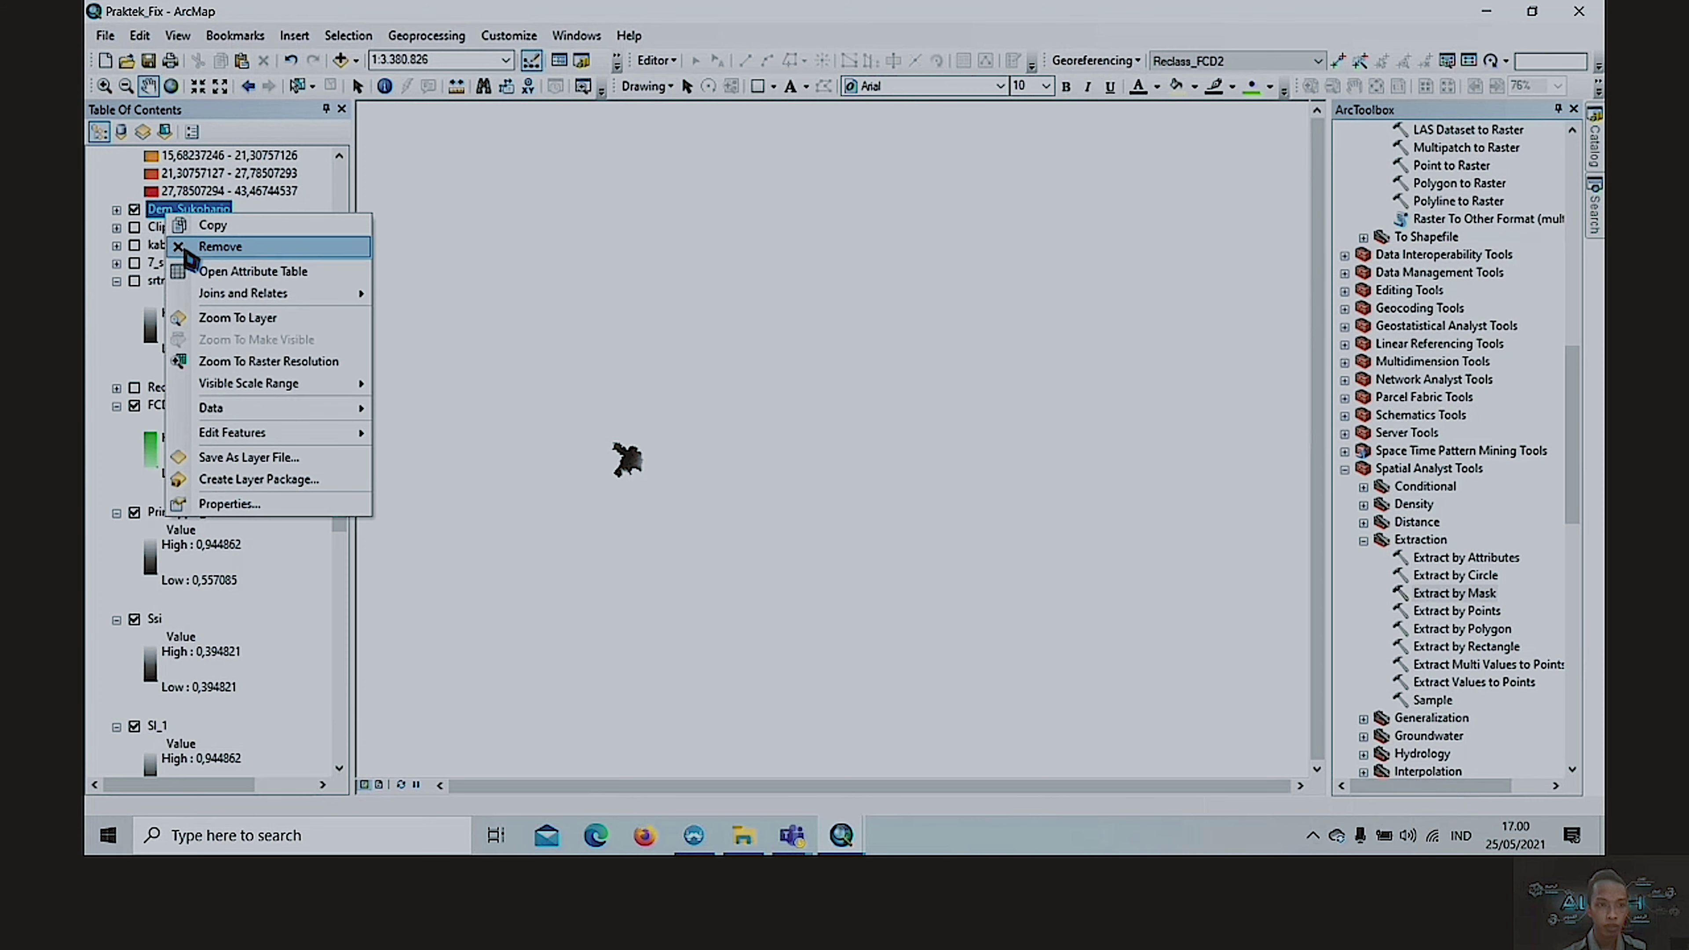
click(215, 318)
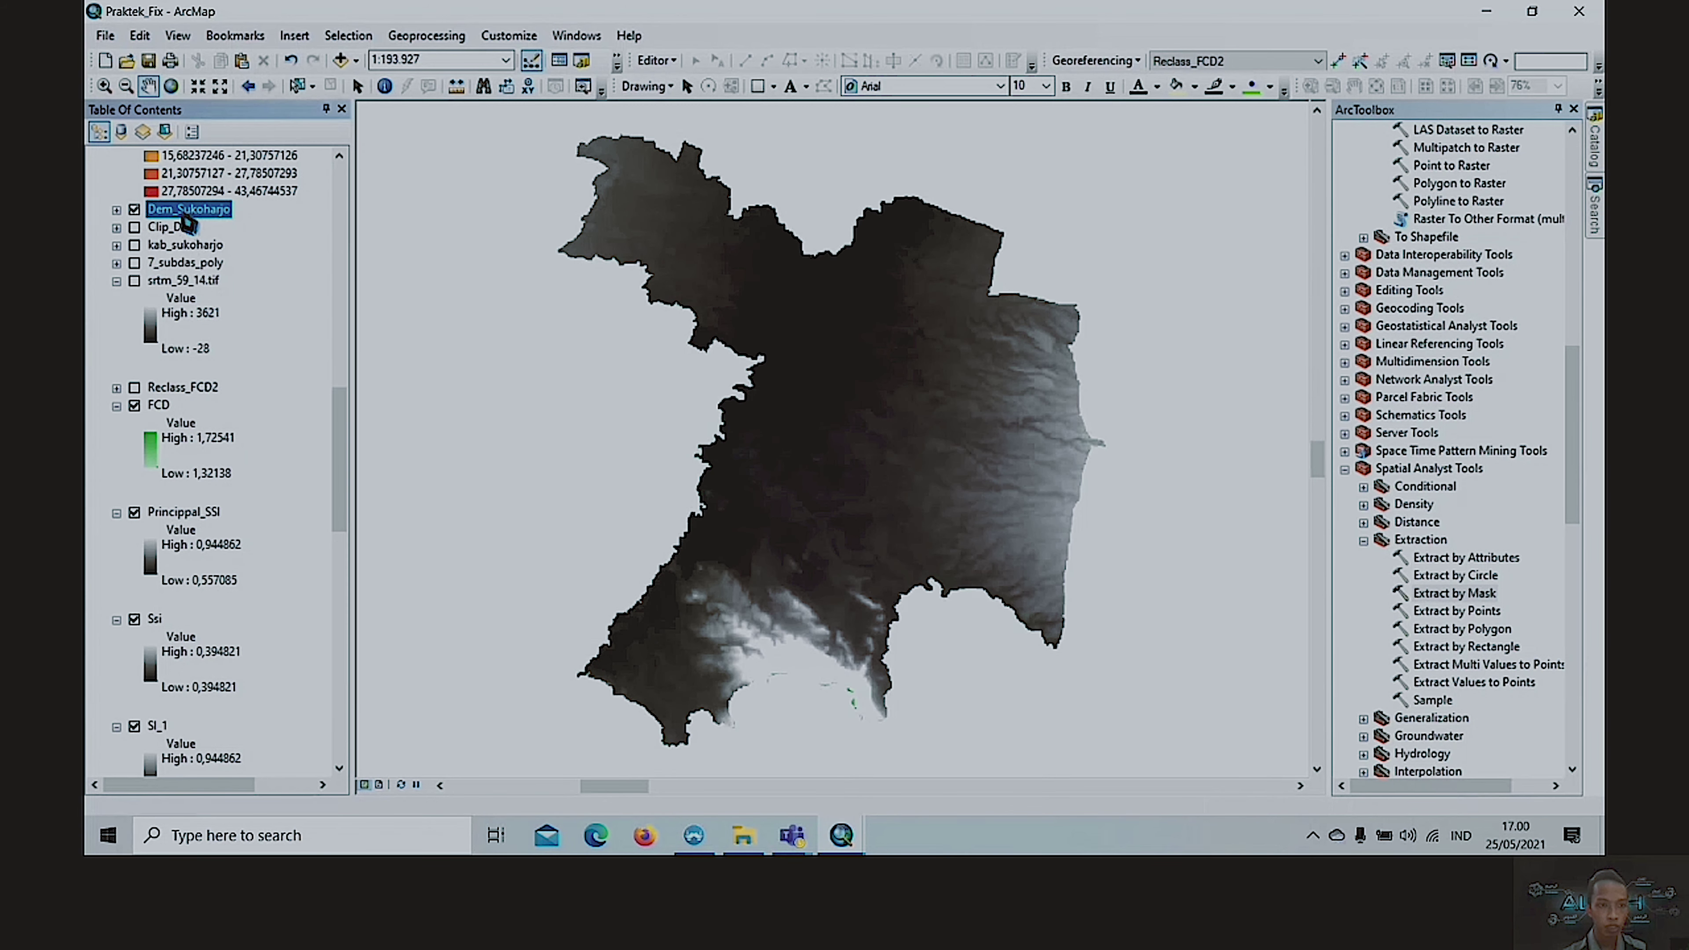
- Move the Dem_Sukoharjo layer directly below Clip_Das in the layer order
scroll(193, 253, up, 10)
scroll(200, 279, down, 16)
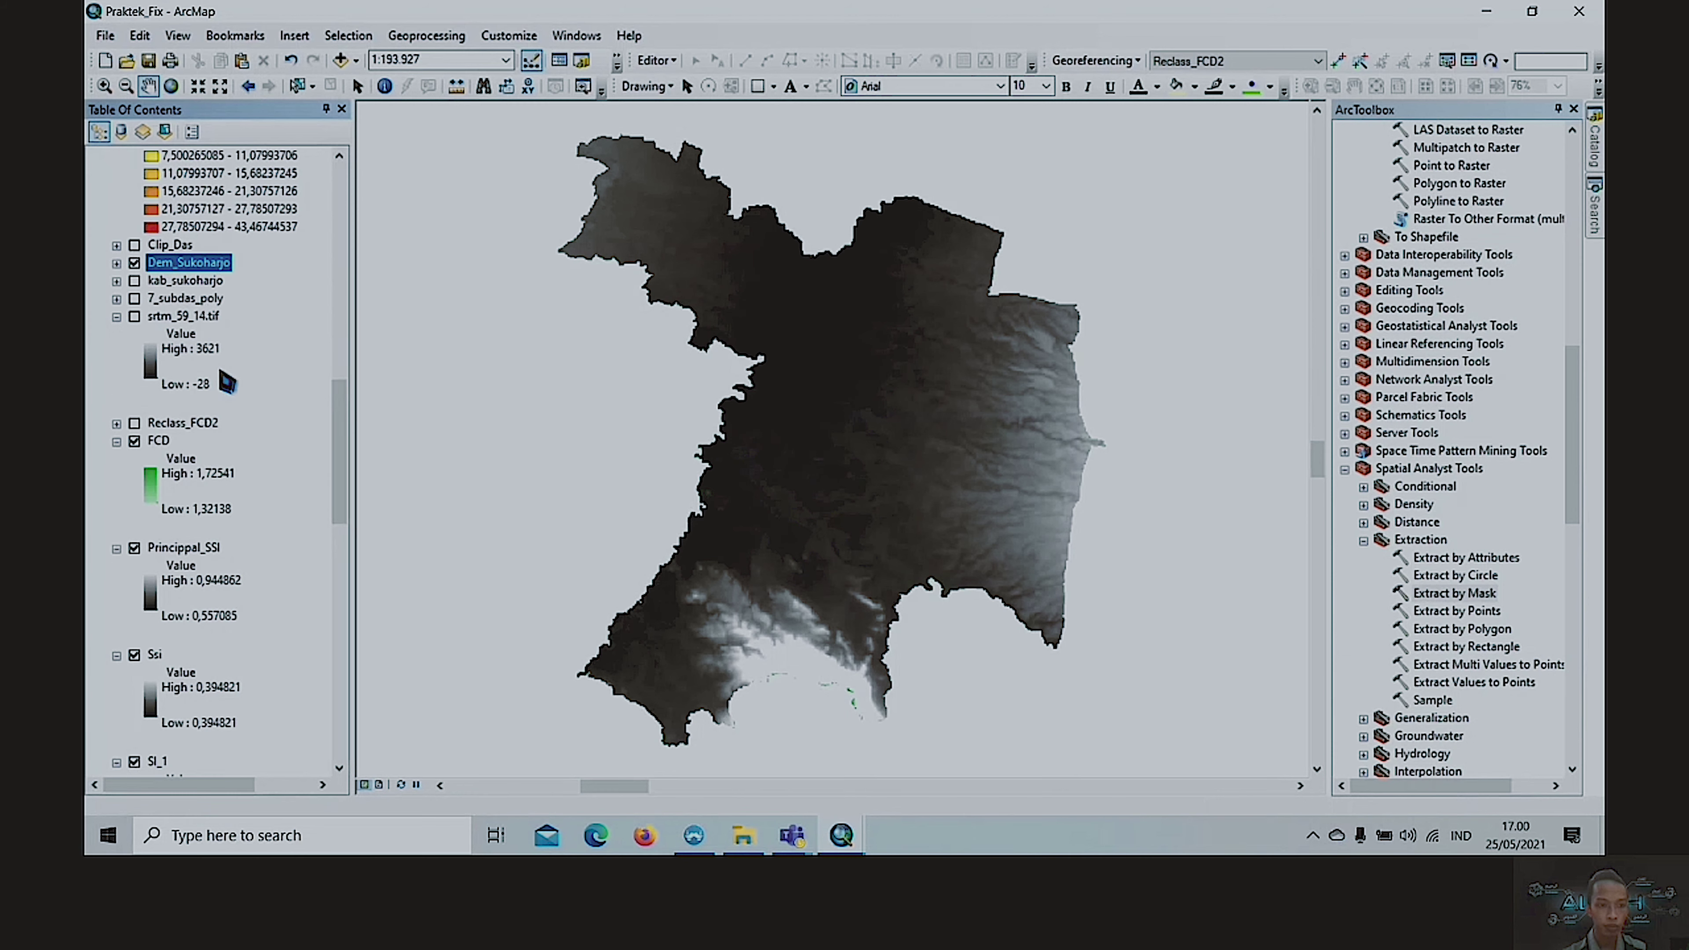
scroll(207, 300, up, 7)
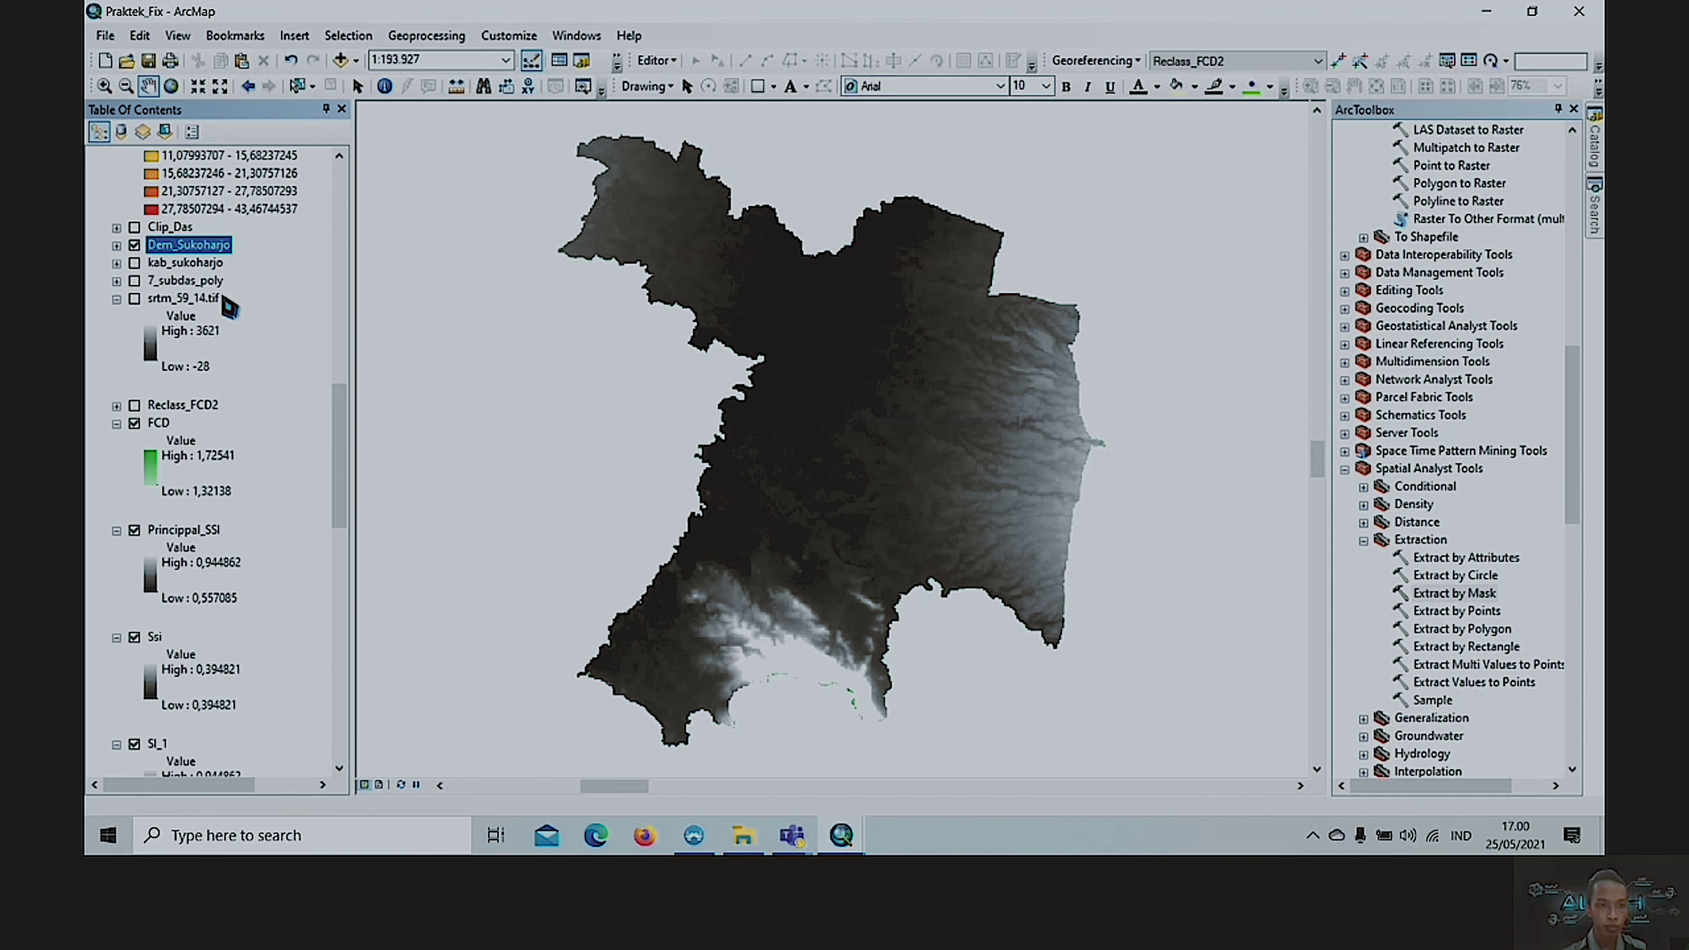
click(202, 263)
click(103, 359)
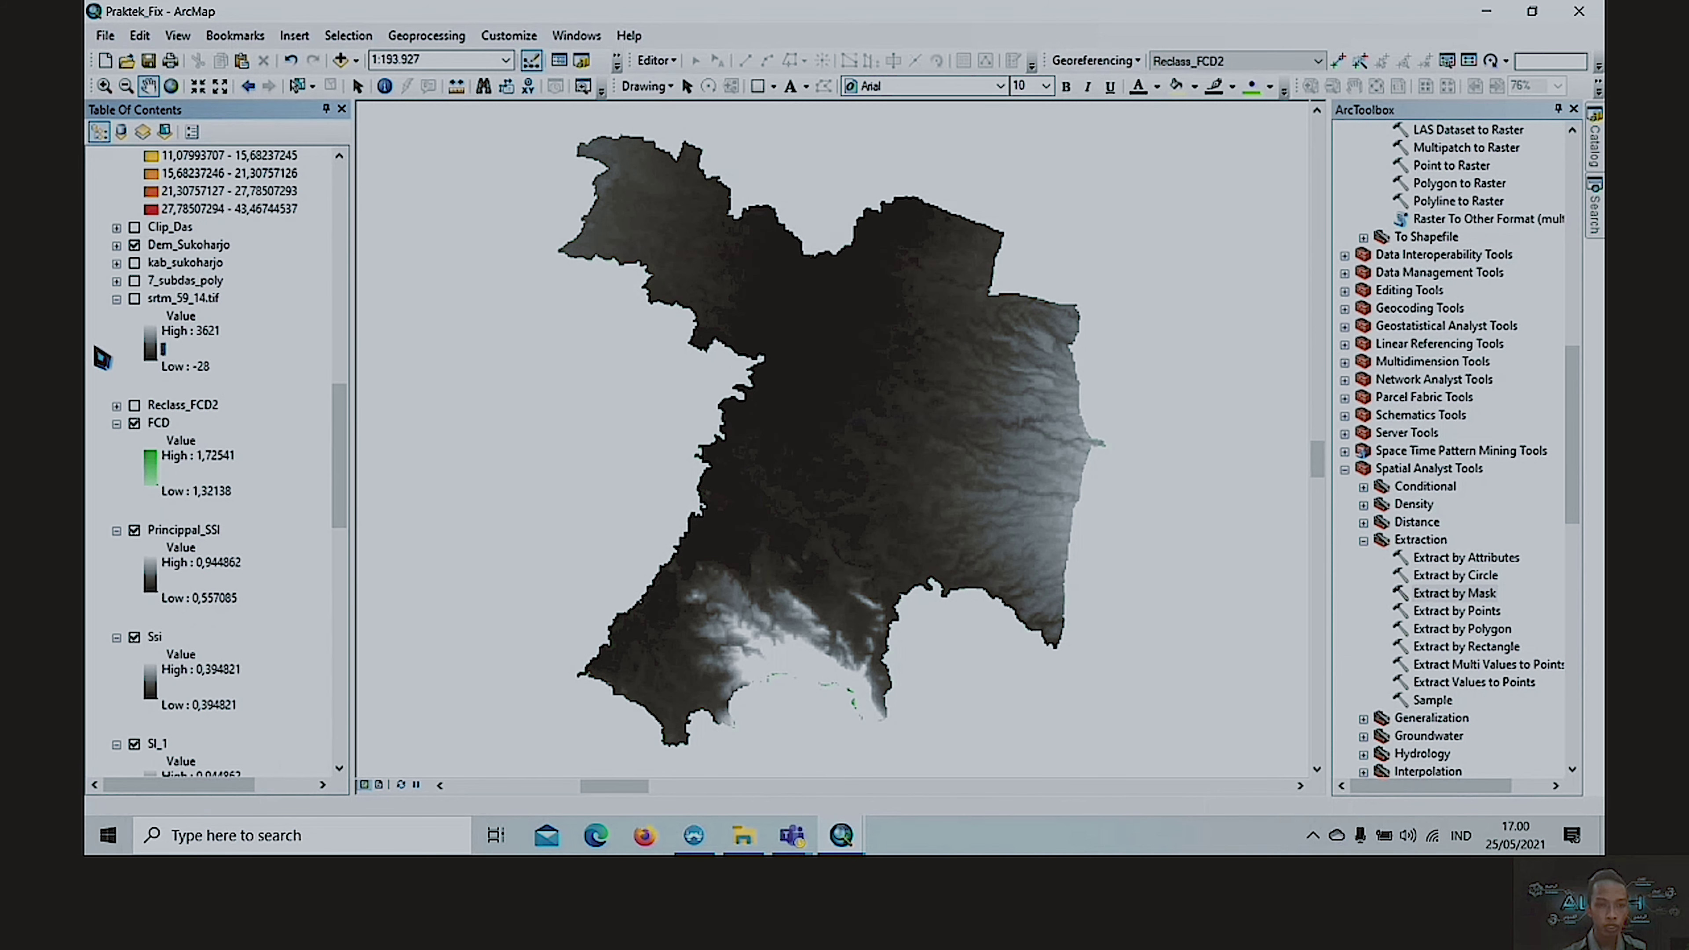
double_click(1446, 598)
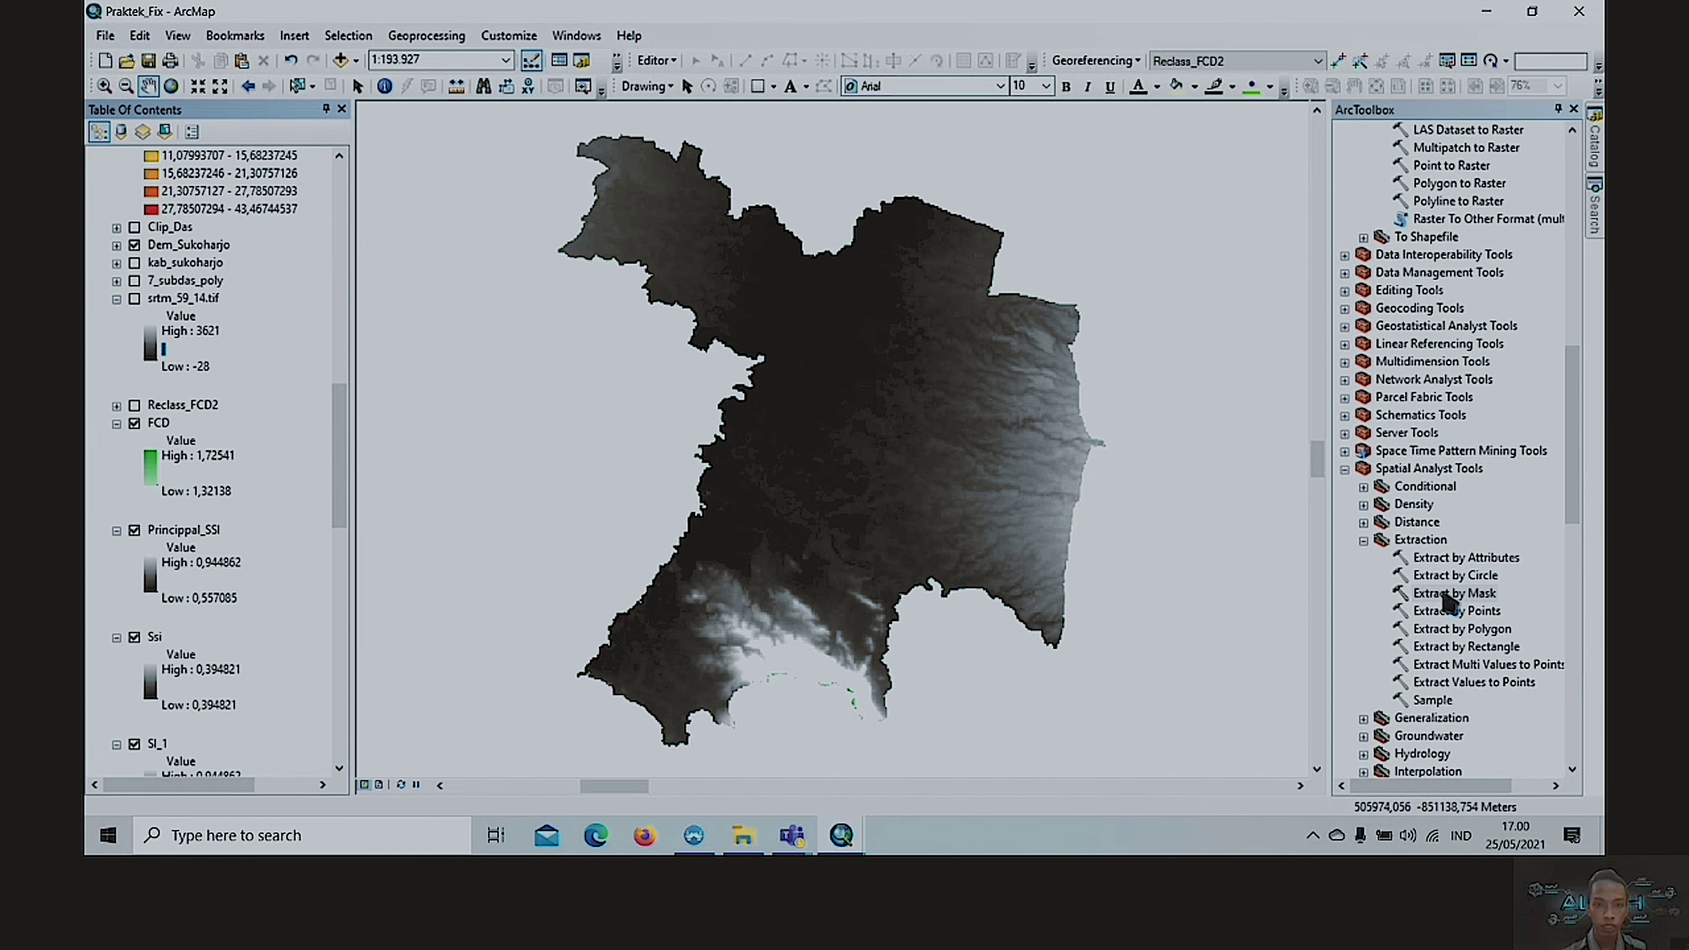
click(993, 174)
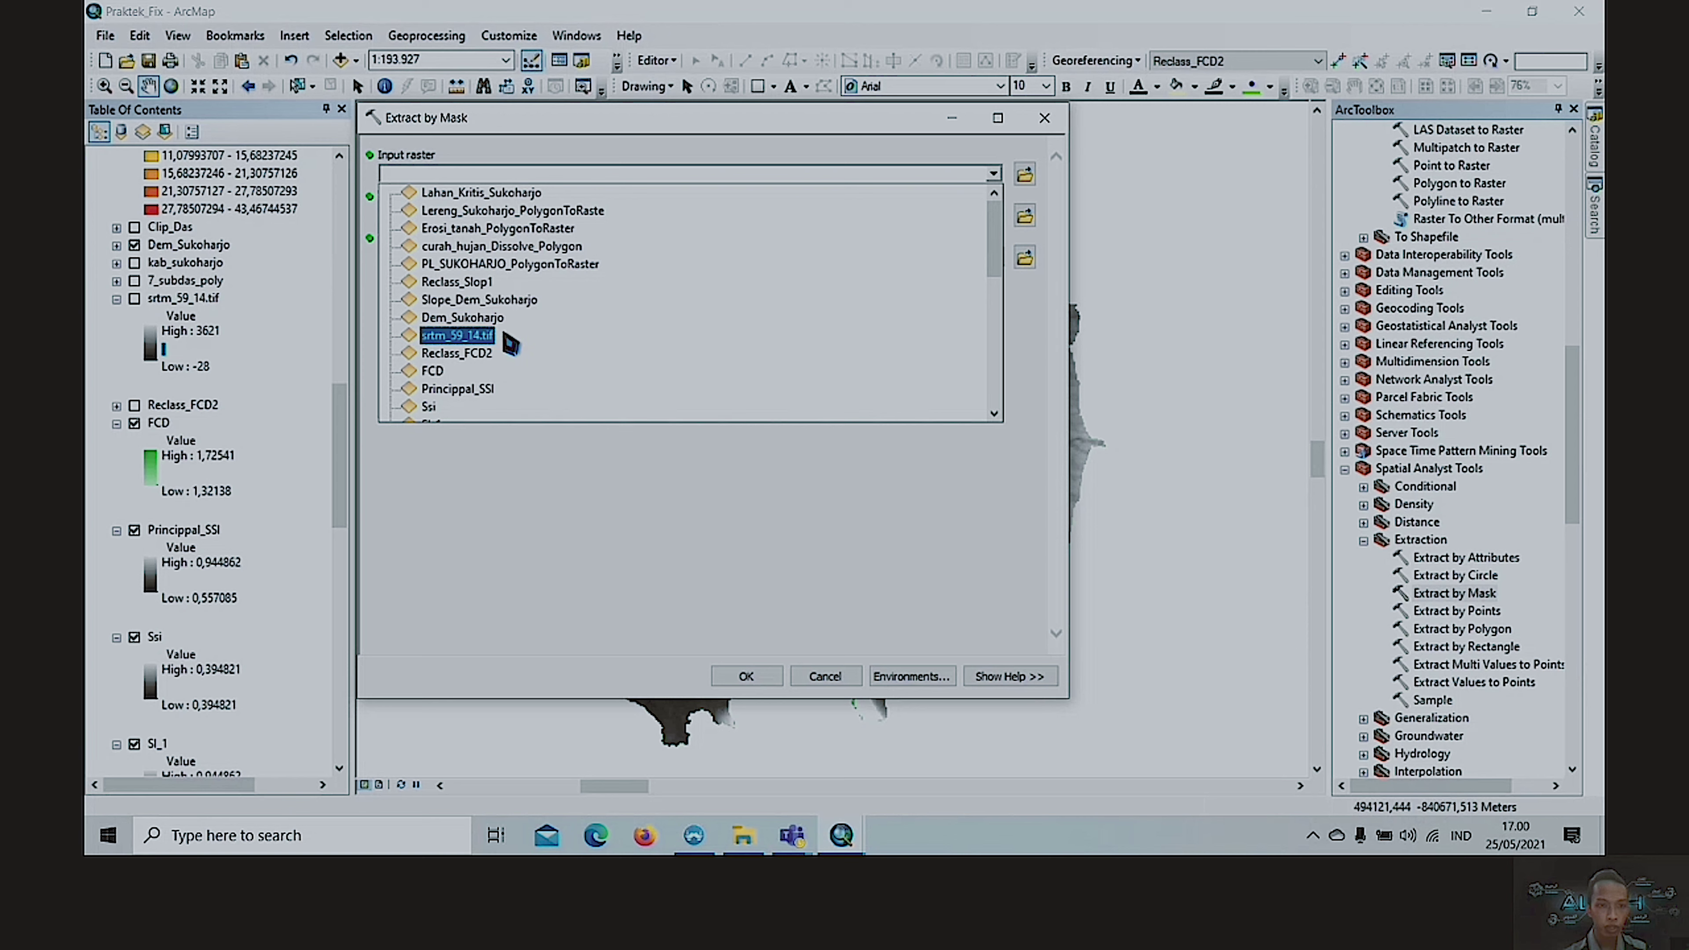
scroll(570, 286, down, 4)
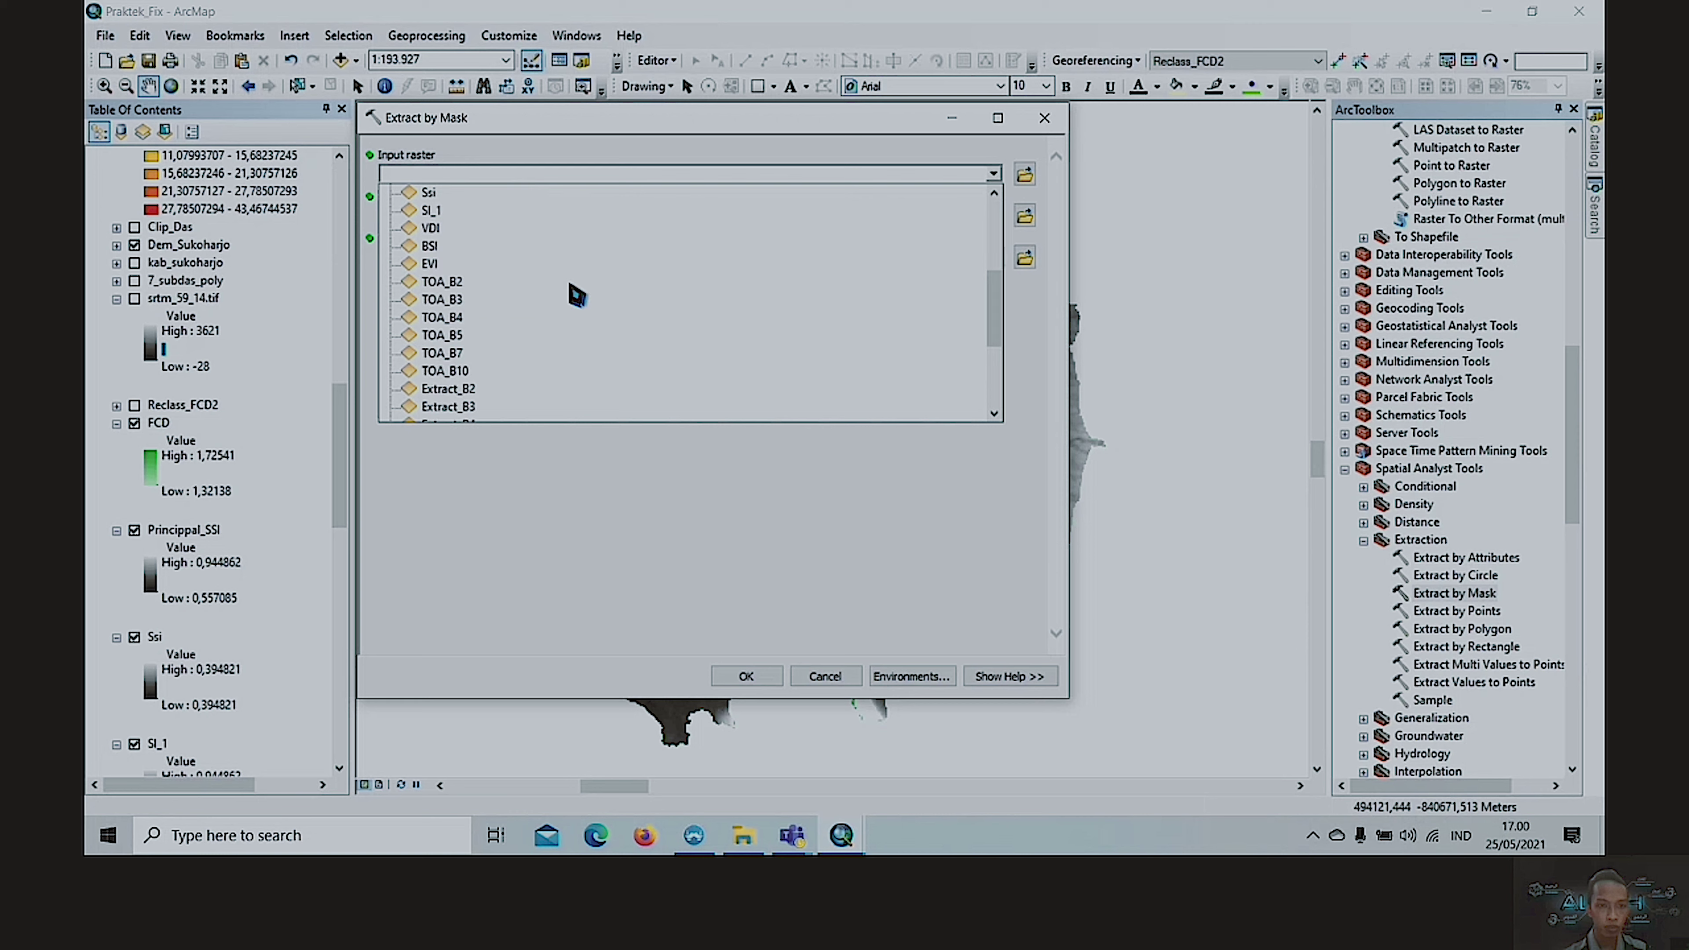
scroll(570, 293, up, 4)
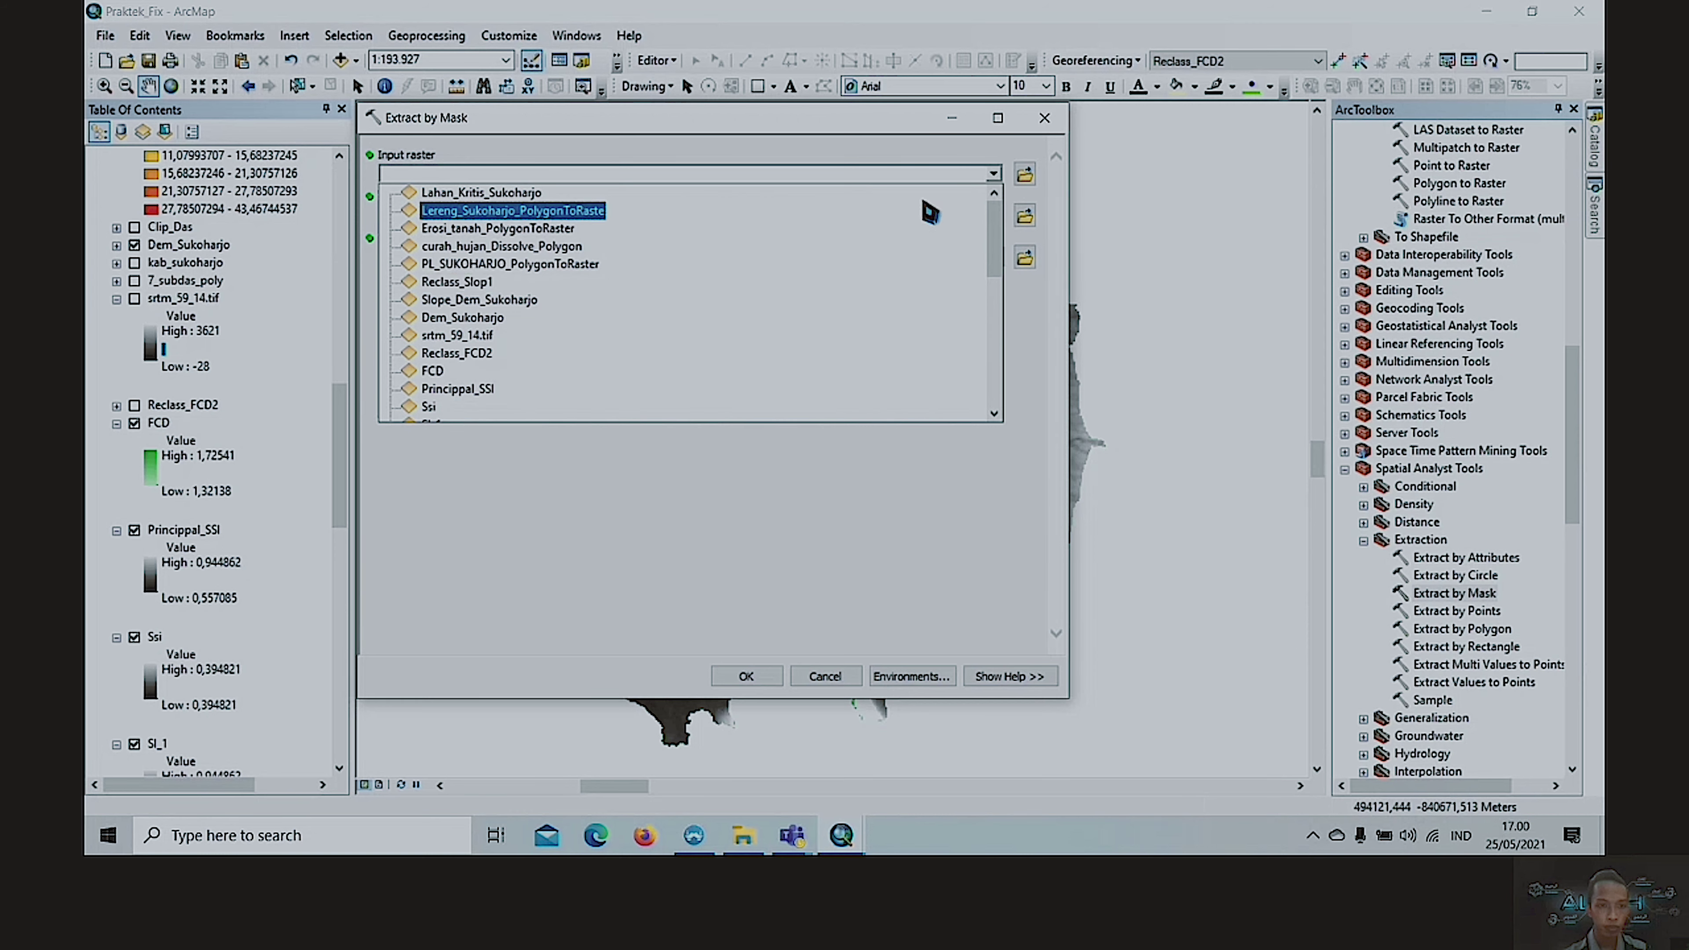
click(1043, 128)
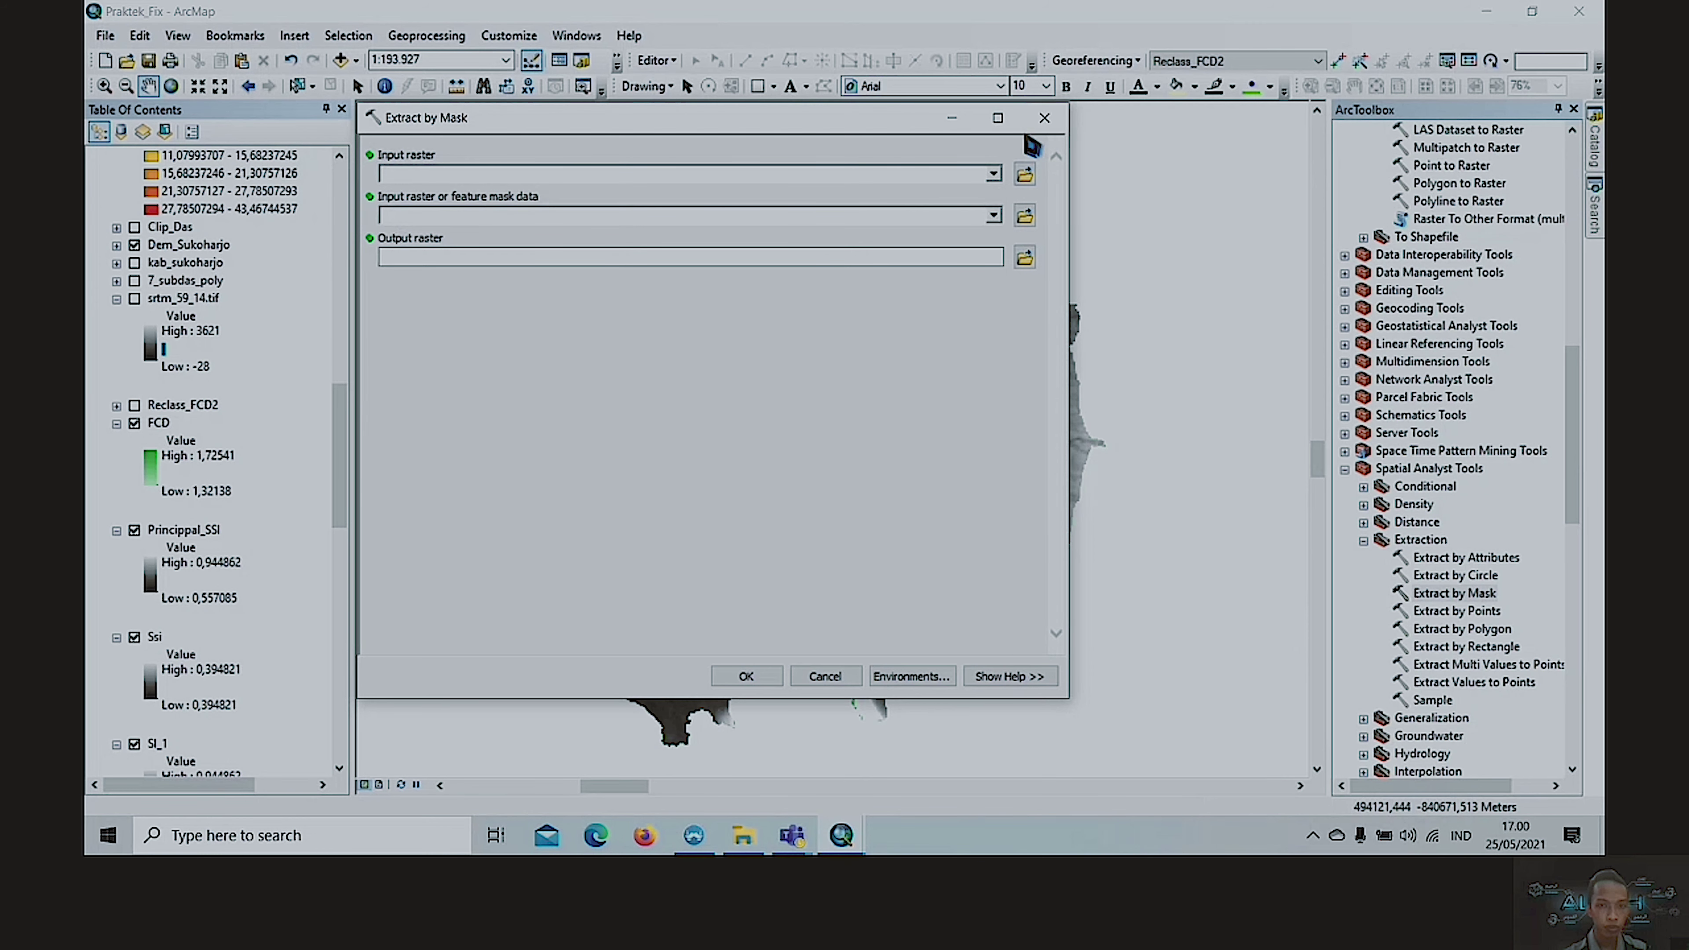
click(1043, 128)
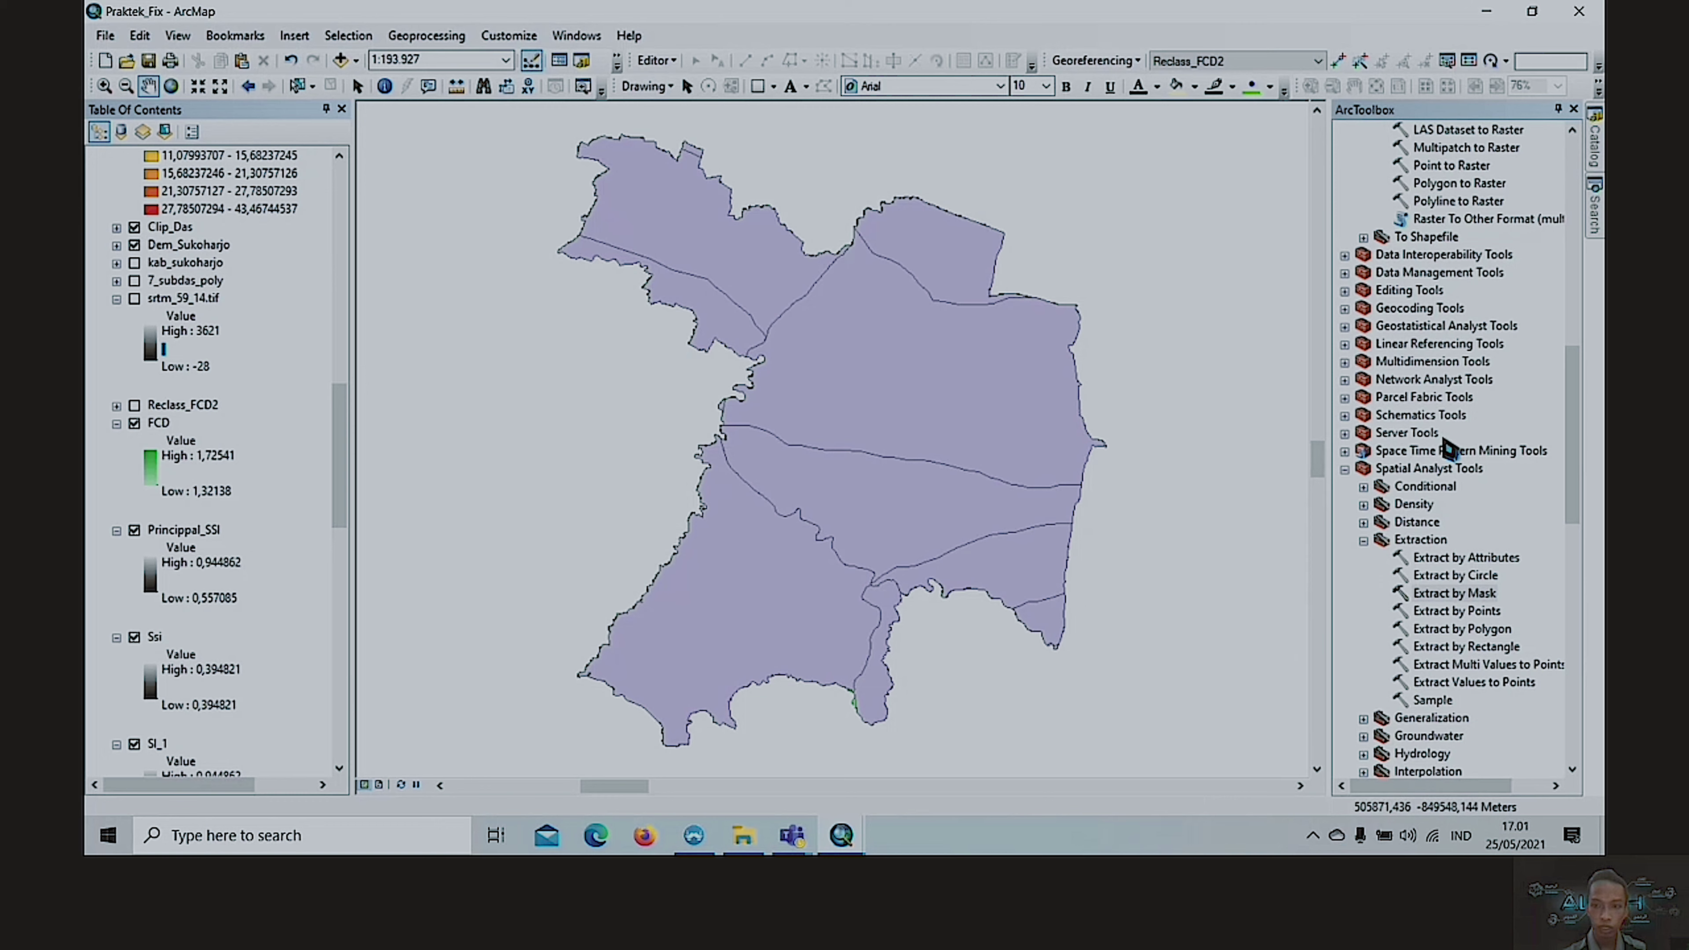
- Set up the Slope surface tool with Dem_Sukoharjo as the input raster and dismiss its dialog
scroll(1439, 459, down, 5)
scroll(1440, 459, down, 9)
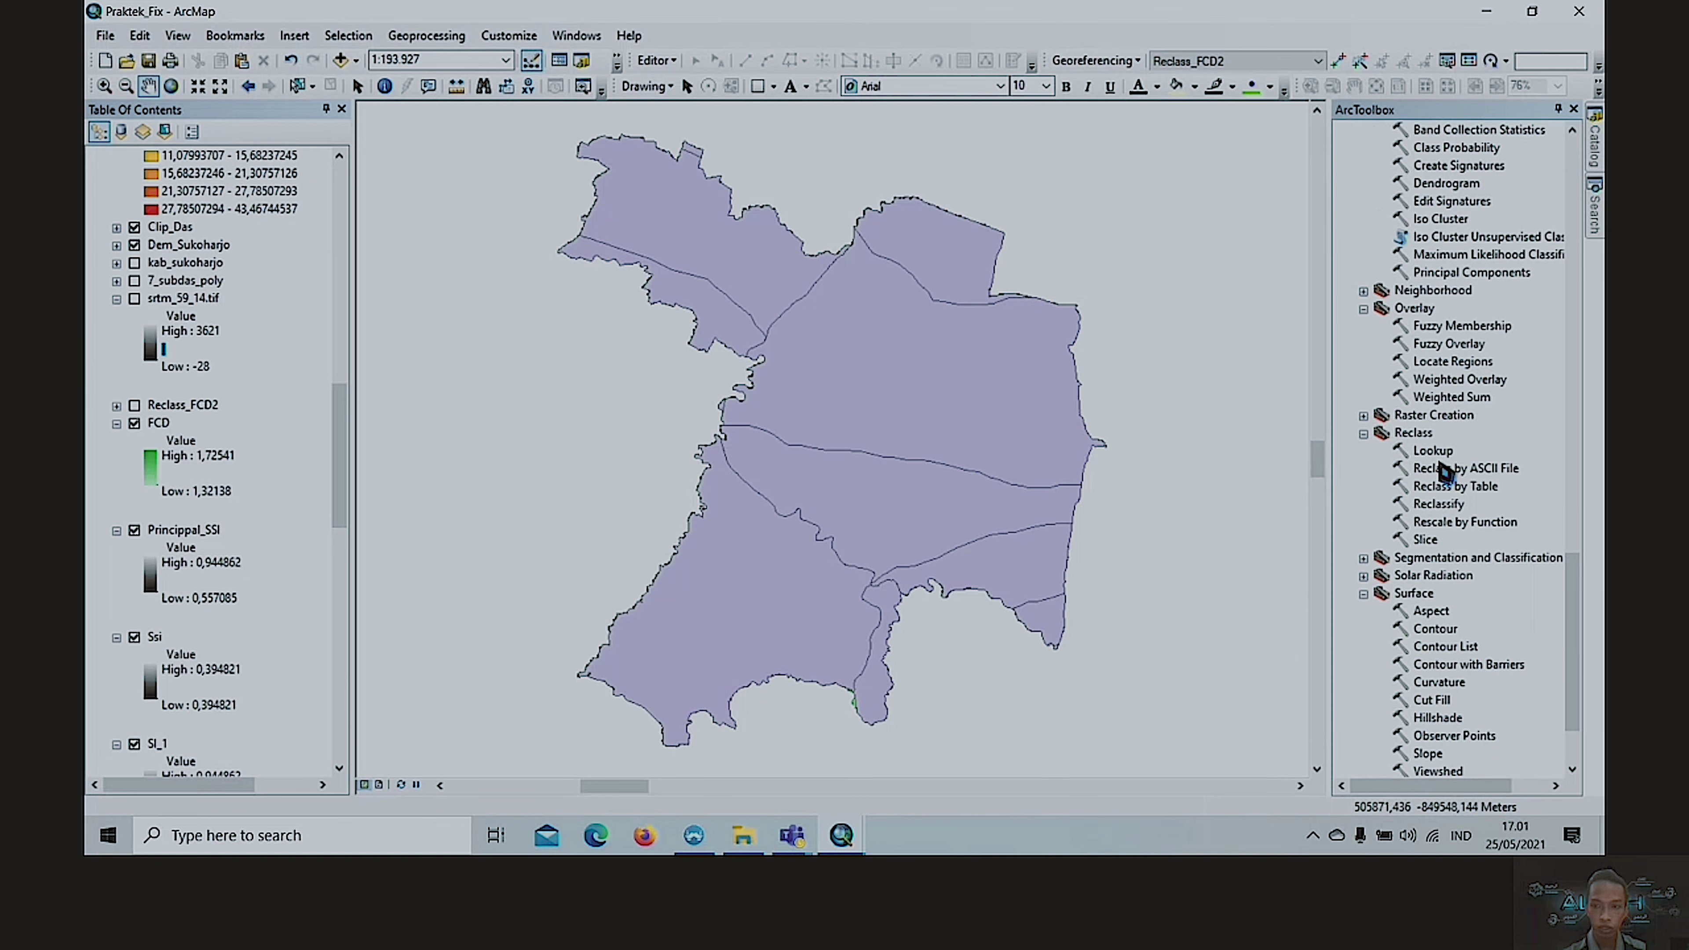
scroll(1442, 472, down, 2)
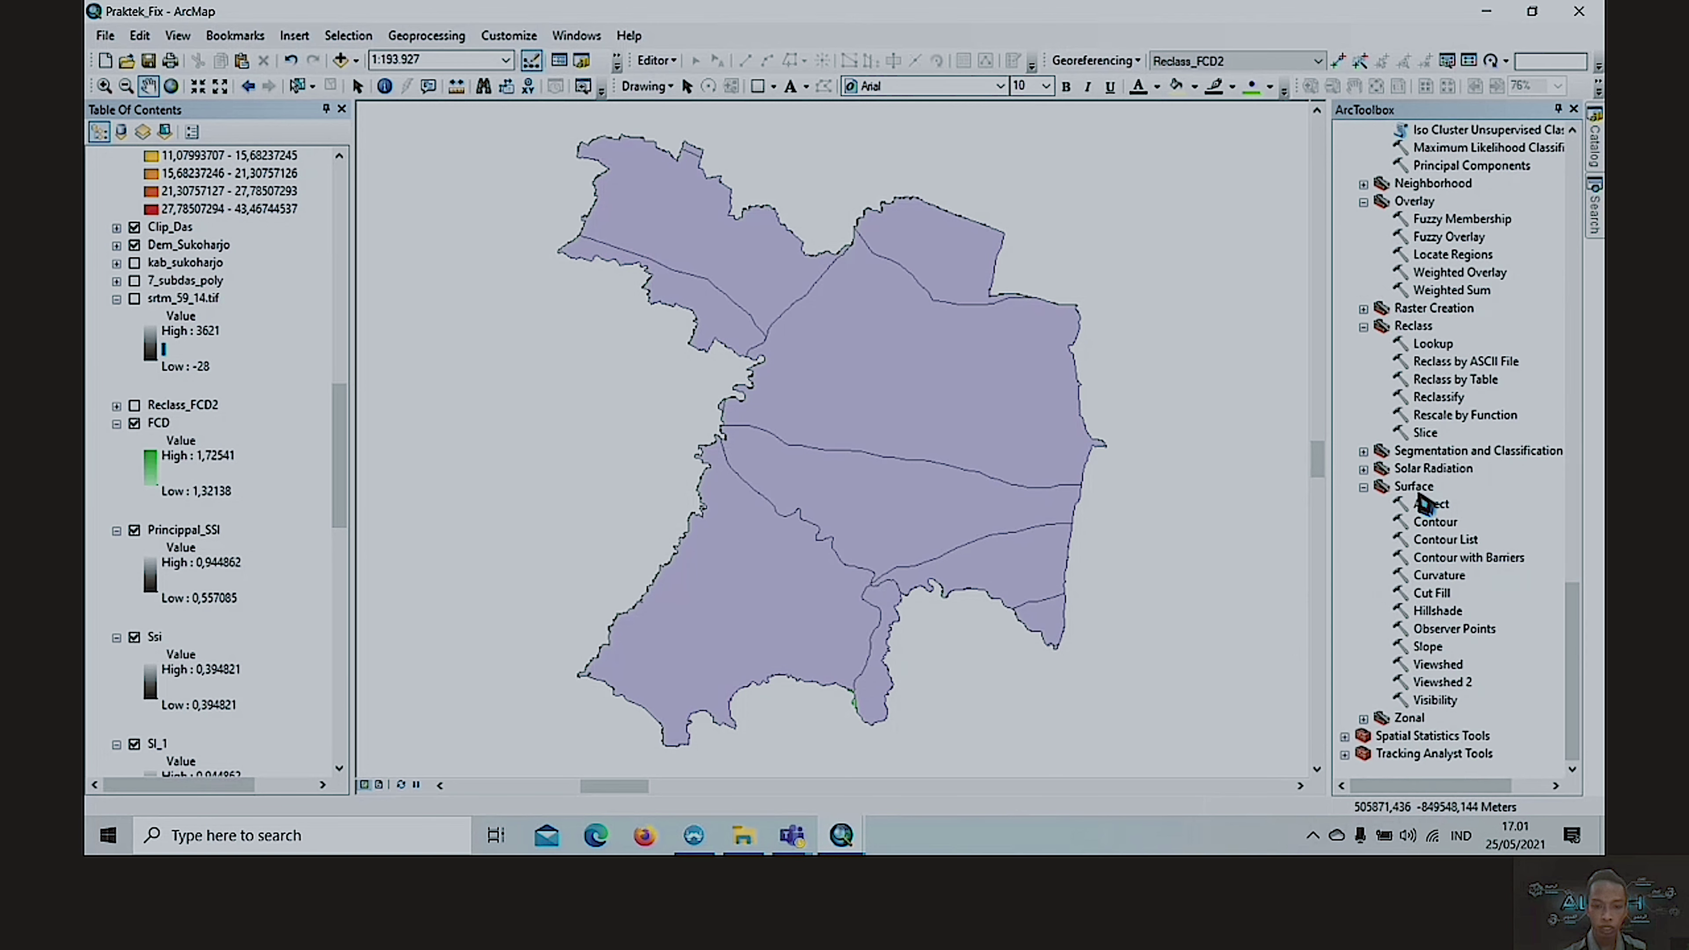
click(1428, 649)
double_click(1427, 648)
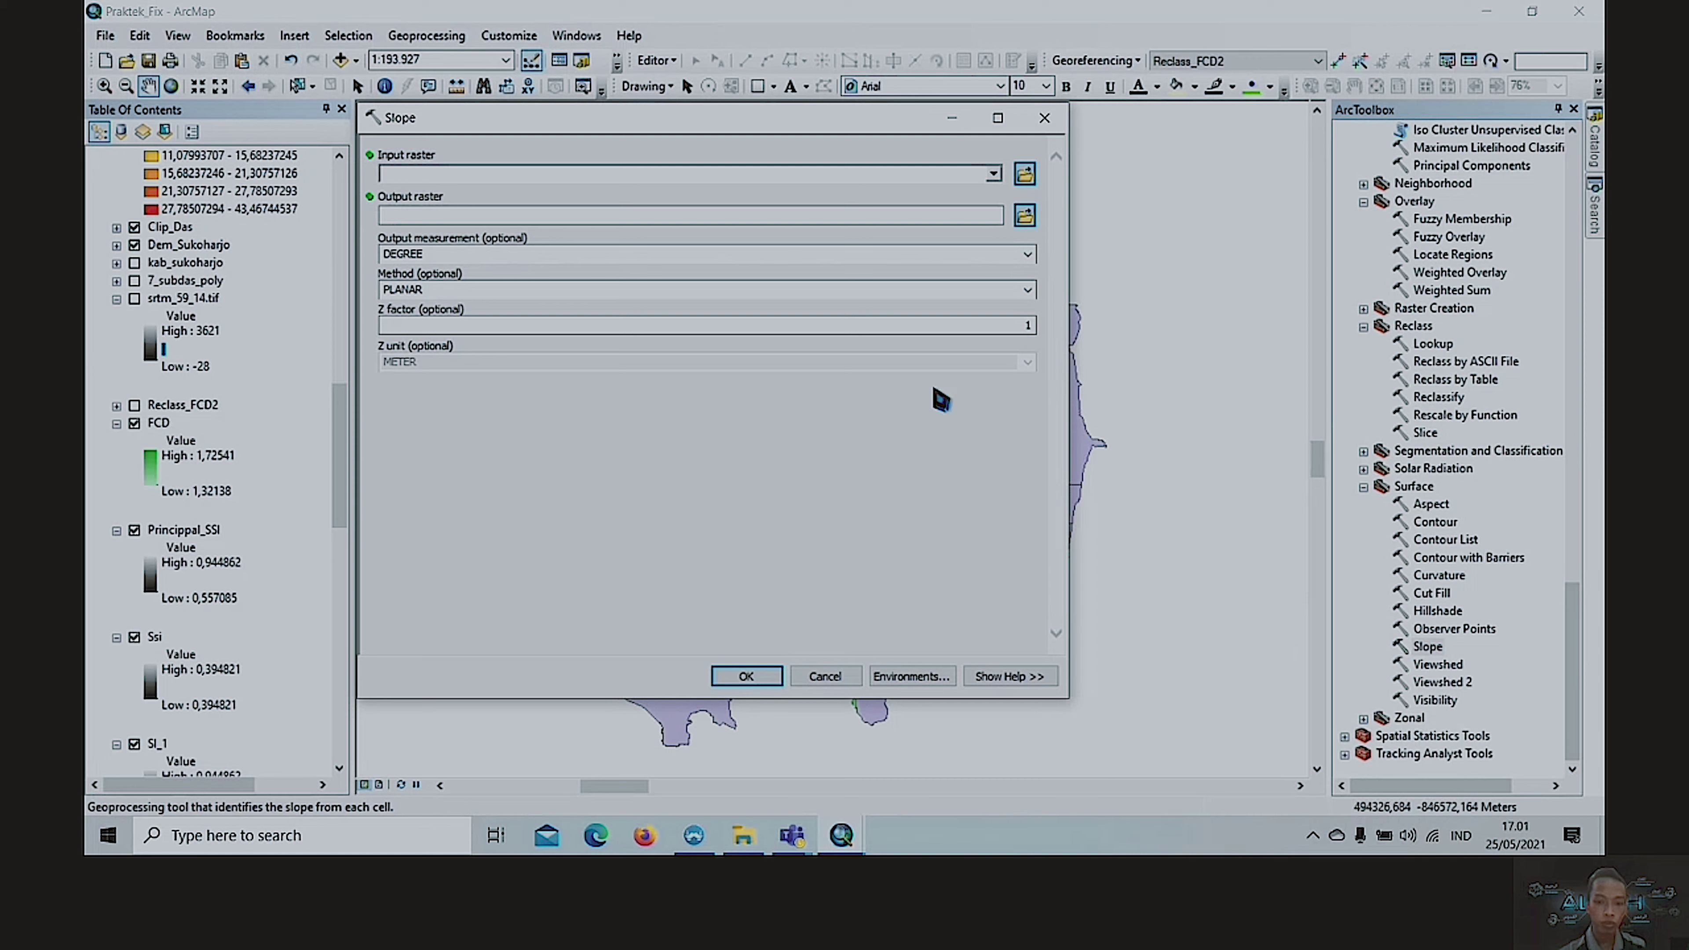
click(993, 174)
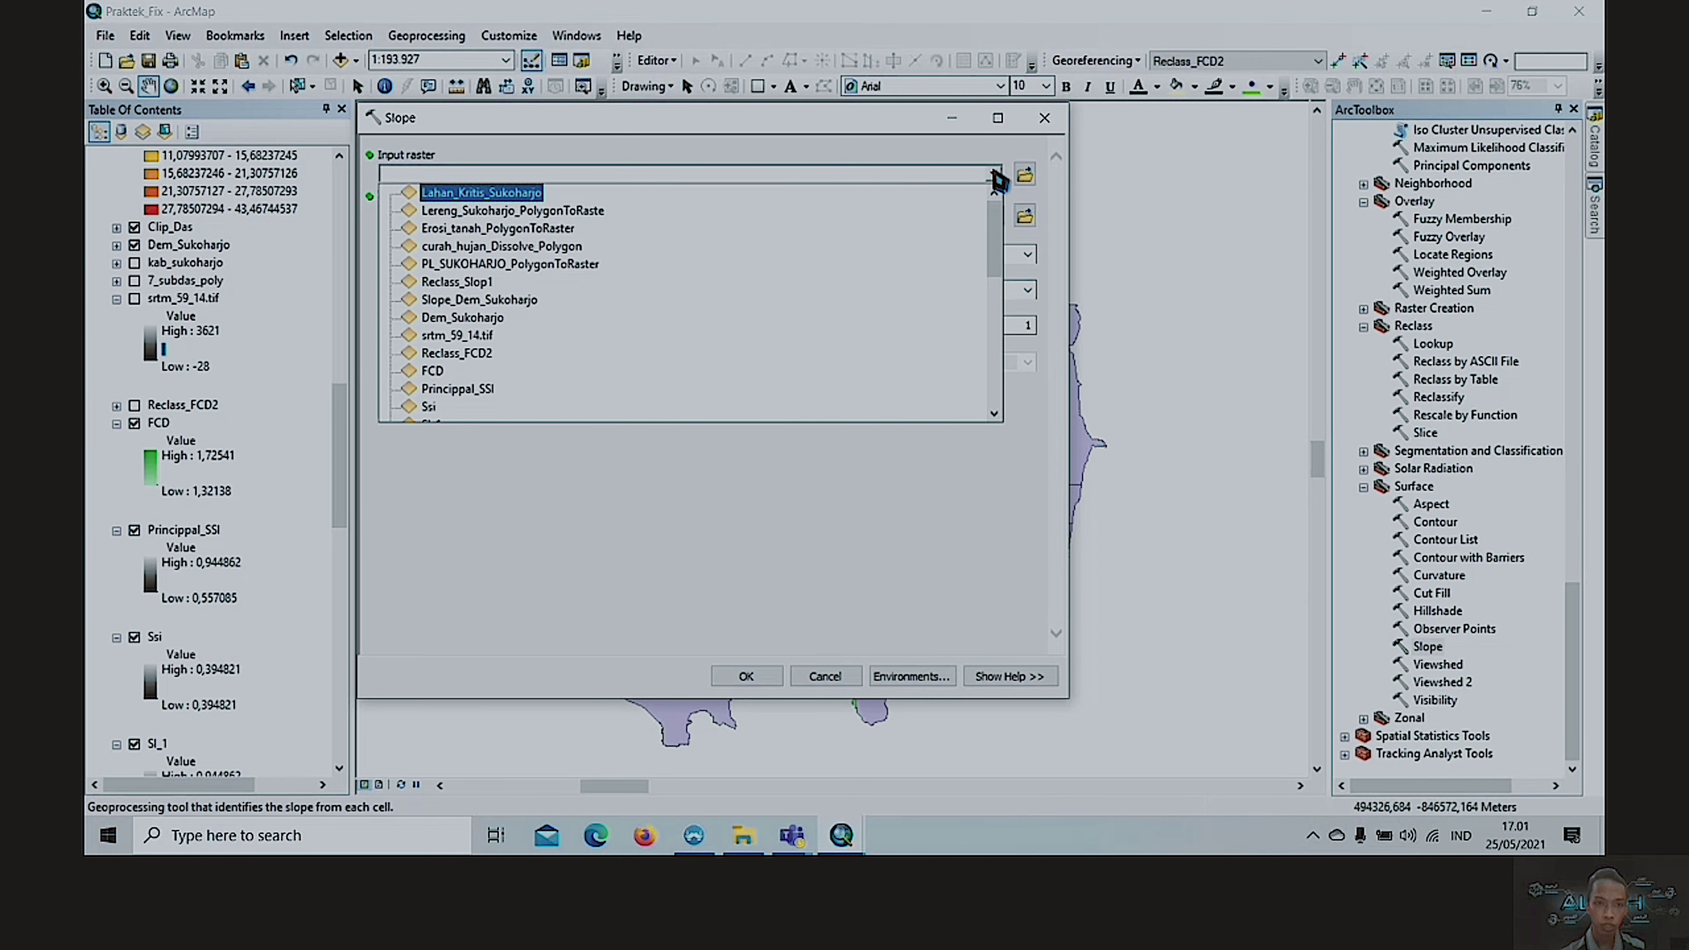
click(495, 319)
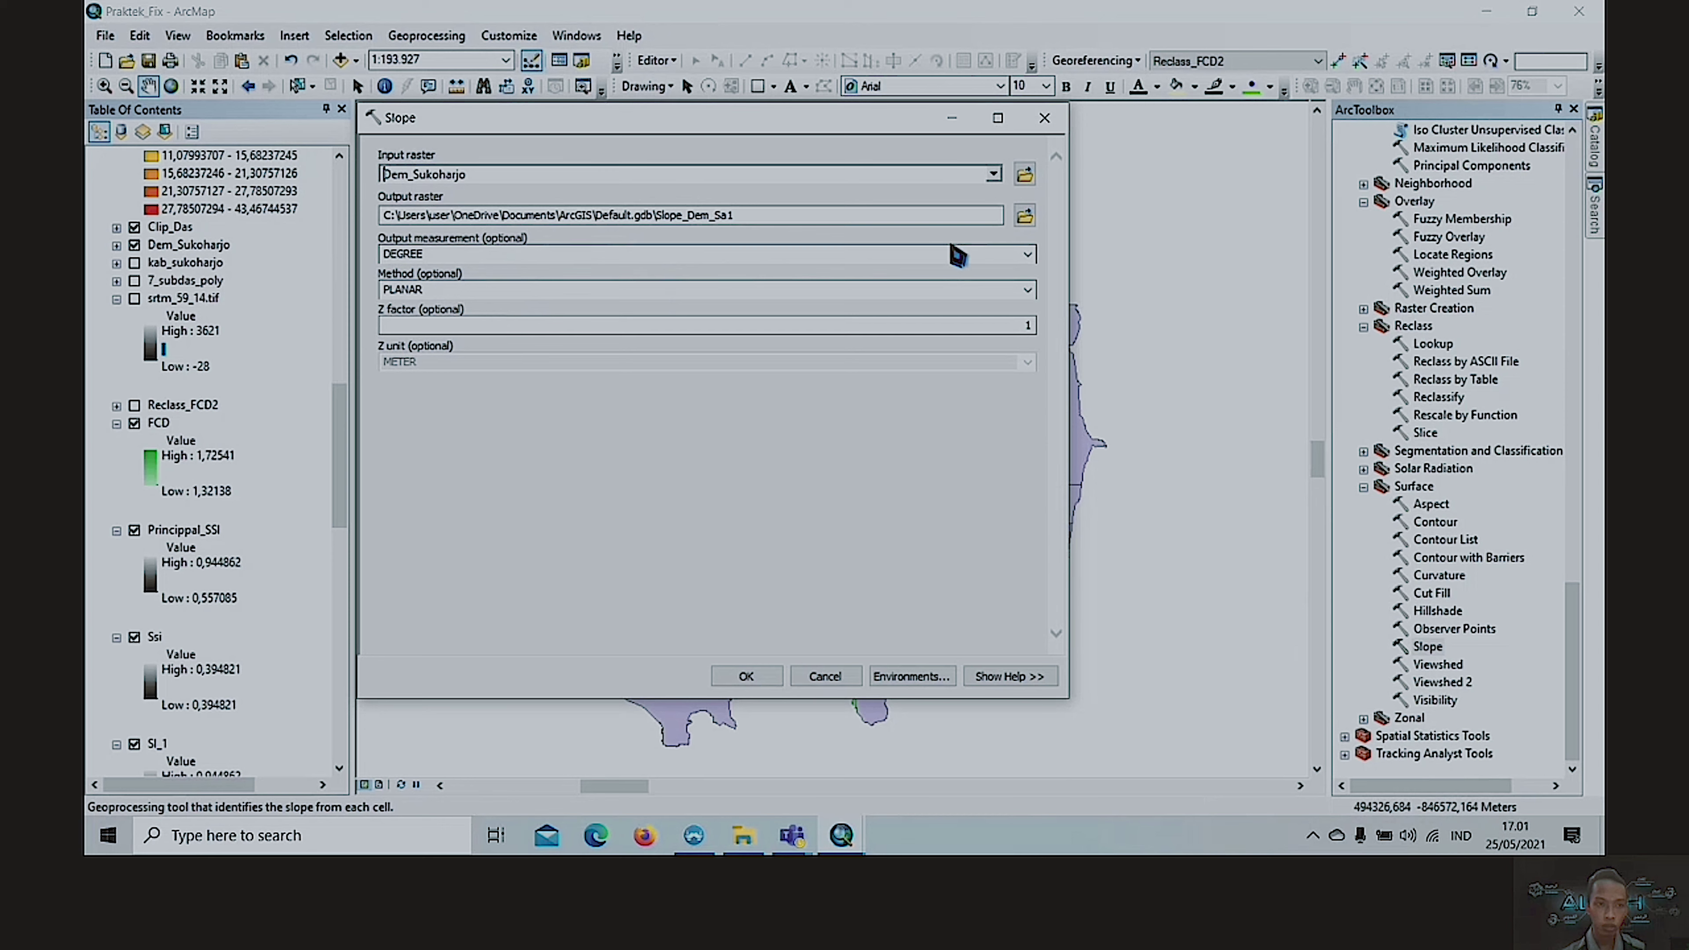
click(979, 222)
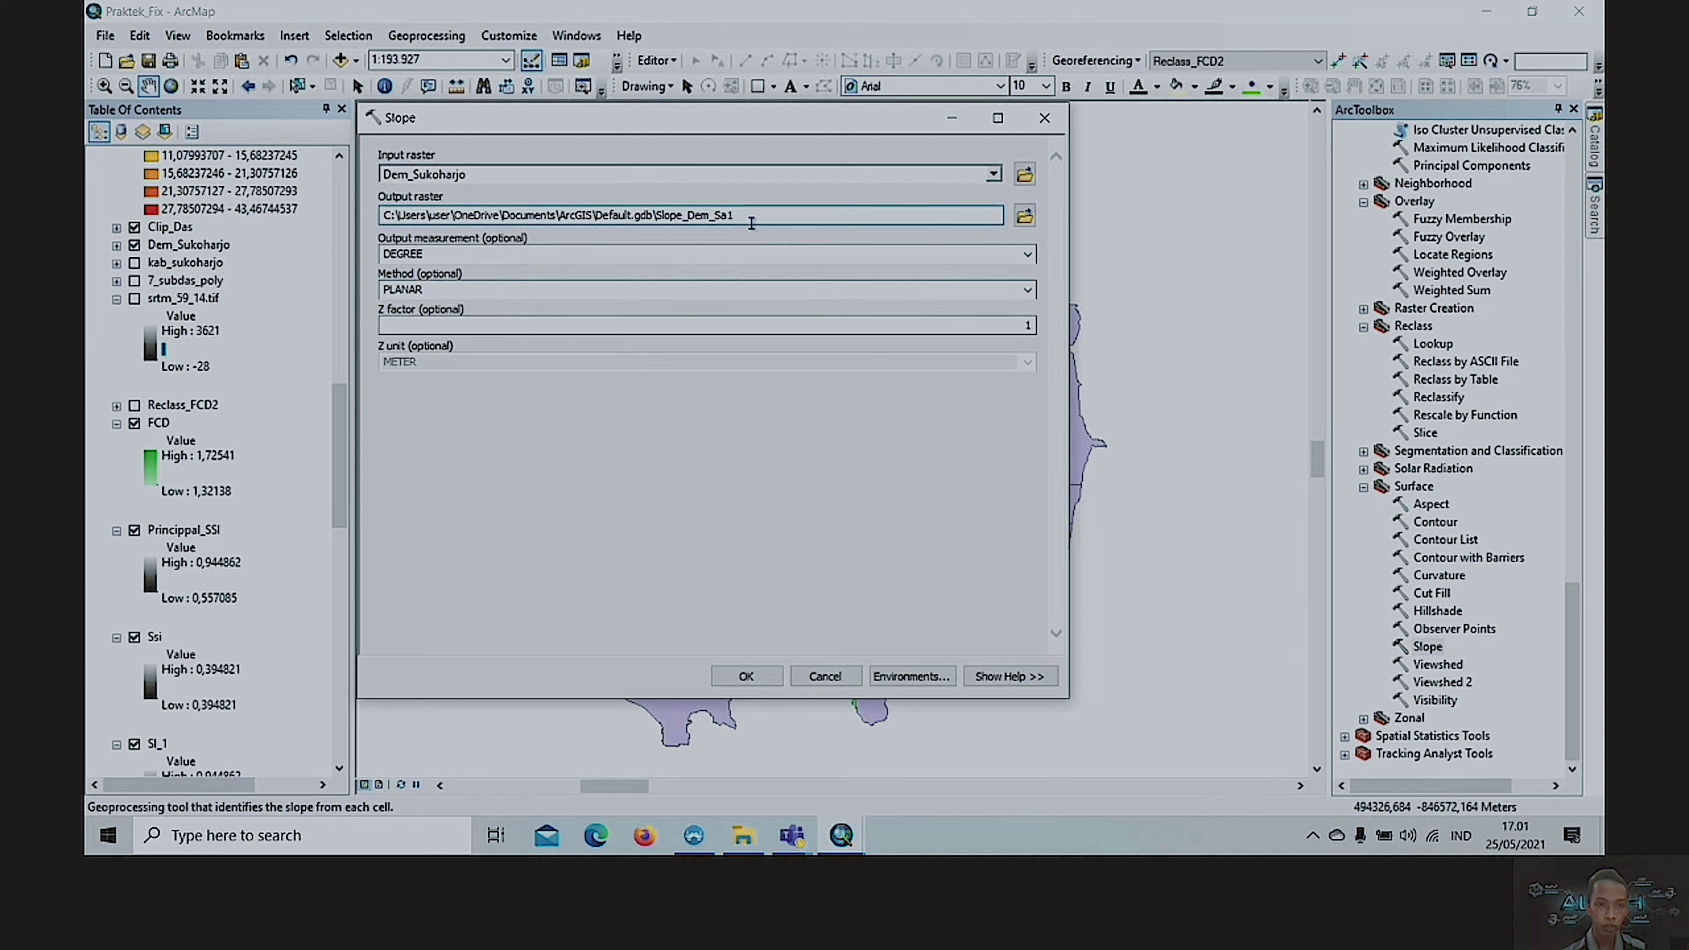
click(745, 676)
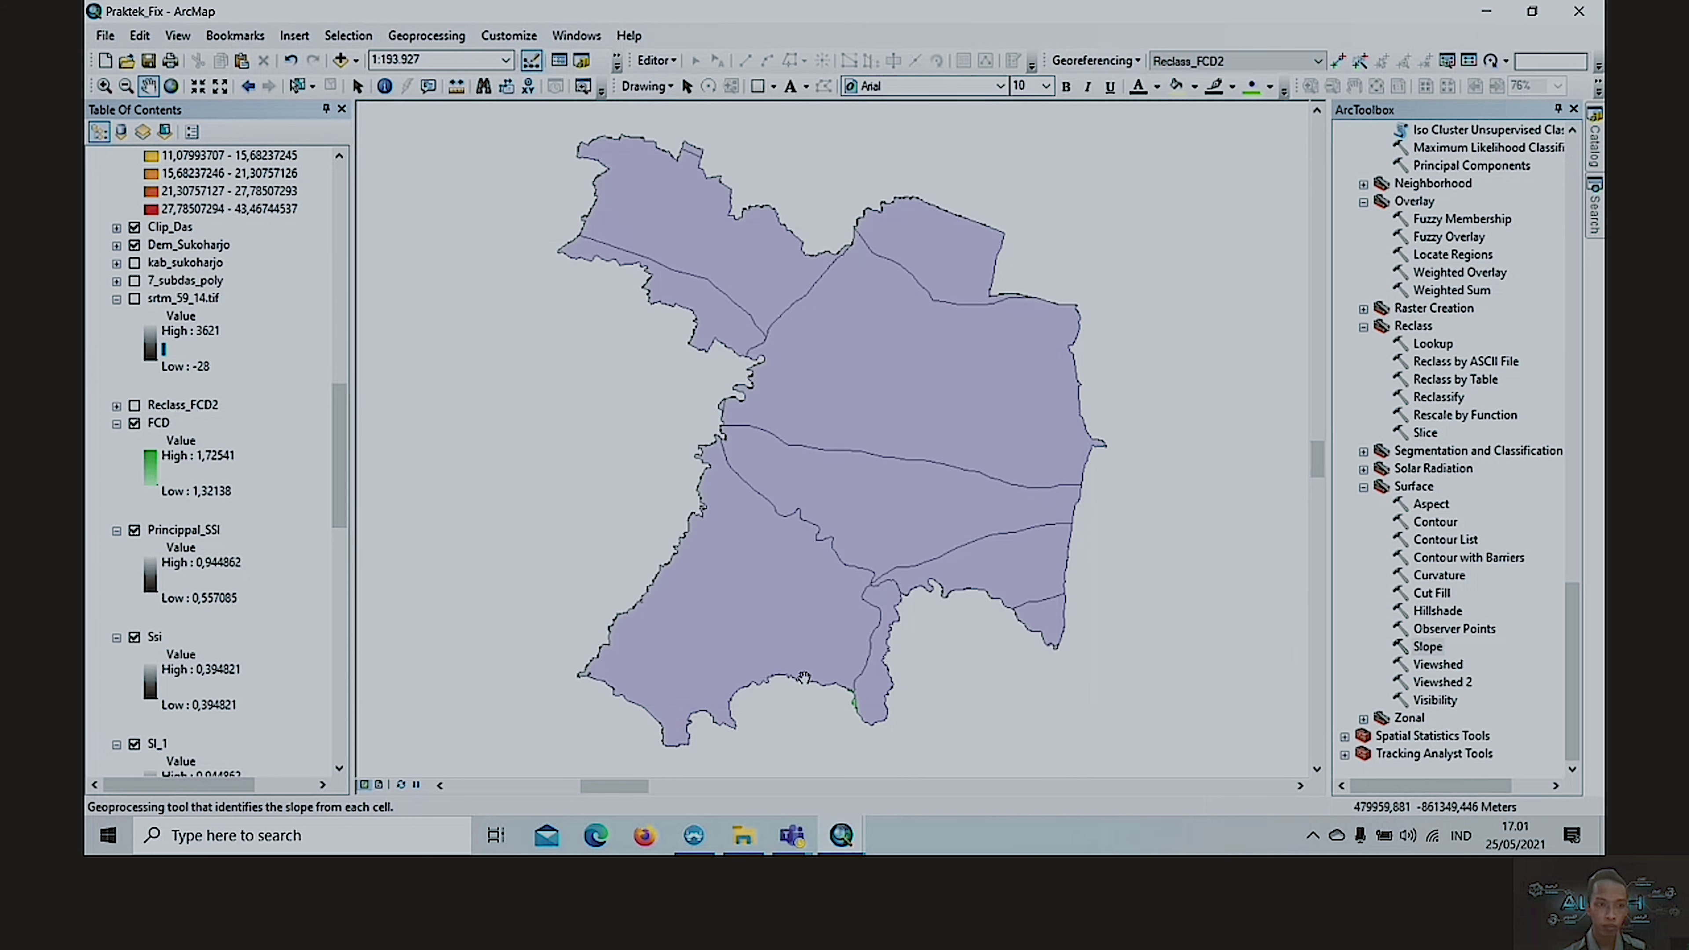
- Show the existing Slope_Dem_Sukoharjo layer on the map
scroll(213, 442, up, 5)
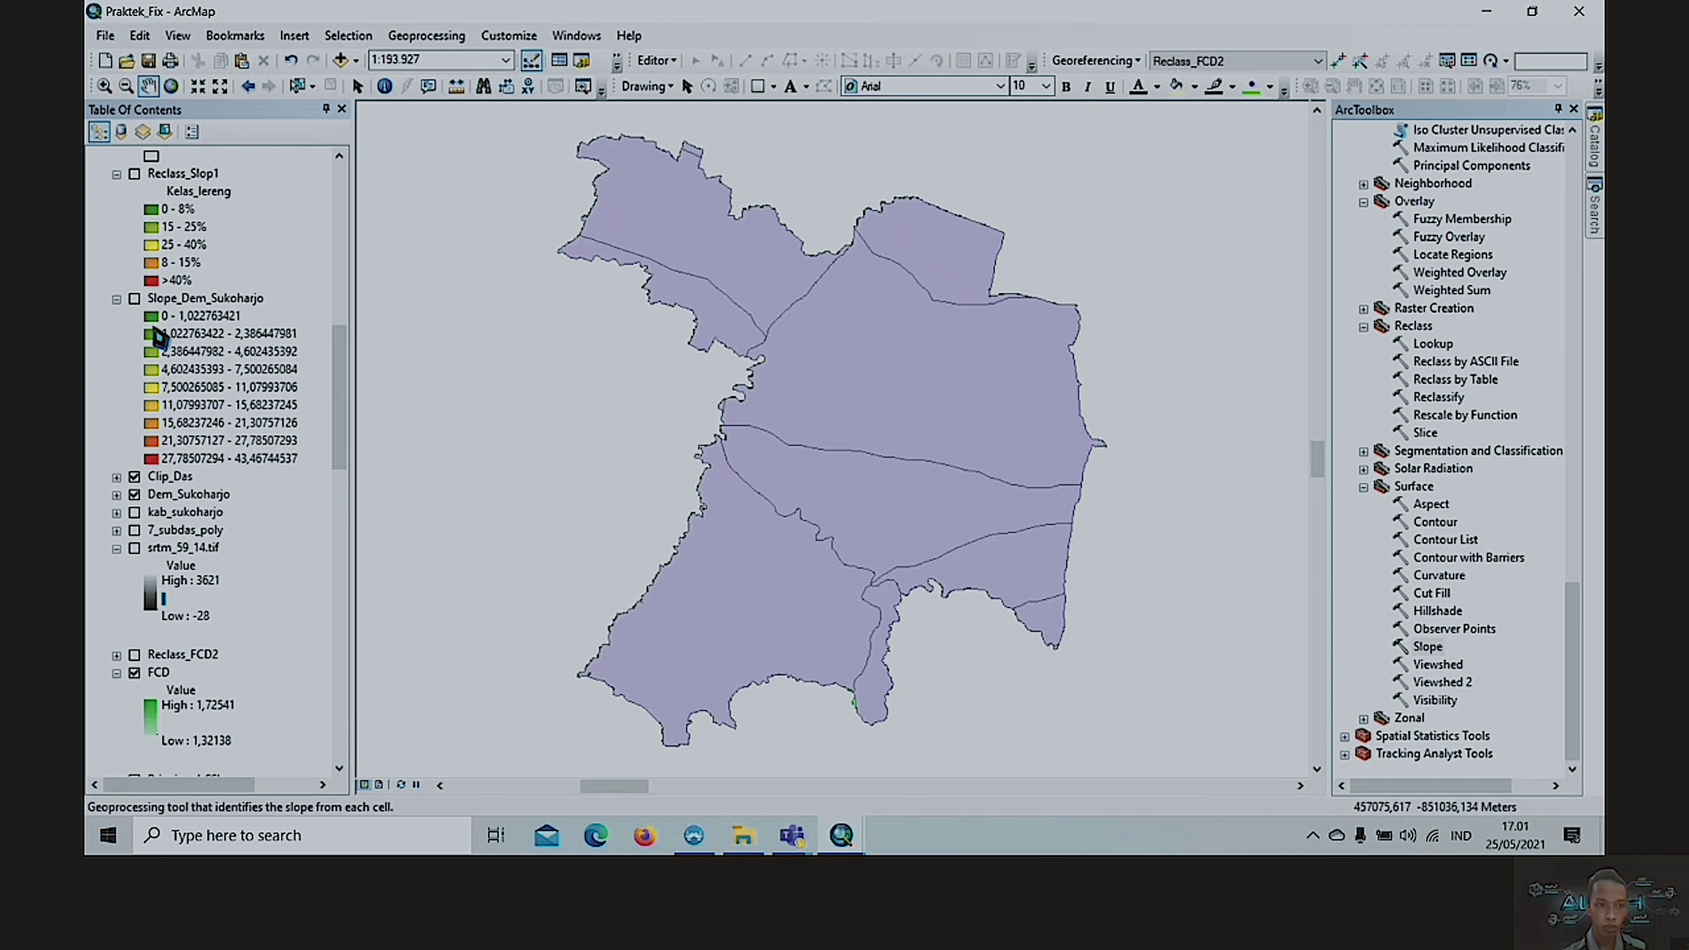
click(134, 299)
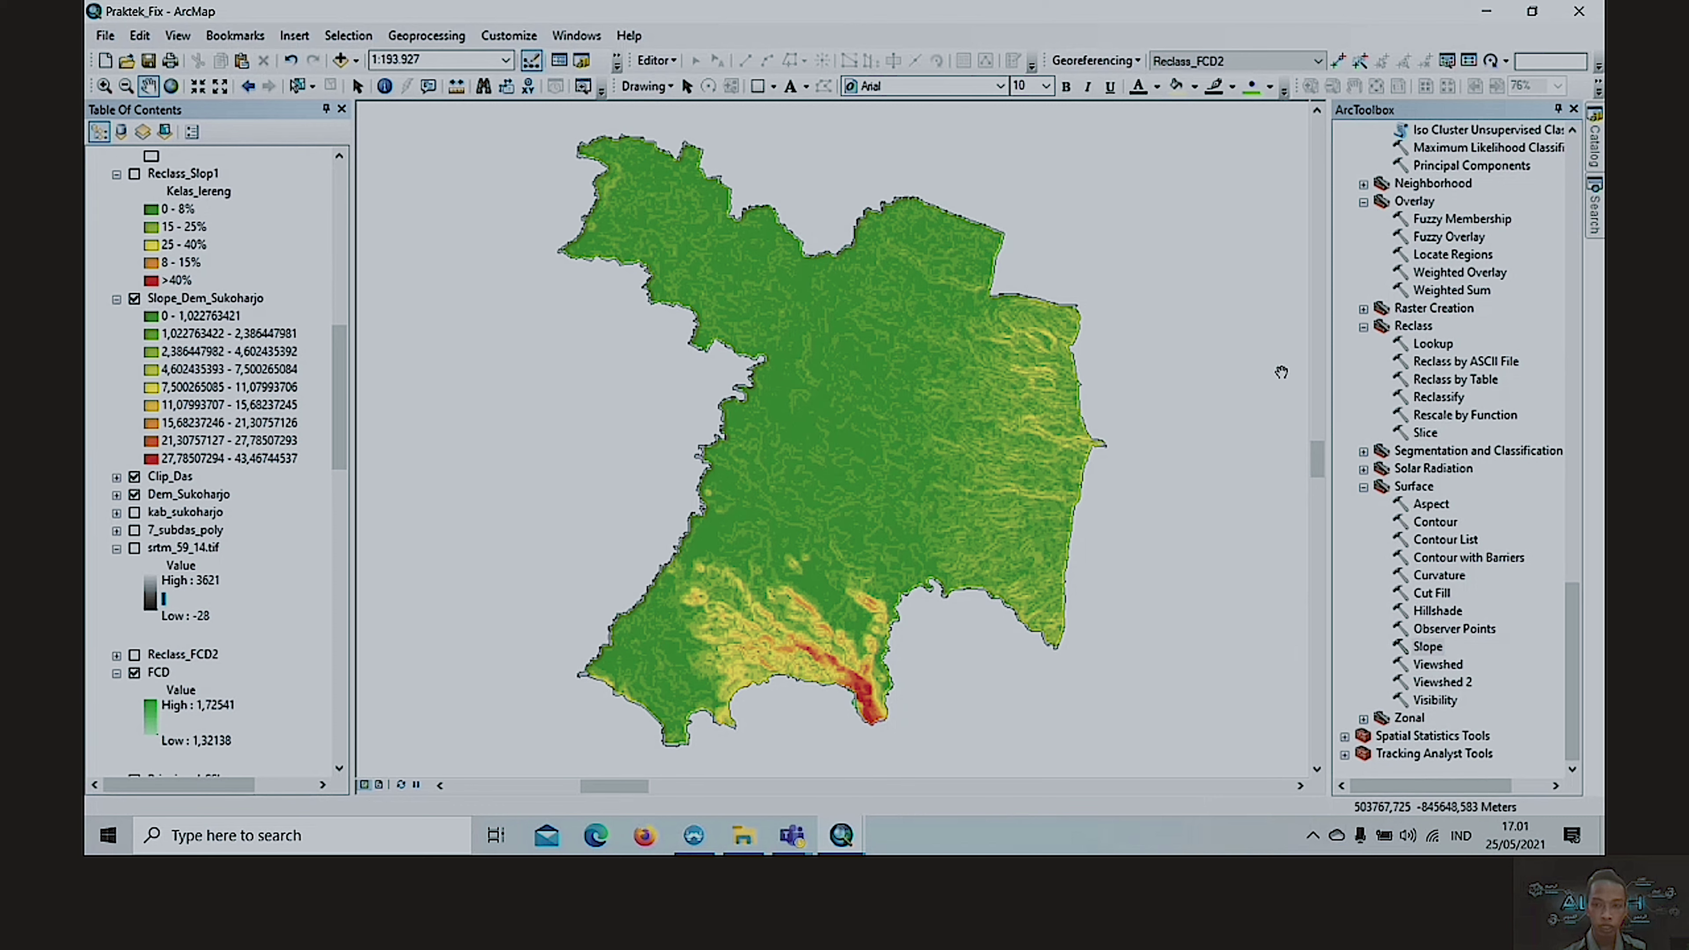
- Open the Reclassify tool with Slope_Dem_Sukoharjo as the input raster
click(1410, 327)
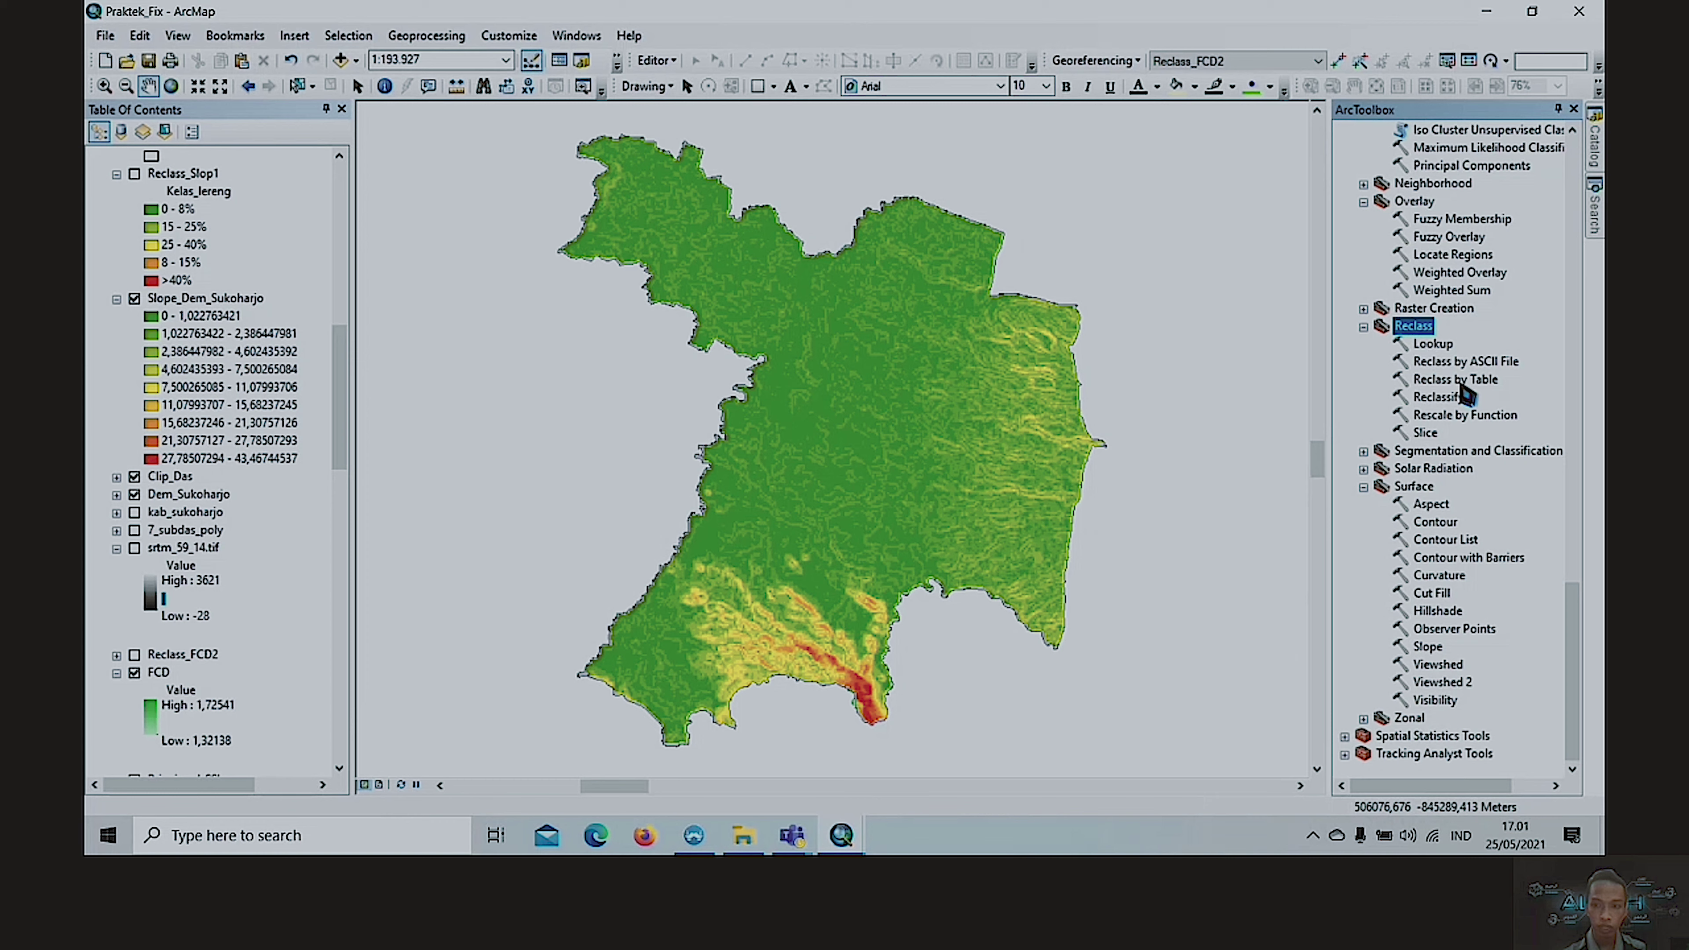
double_click(1440, 398)
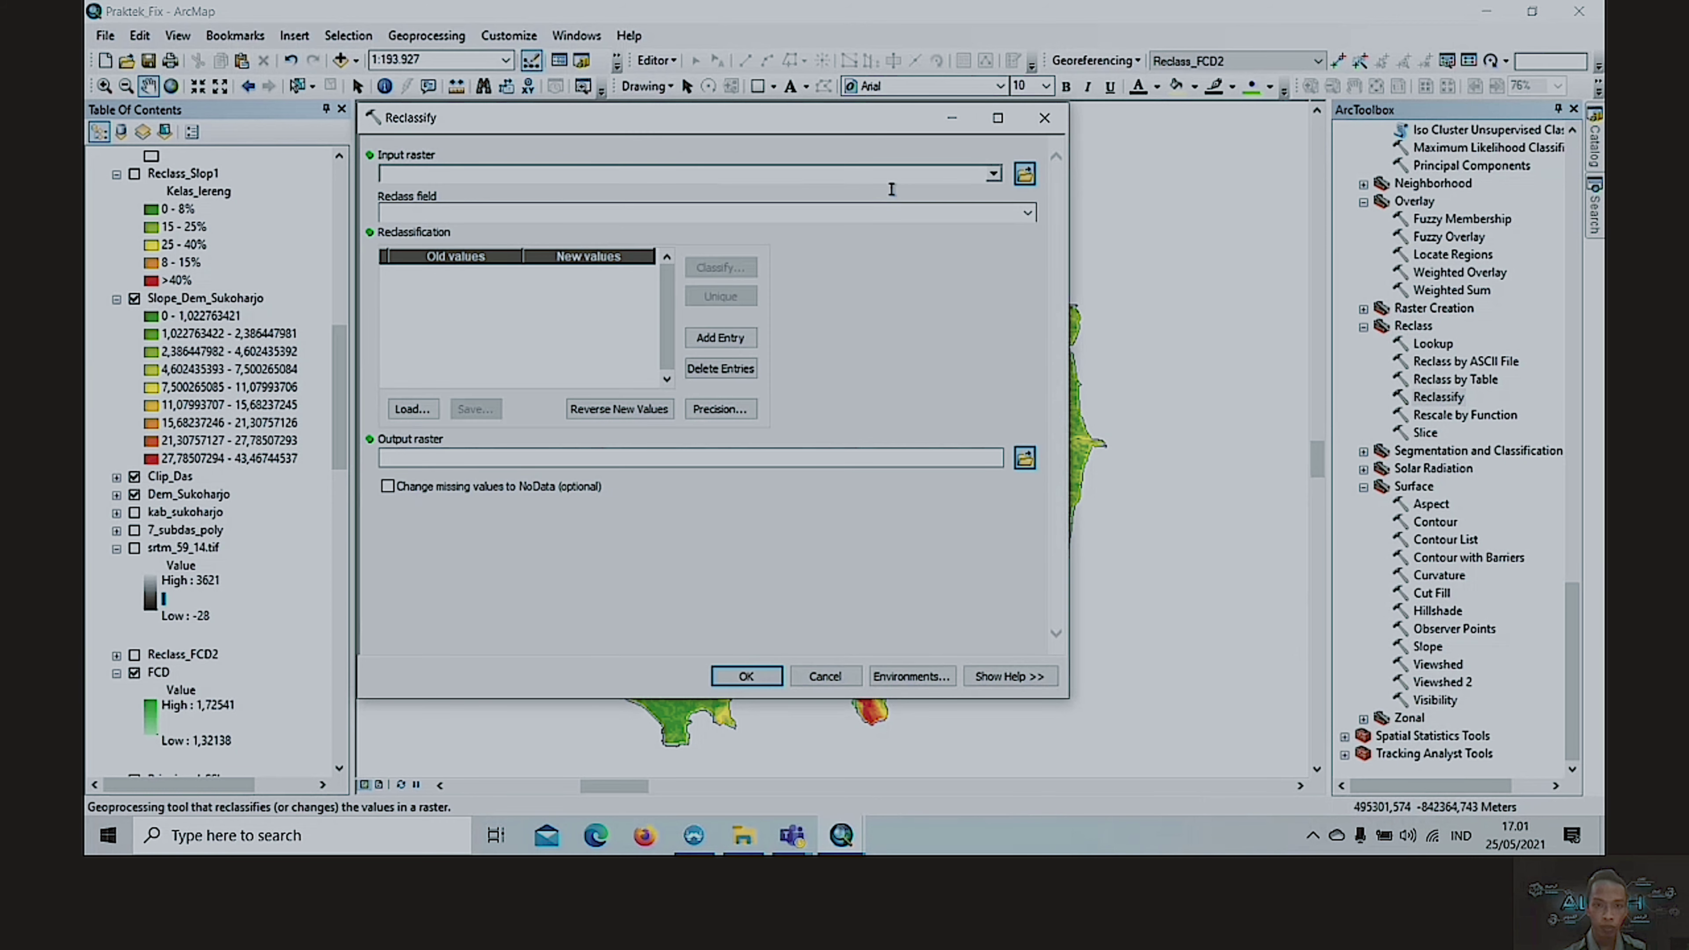
click(992, 175)
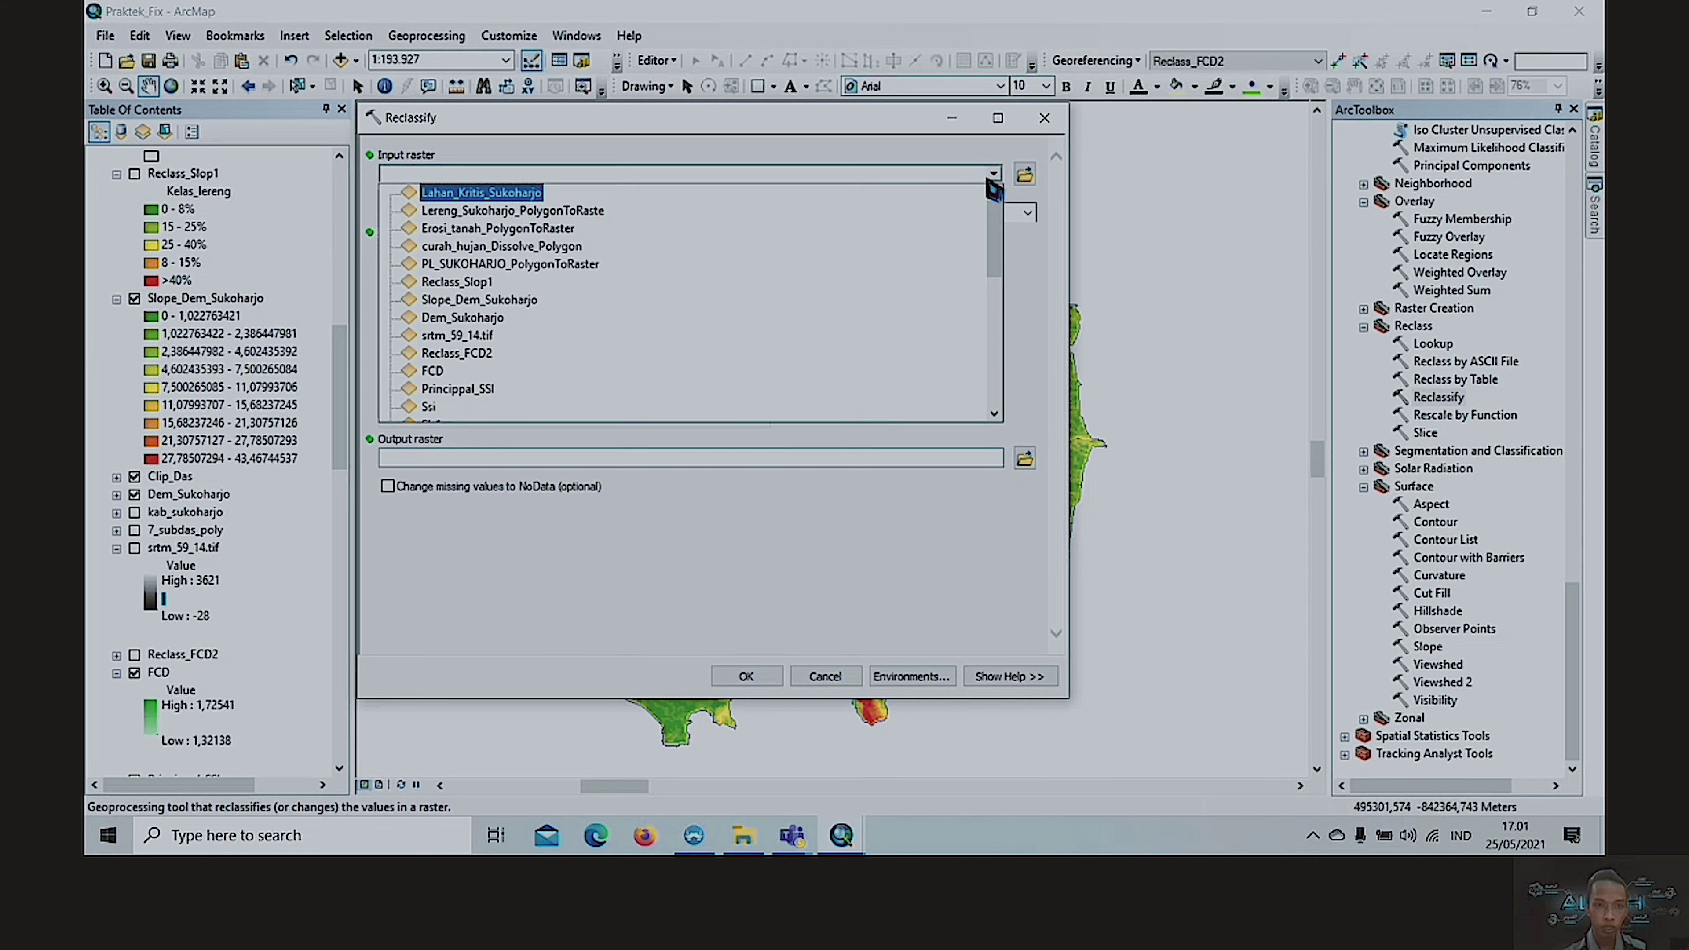
click(489, 300)
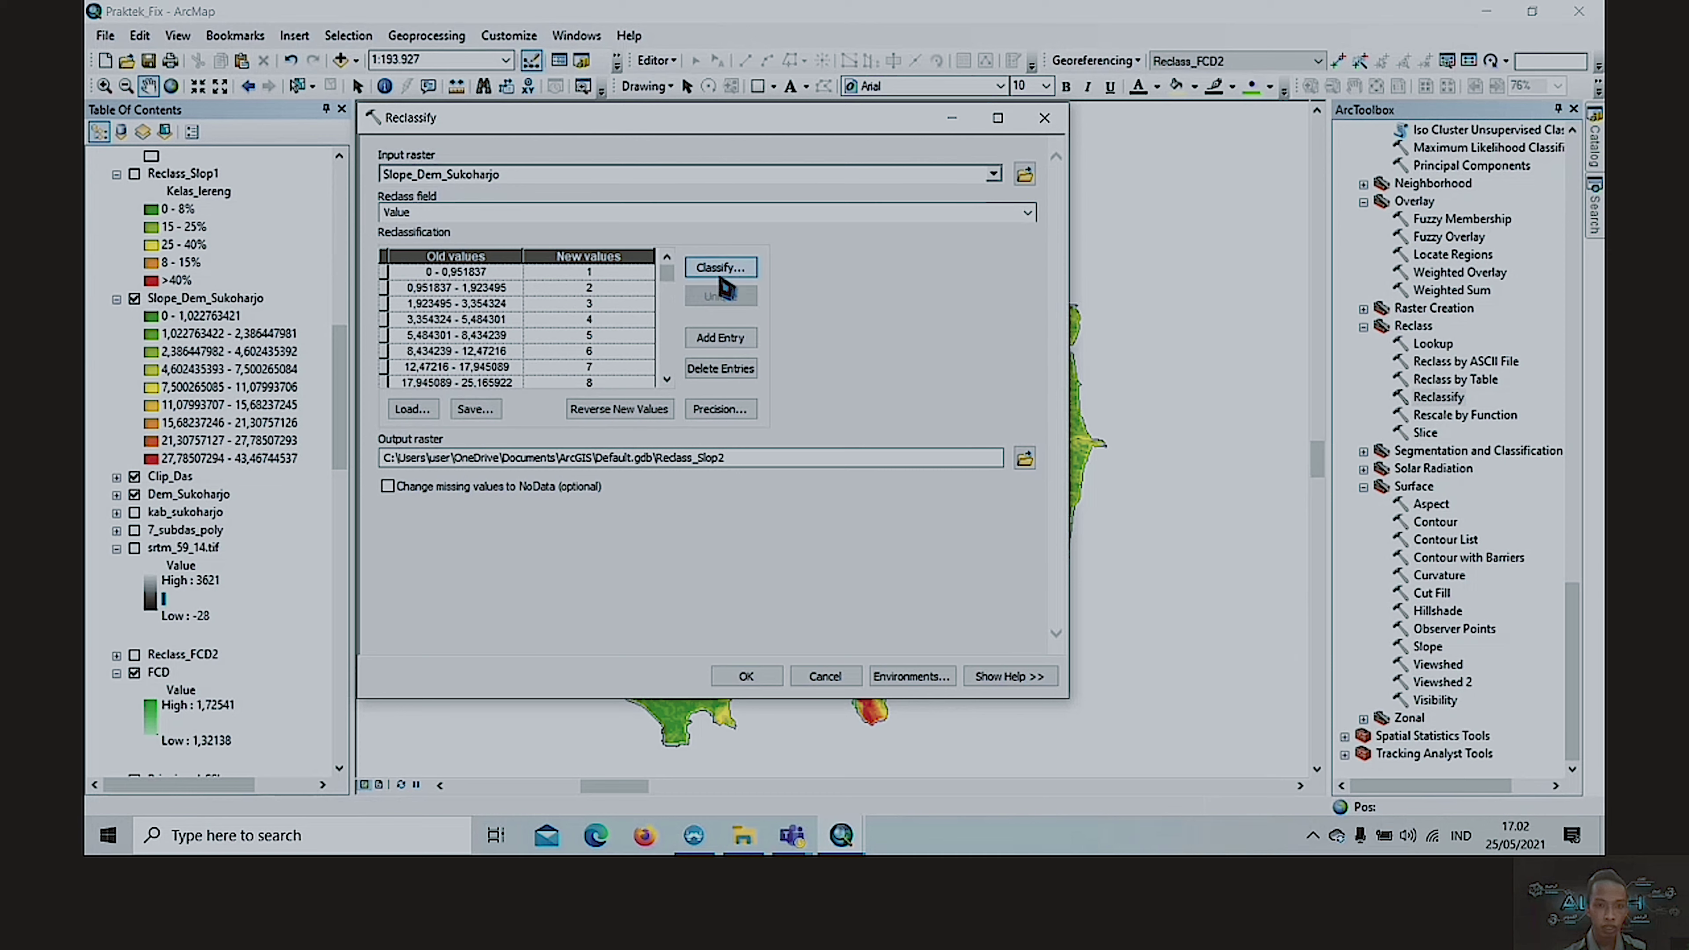
- Open the classification settings for the slope raster's Reclassify run and set the number of classes to 5
click(737, 274)
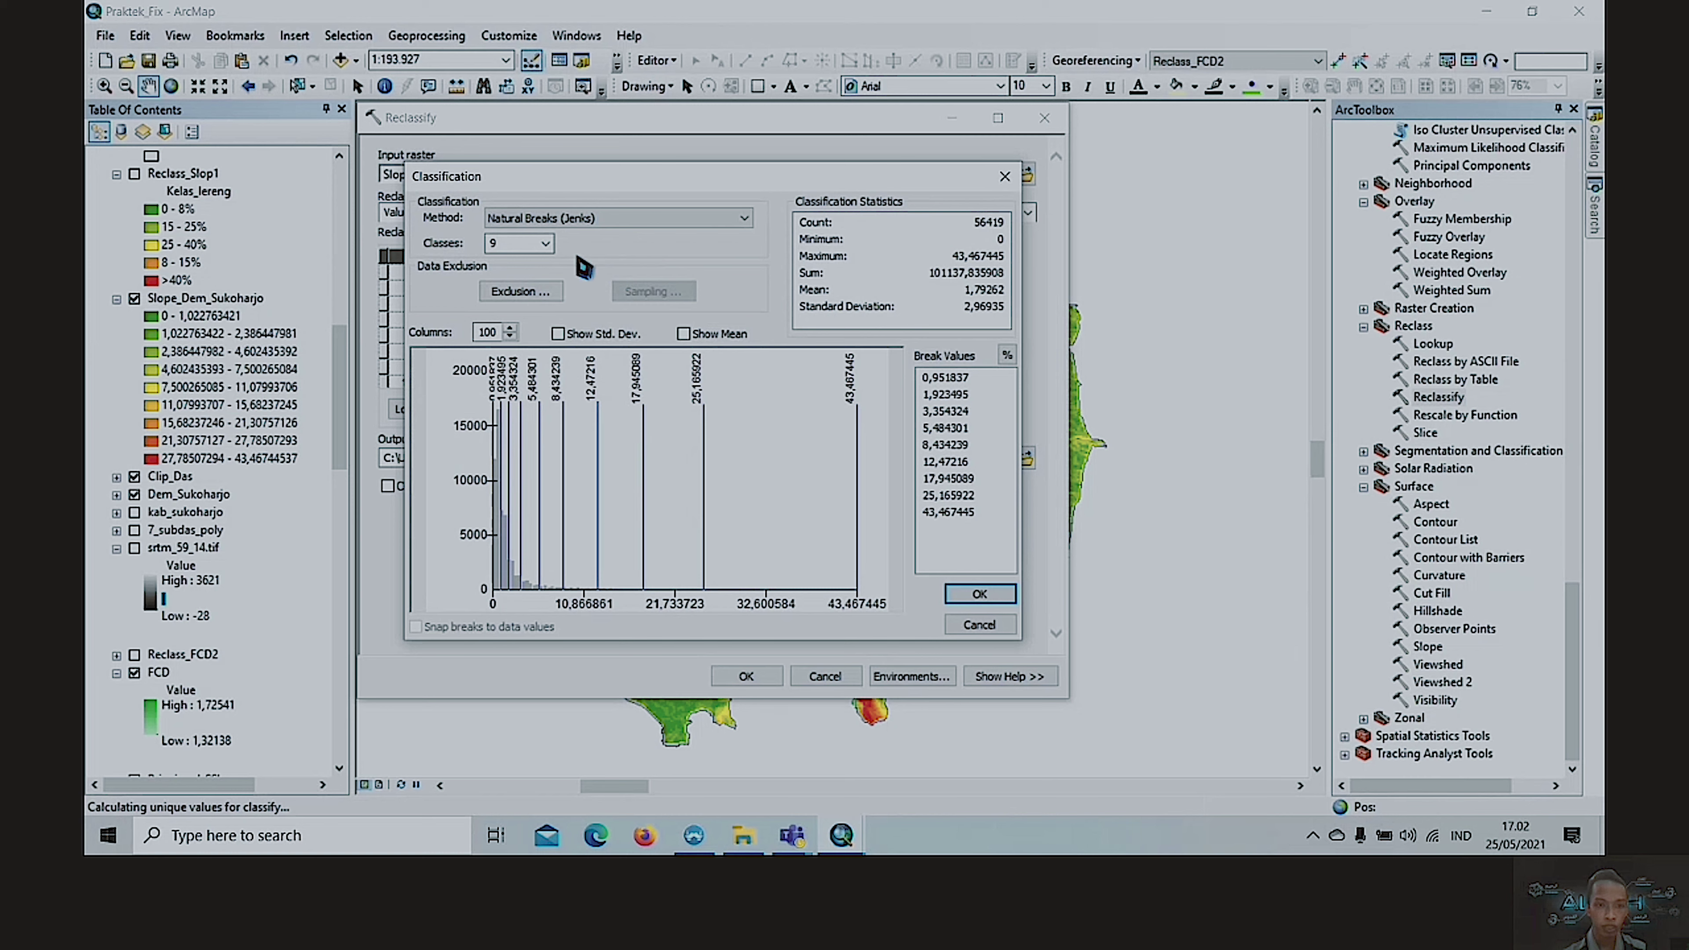
click(545, 243)
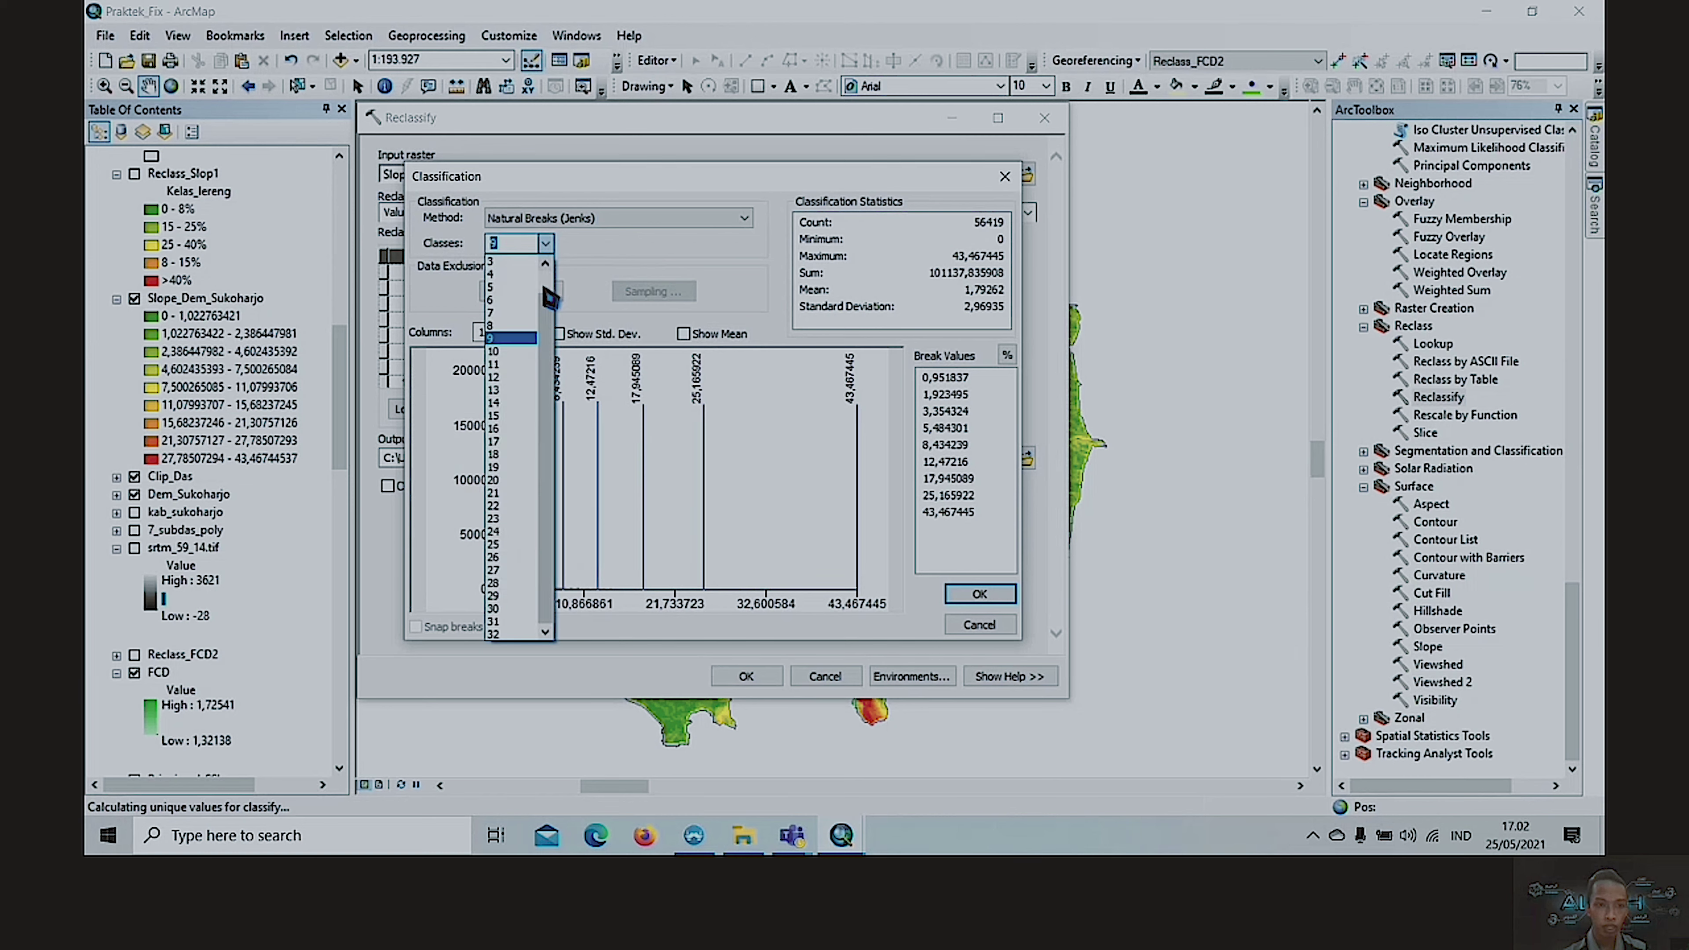
click(520, 286)
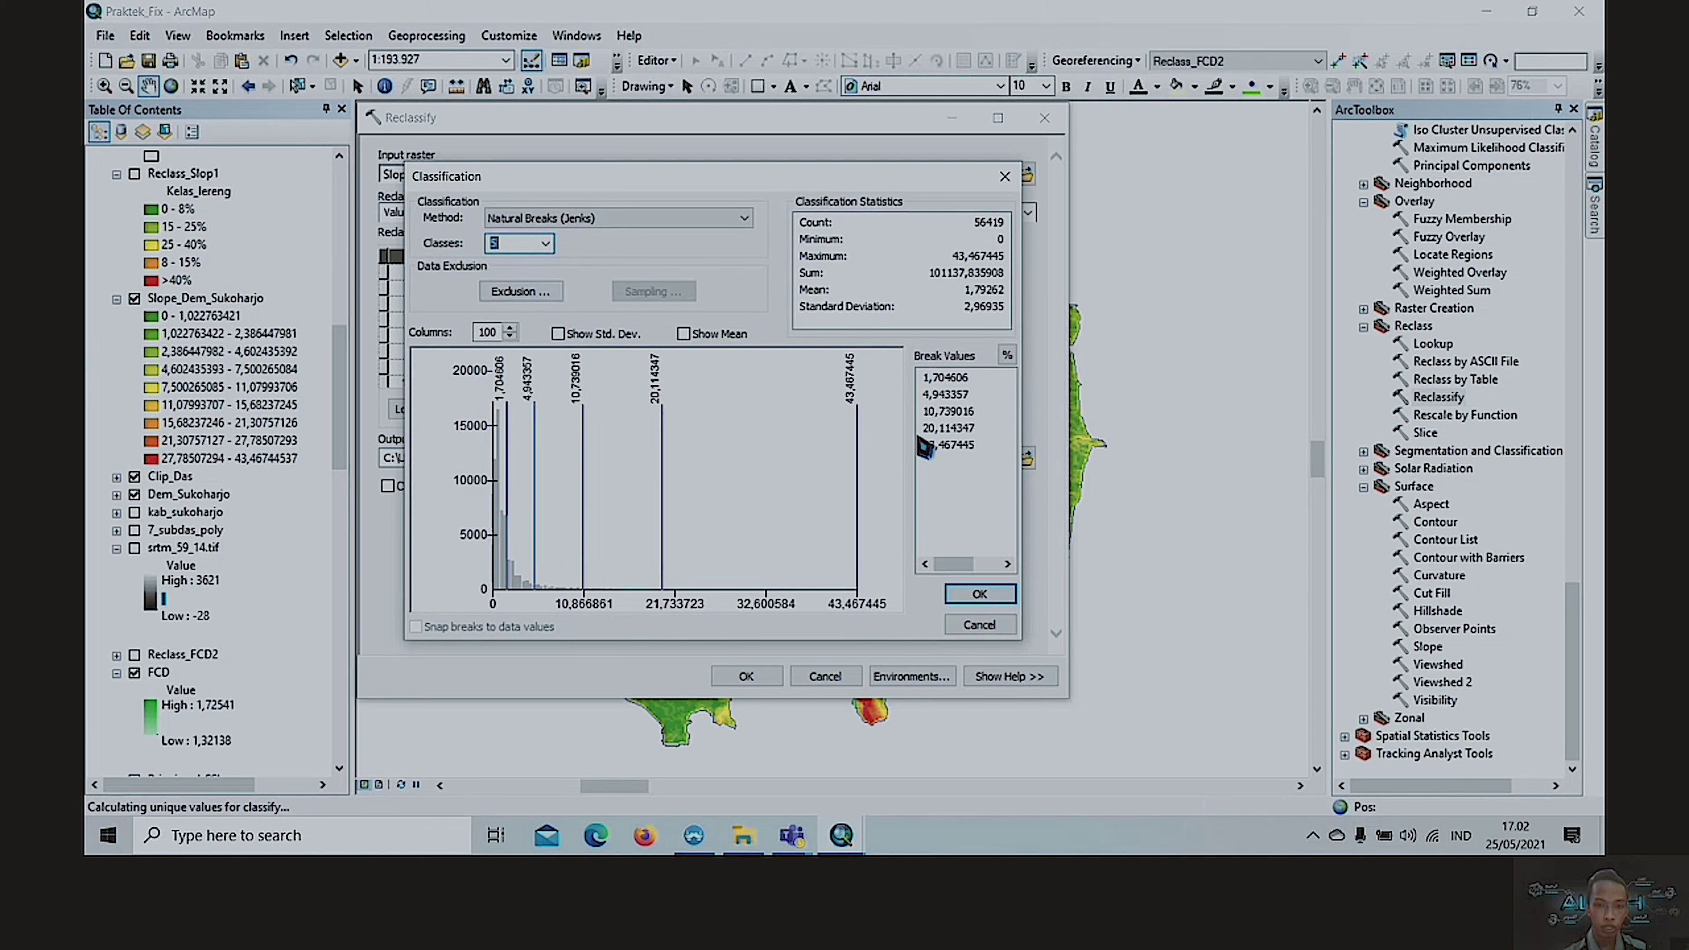
- Enter 4, 8, 11 and 17 as the first four break values, and cancel the classification and the Reclassify tool
click(955, 379)
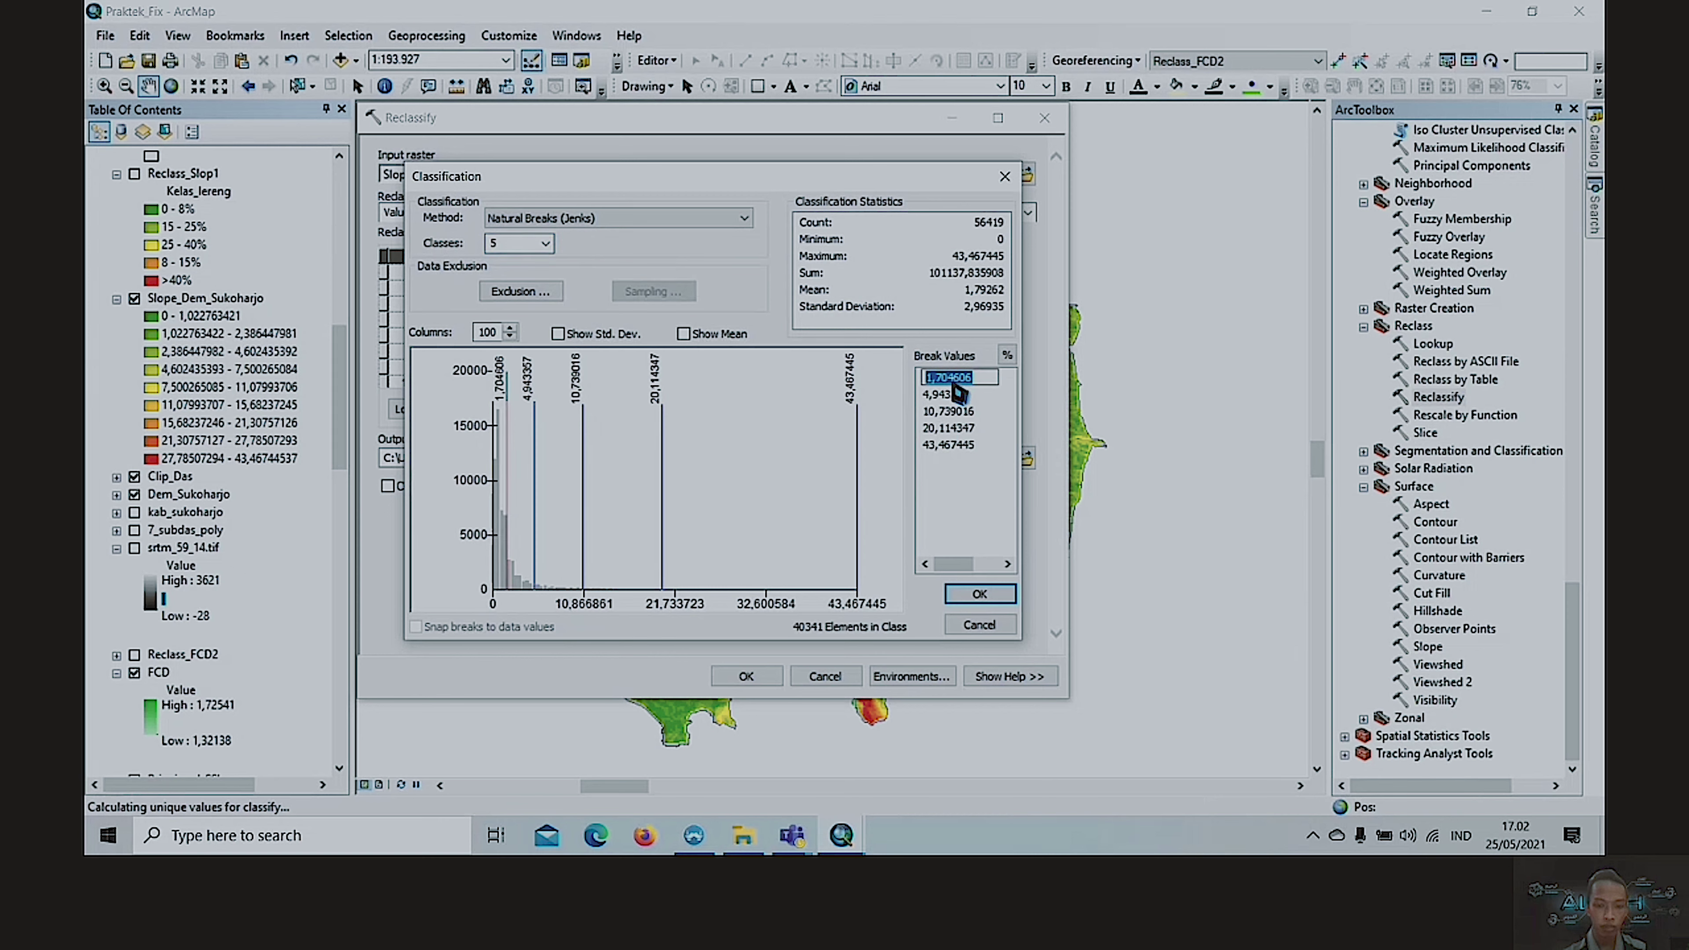
text(4)
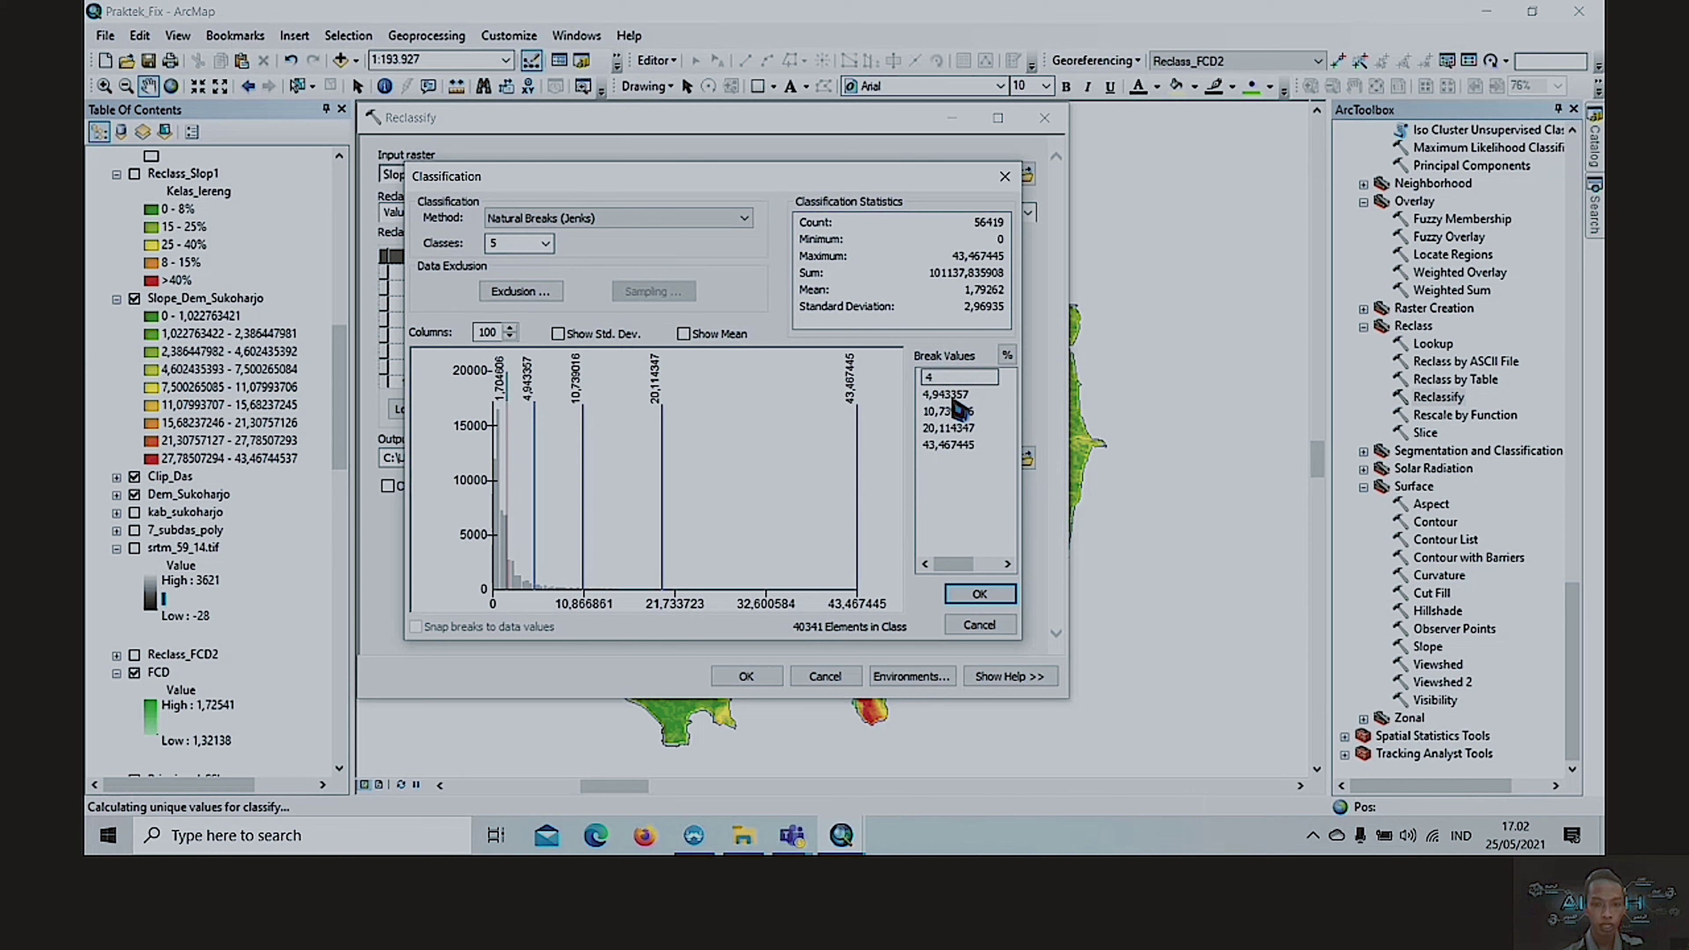
key(Return)
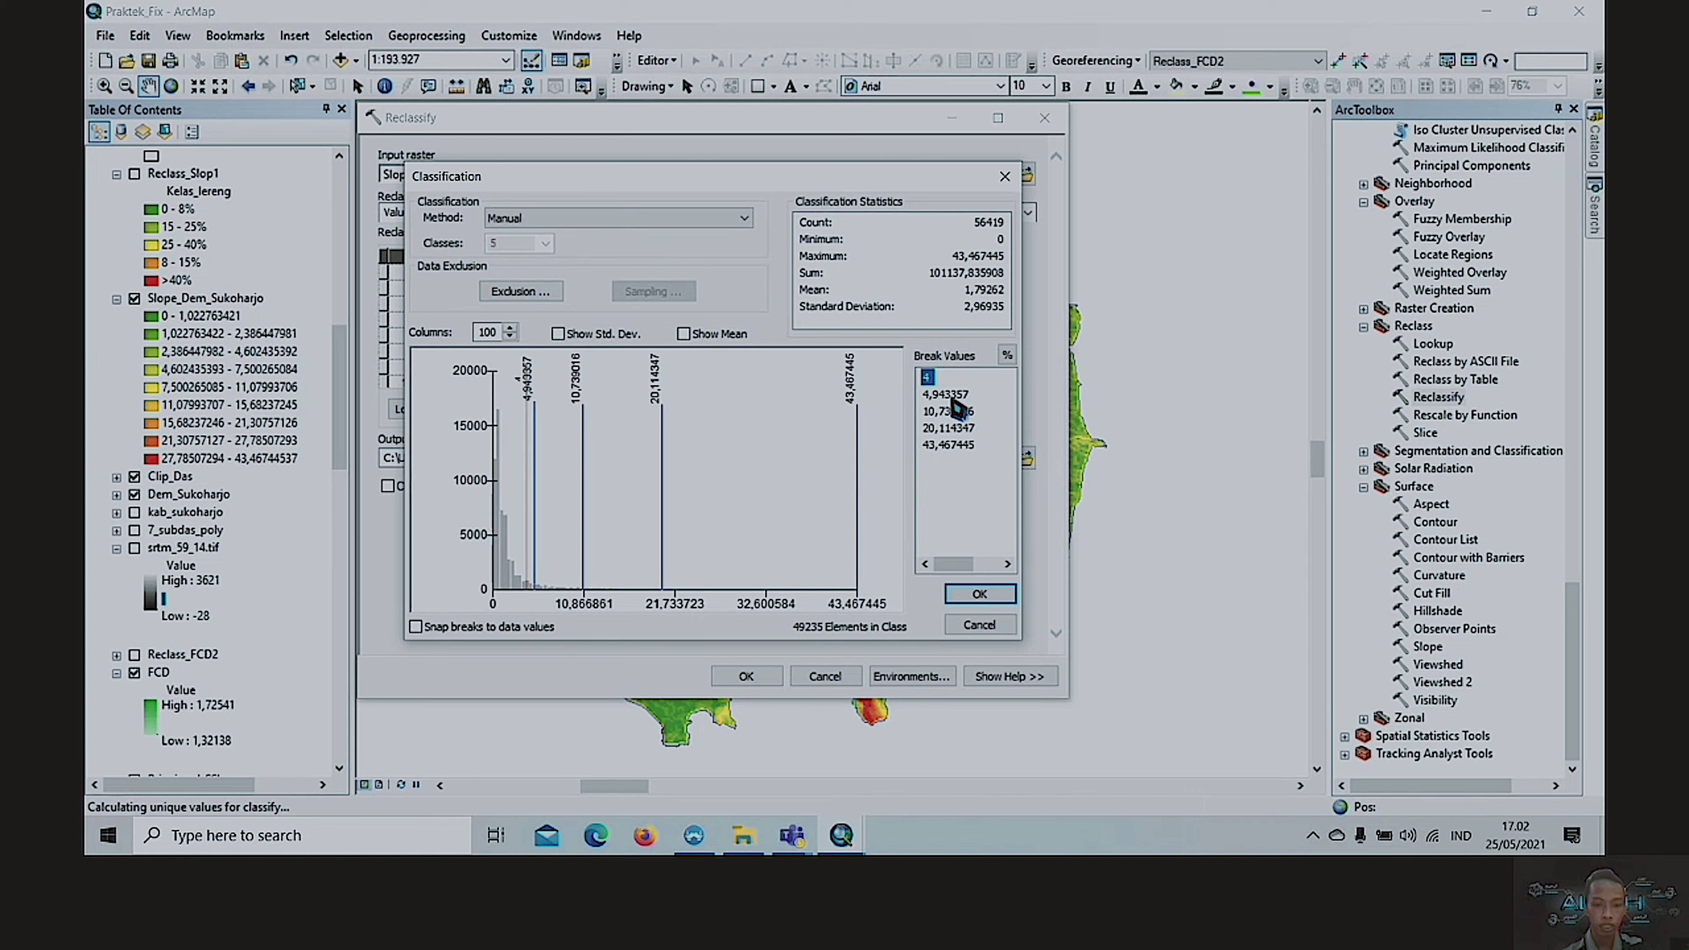
click(952, 397)
text(8)
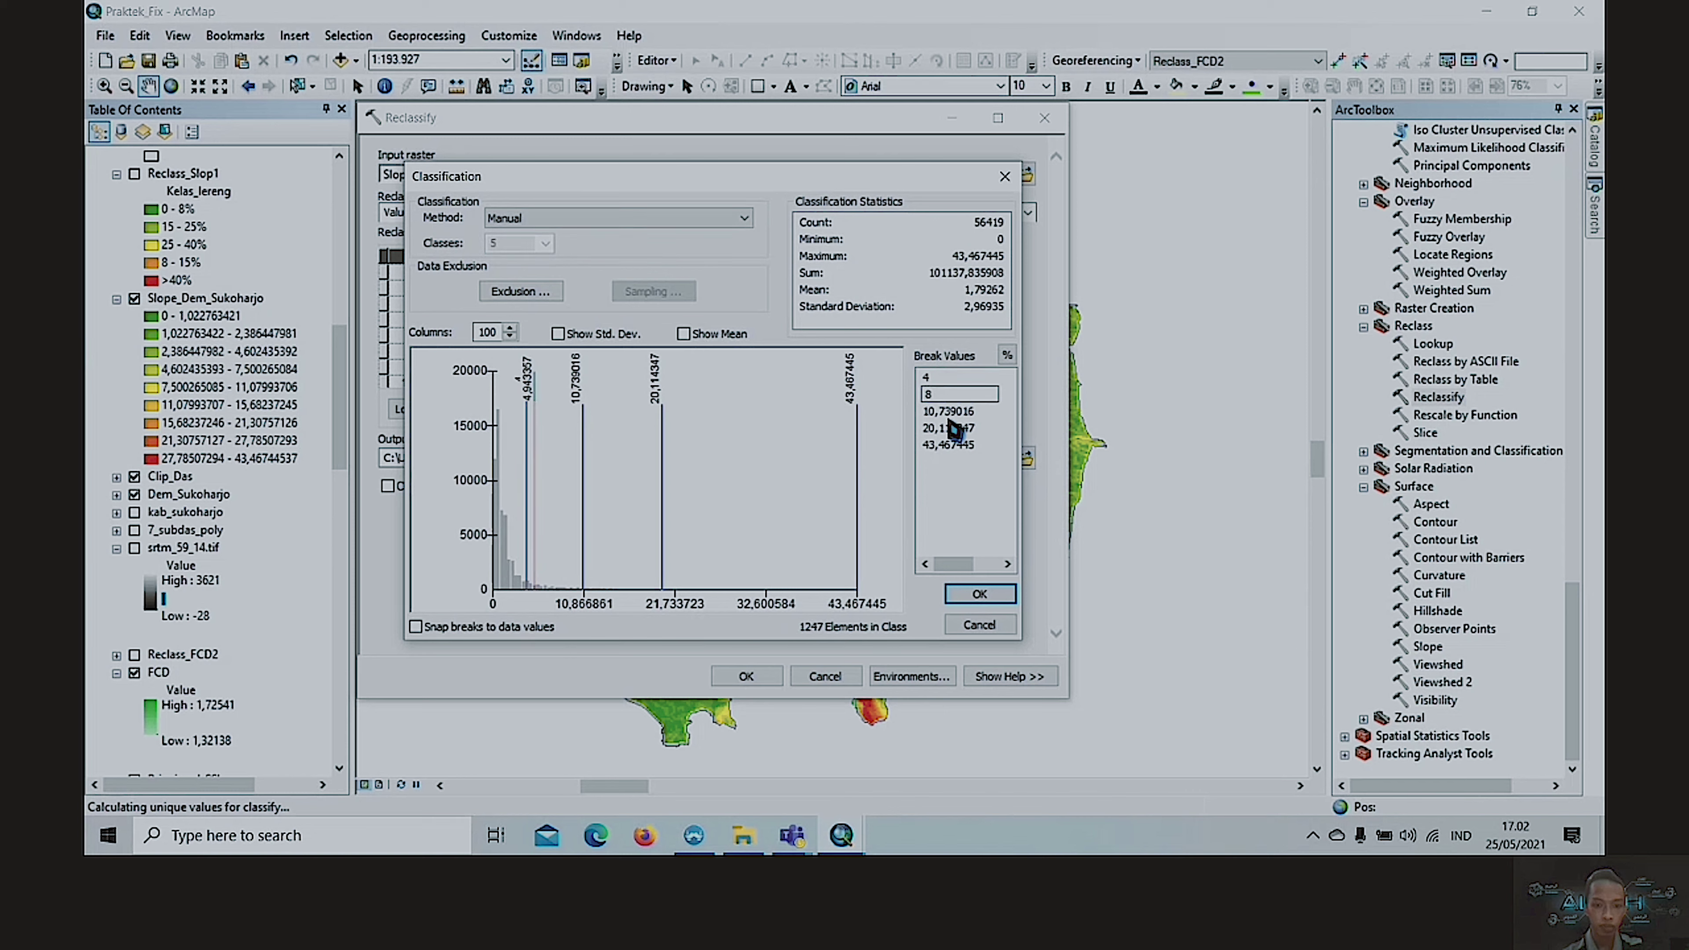
key(Return)
click(949, 413)
text(11)
key(Return)
click(946, 429)
text(17)
key(Return)
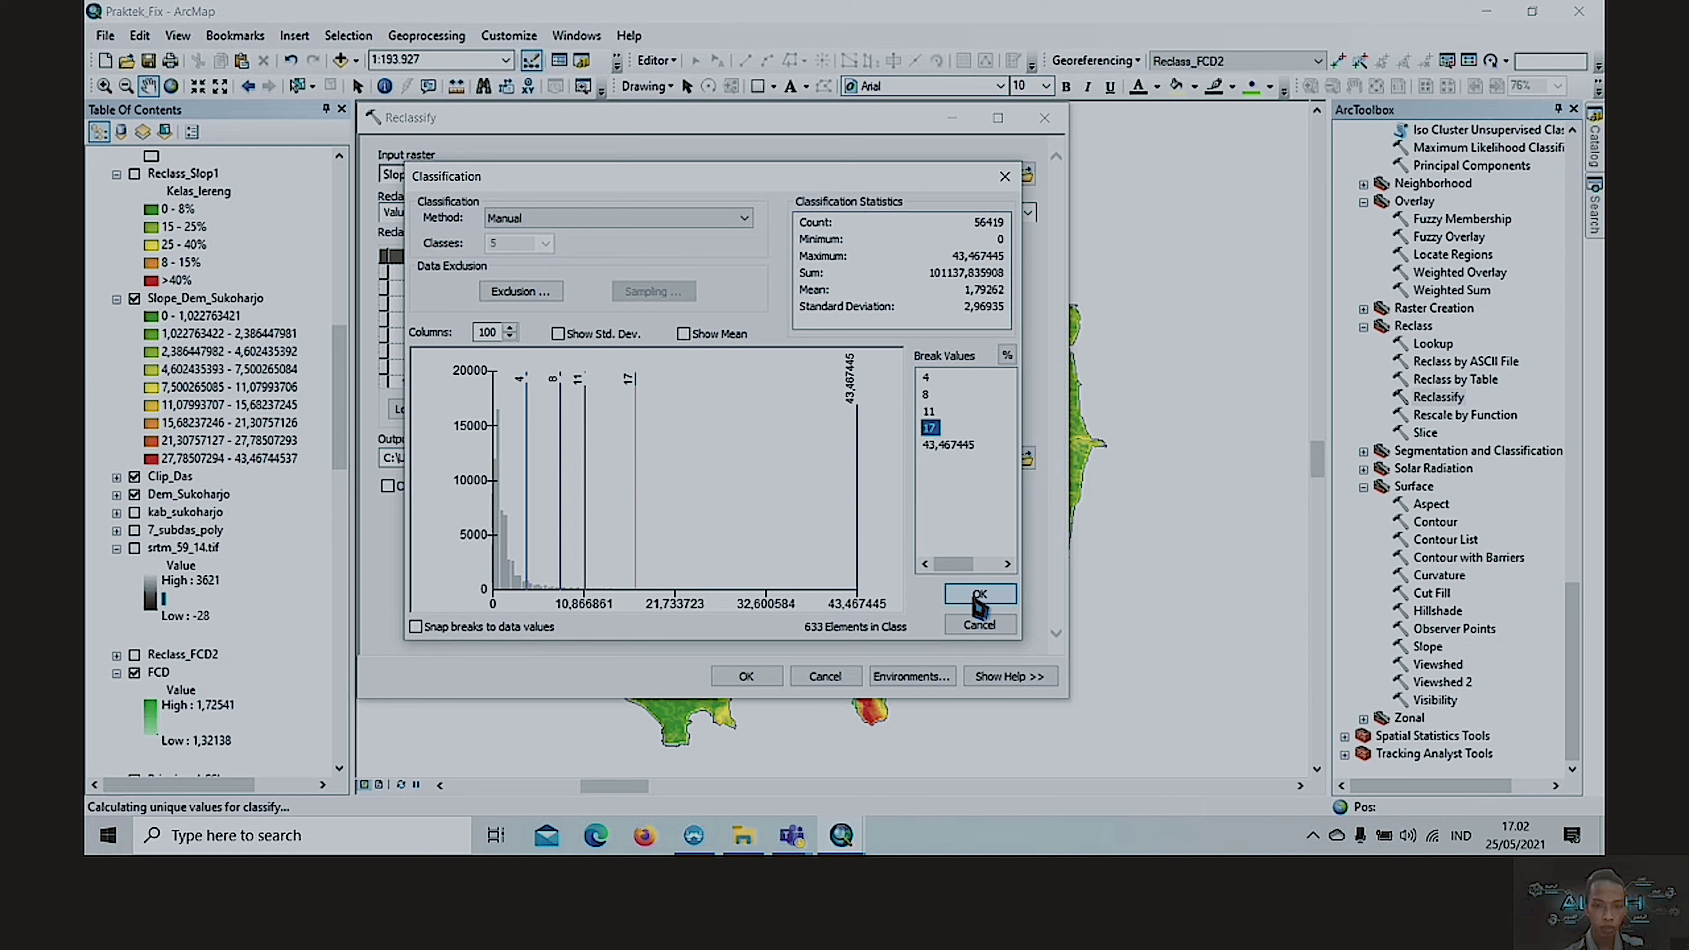
click(979, 624)
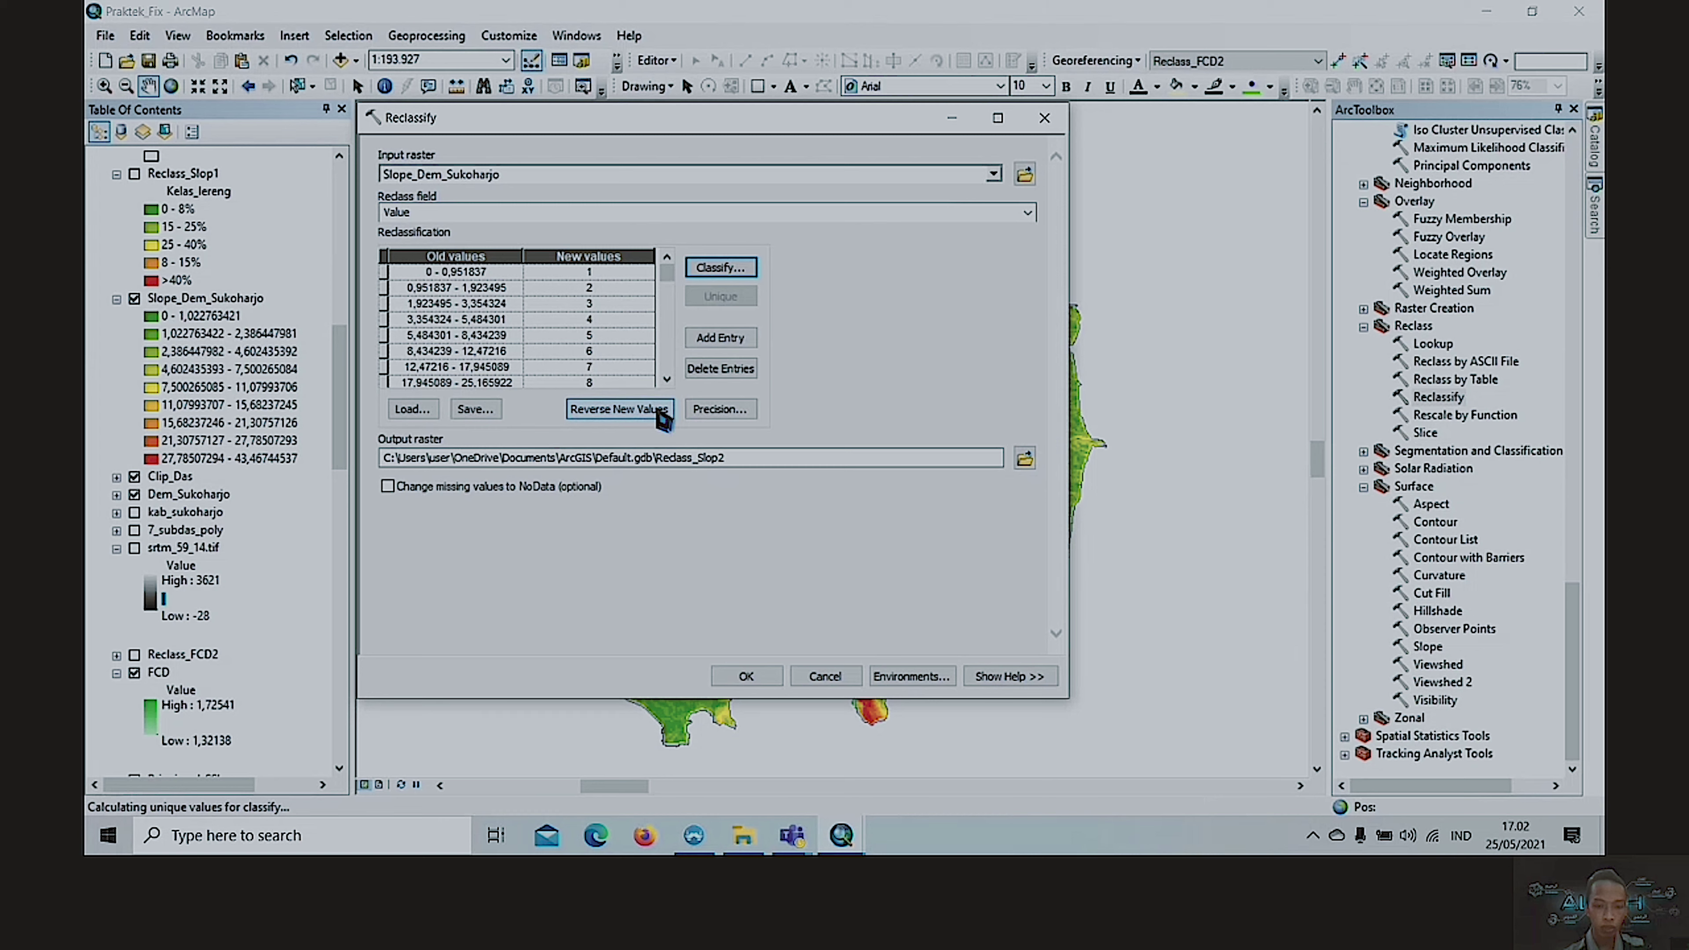
click(807, 674)
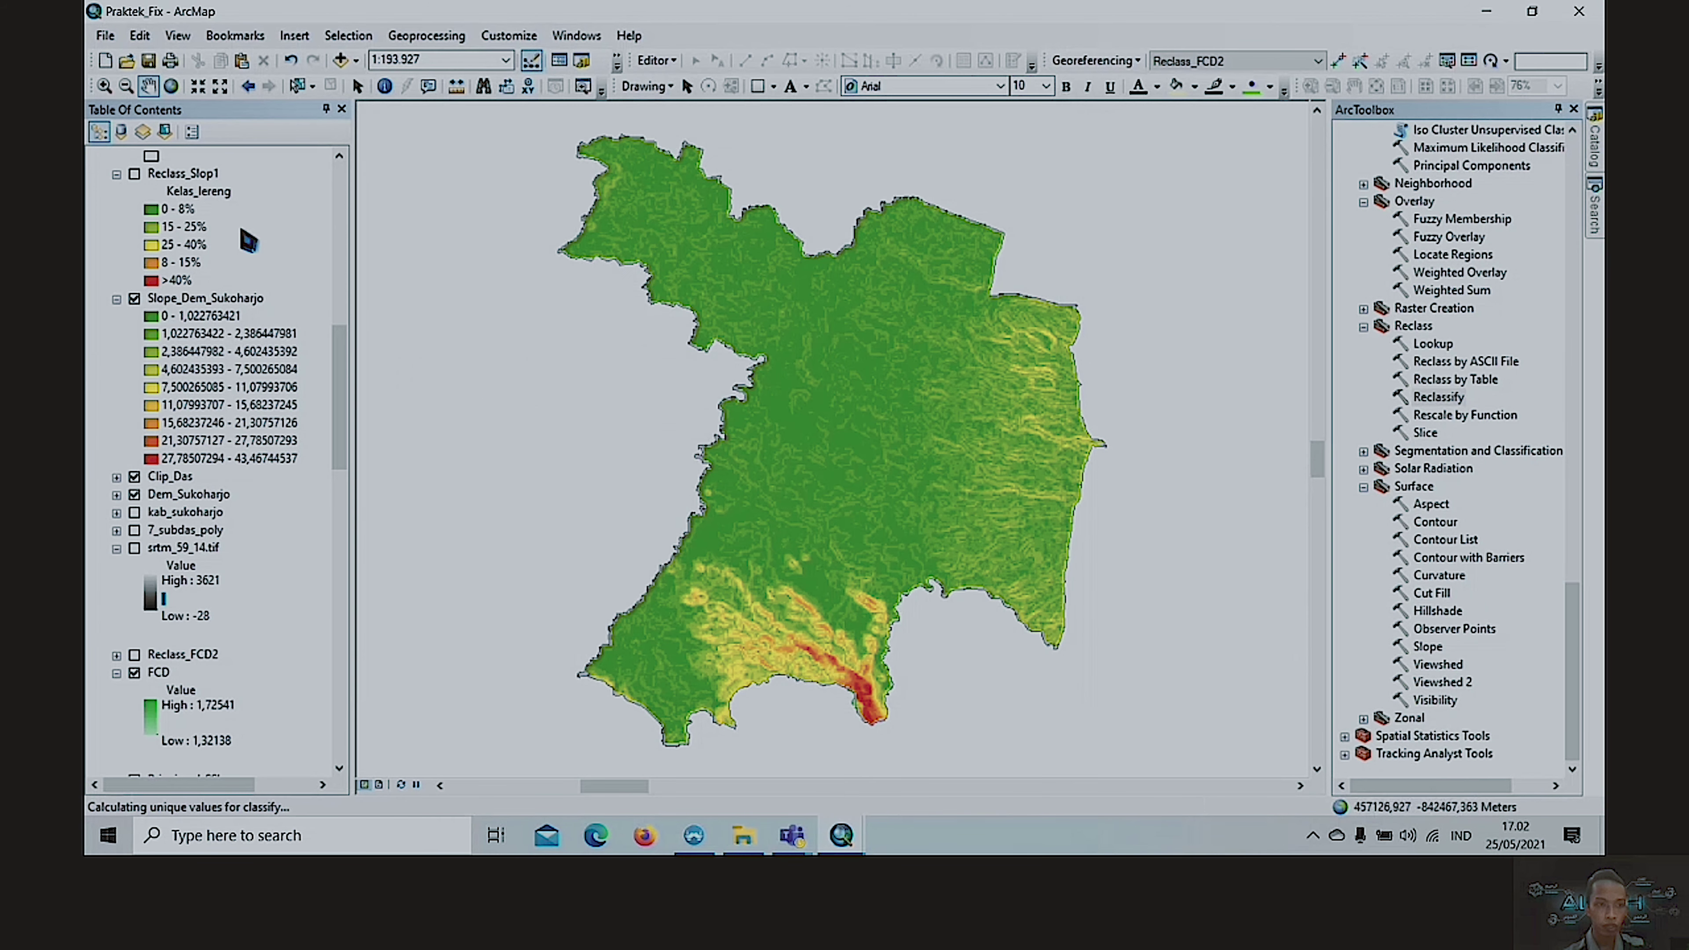
- Show Reclass_Slop1 on the map instead of Slope_Dem_Sukoharjo and open its attribute table at the slope class column
click(135, 174)
click(135, 298)
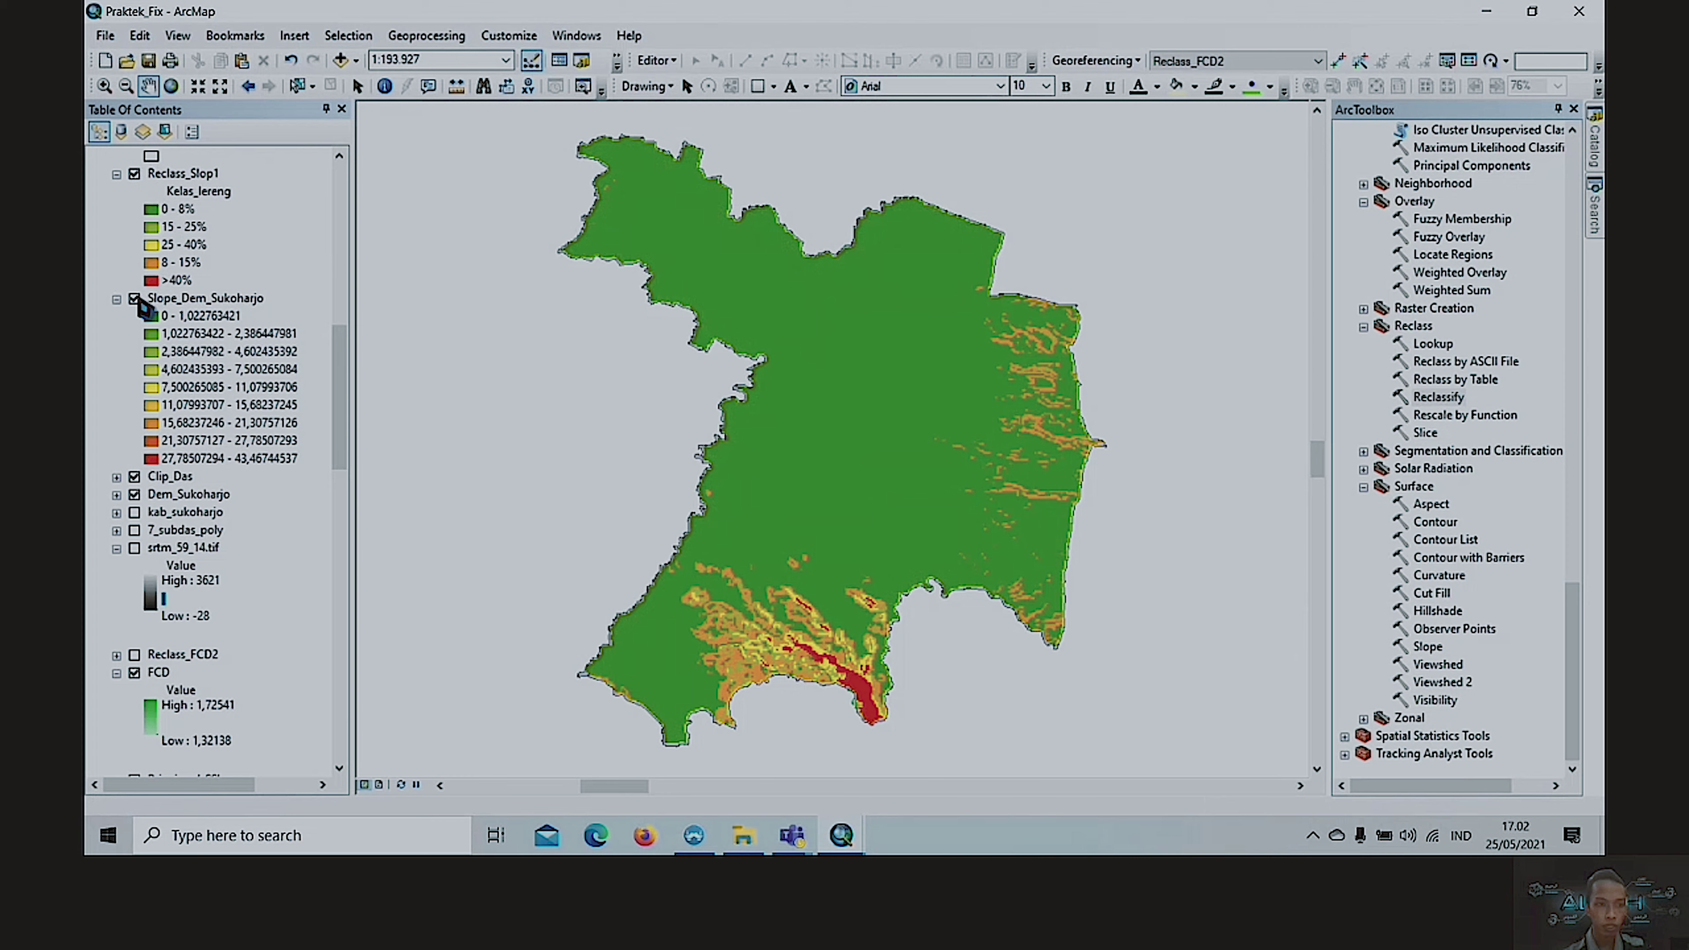
scroll(171, 319, up, 5)
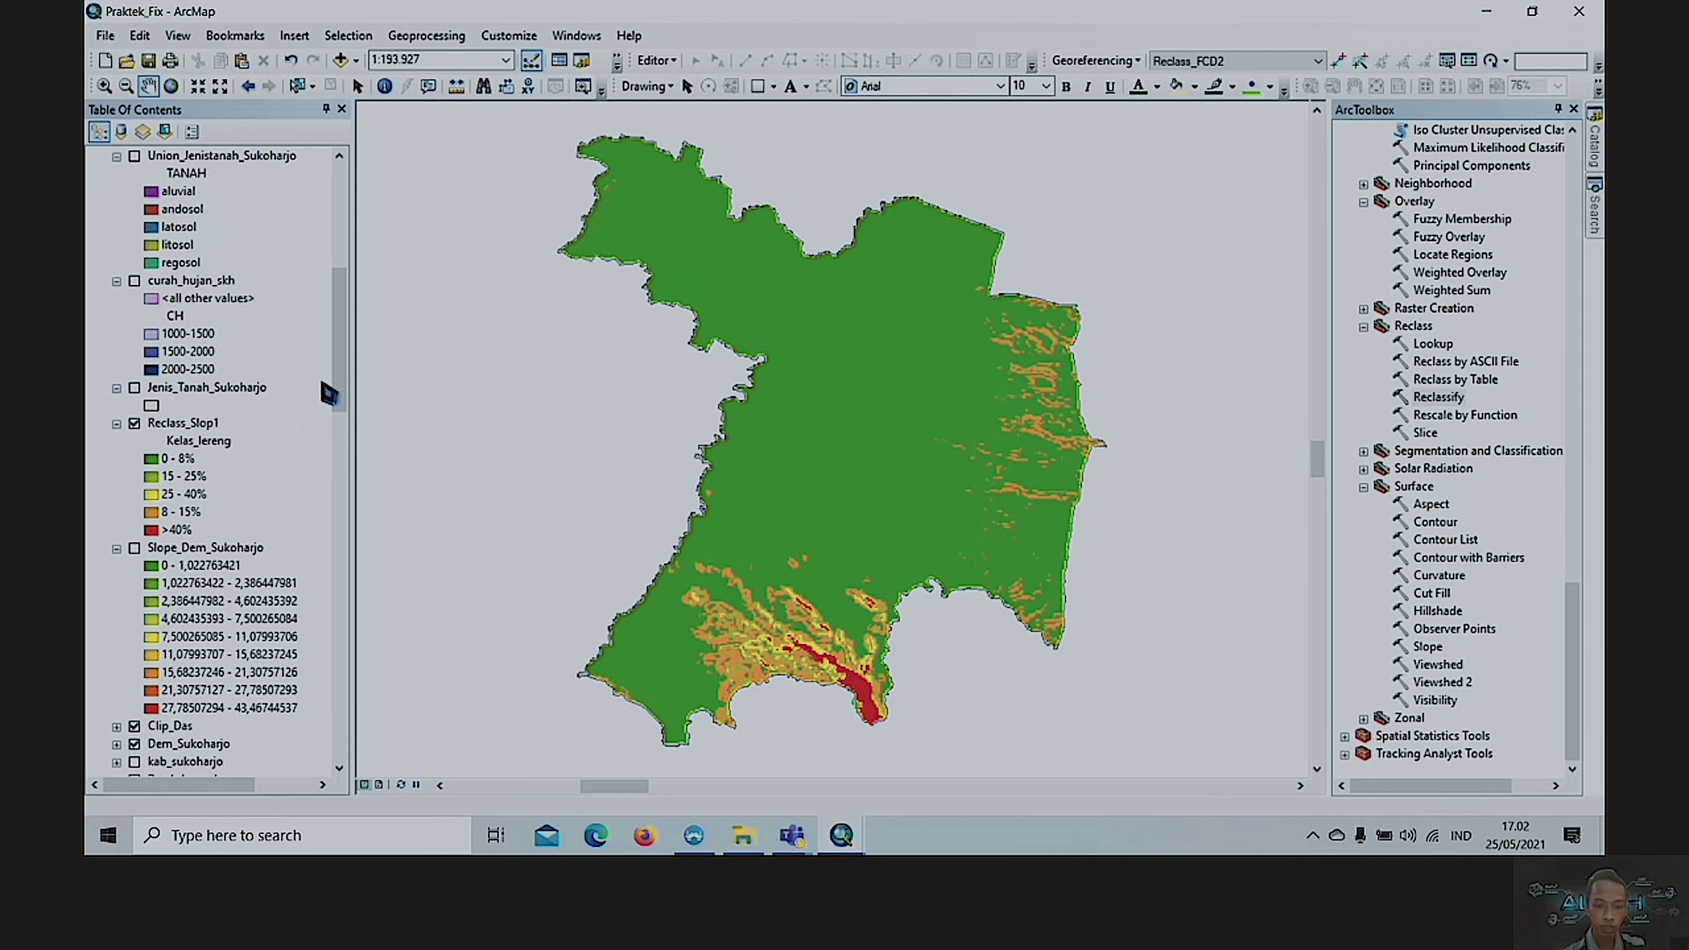
click(187, 426)
right_click(190, 432)
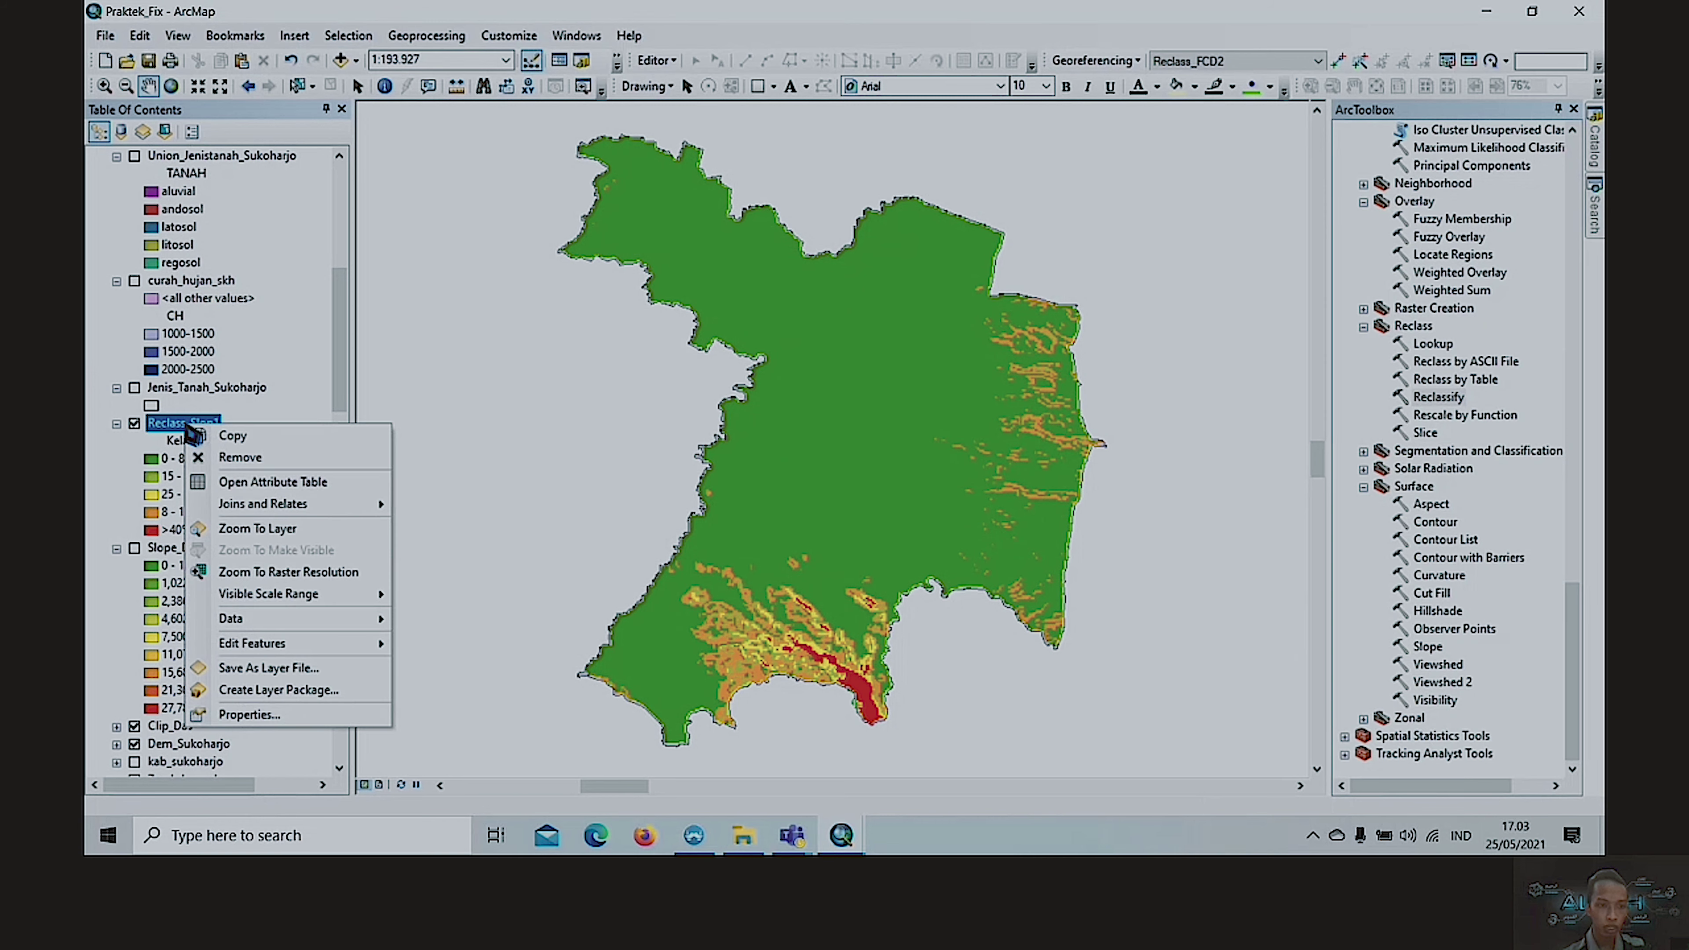
click(226, 485)
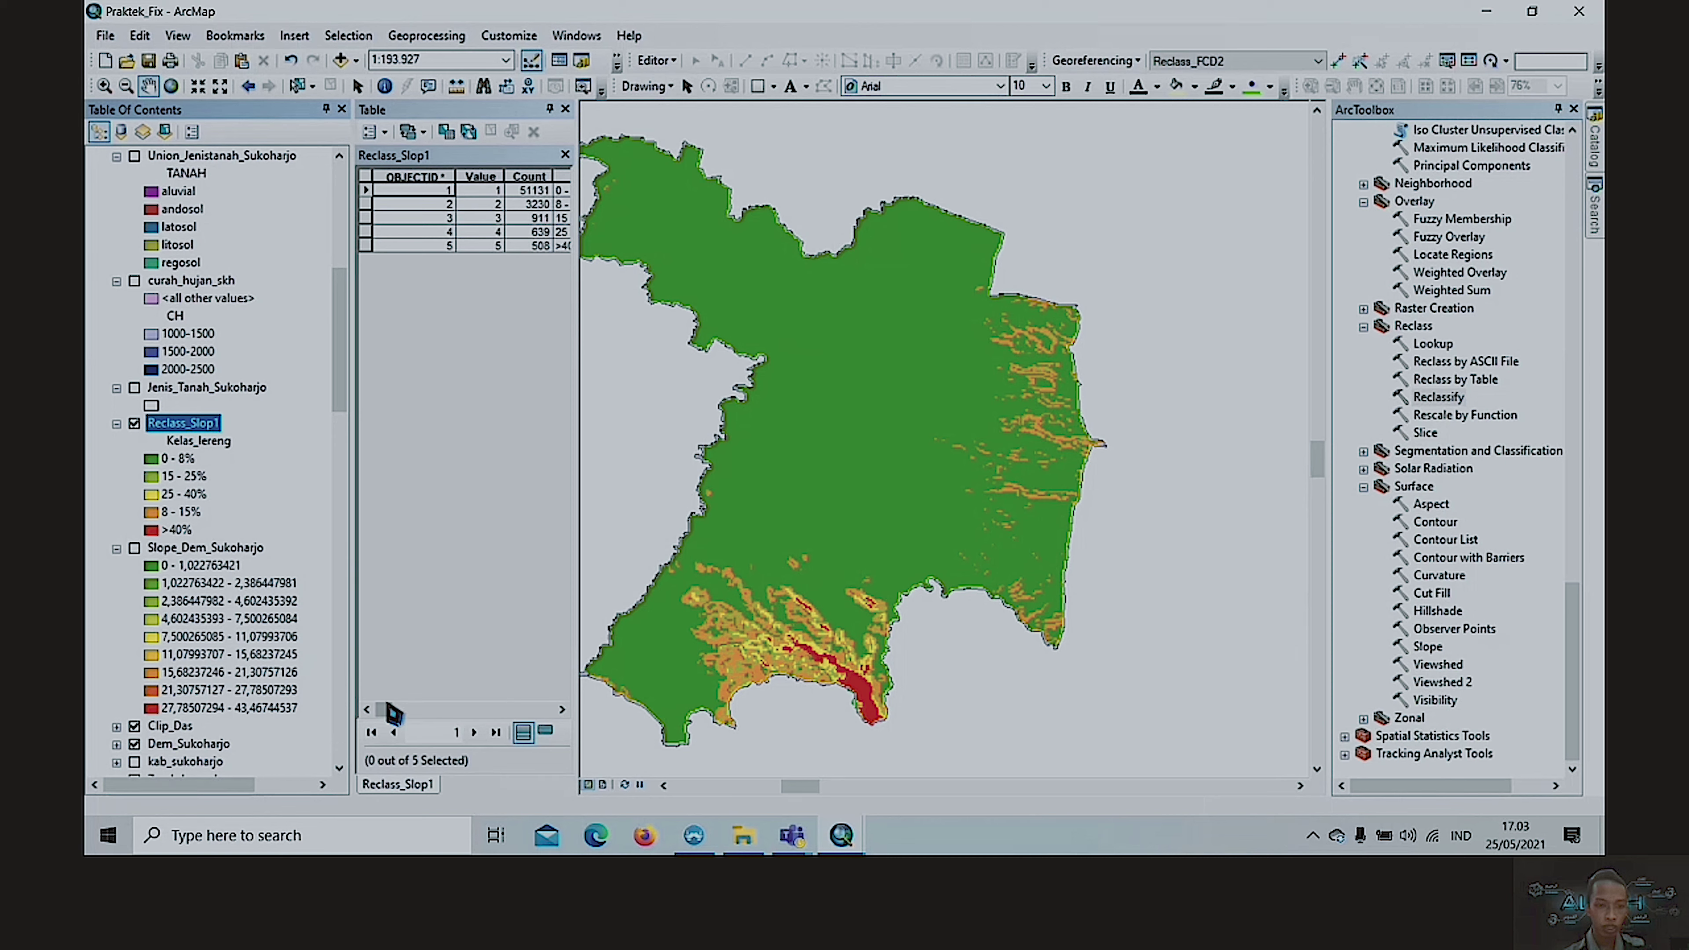
drag(393, 712, 438, 709)
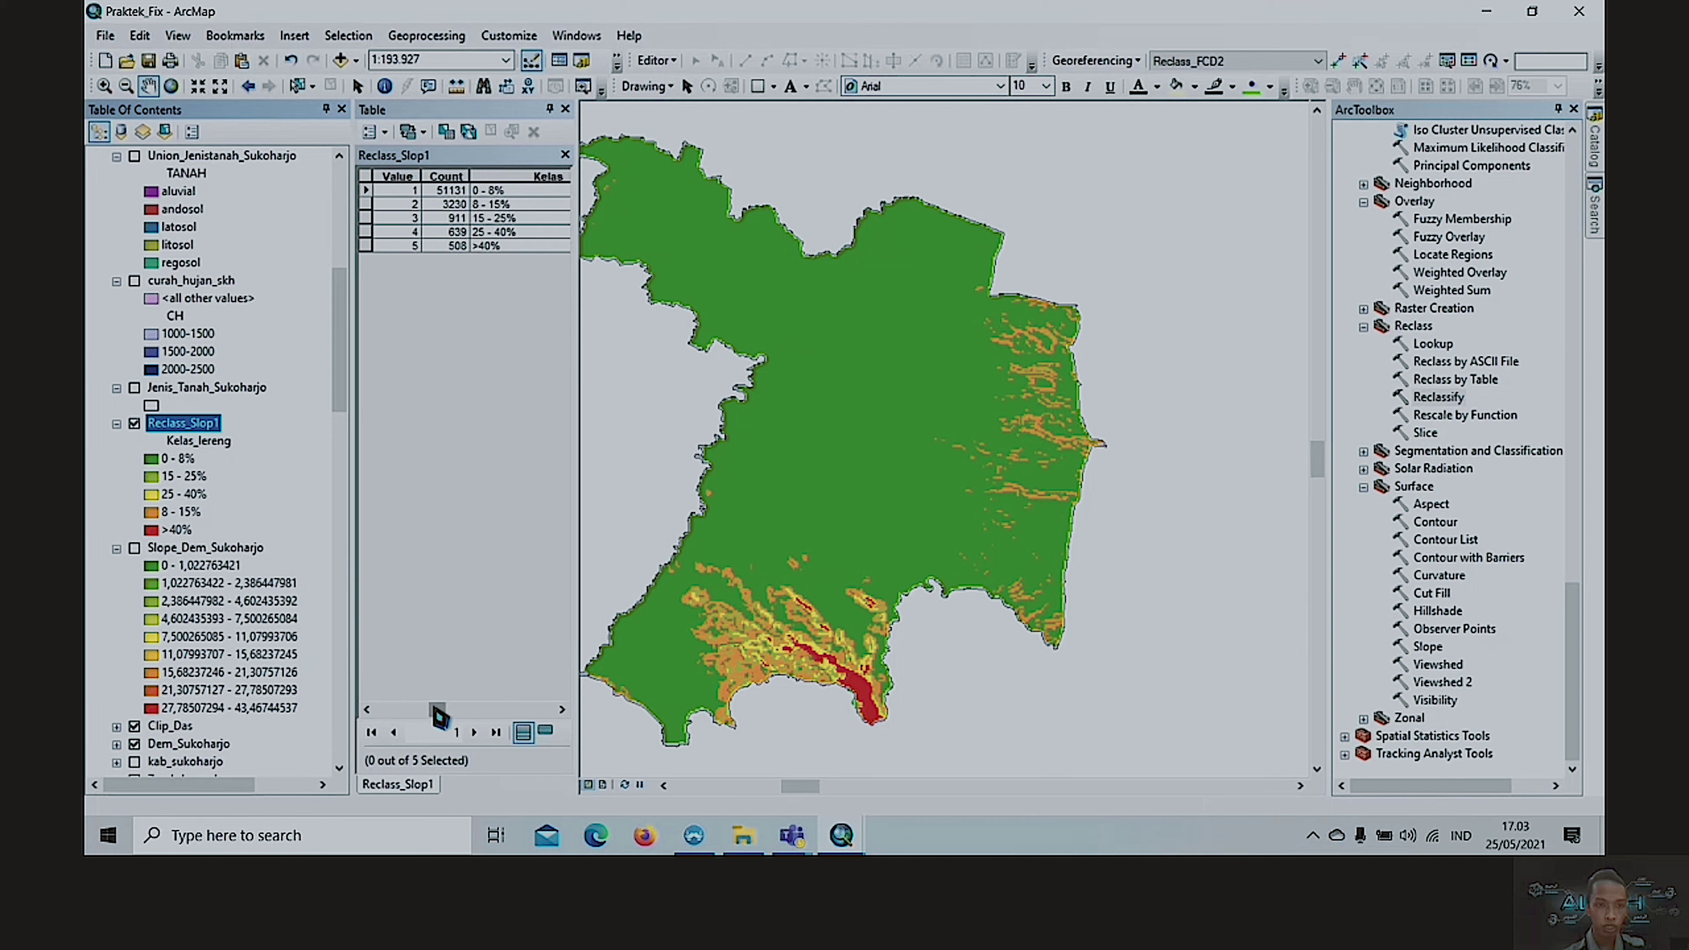
- Try to add a Text field named Kelas_lereng to the Reclass_Slop1 attribute table
click(383, 132)
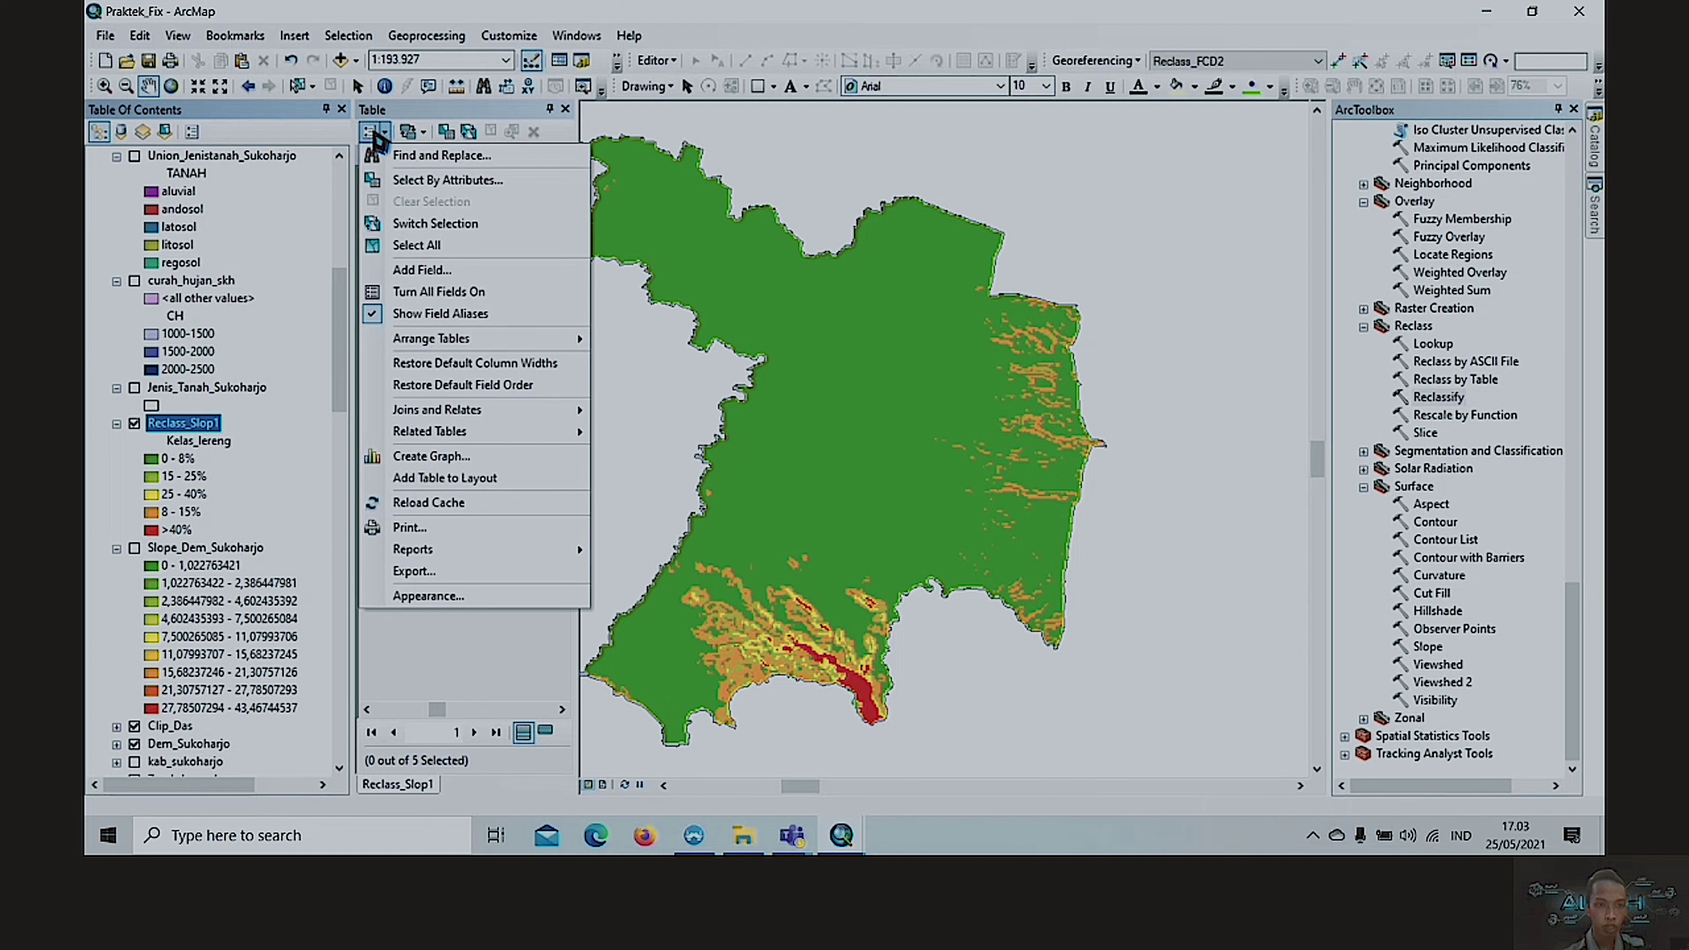
click(423, 273)
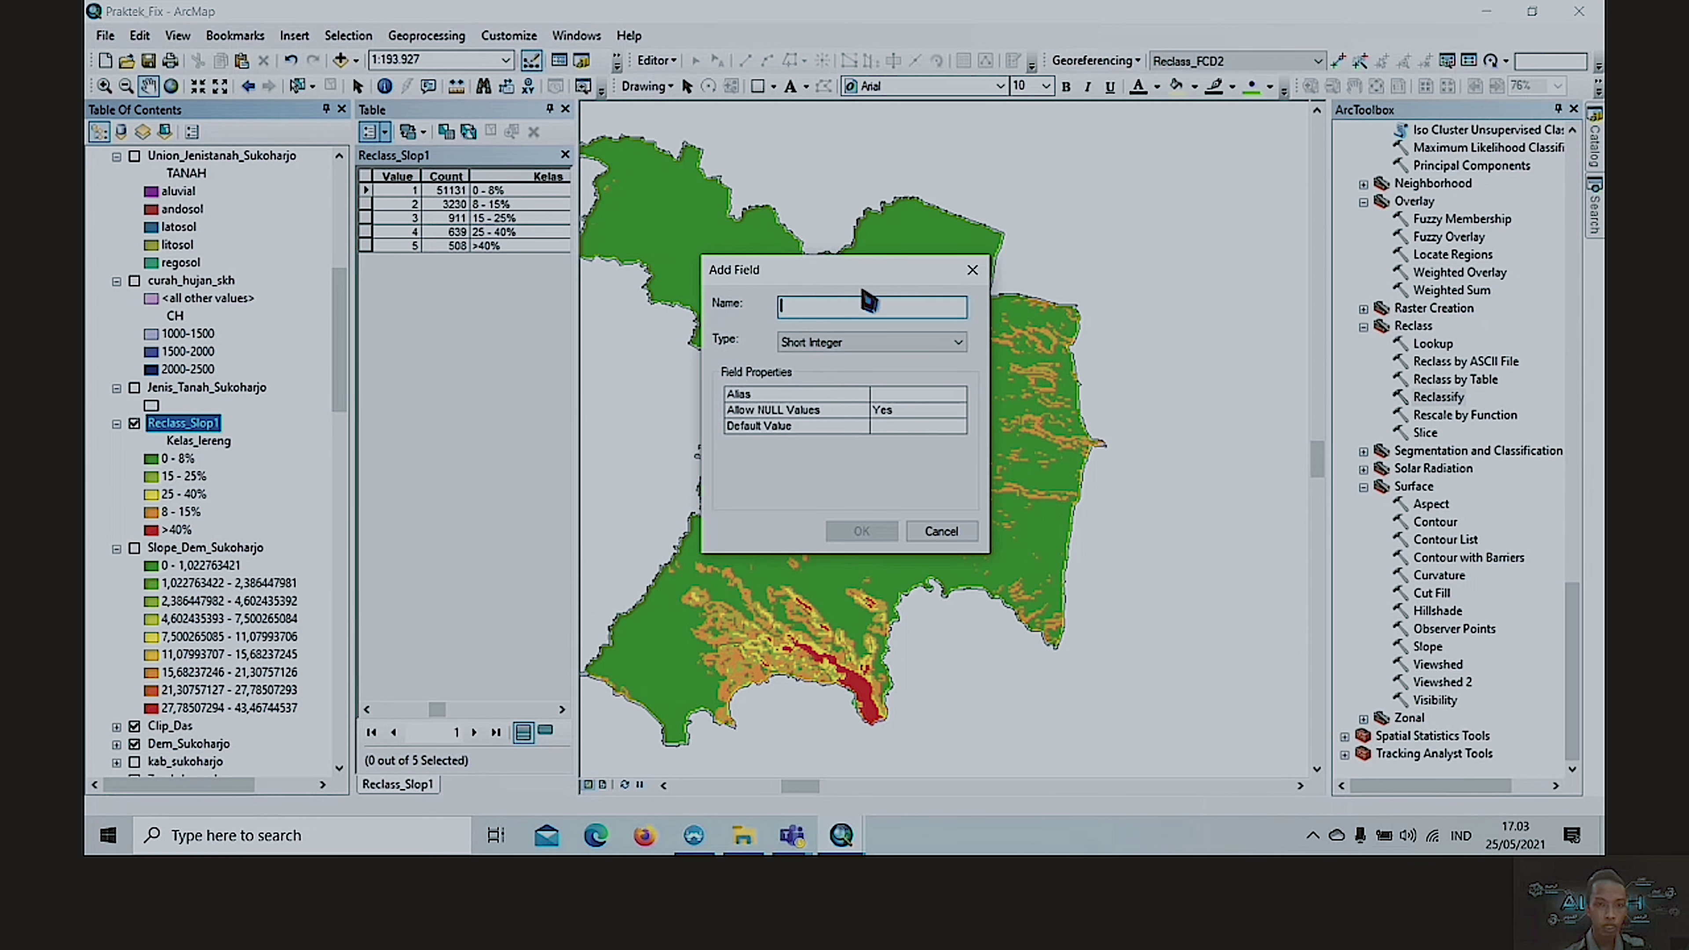
text(Kelas_)
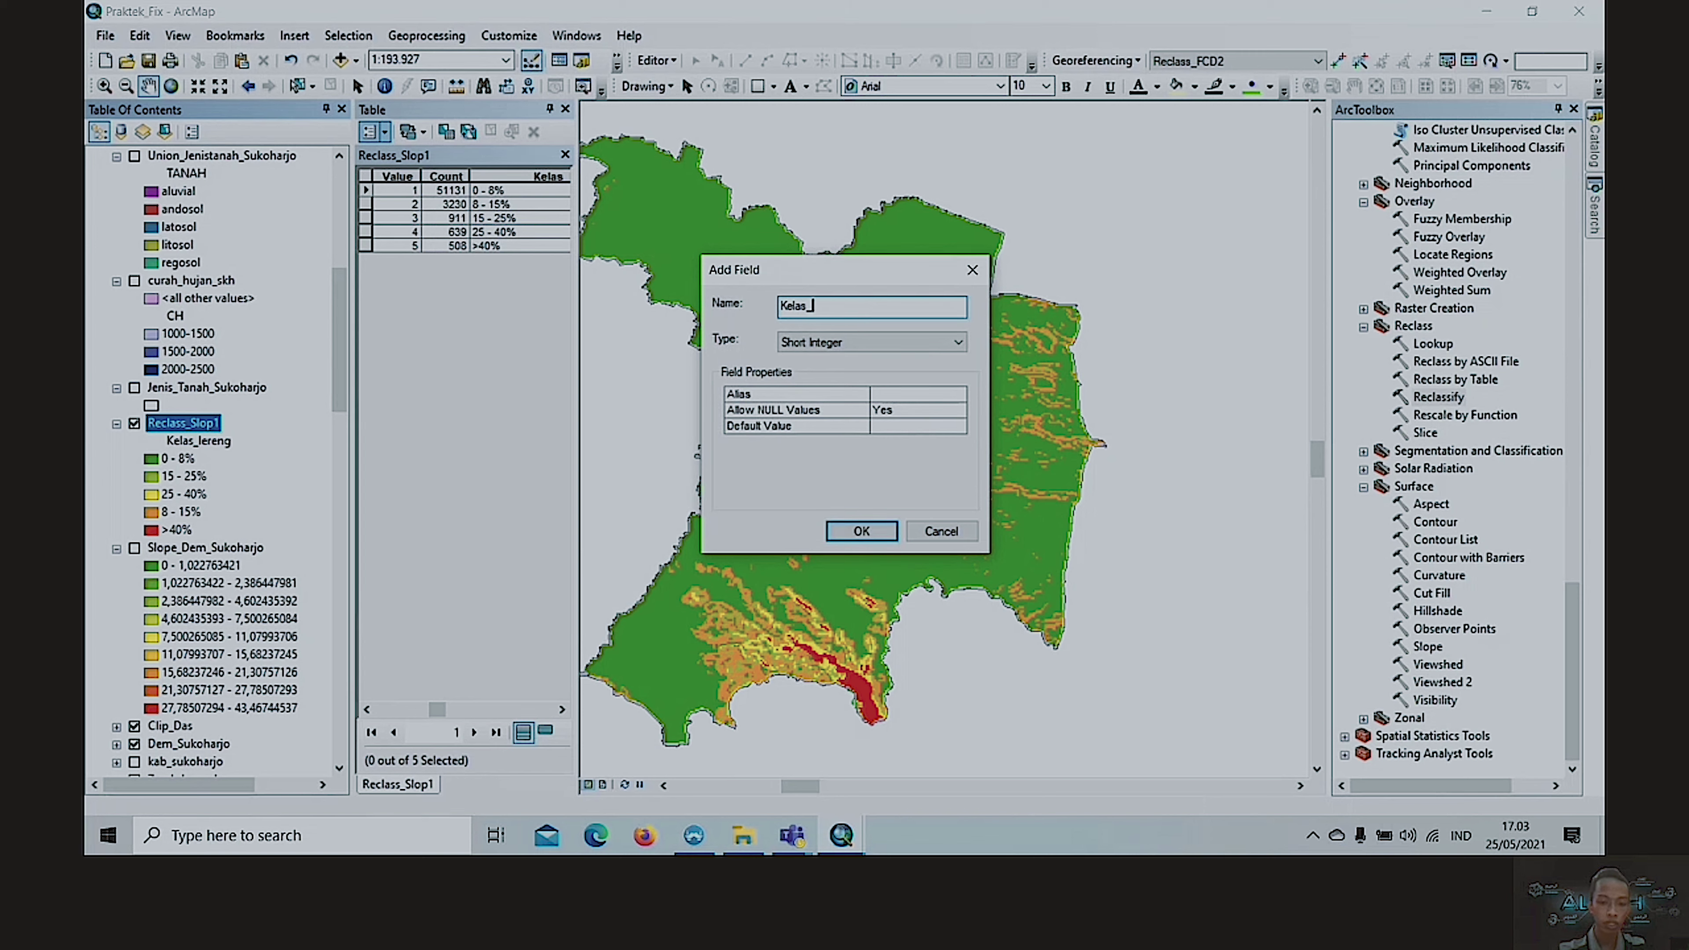
text(lereng)
click(873, 346)
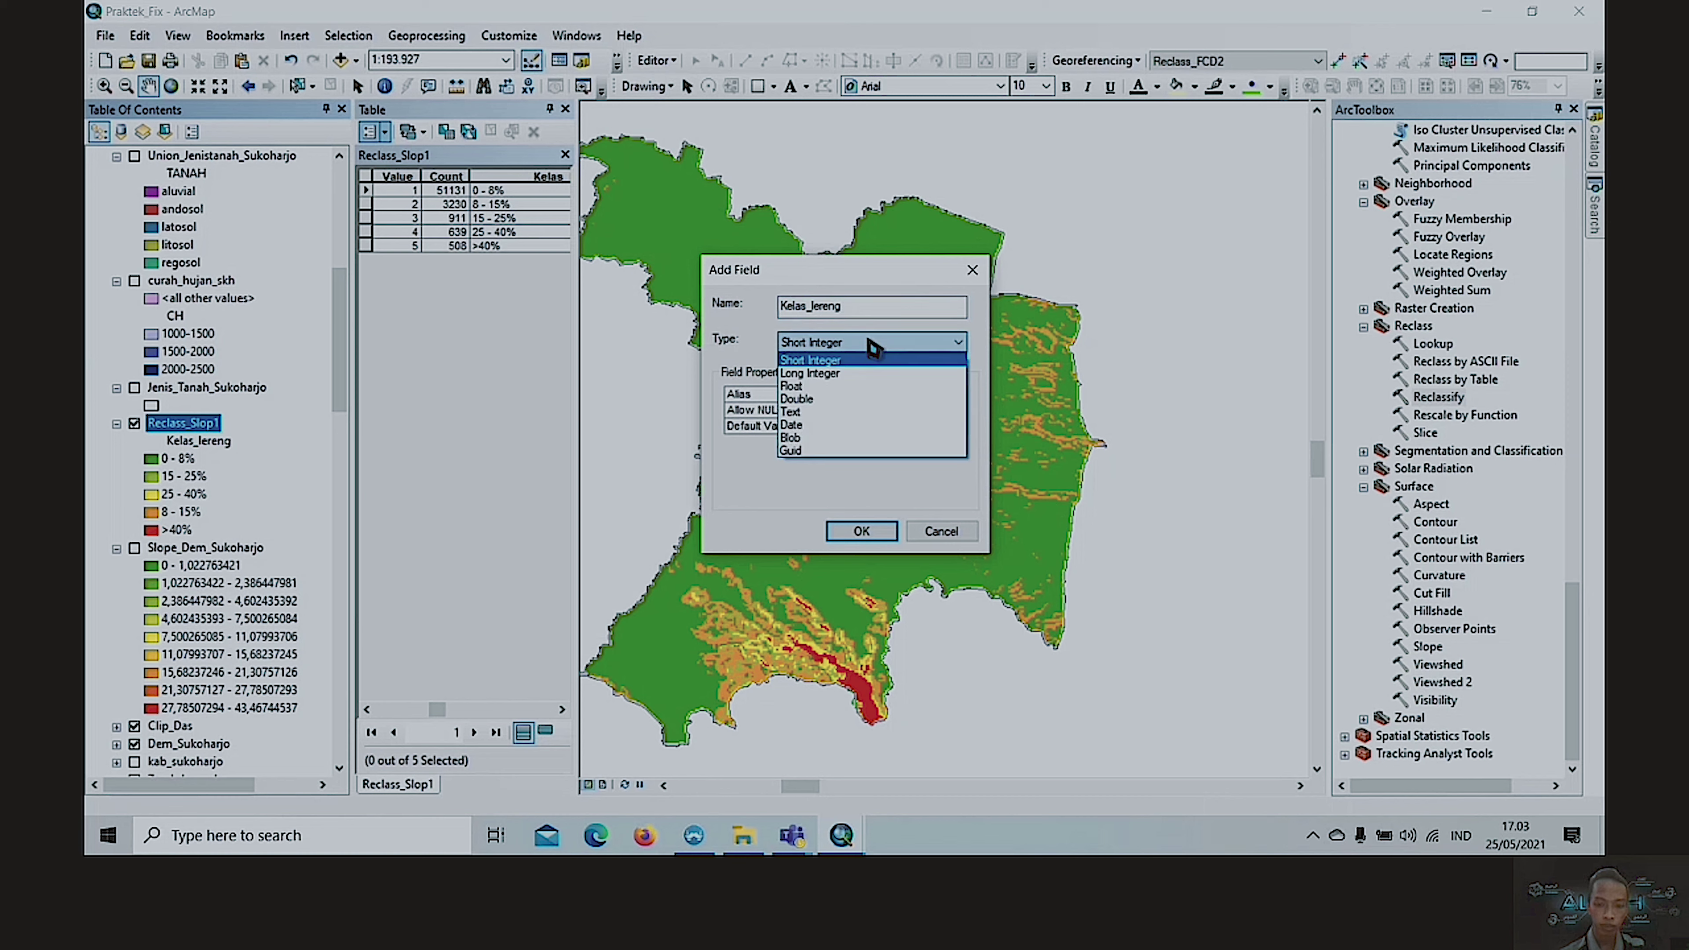
click(842, 412)
click(862, 531)
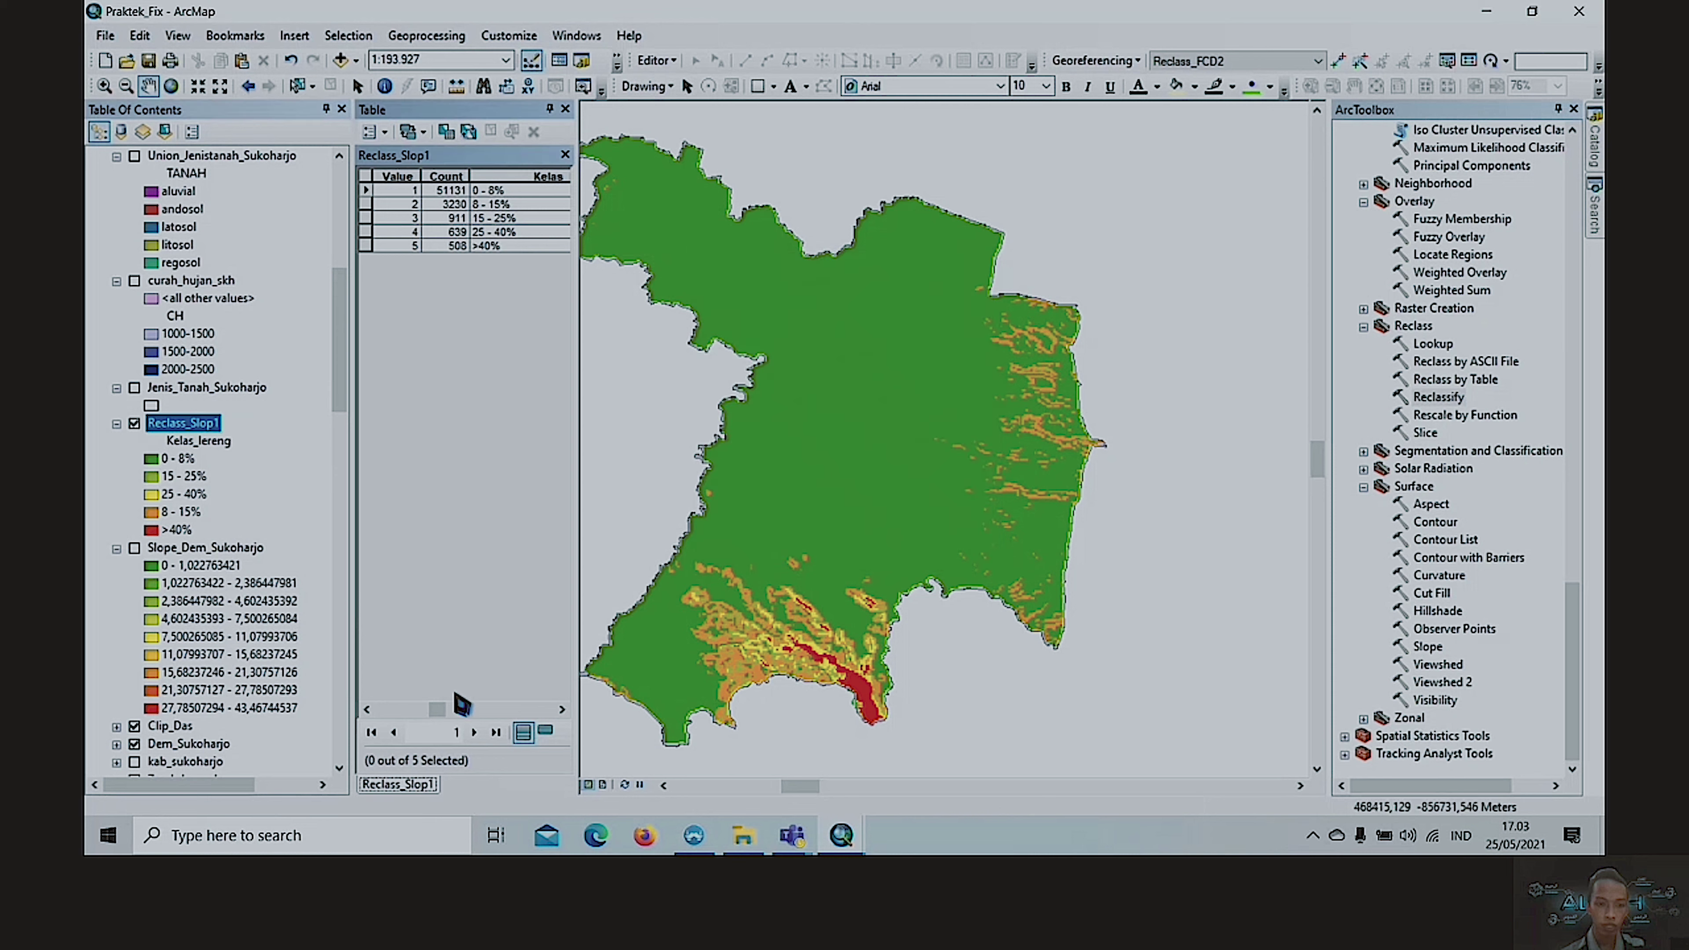
- Examine the slope class entries in the Kelas_lereng column of the Reclass_Slop1 table
click(508, 710)
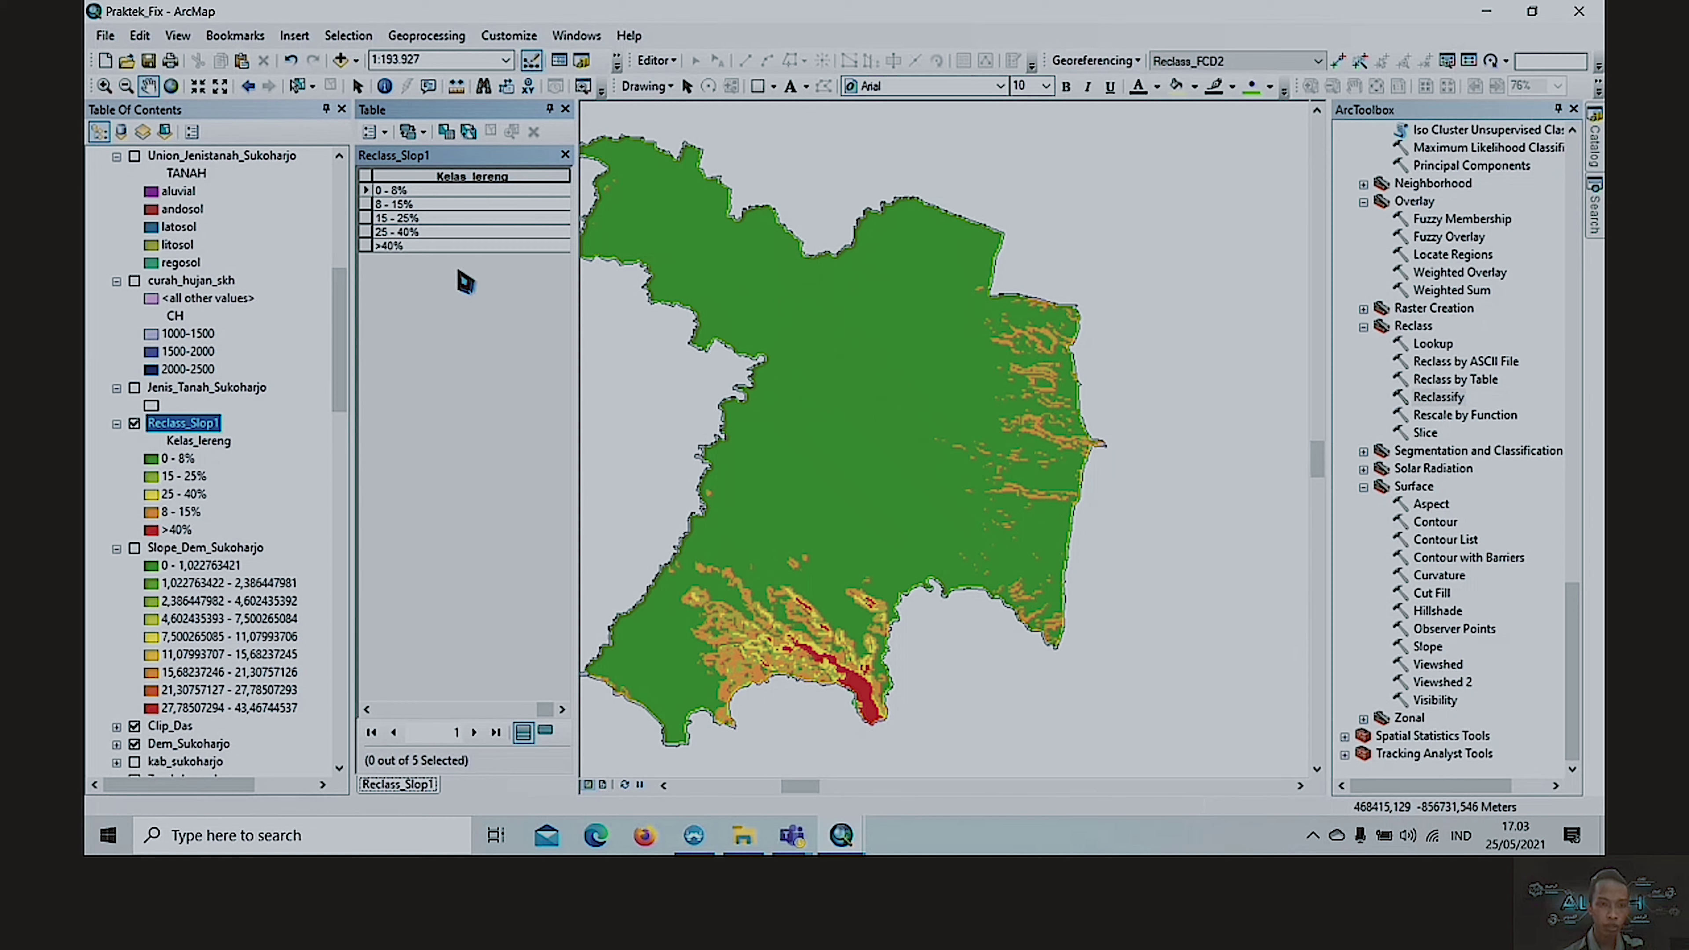
click(435, 191)
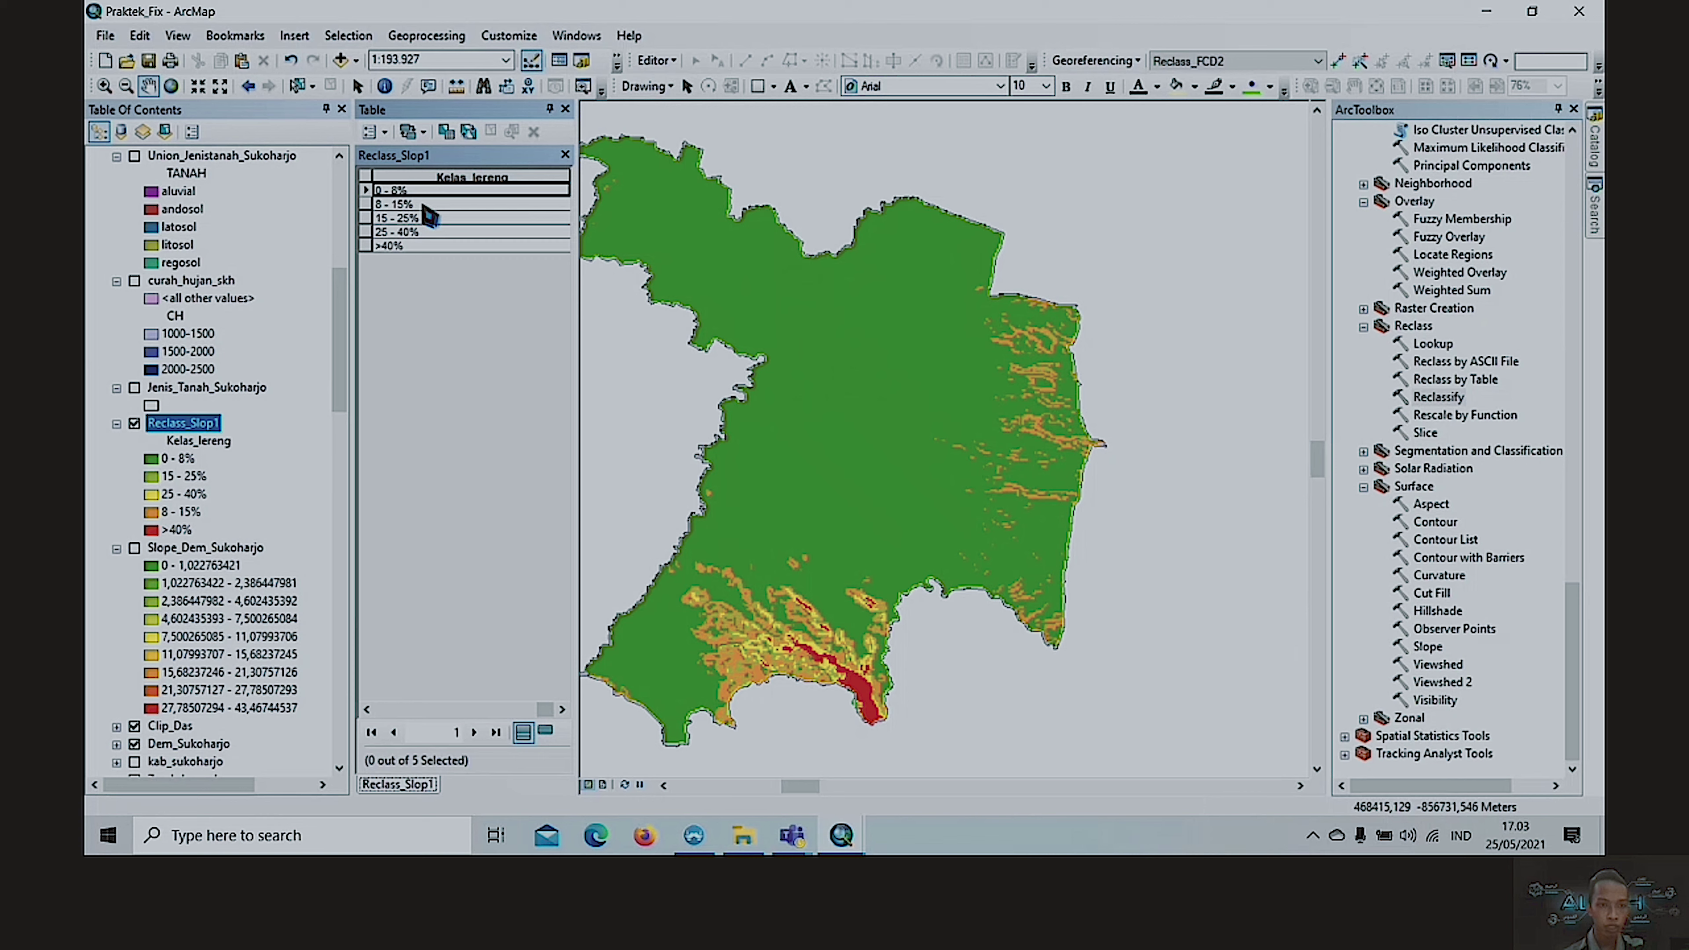
click(424, 205)
click(432, 218)
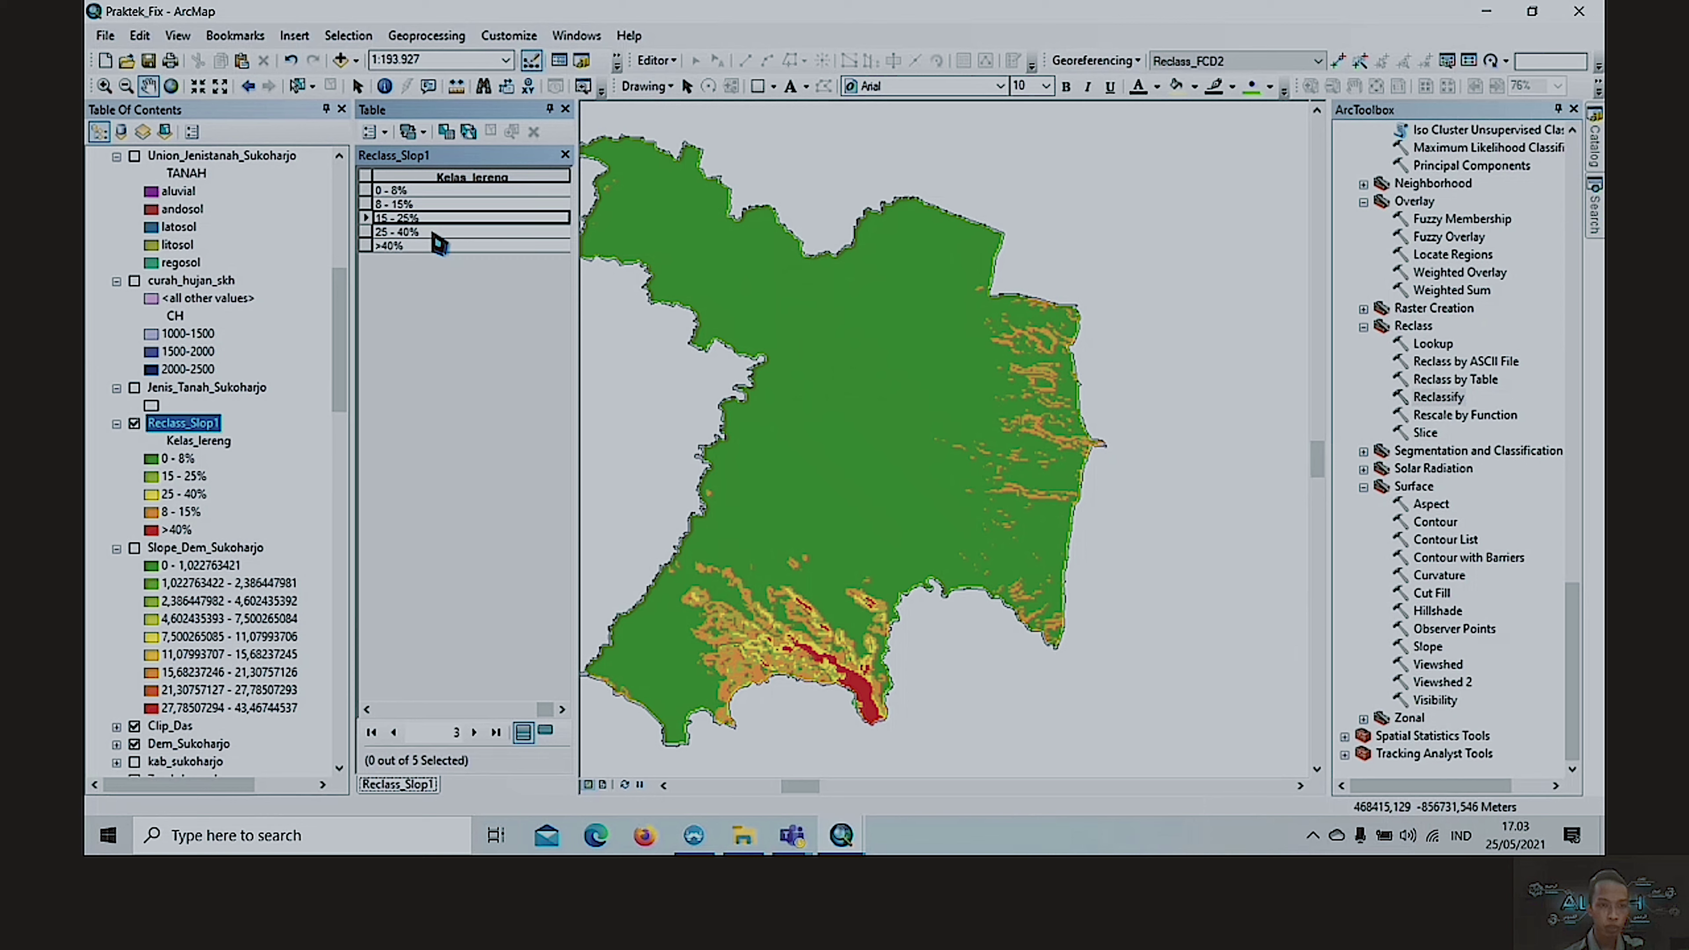
click(434, 233)
click(437, 246)
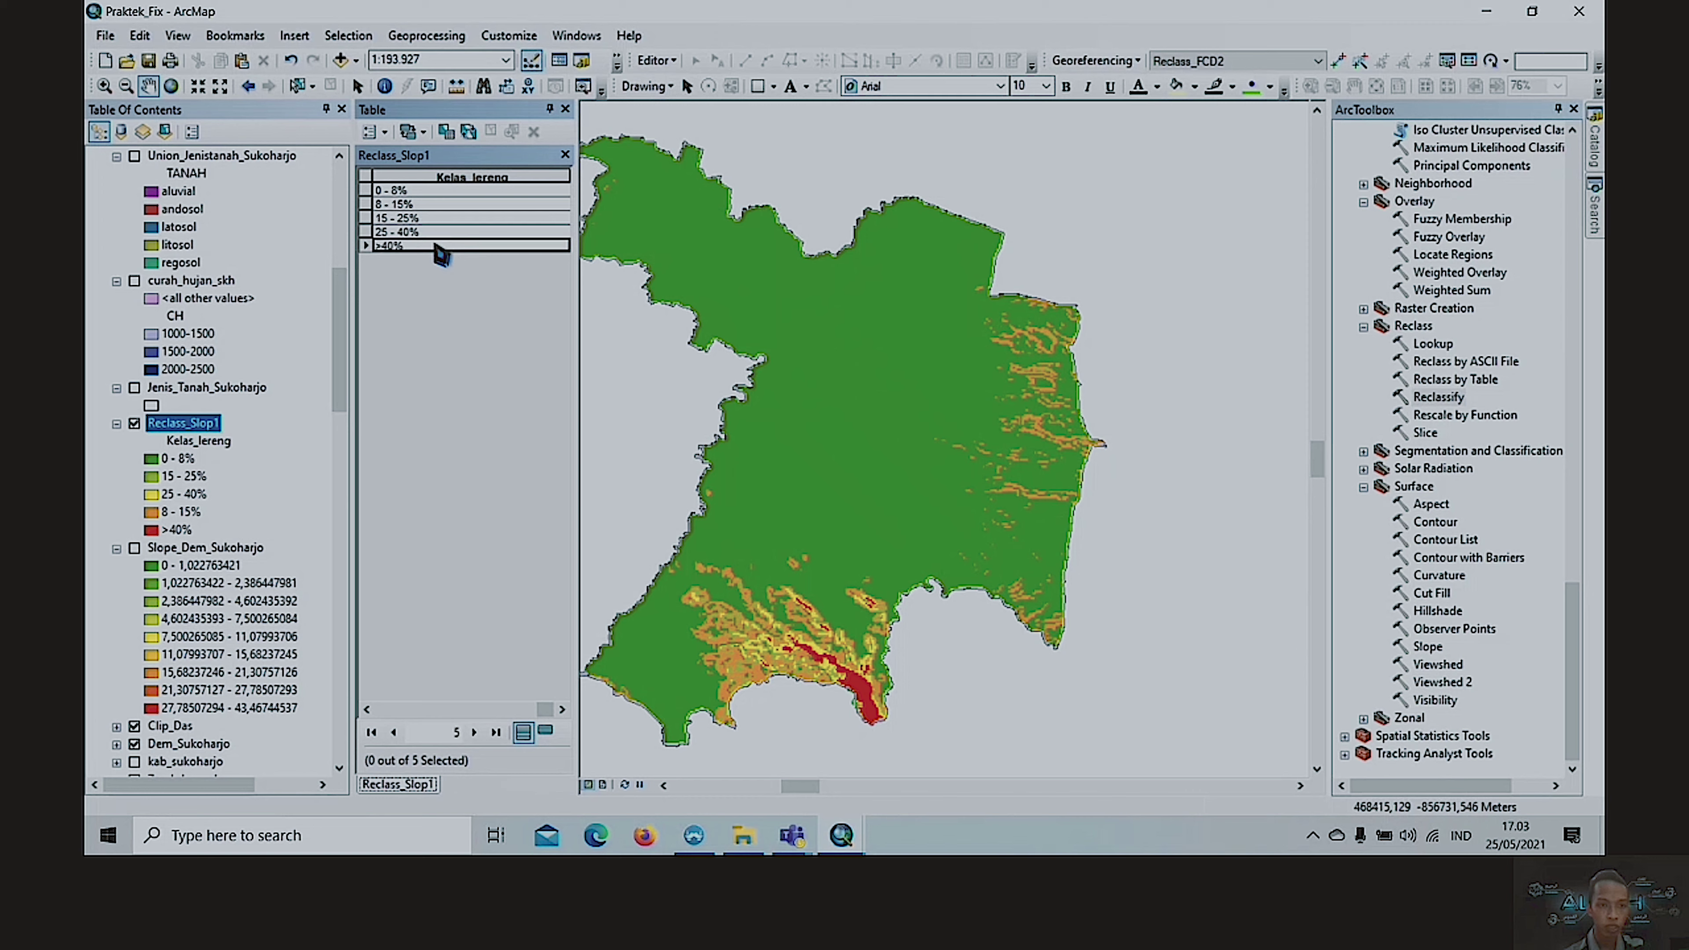
click(443, 192)
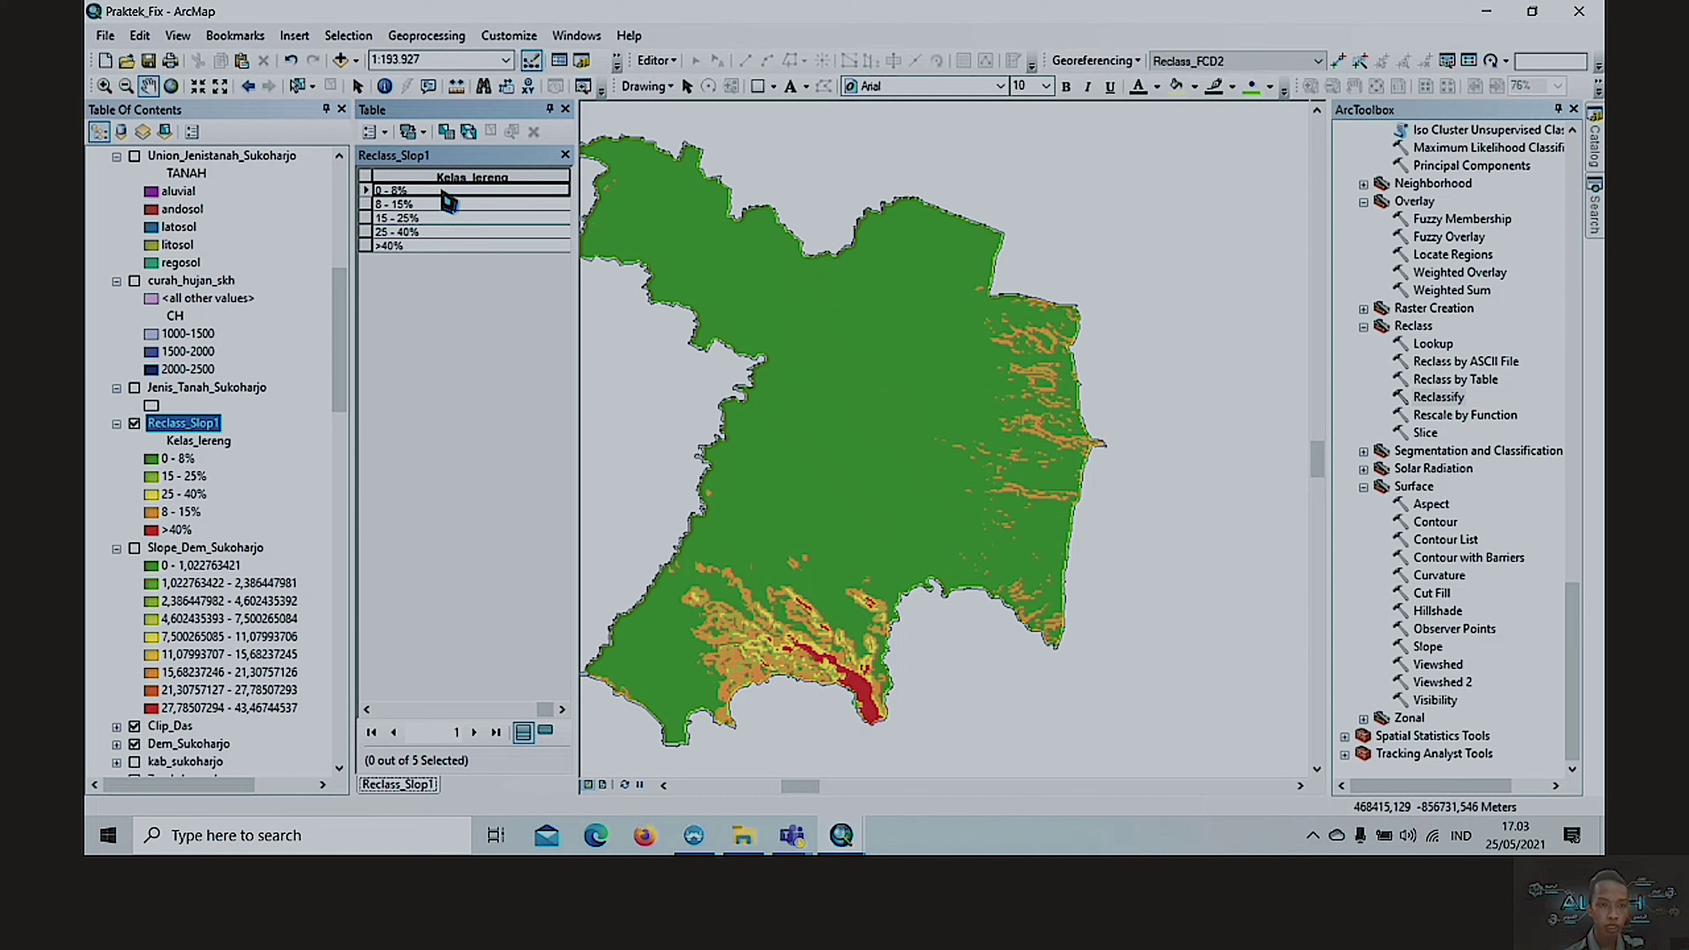
- Start an edit session on Reclass_Slop1, end it without editing any record, and close the attribute table
right_click(205, 427)
mouse_move(392, 645)
click(473, 653)
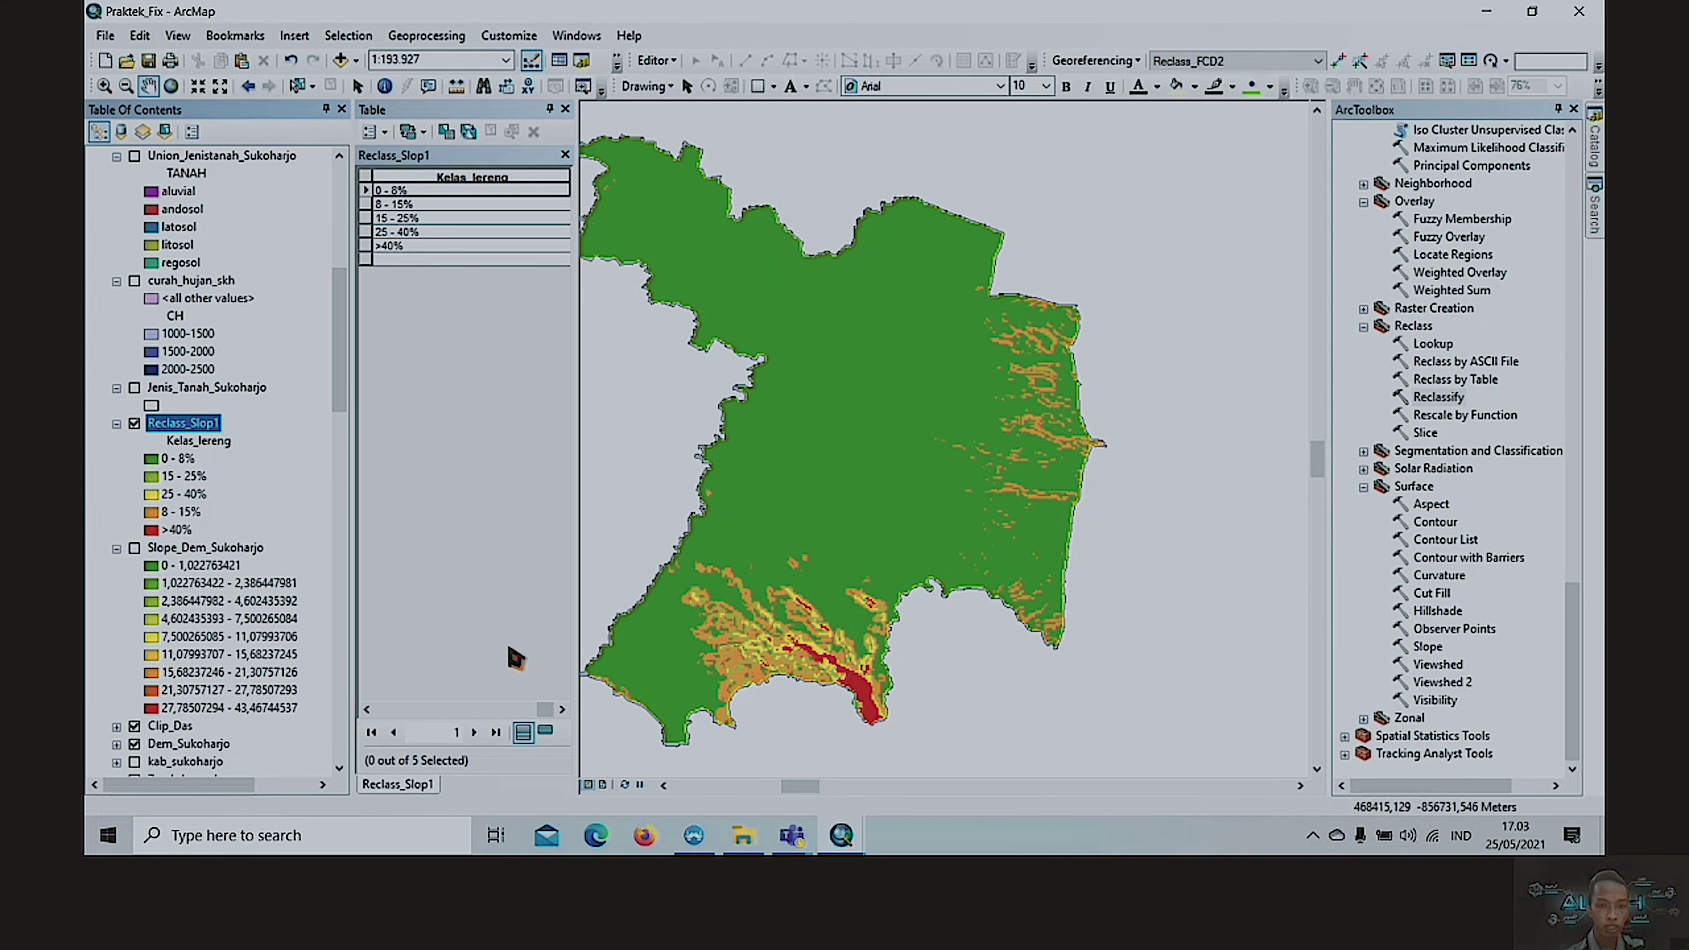
click(950, 628)
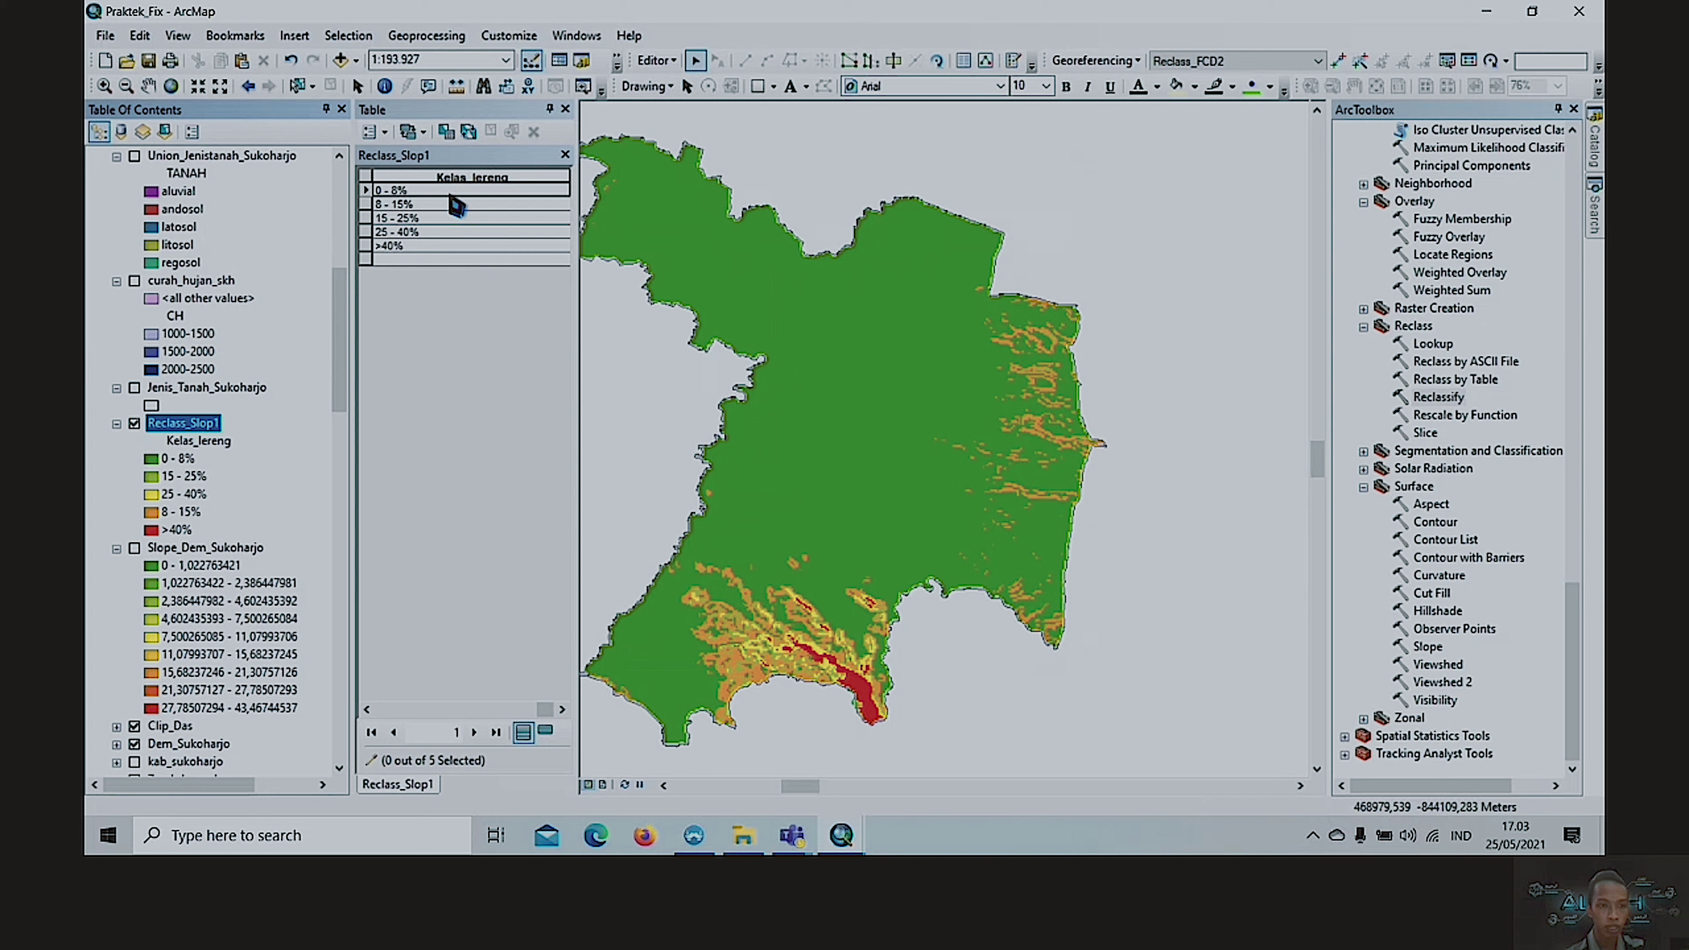
right_click(170, 426)
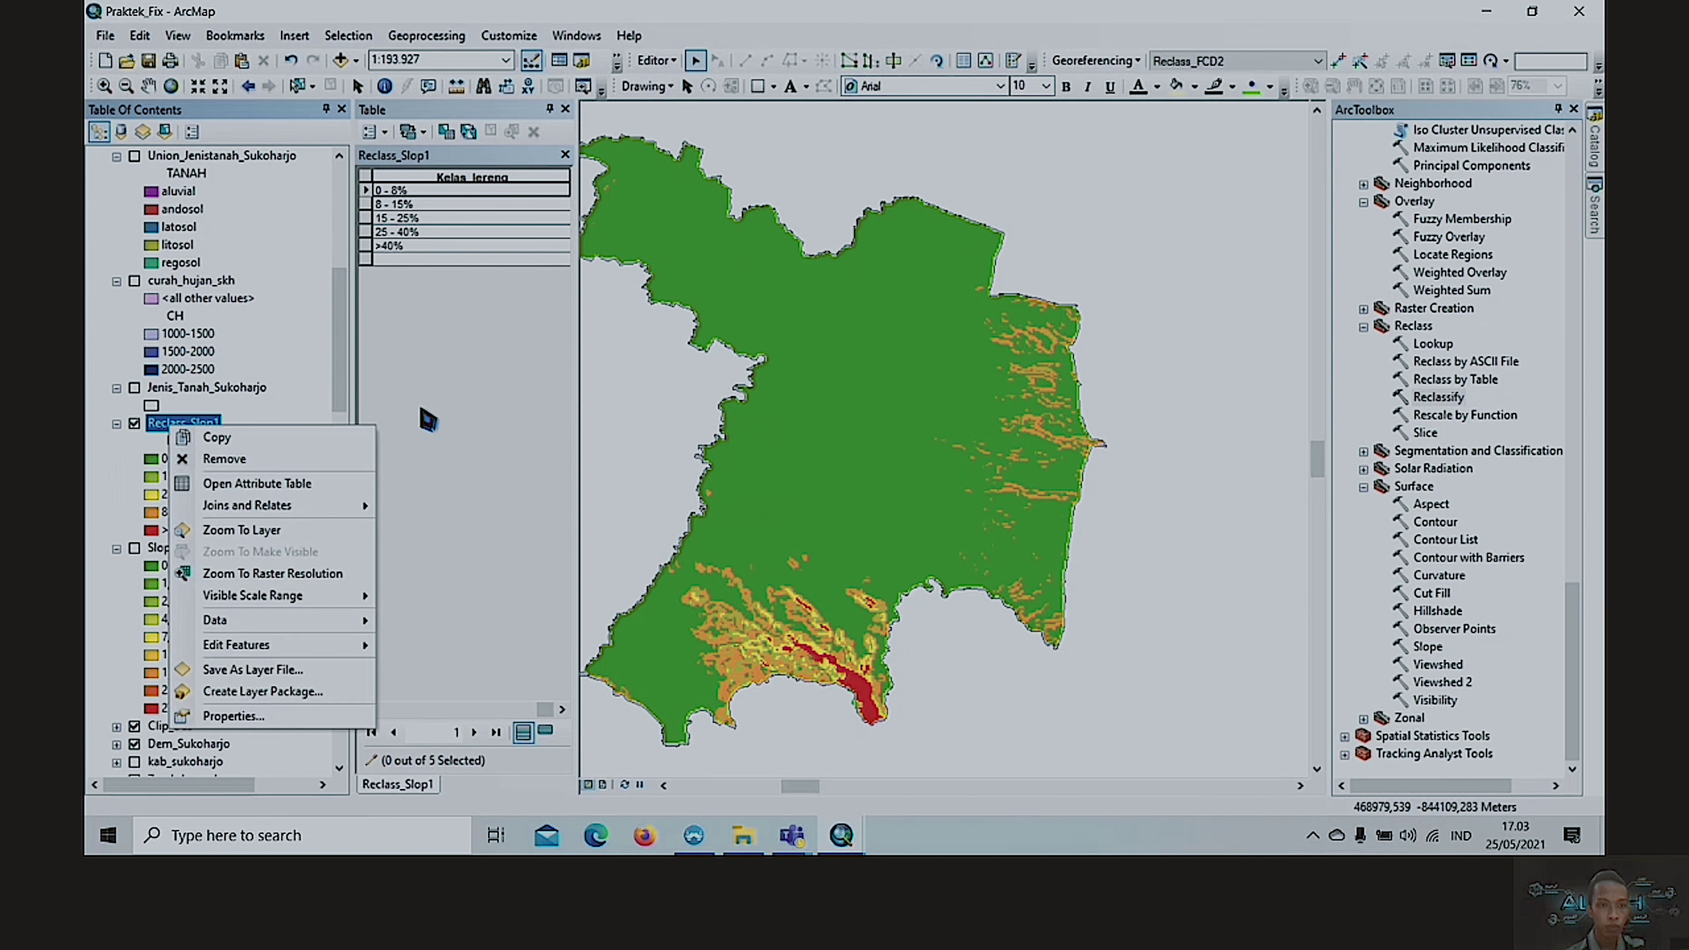
click(428, 419)
click(655, 60)
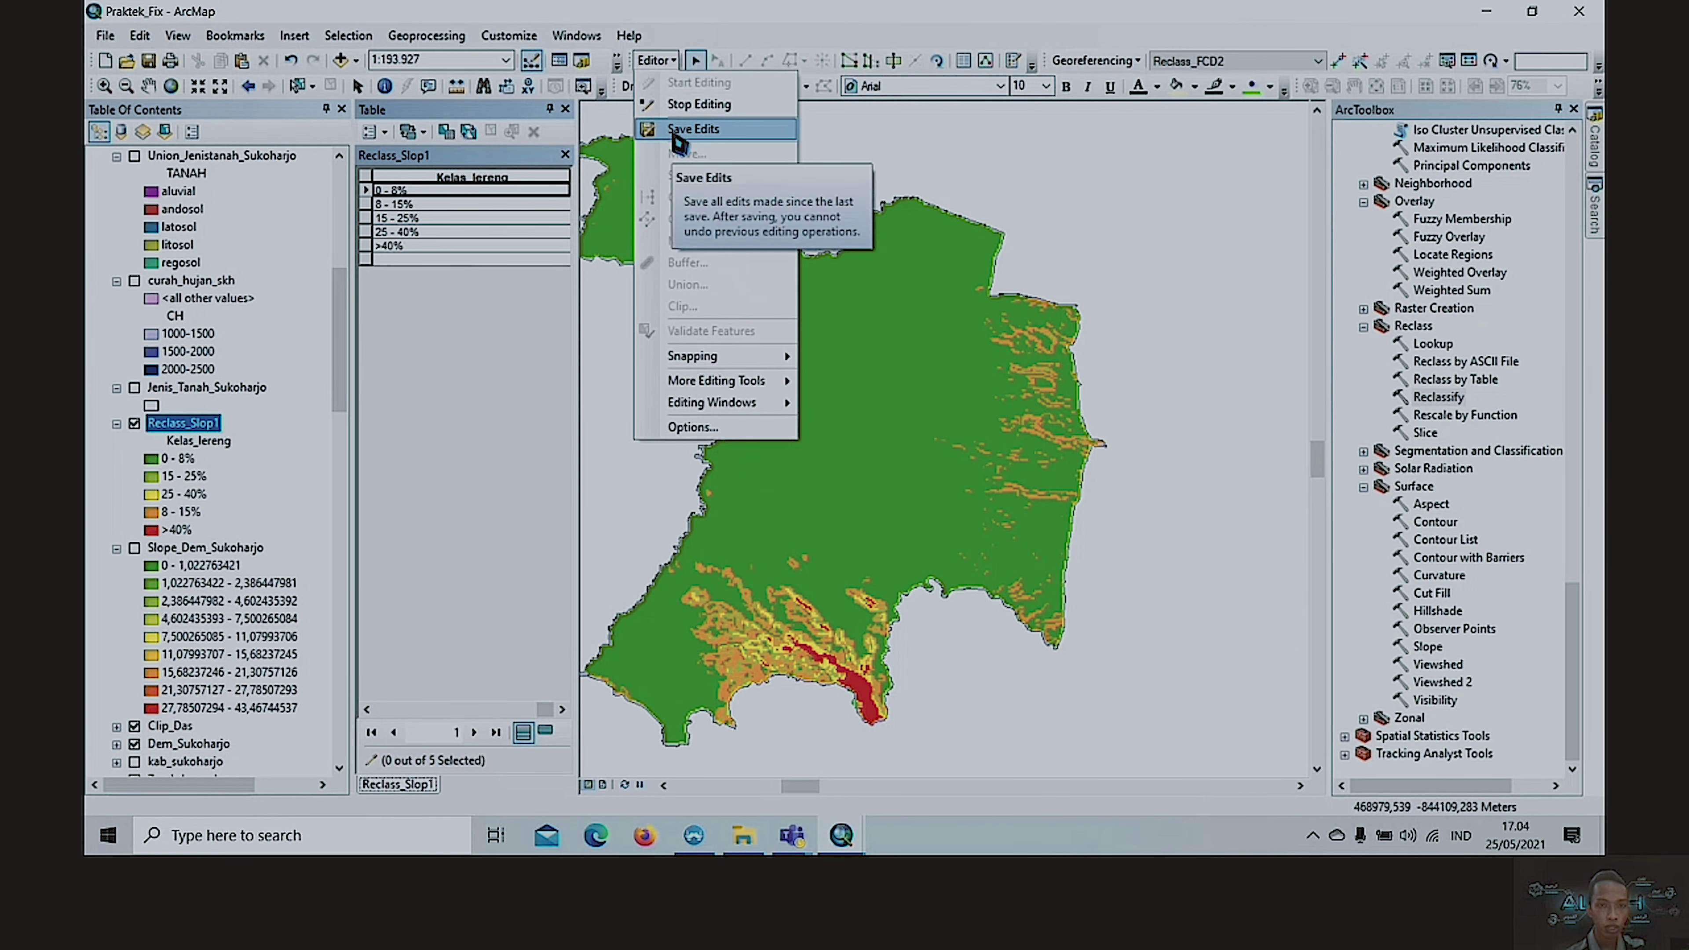
click(671, 110)
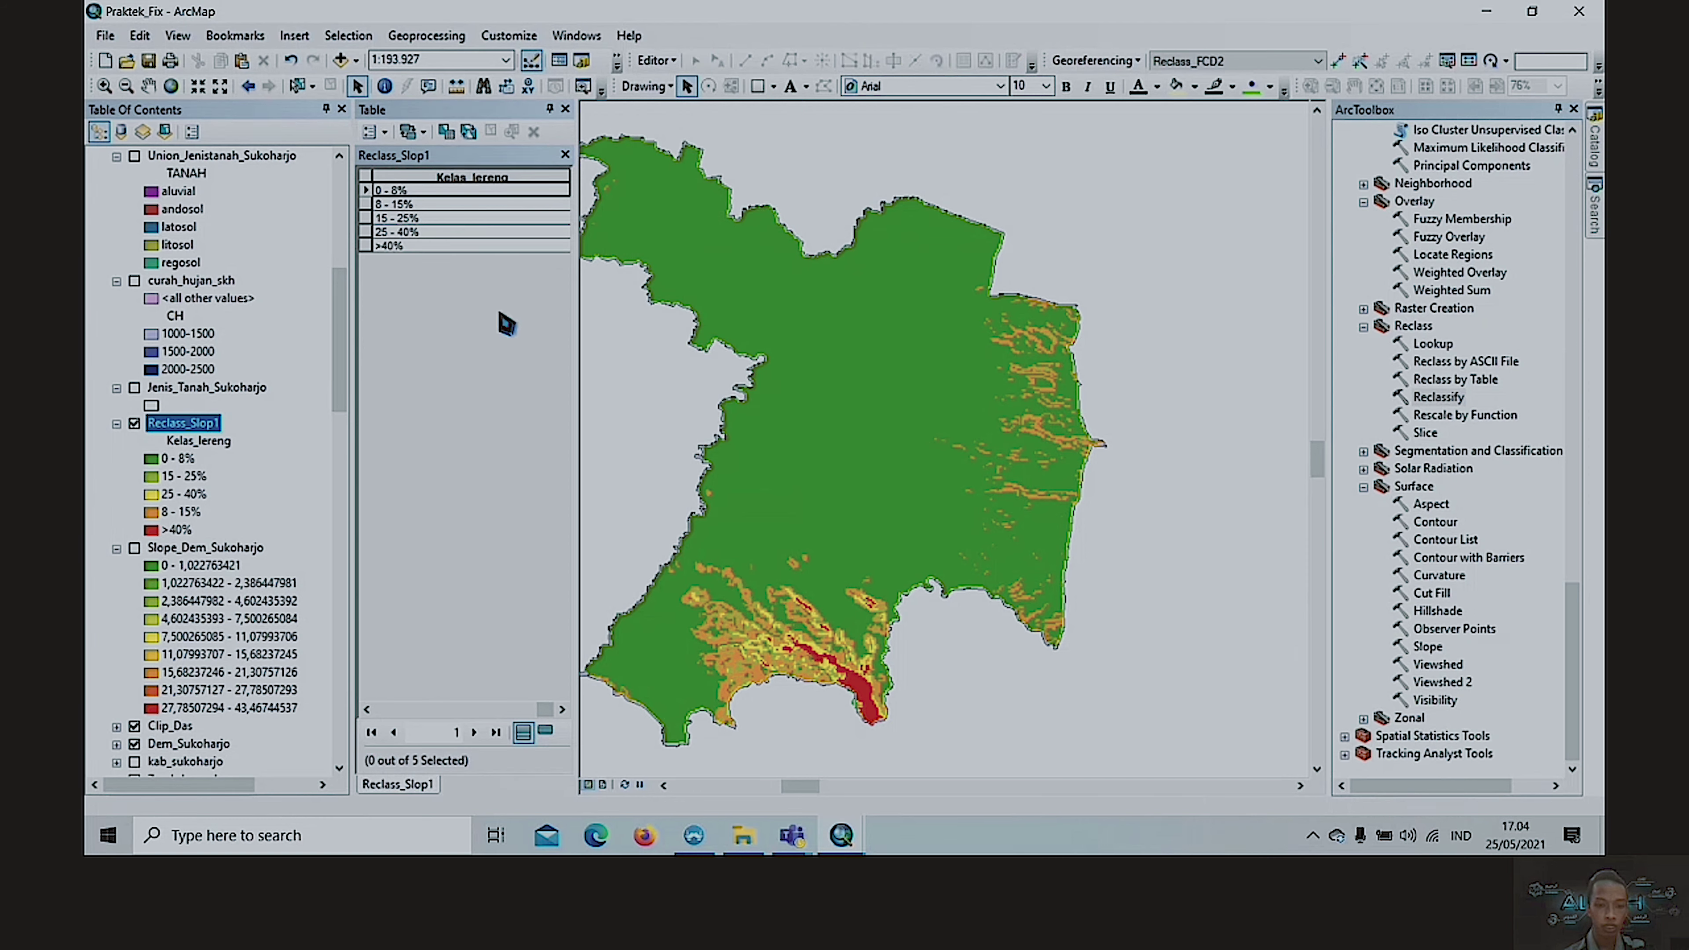
click(565, 110)
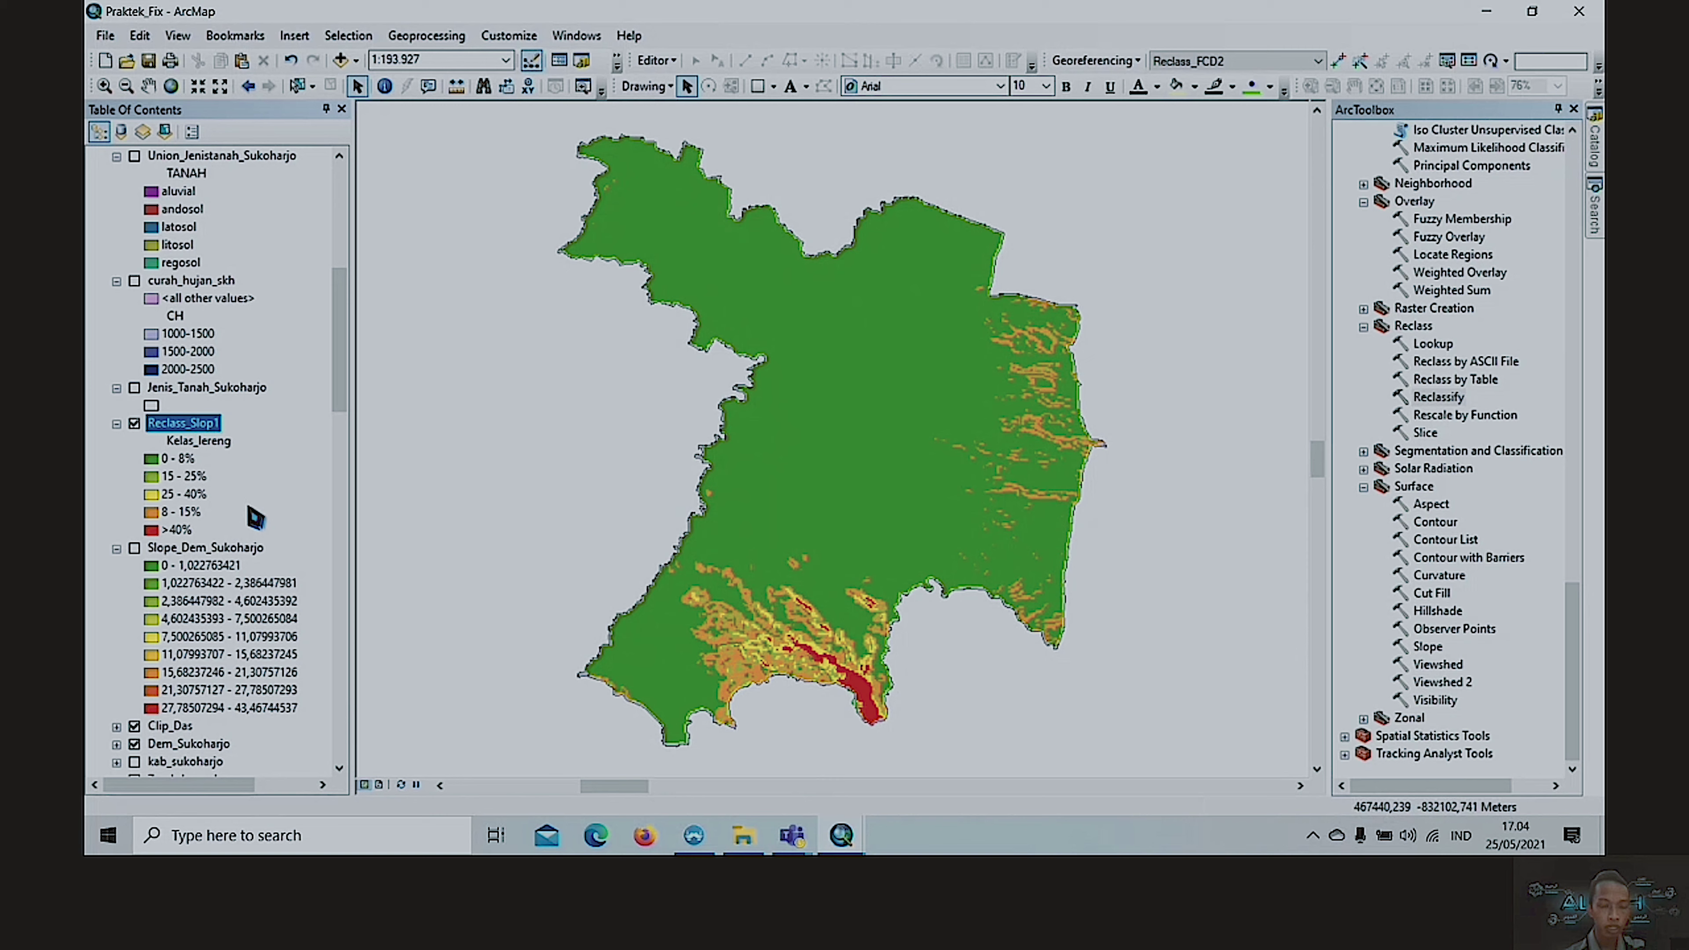
- Turn on the rainfall layer curah_hujan_skh and the soil type layer Jenis_Tanah_Sukoharjo on the map
scroll(255, 518, up, 5)
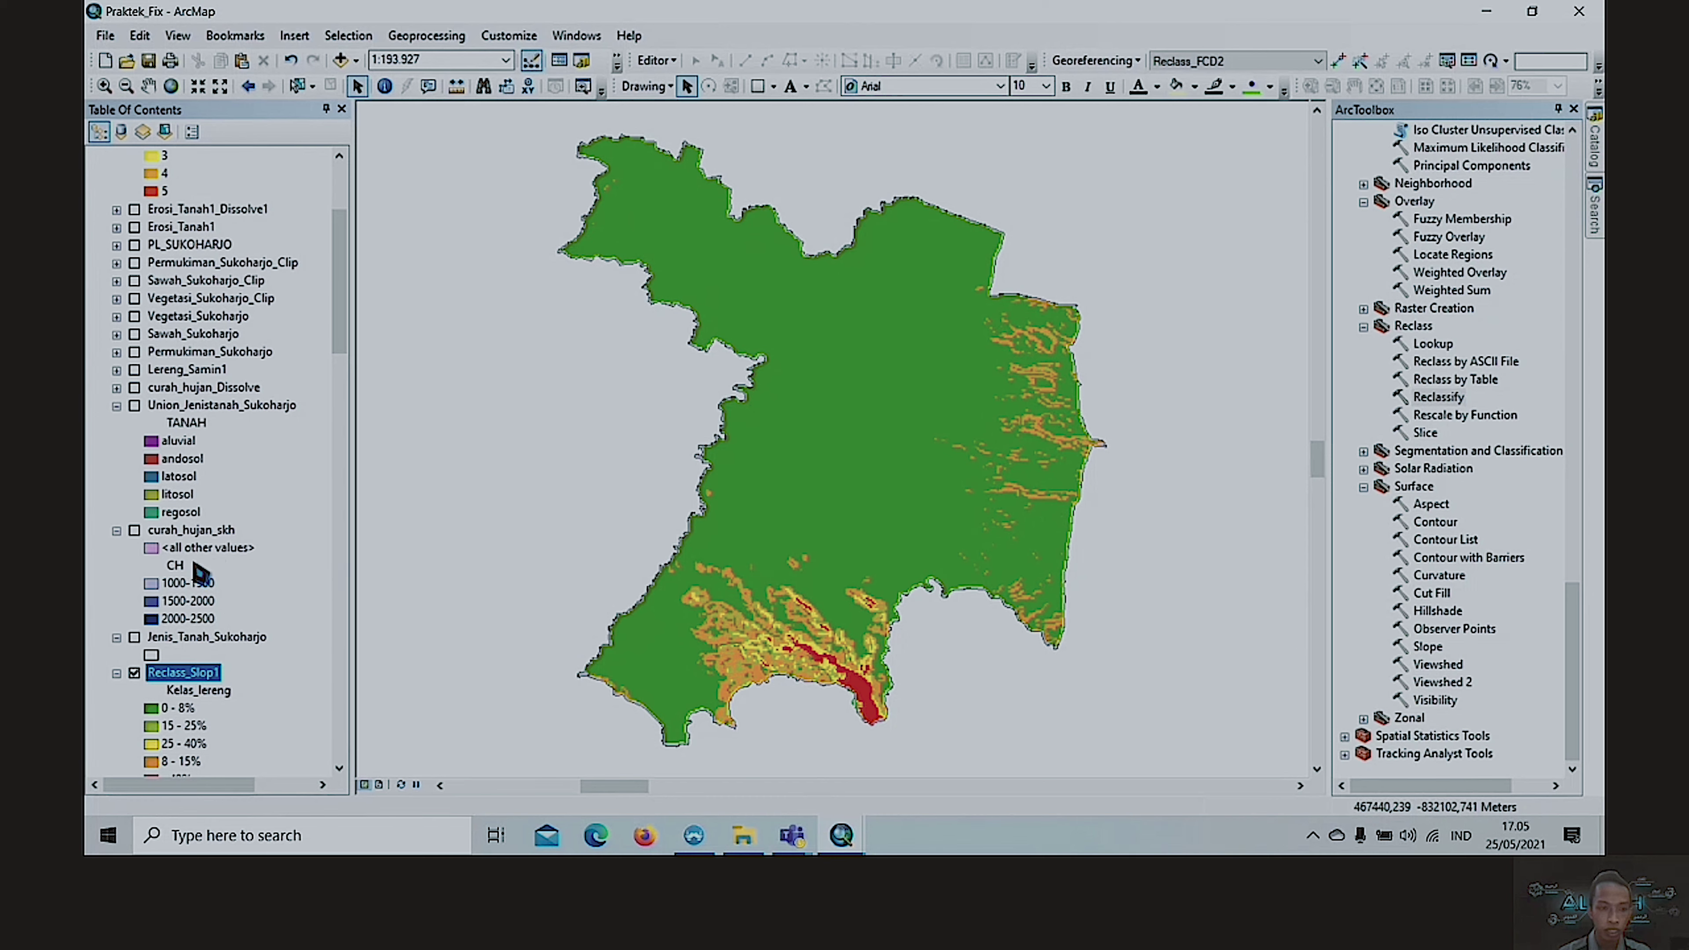
click(134, 530)
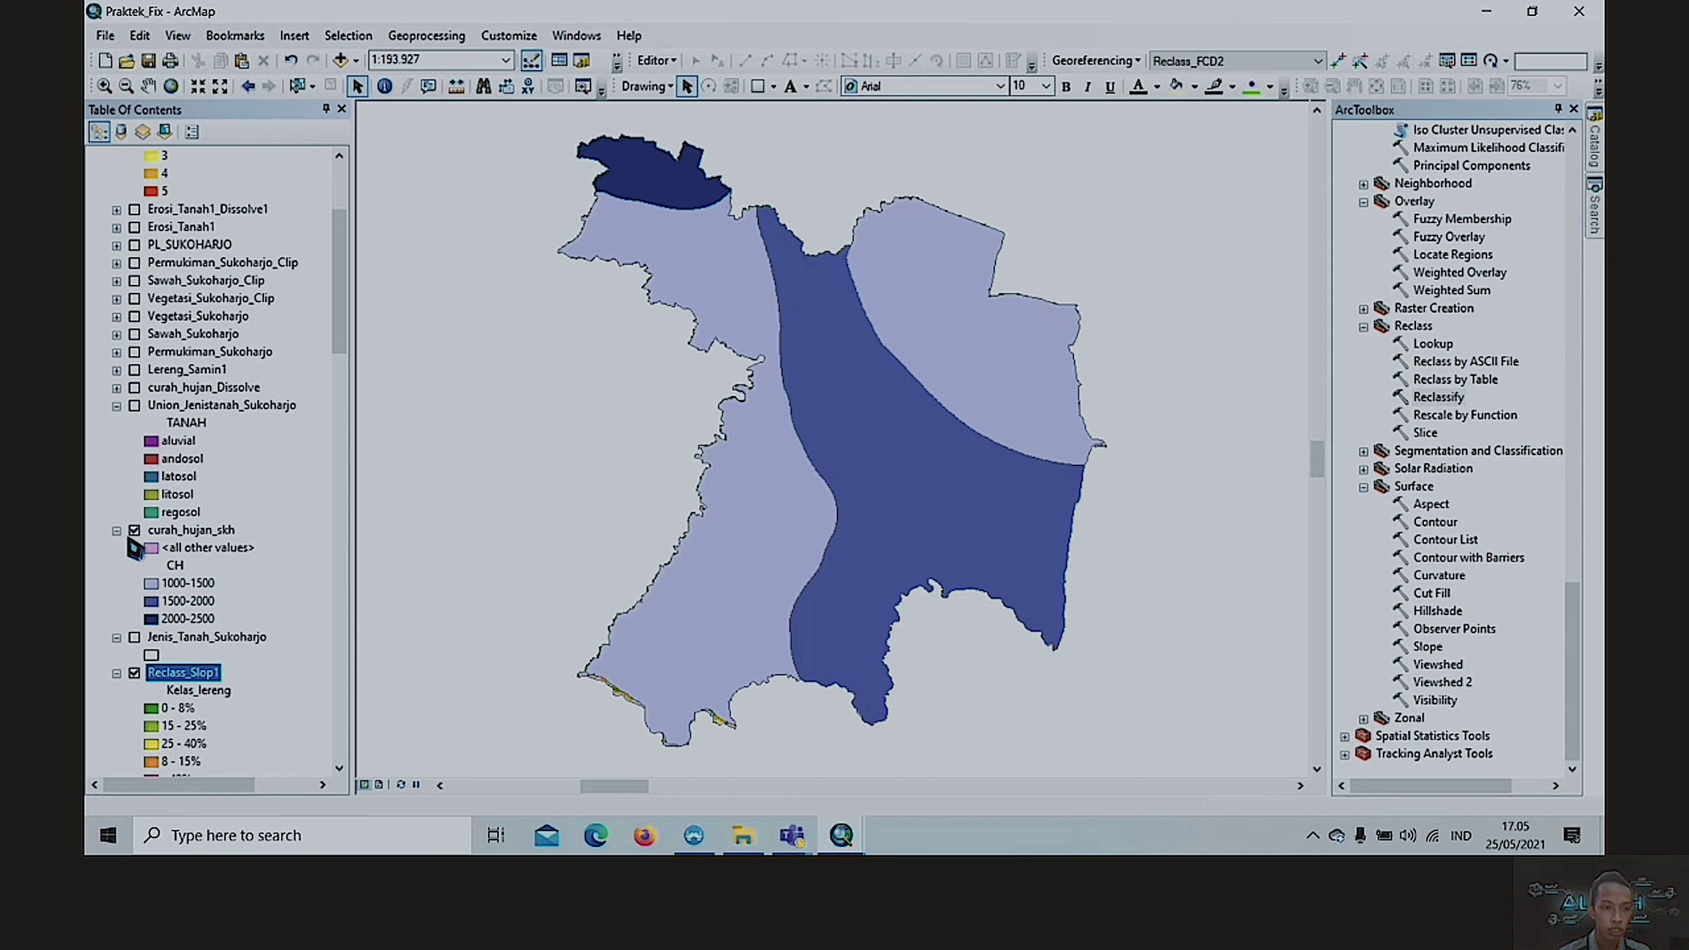
click(134, 638)
click(134, 530)
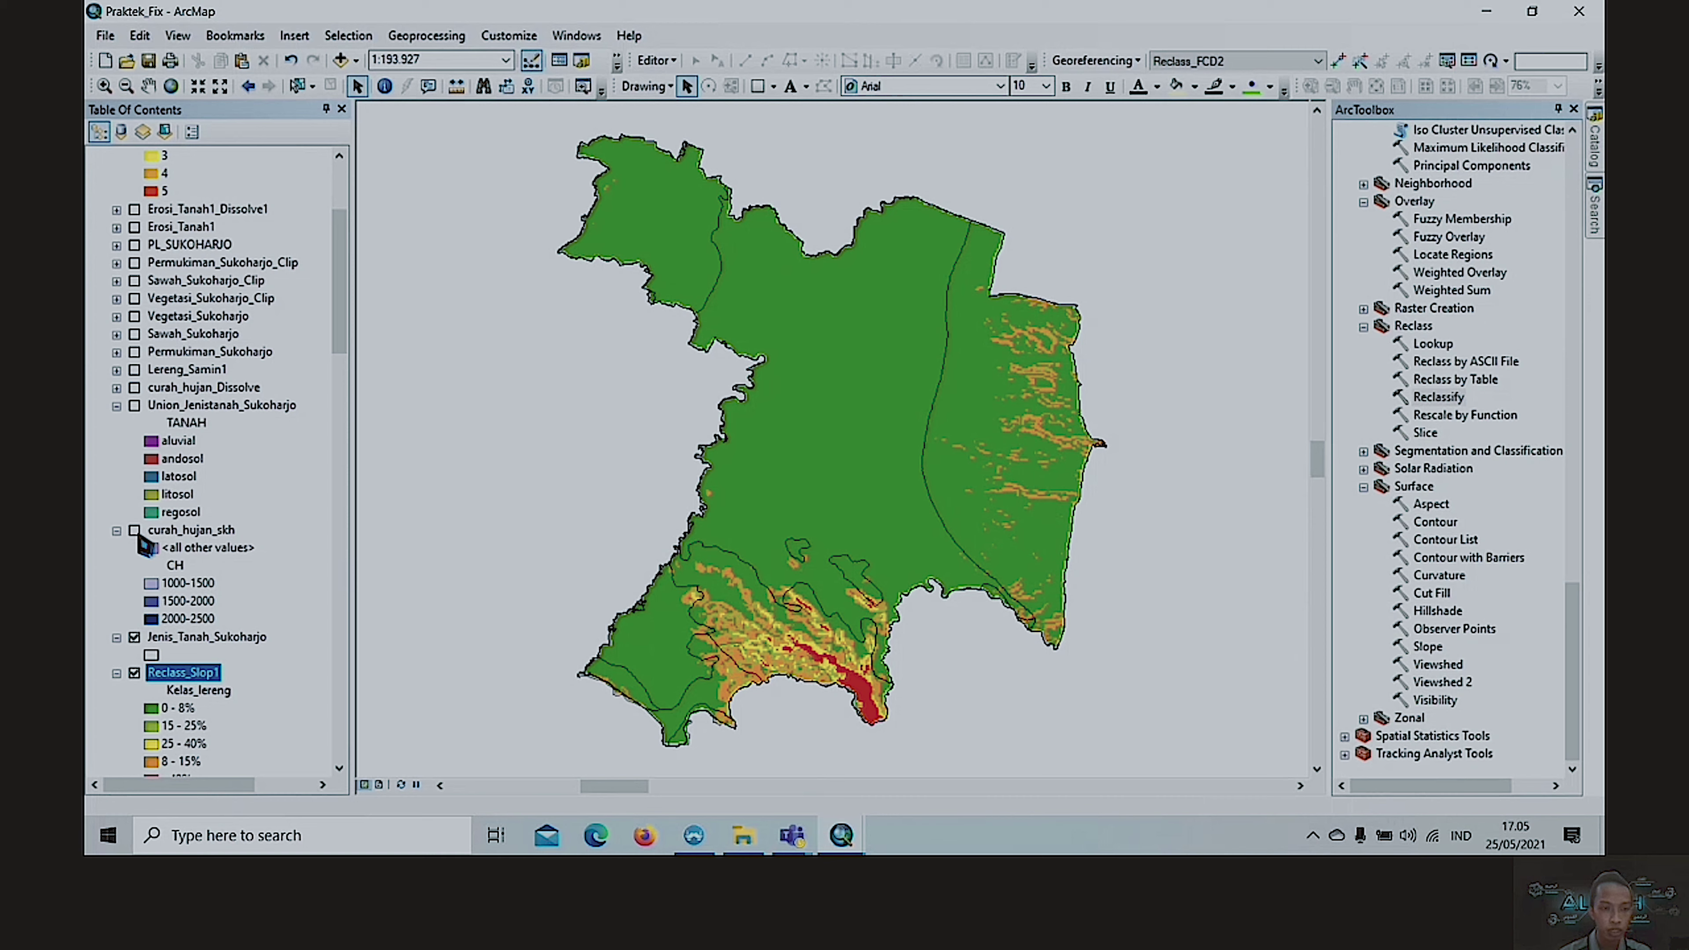
click(134, 531)
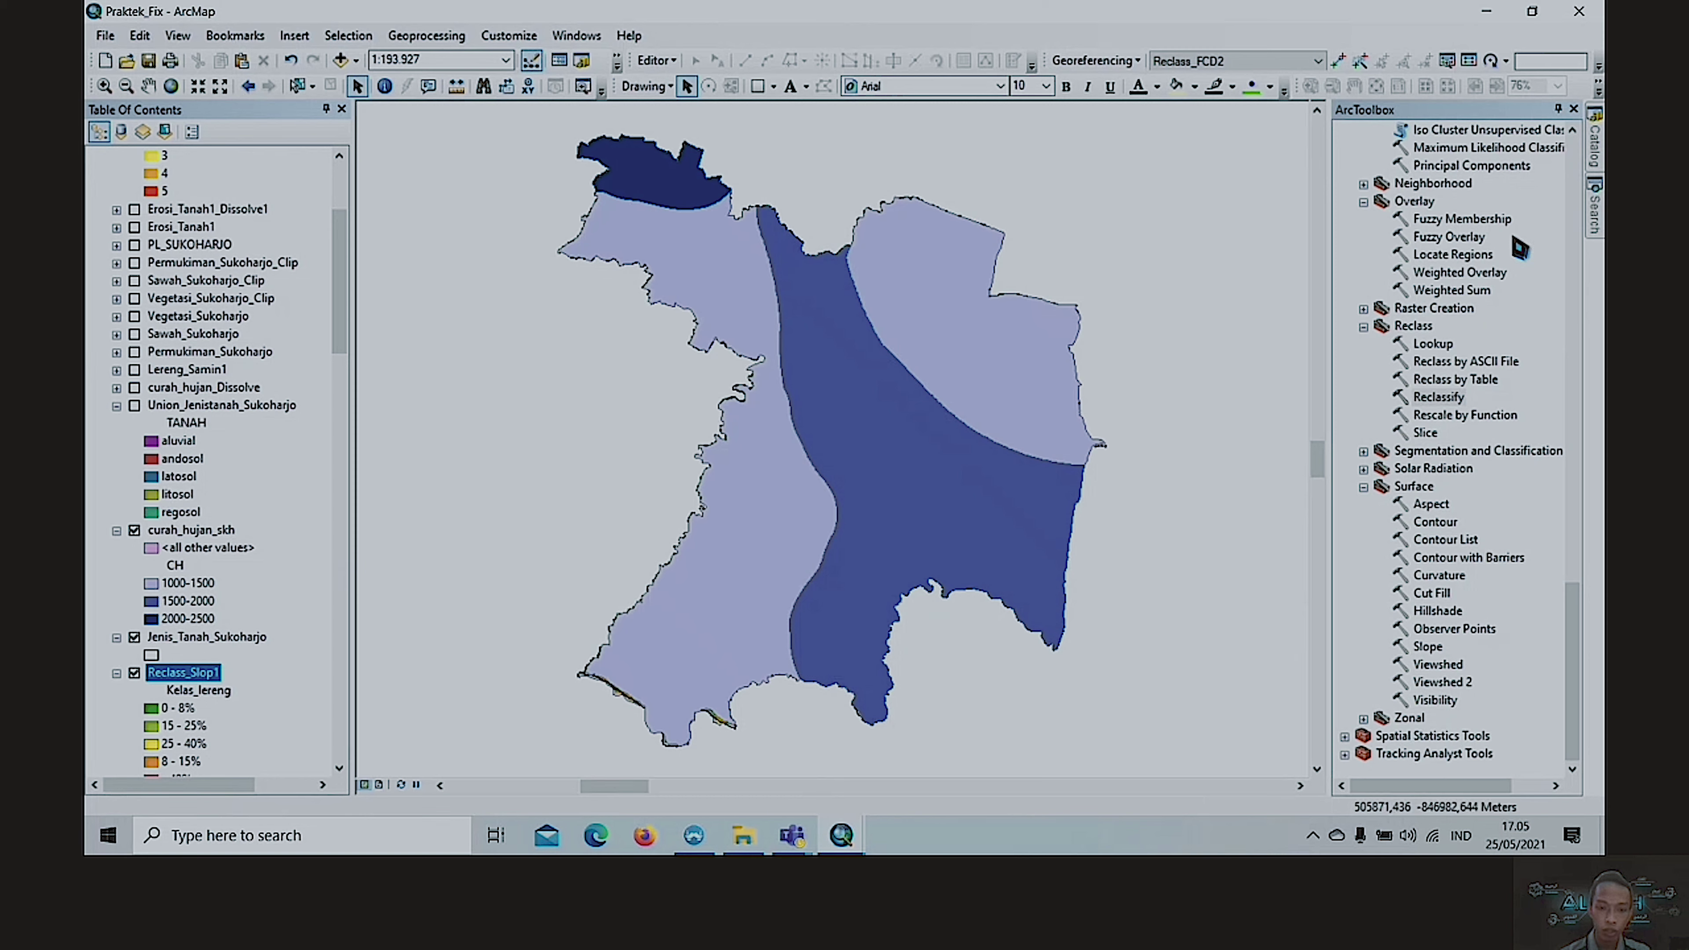
- Set up a Union of Jenis_Tanah_Sukoharjo and Clip_Das, joining all attributes, and cancel it without running
scroll(1520, 247, up, 5)
scroll(1413, 238, up, 15)
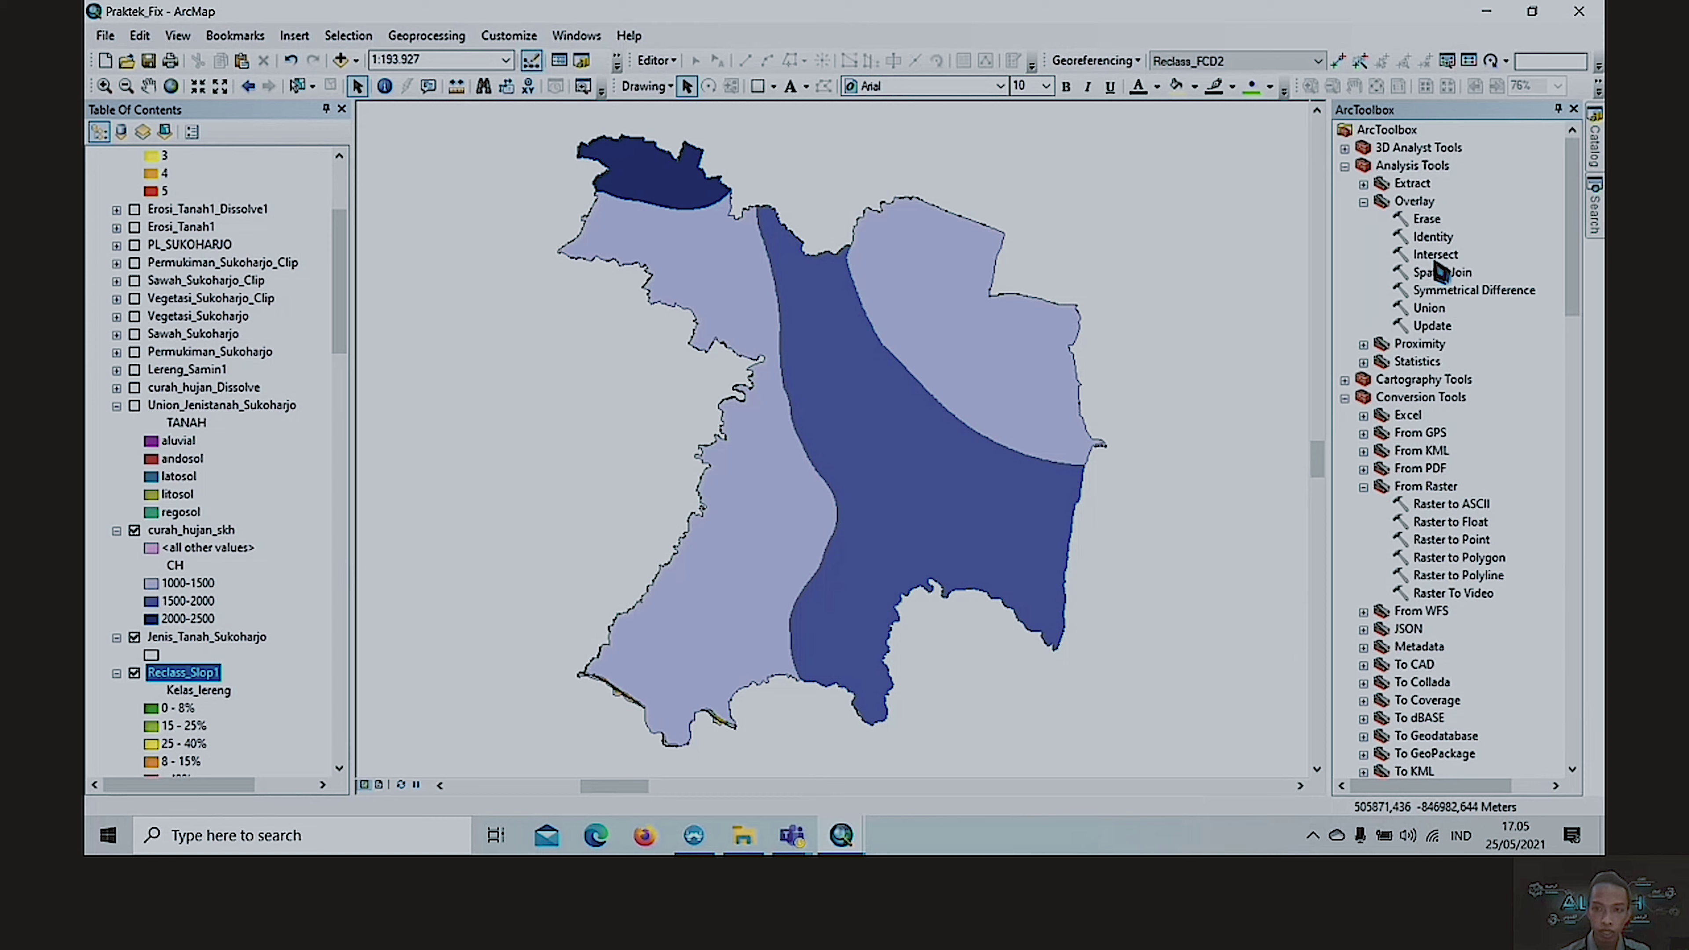
click(1433, 312)
double_click(1430, 309)
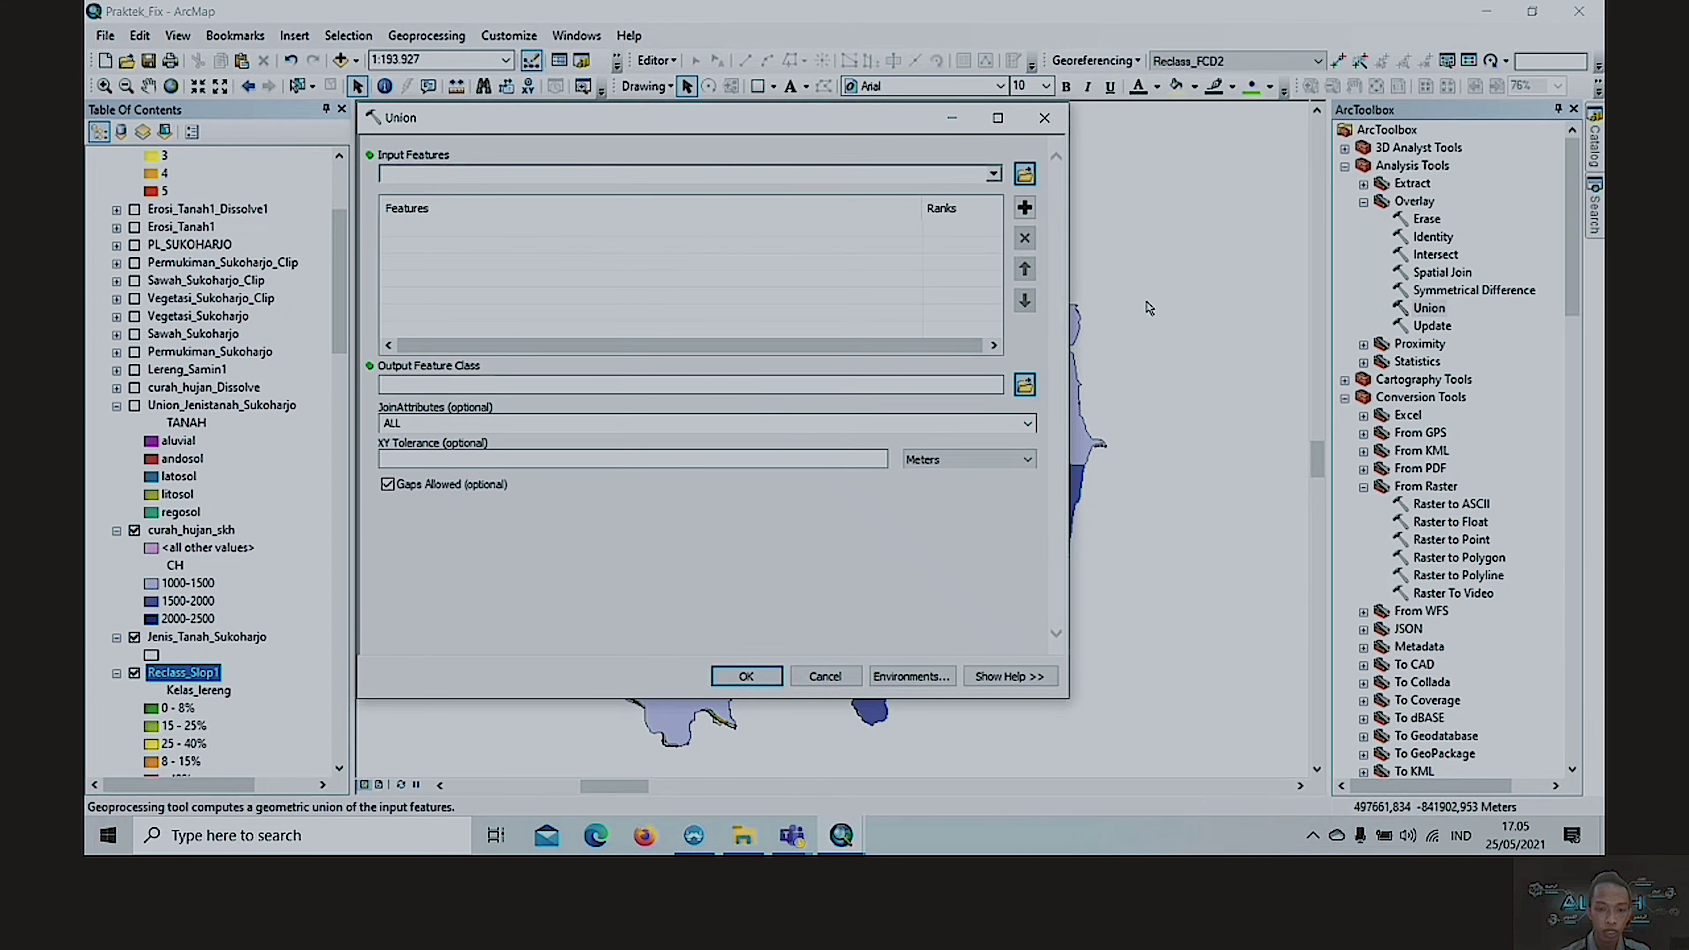
click(992, 174)
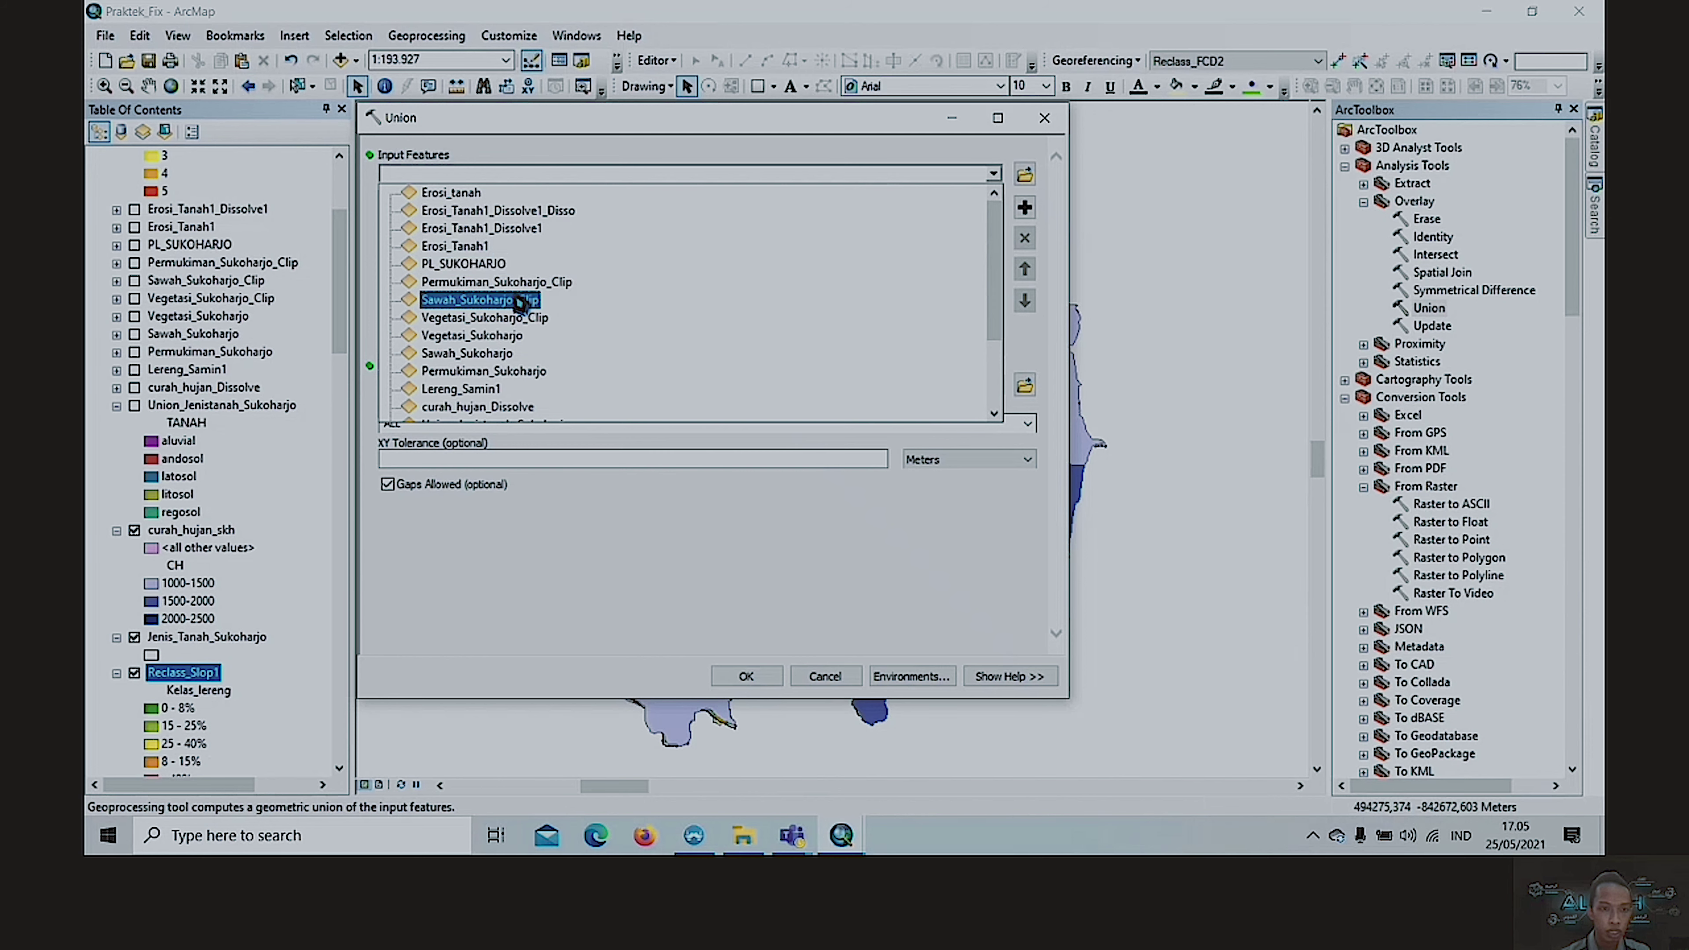
scroll(518, 303, down, 2)
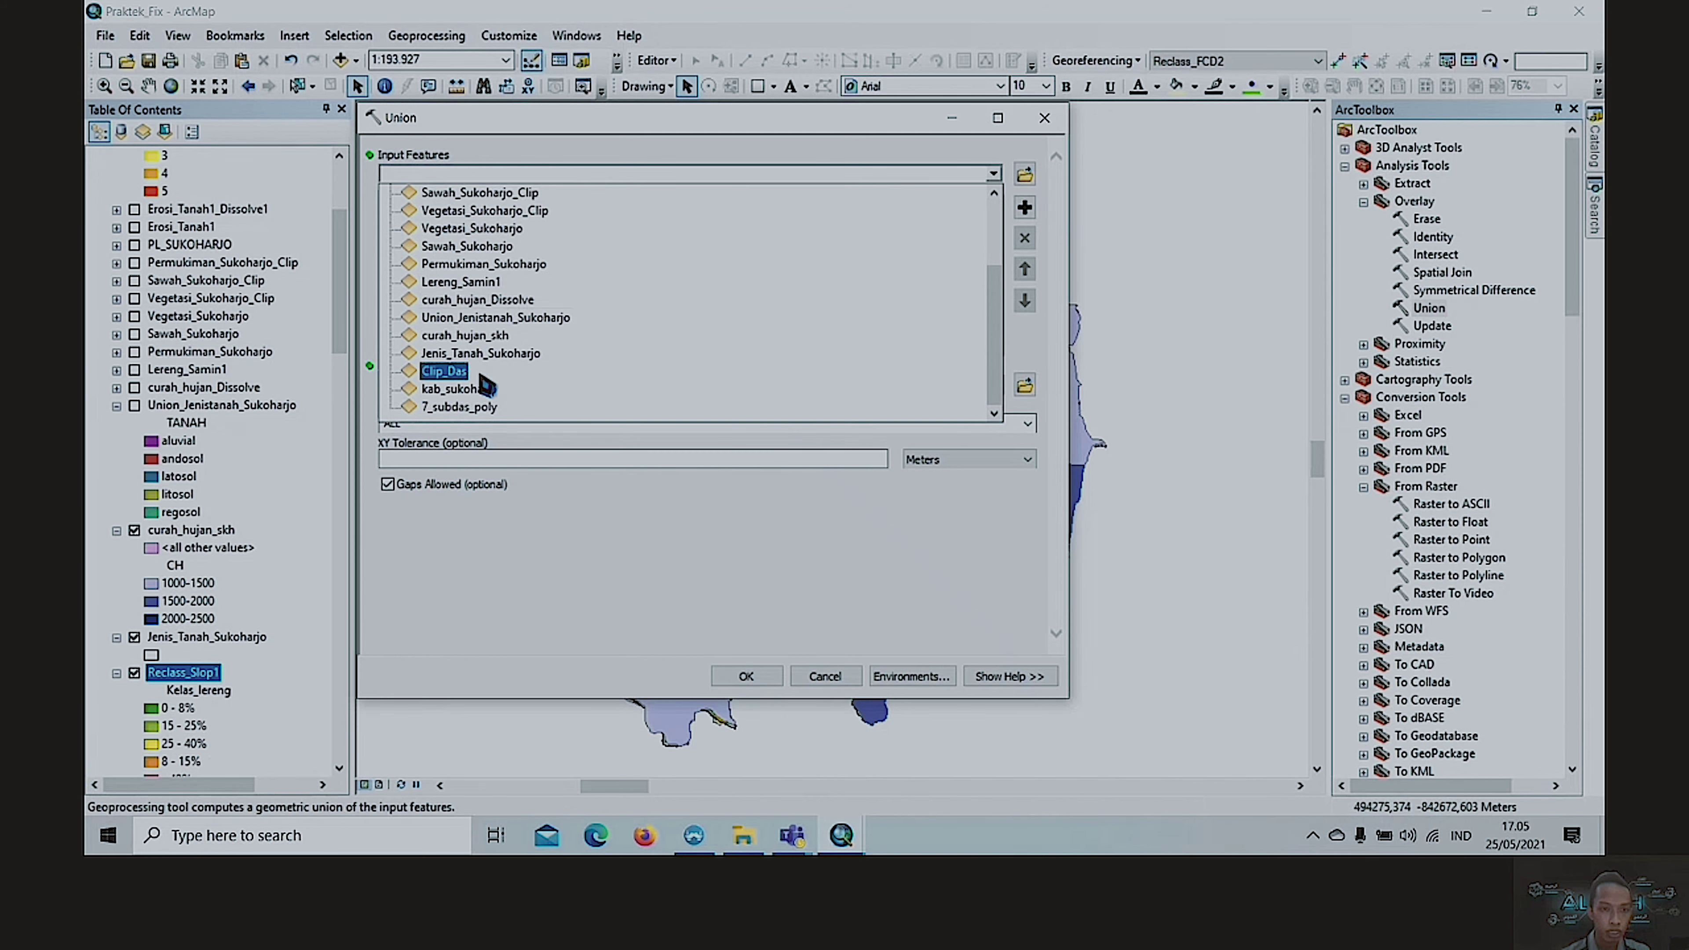
click(468, 359)
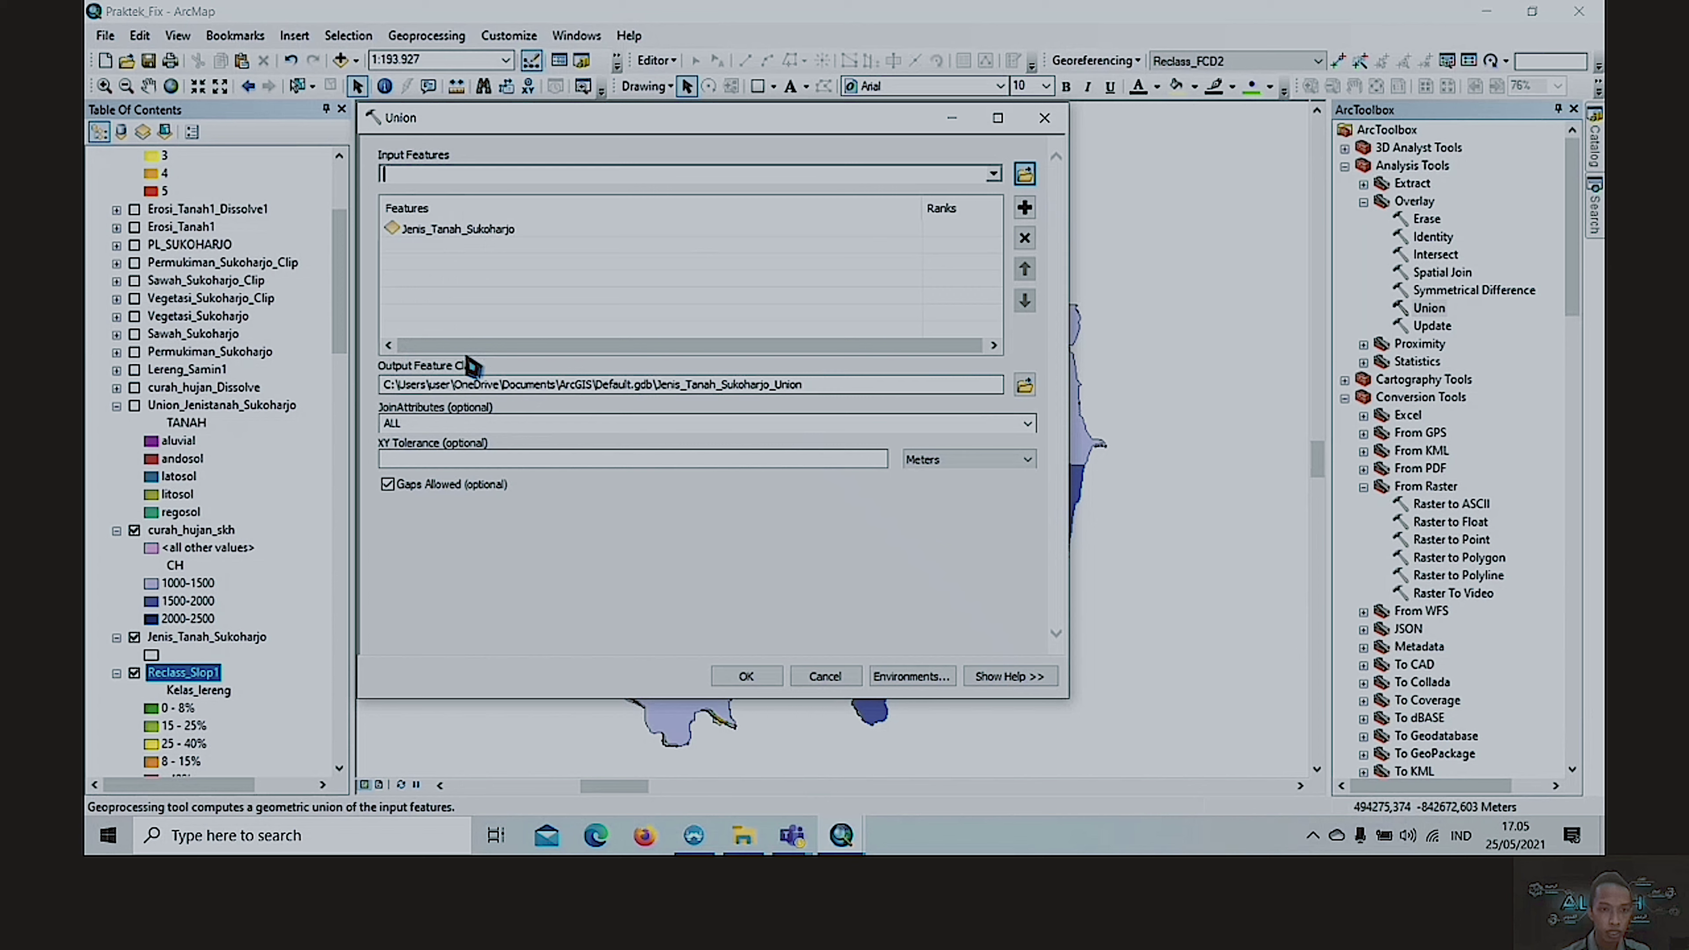
click(992, 173)
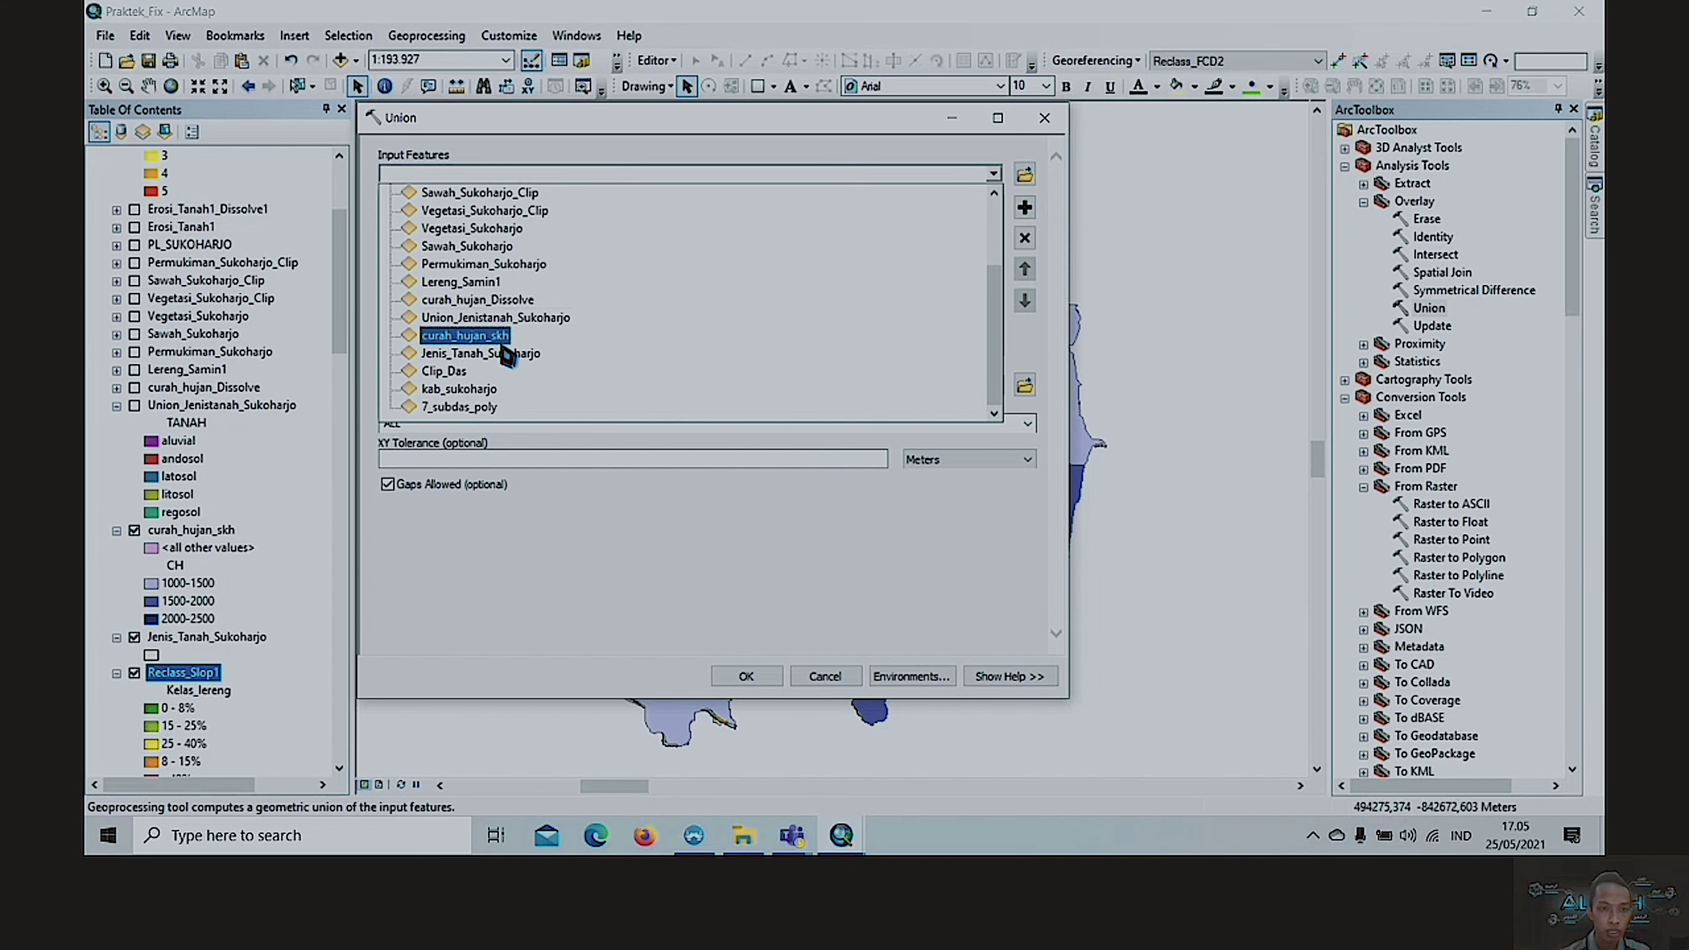
click(483, 375)
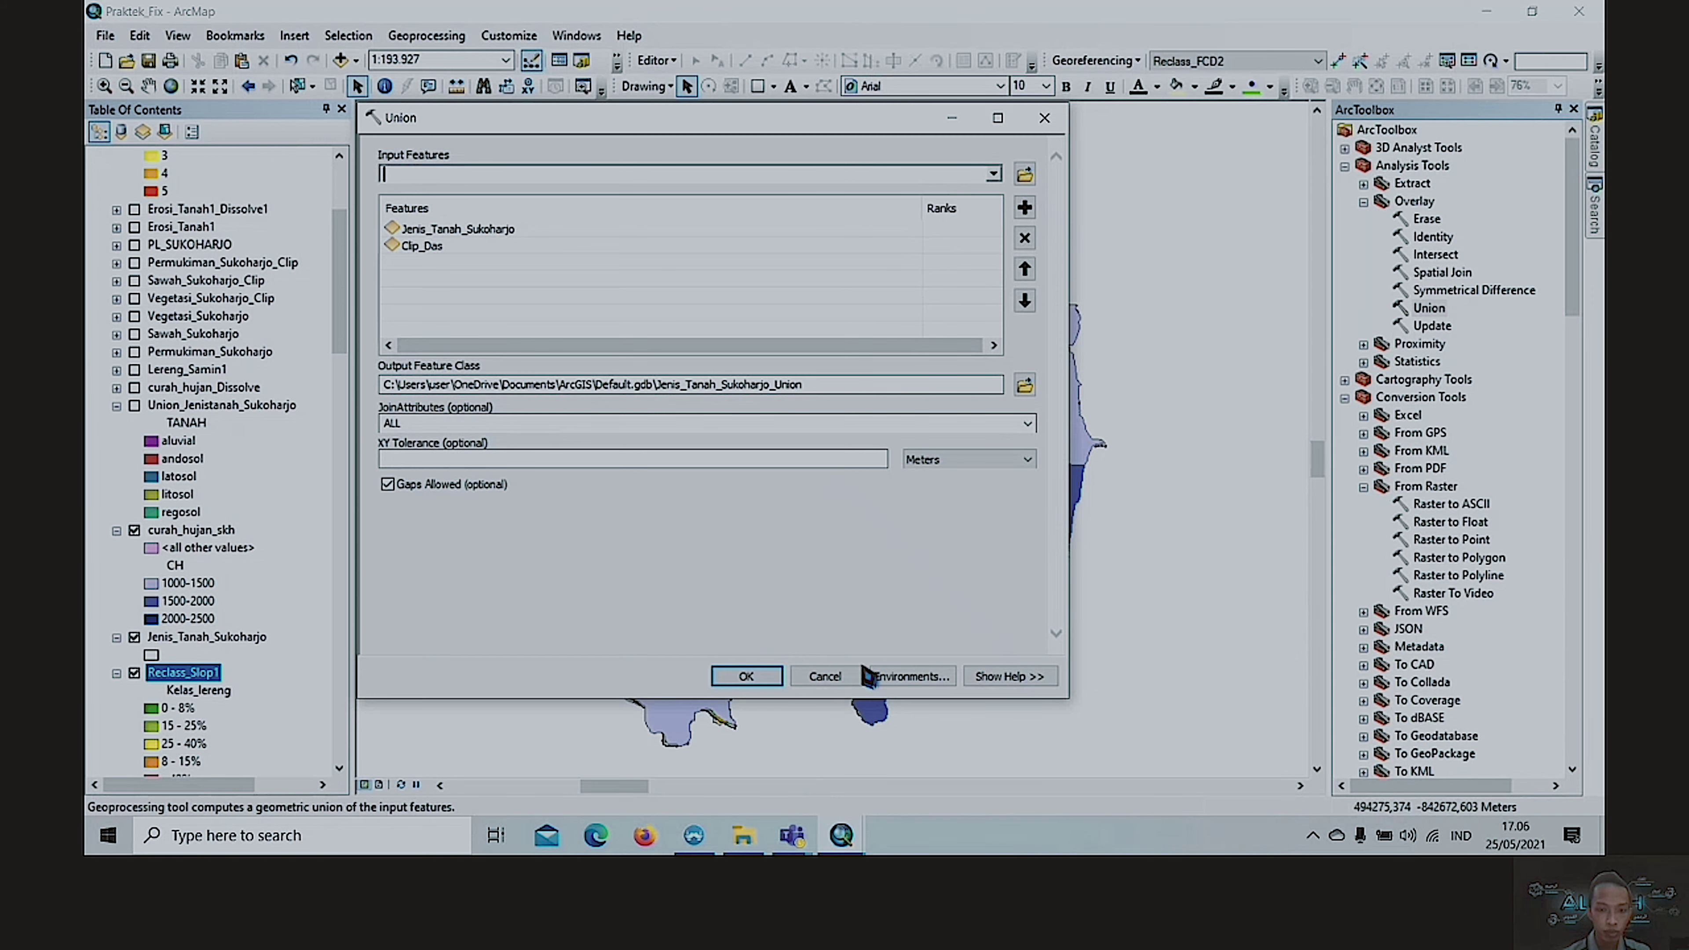
click(834, 682)
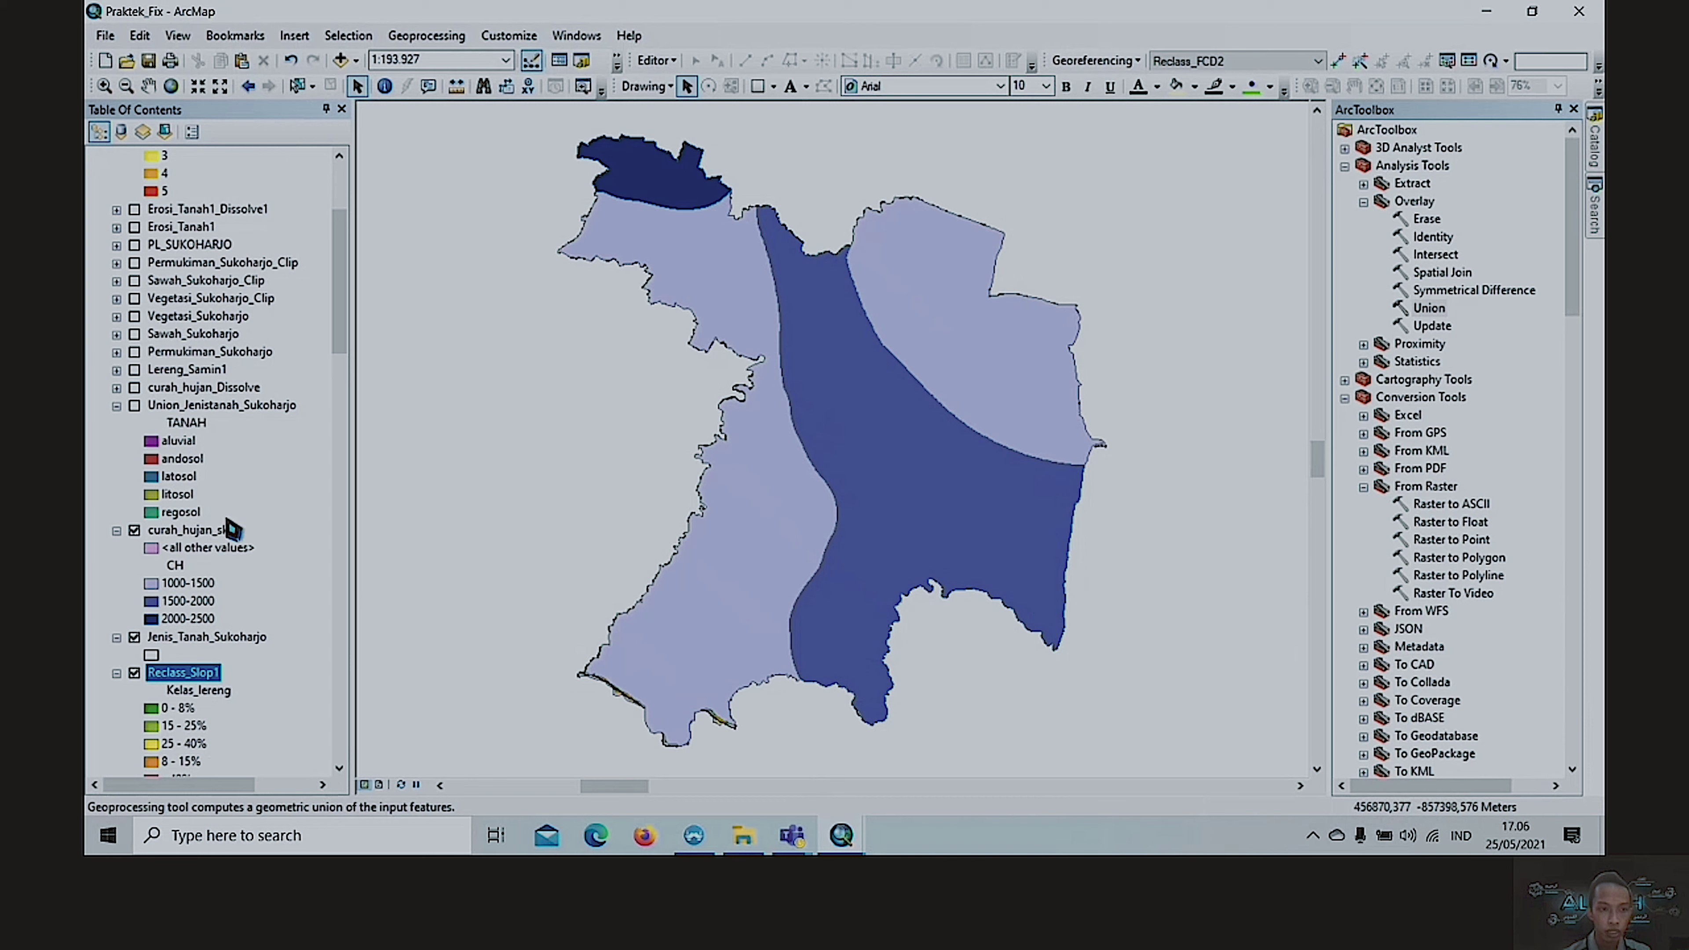
- Set up a Dissolve of the rainfall layer curah_hujan_skh on the CH field and cancel it without running
click(189, 531)
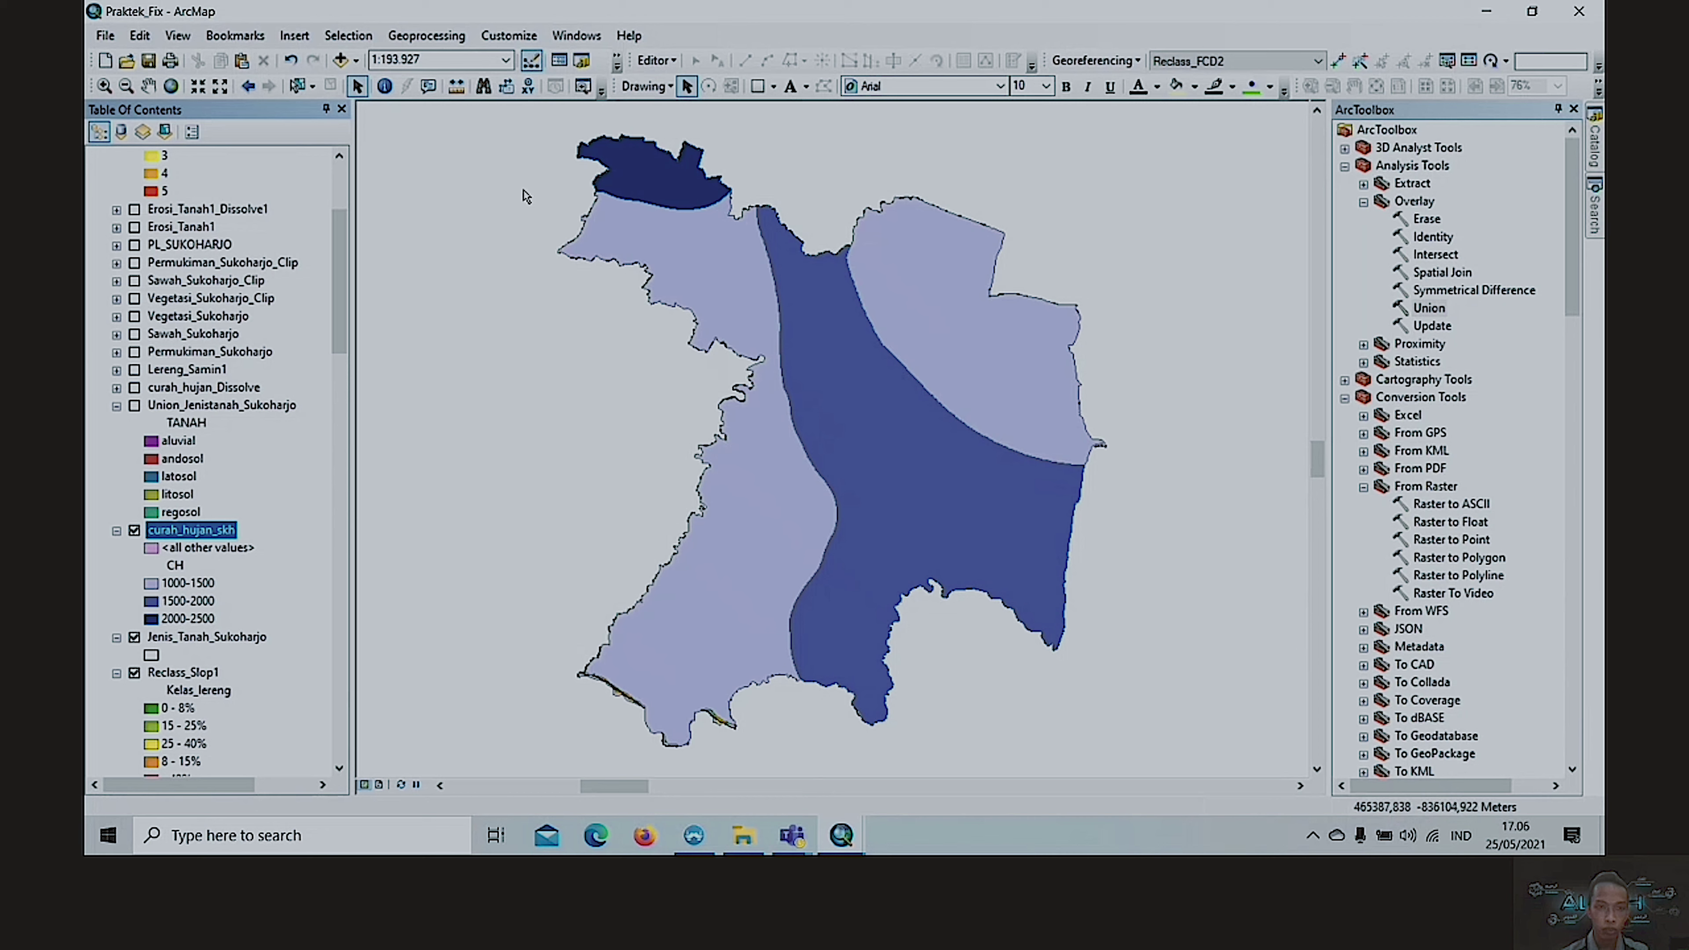
click(423, 36)
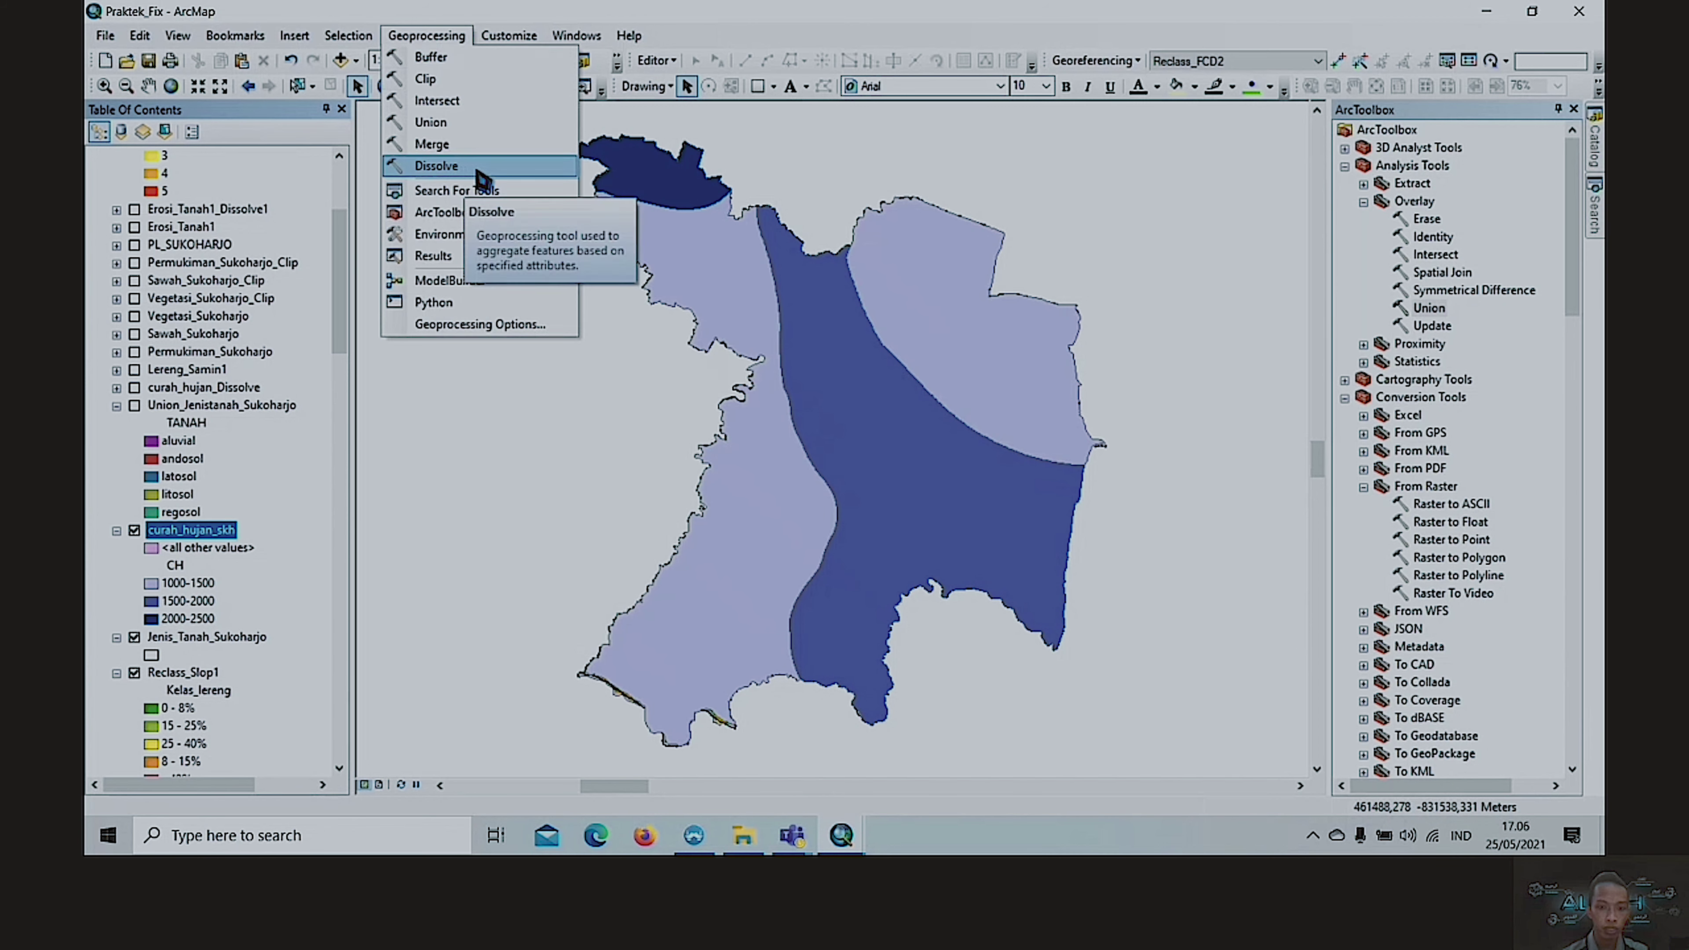
click(437, 166)
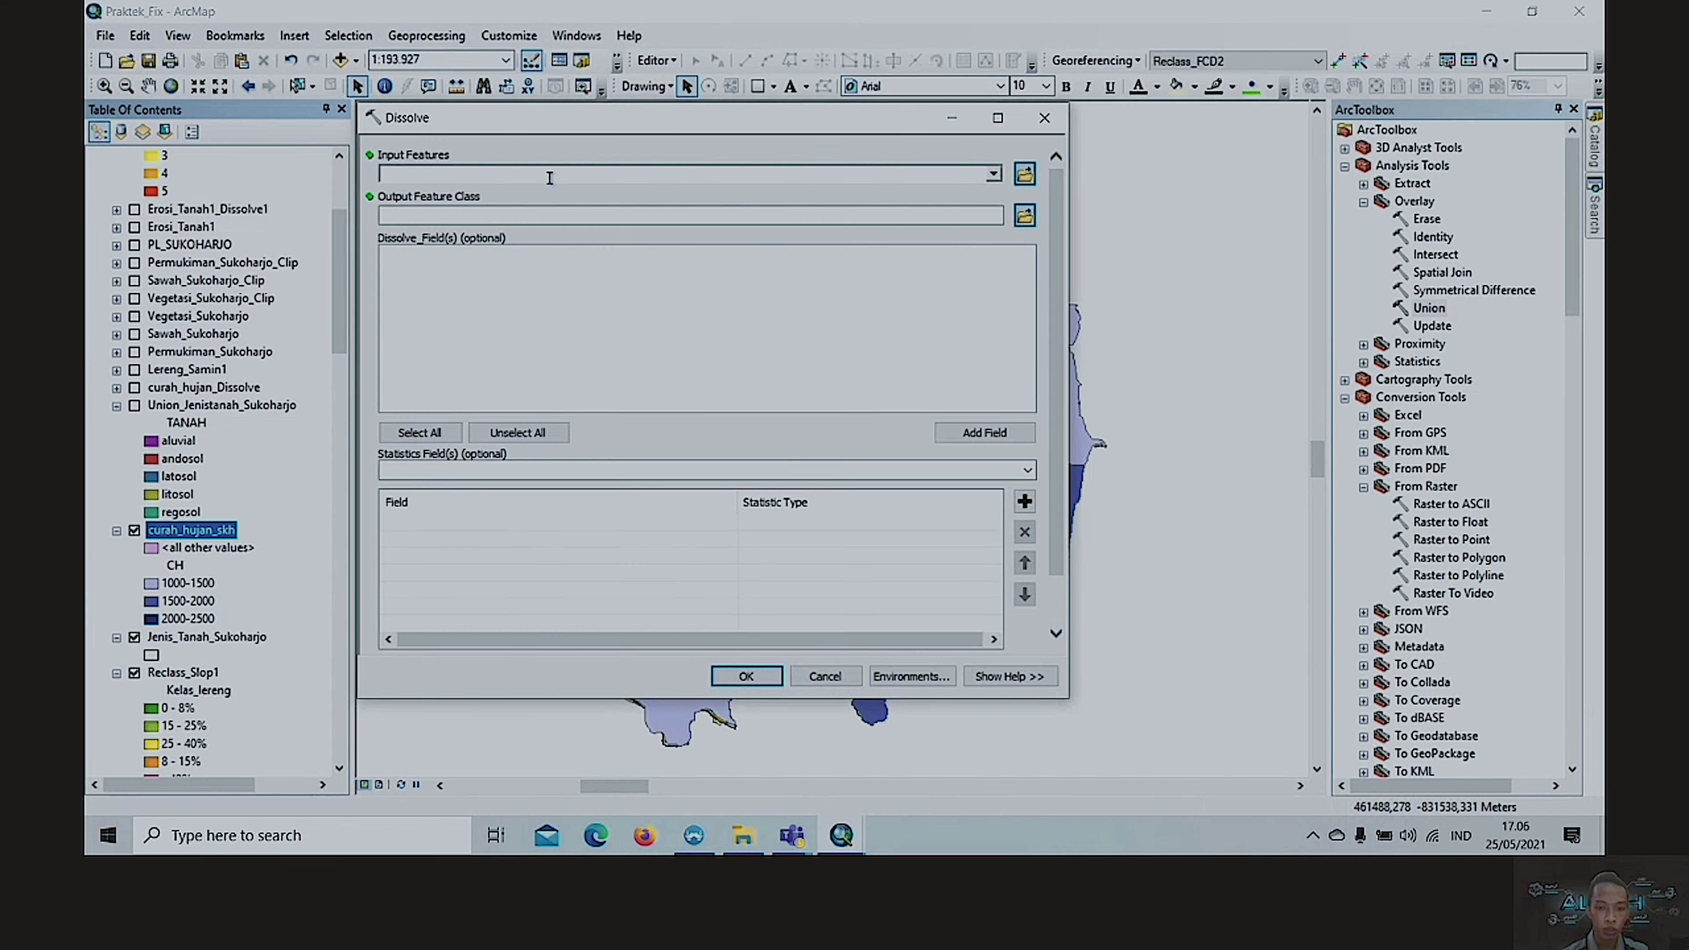
click(993, 174)
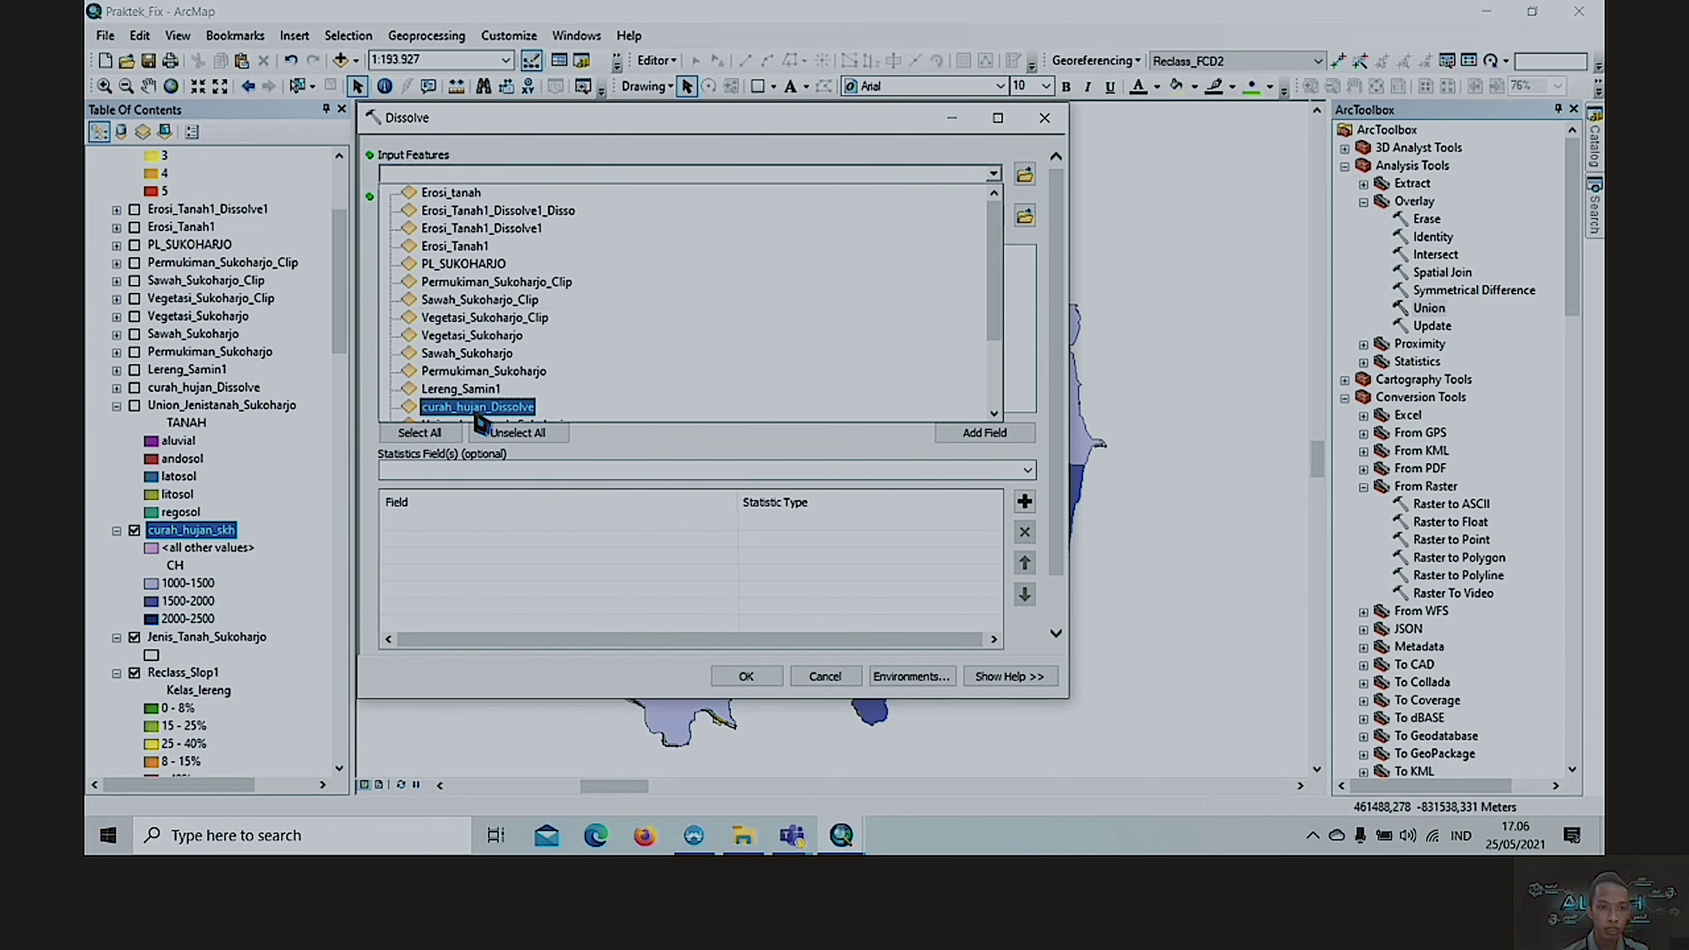
scroll(473, 382, down, 2)
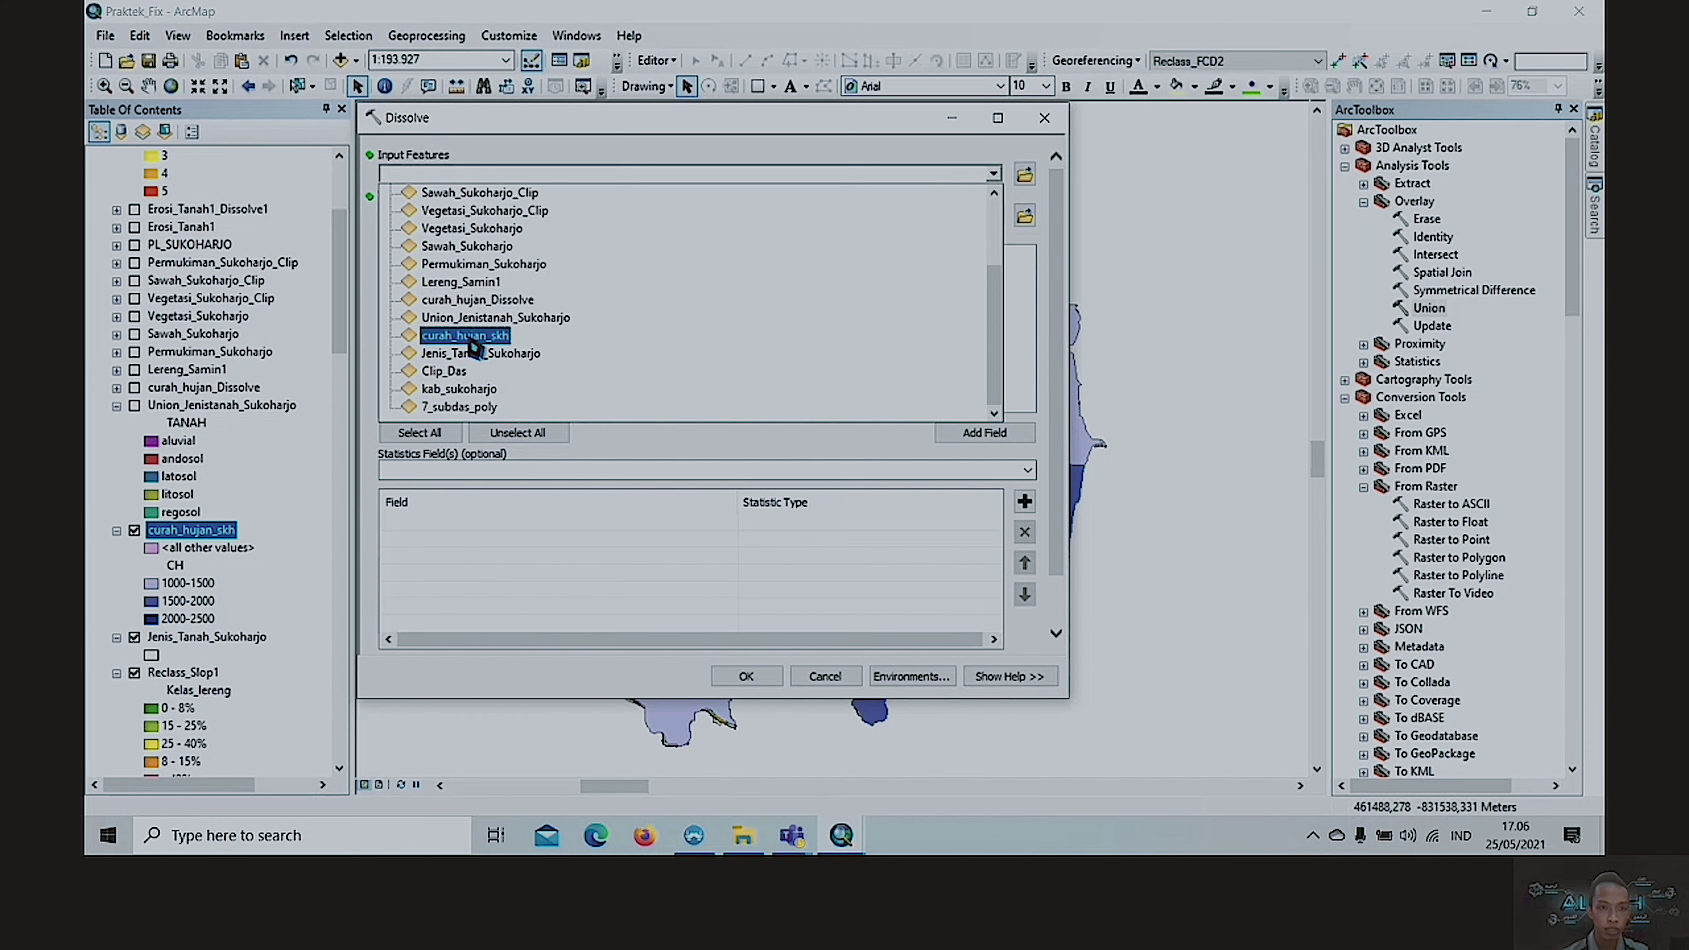
click(470, 335)
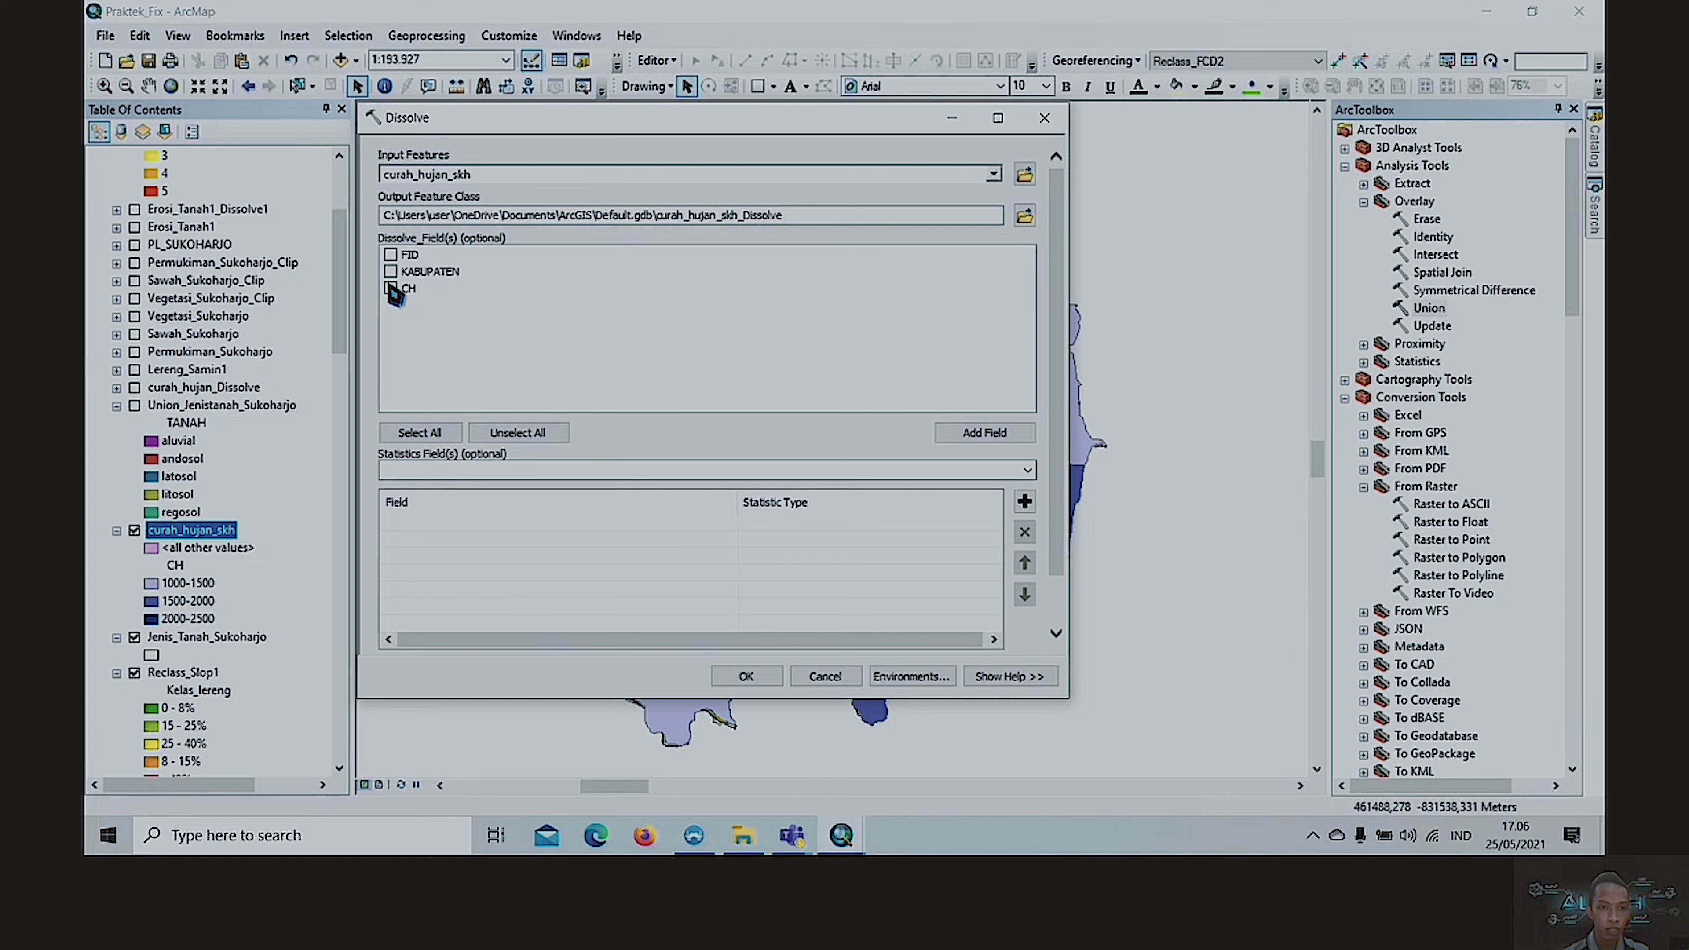
click(391, 288)
click(817, 680)
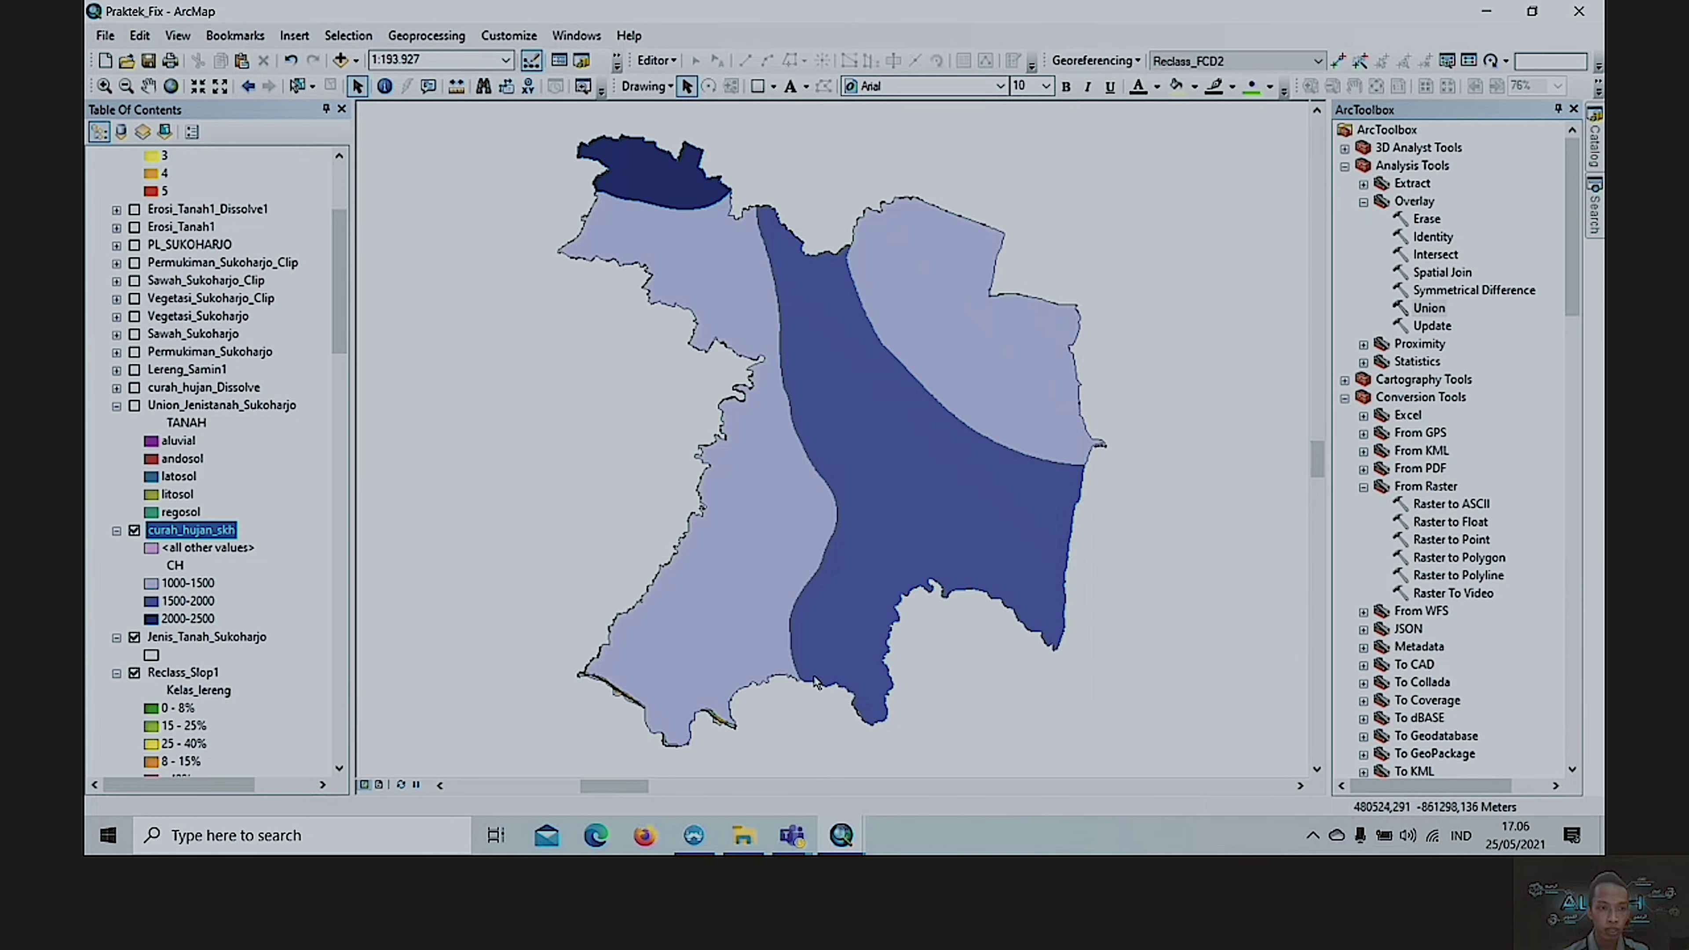
- Turn on the dissolved rainfall layer curah_hujan_Dissolve and the Union_Jenistanah_Sukoharjo soil layer on the map
click(135, 388)
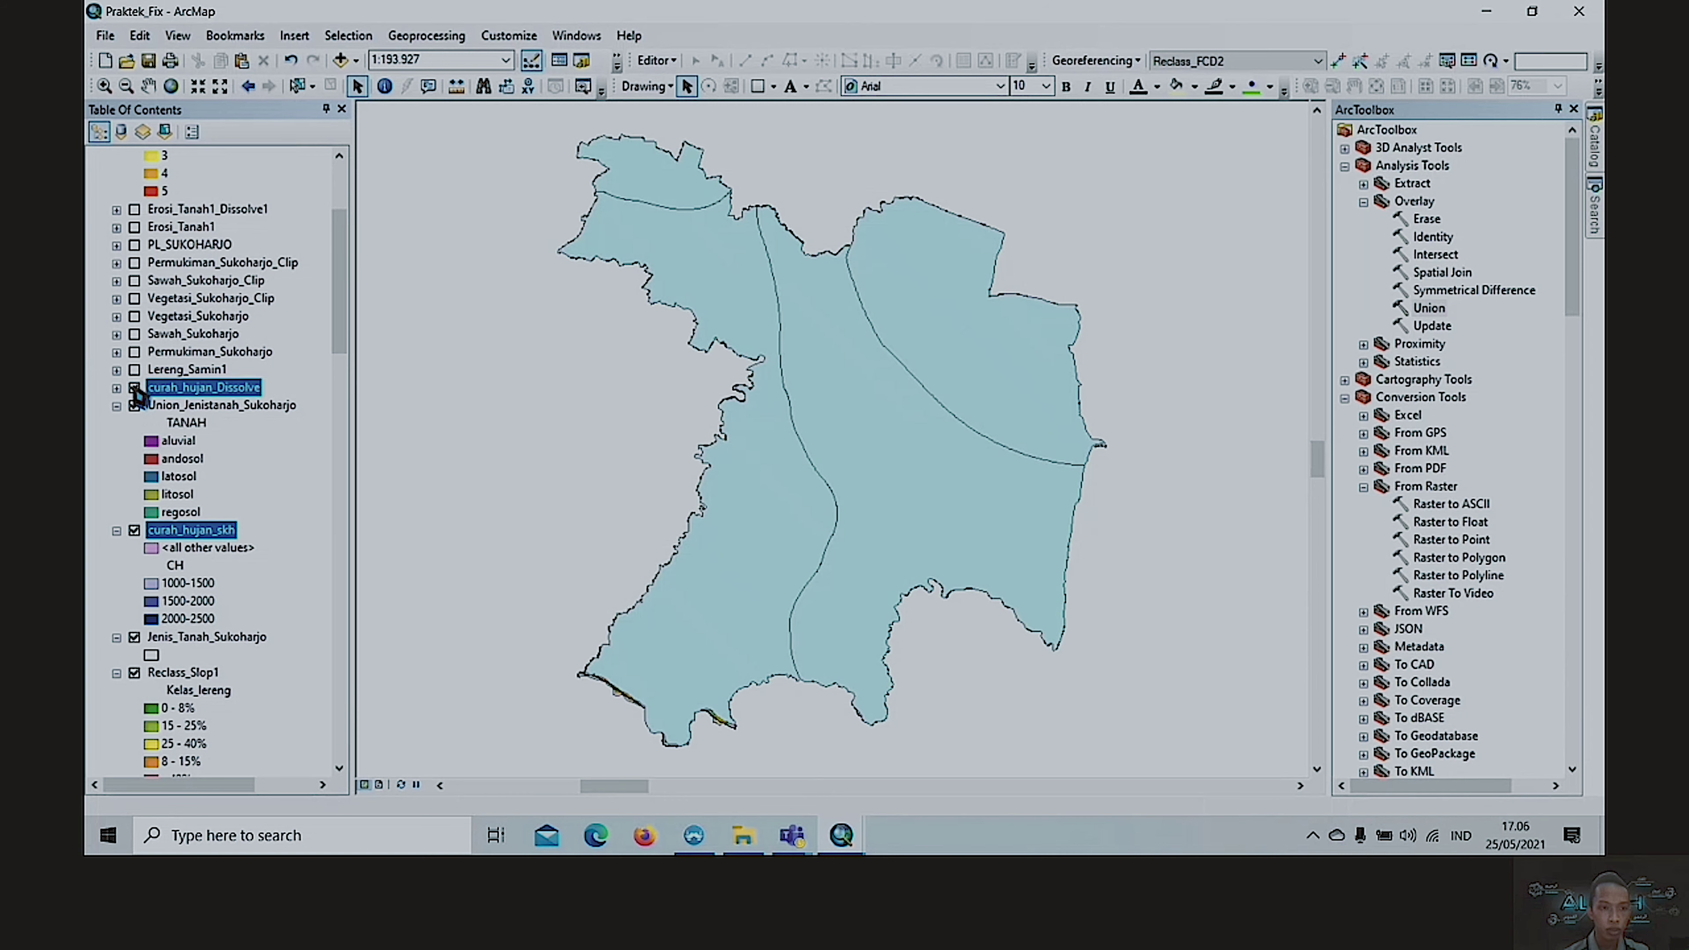
click(135, 388)
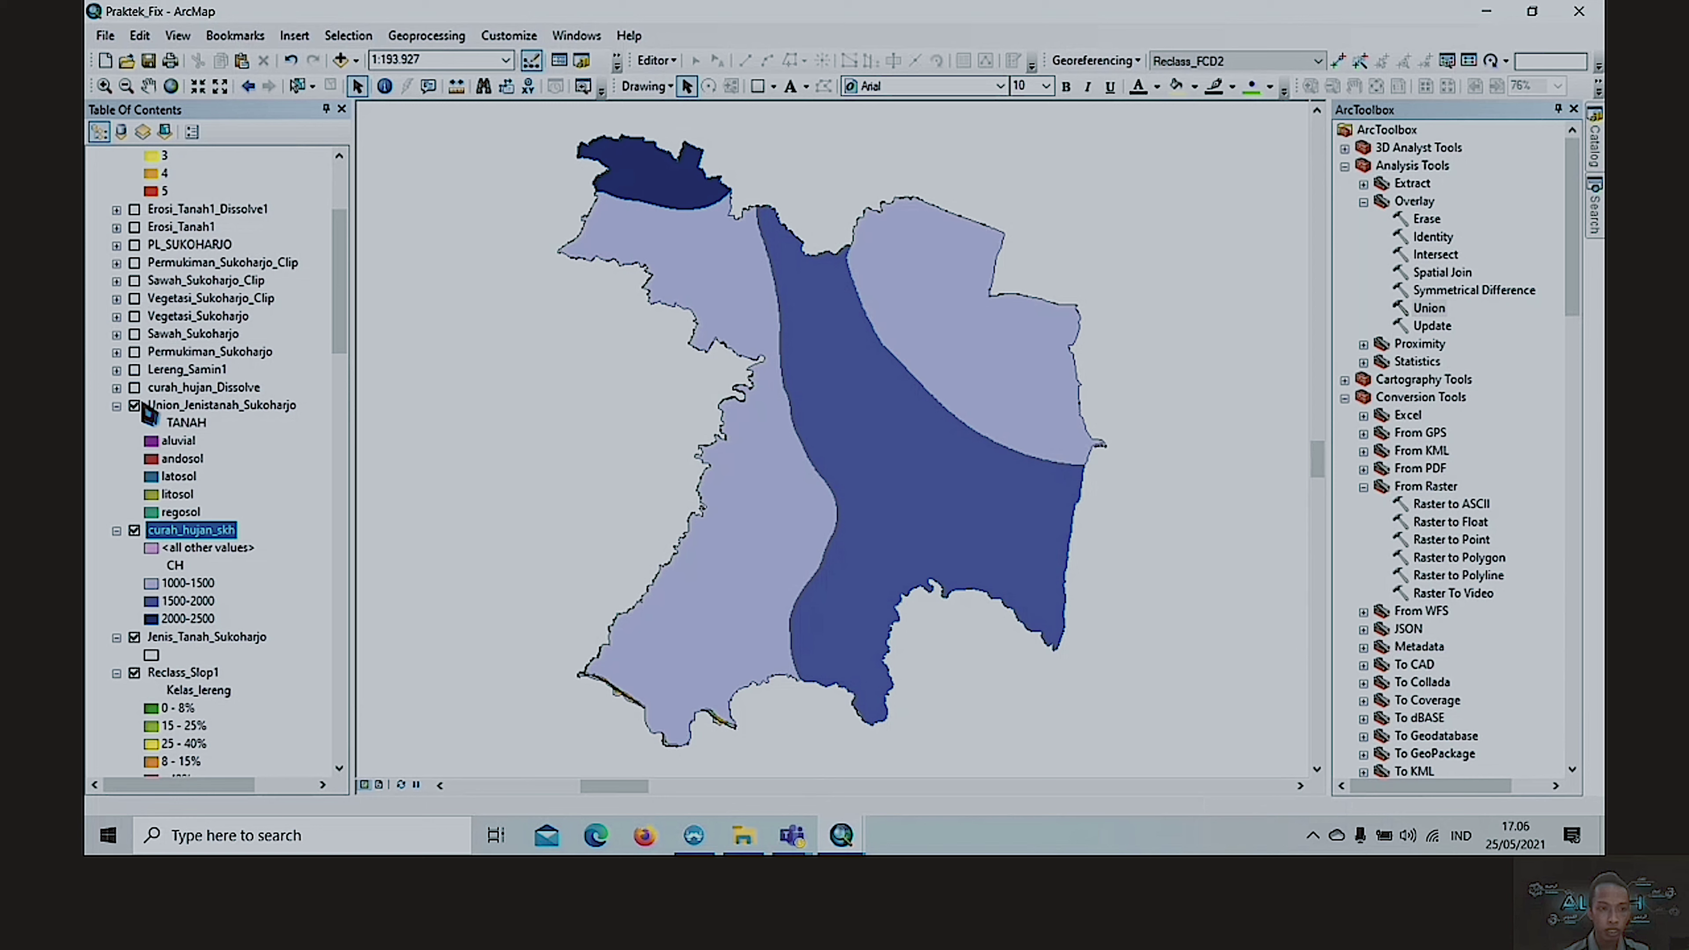
click(174, 406)
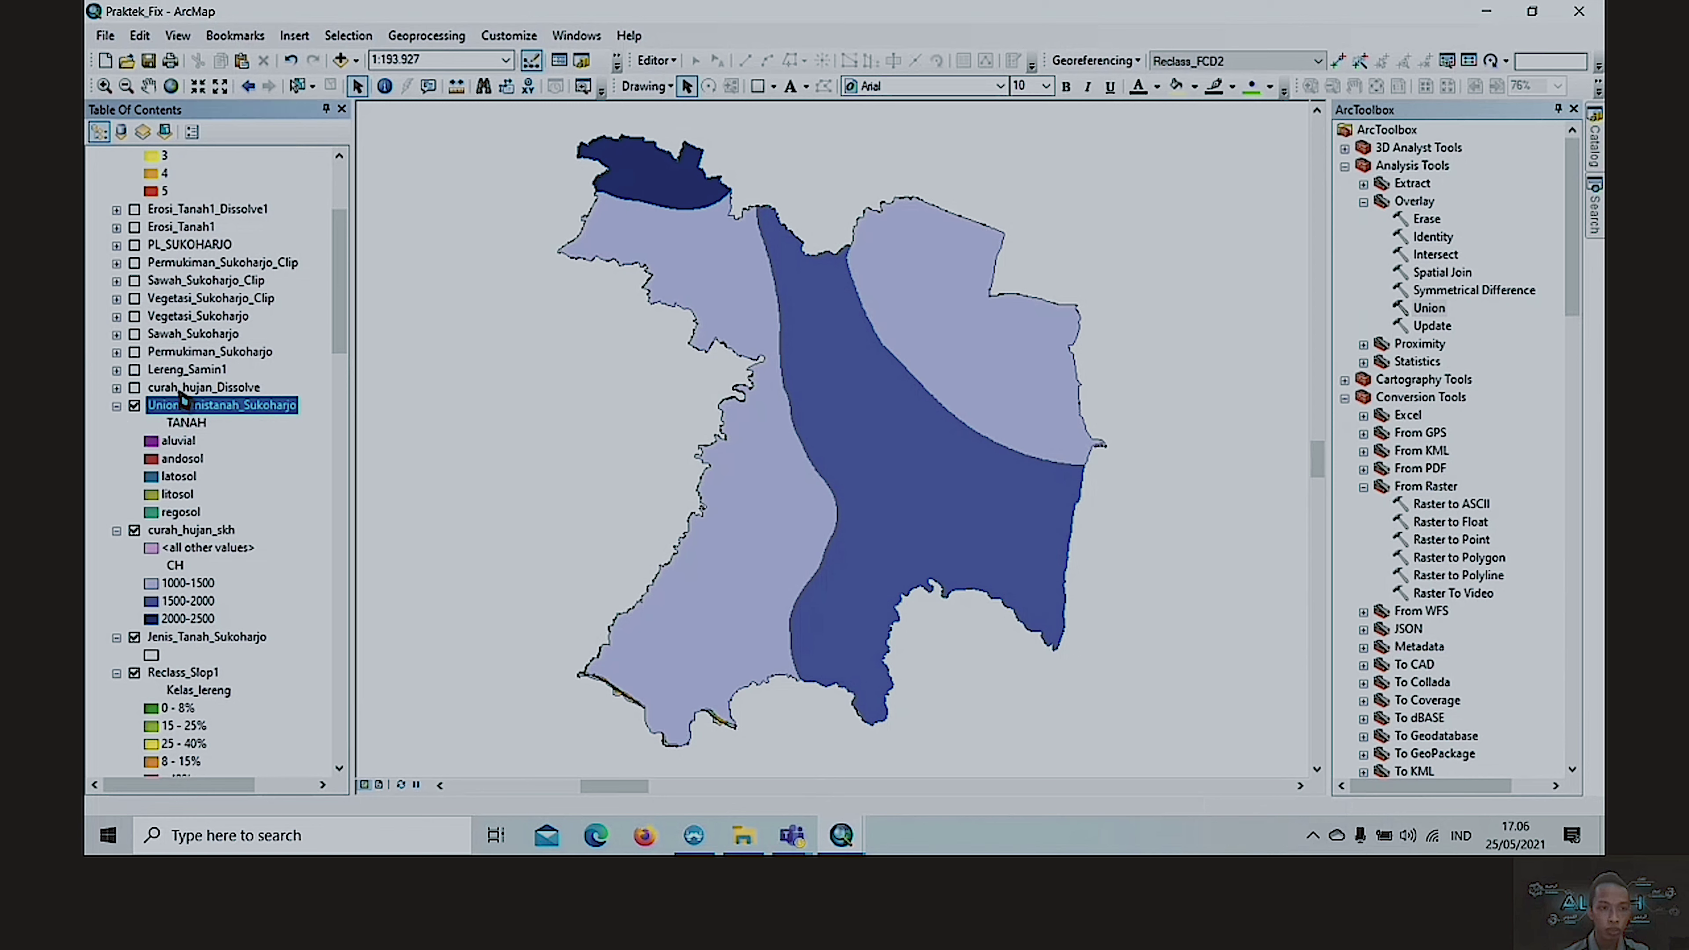
click(137, 390)
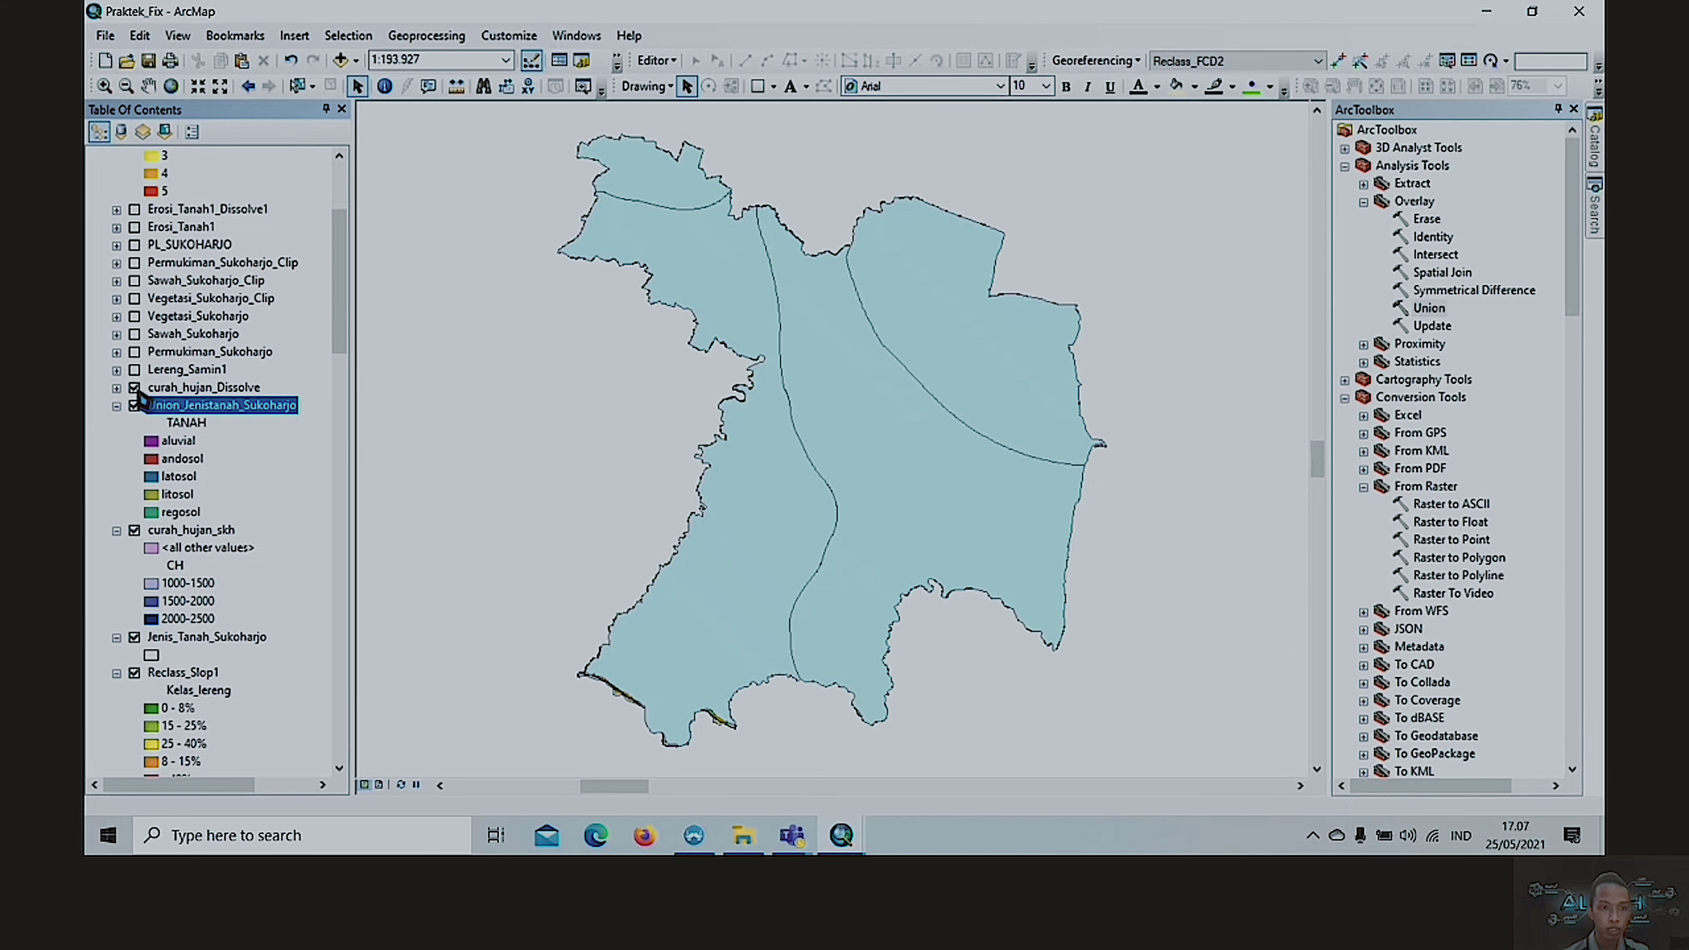
- Open the attribute table of curah_hujan_Dissolve and examine its N_Tengah and R columns
click(181, 395)
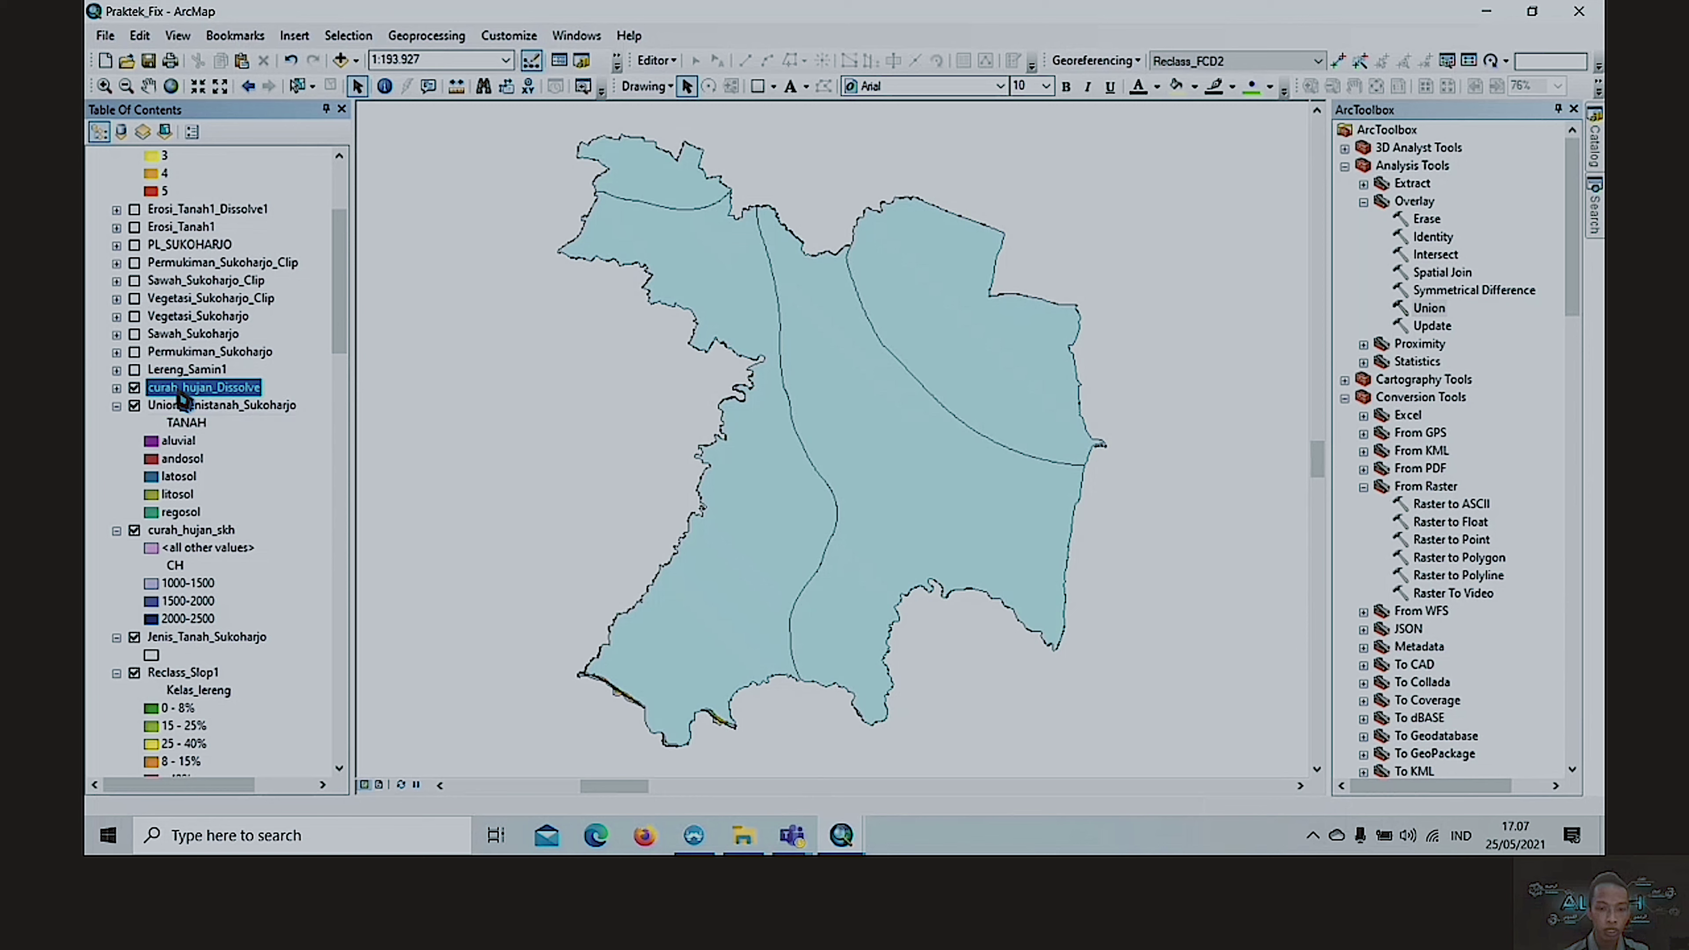
right_click(181, 397)
click(243, 439)
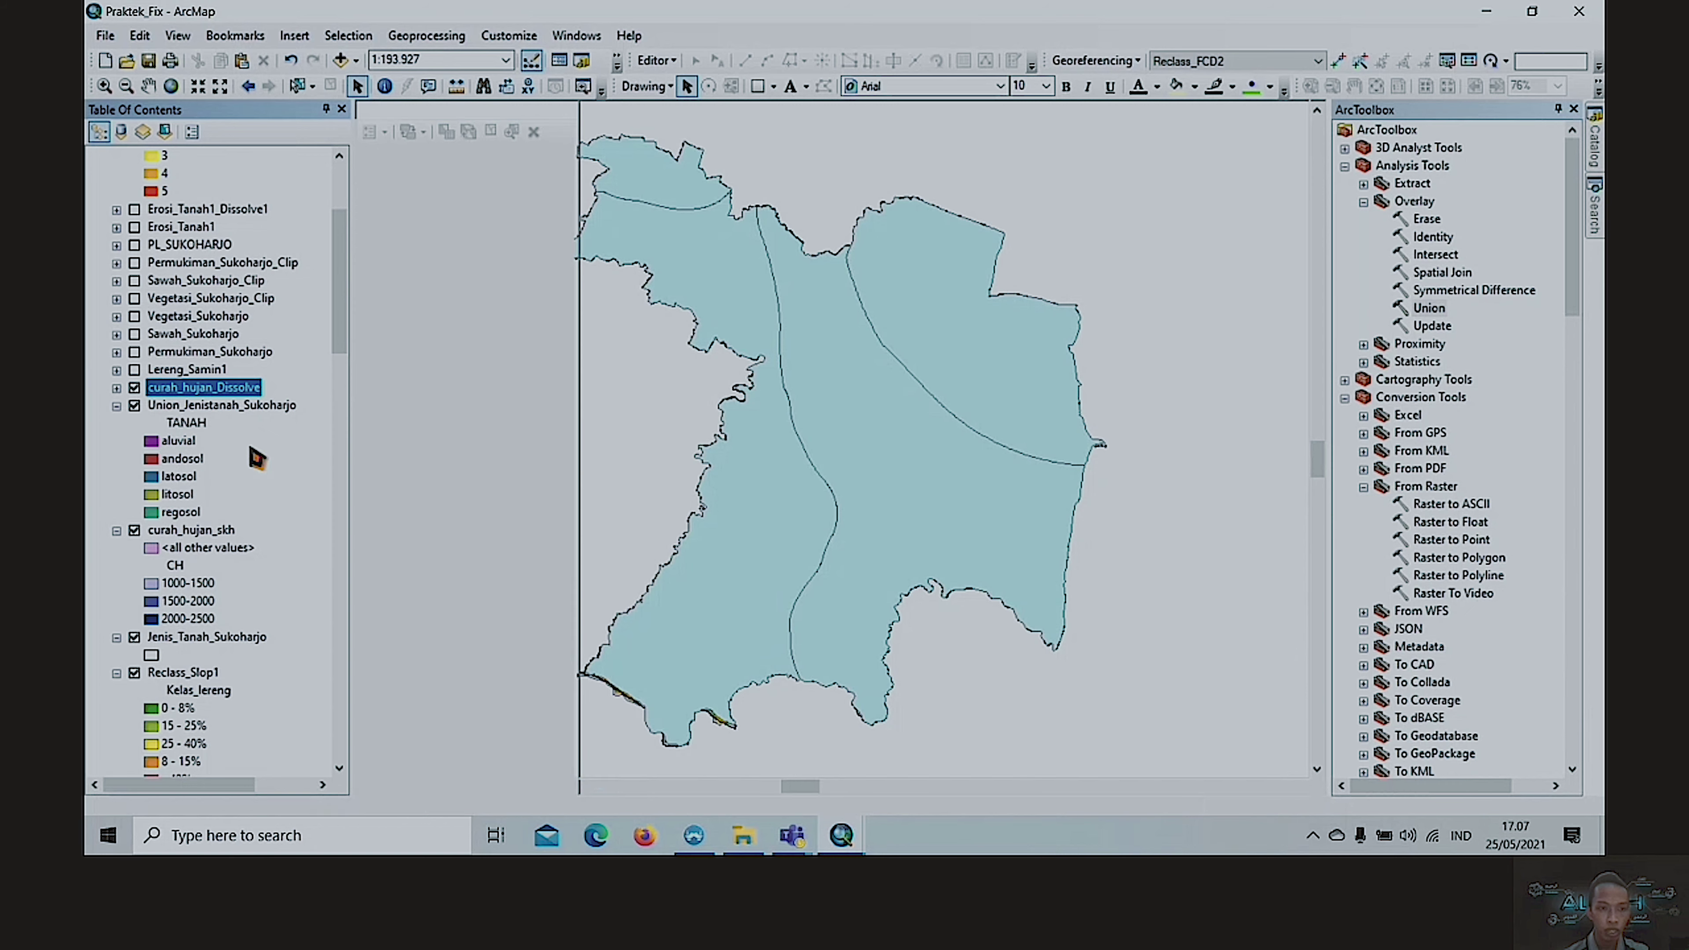
drag(426, 709, 524, 721)
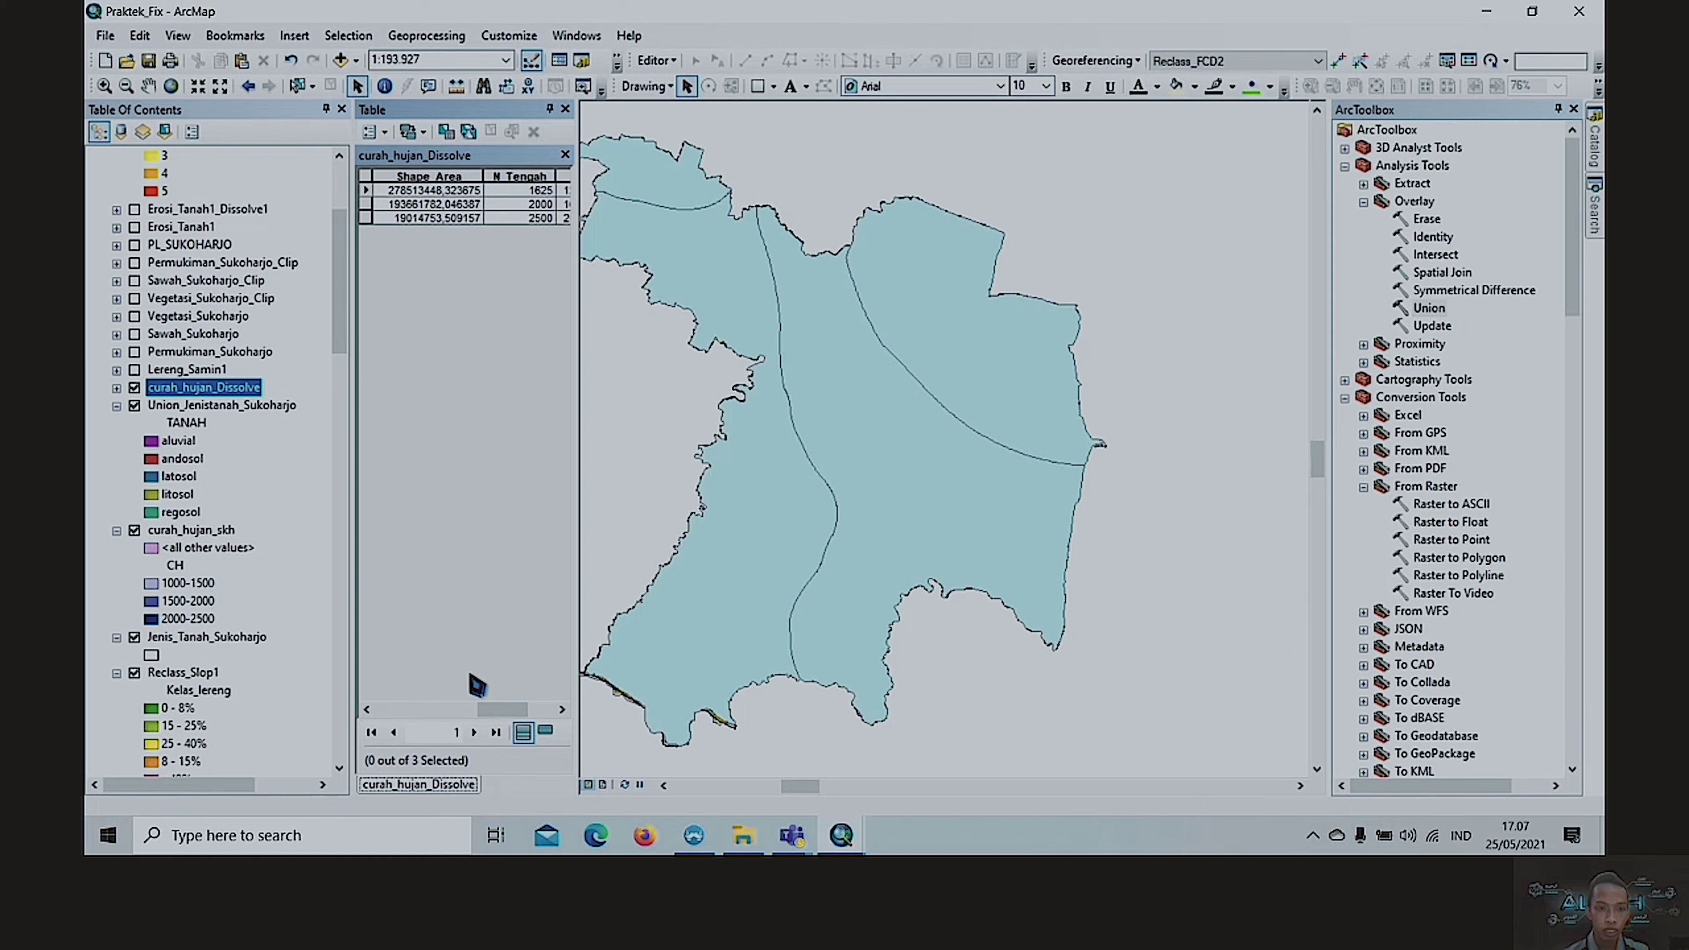
drag(509, 709, 547, 690)
- Start adding a field to the curah_hujan_Dissolve table, look through the available field types and cancel
click(376, 133)
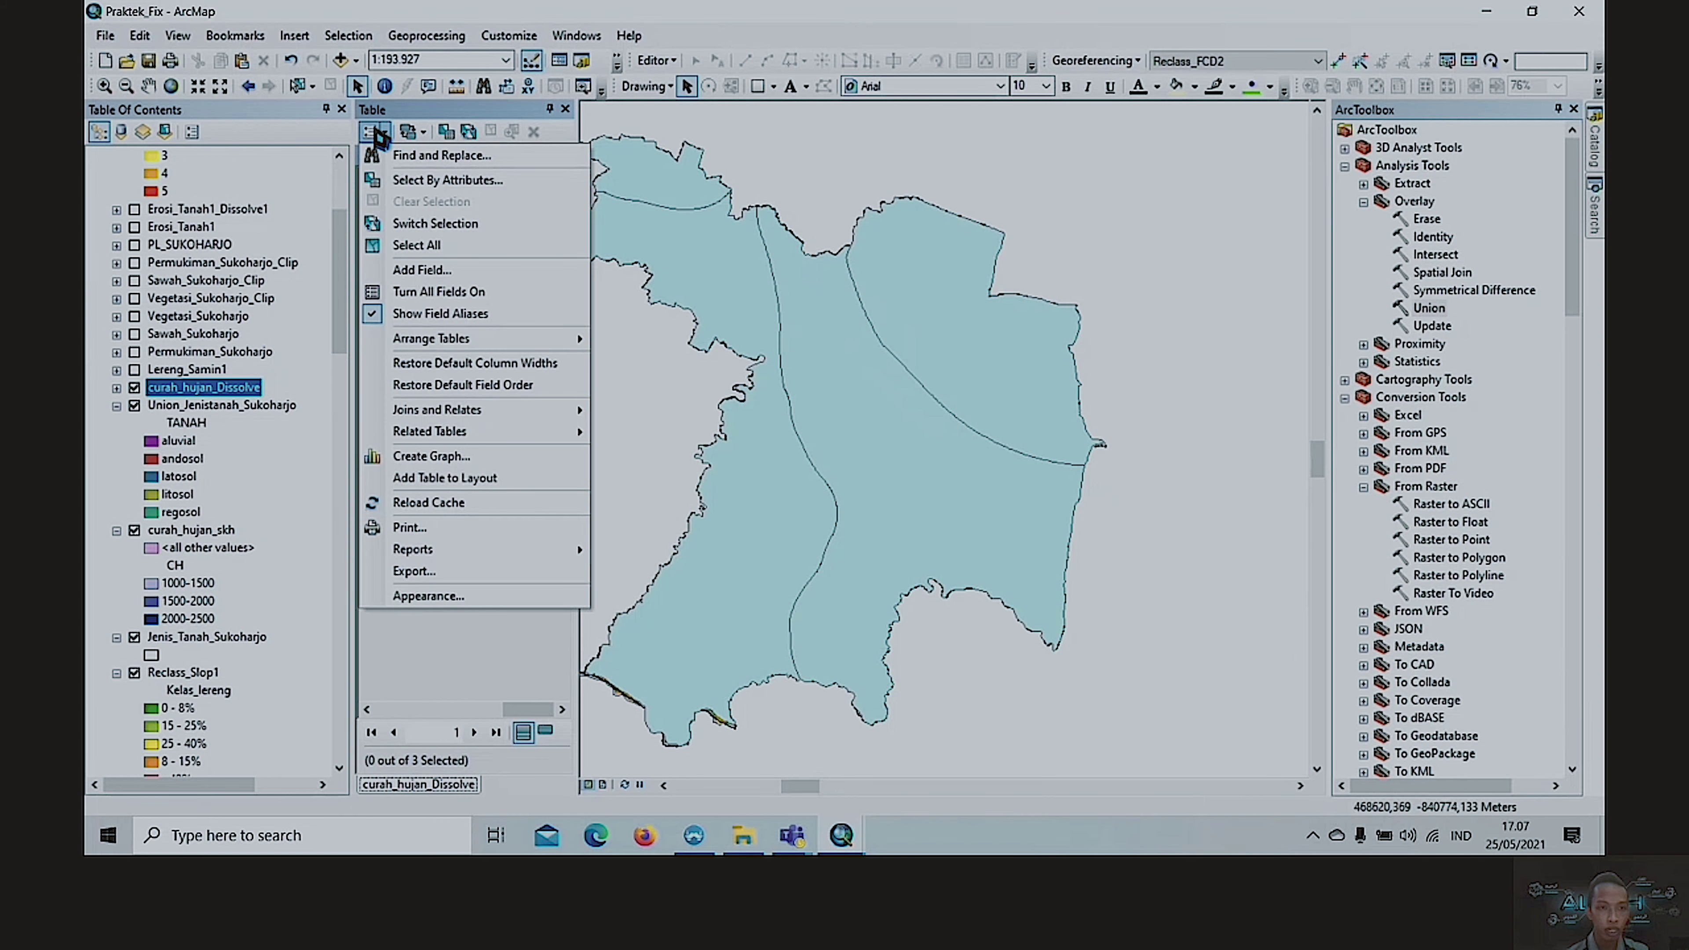
click(426, 272)
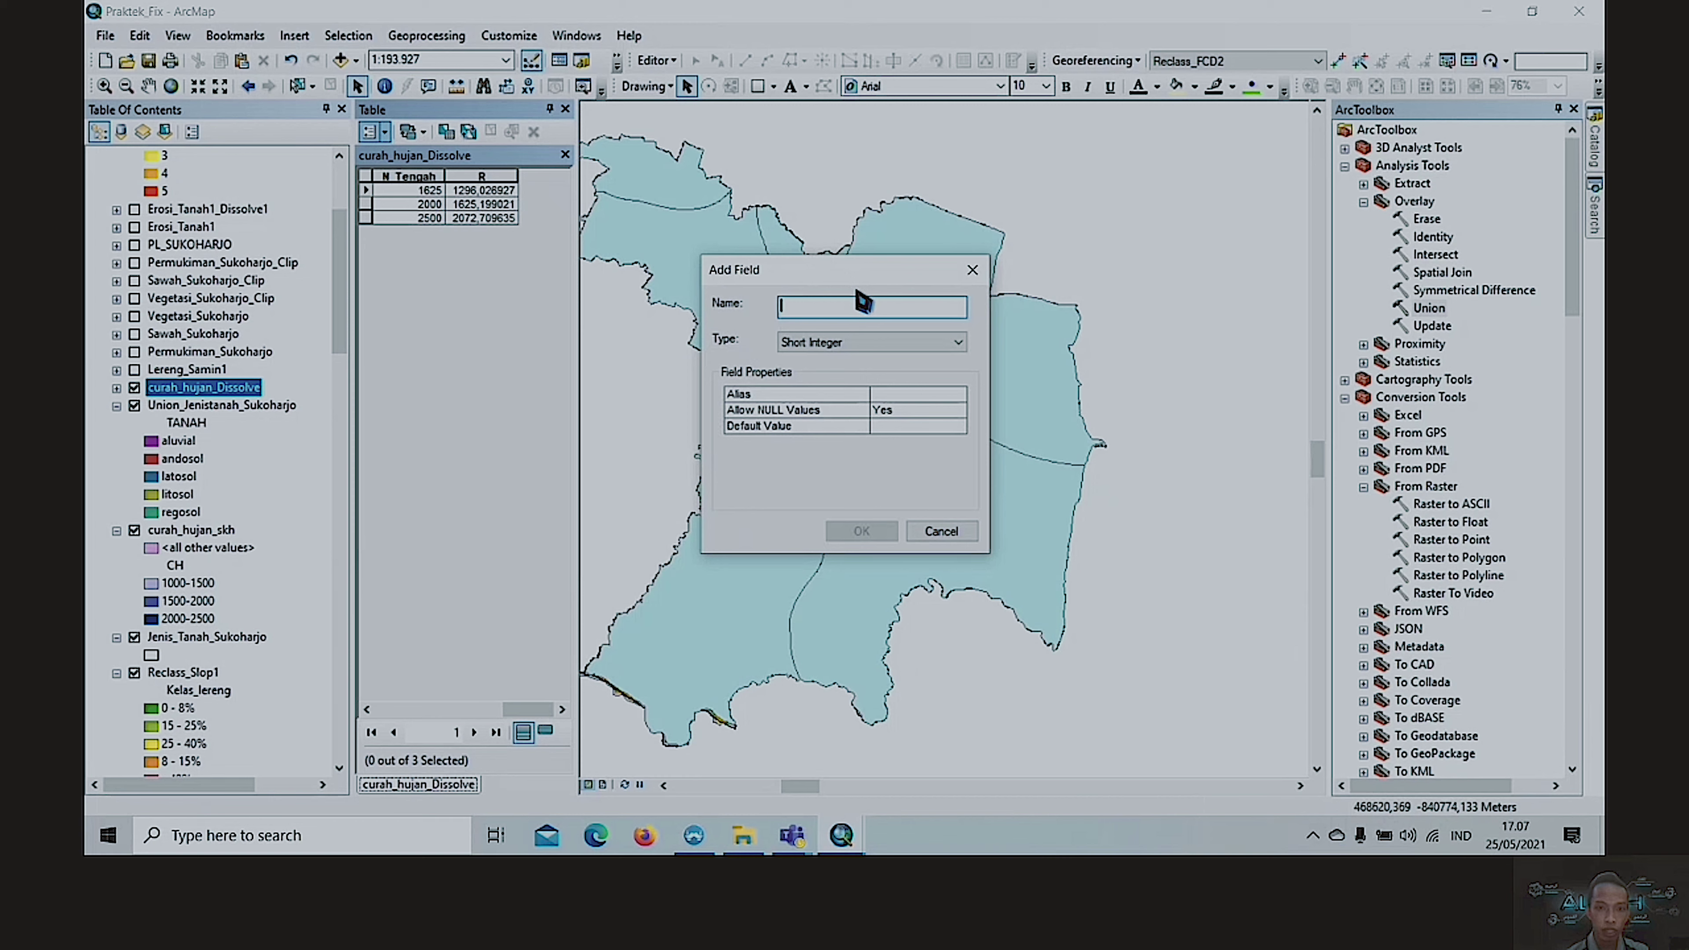
click(875, 341)
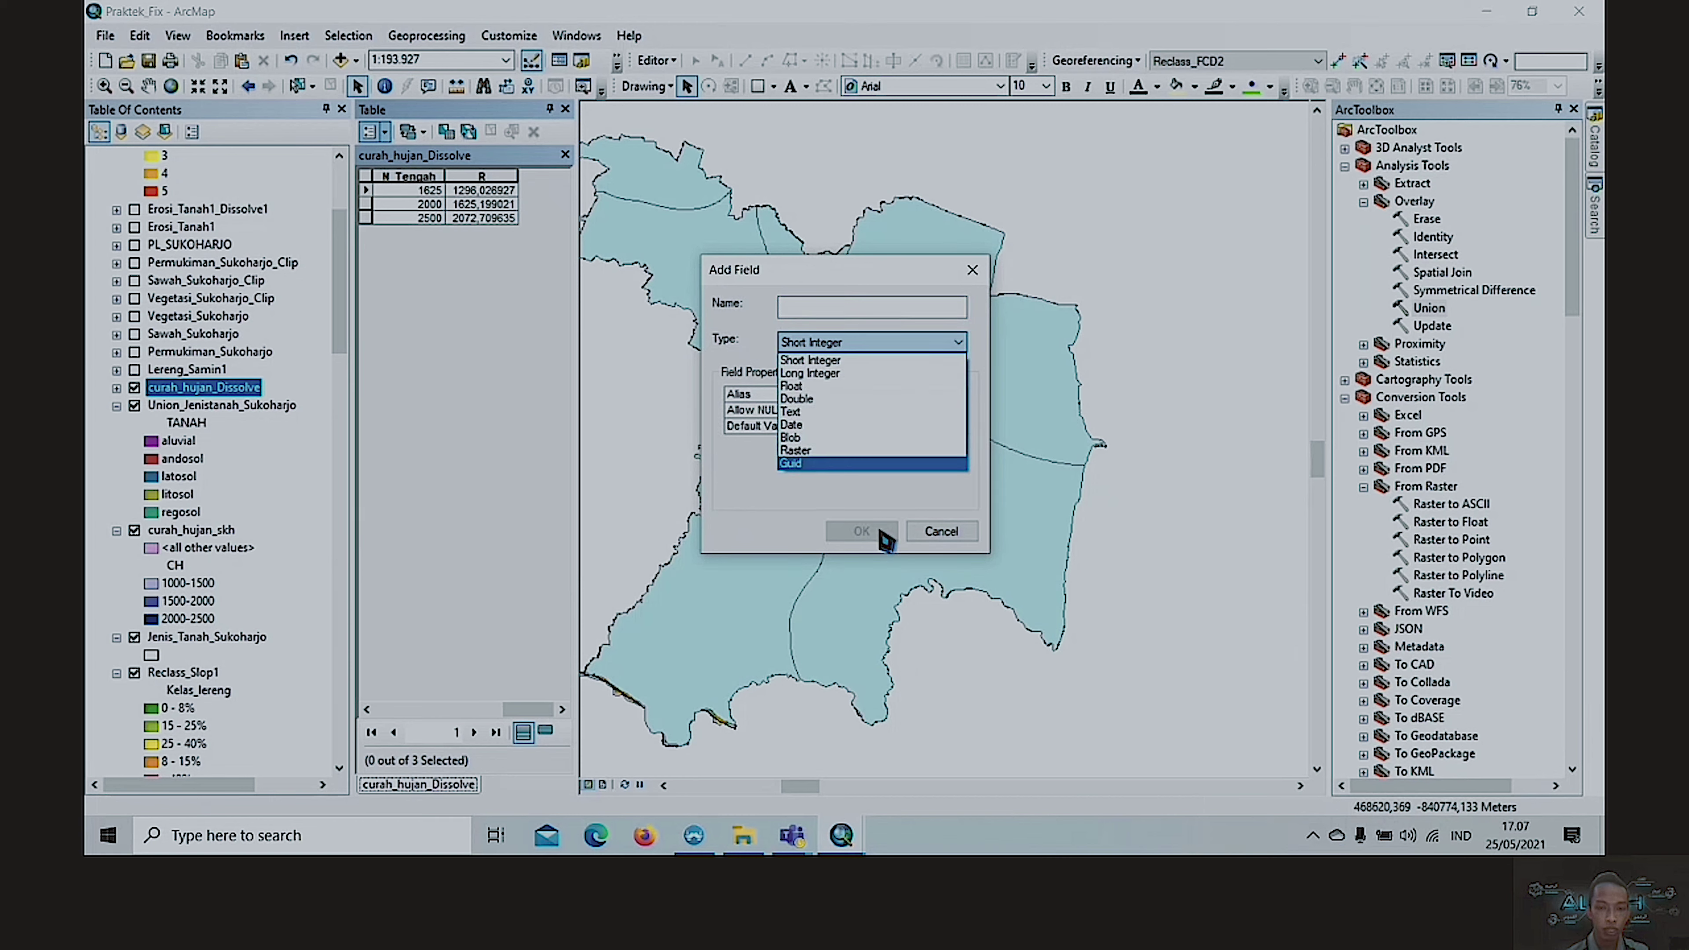
click(927, 532)
click(926, 532)
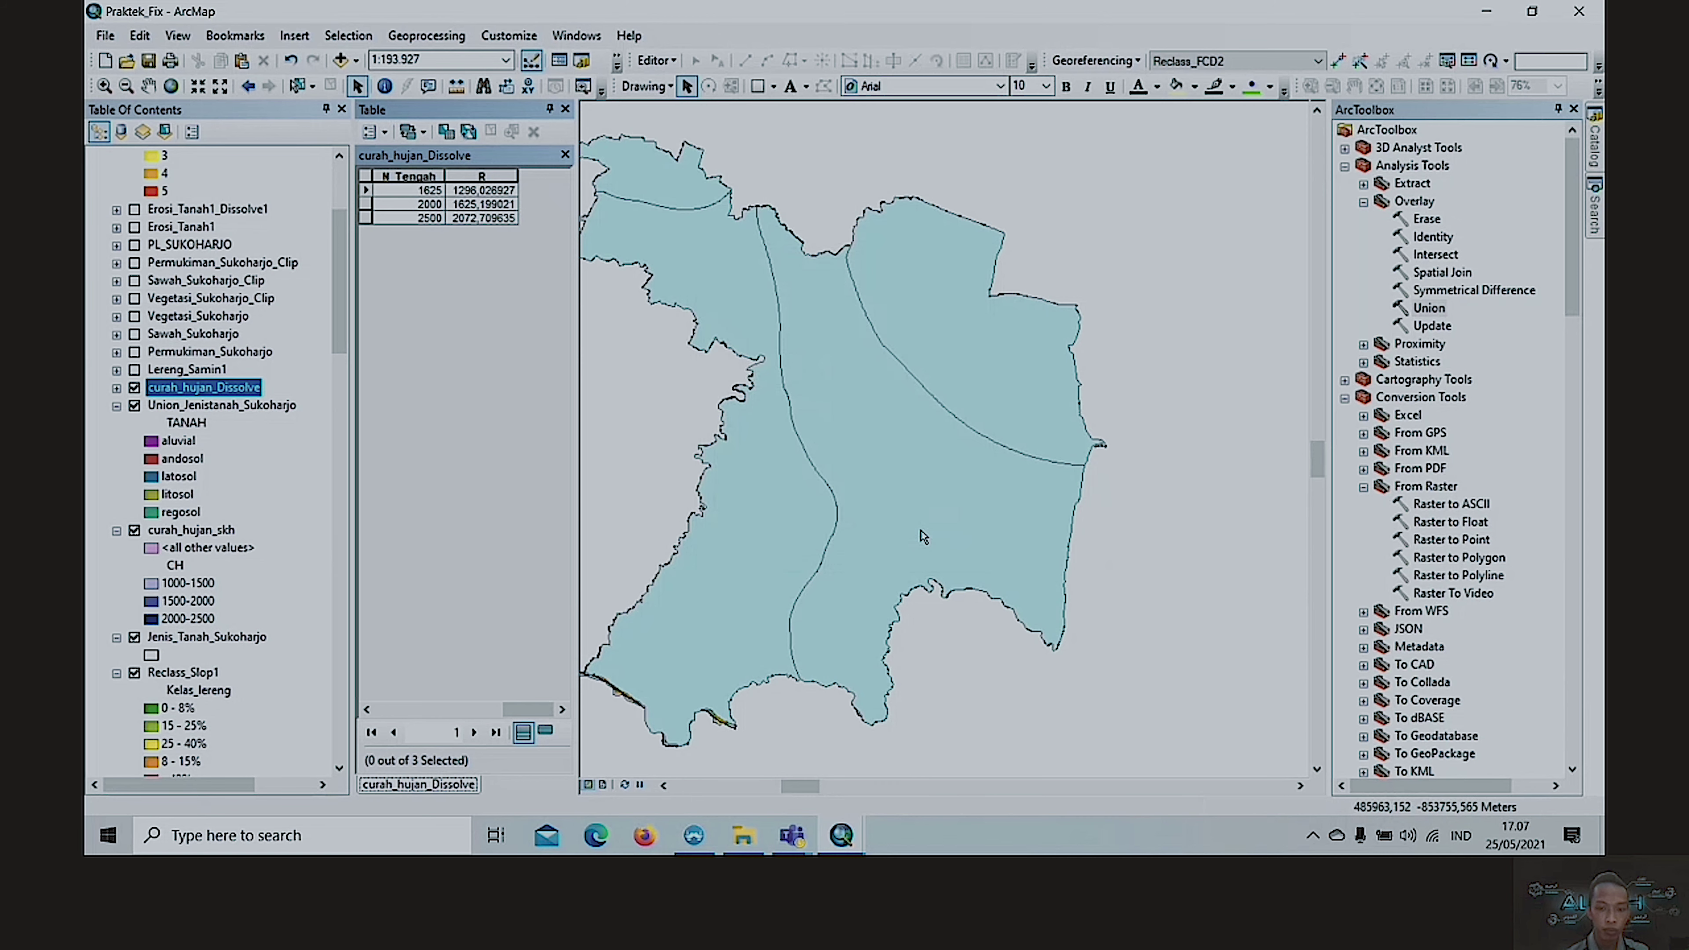
- Start an edit session on curah_hujan_Dissolve, look at the N_Tengah values and stop editing without changing any record
right_click(226, 390)
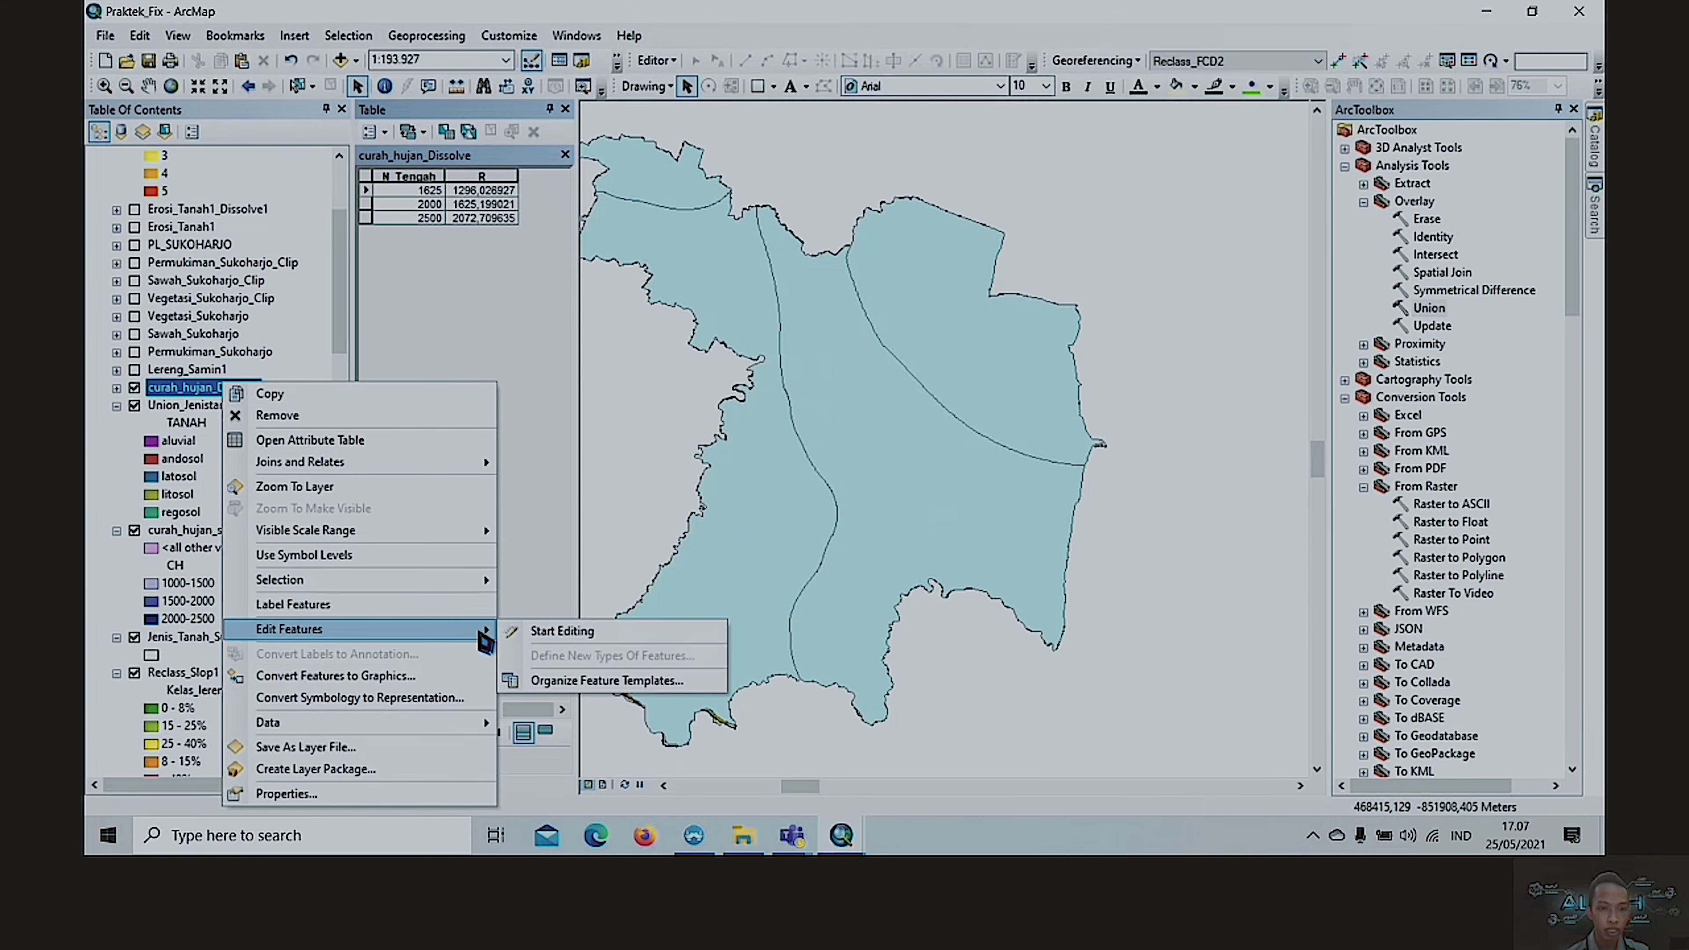
click(519, 633)
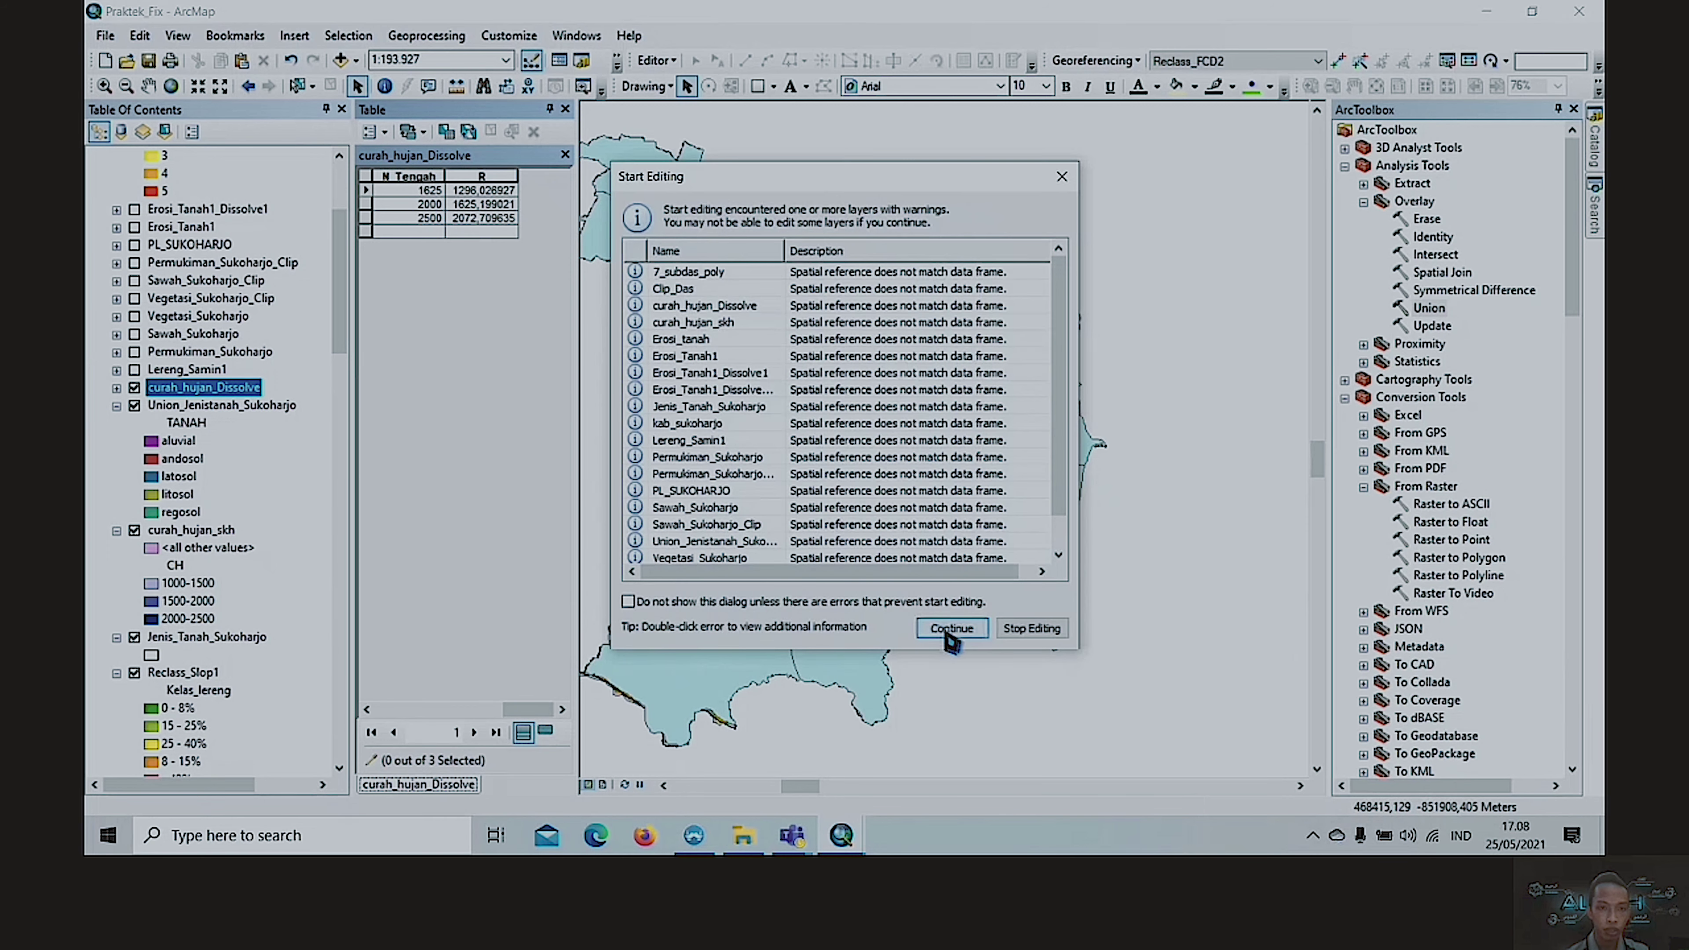
click(951, 629)
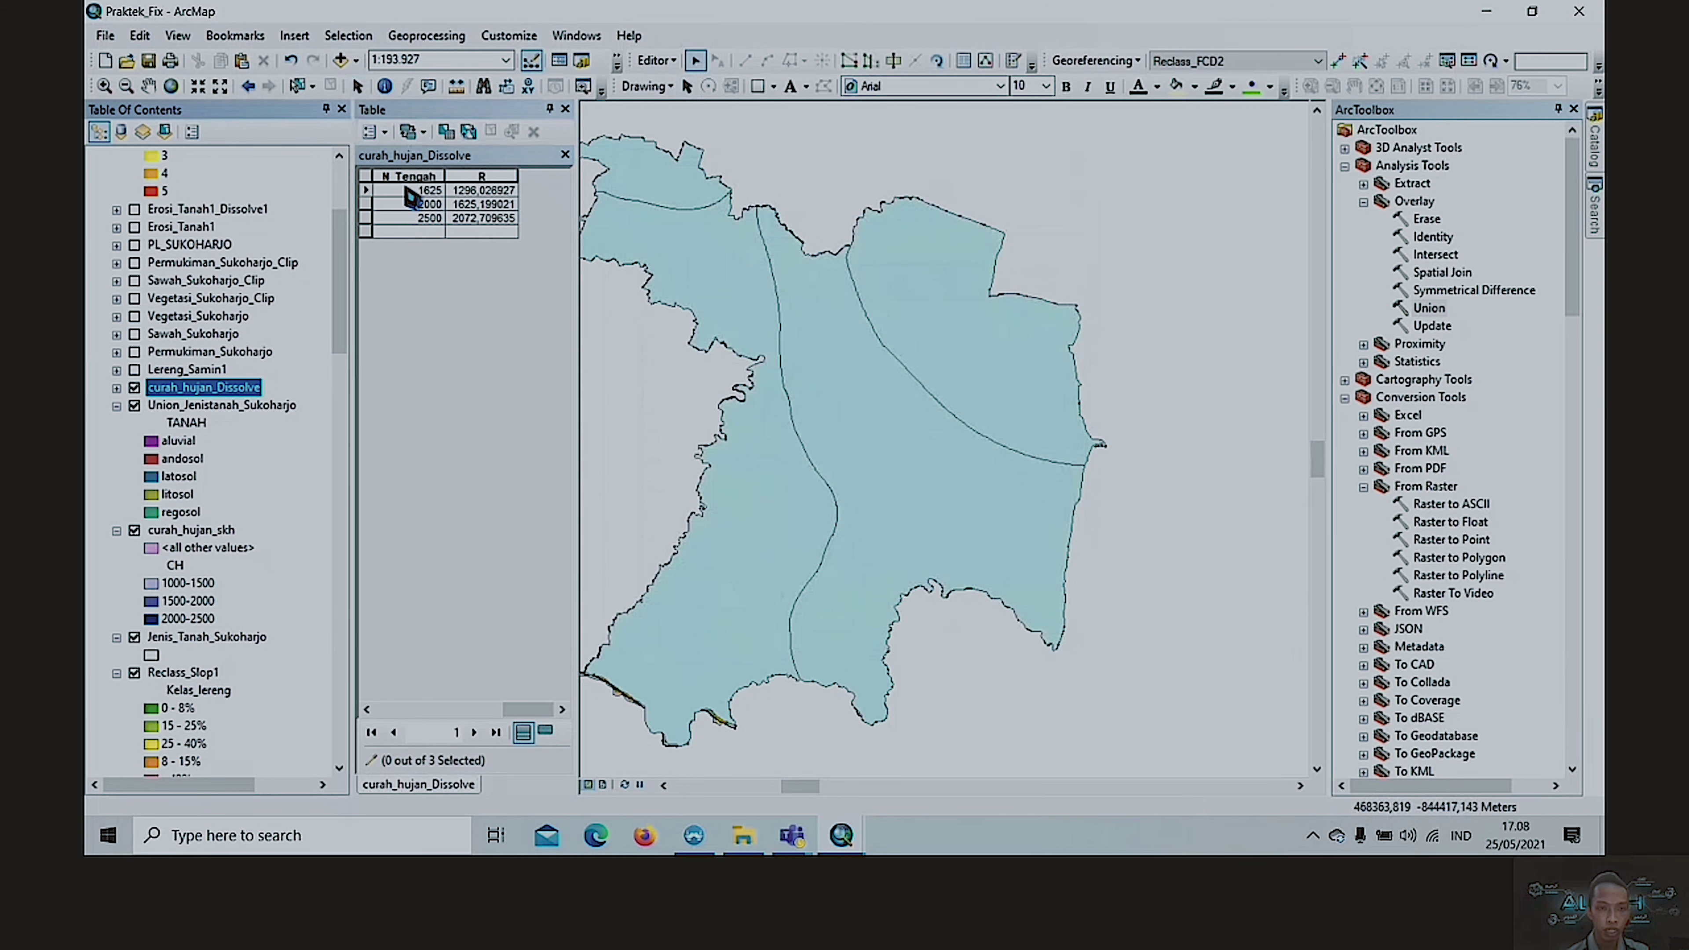
mouse_move(544, 710)
mouse_down()
mouse_move(455, 722)
mouse_move(532, 717)
mouse_up()
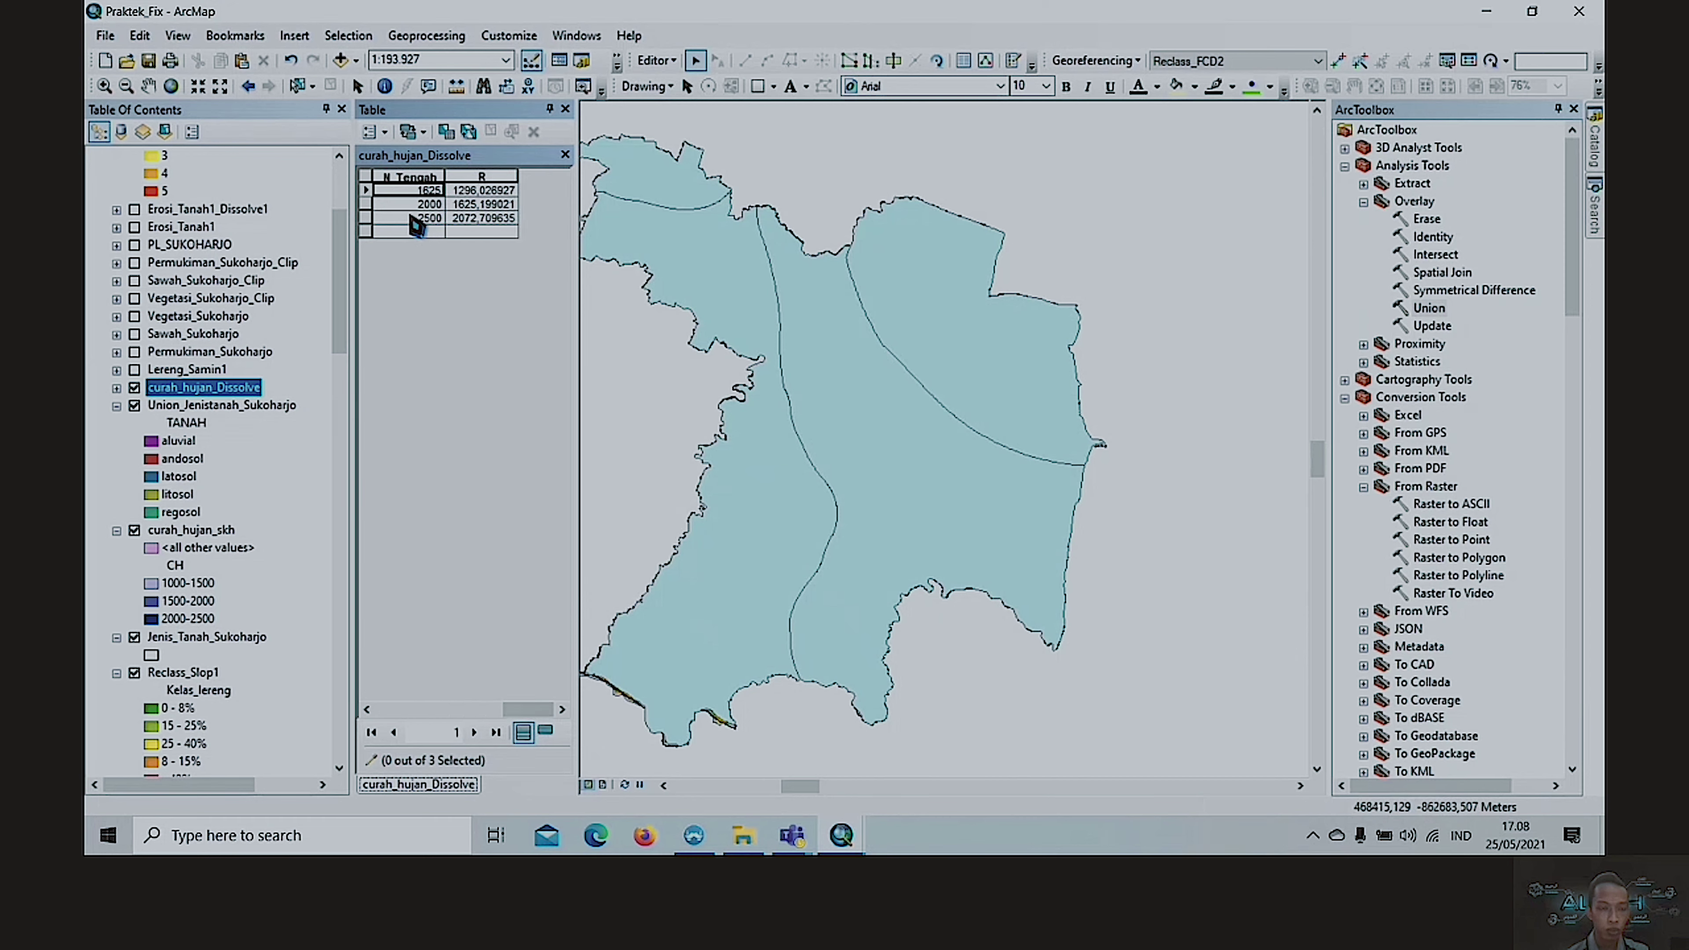
click(653, 61)
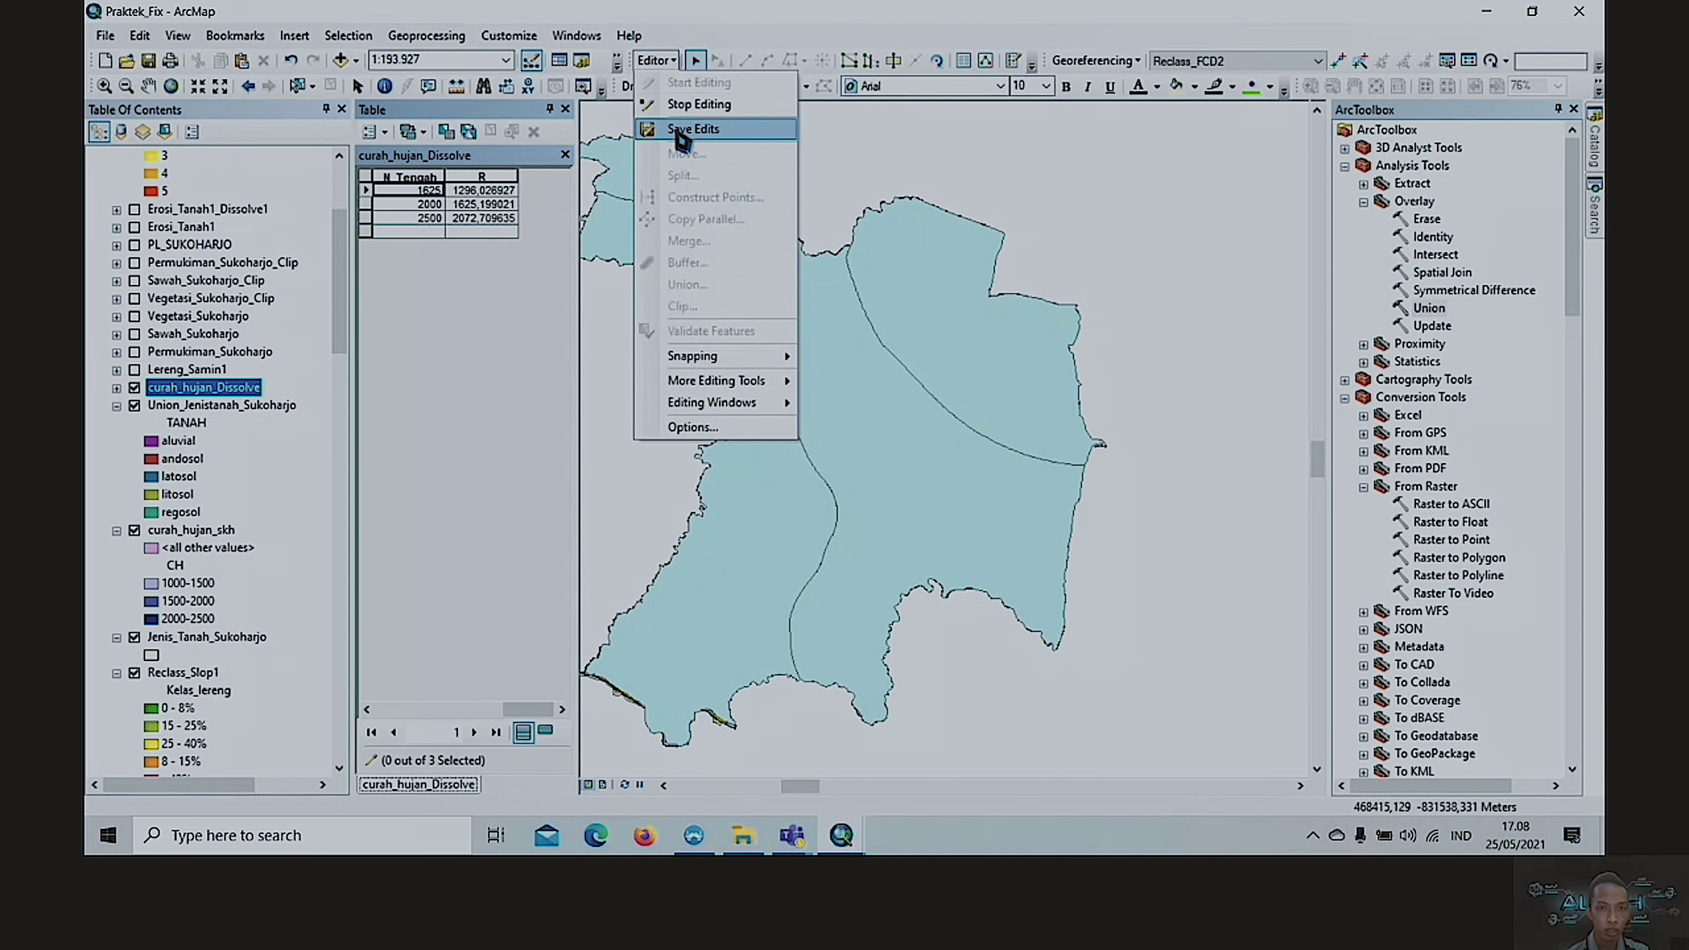
click(664, 107)
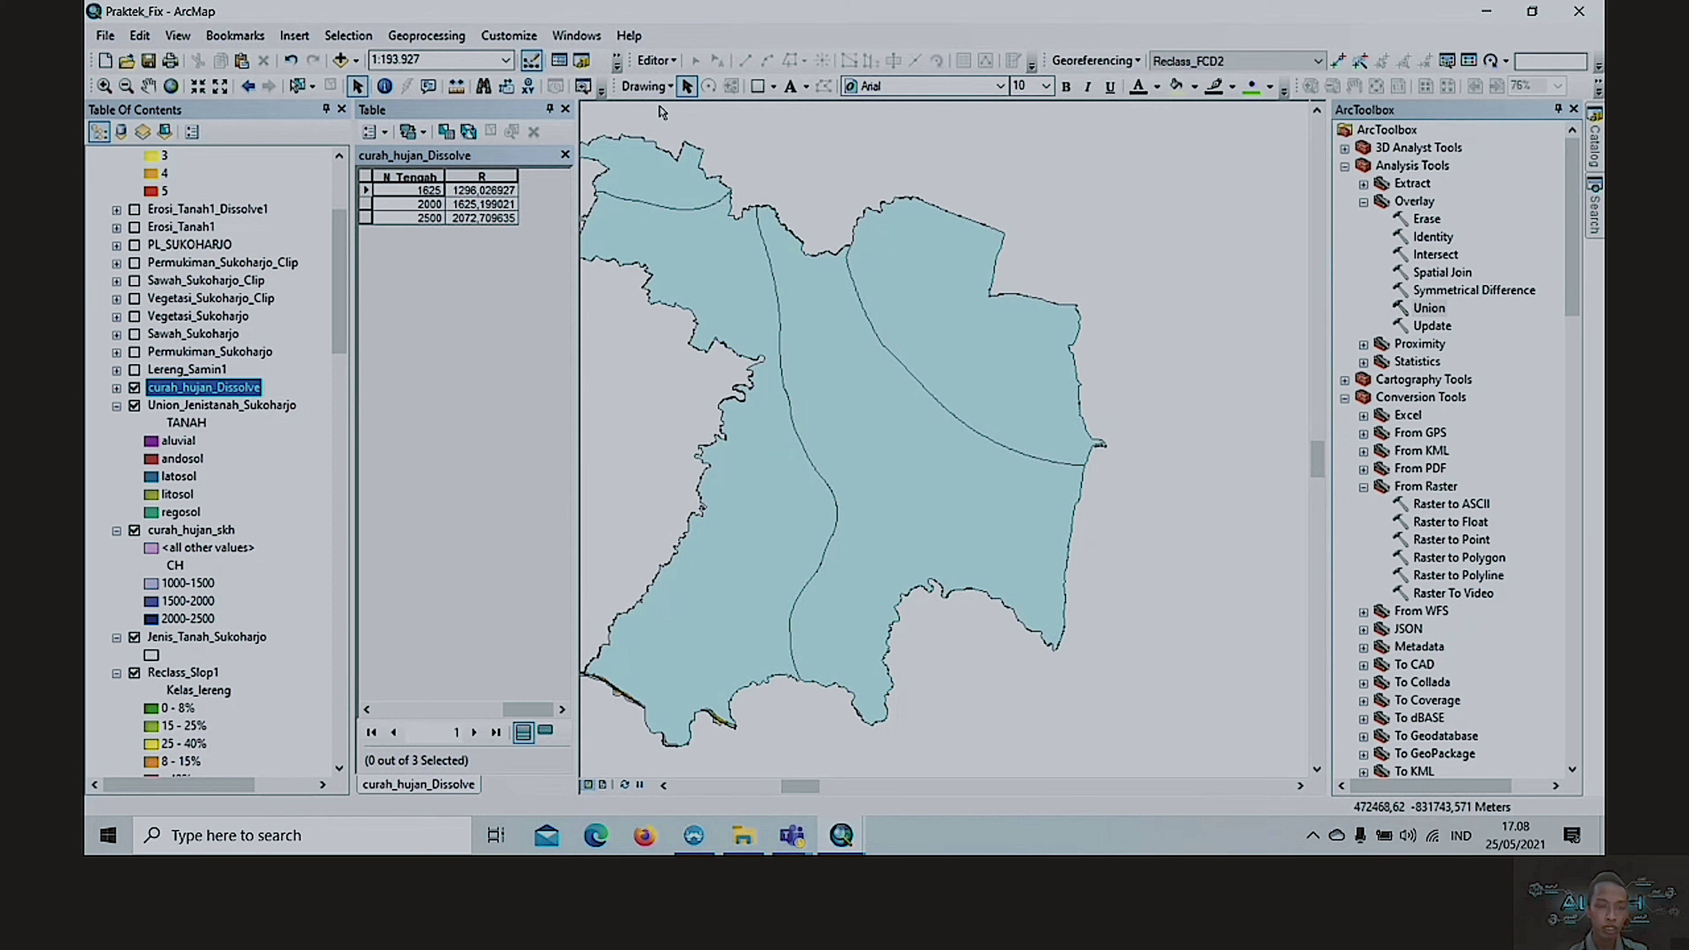
- Open the table options for the curah_hujan_Dissolve attribute table
click(371, 133)
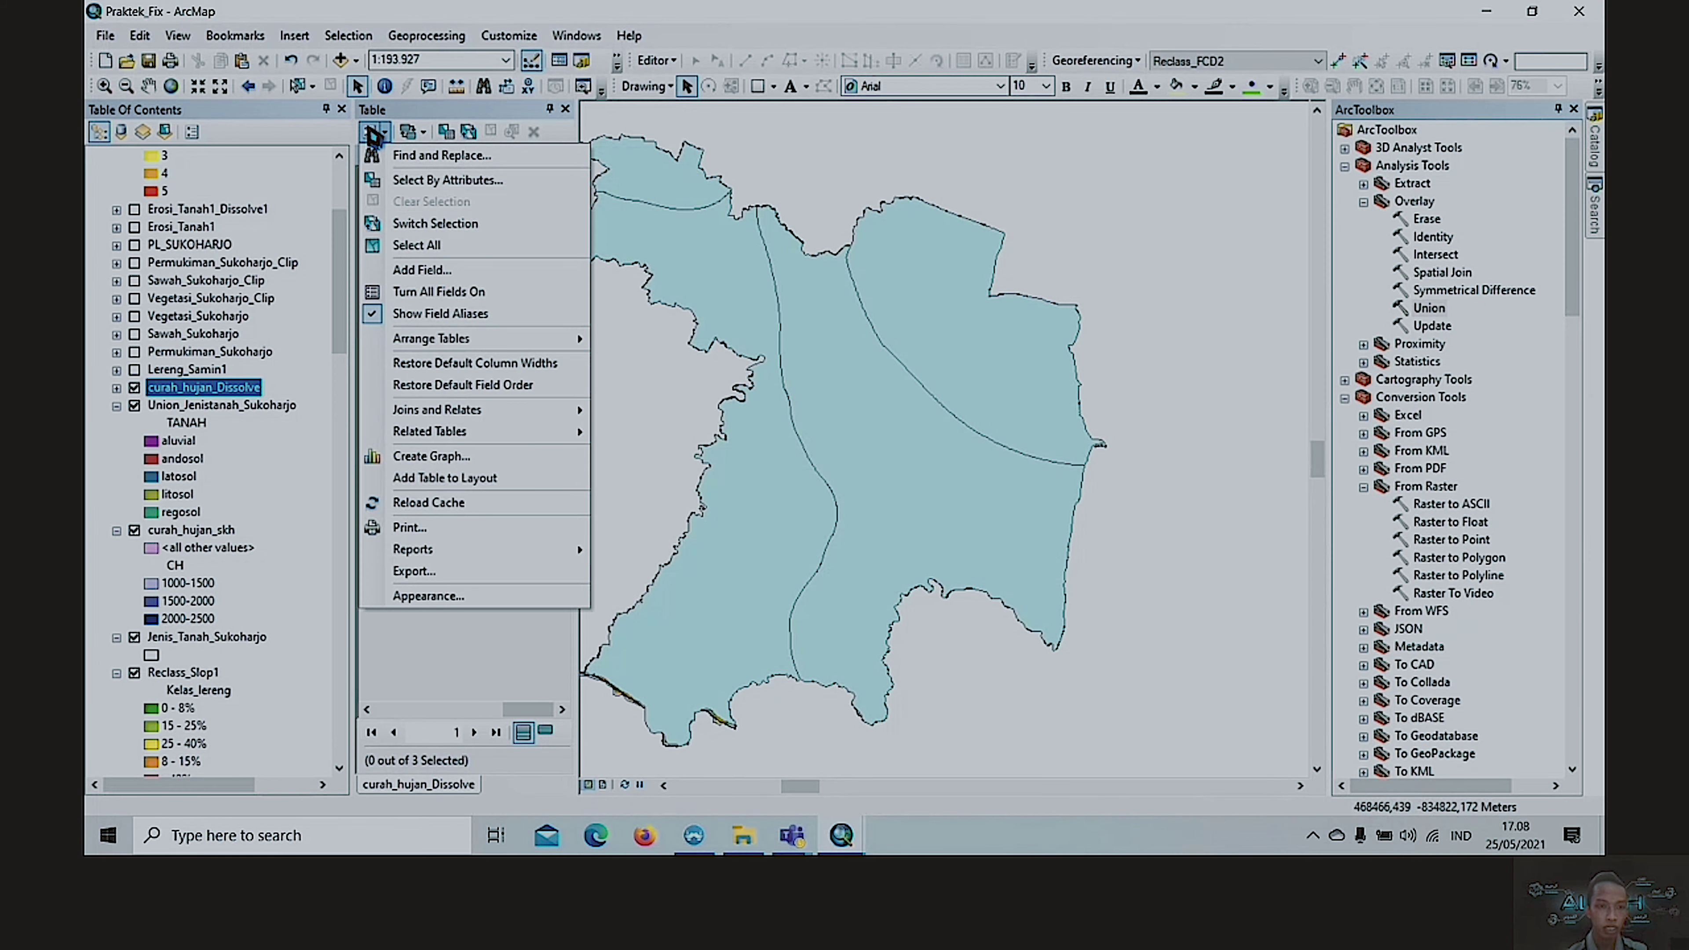
click(488, 275)
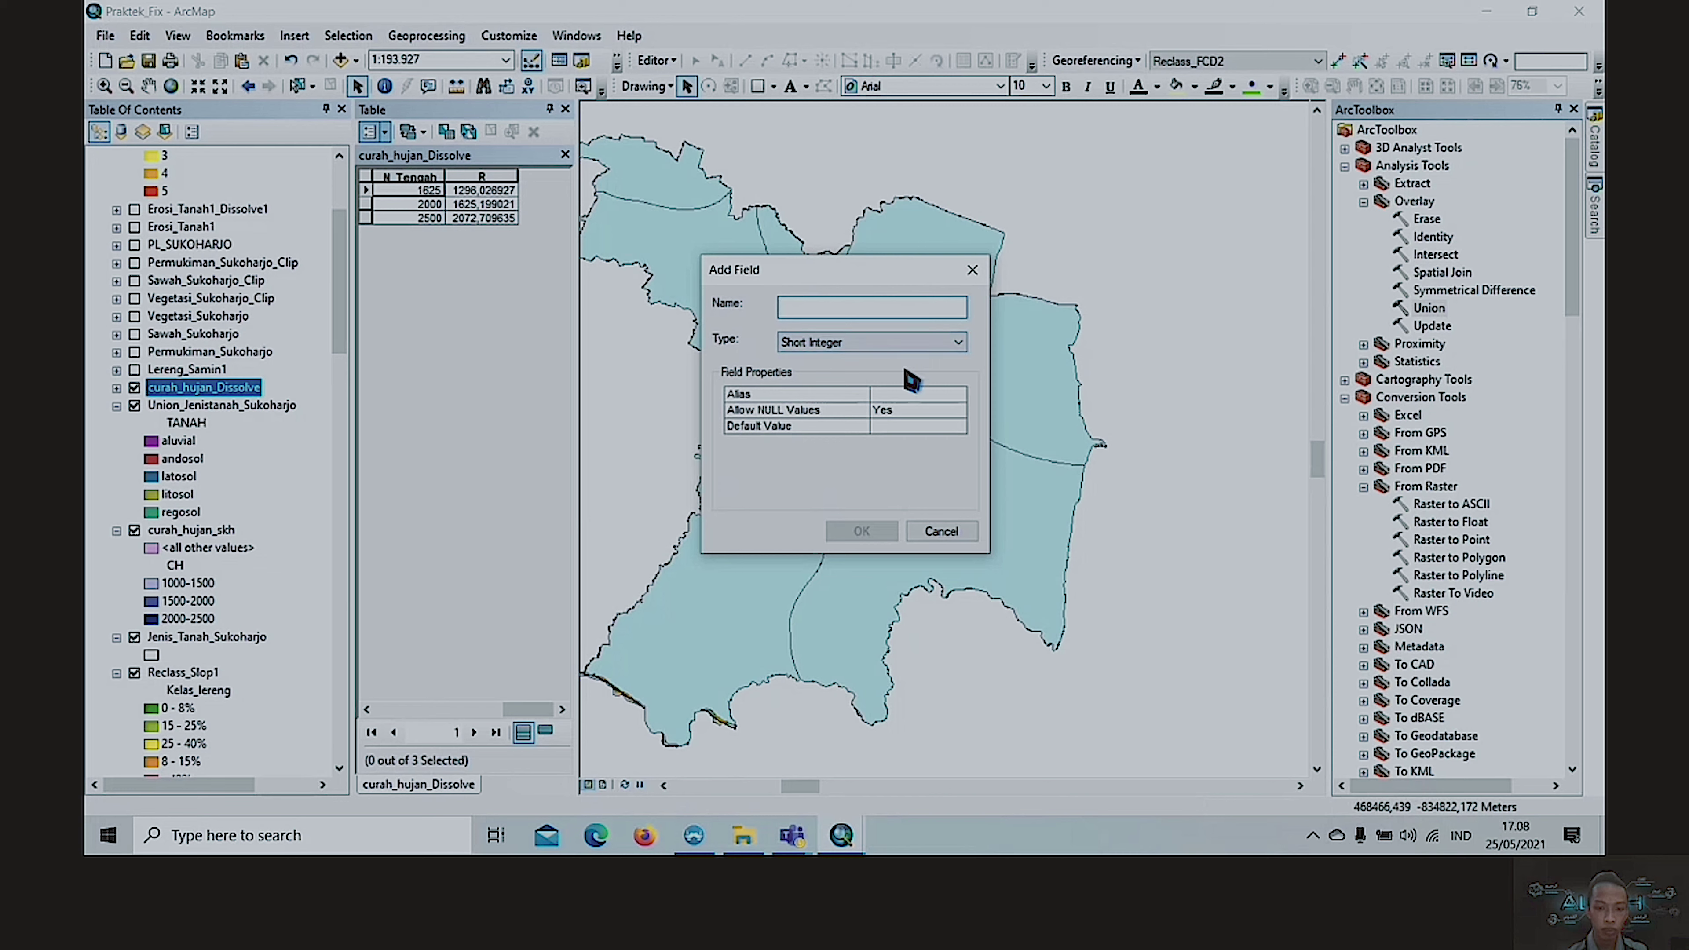
click(884, 347)
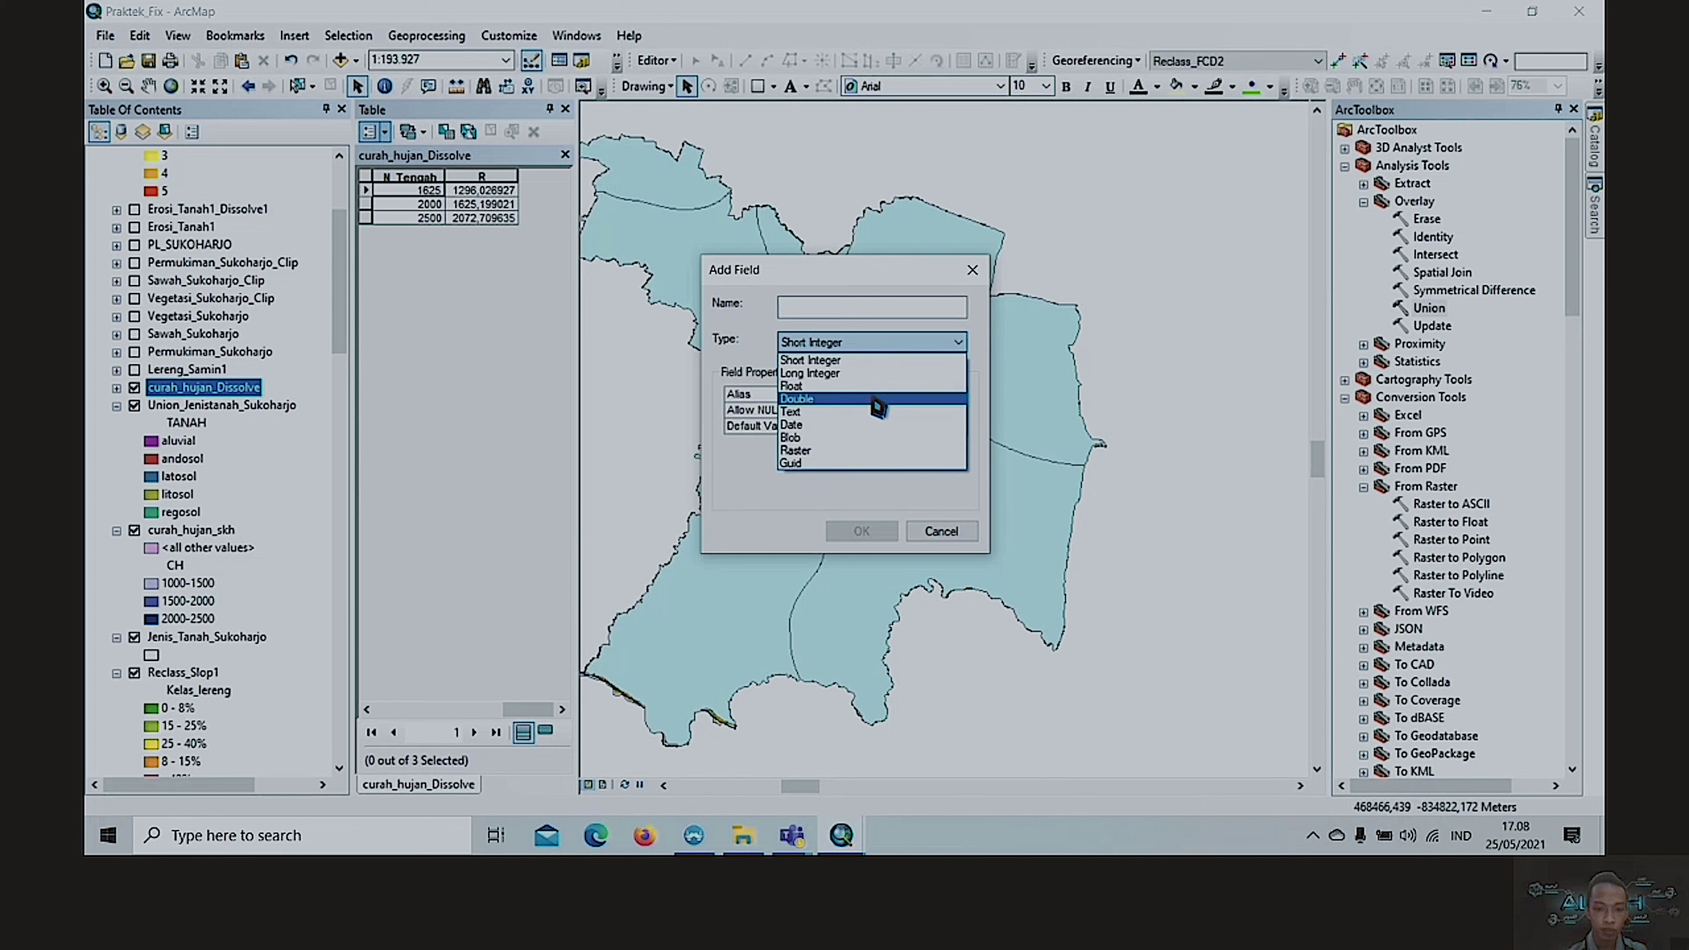
click(862, 530)
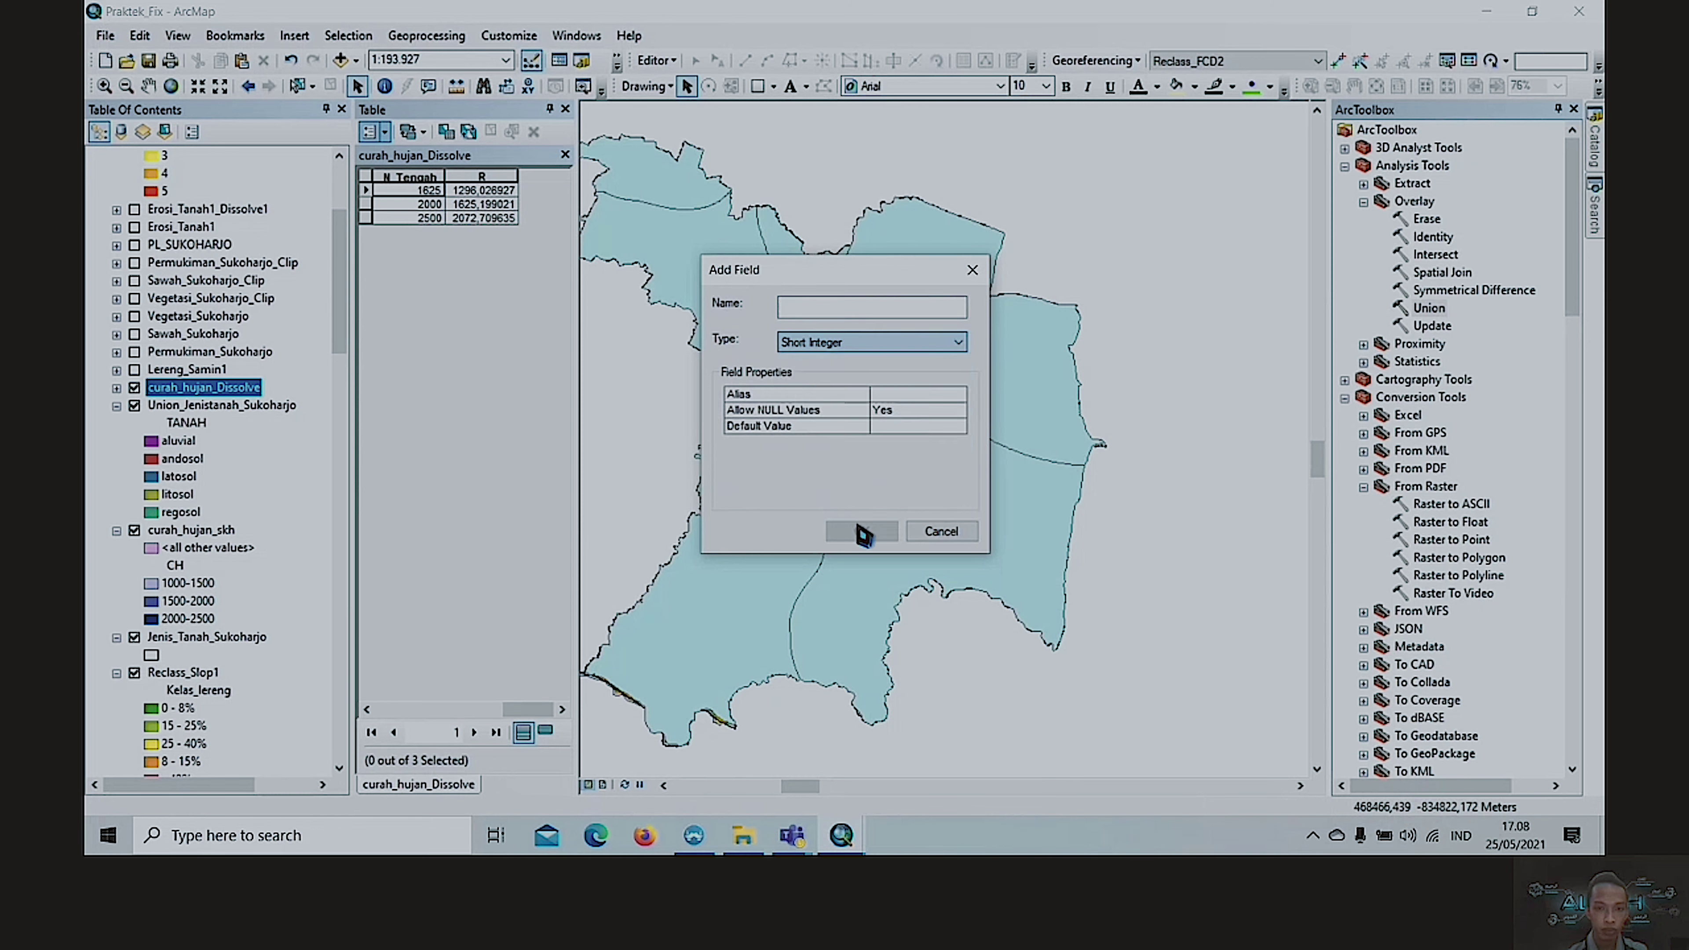
click(934, 536)
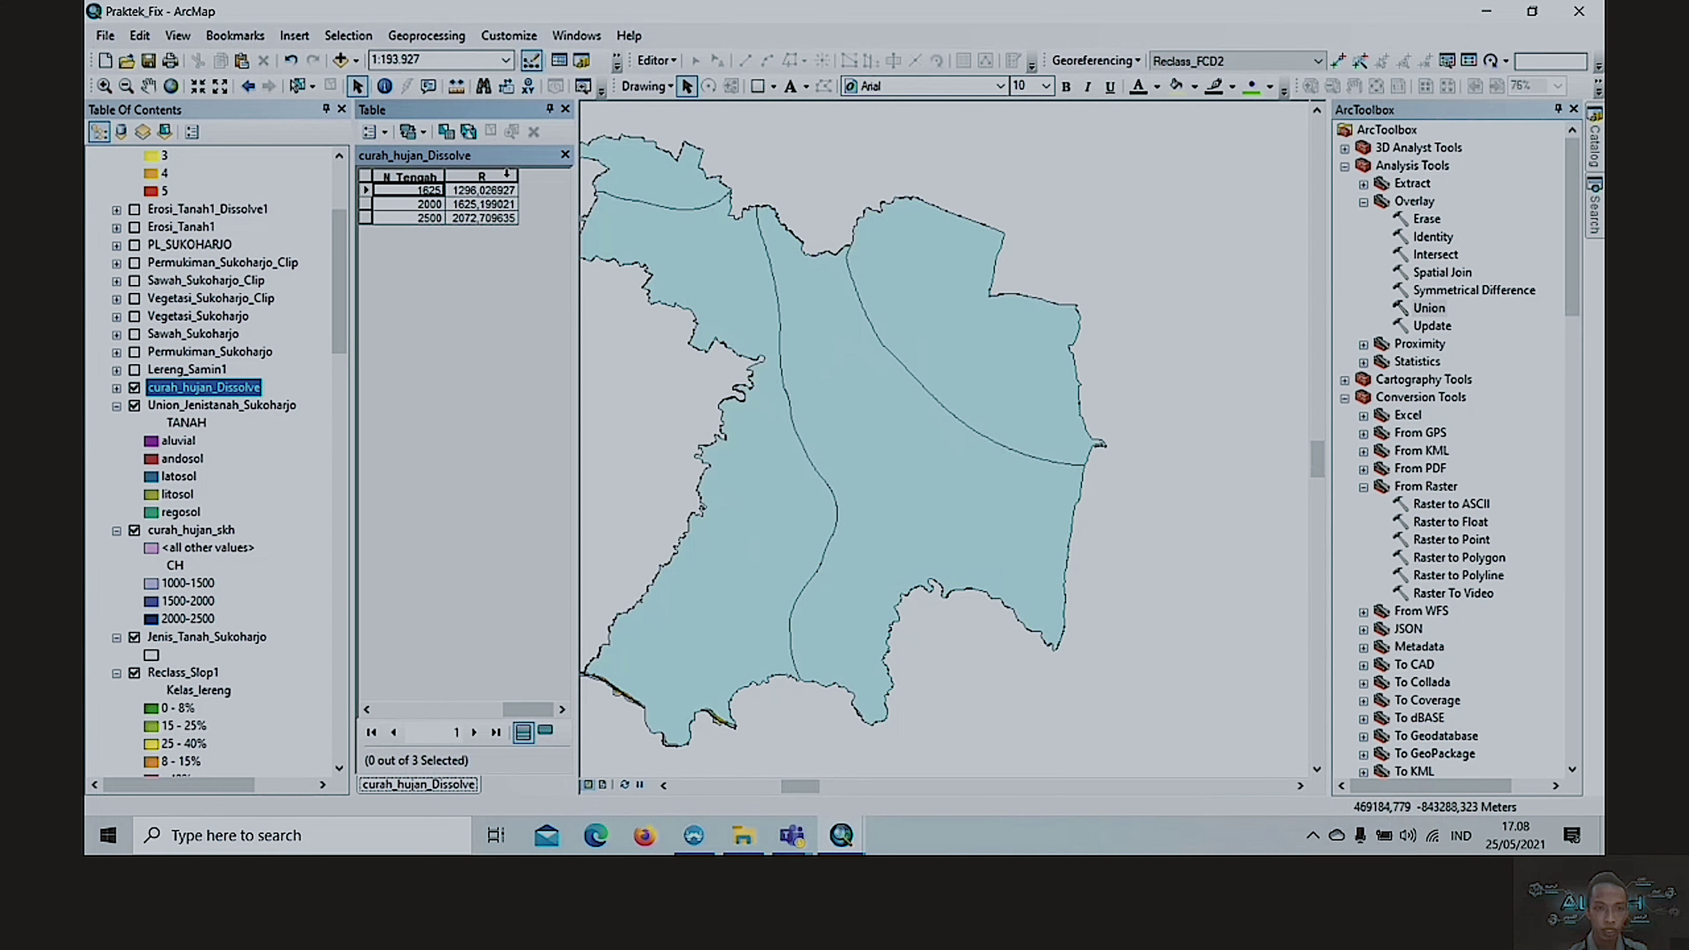
- Try to calculate the R field of curah_hujan_Dissolve with the expression 0.41 * [N_Tengah]^1.09
click(505, 179)
right_click(506, 179)
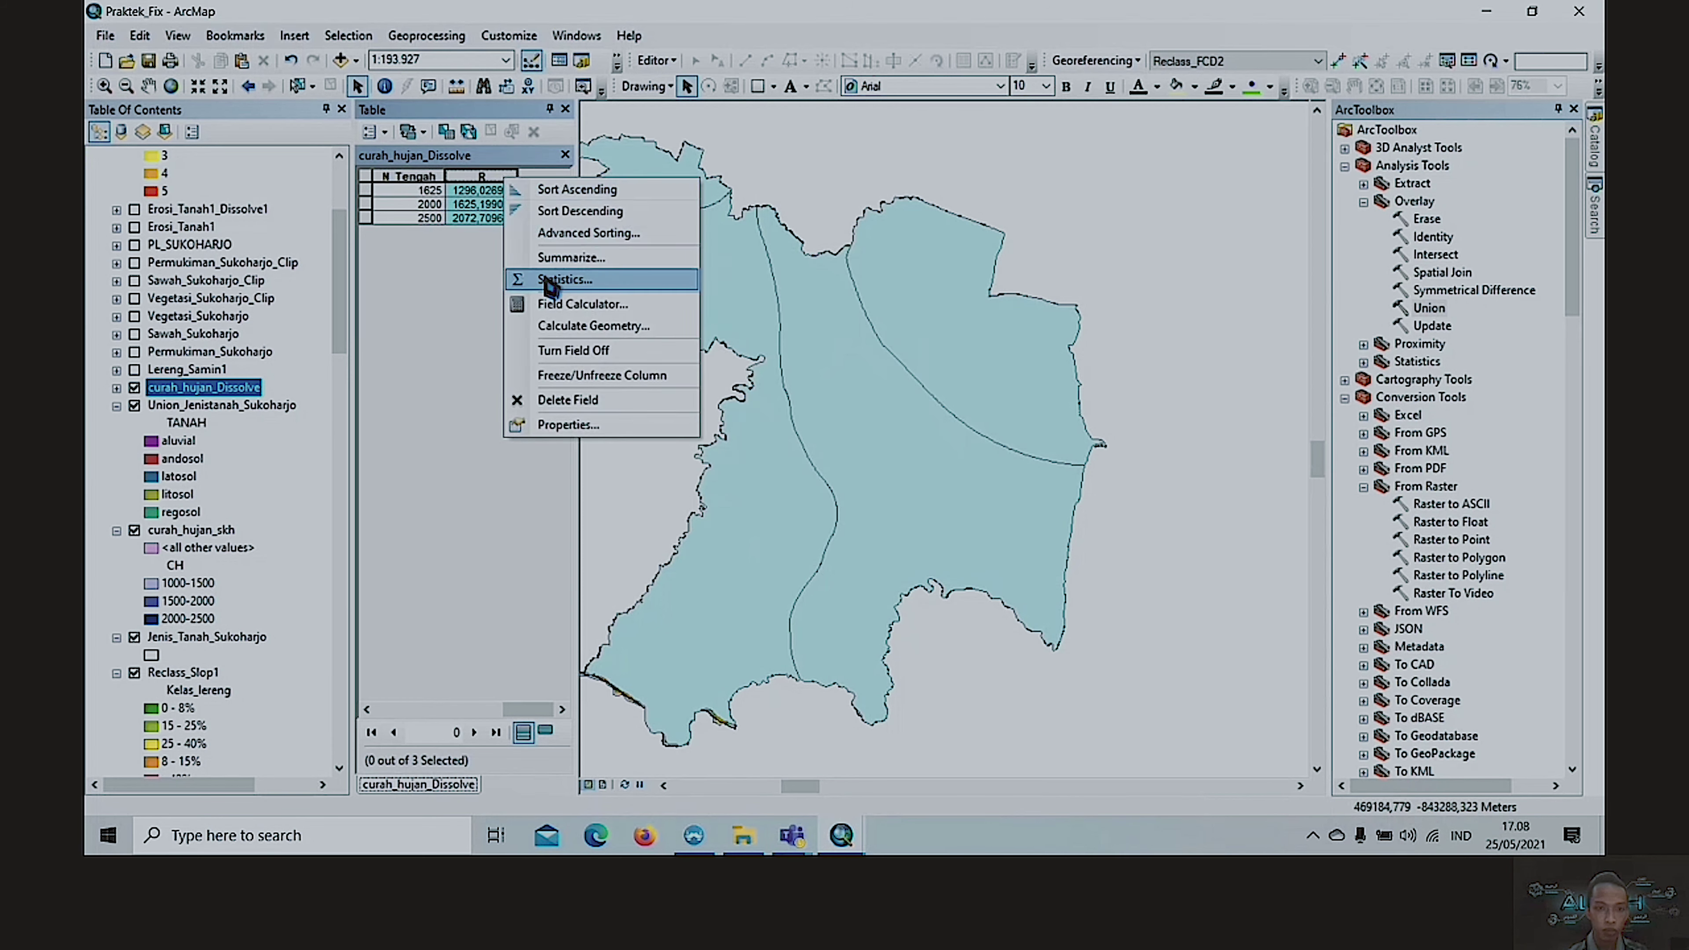
click(558, 305)
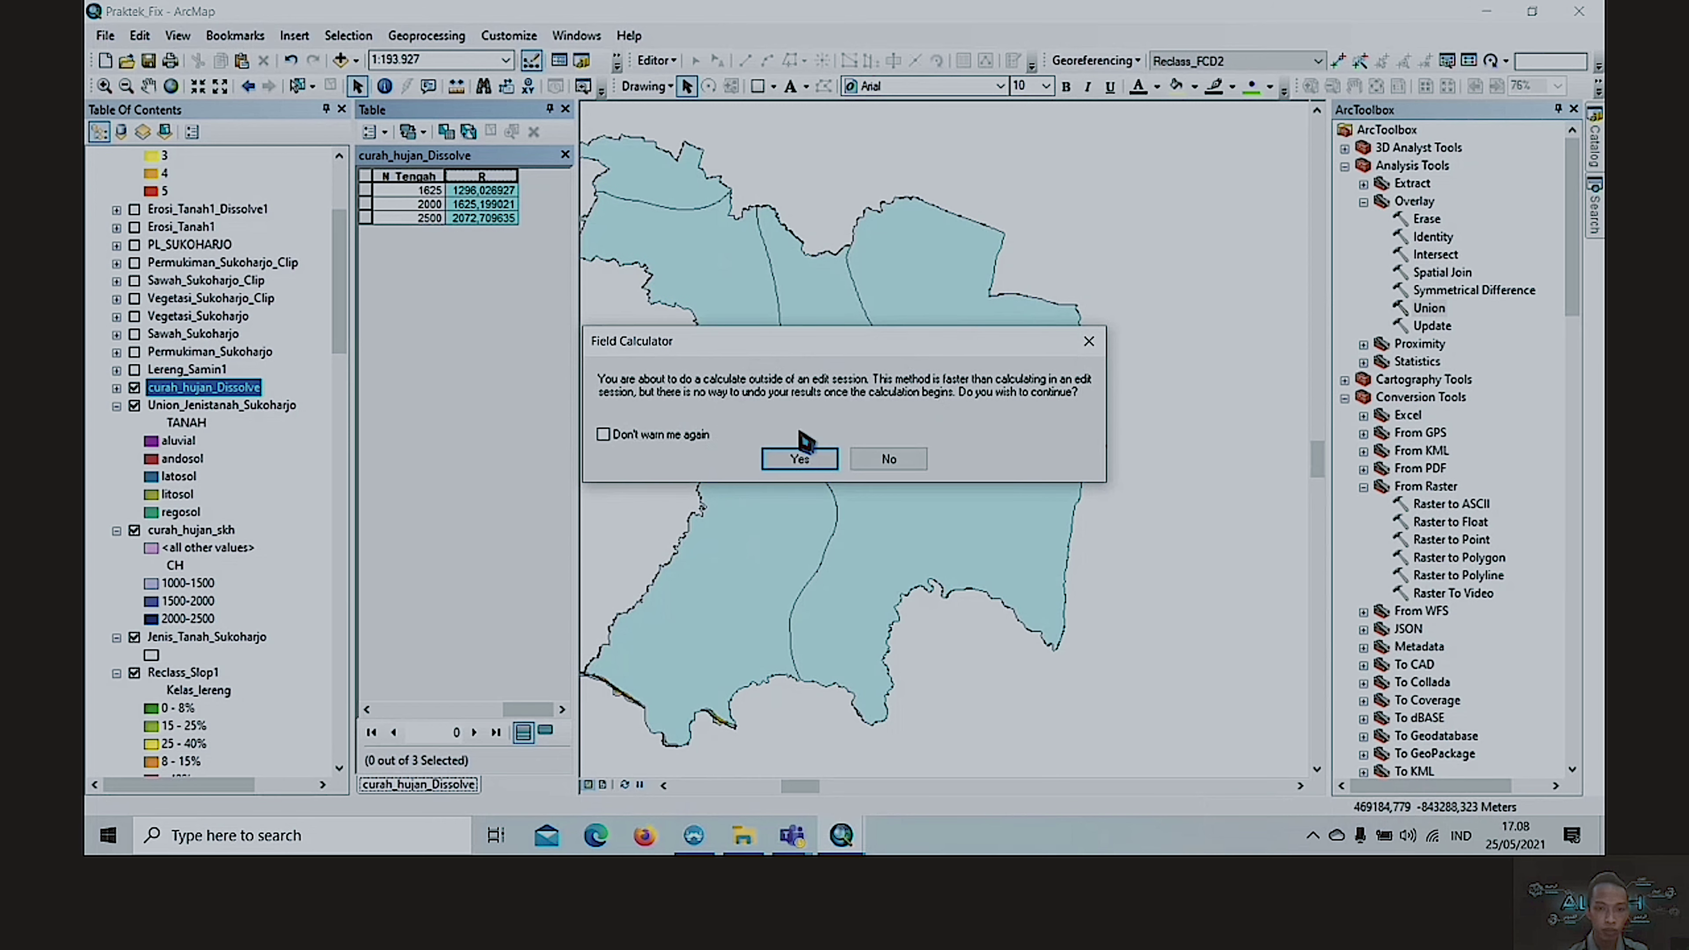
click(800, 459)
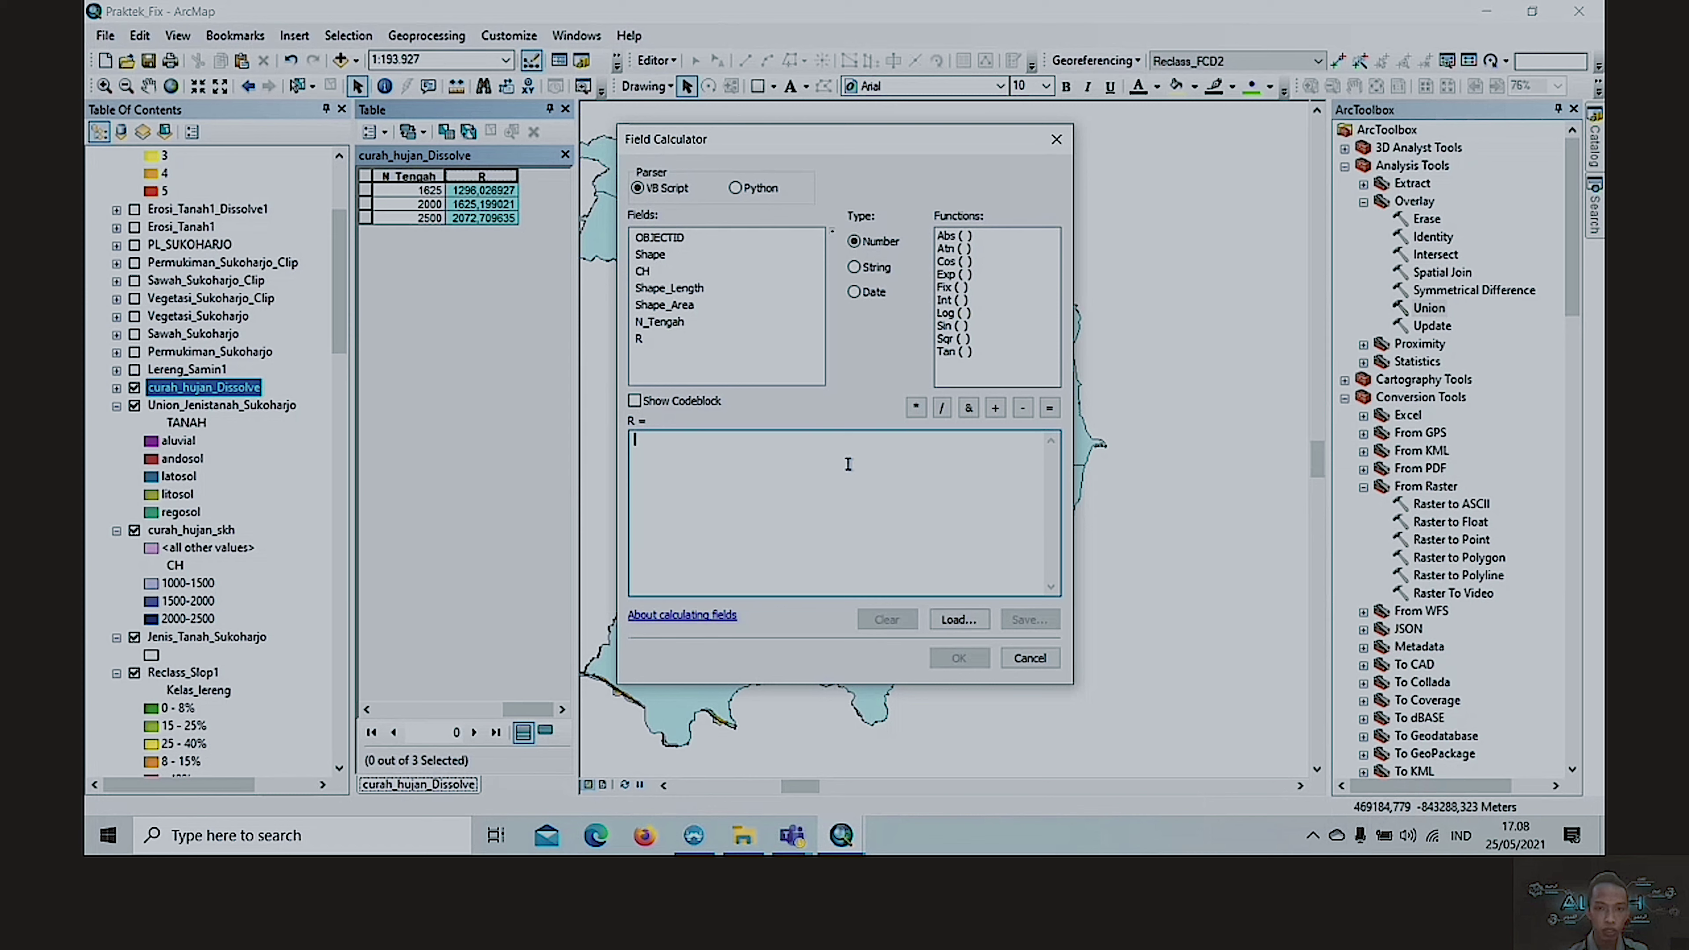
text(()
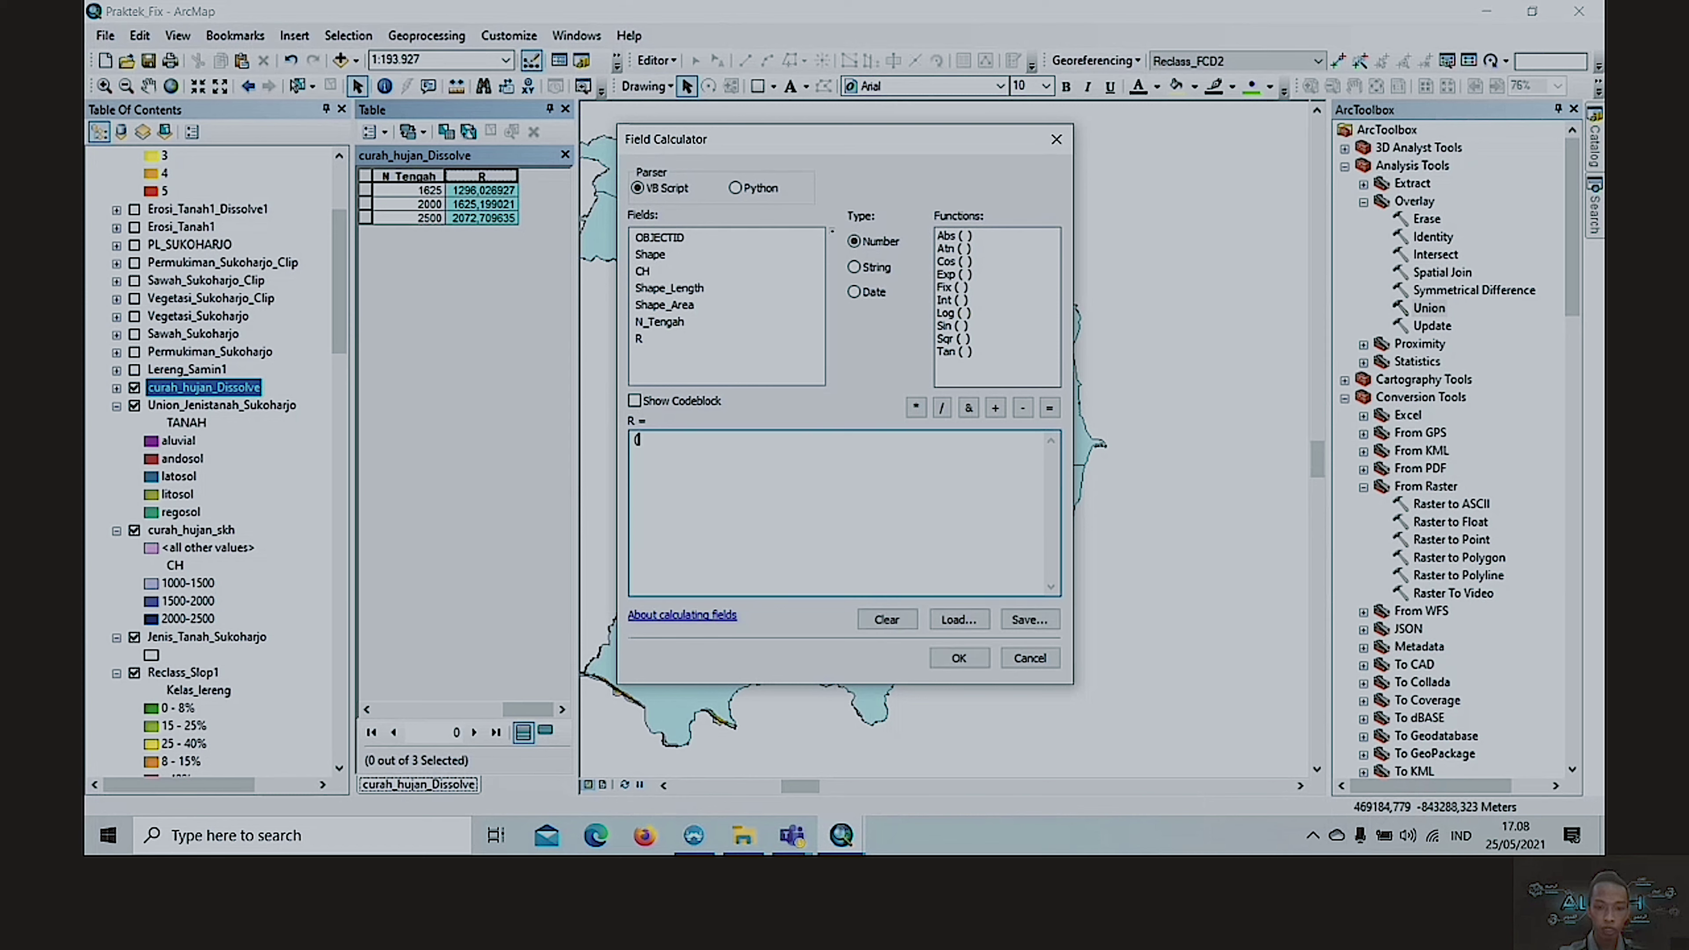
text(0.41)
click(916, 407)
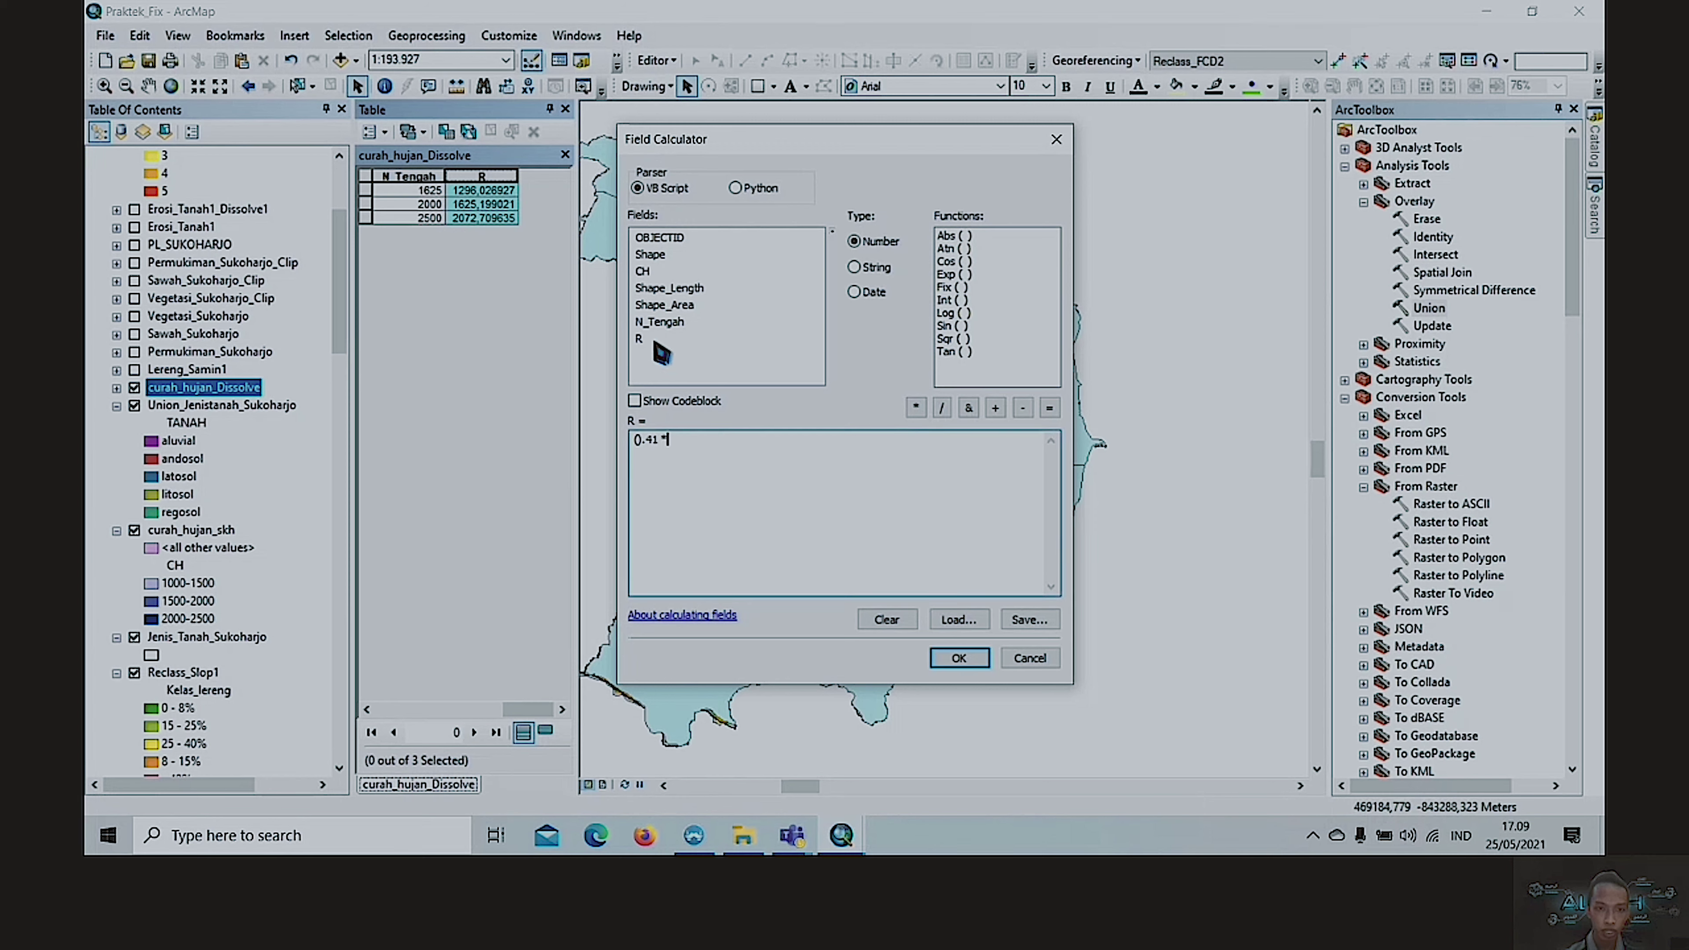
double_click(658, 322)
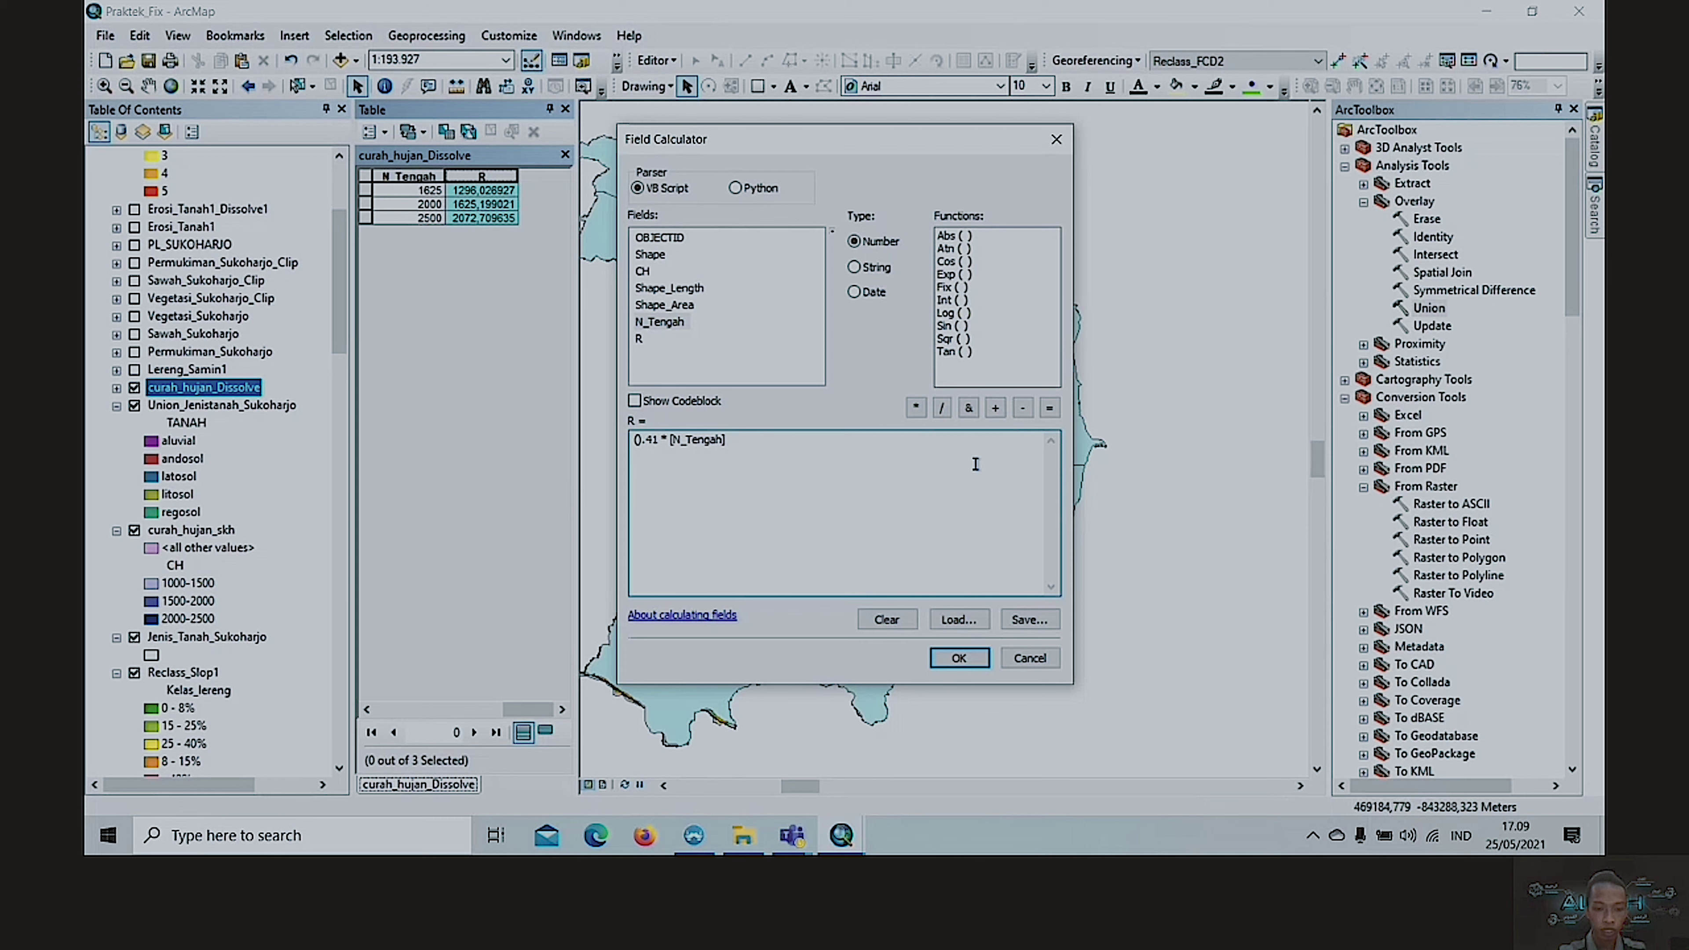
text(^1.09)
click(1028, 654)
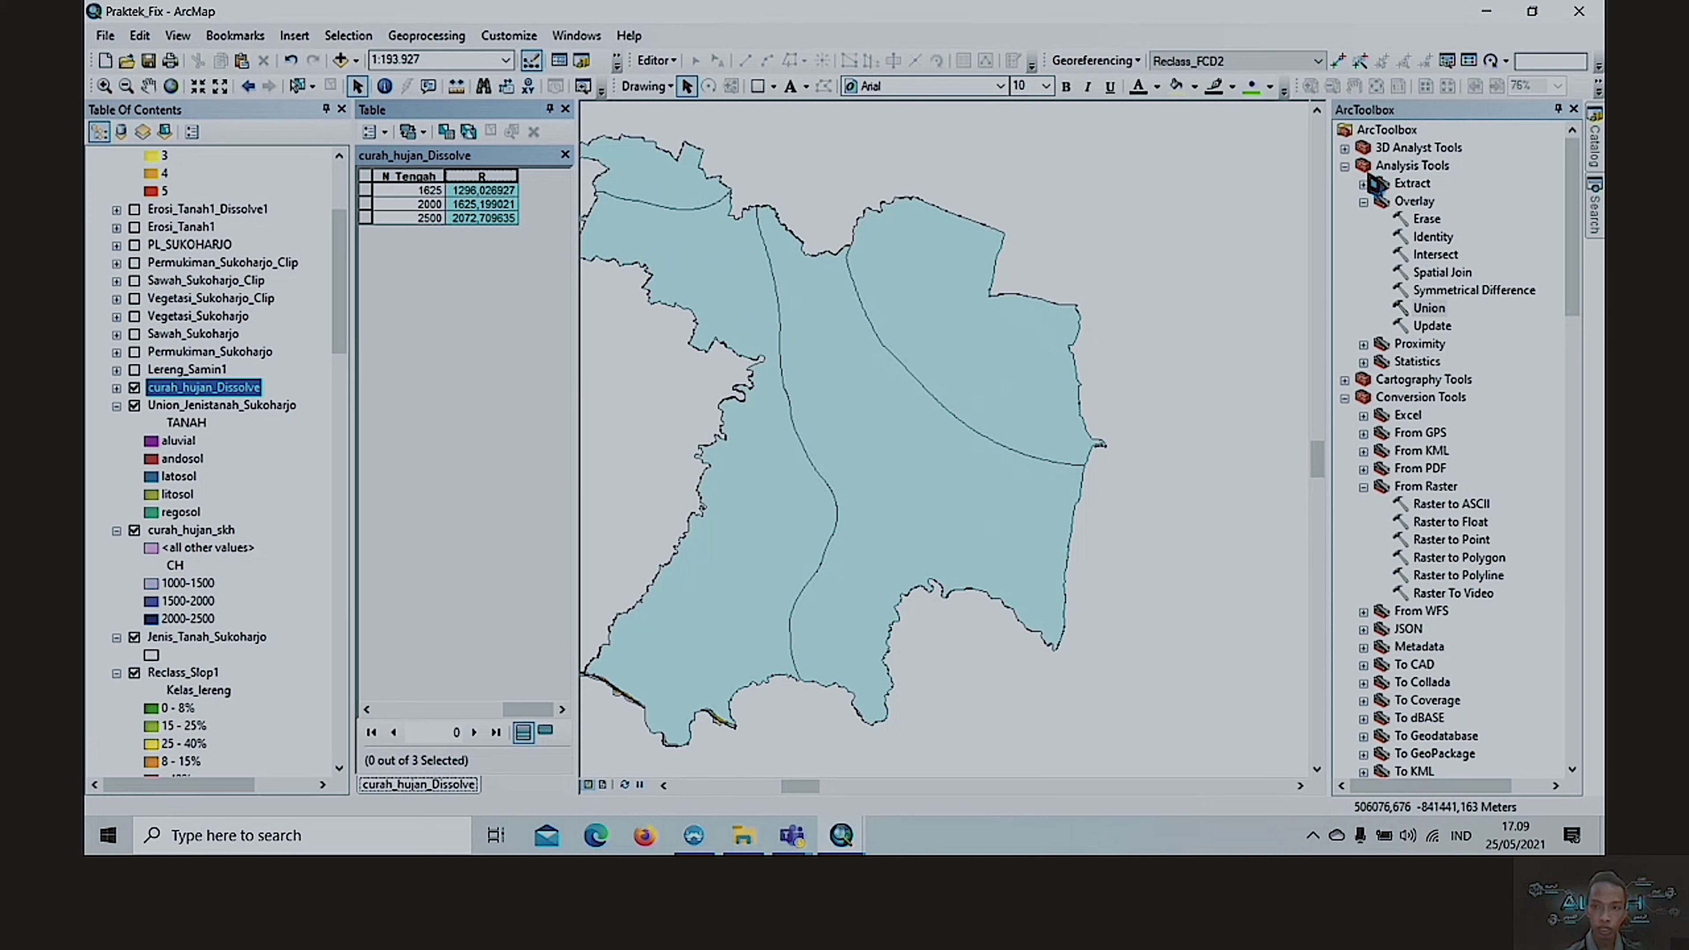
- Try a Raster to Polygon conversion of Reclass_Slop1 using the Kelas_lereng field, with multipart features enabled
click(1431, 398)
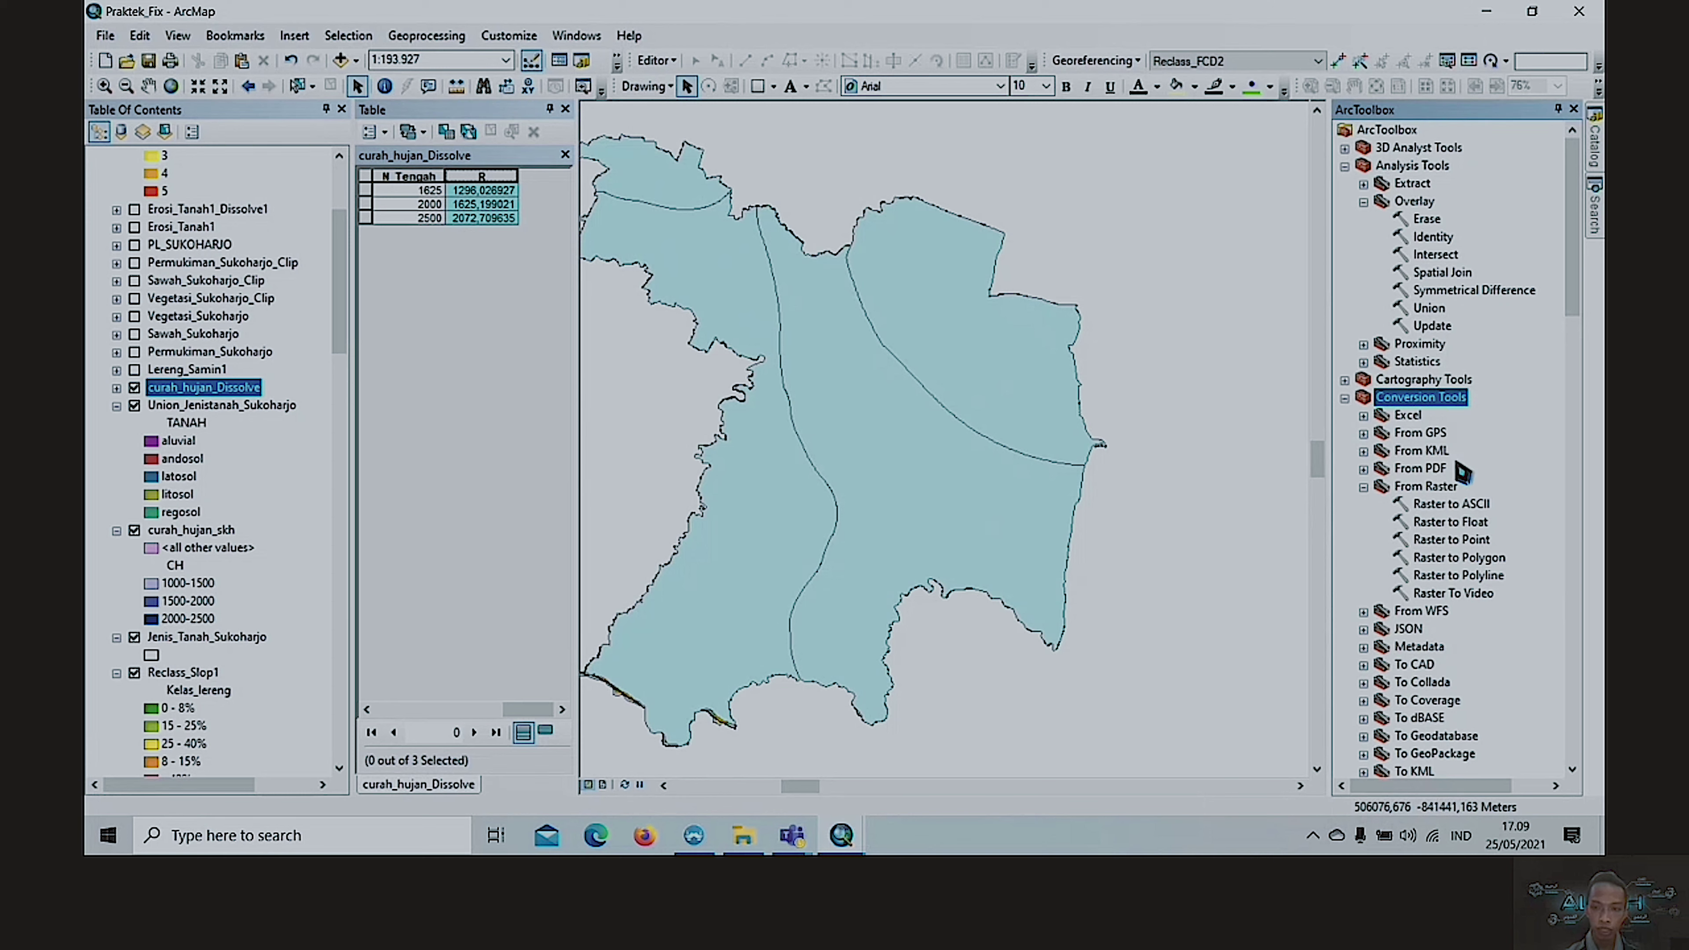
click(1455, 491)
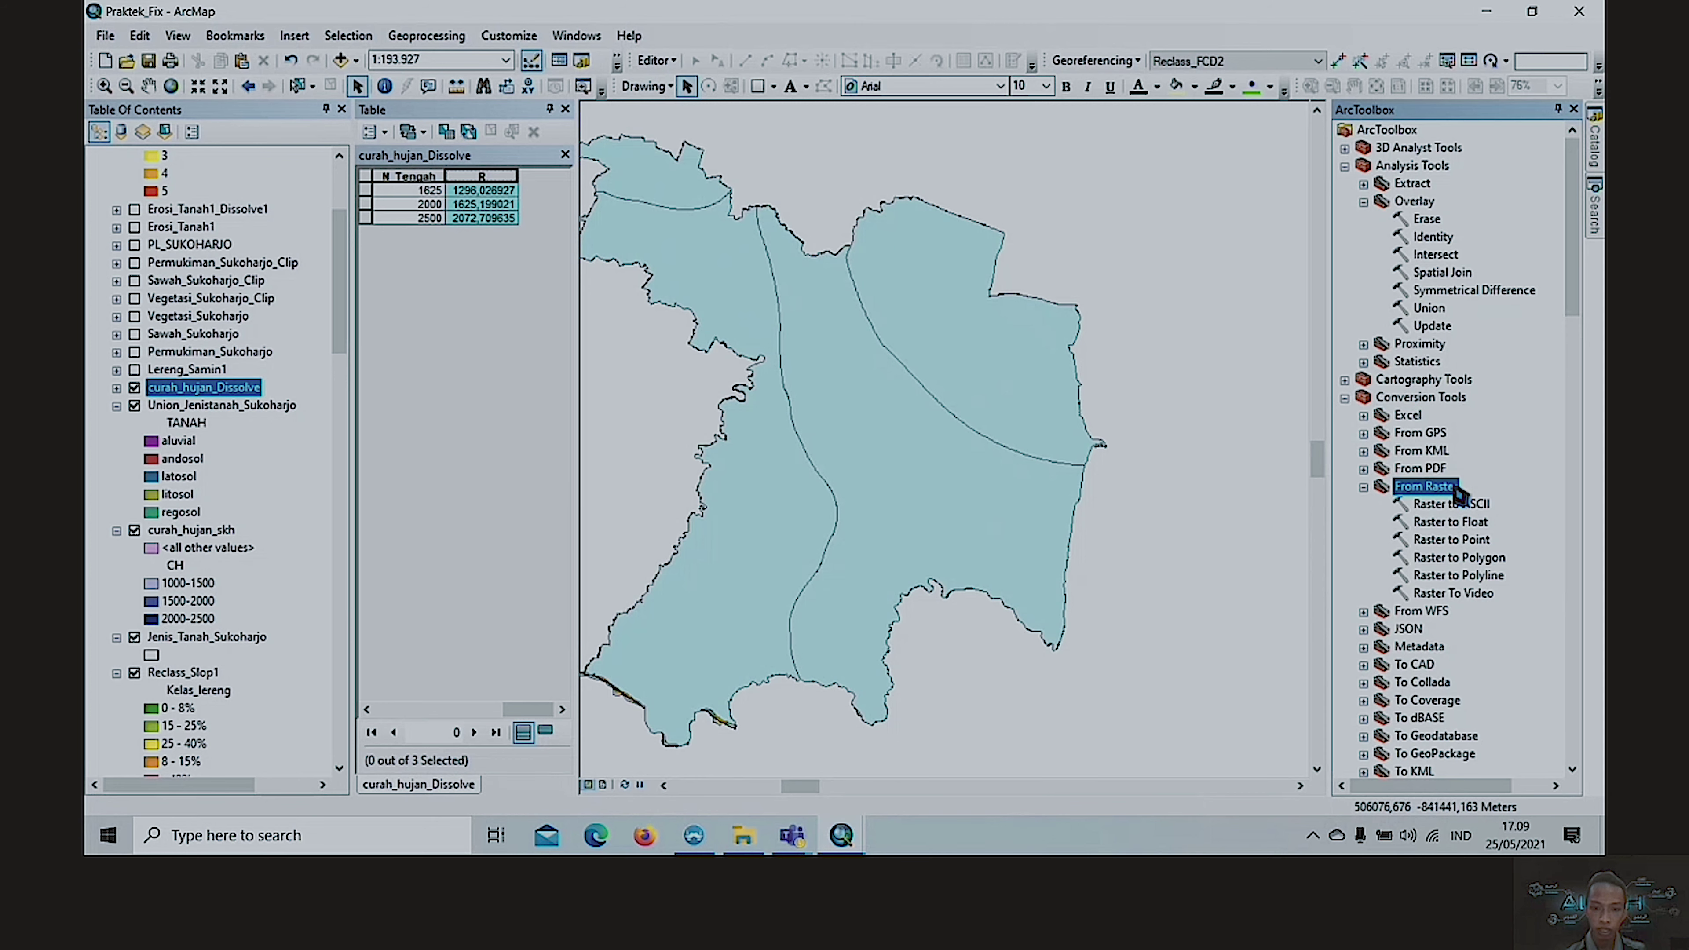
double_click(1458, 560)
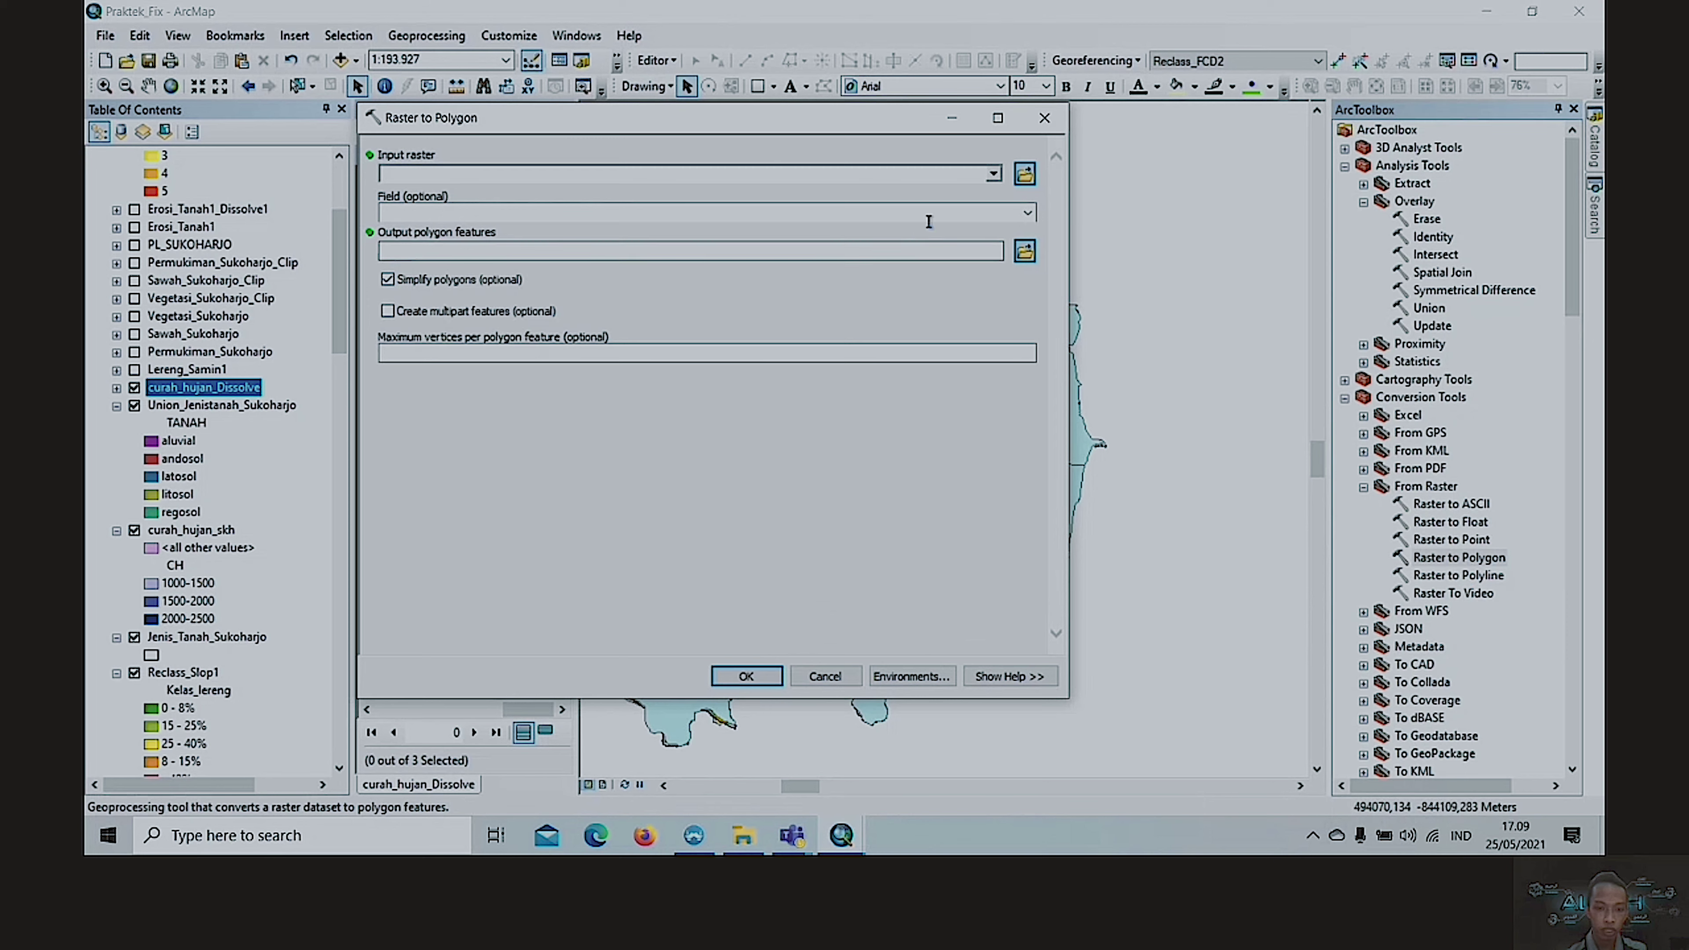
click(989, 176)
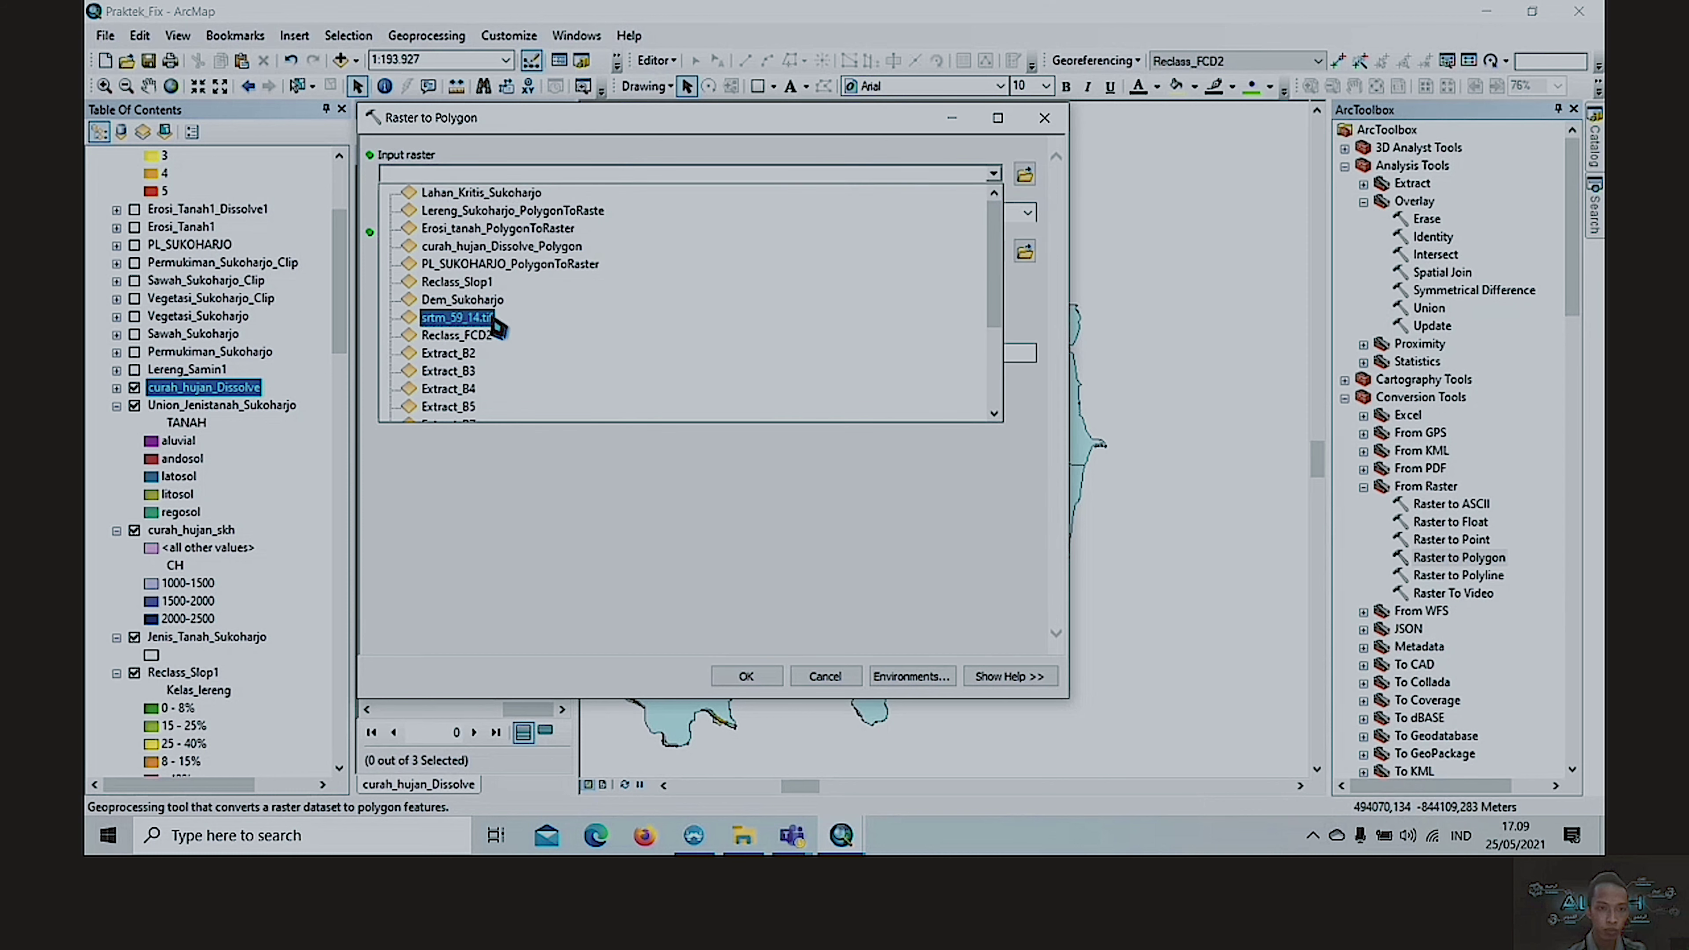
click(525, 280)
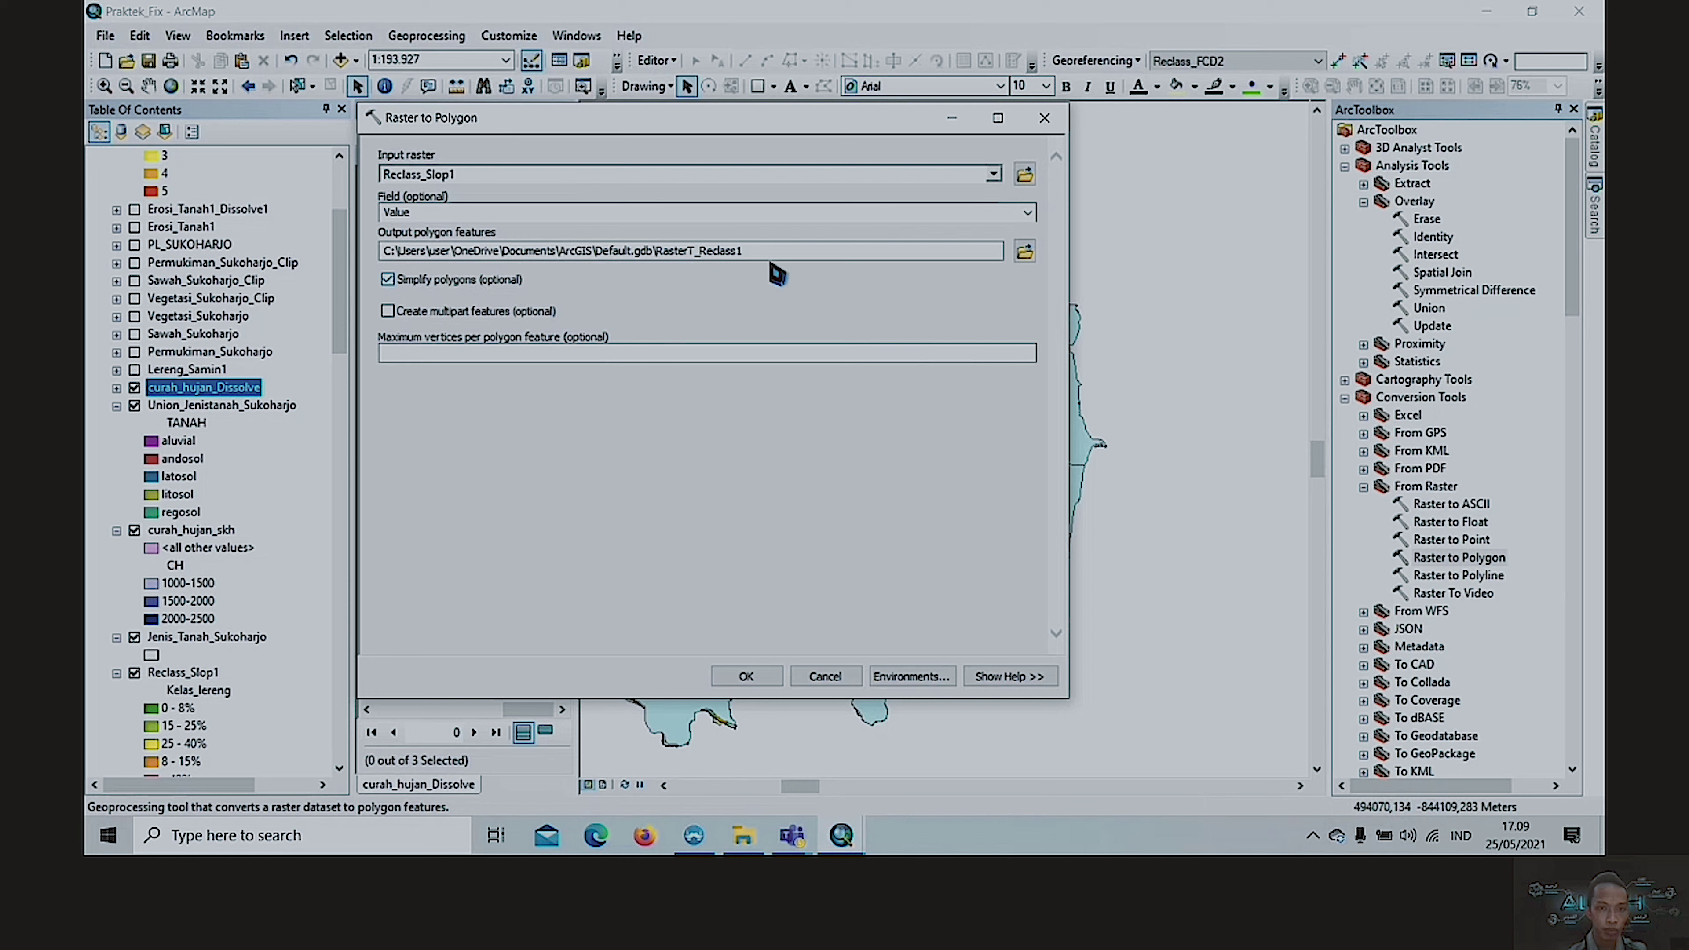
click(817, 252)
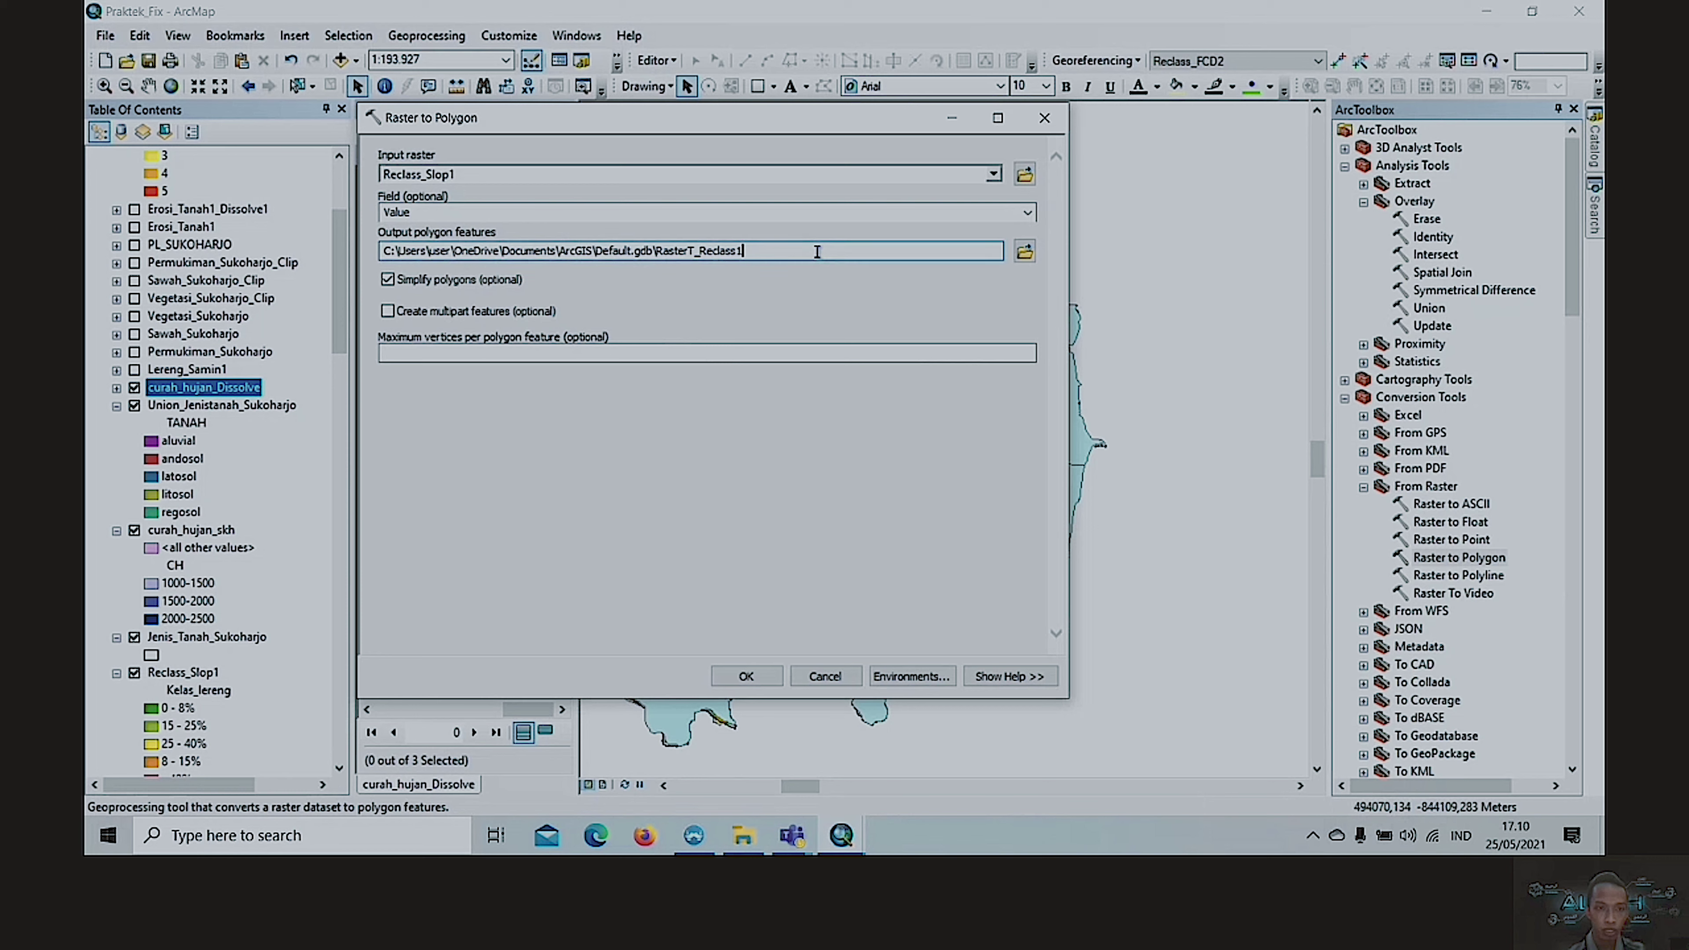
click(1031, 218)
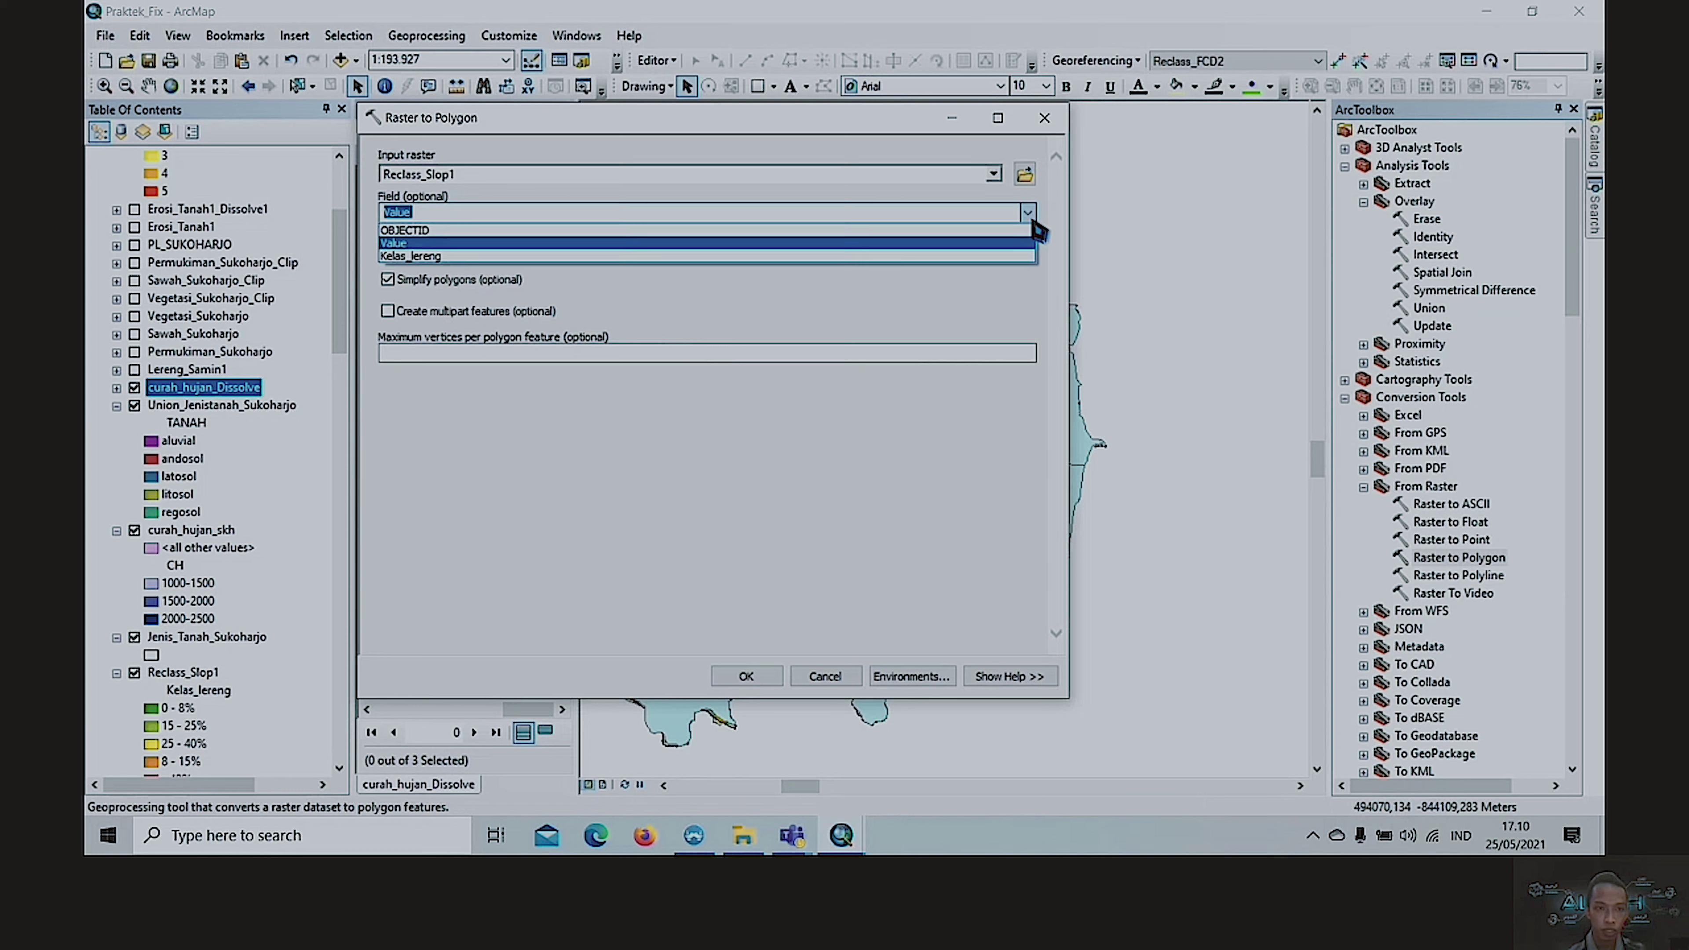
click(848, 257)
click(845, 261)
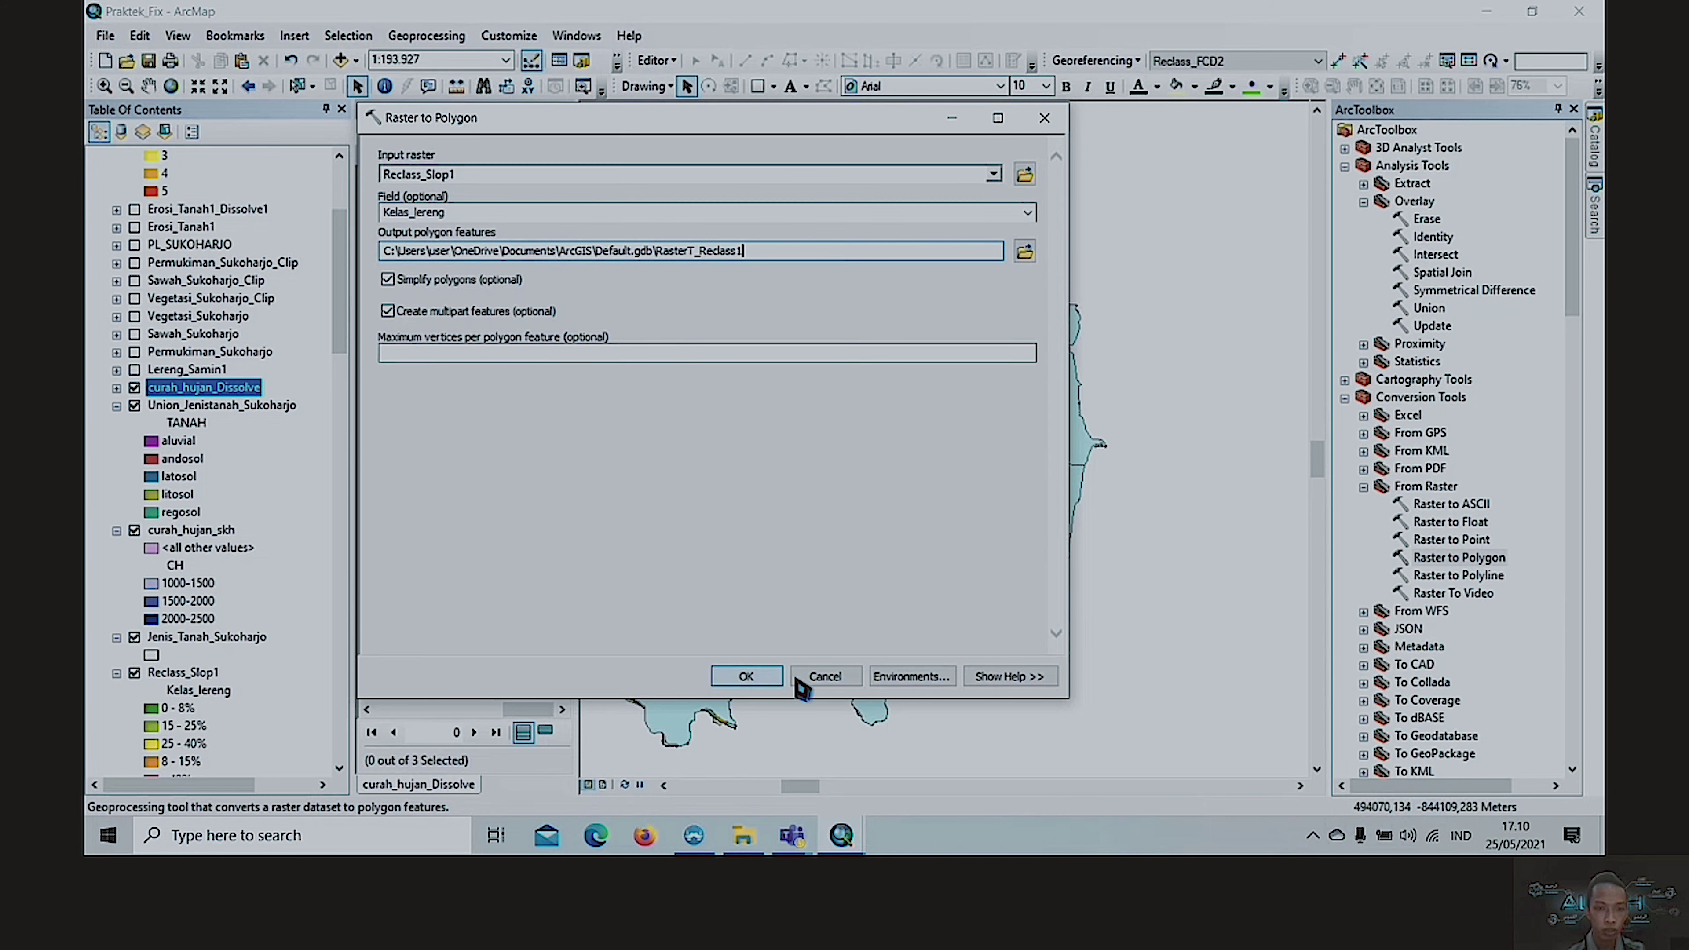
click(819, 672)
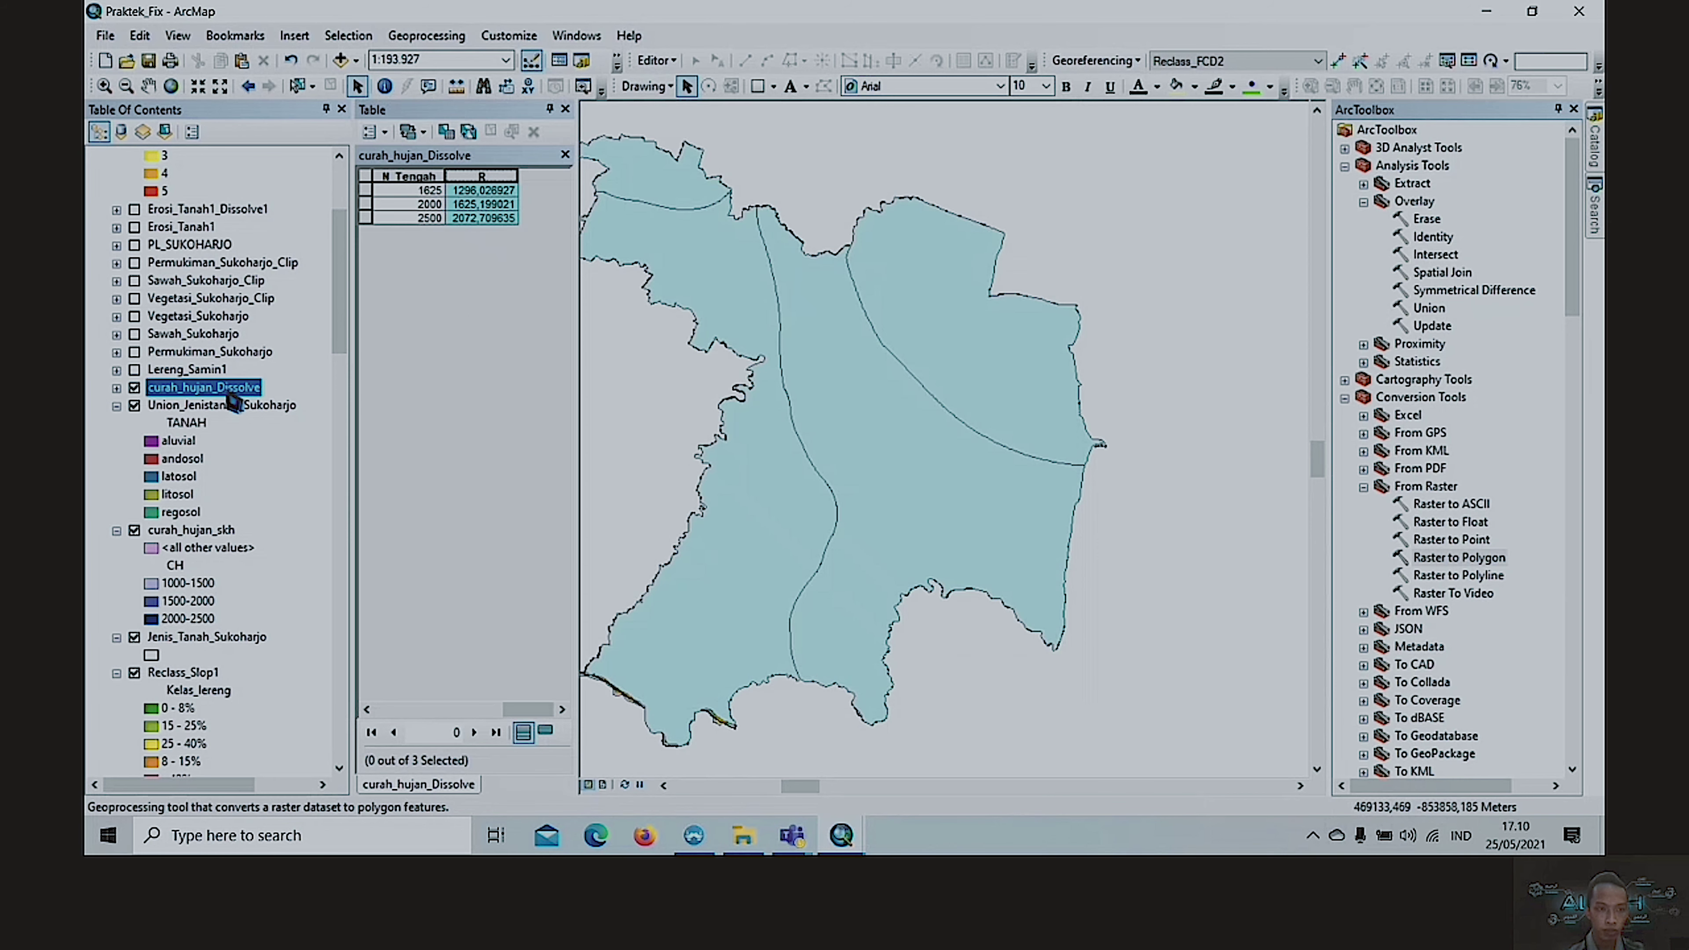
- Make the Lereng_Samin1 layer visible and fit the map to its extent
ctrl+click(143, 372)
click(134, 370)
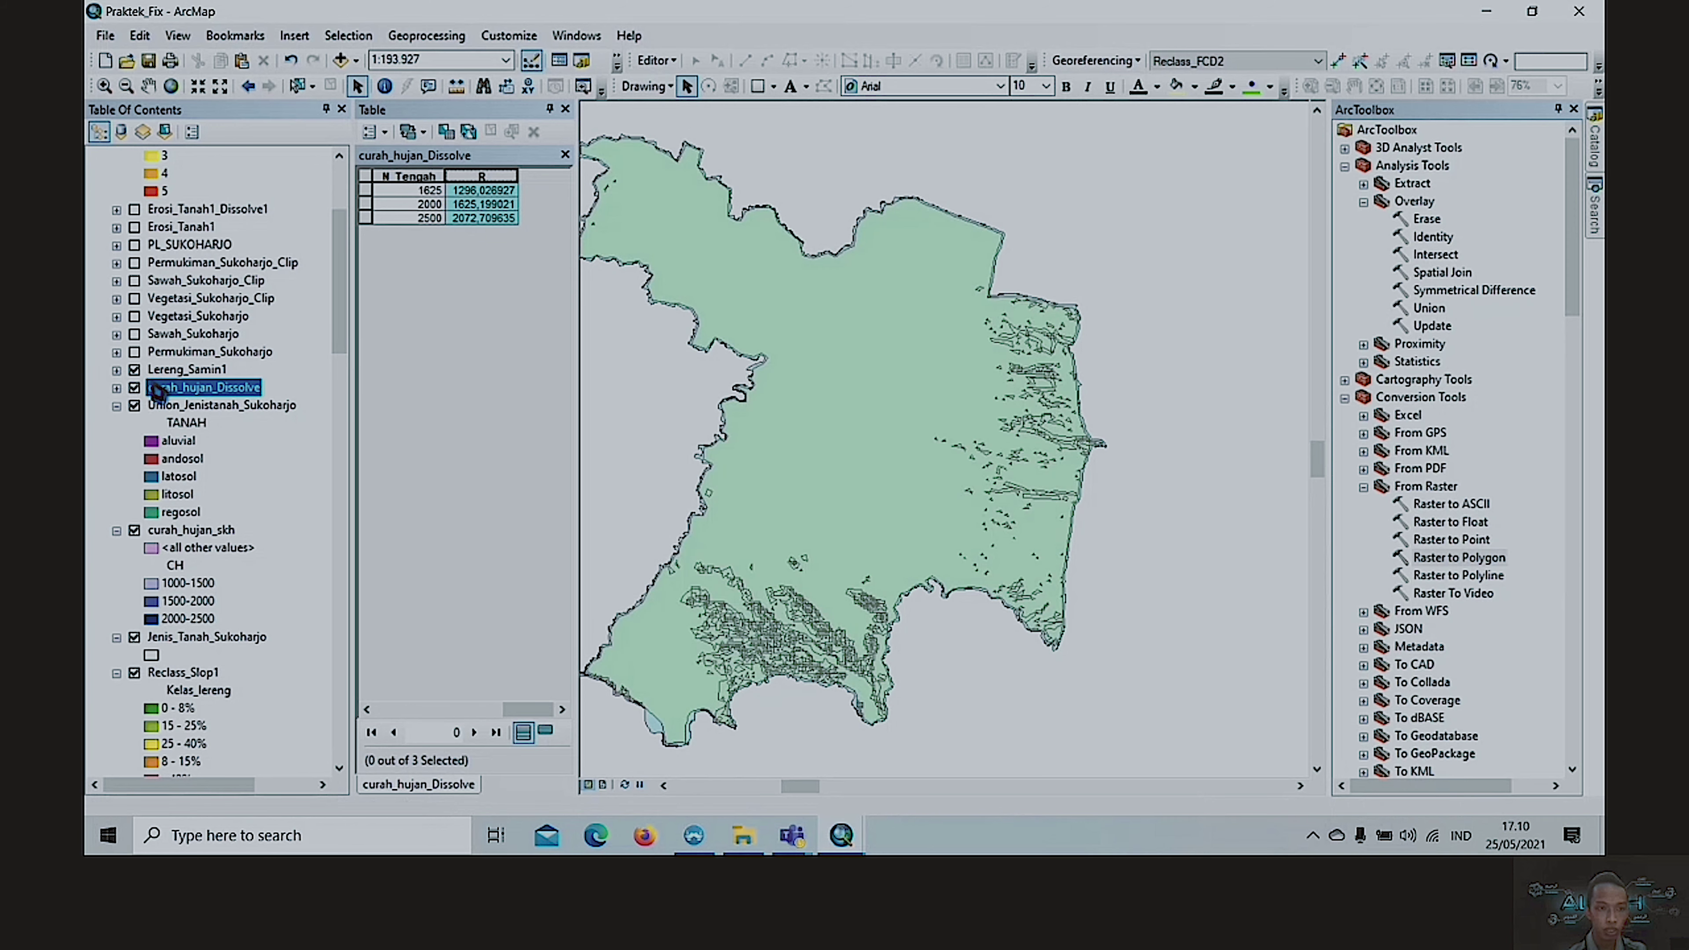
click(180, 374)
right_click(180, 383)
click(264, 479)
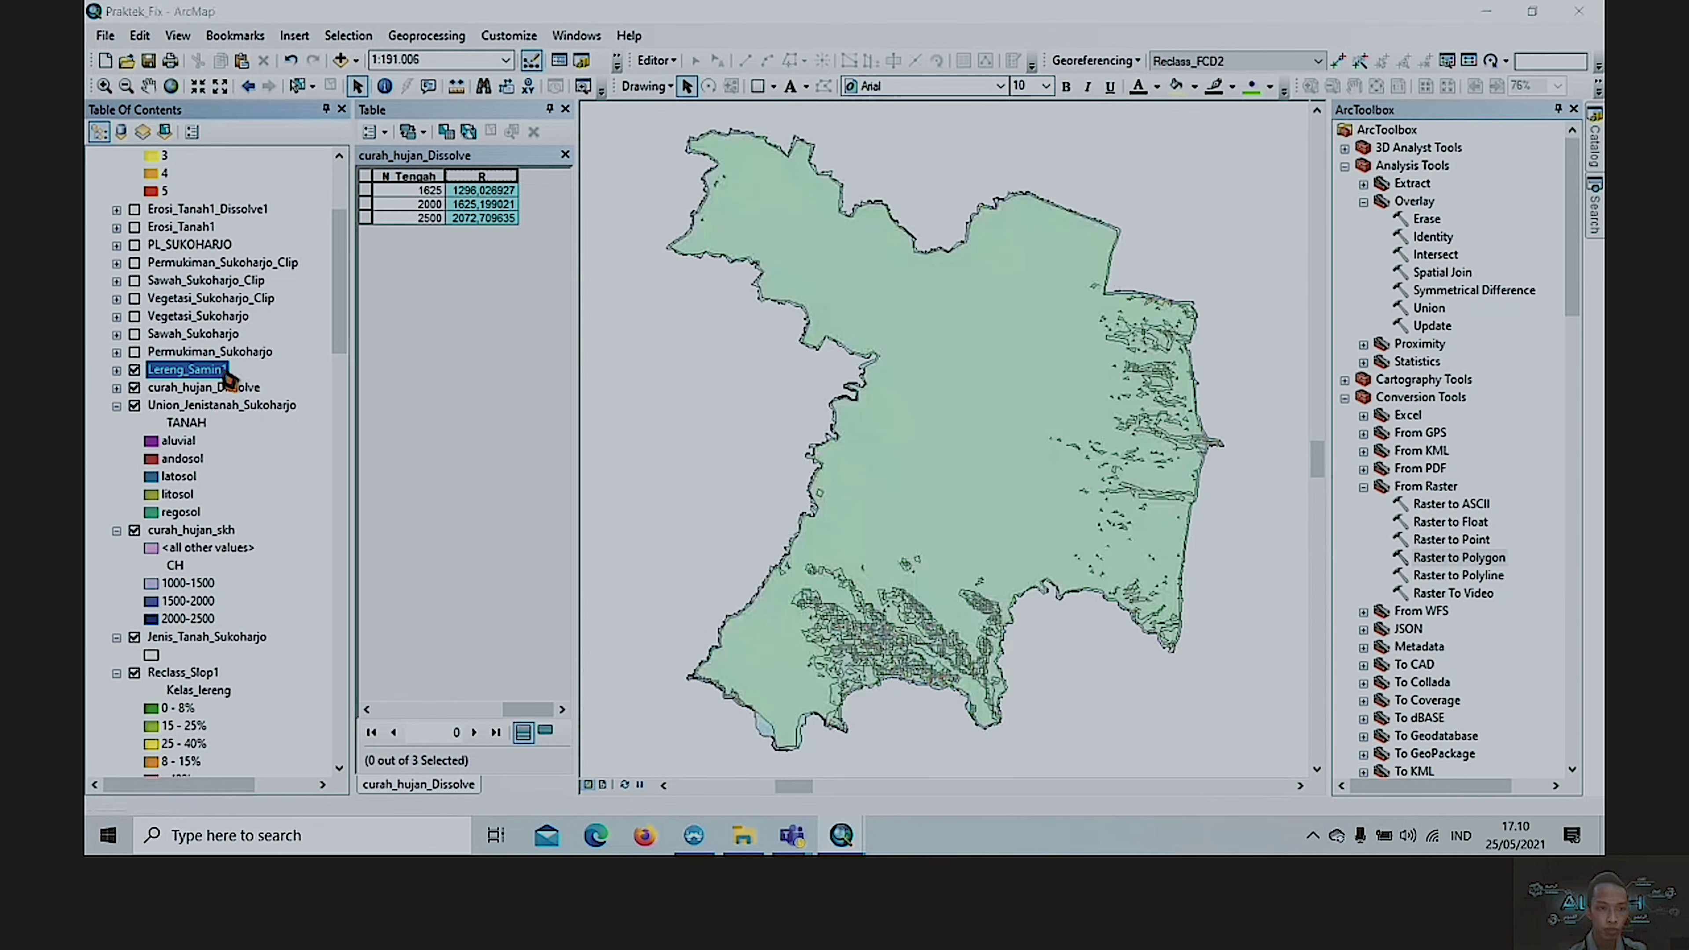
- Rename the Lereng_Samin1 layer as Lereng_Sukoharjo
double_click(200, 373)
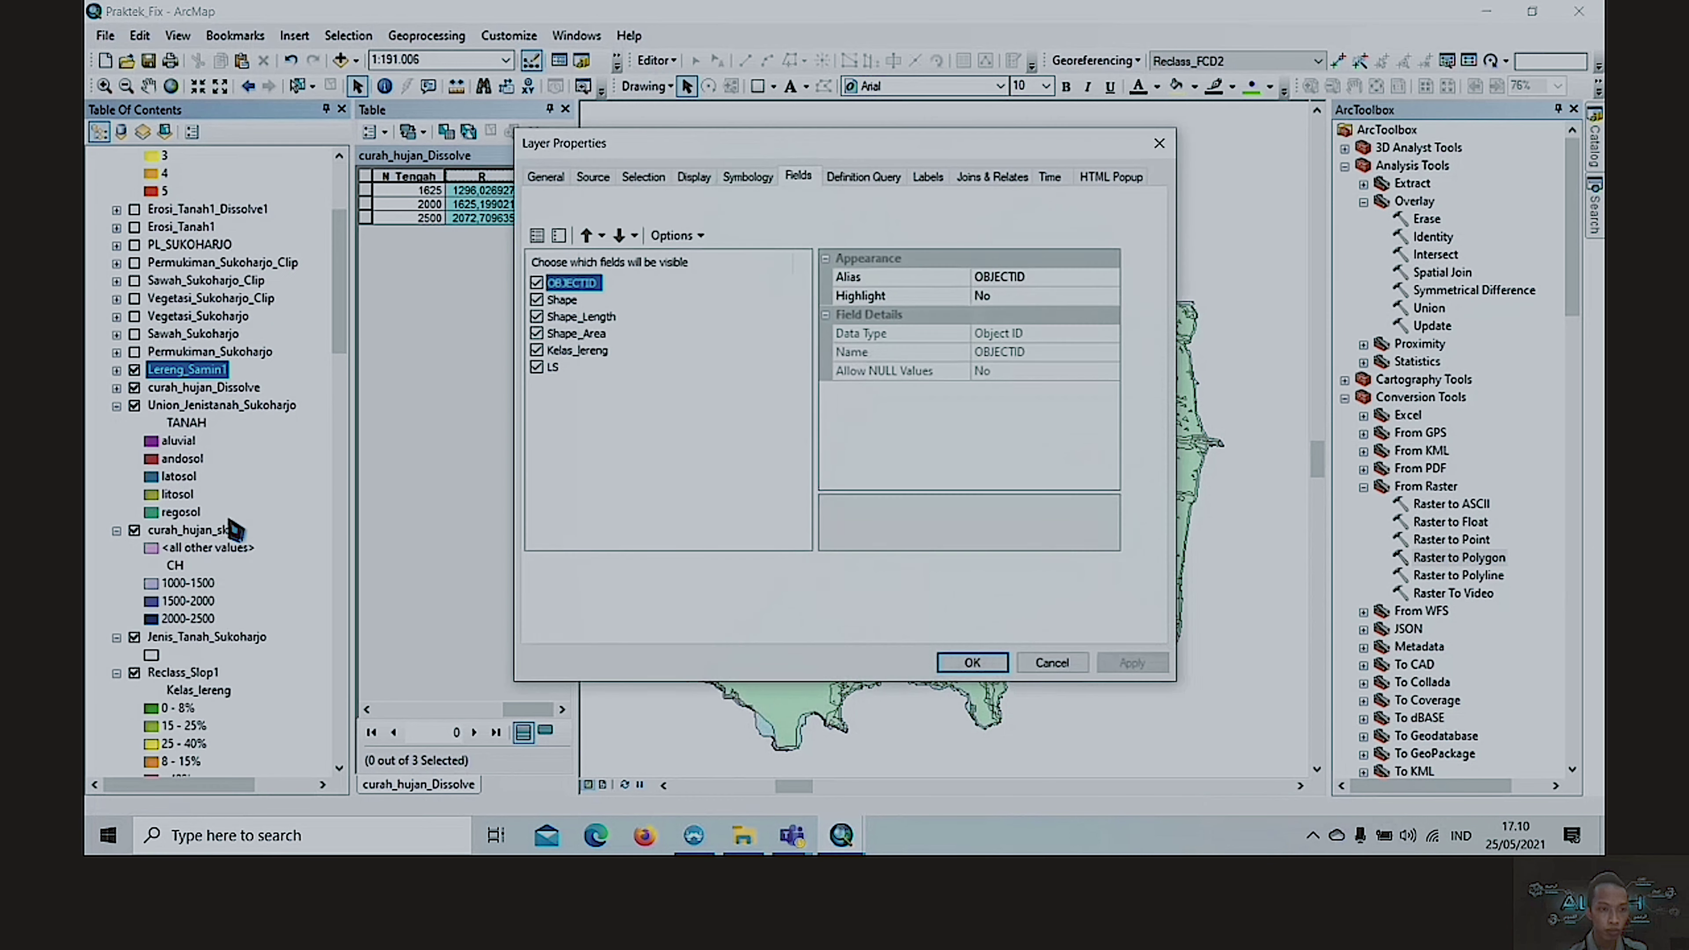
click(1158, 145)
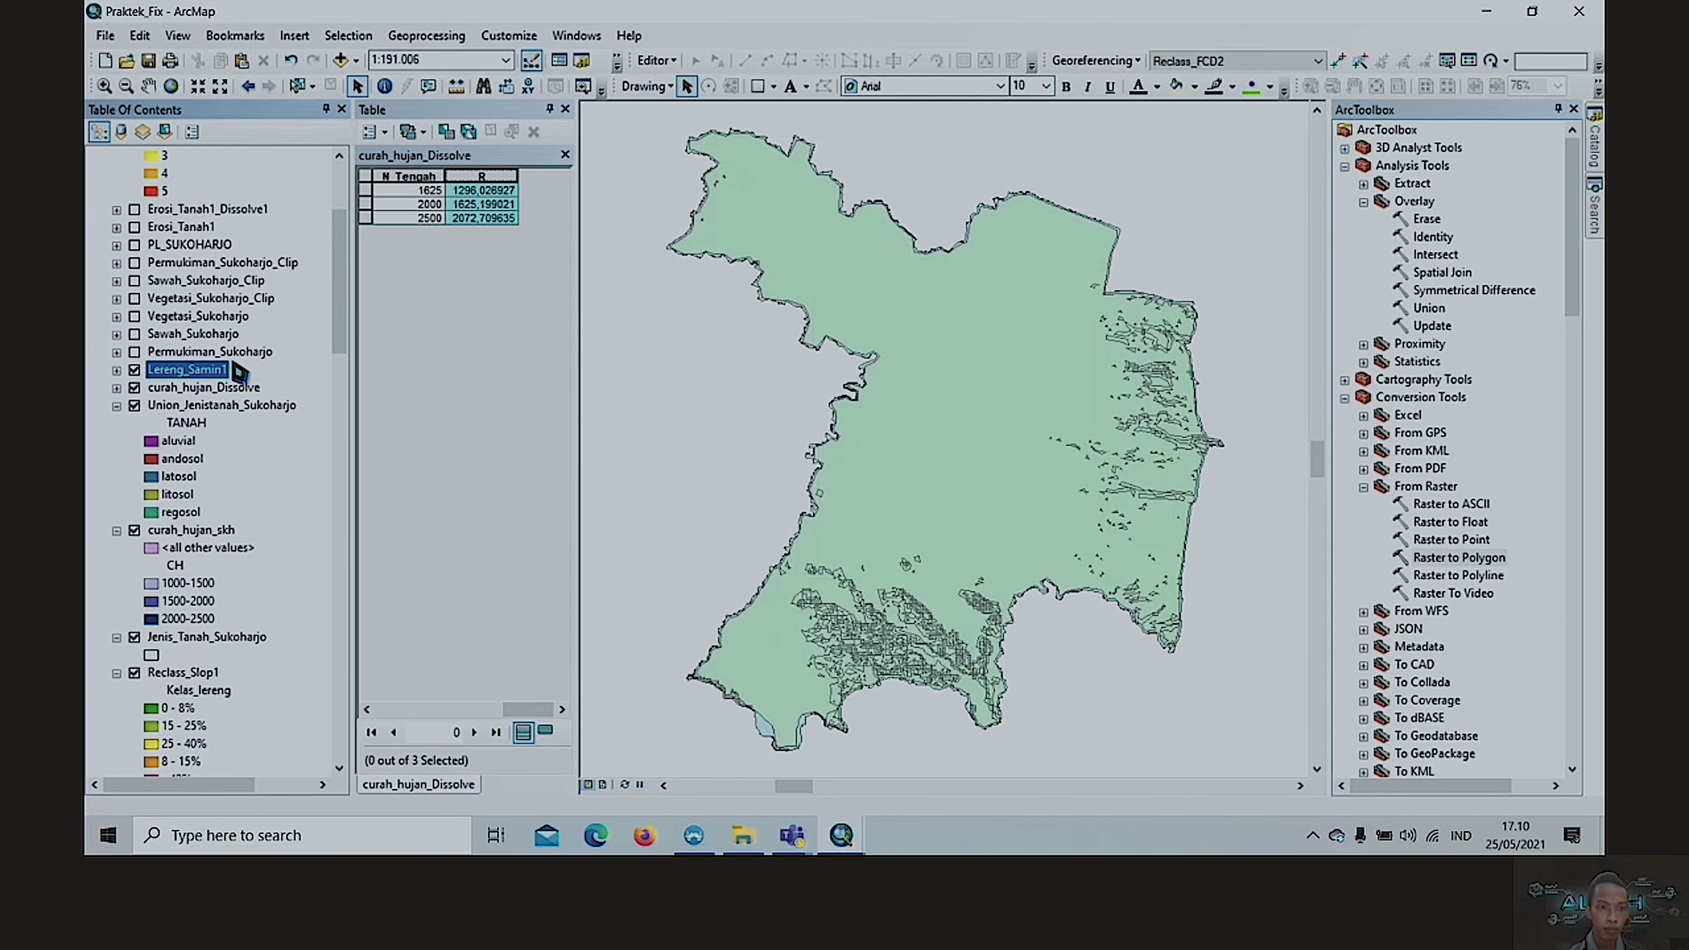
click(225, 375)
text(Lereng_Sukoharjo)
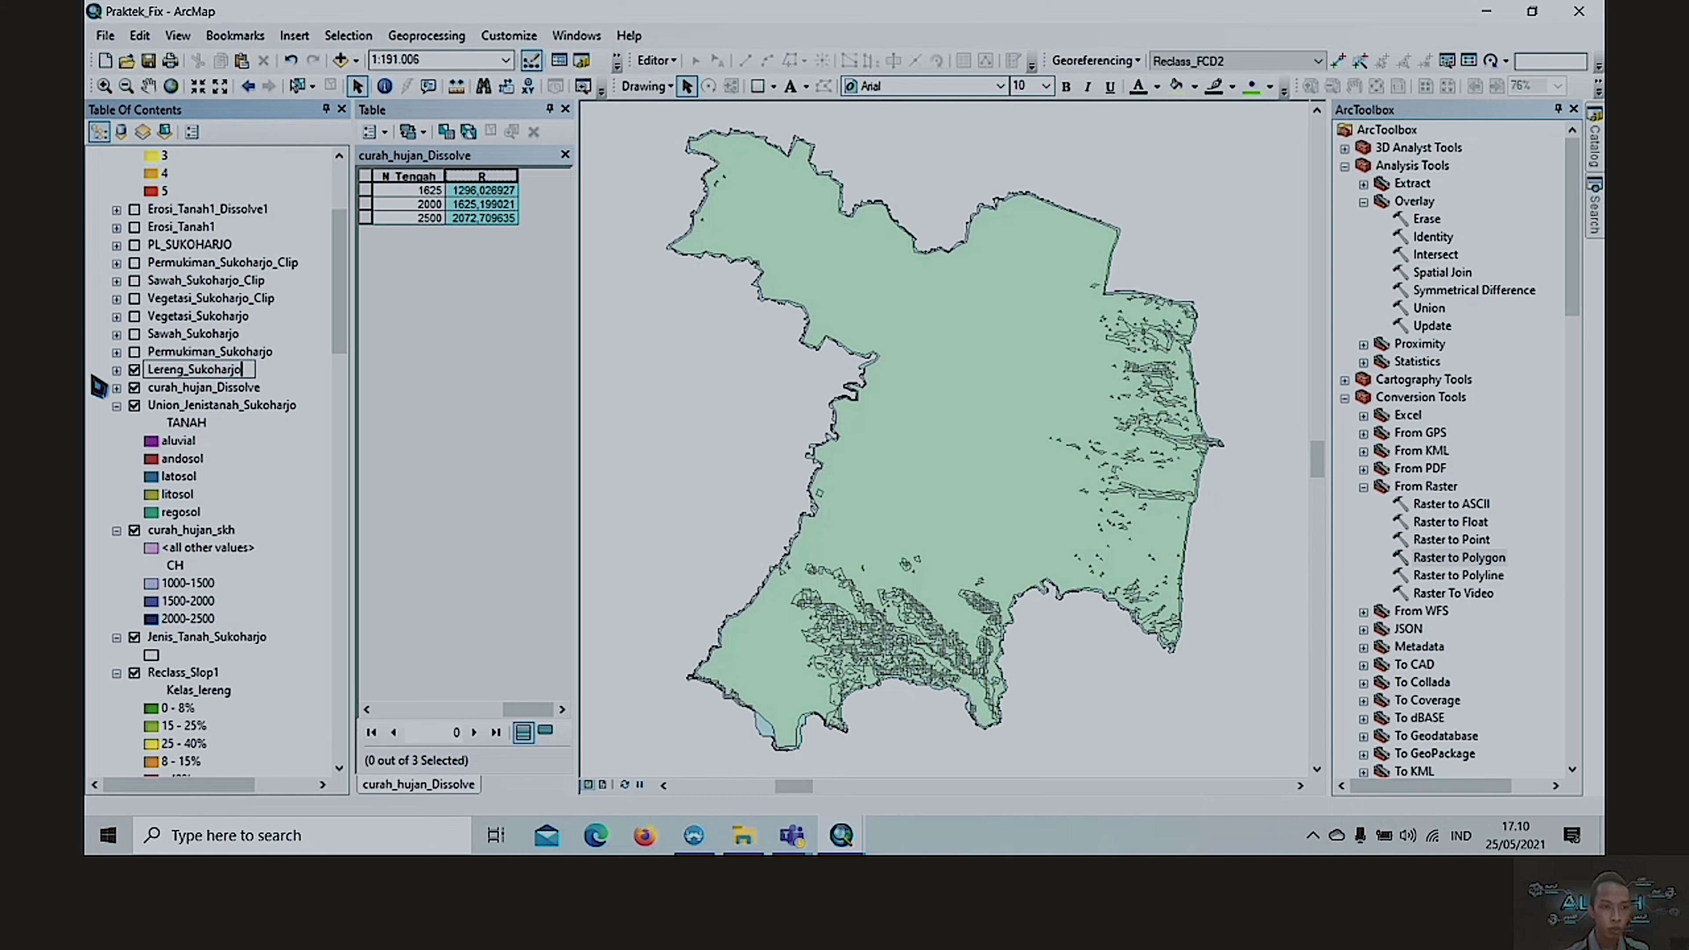
key(Return)
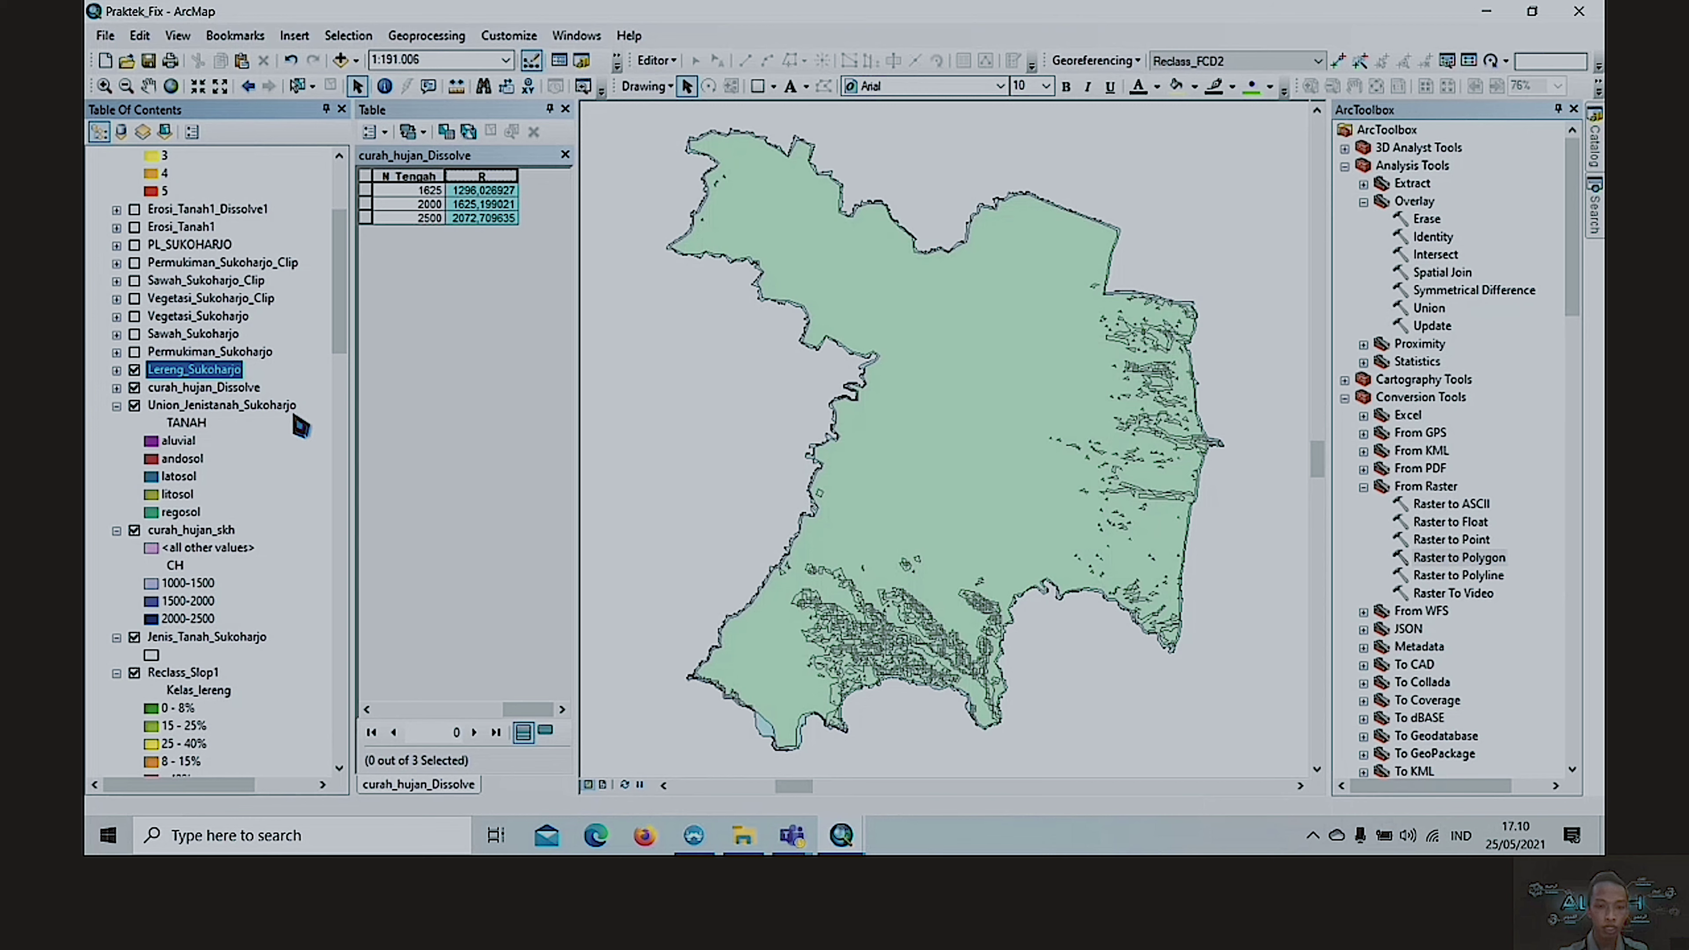
- Open the attribute table of Lereng_Sukoharjo and examine its Kelas_lereng and LS fields
right_click(233, 375)
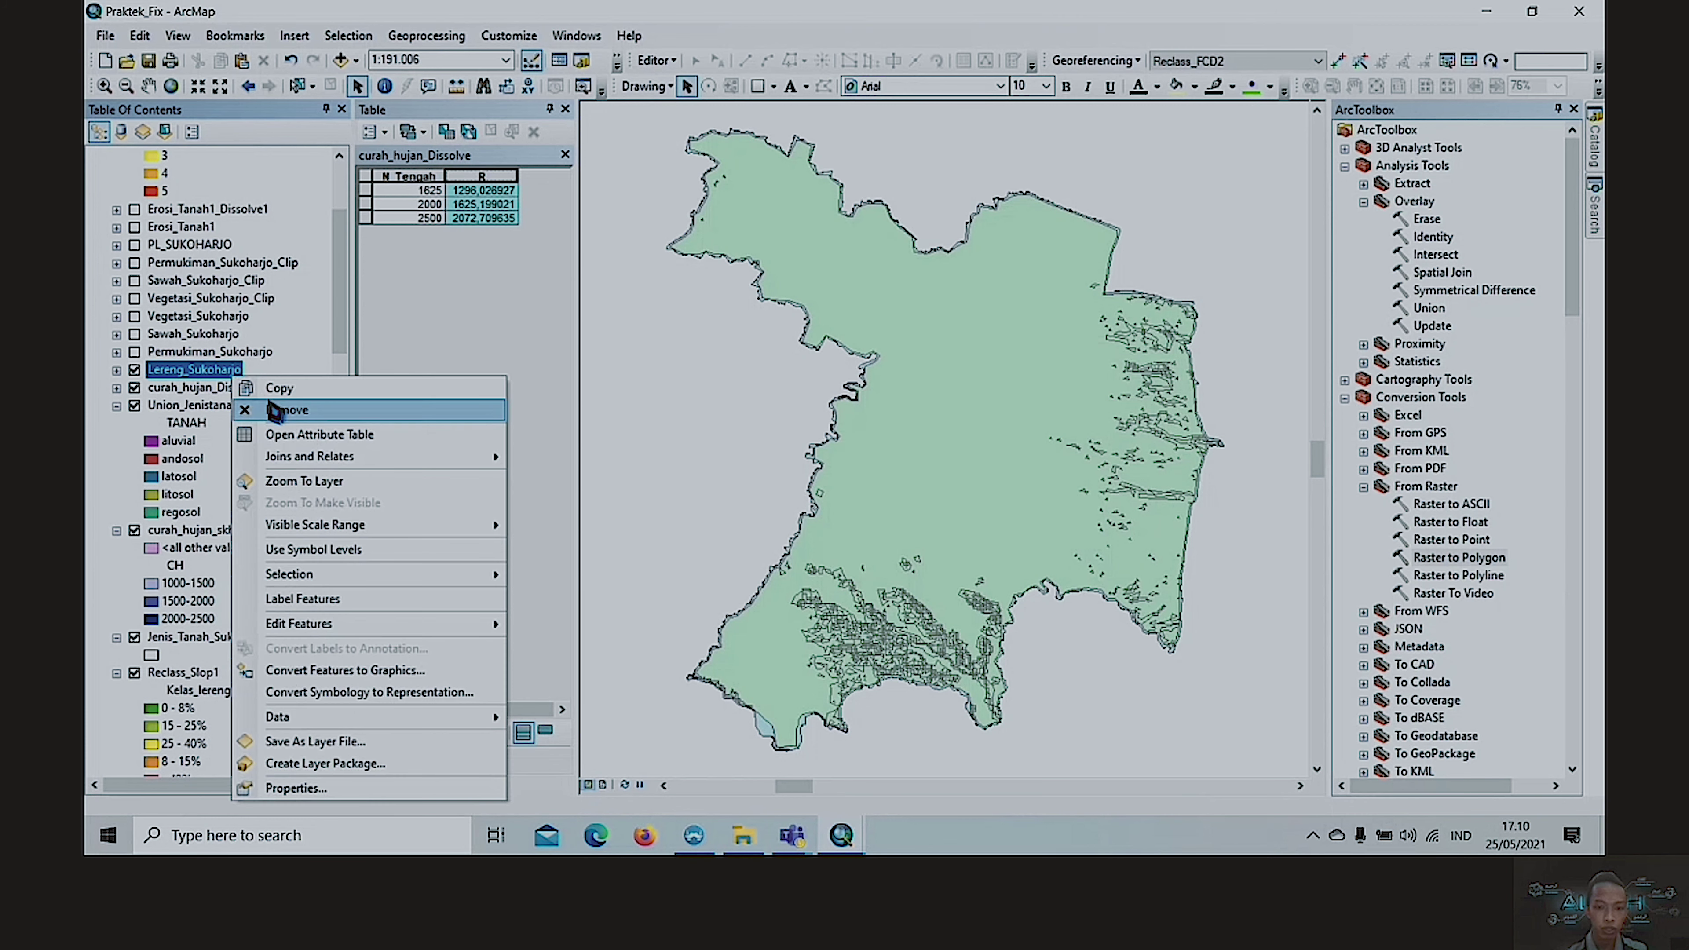
click(315, 439)
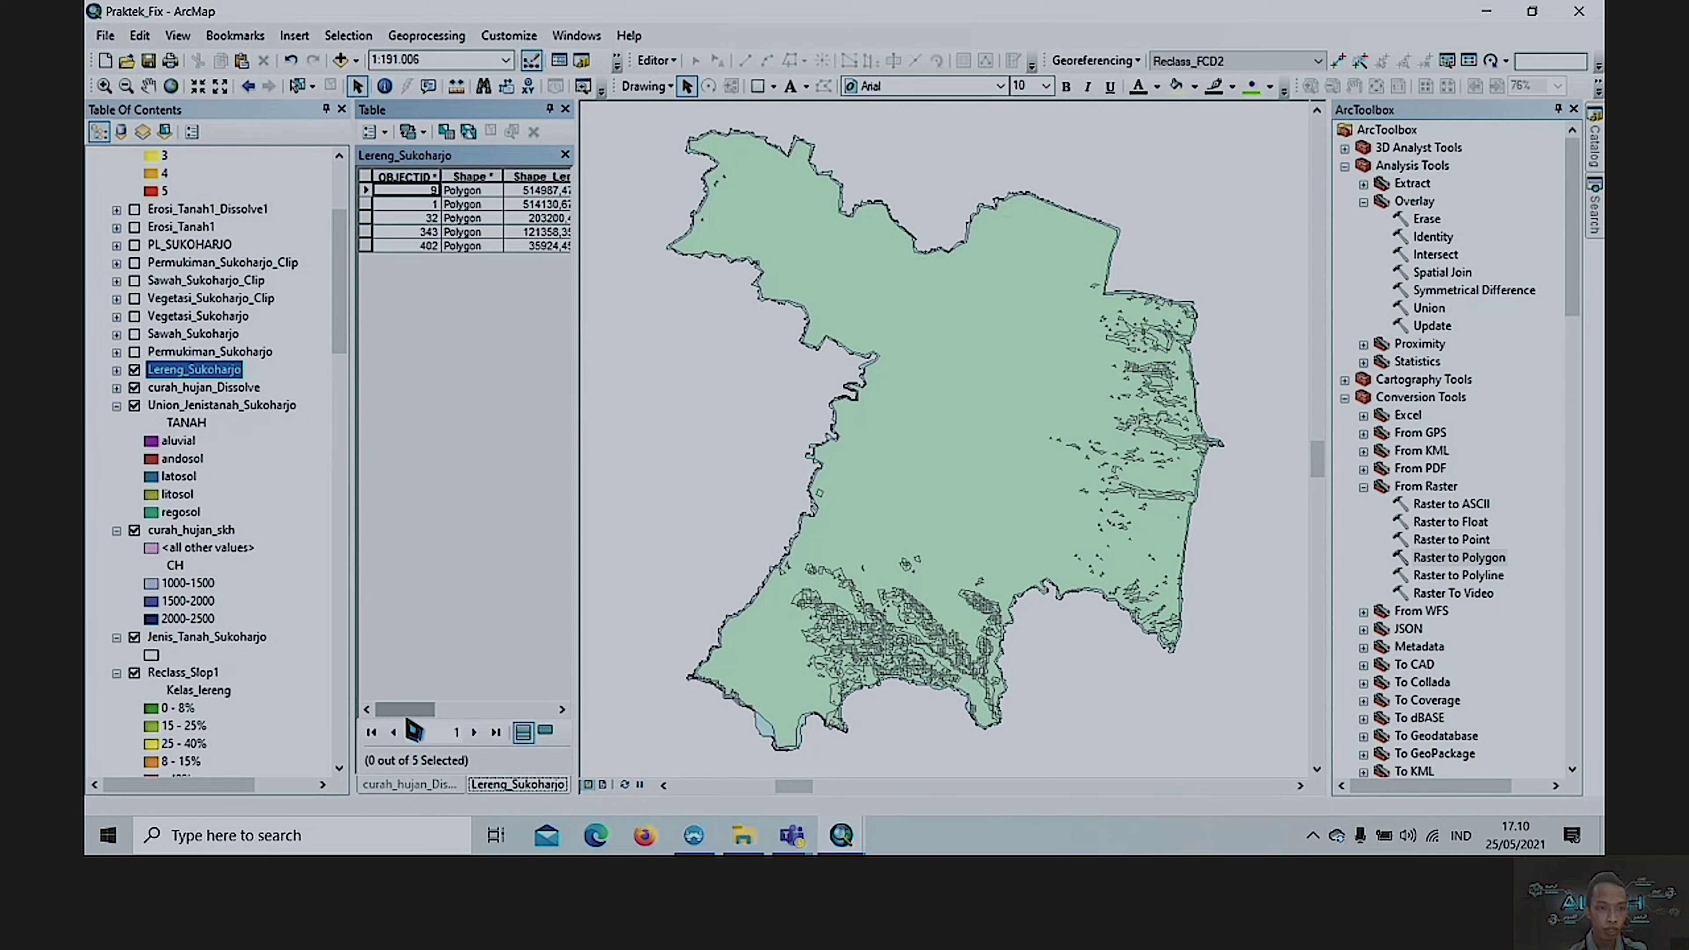
click(565, 109)
right_click(215, 370)
click(285, 439)
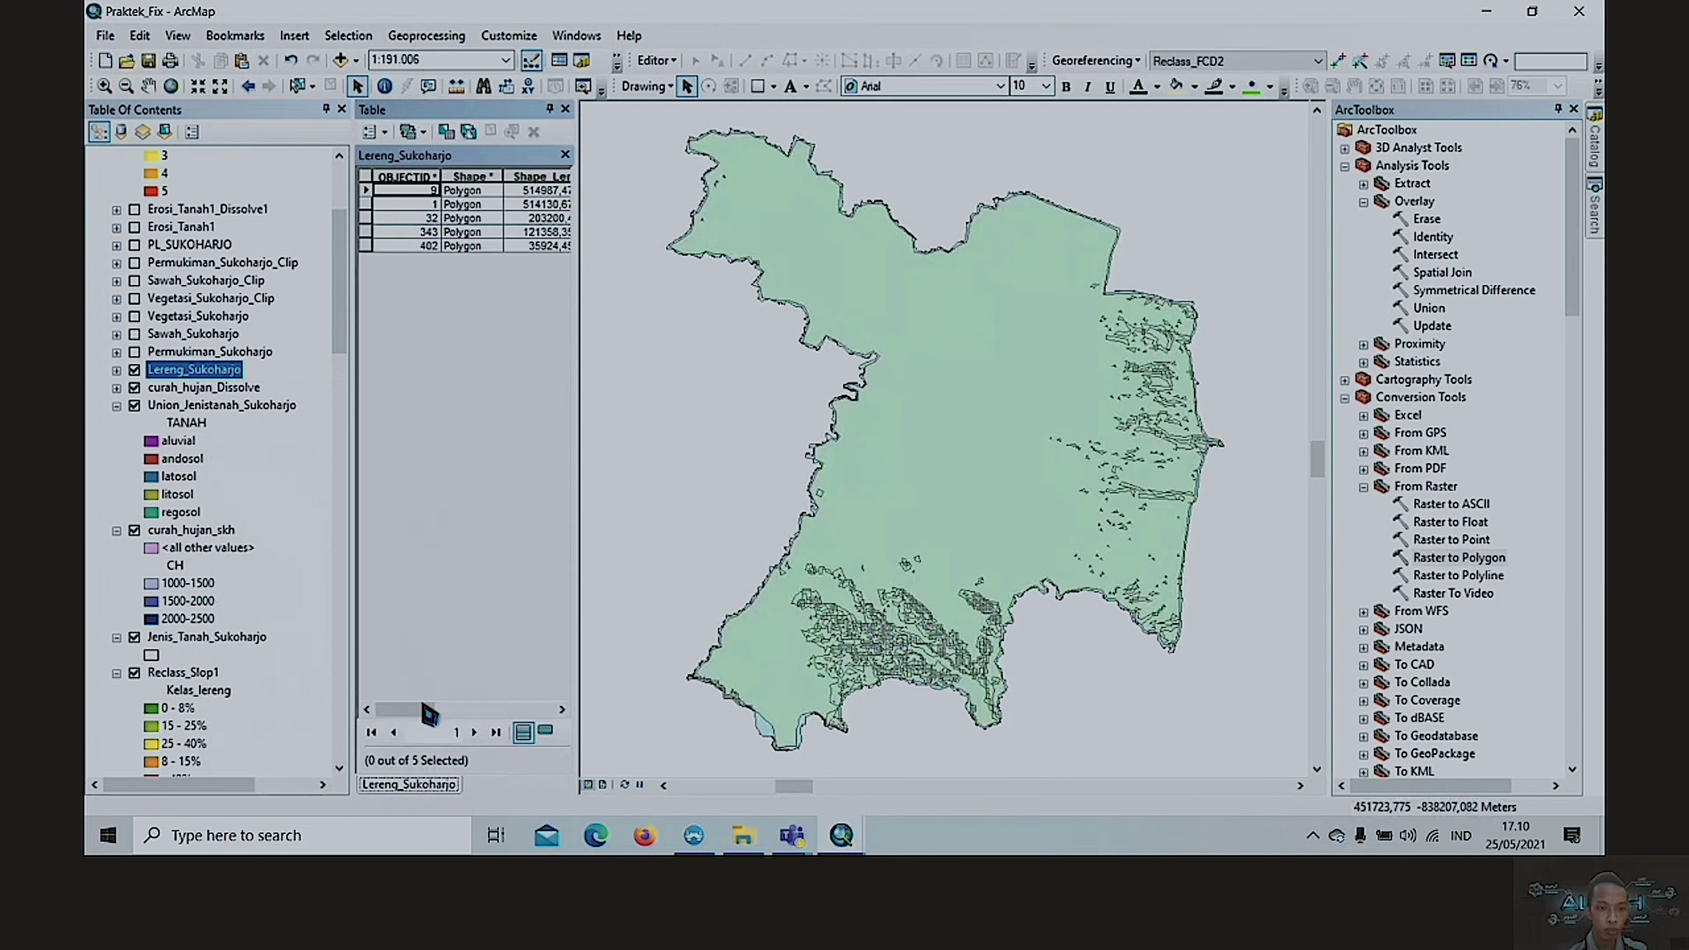
drag(416, 708, 460, 718)
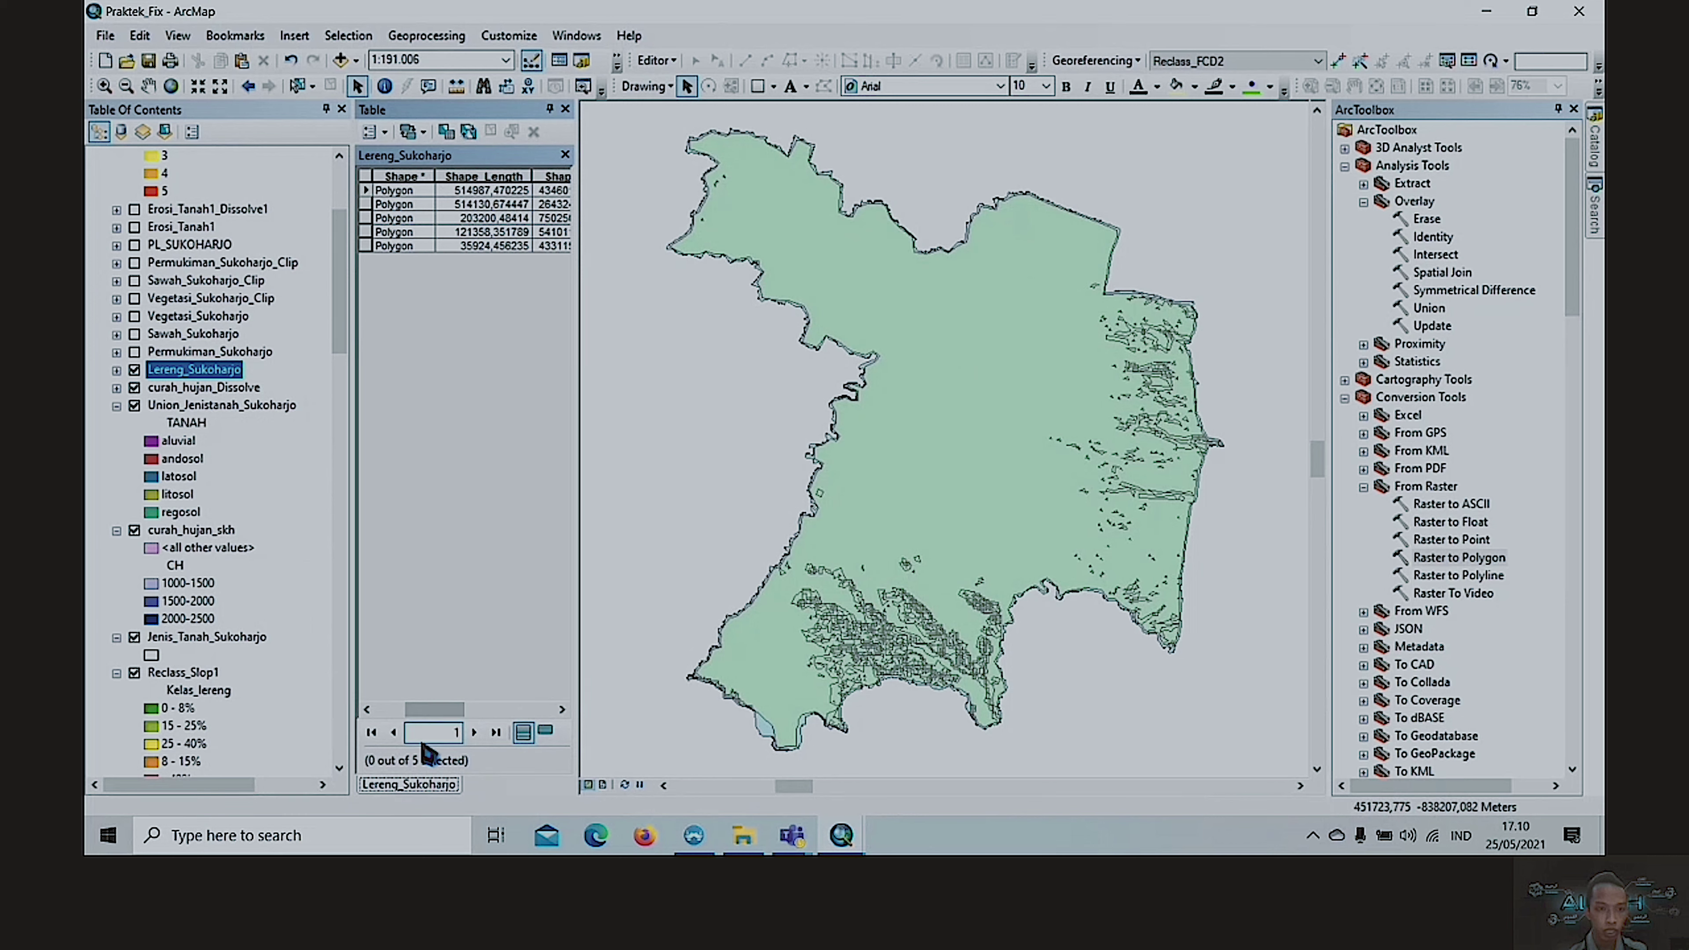
drag(433, 710, 507, 709)
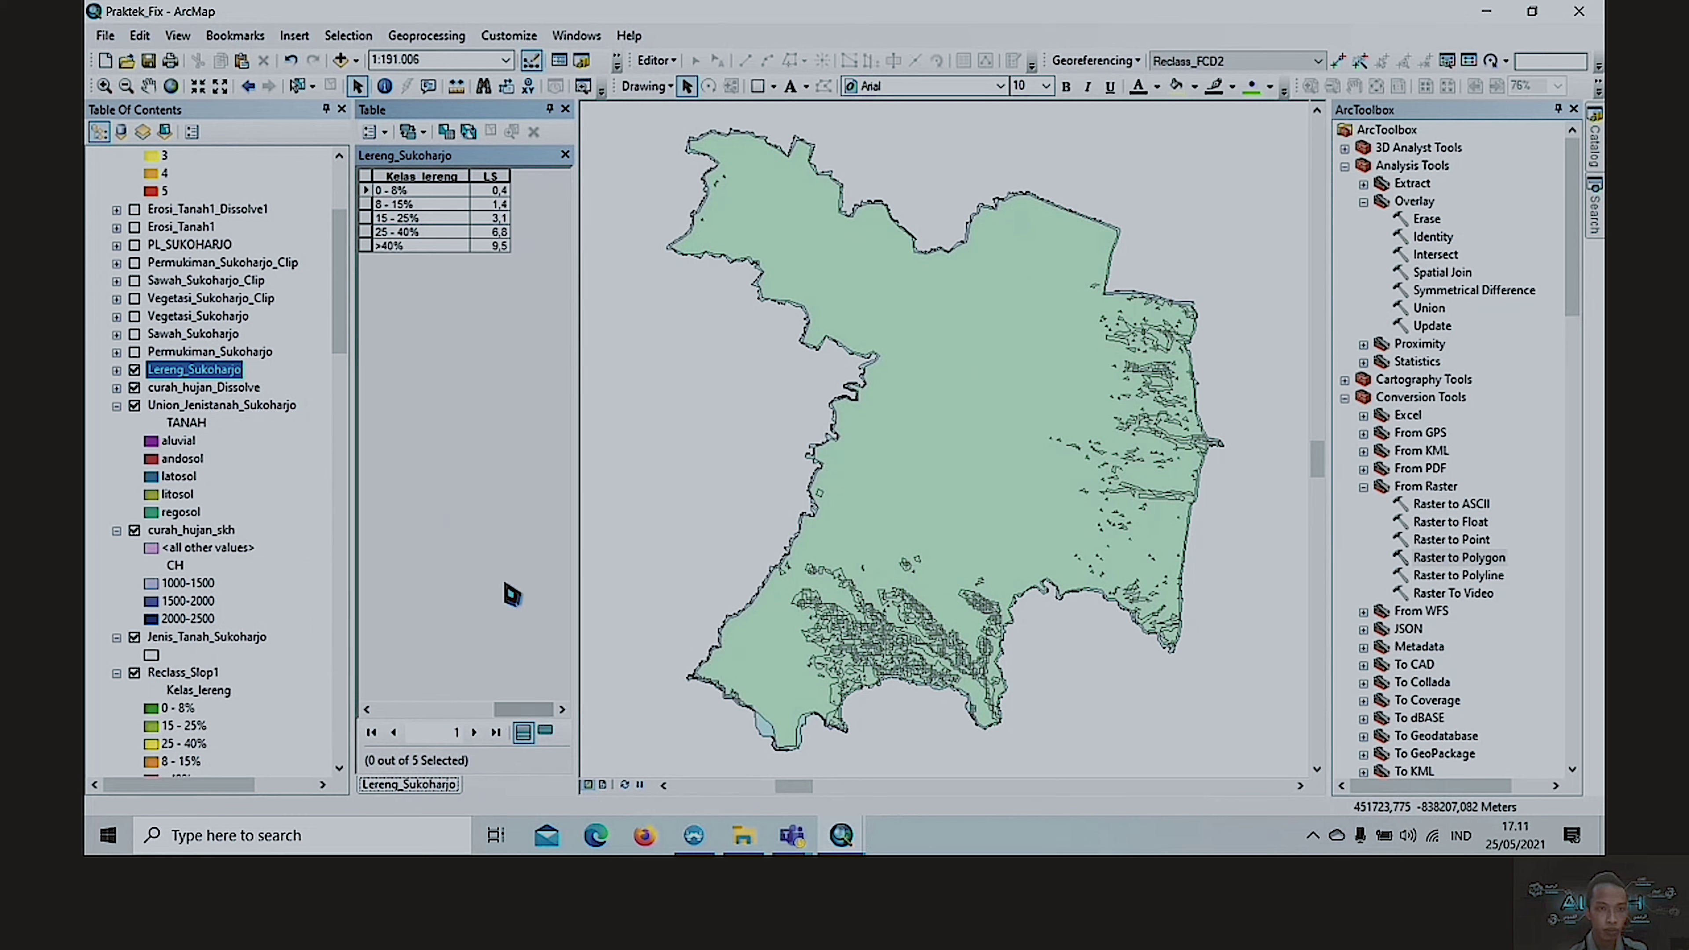
click(414, 176)
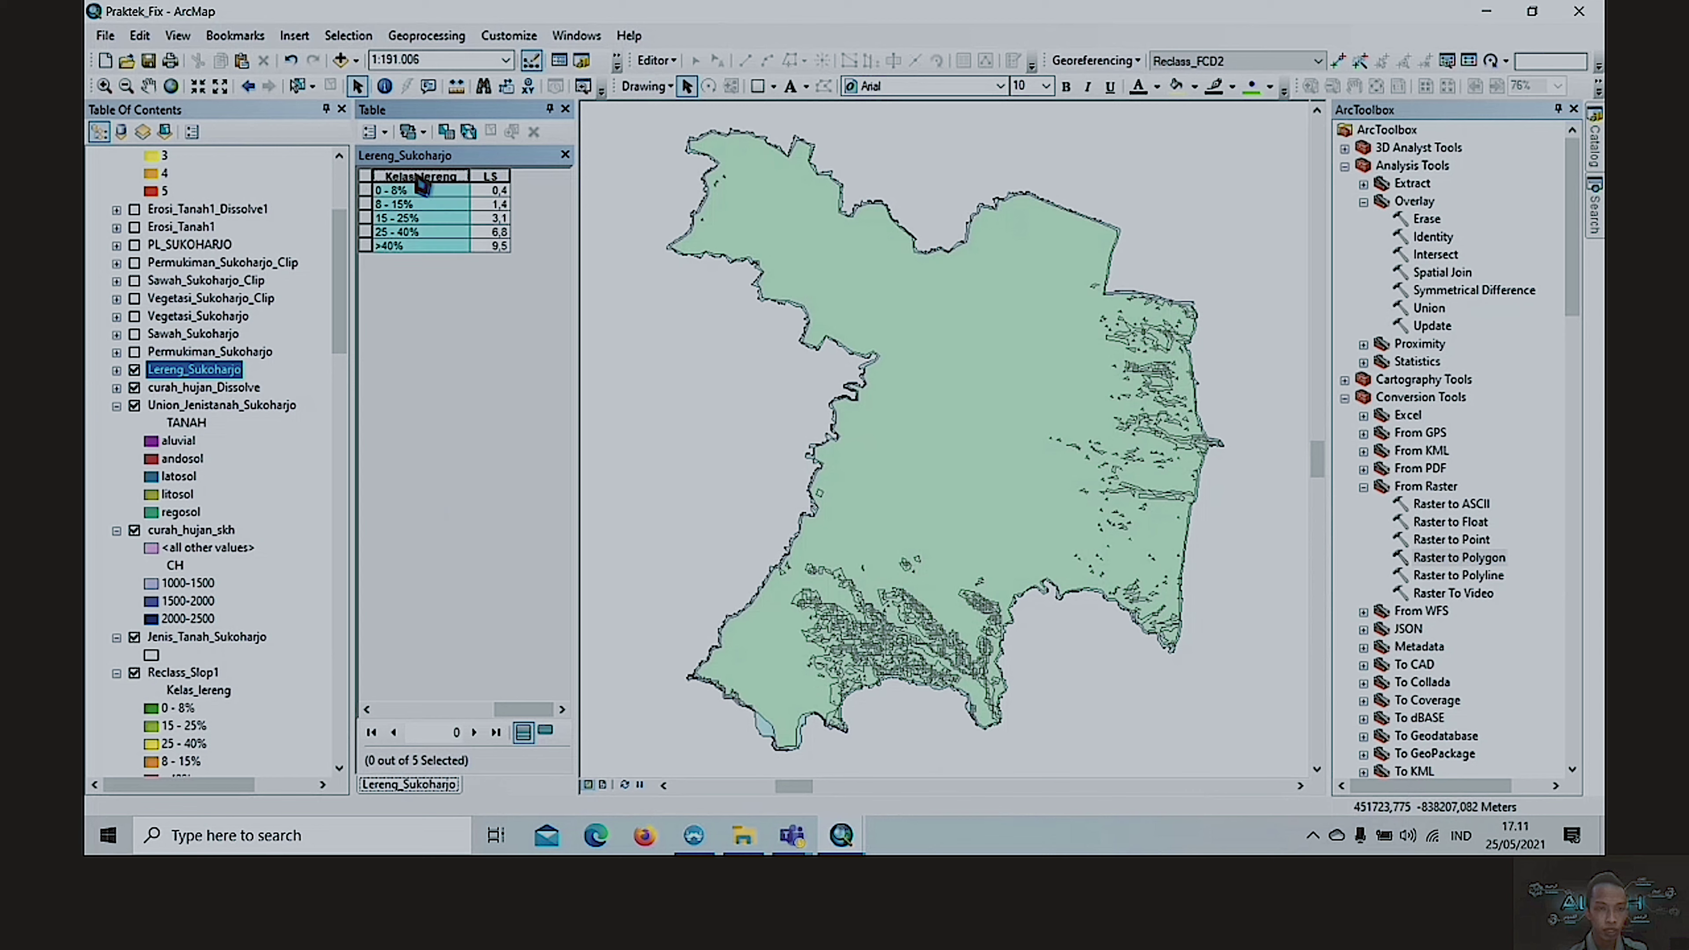
click(371, 135)
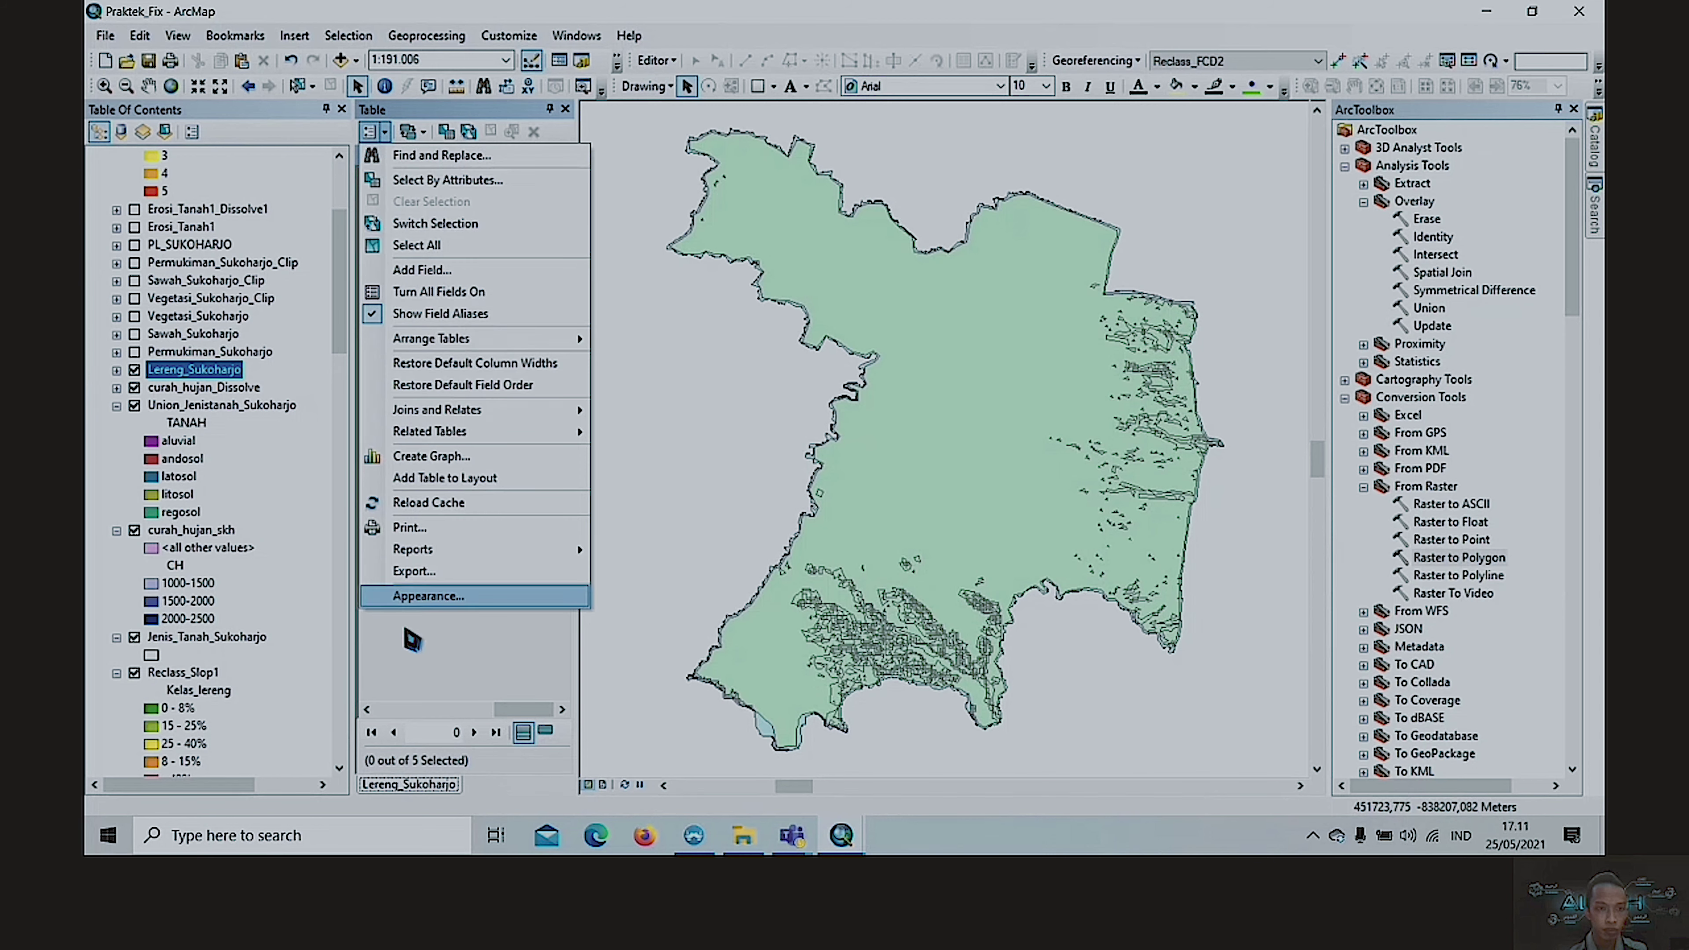
click(406, 651)
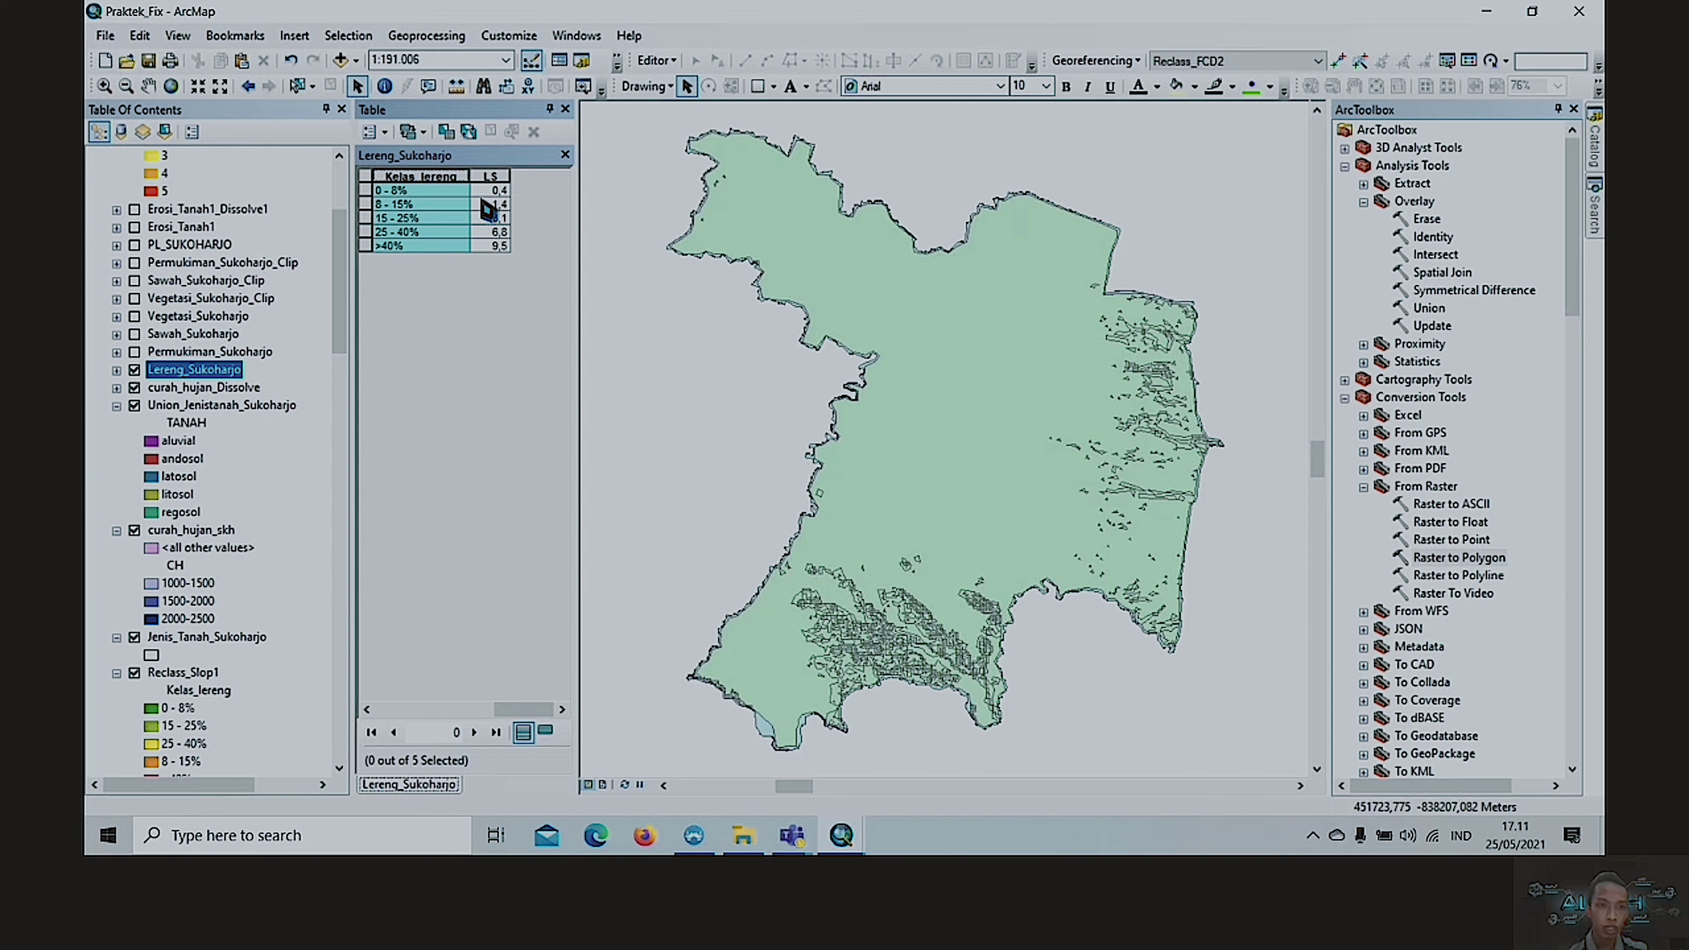
click(371, 134)
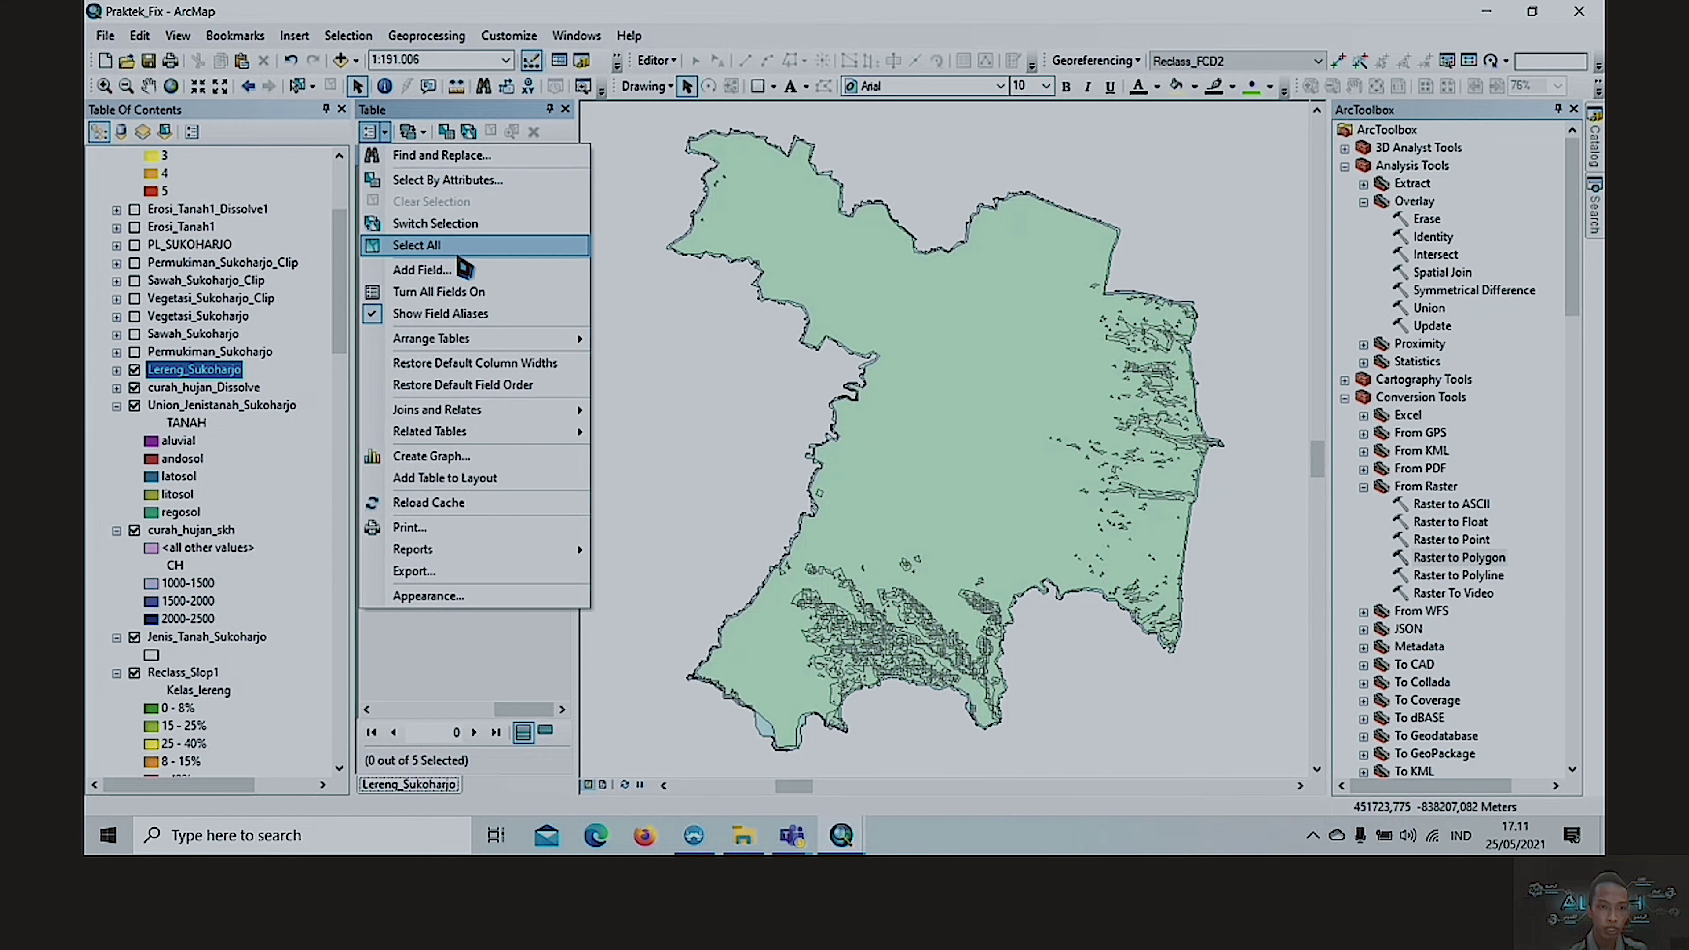
click(467, 271)
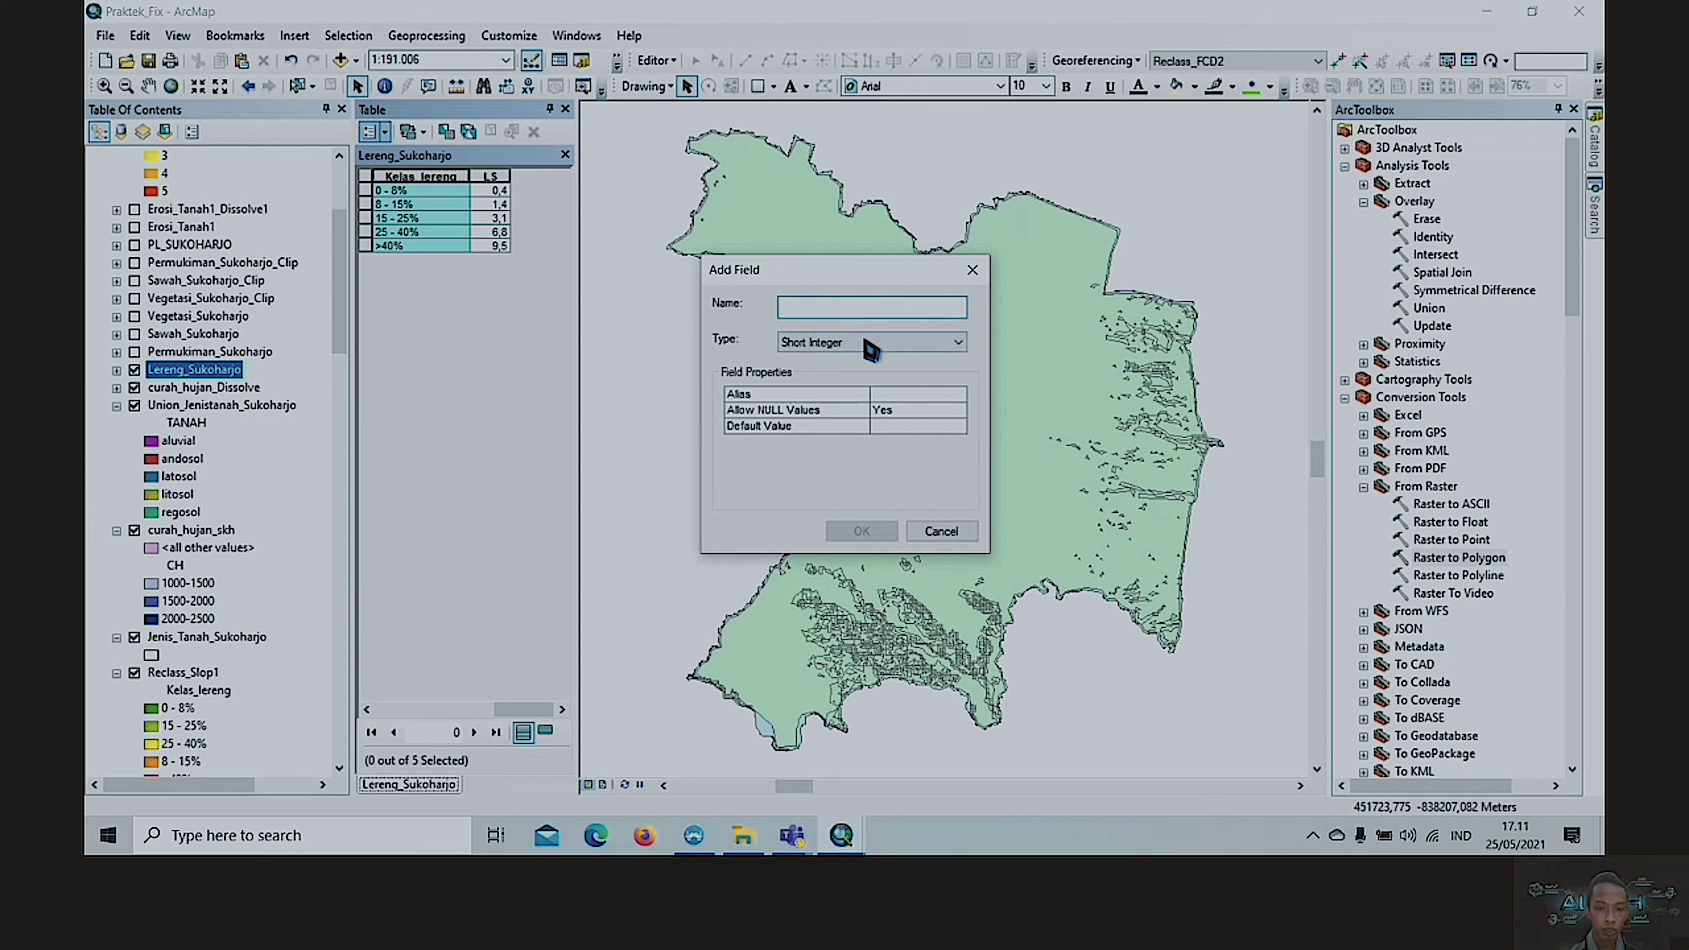
click(938, 531)
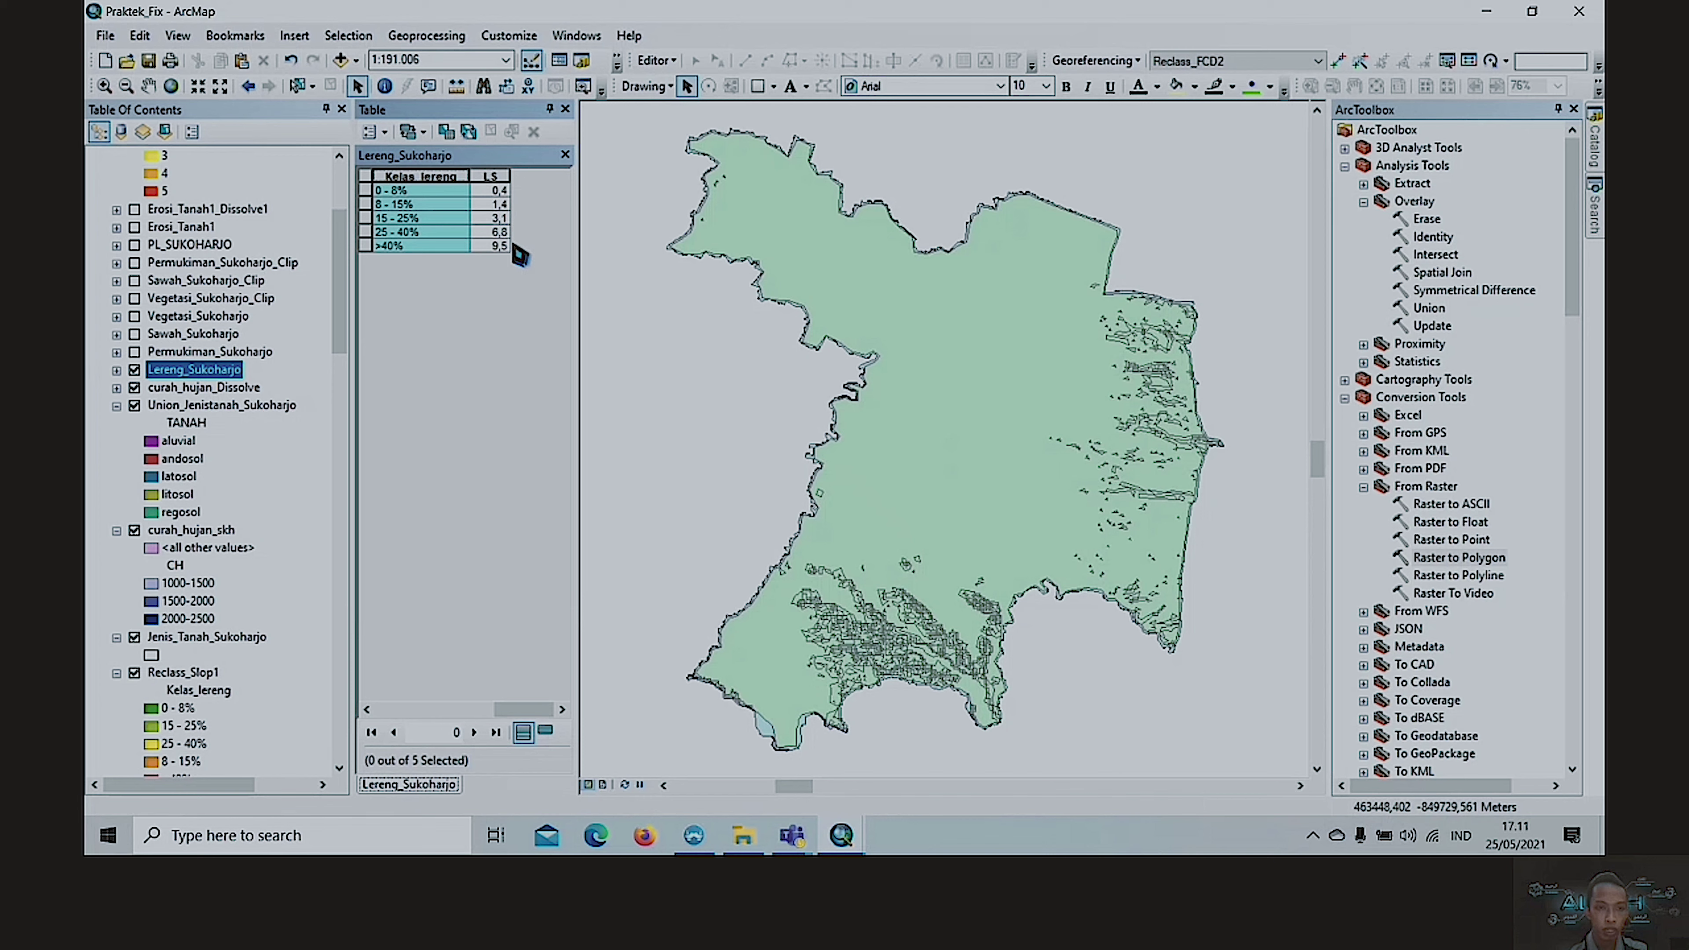
click(374, 134)
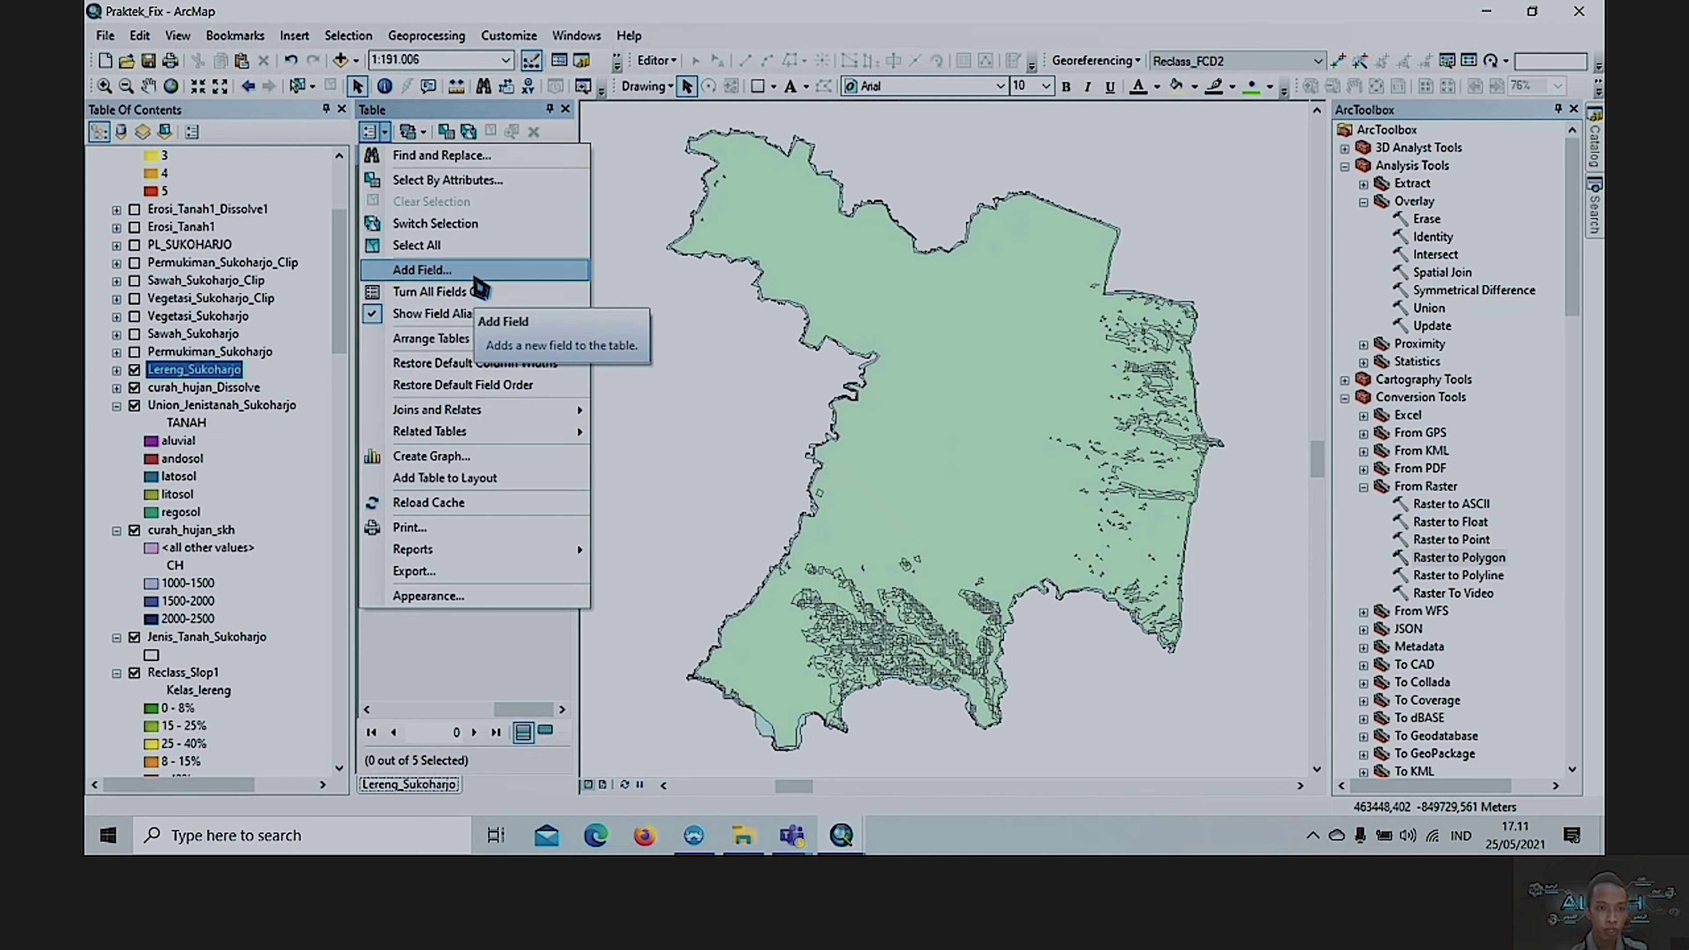
click(528, 669)
- Try a field calculation on the LS field of Lereng_Sukoharjo with the expression [LS] /10
click(509, 181)
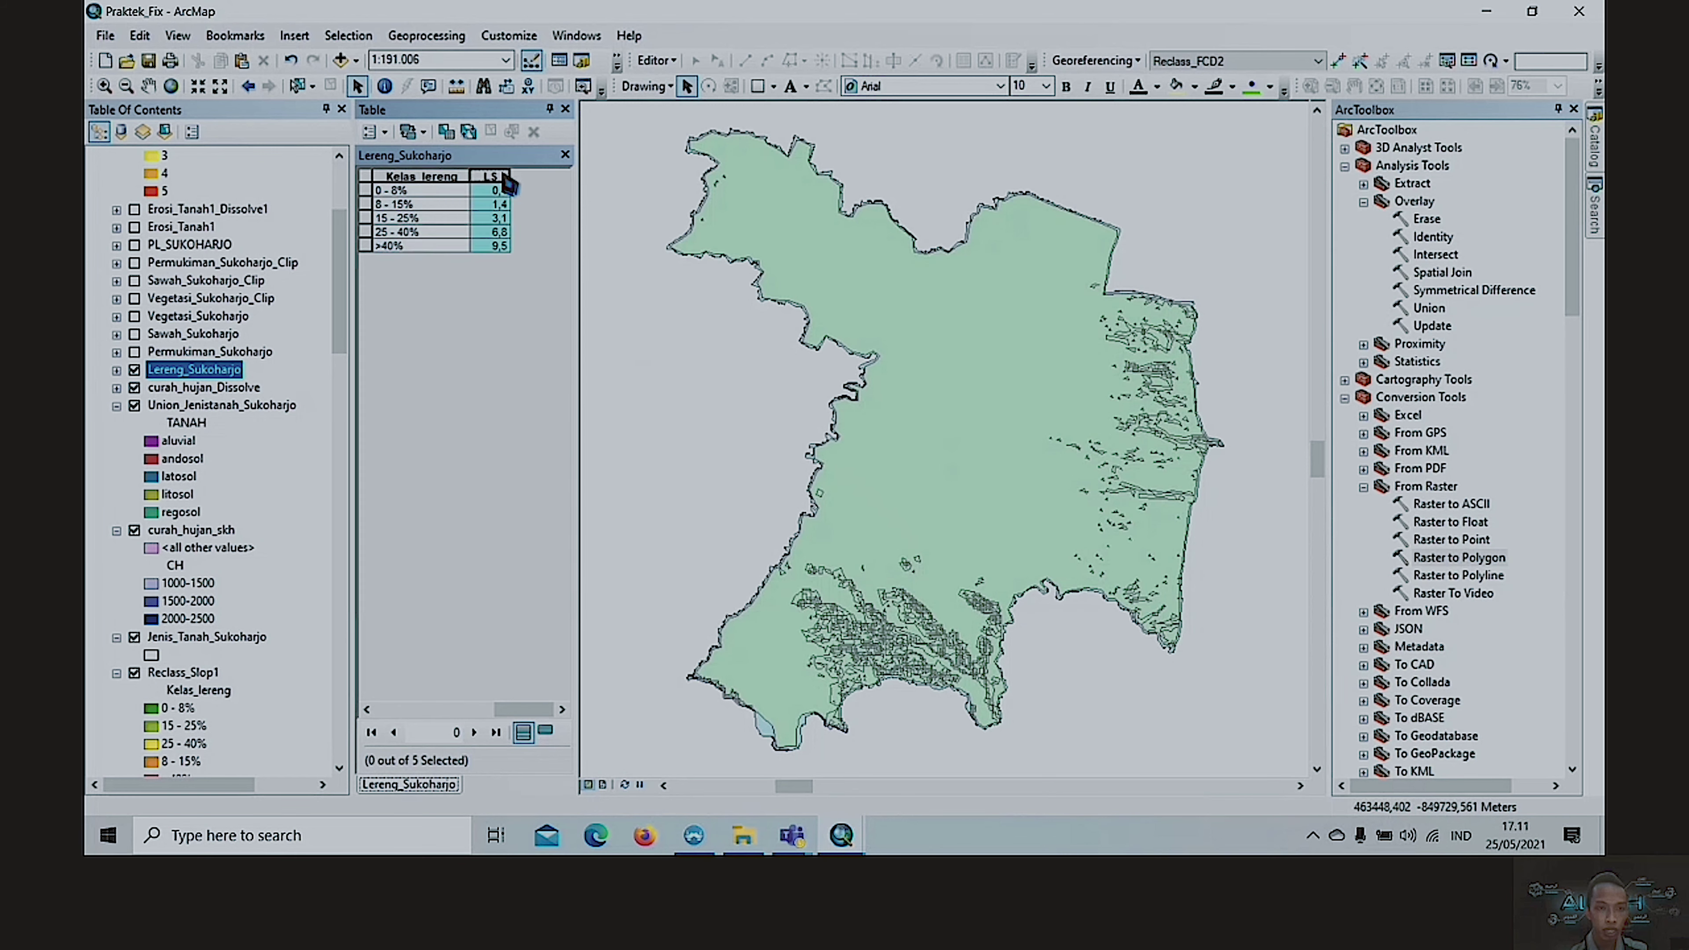
right_click(509, 183)
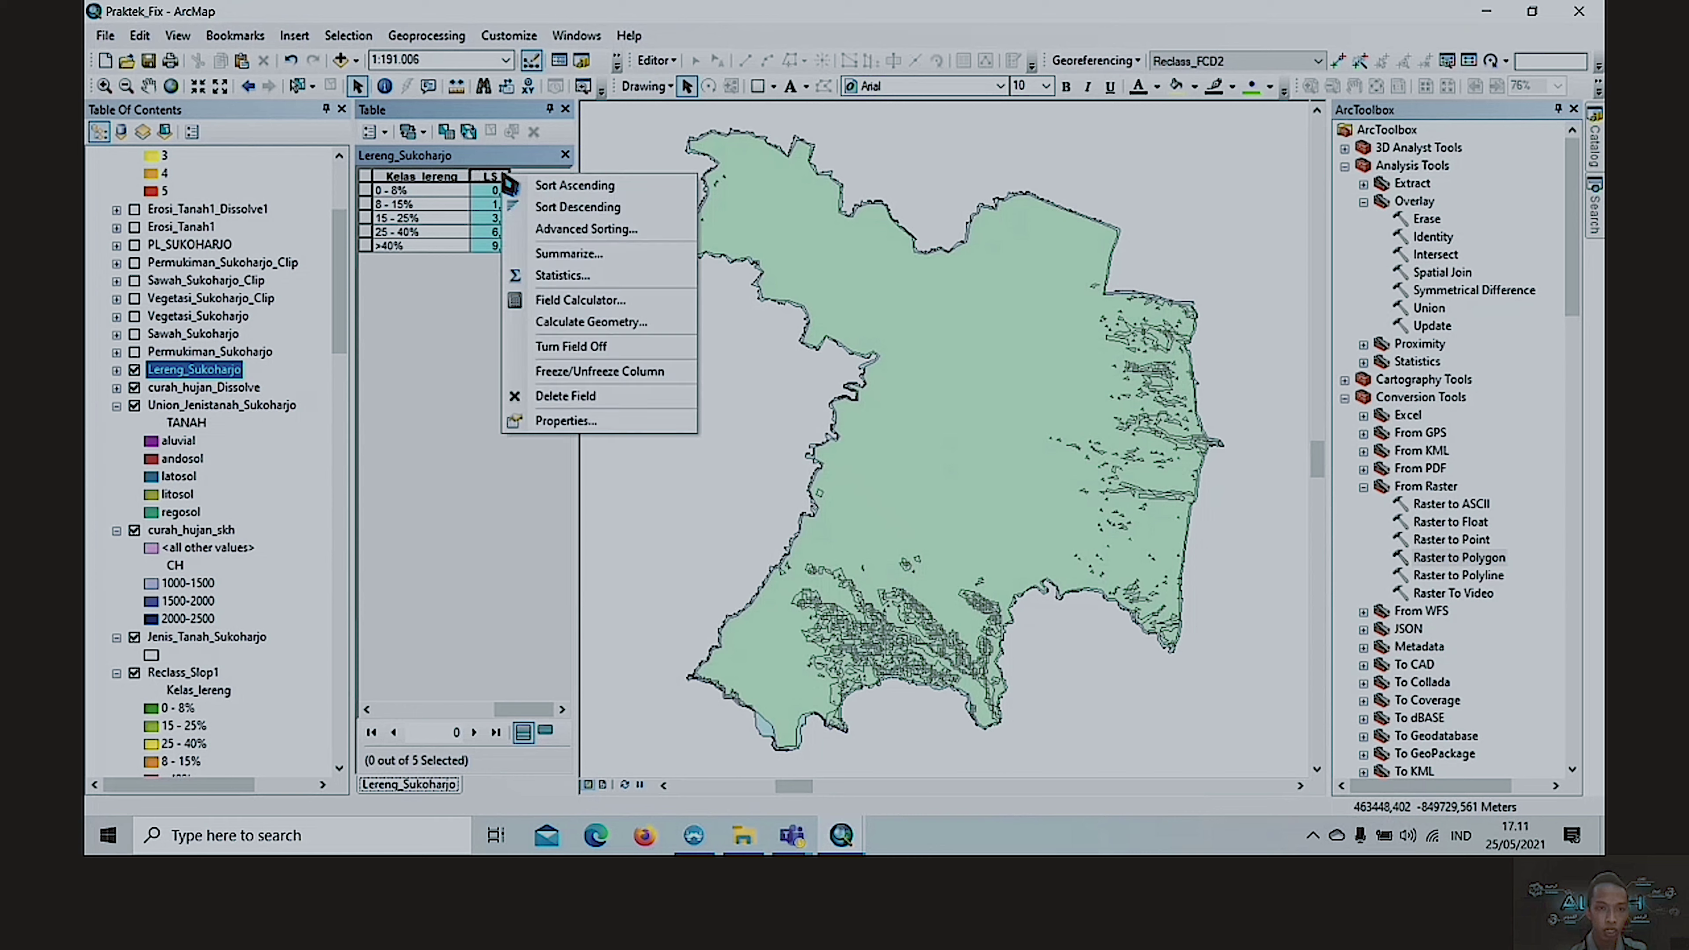
click(565, 305)
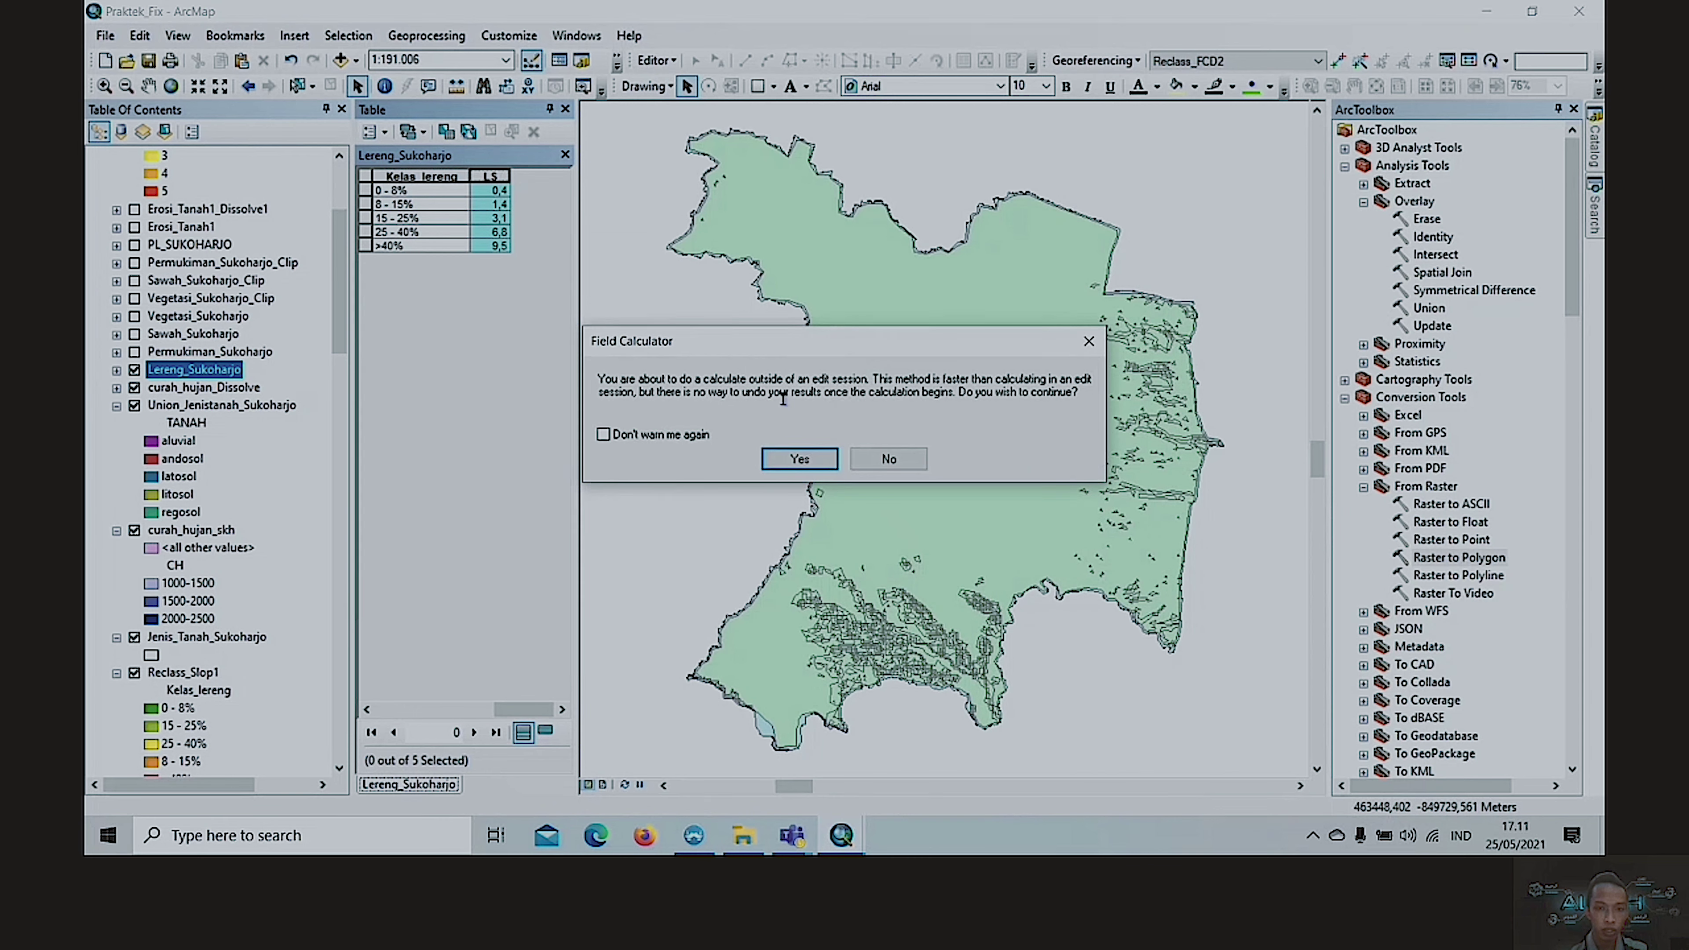
click(800, 459)
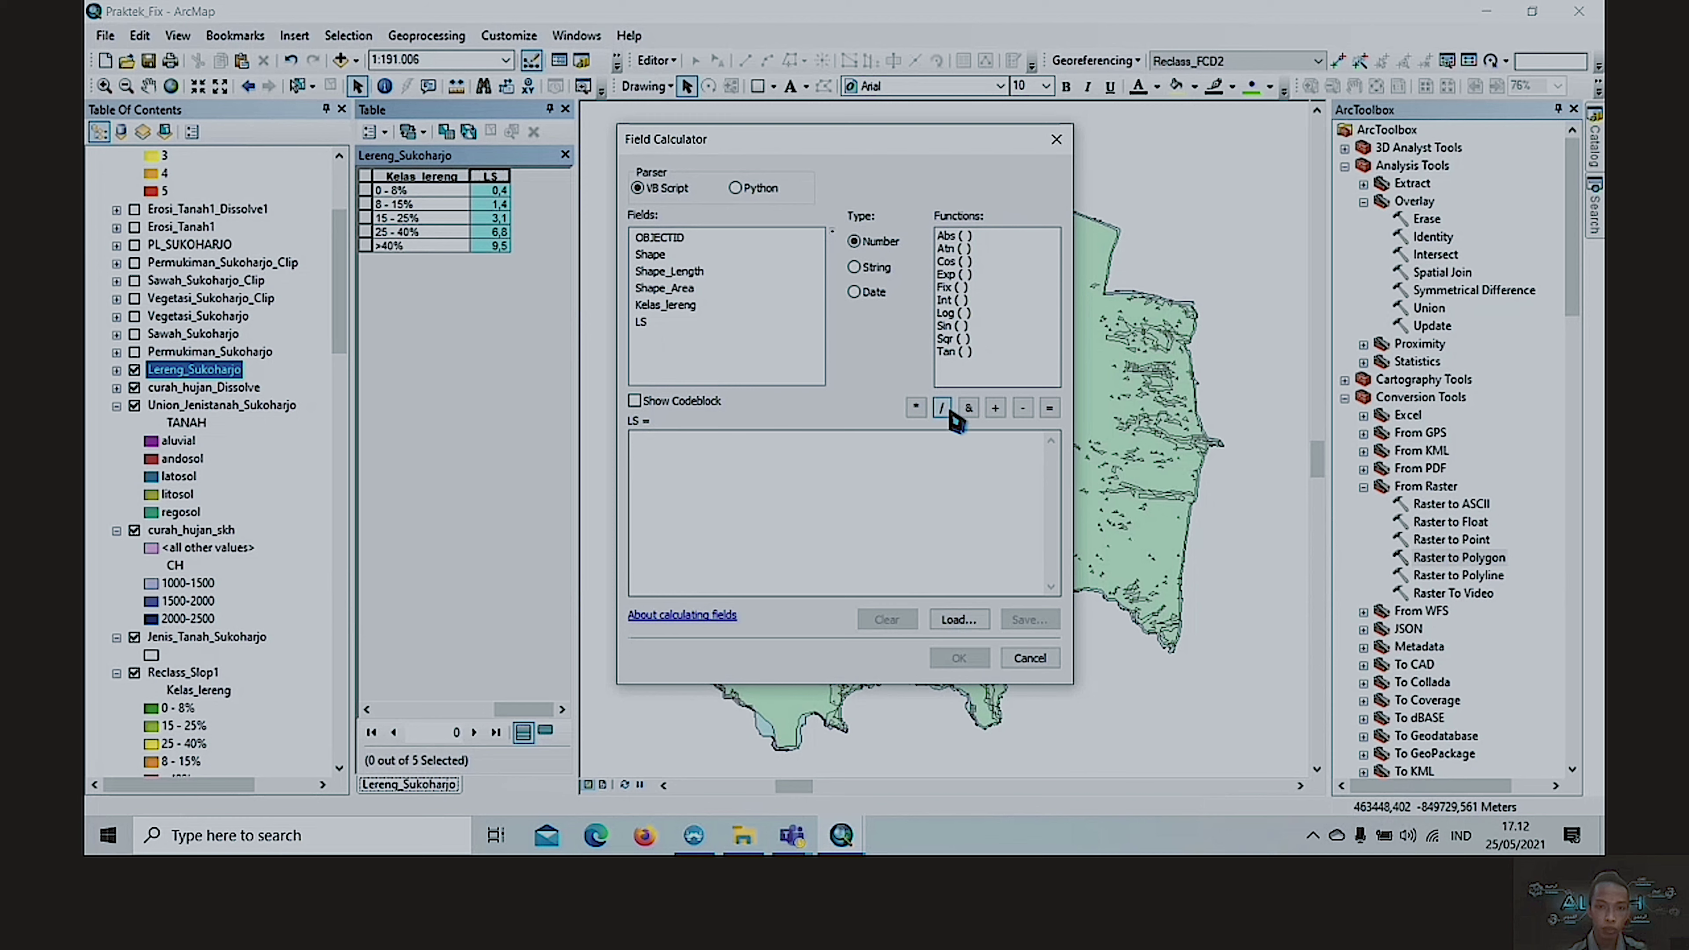
double_click(643, 323)
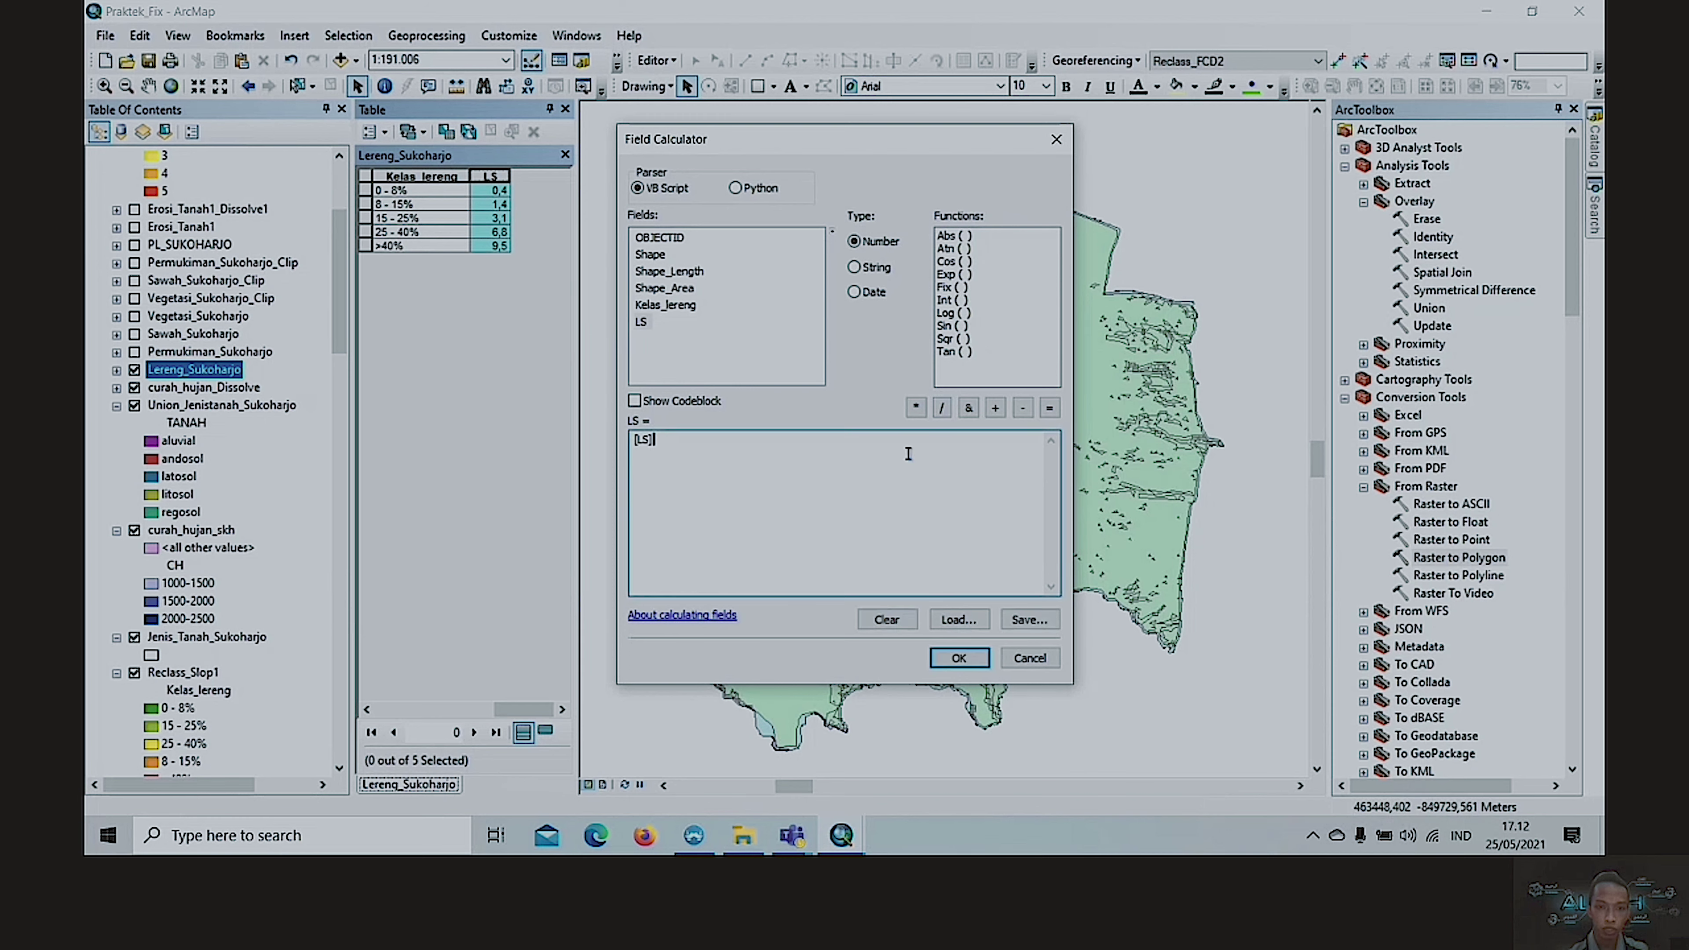
click(942, 408)
text(10)
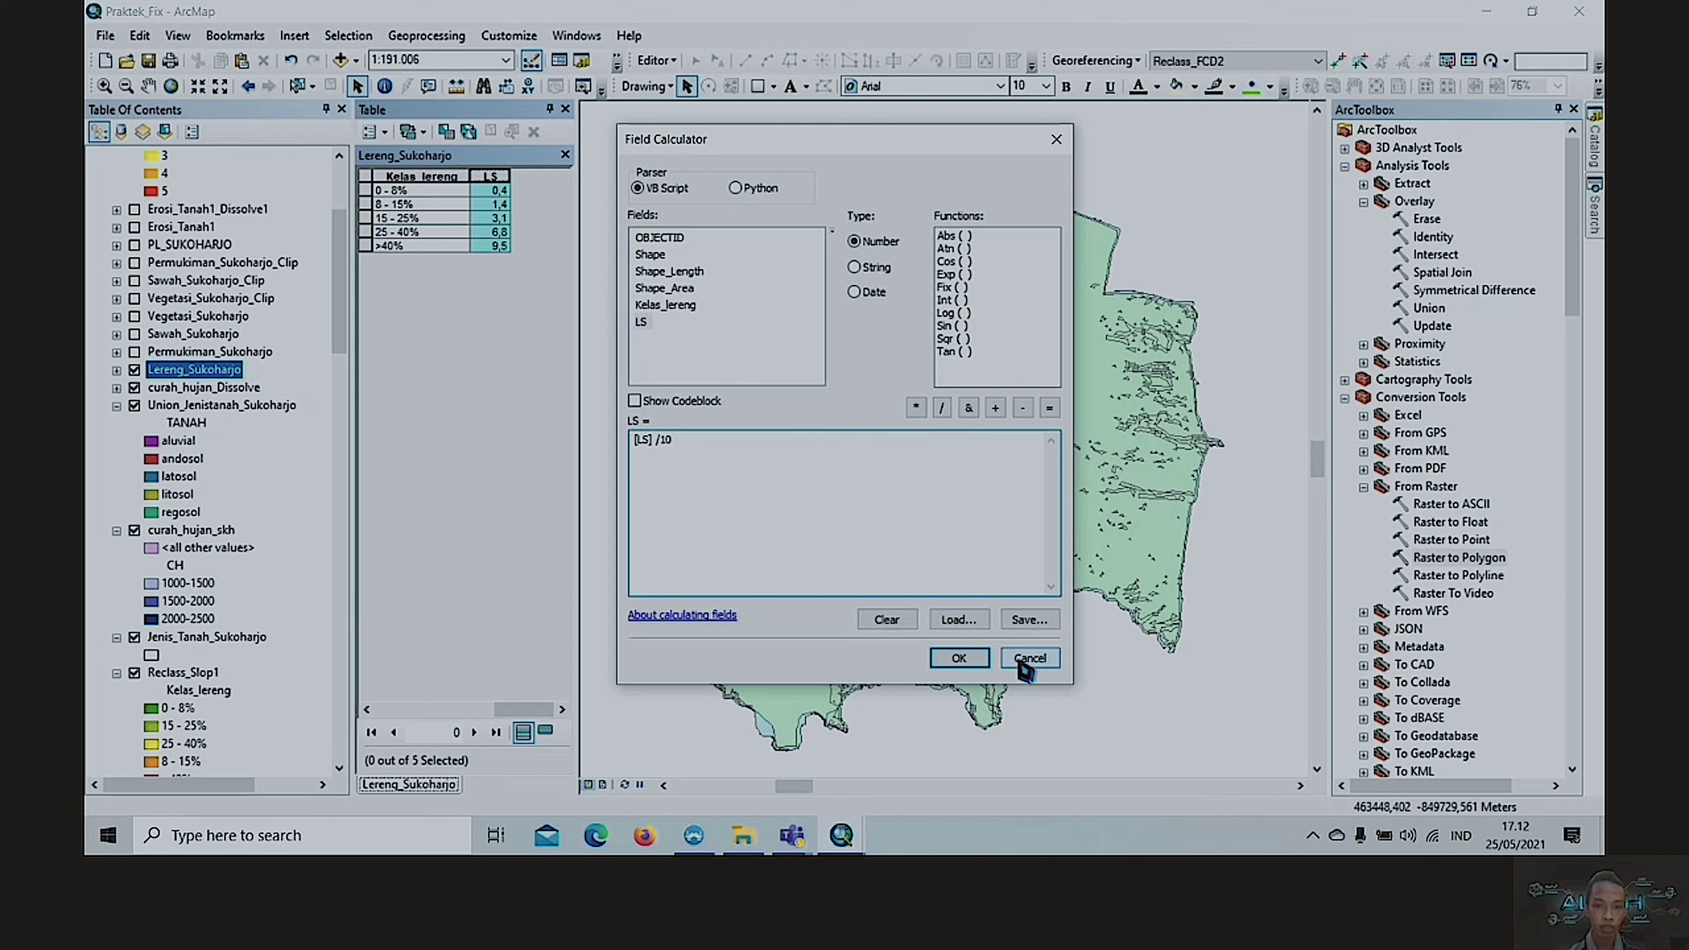
click(959, 658)
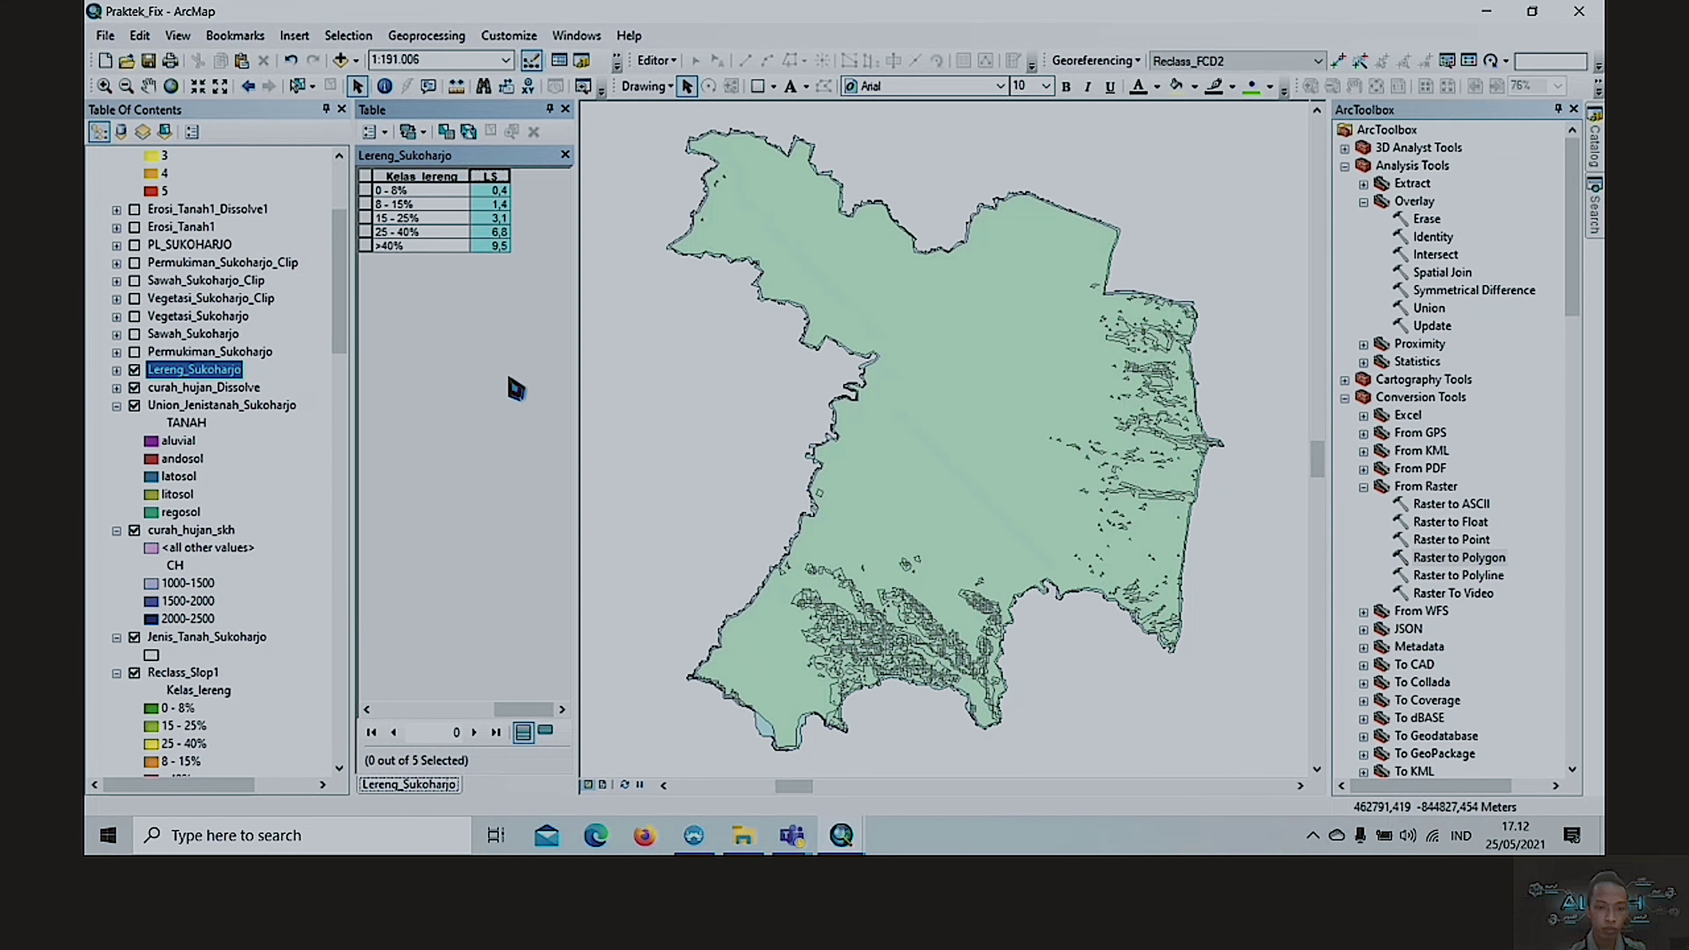
- Close the Lereng_Sukoharjo table and open the attribute table of Union_Jenistanah_Sukoharjo
click(565, 109)
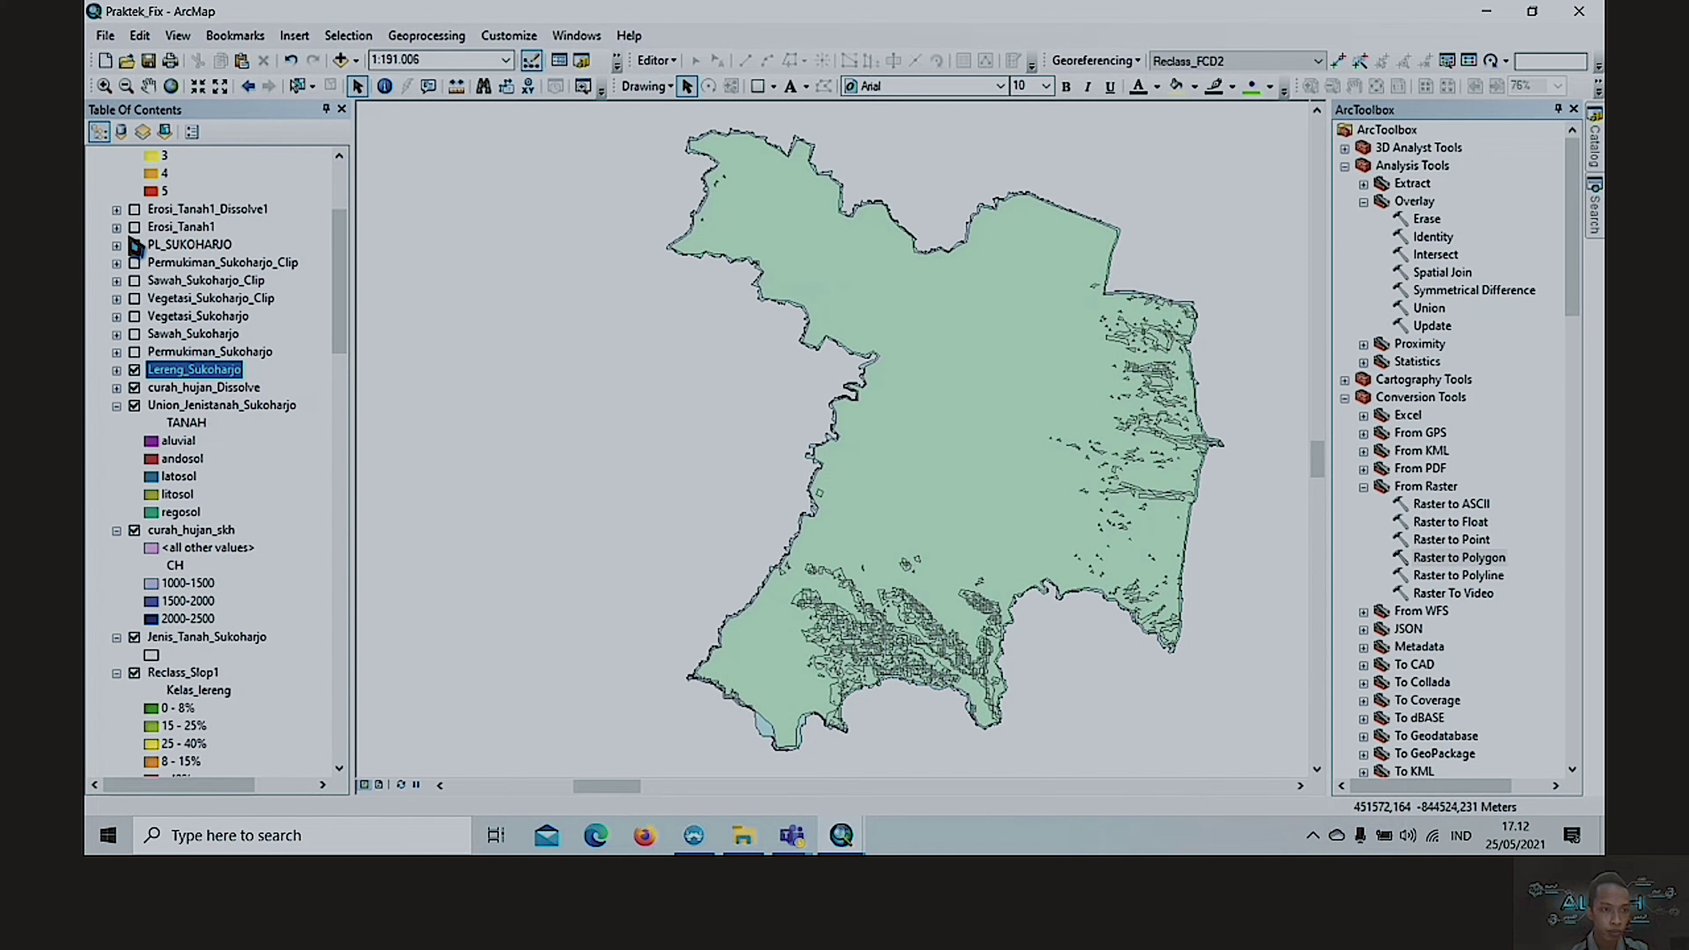
click(201, 640)
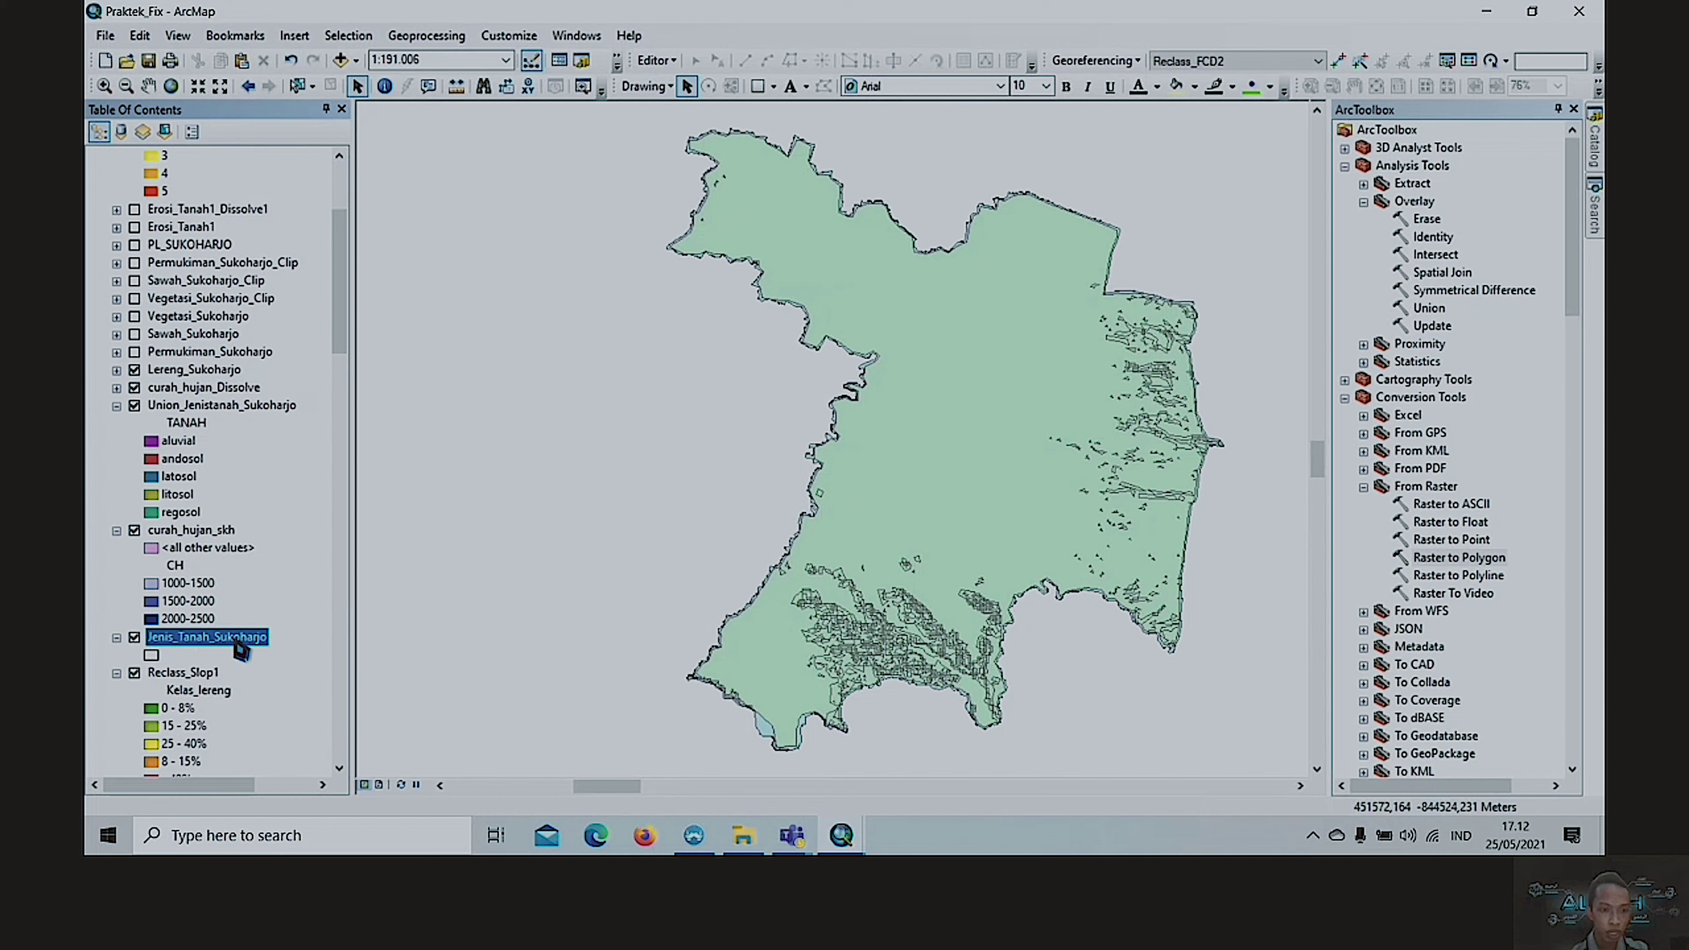
click(201, 406)
right_click(203, 407)
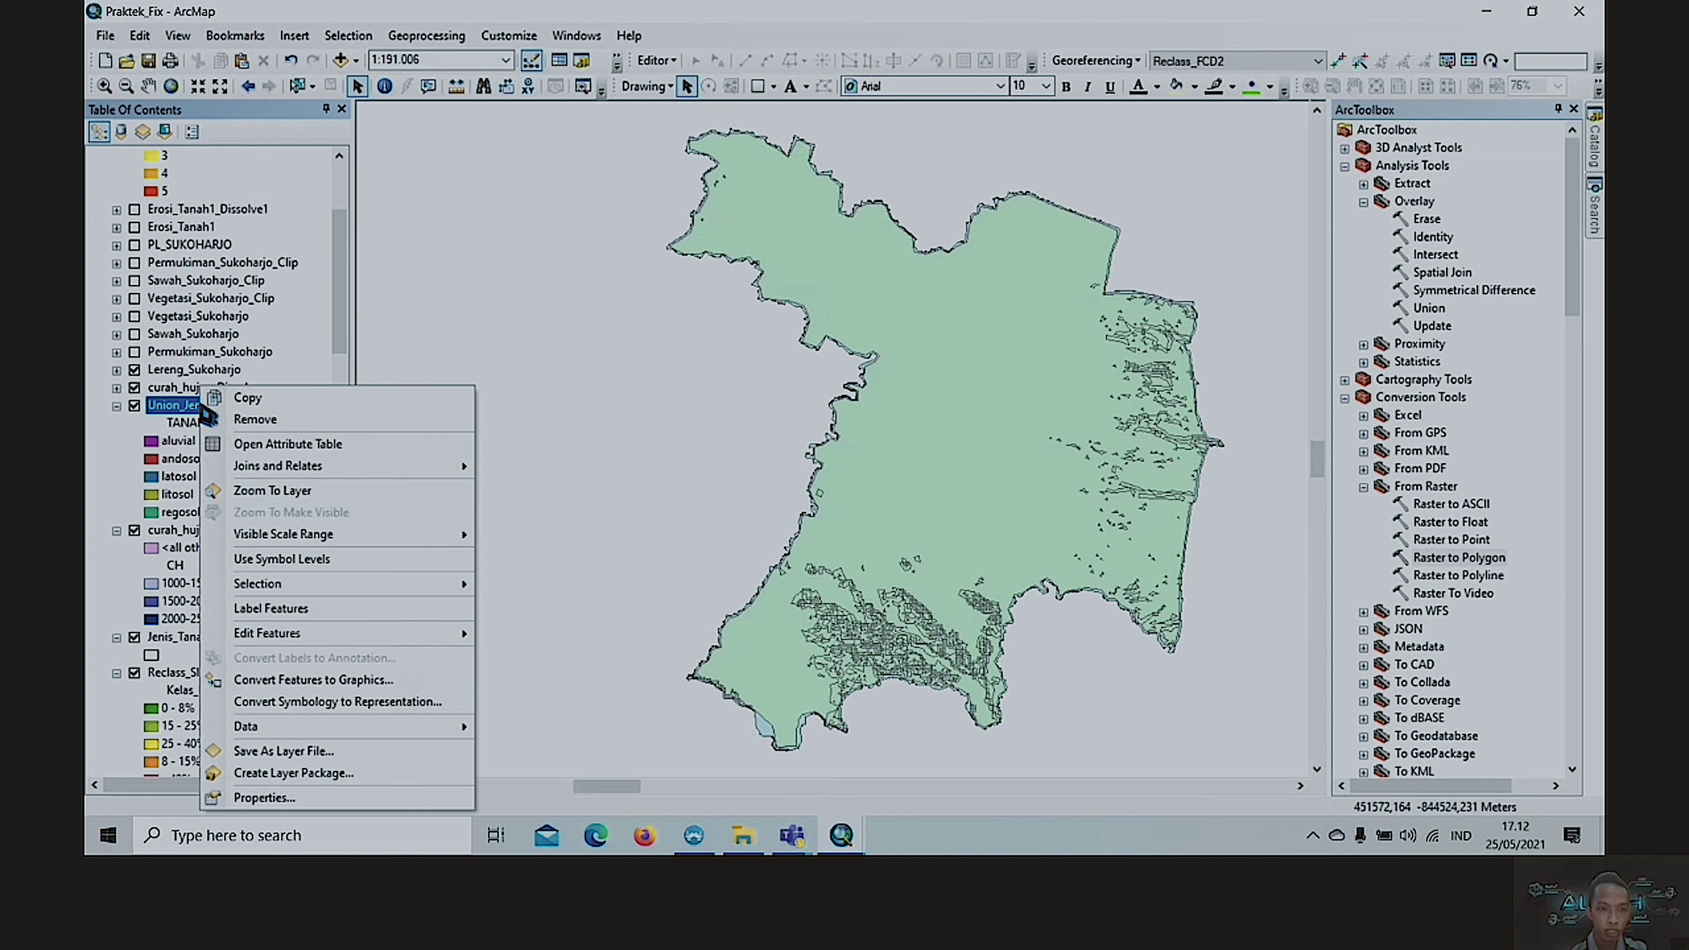
click(238, 449)
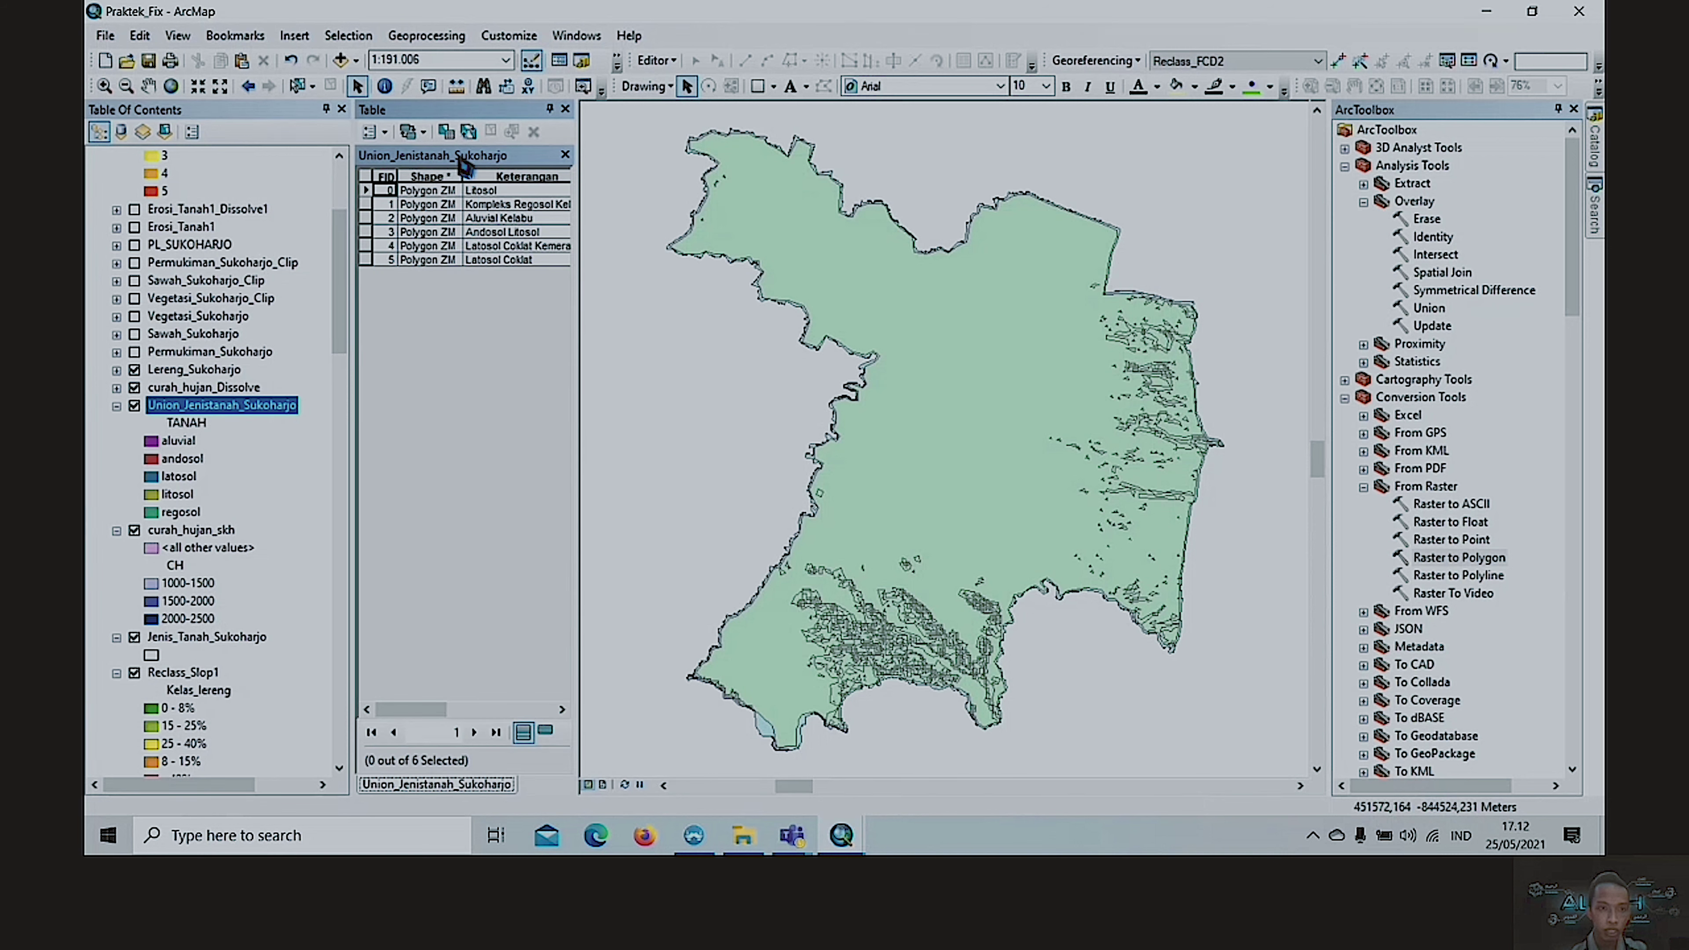
- Start an edit session on the Union_Jenistanah_Sukoharjo layer
right_click(244, 413)
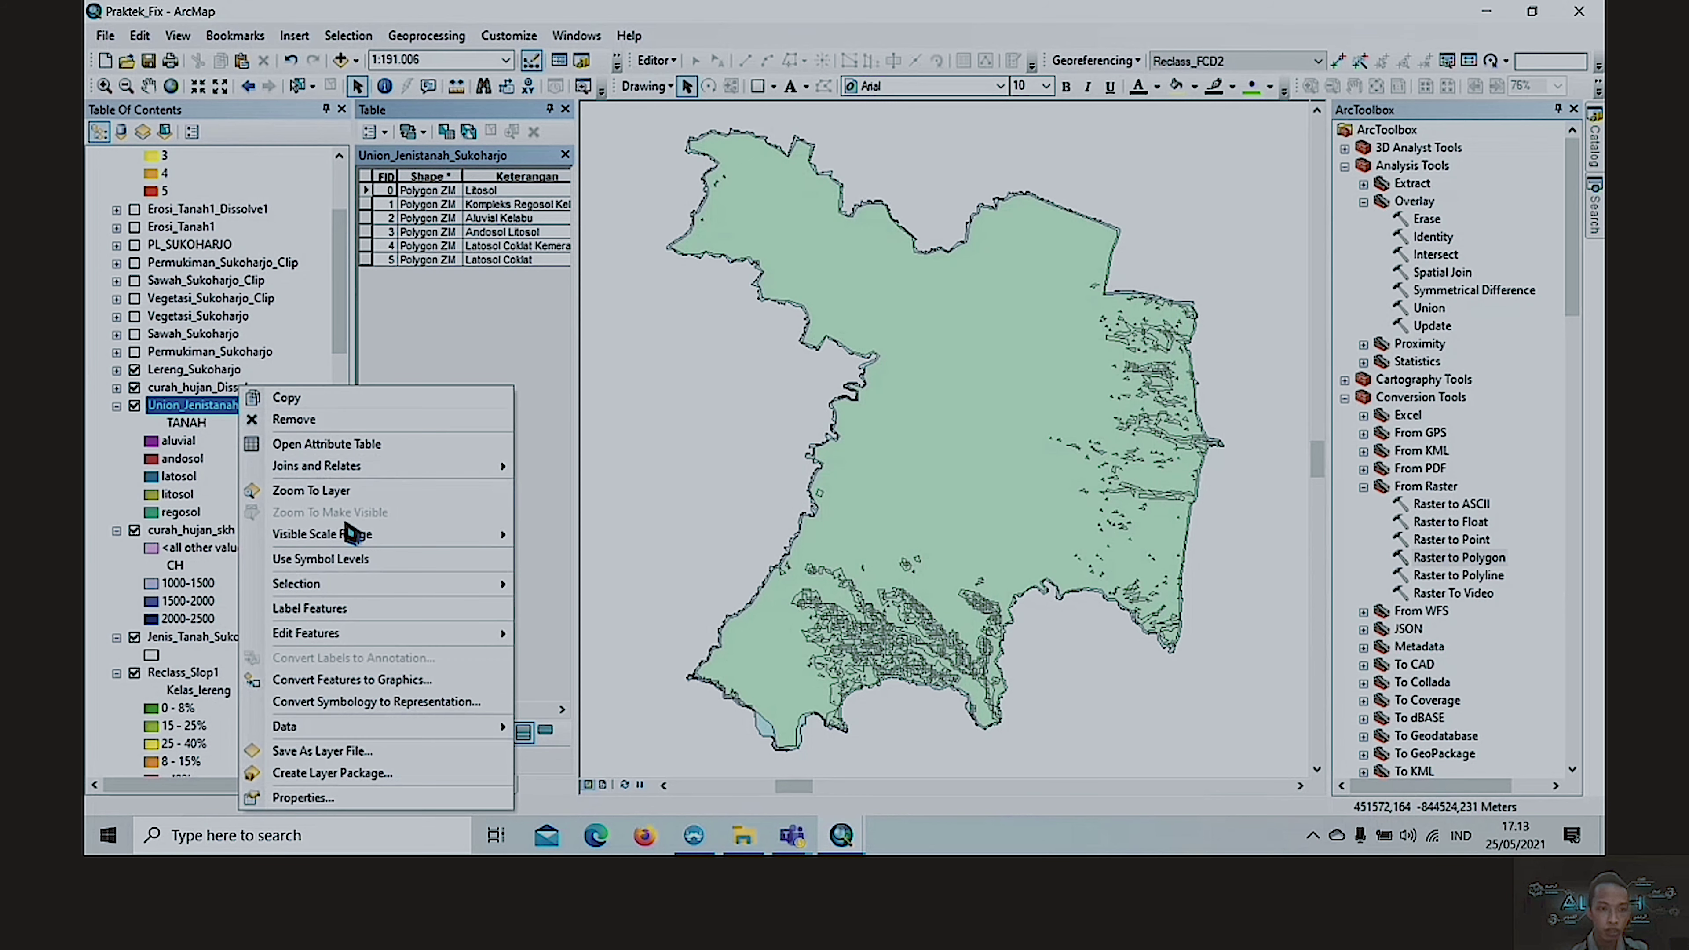
mouse_move(443, 636)
click(572, 634)
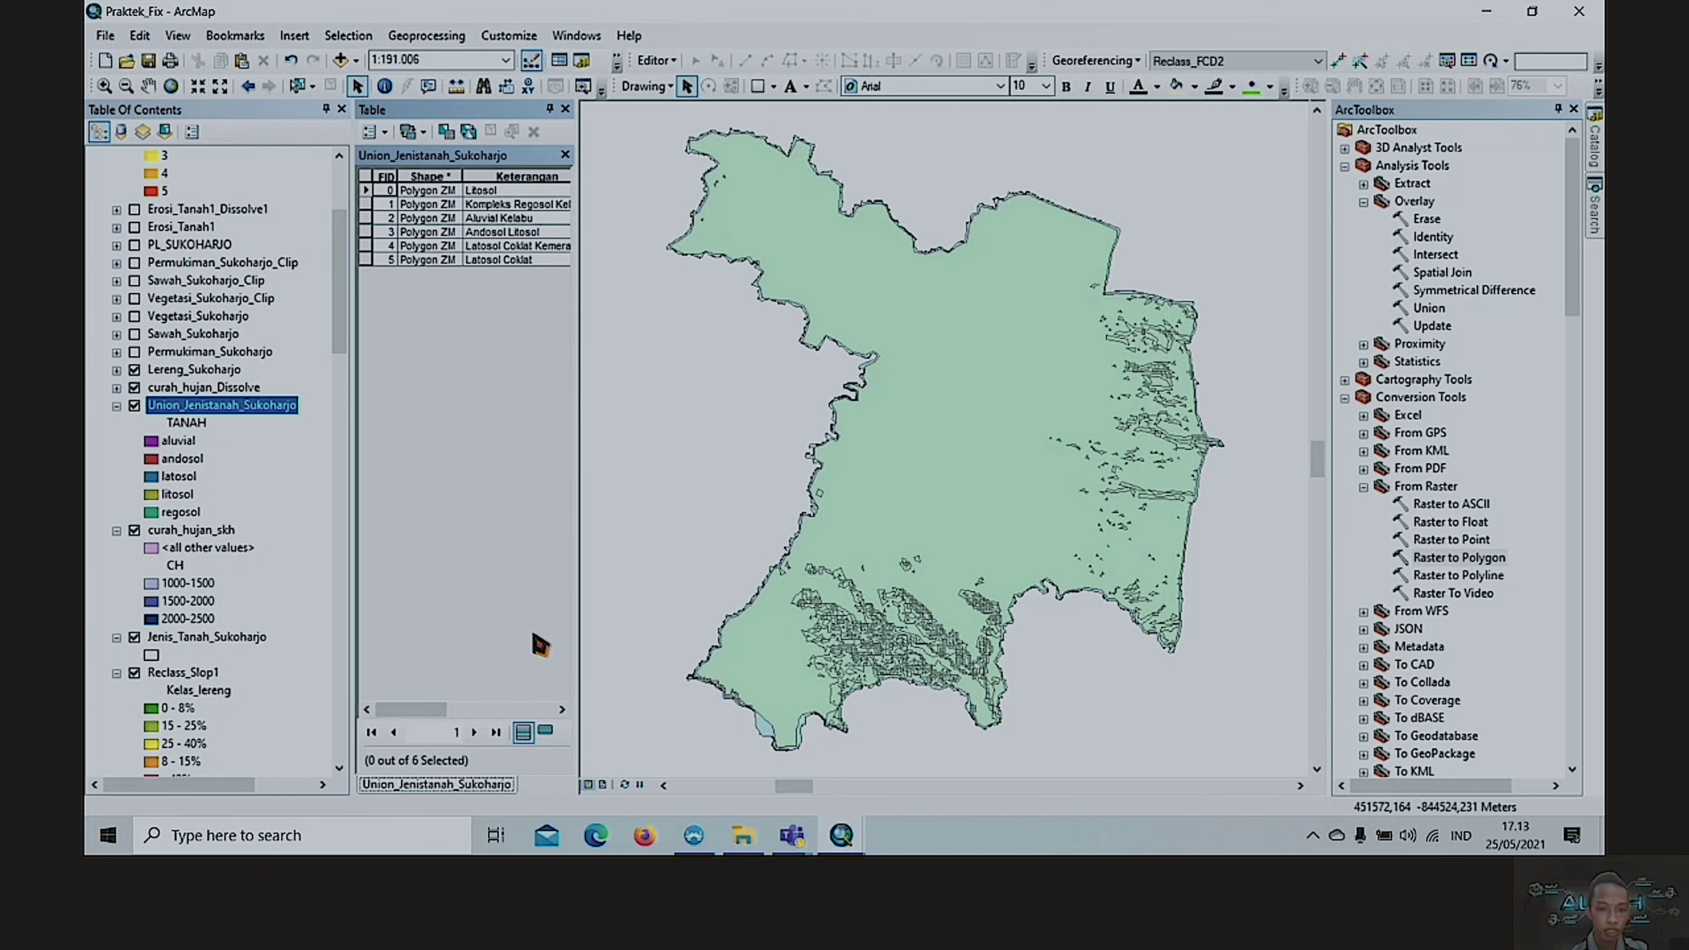
click(971, 622)
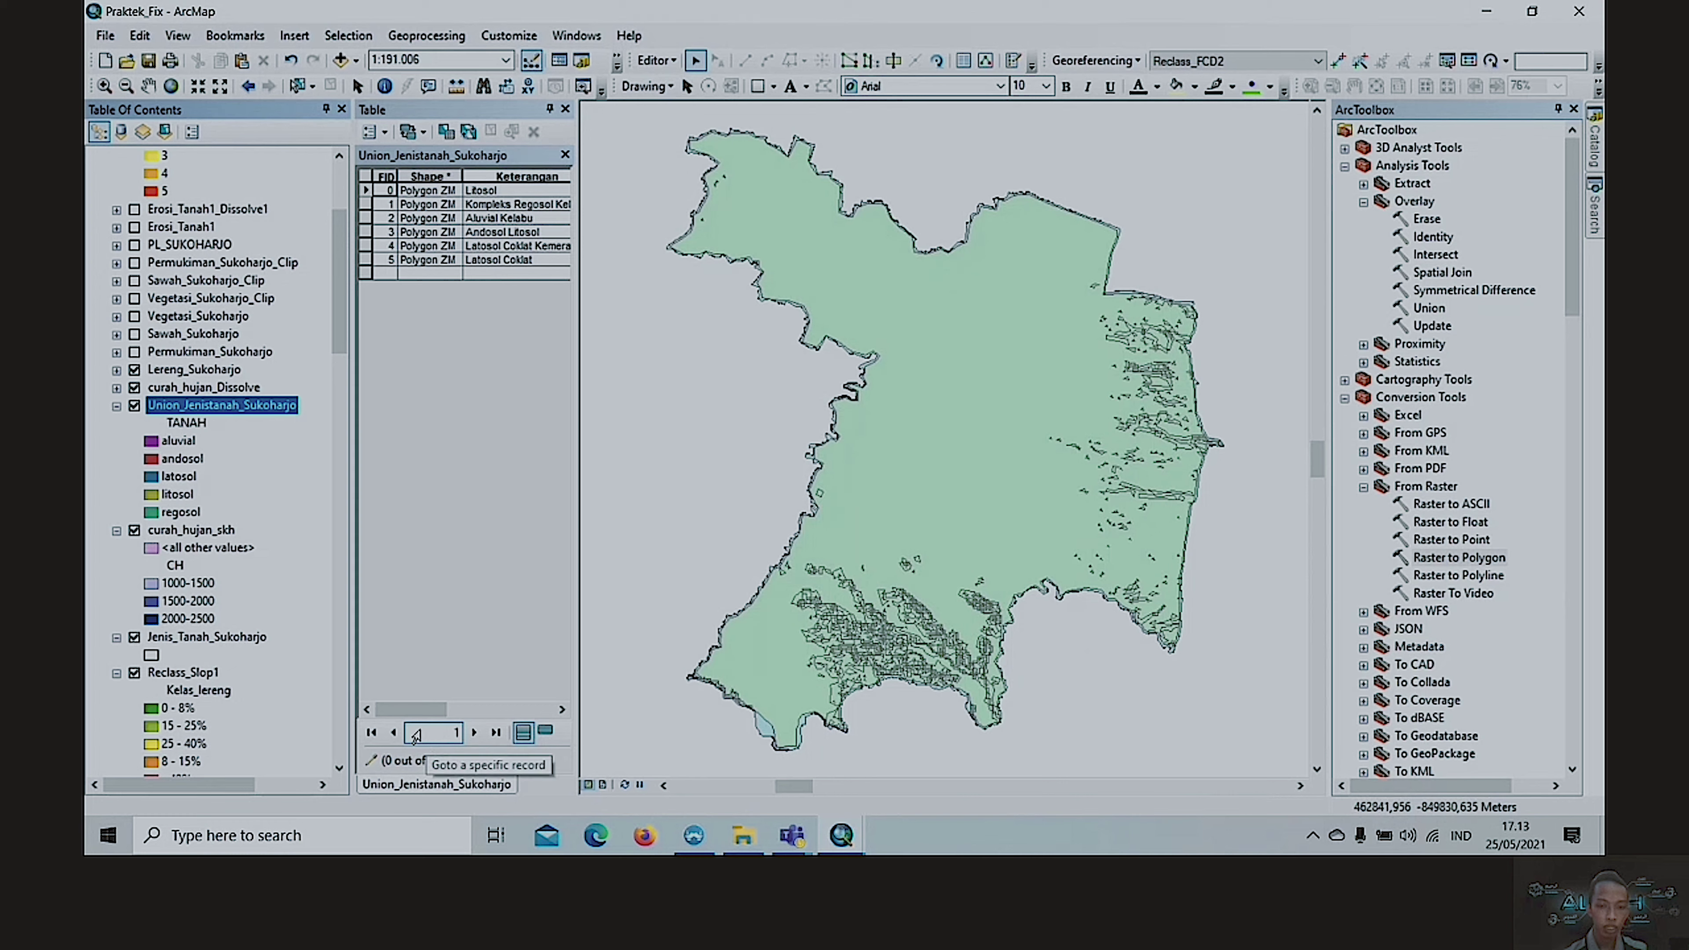
- Examine the Keterangan and Tekstur fields in the Union_Jenistanah_Sukoharjo table and highlight the Keterangan column
drag(409, 709, 475, 709)
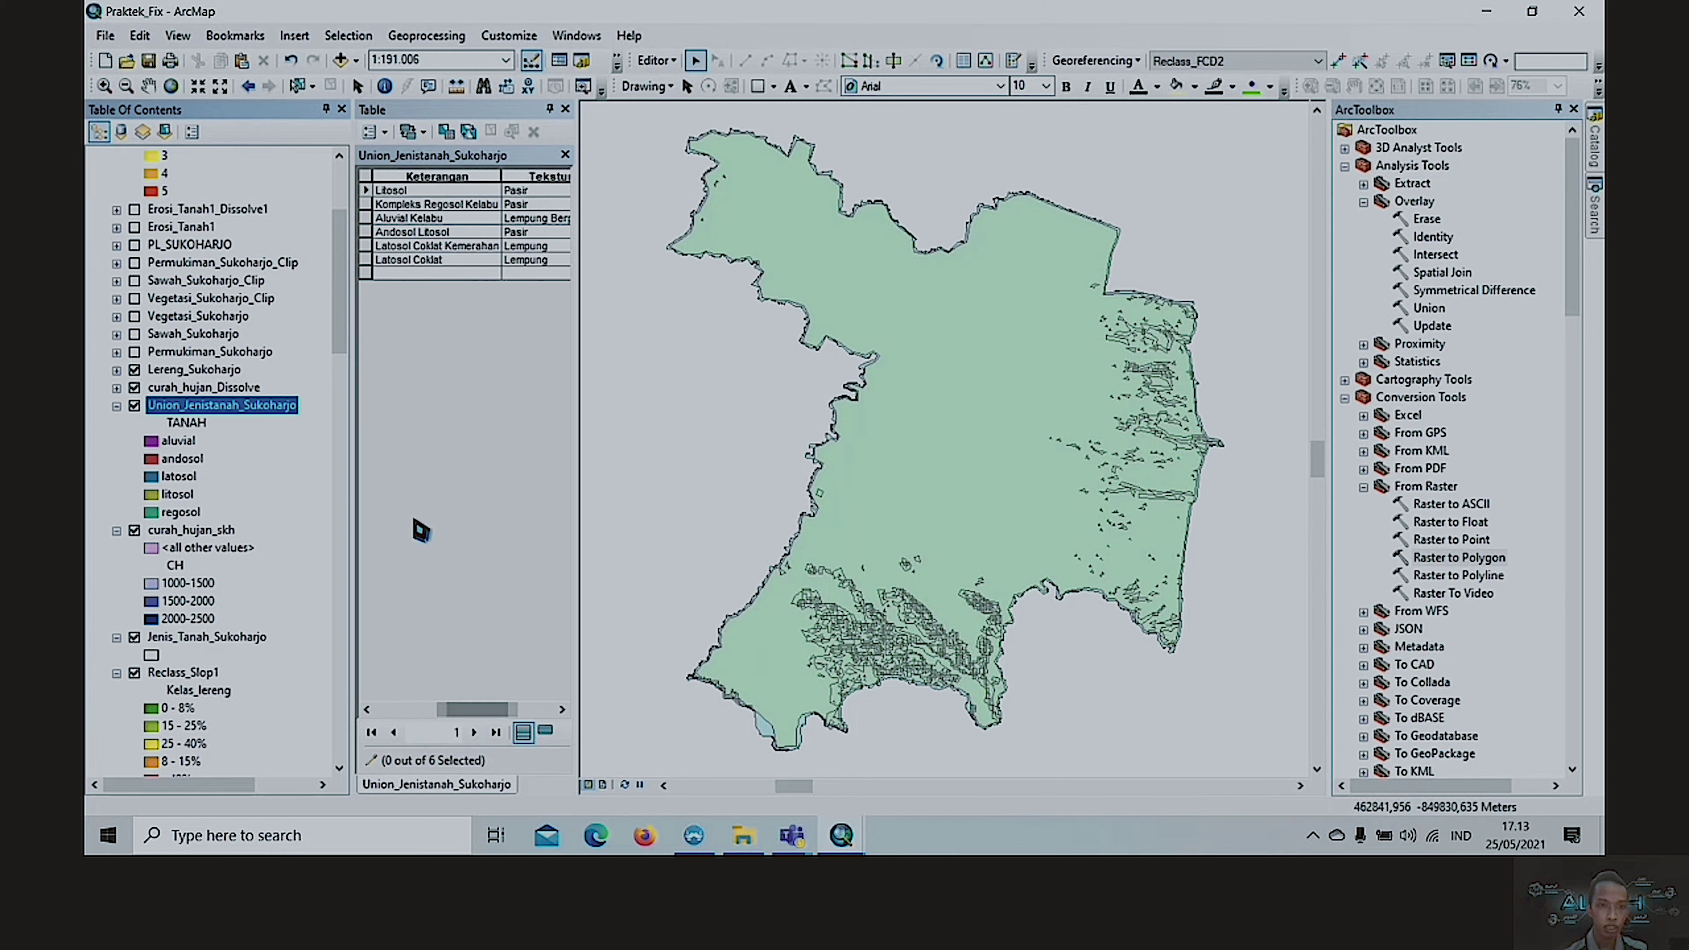
drag(420, 530, 535, 165)
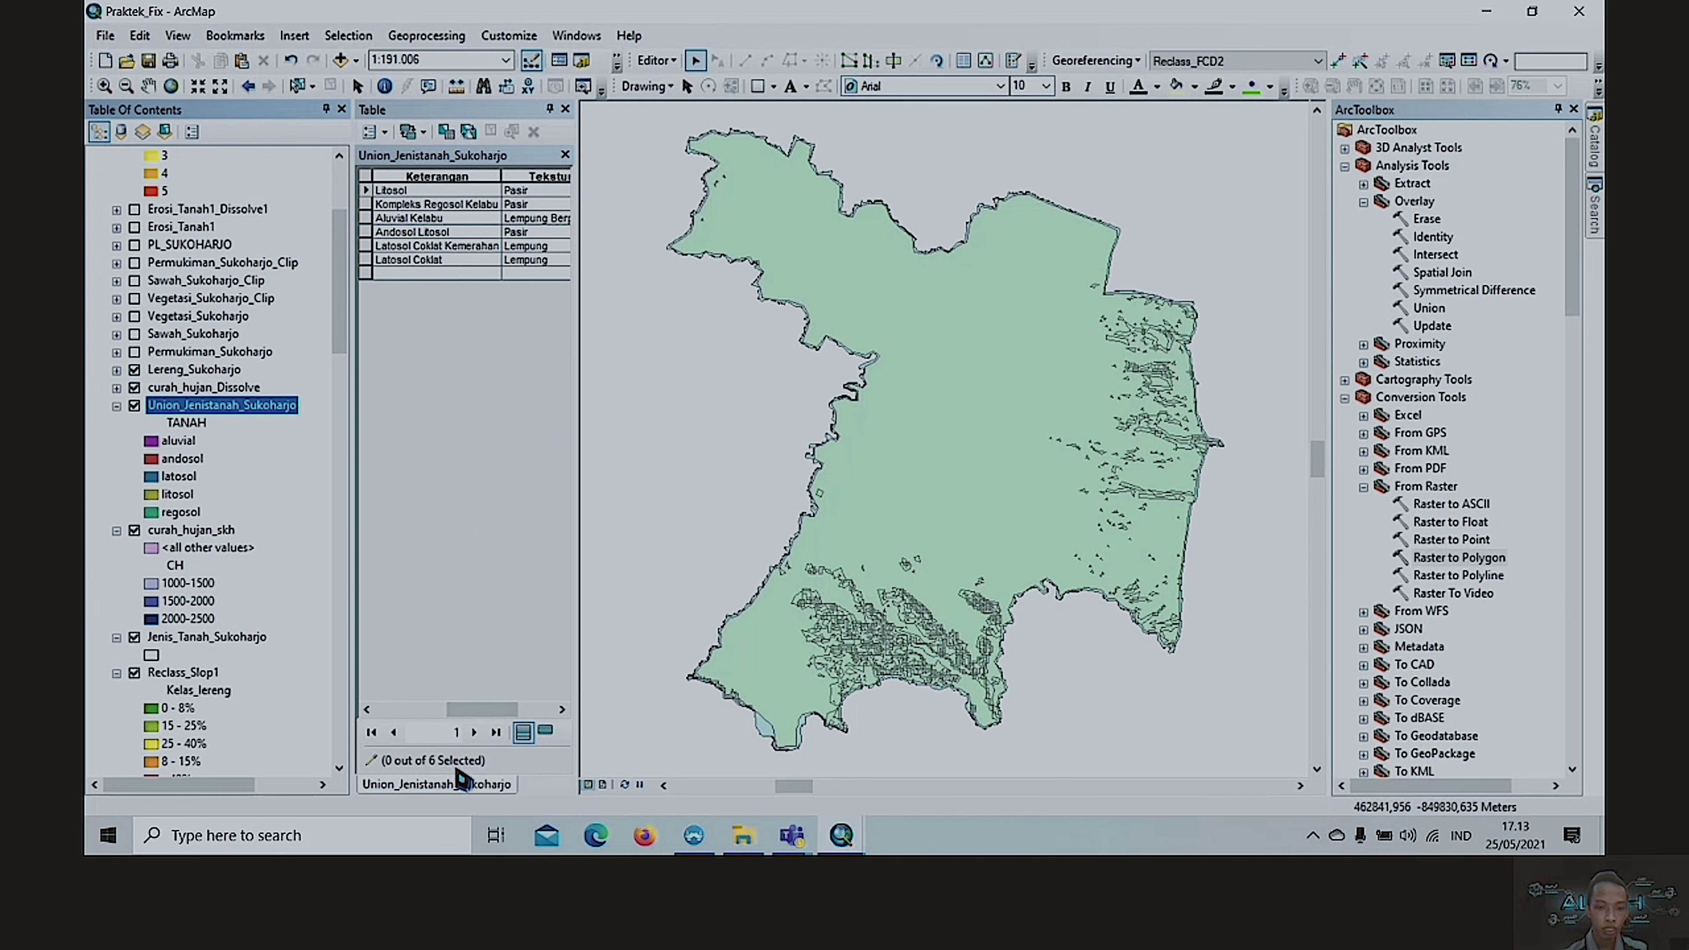
mouse_move(480, 709)
mouse_down()
mouse_move(531, 707)
mouse_move(397, 704)
mouse_move(470, 709)
mouse_up()
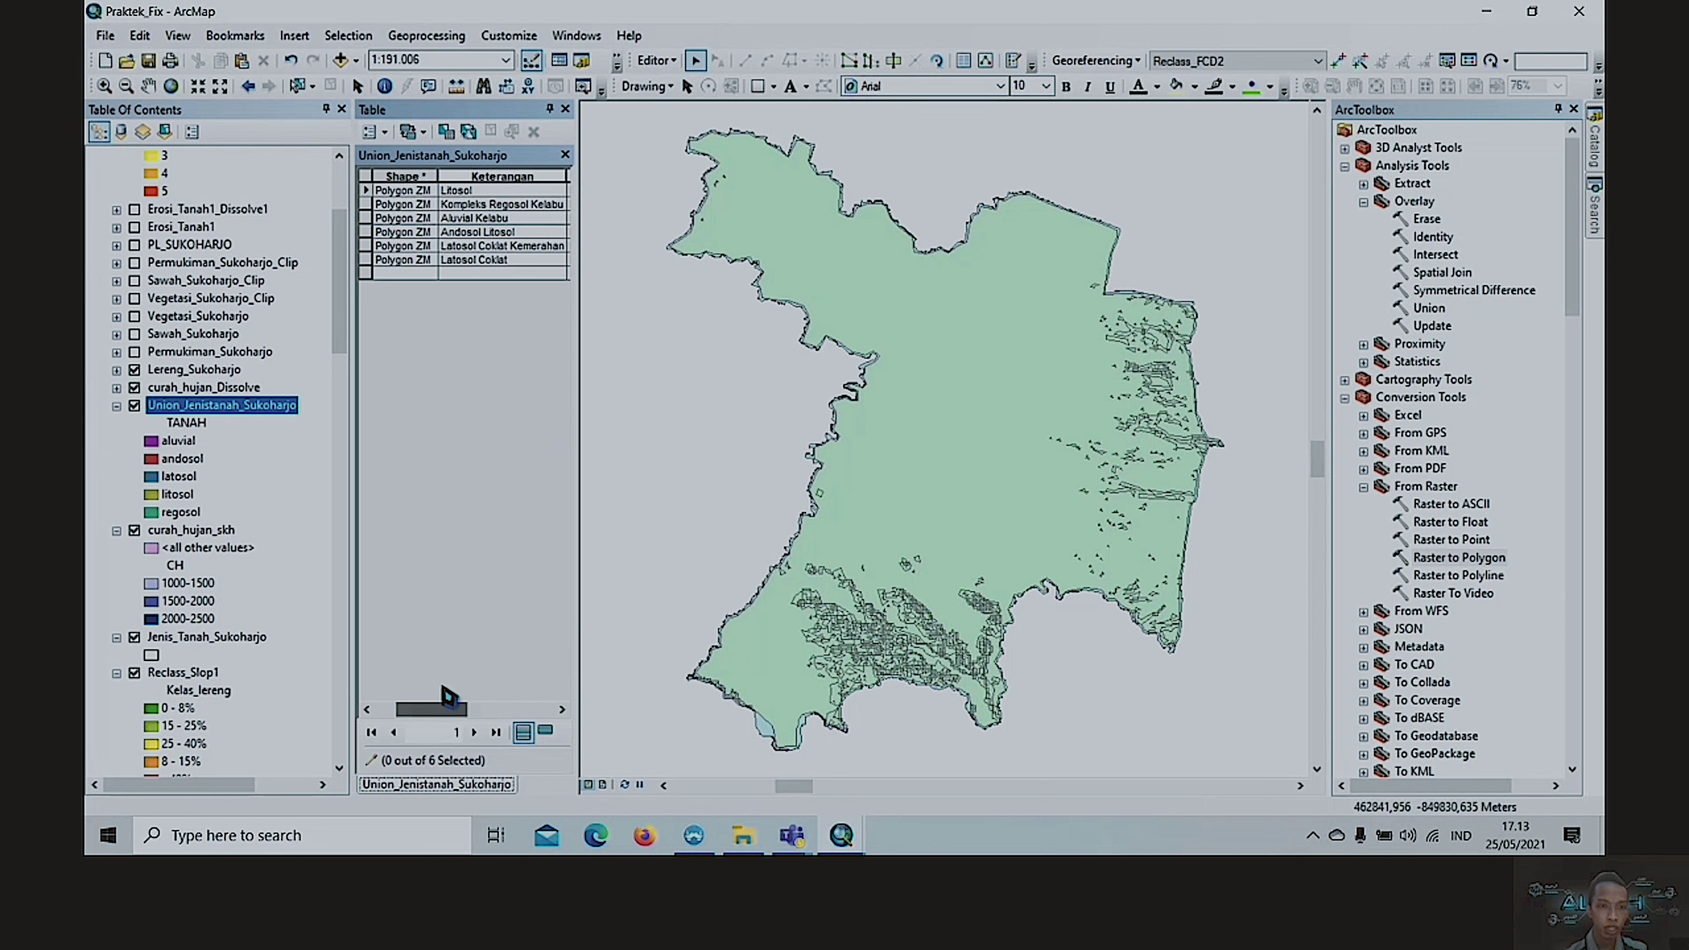
click(472, 176)
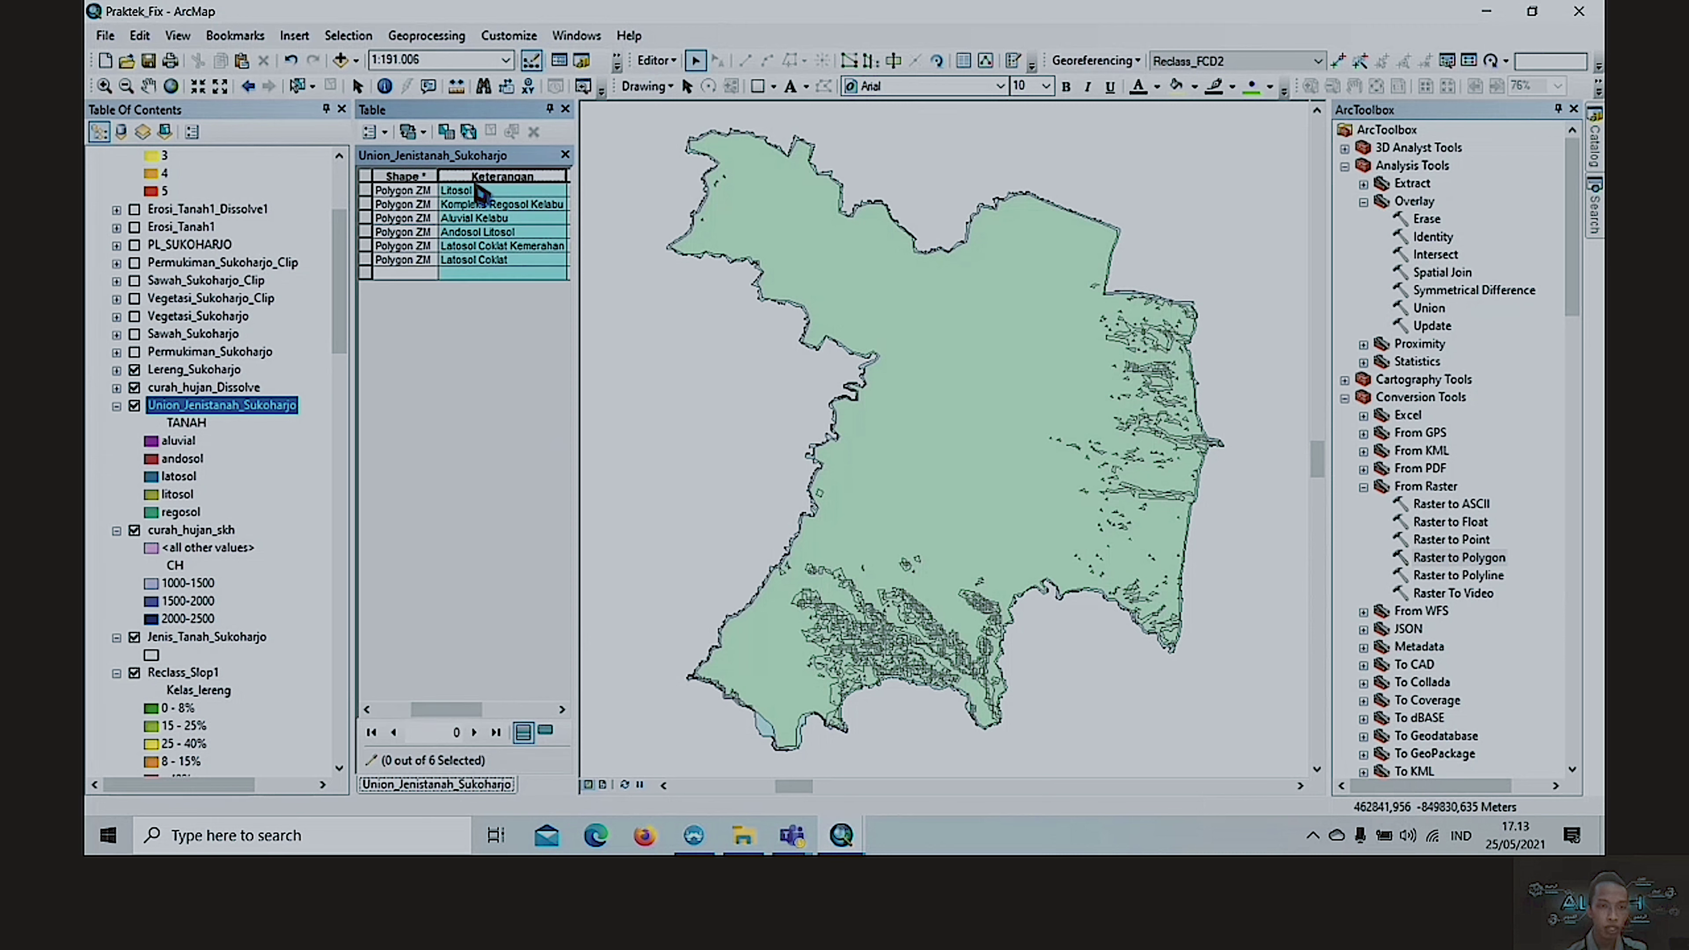
right_click(466, 175)
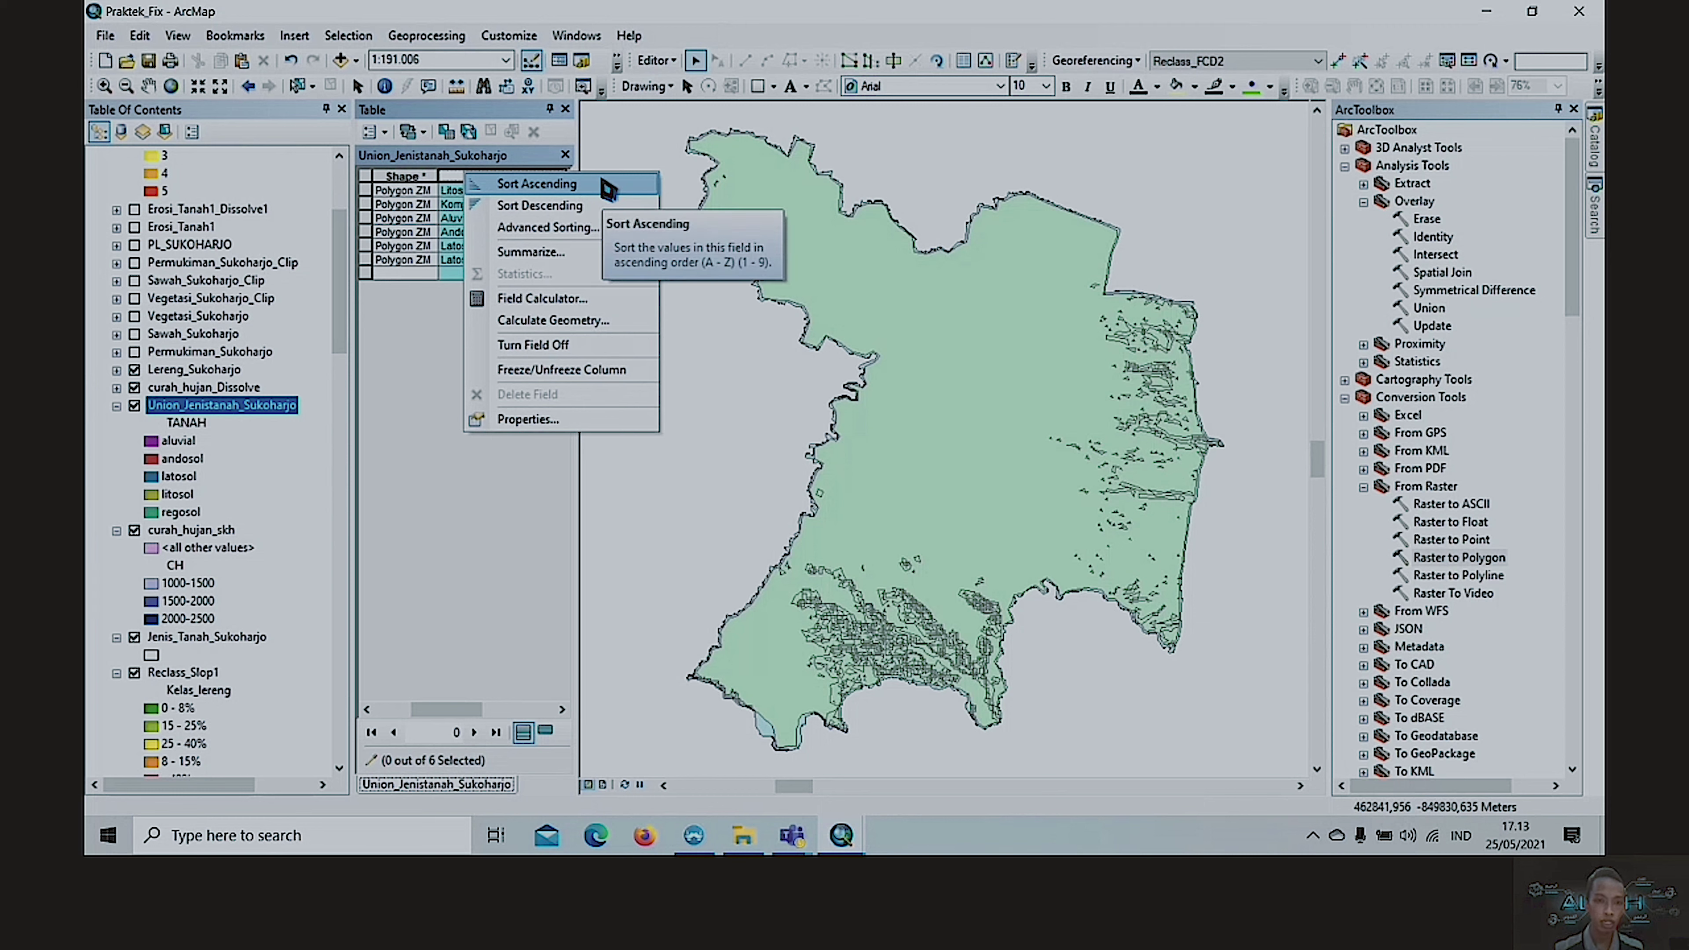
click(433, 403)
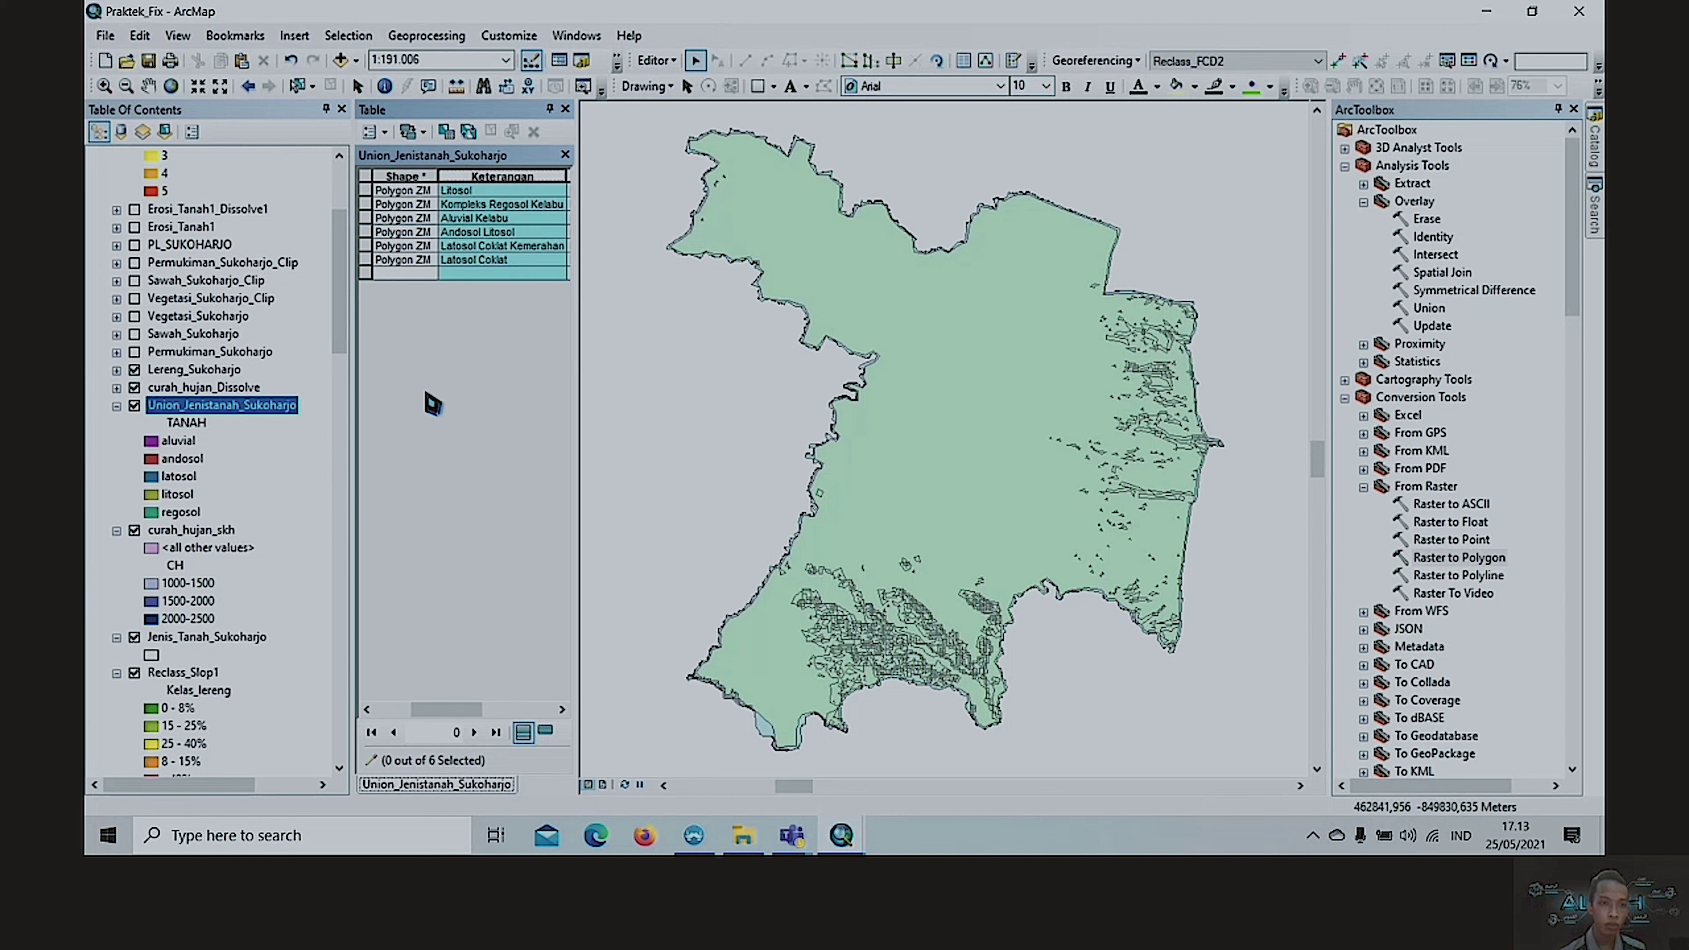
- Try to merge the five soil records from Litosol to Latosol Coklat Kemerahan, using feature 0 as the target
click(366, 192)
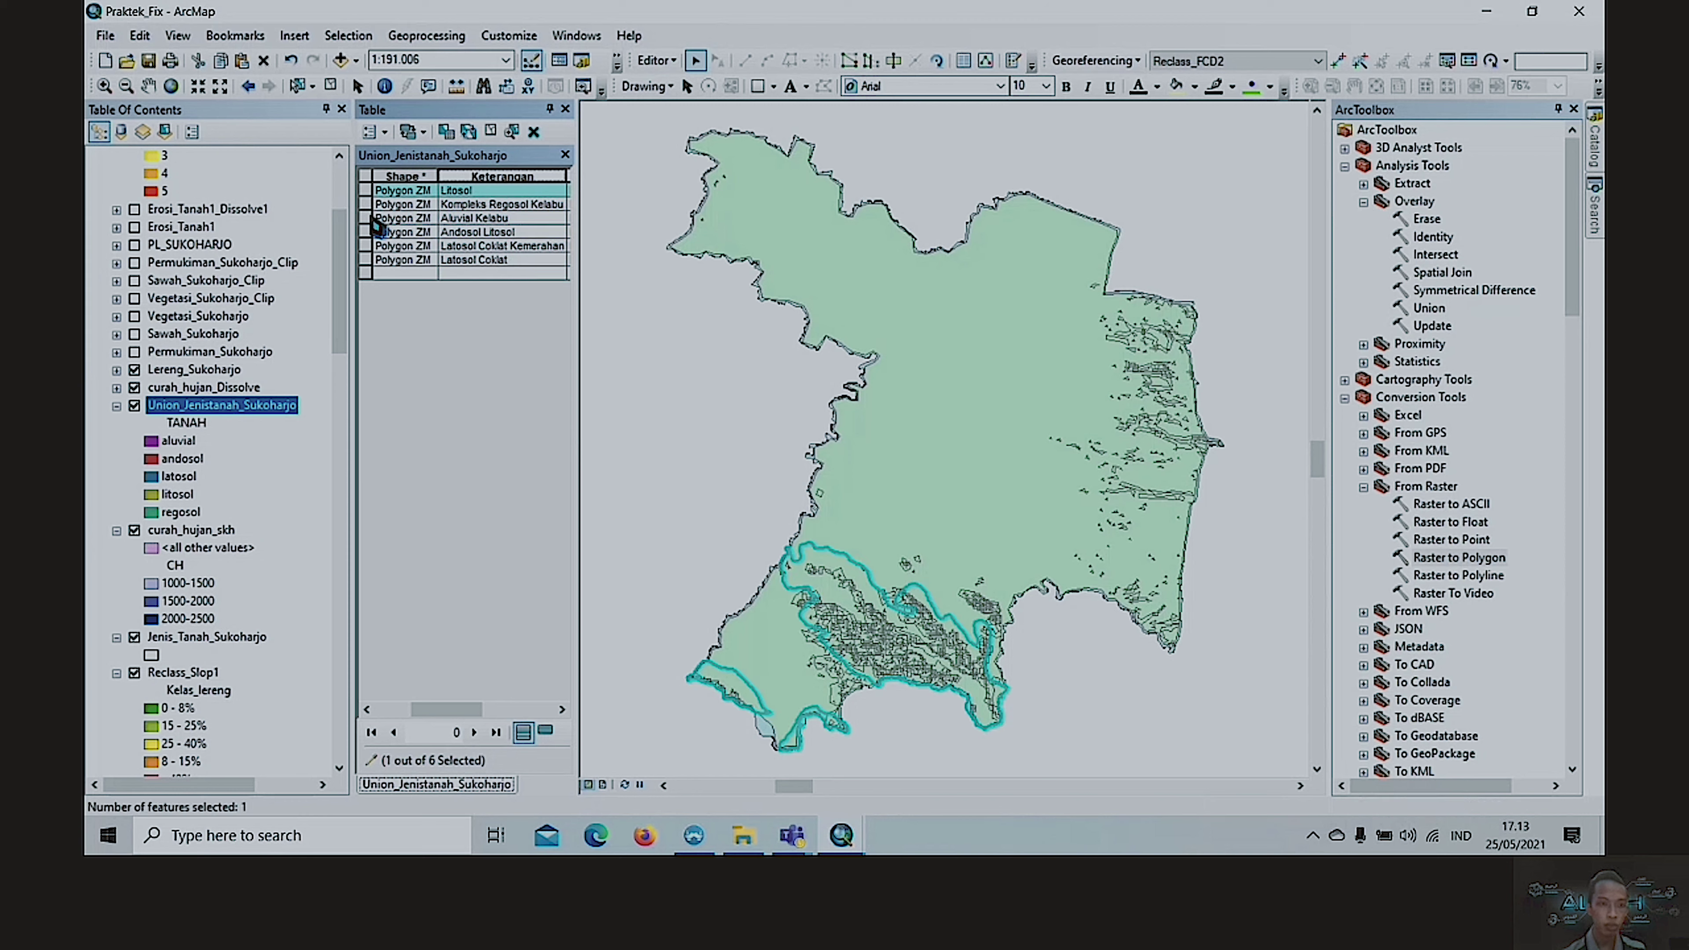
shift+click(367, 246)
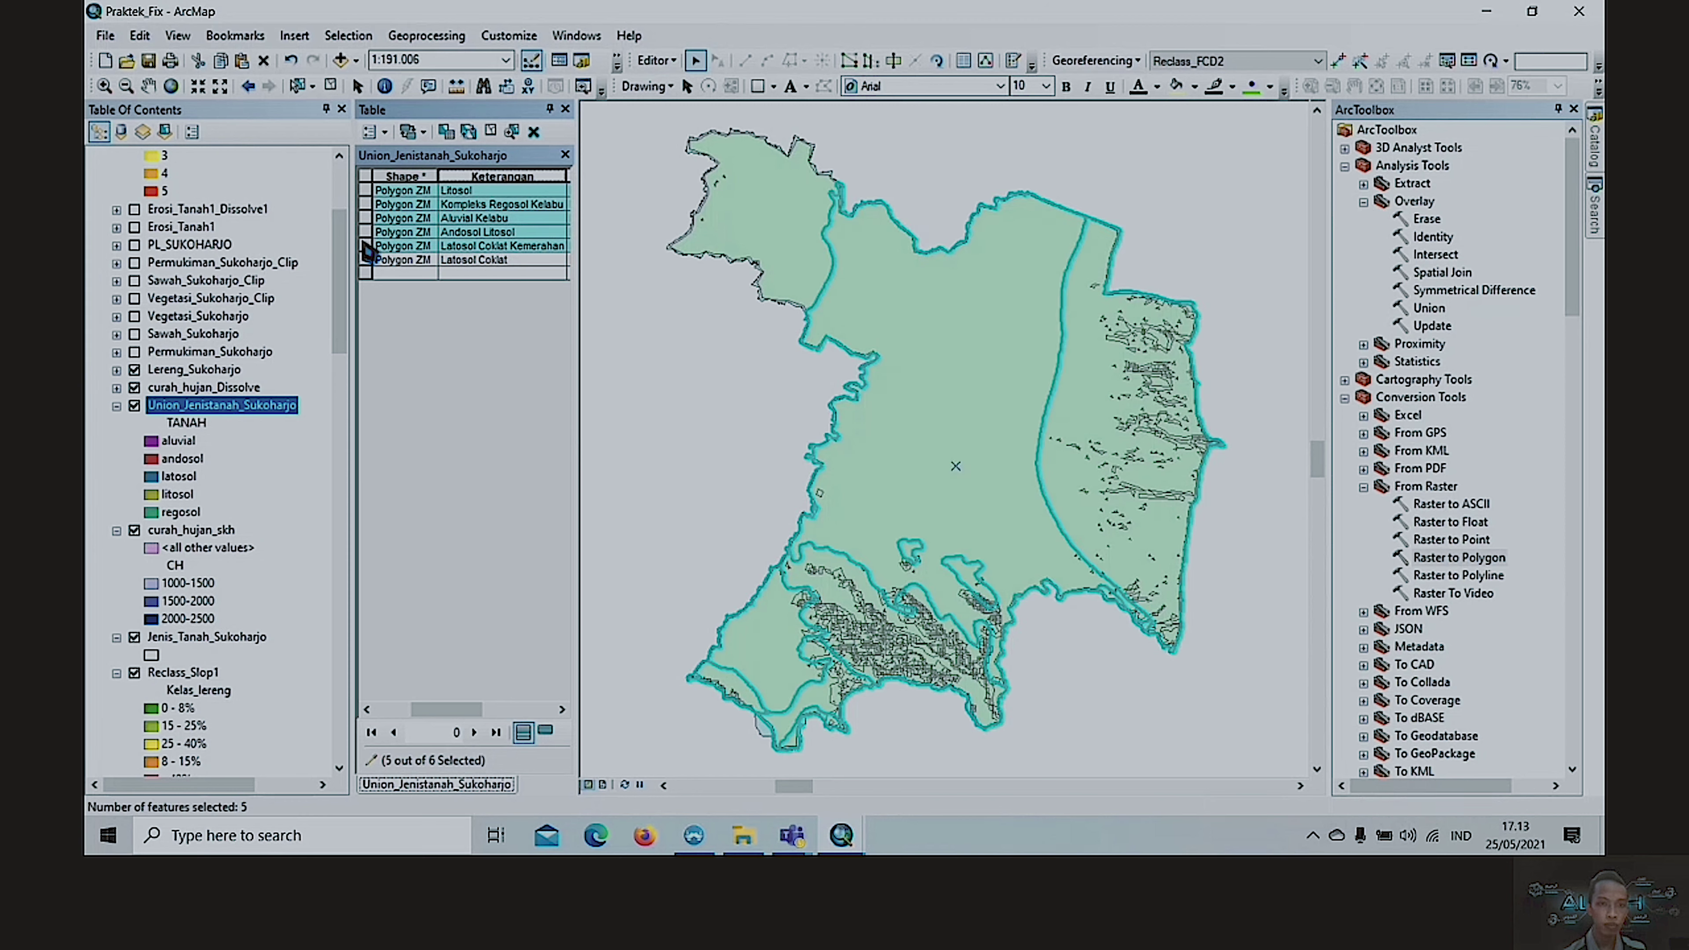
click(657, 61)
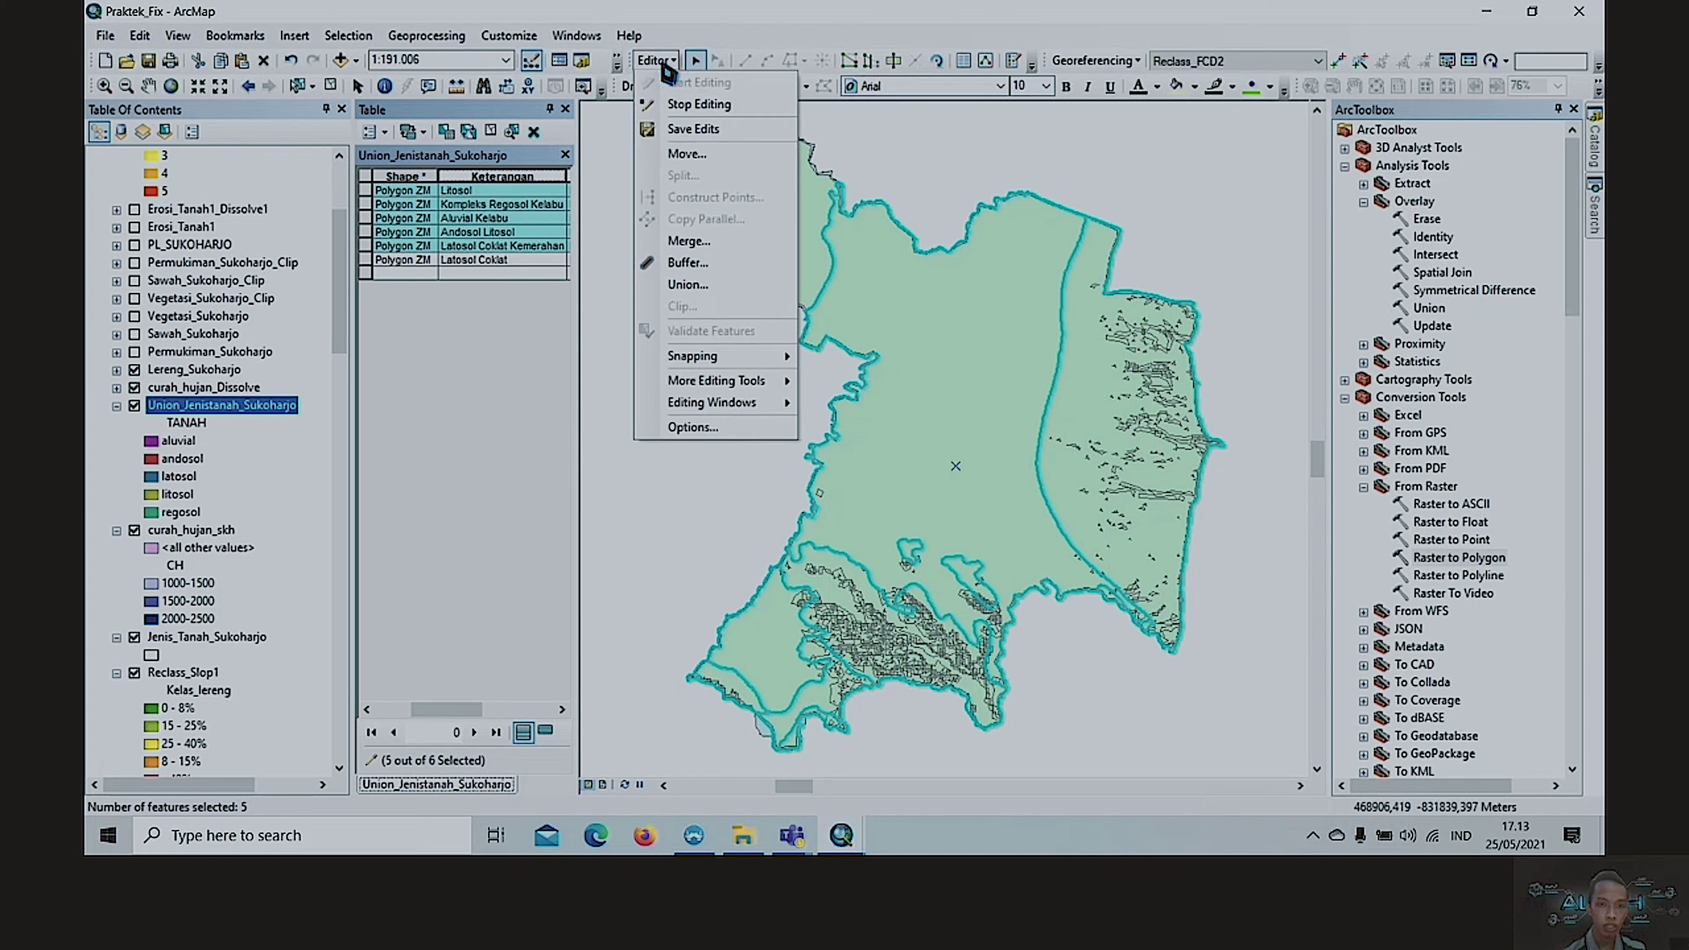
click(721, 250)
click(755, 398)
click(758, 431)
click(756, 414)
click(757, 397)
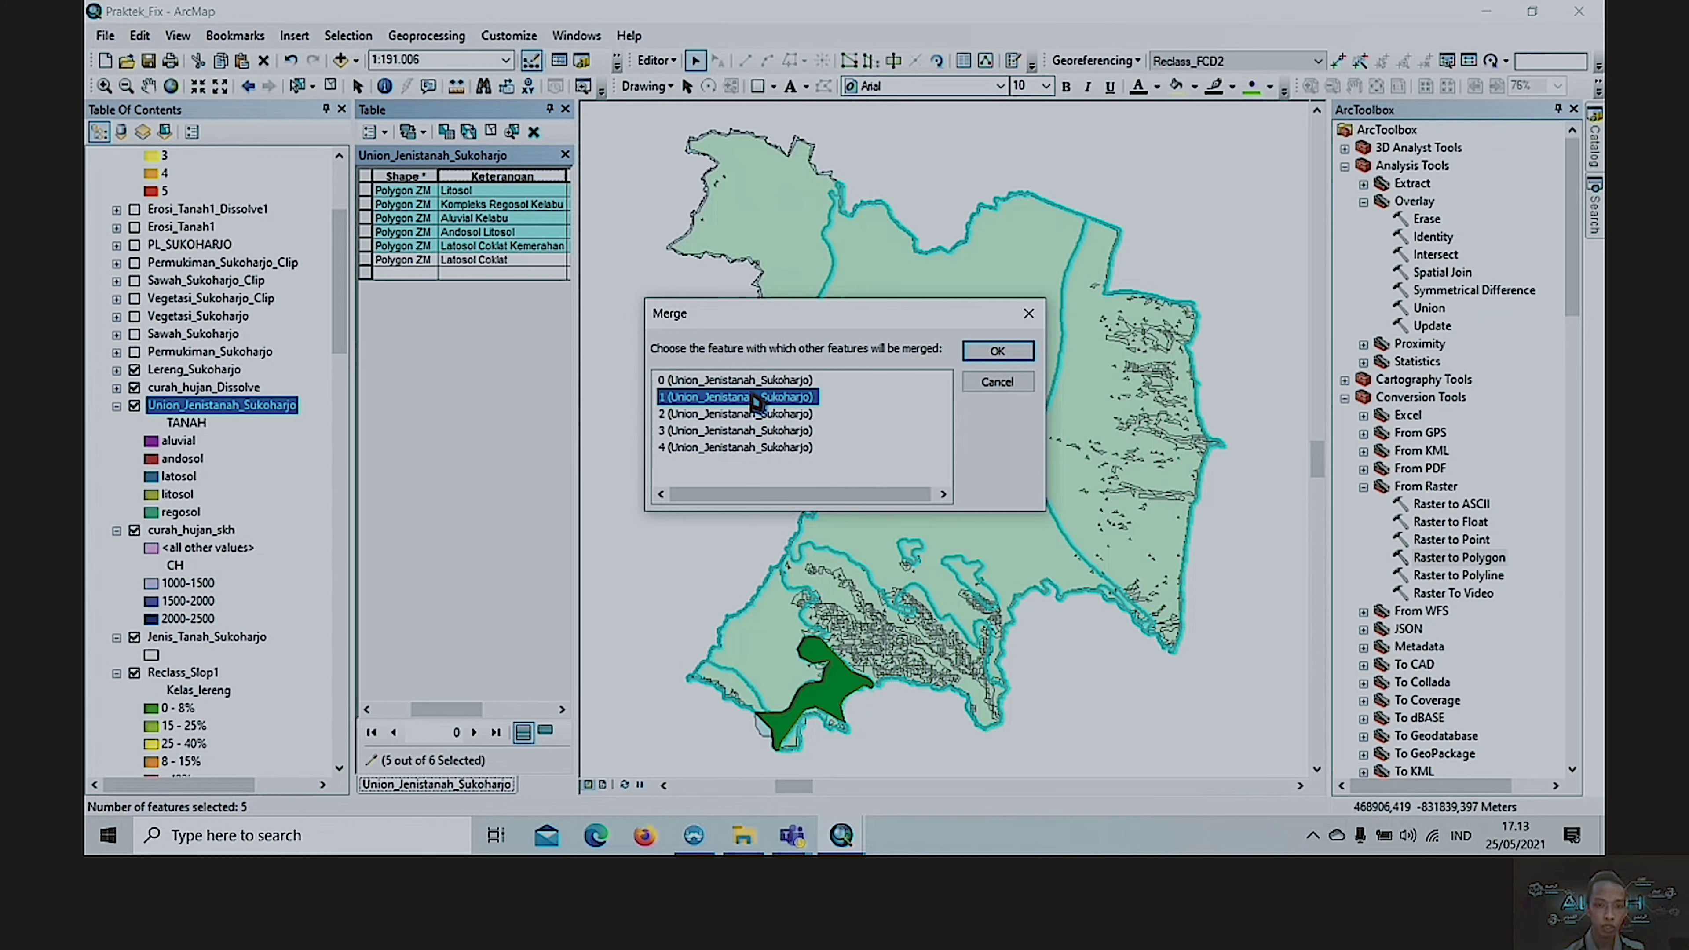
click(753, 380)
click(1005, 384)
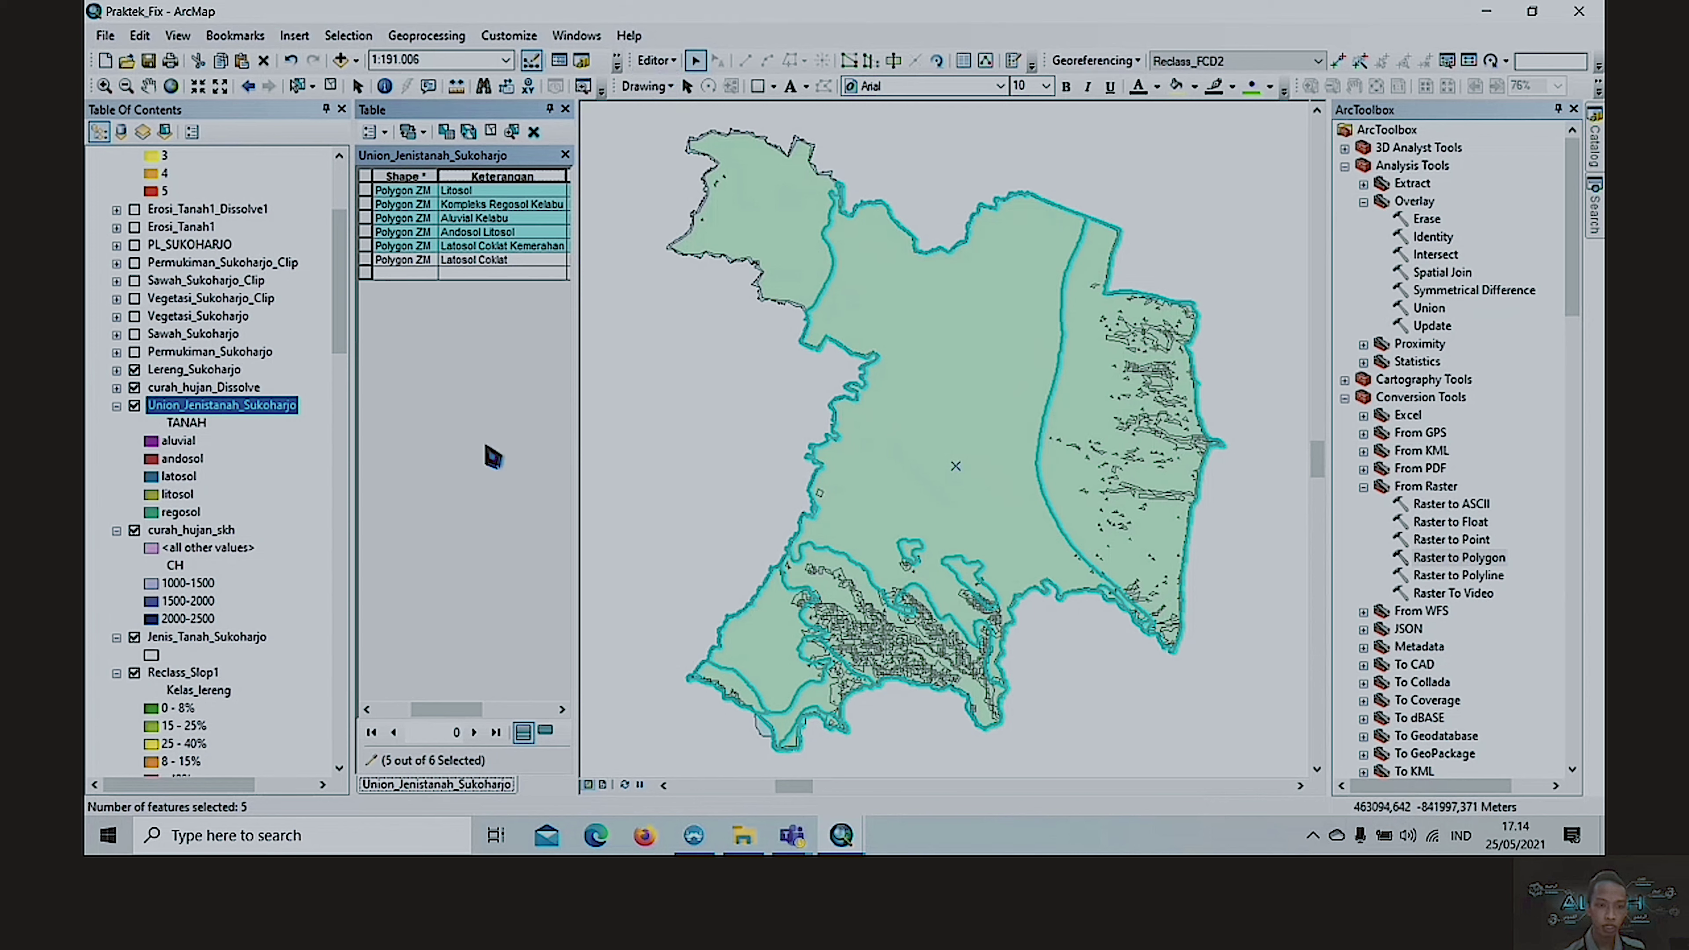
- Select the Latosol Coklat record and view its Tekstur and K fields
click(366, 261)
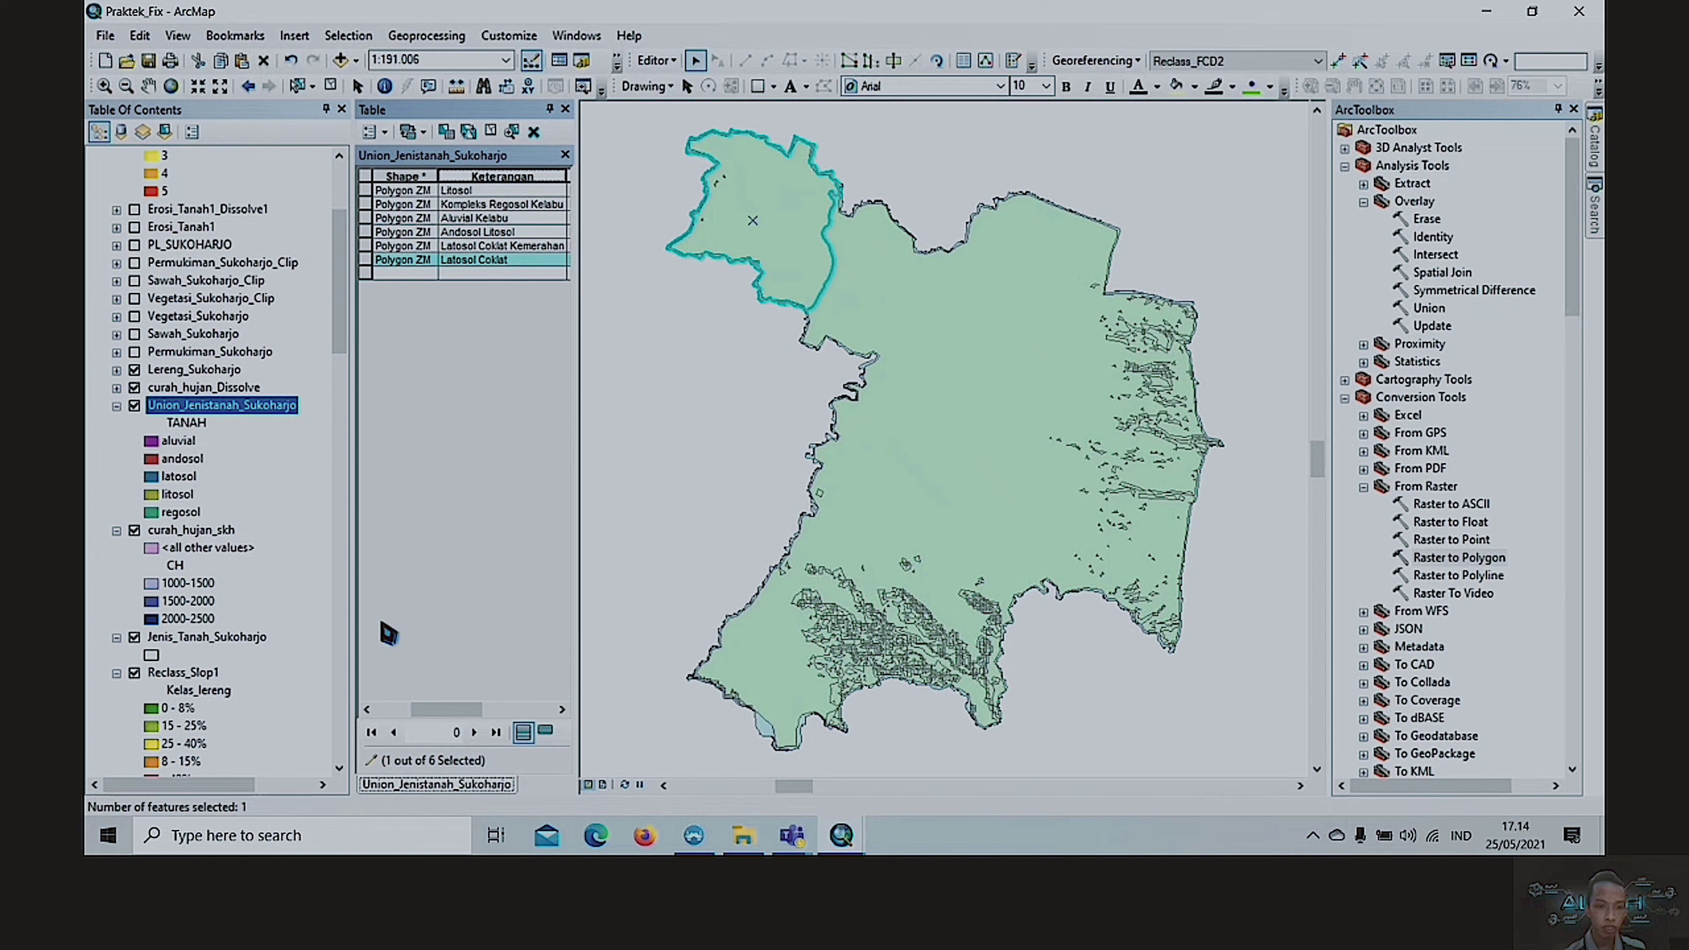
drag(459, 709, 537, 711)
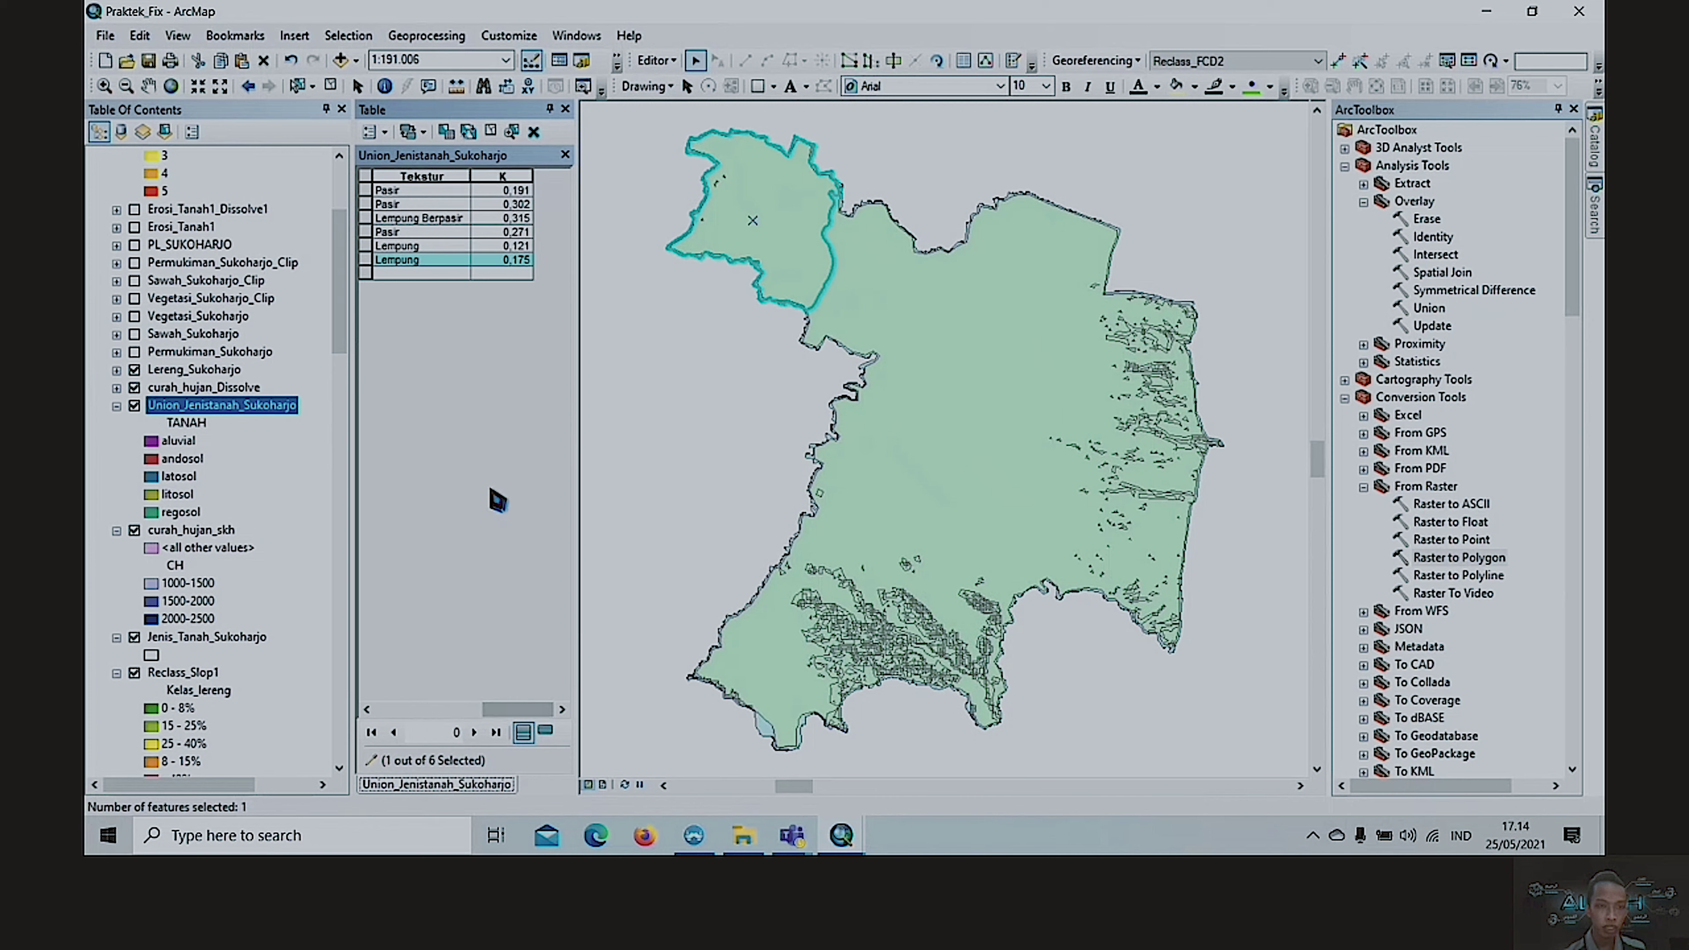
- Stop the edit session on the Union_Jenistanah_Sukoharjo layer
click(370, 135)
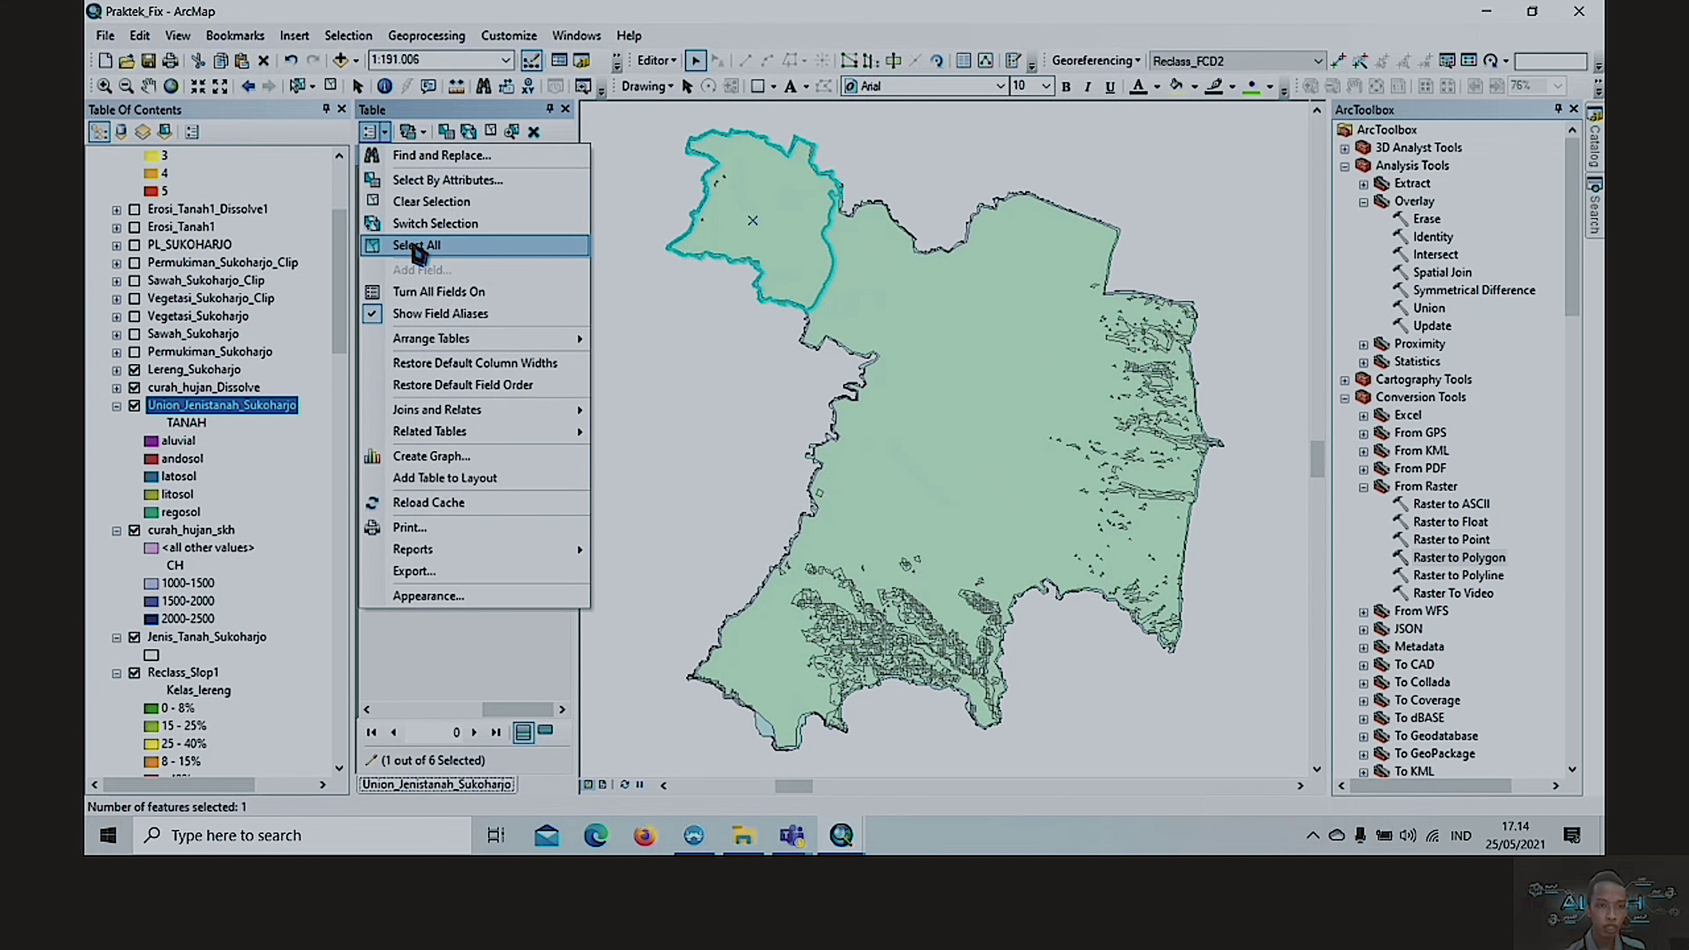
click(467, 668)
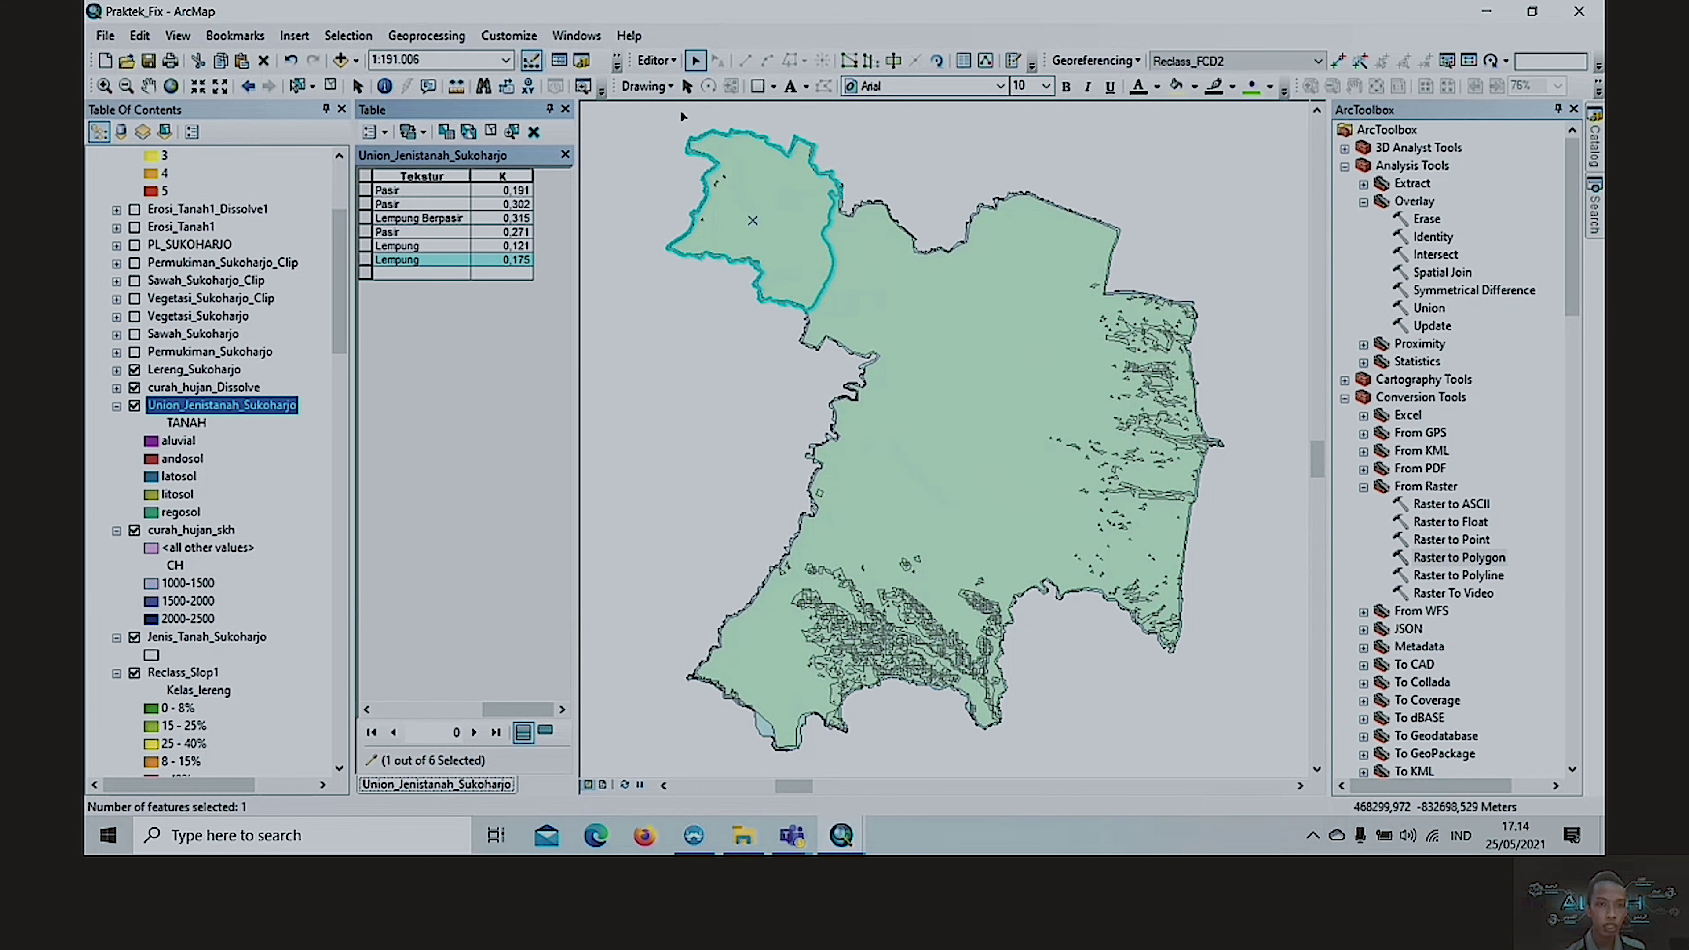
click(656, 61)
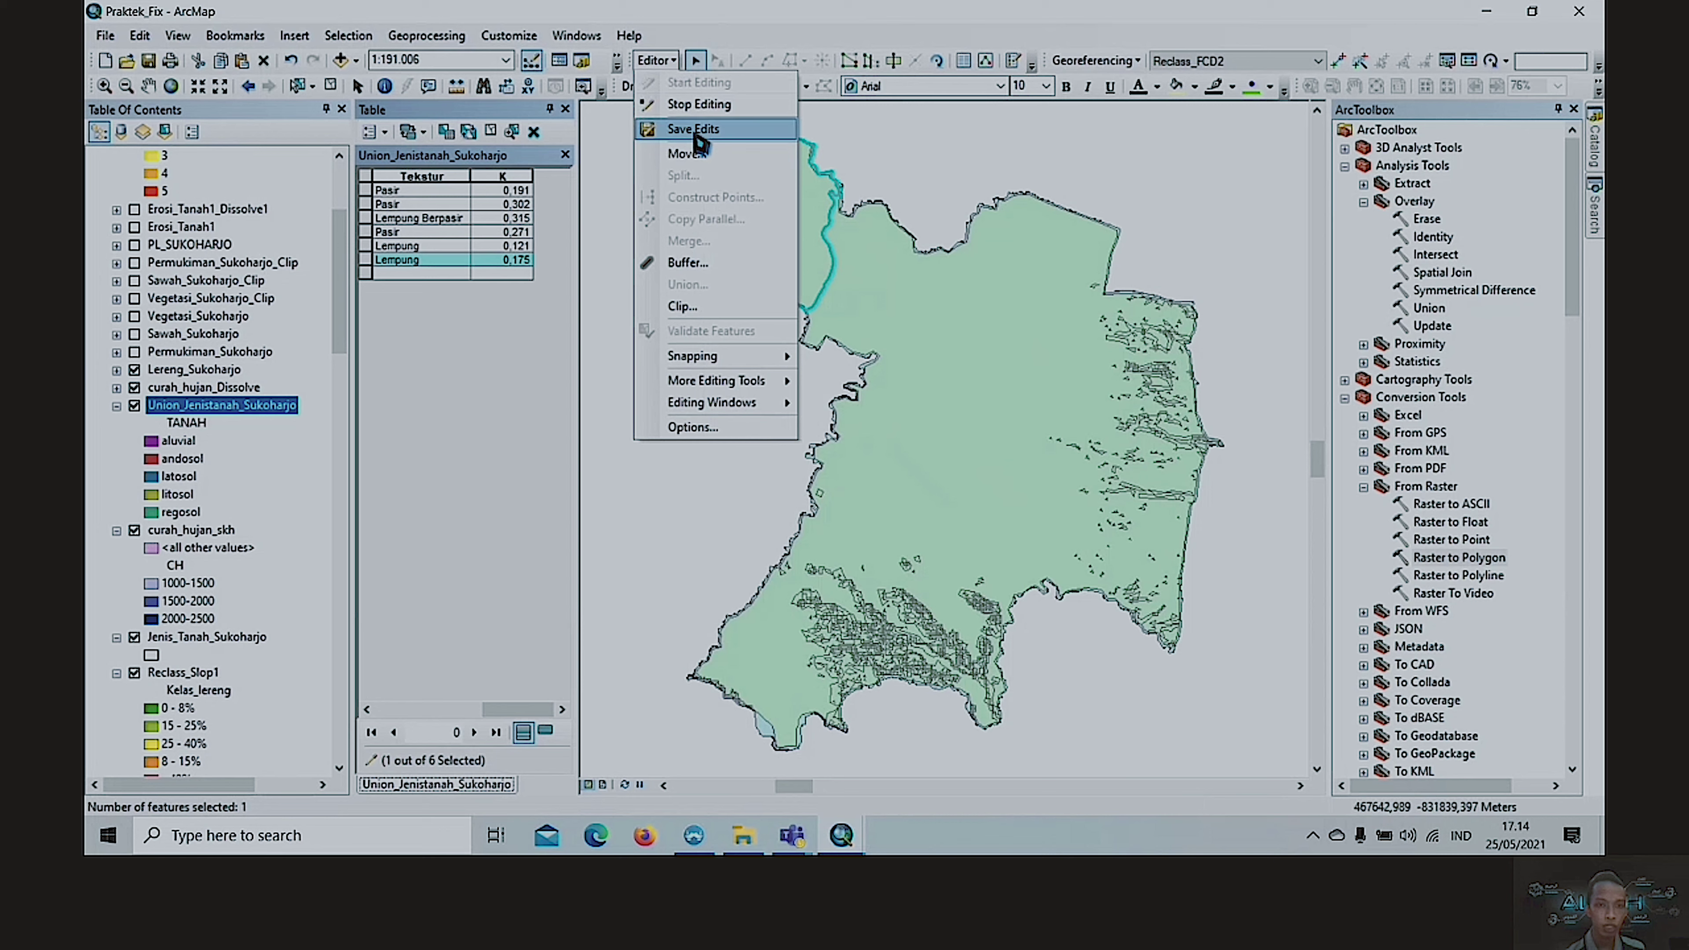
click(698, 105)
click(371, 131)
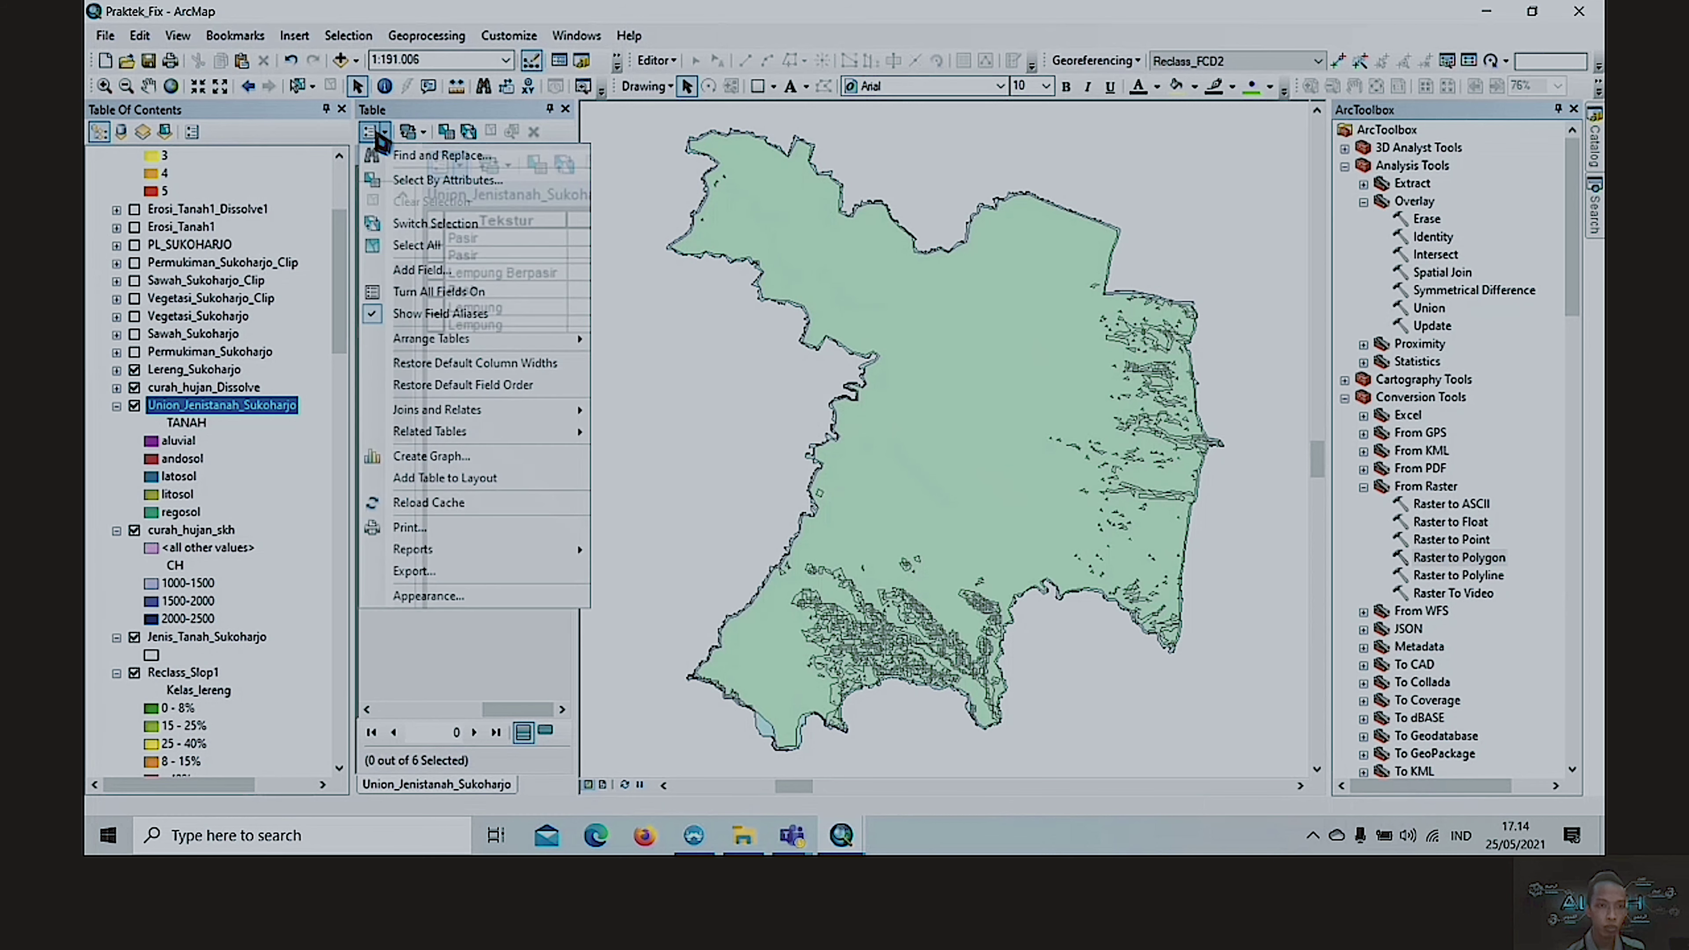
click(426, 282)
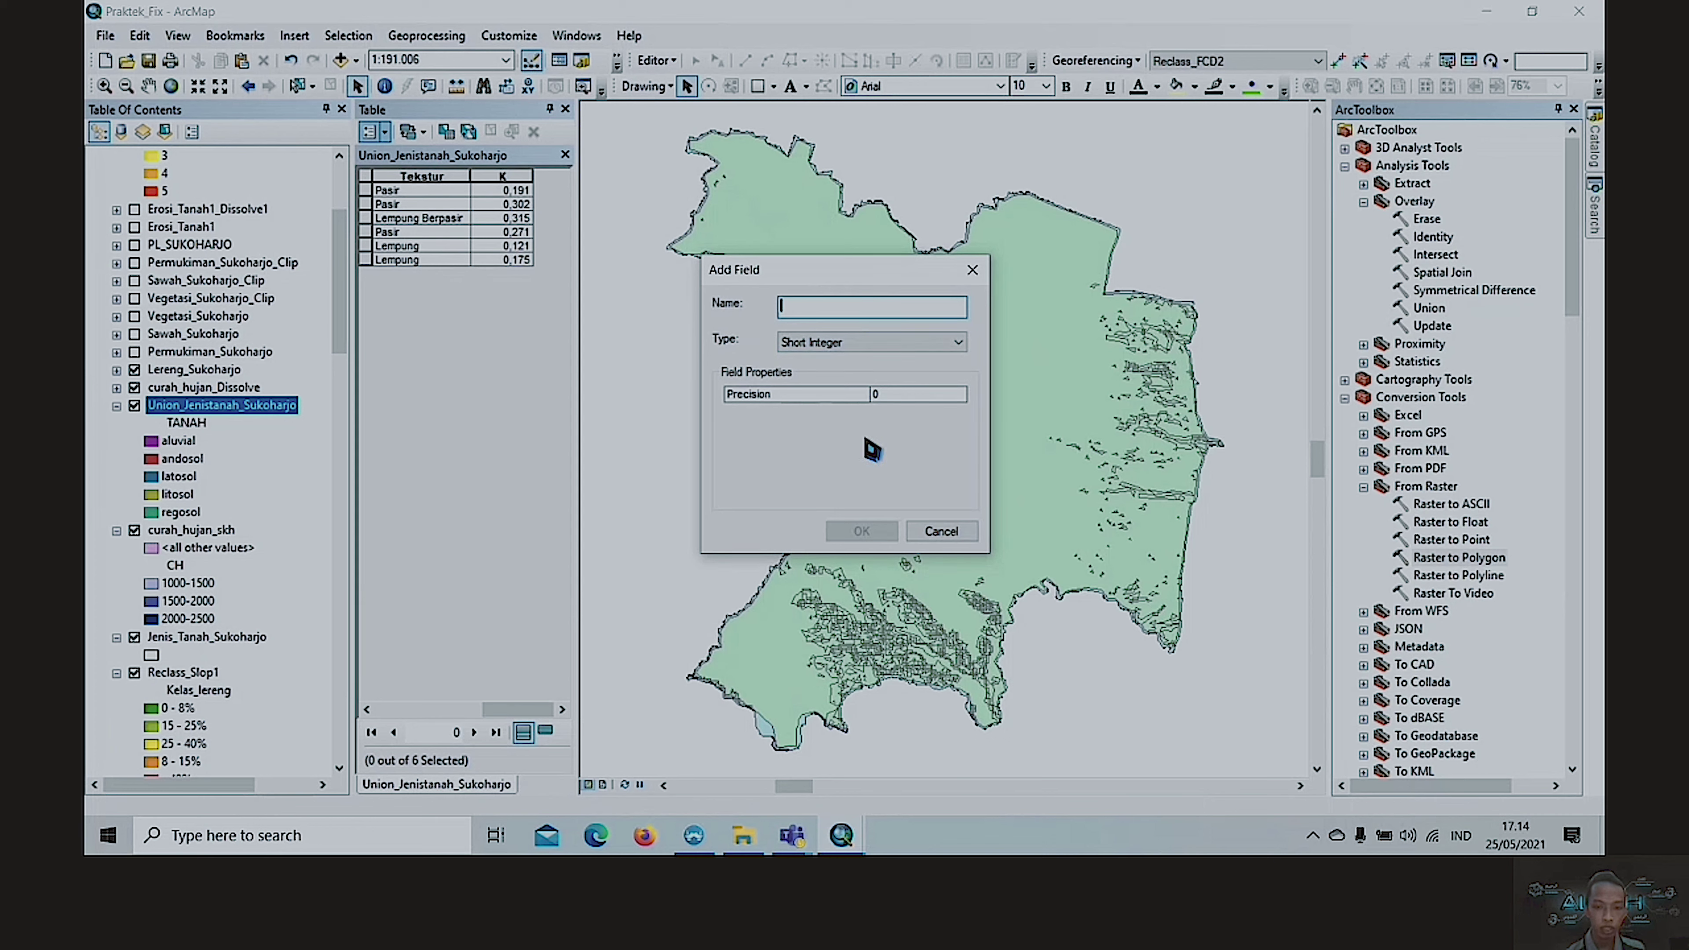
click(848, 342)
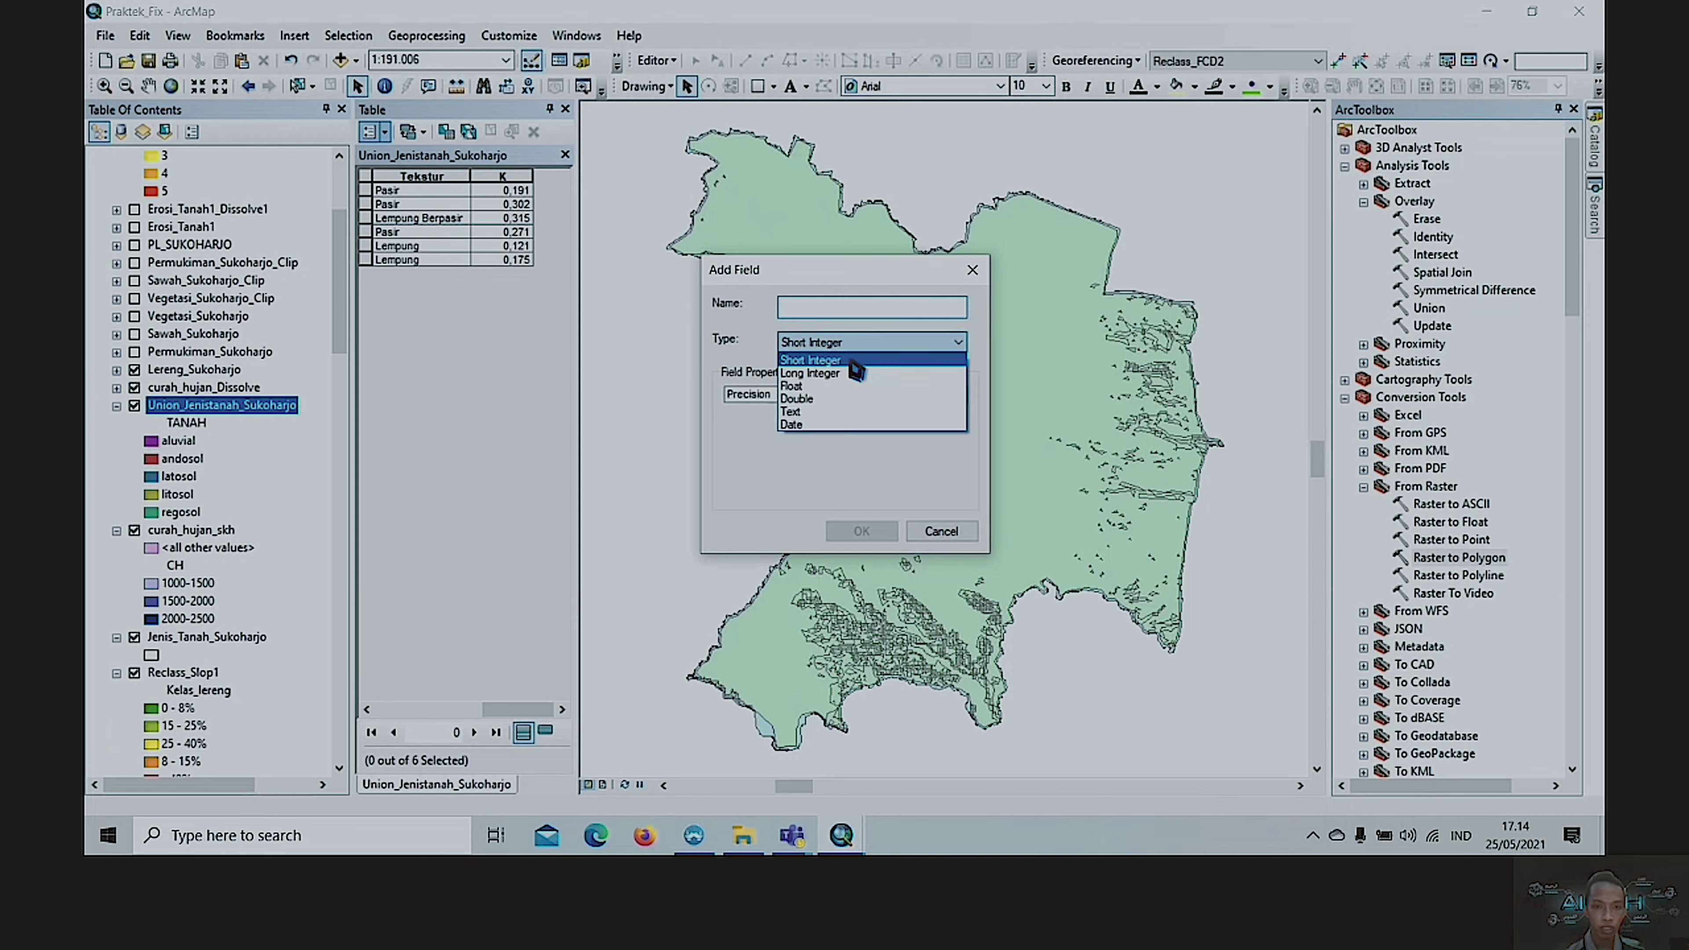
click(843, 400)
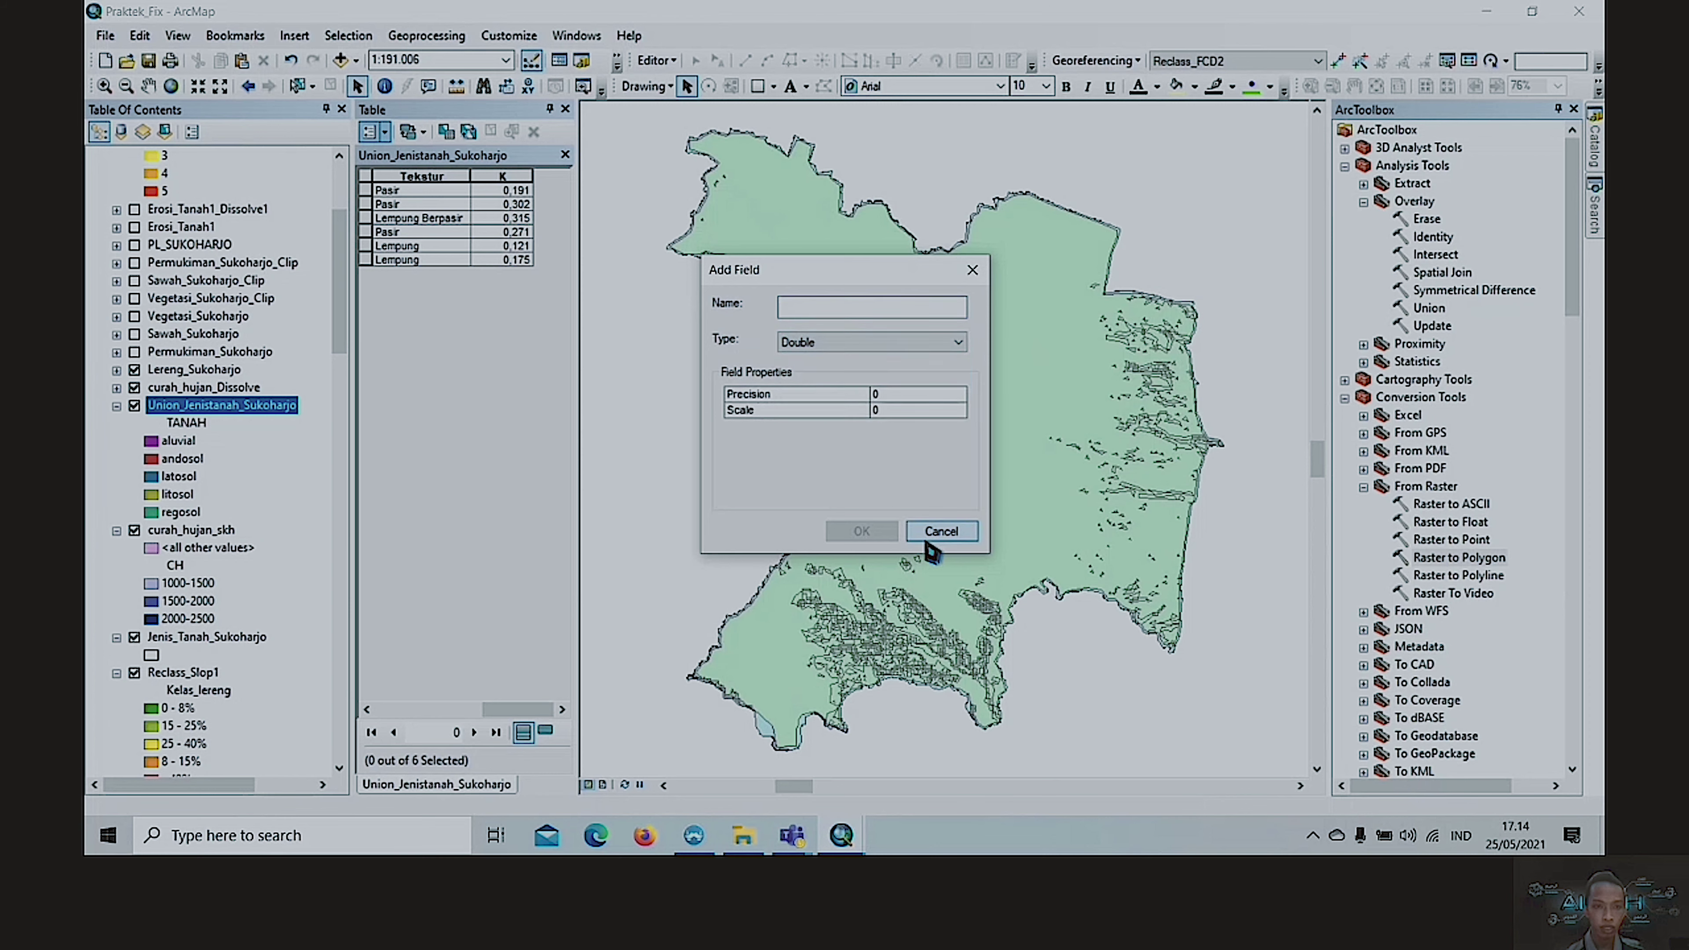
click(937, 532)
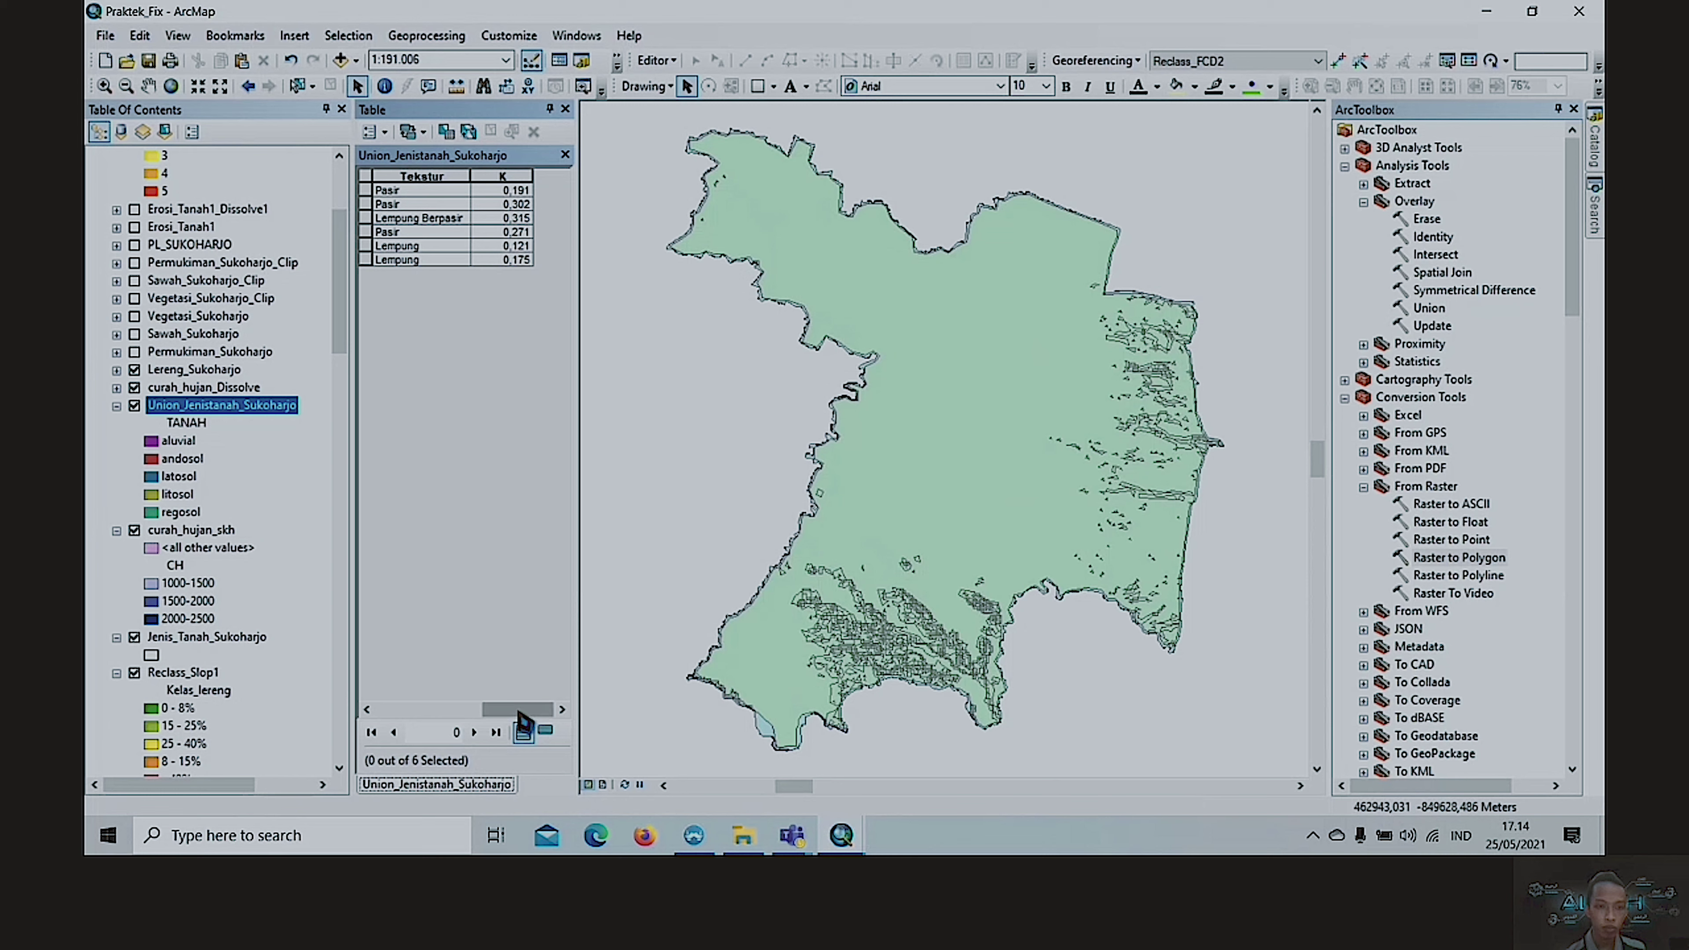
- Close the Union_Jenistanah_Sukoharjo attribute table
mouse_move(518, 709)
mouse_down()
mouse_move(484, 709)
mouse_move(536, 709)
mouse_up()
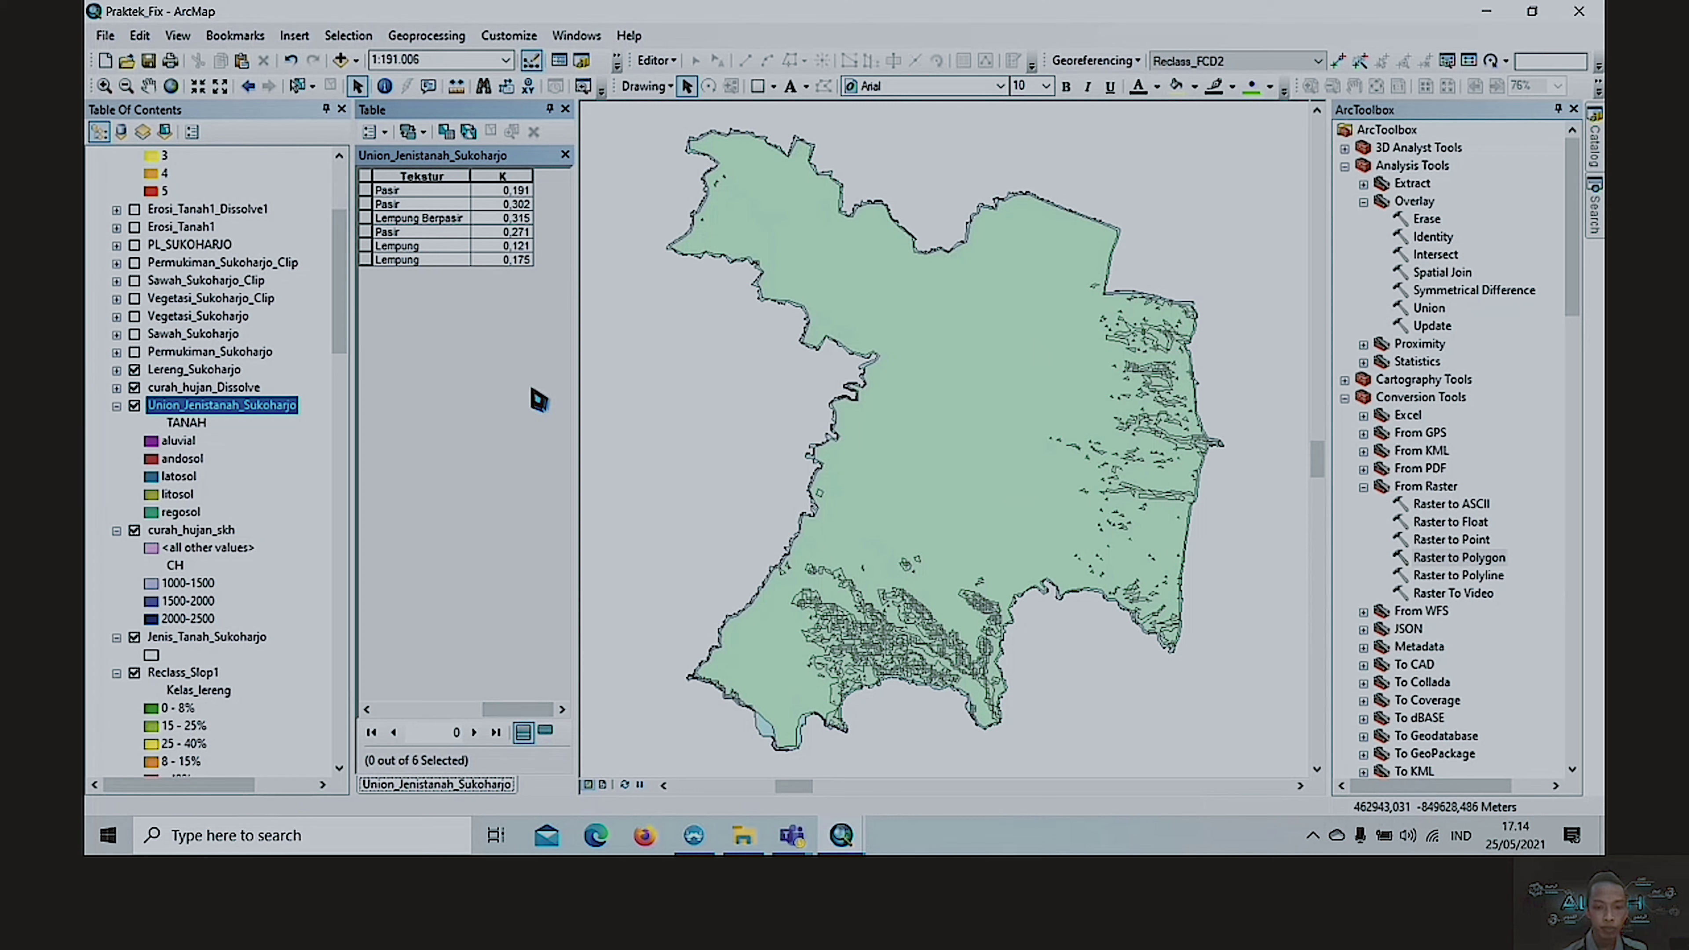
click(565, 109)
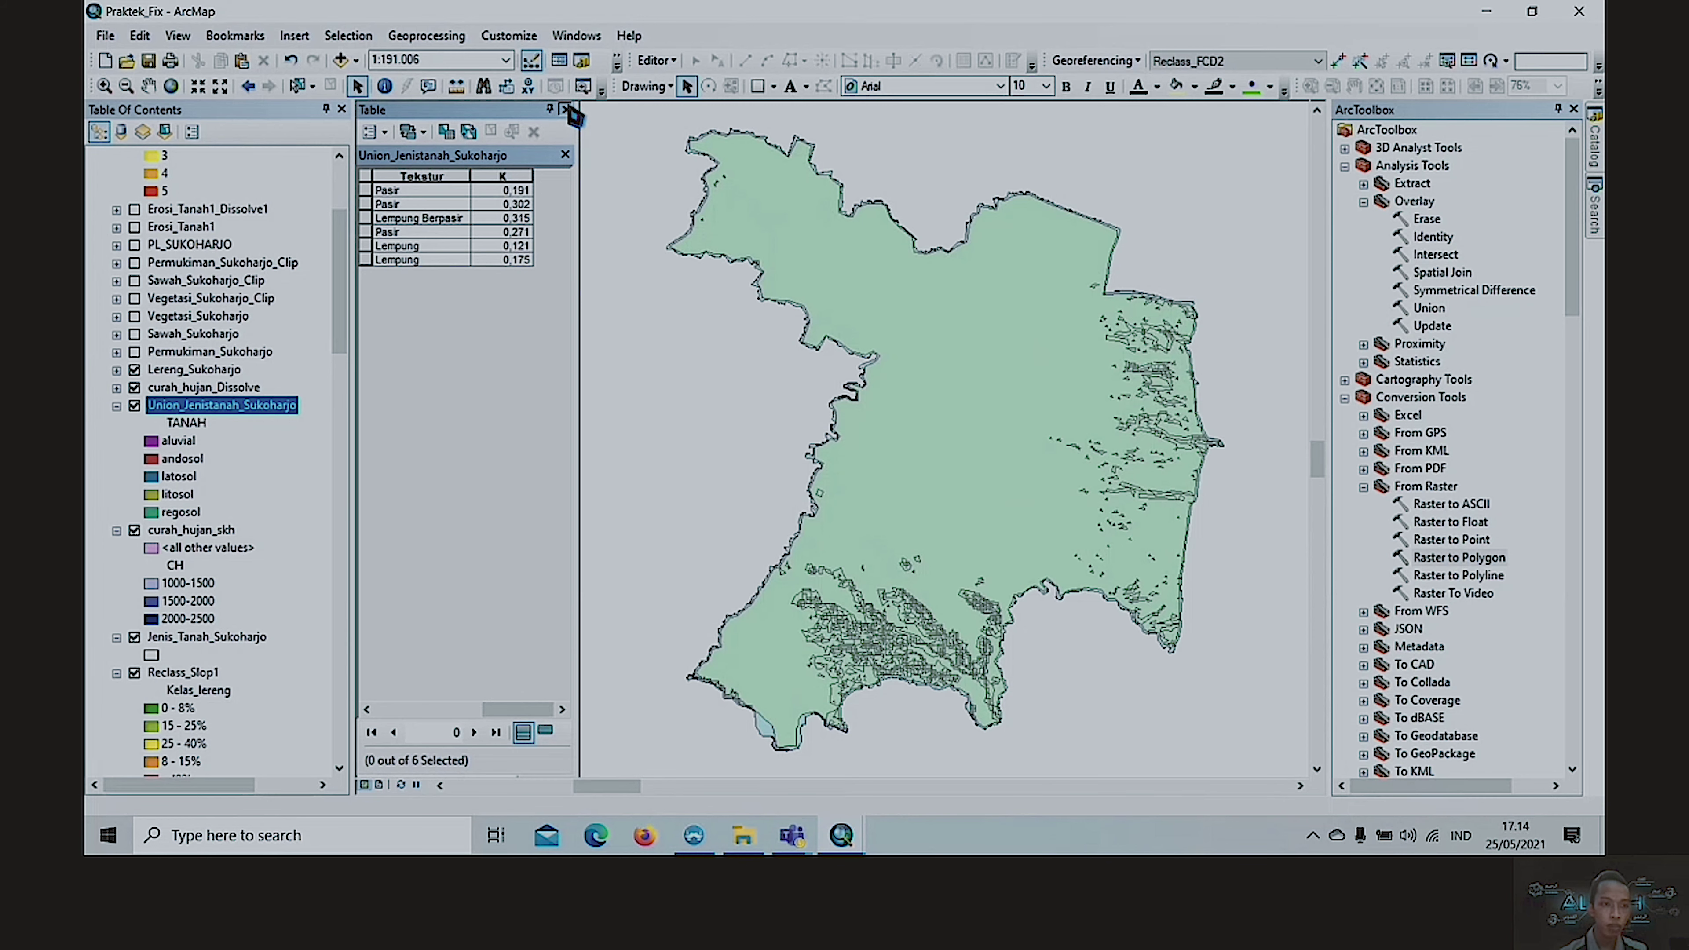
- Show the PL_SUKOHARJO layer zoomed to its extent and open its attribute table
click(134, 245)
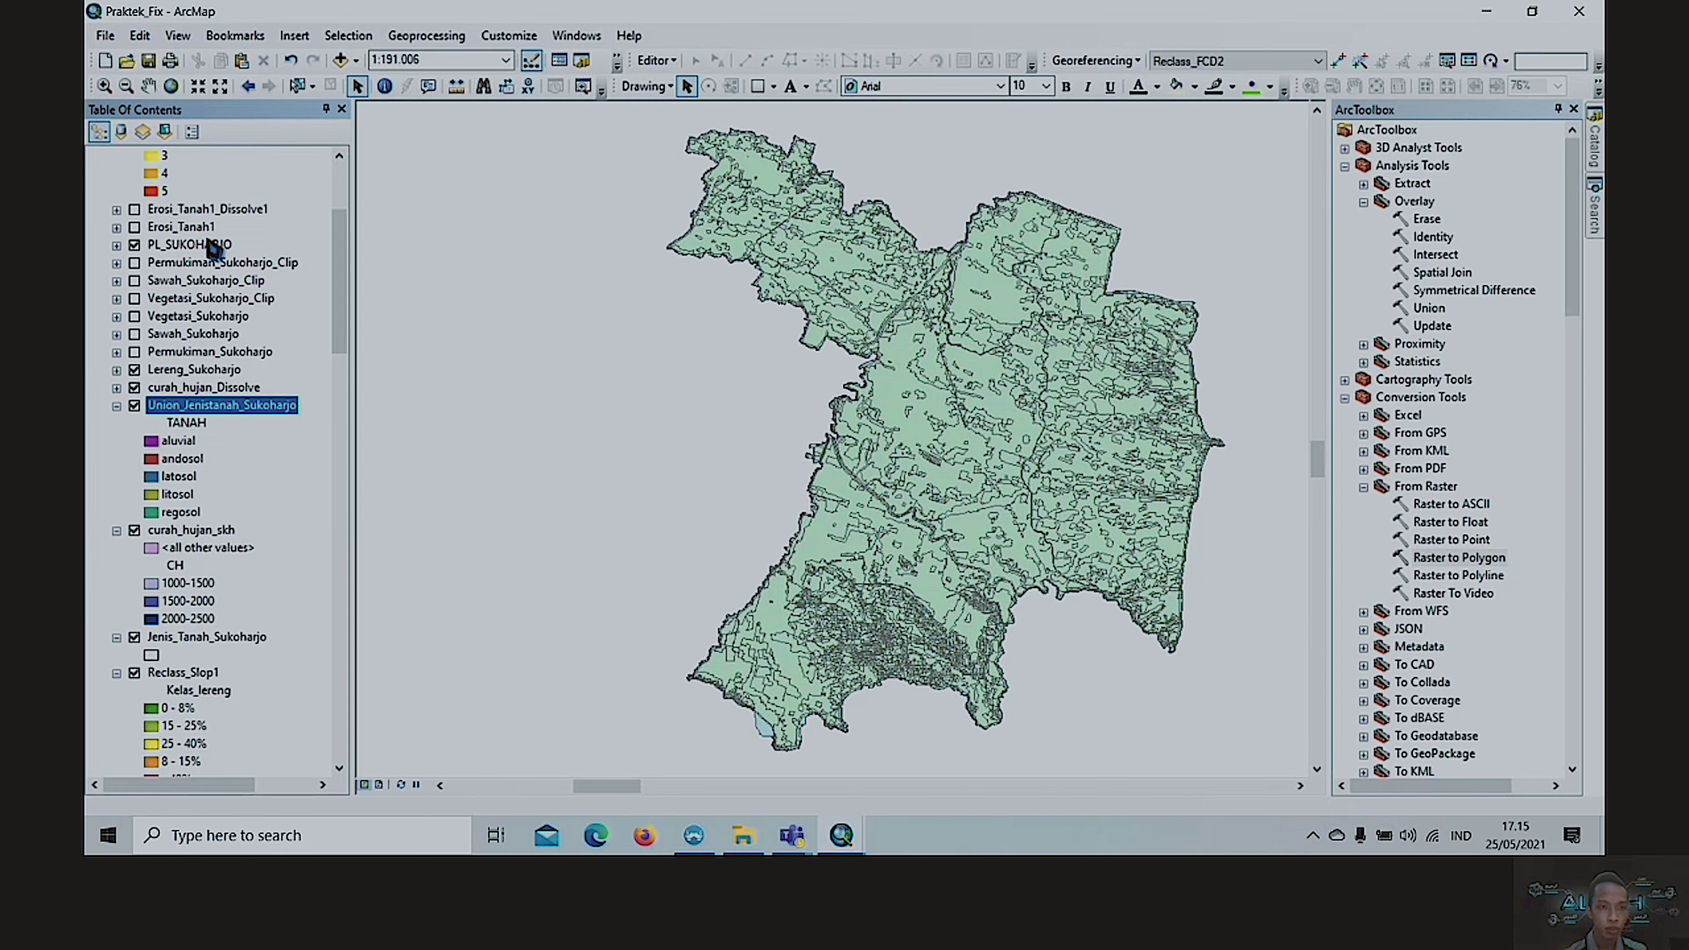
click(180, 248)
right_click(180, 249)
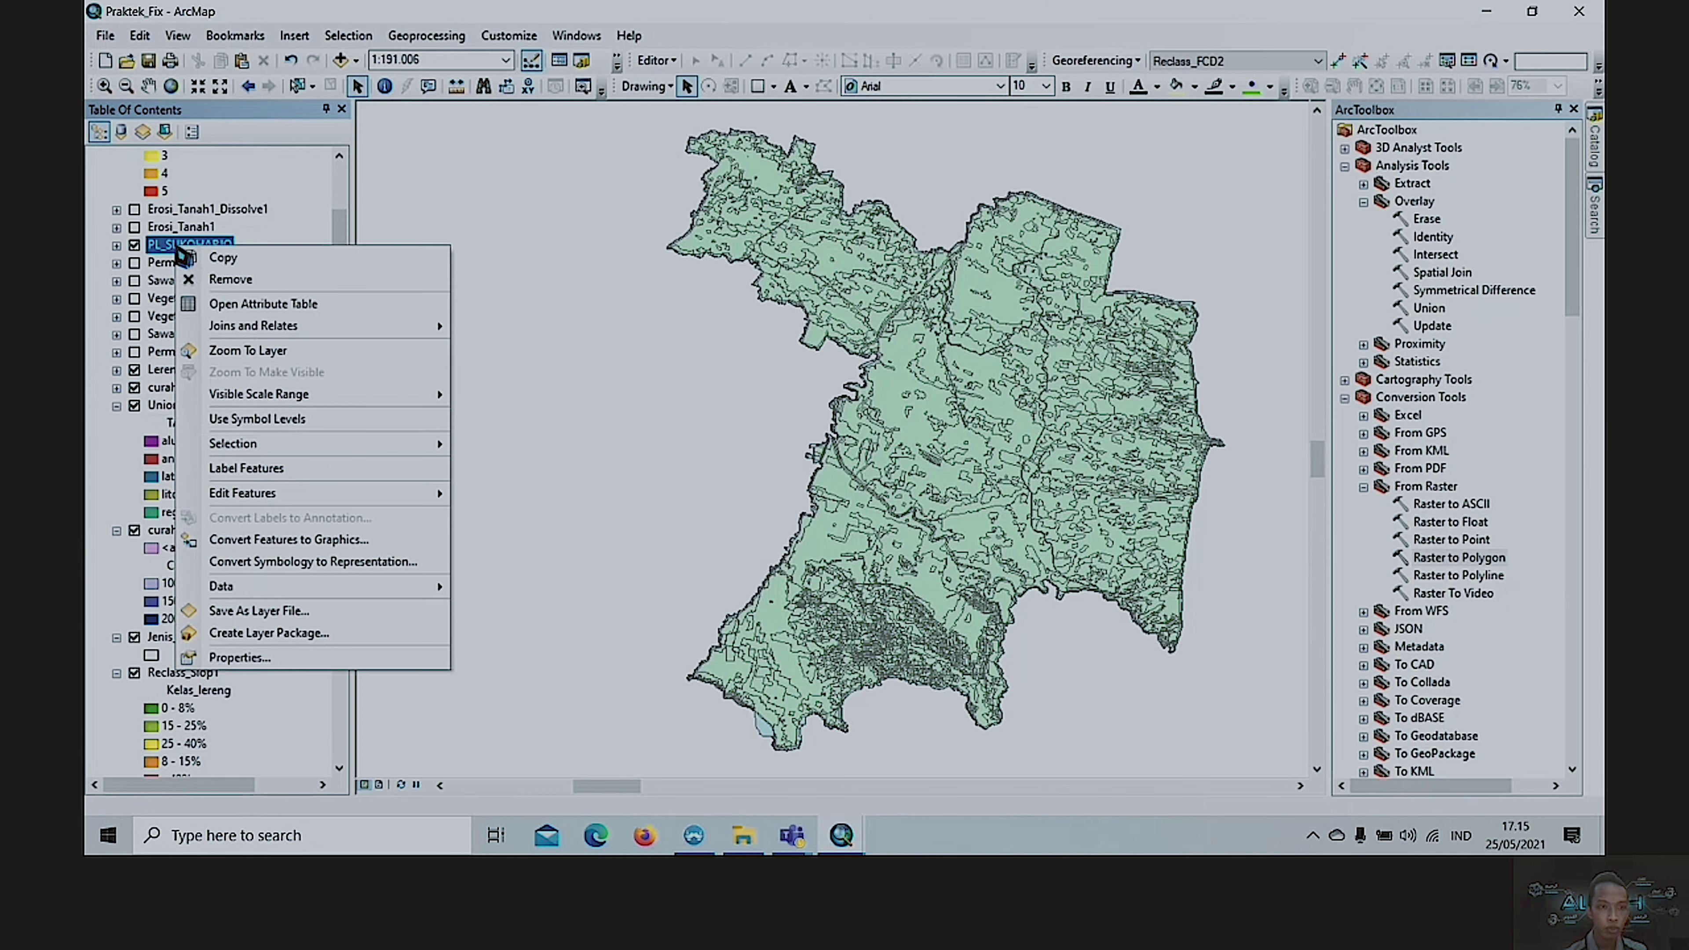
click(247, 351)
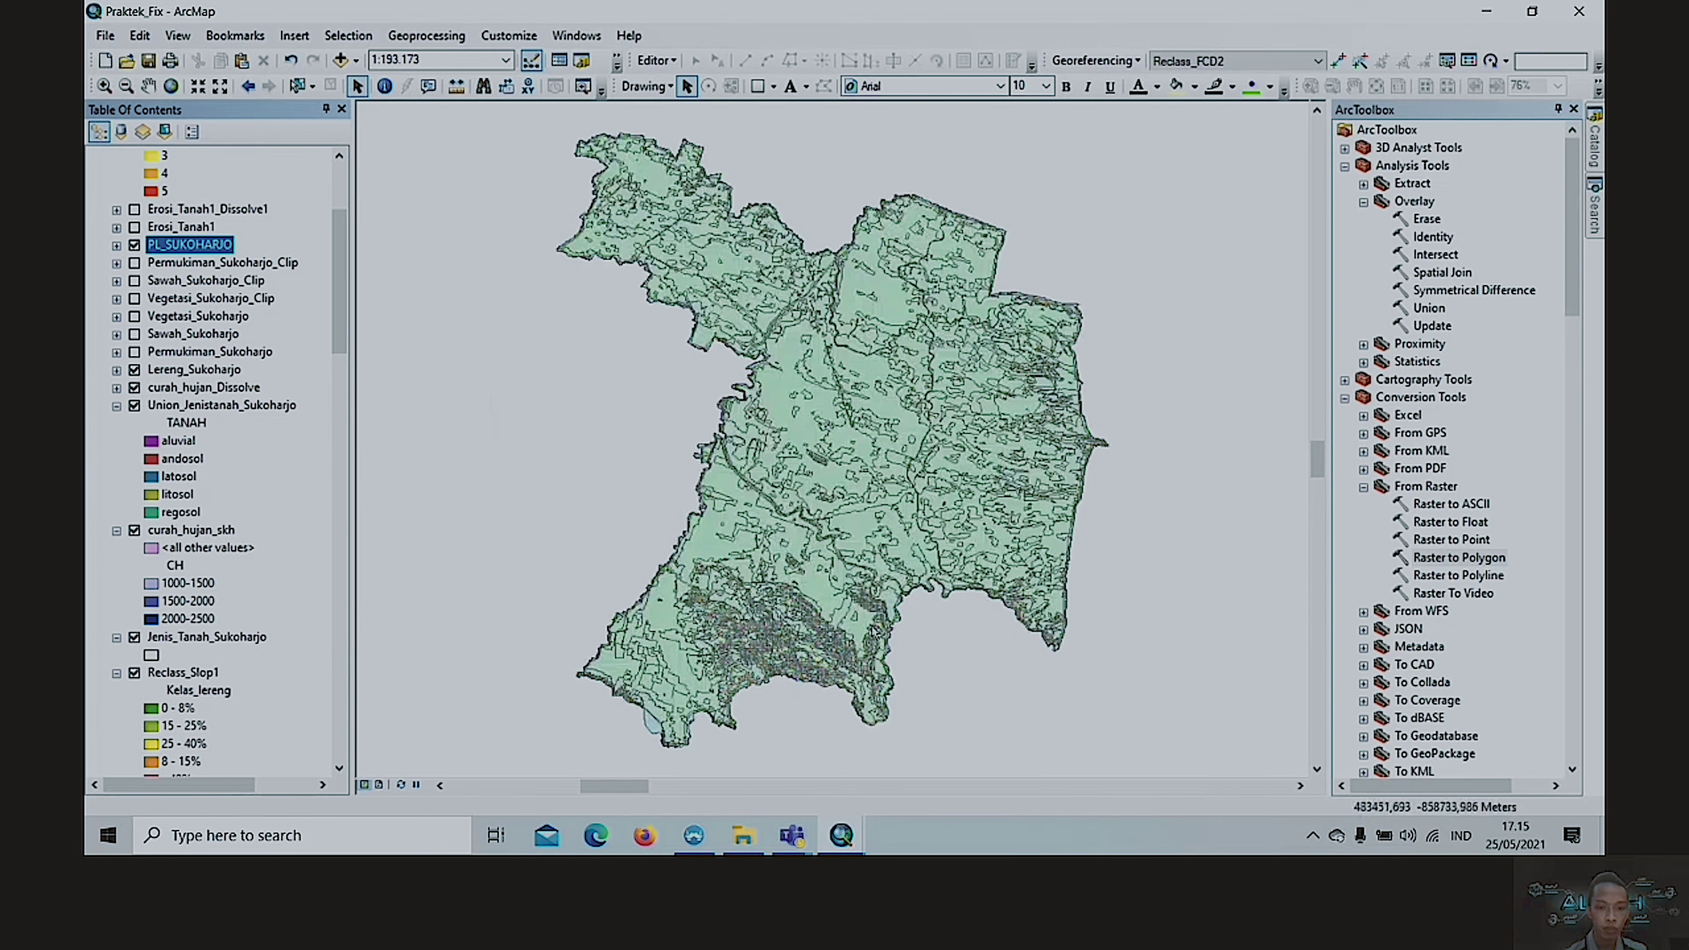
right_click(179, 248)
click(254, 304)
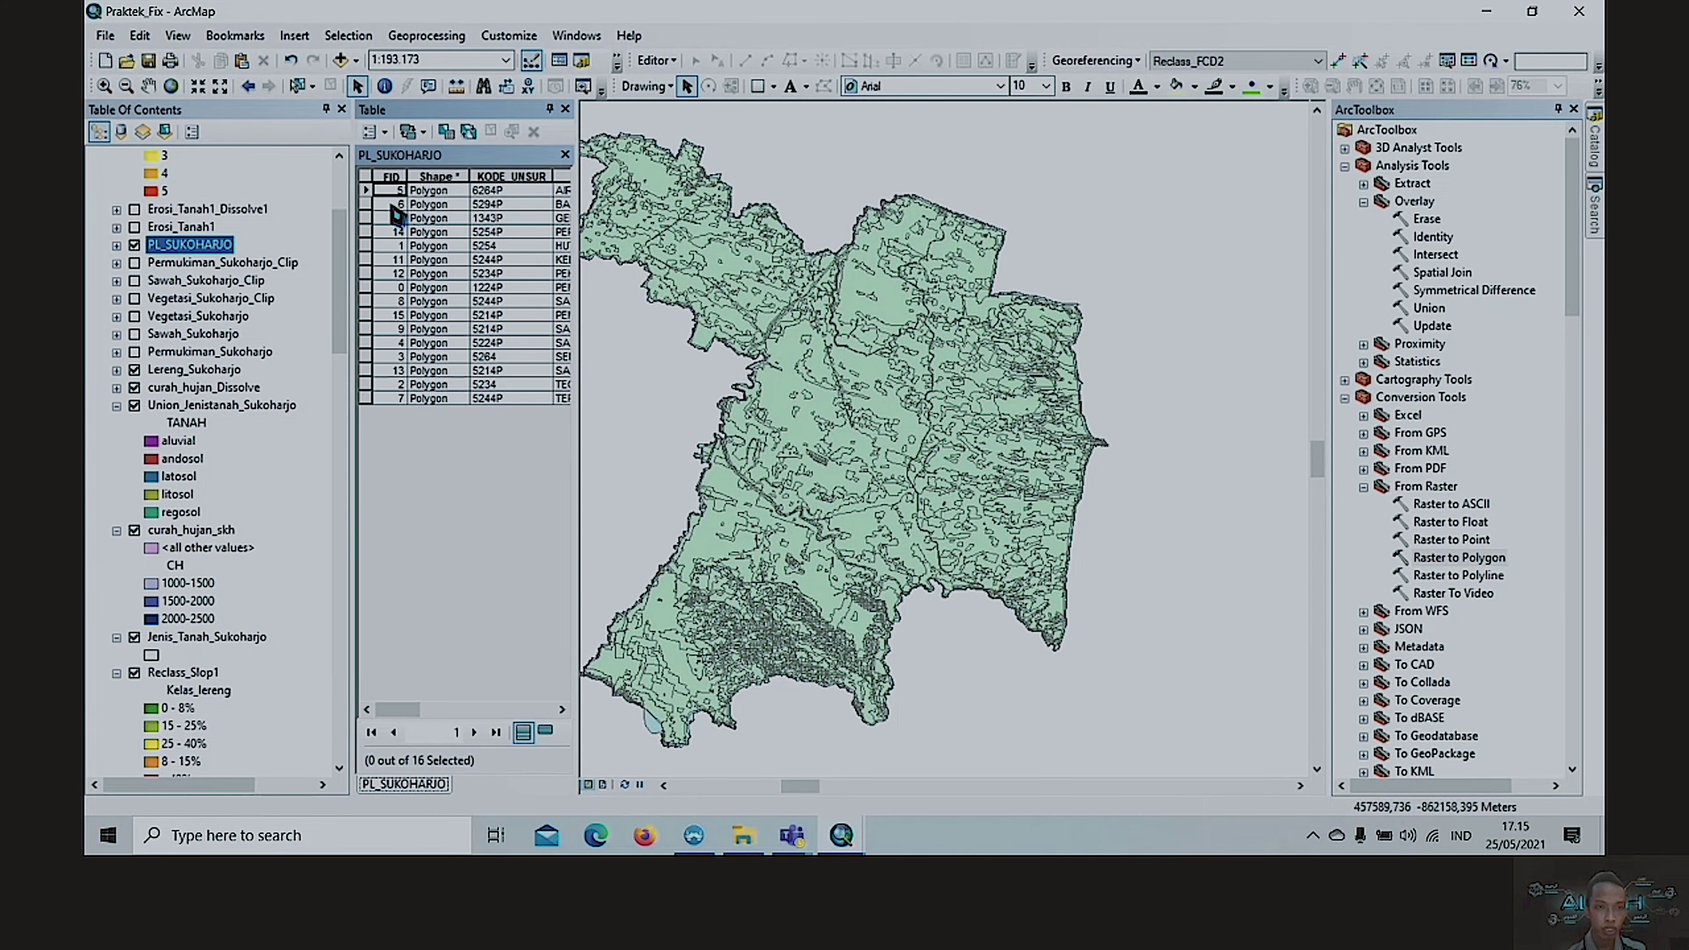
click(370, 146)
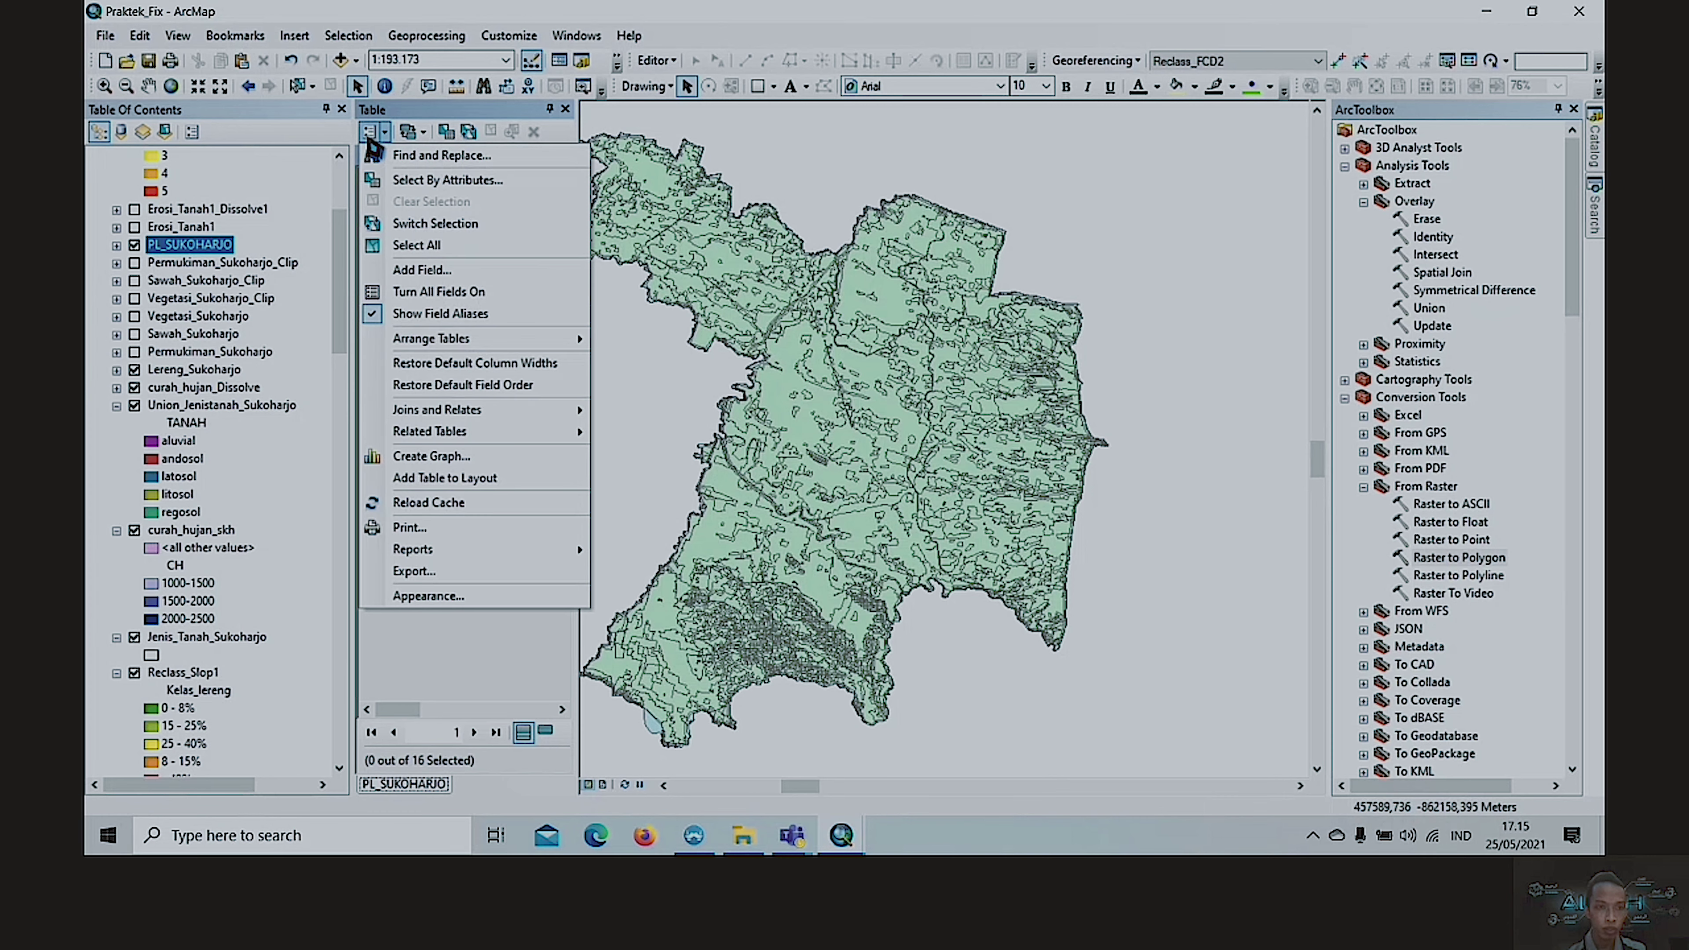
click(418, 270)
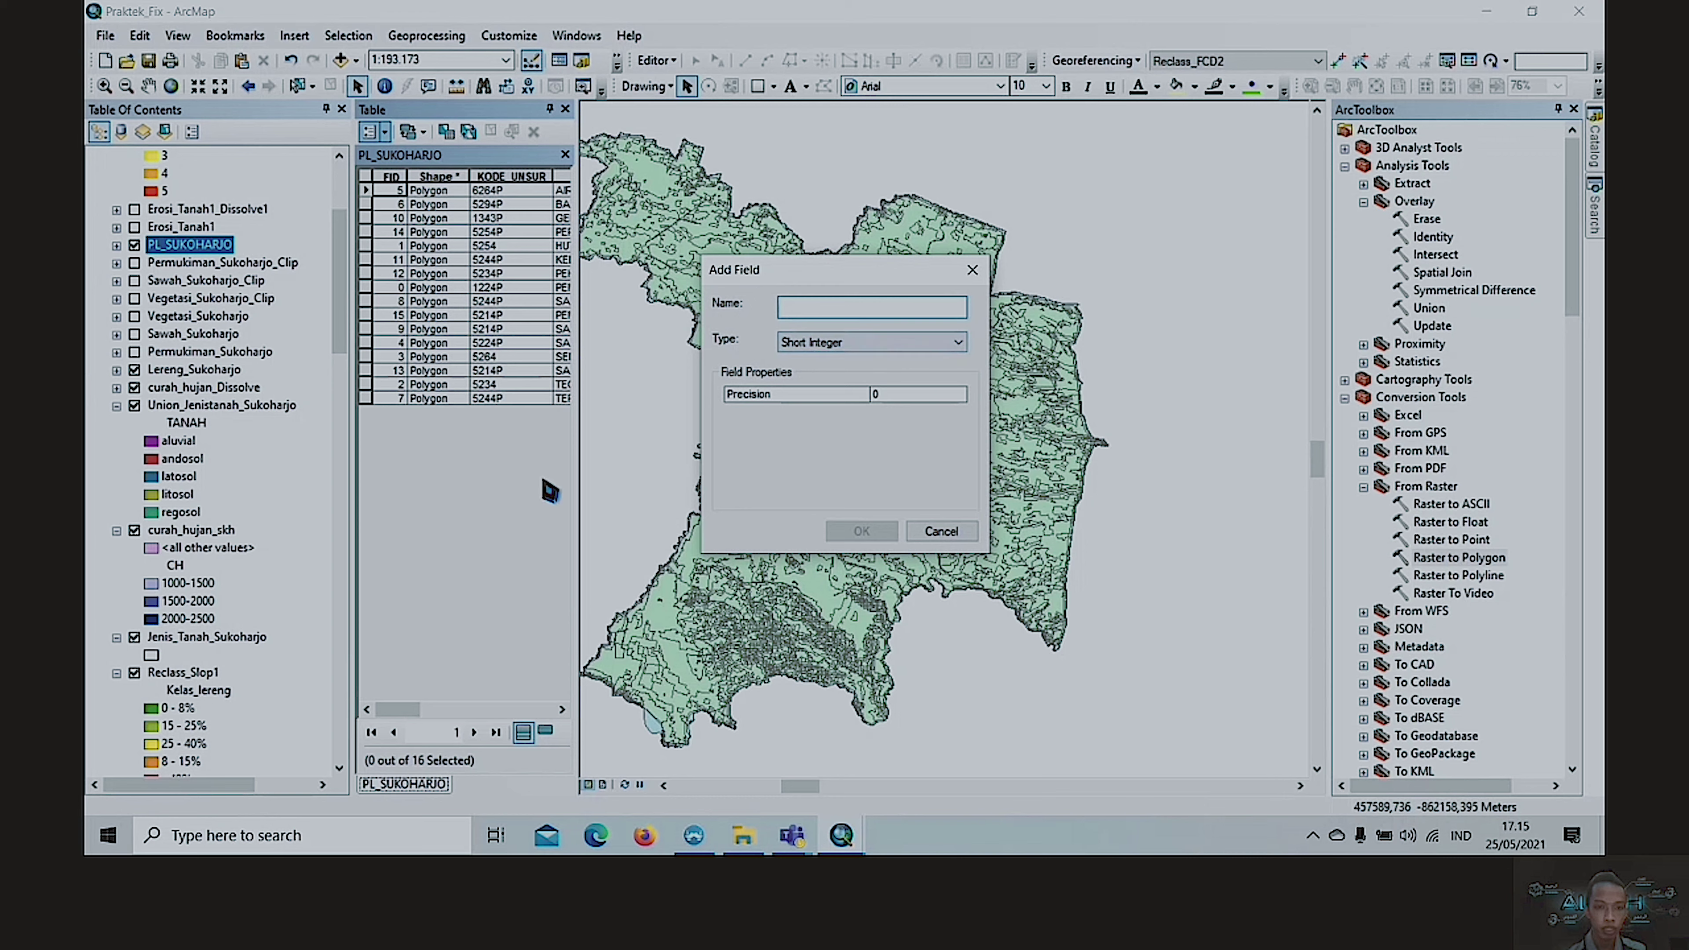
click(939, 531)
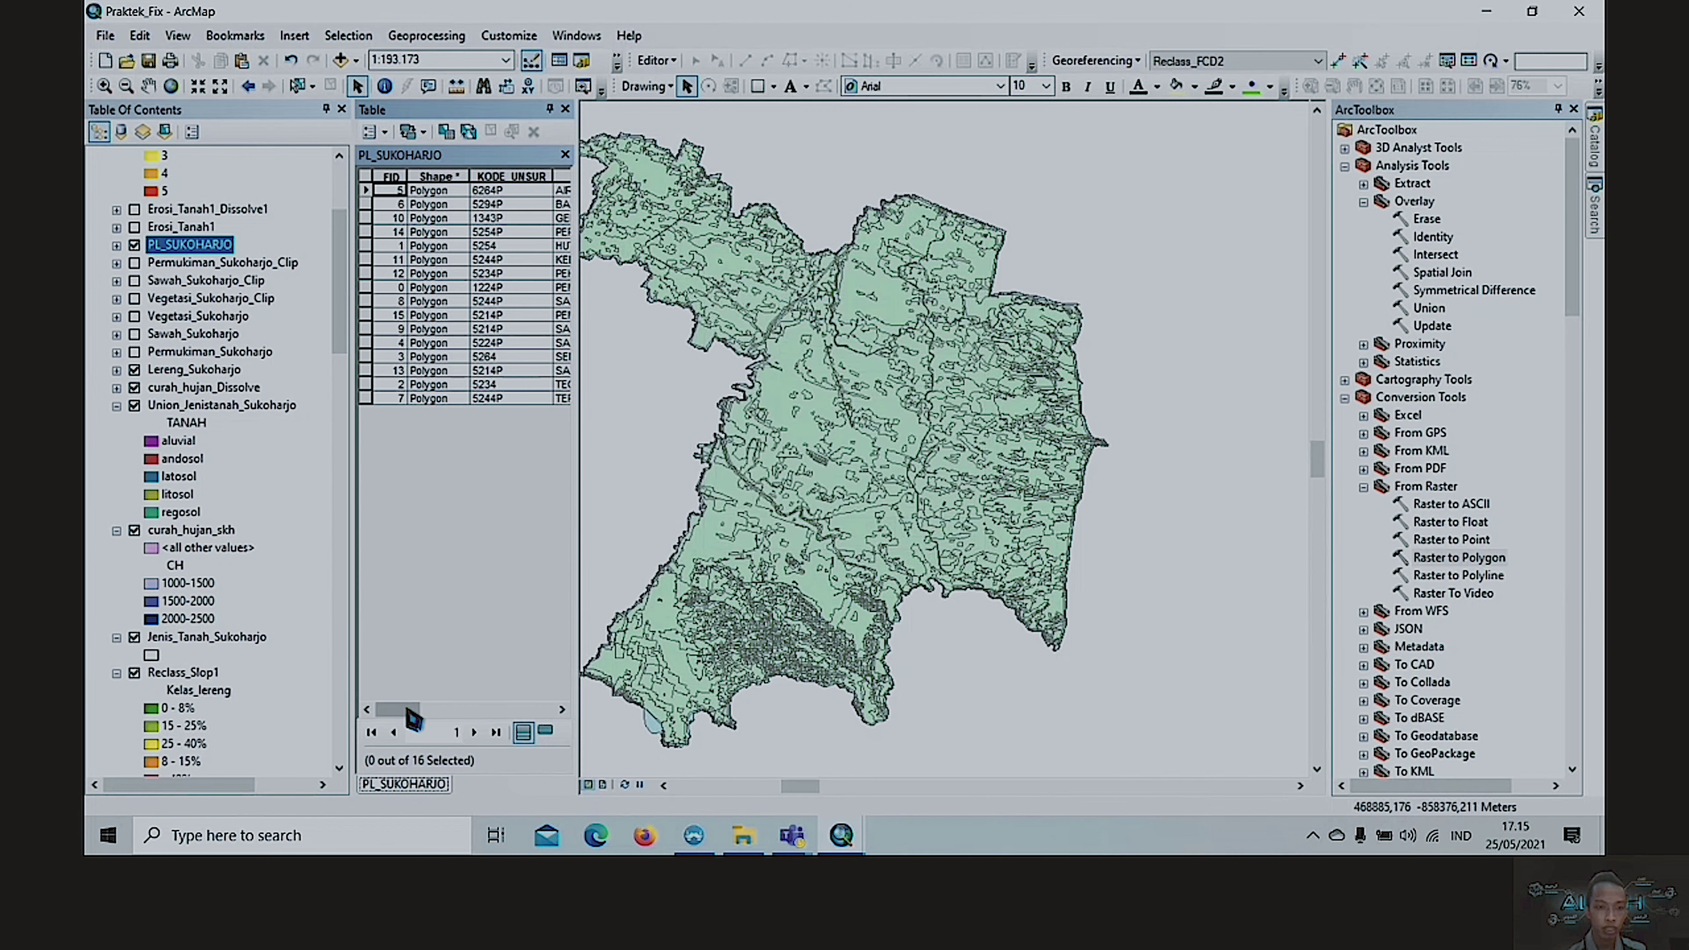
- Examine the PERUBAHAN land-use classes and the CP field in the PL_SUKOHARJO table, and close the table
drag(399, 709, 473, 730)
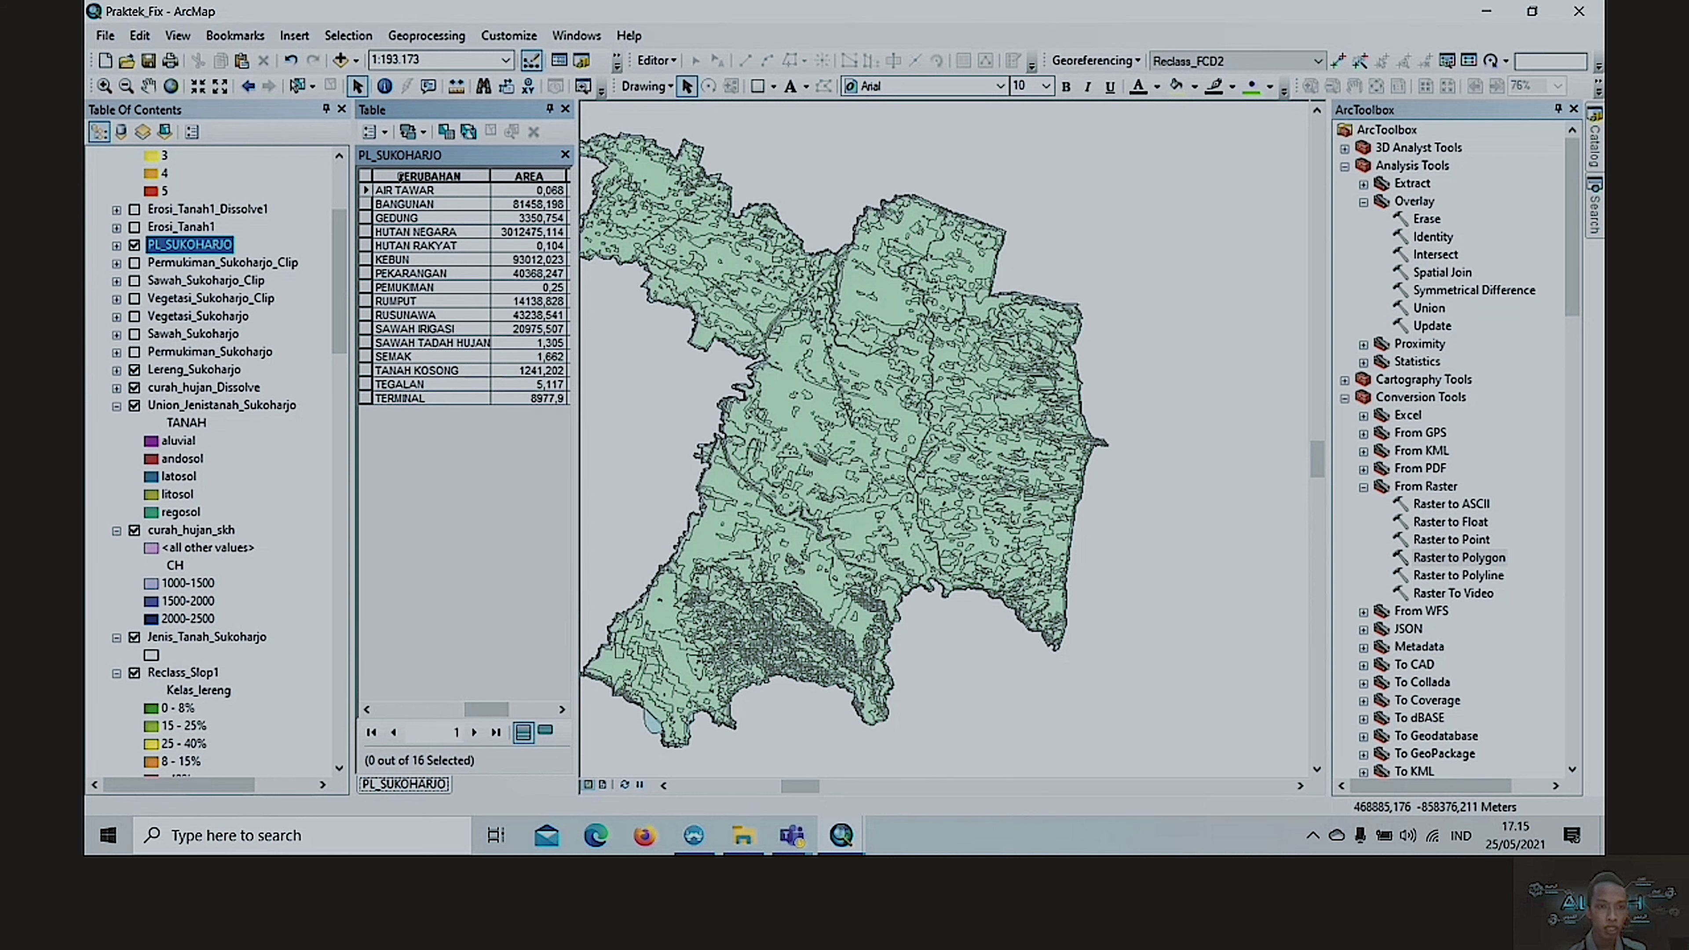
click(400, 177)
right_click(405, 182)
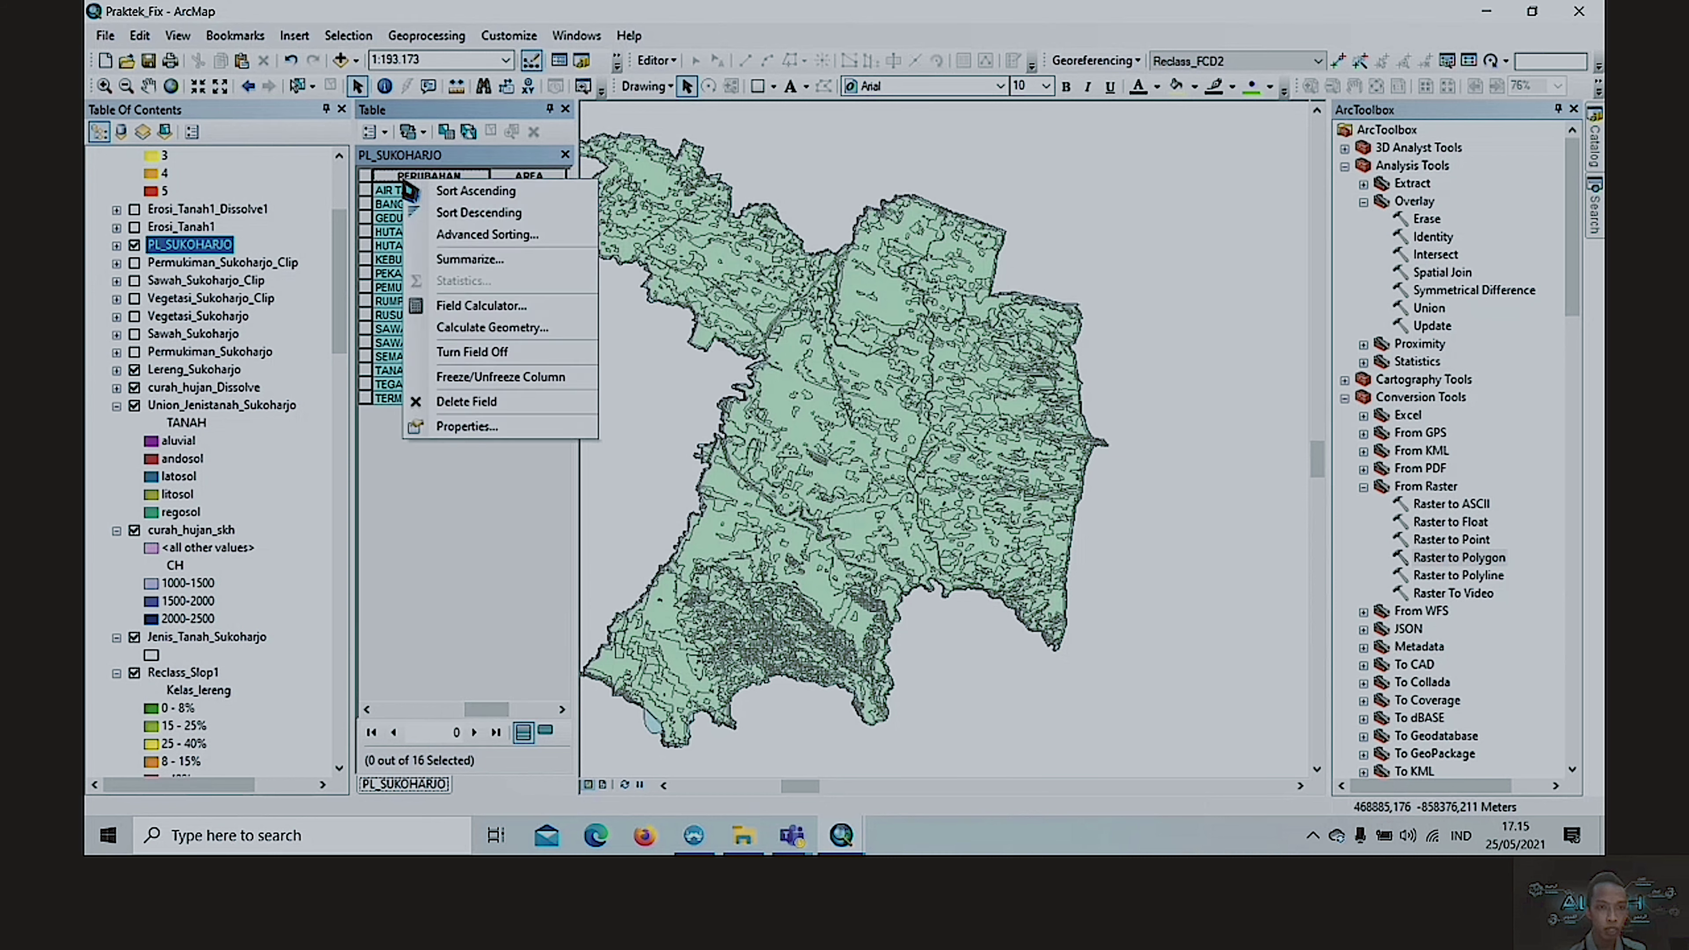
click(395, 480)
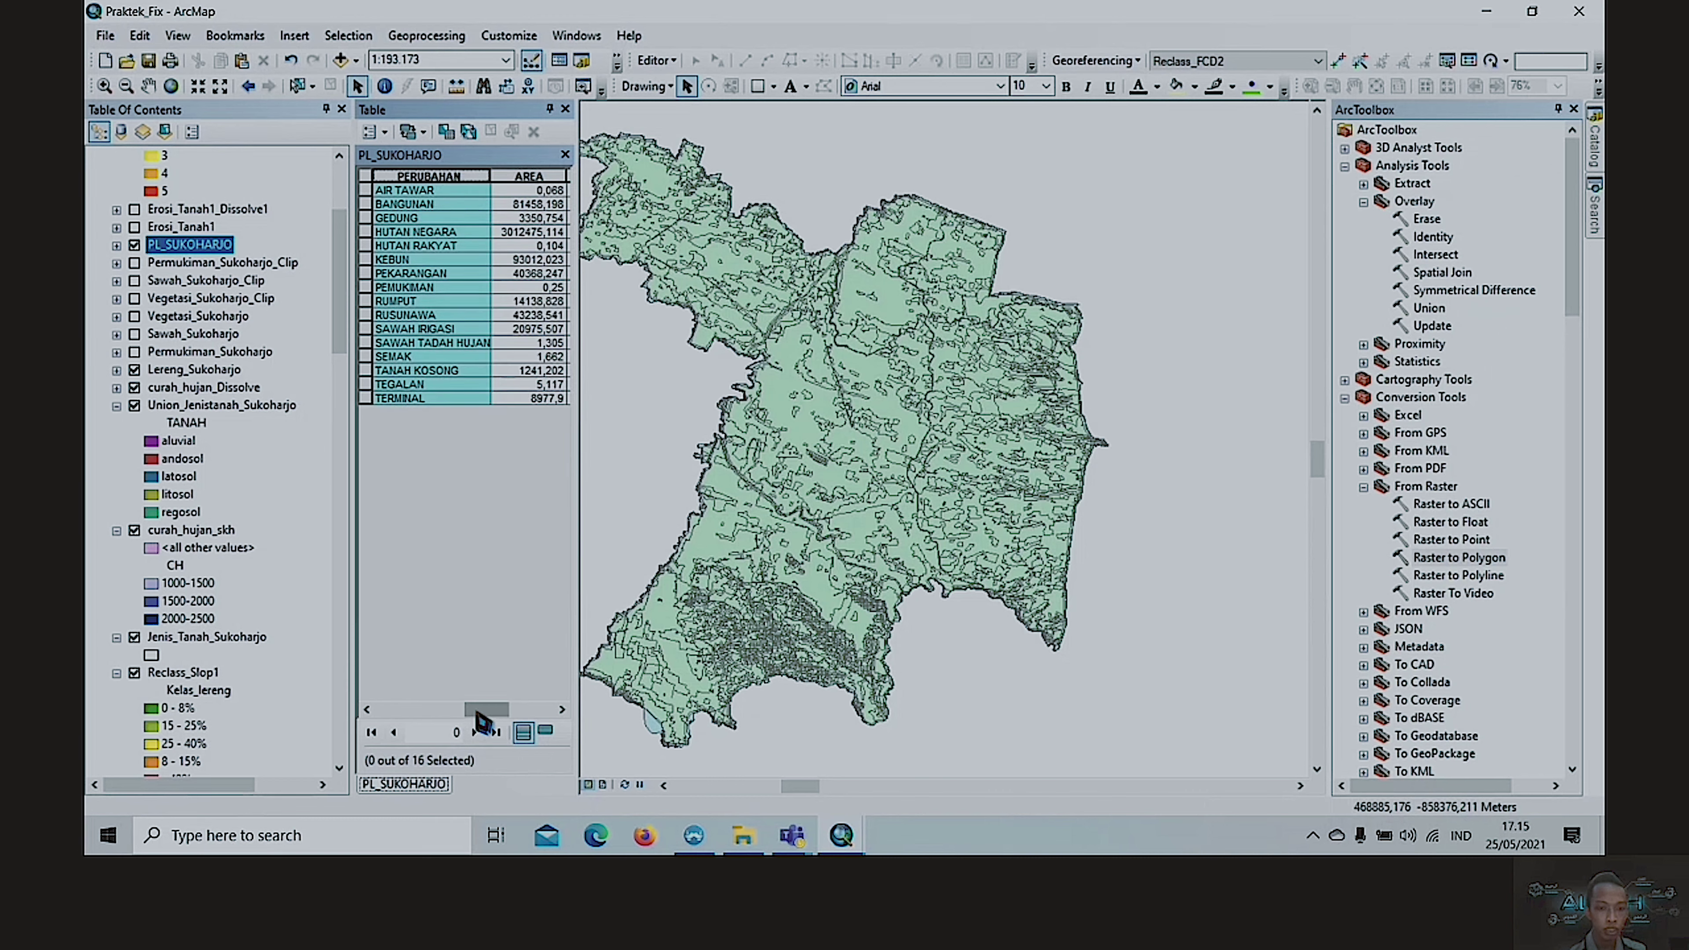
drag(477, 712, 521, 716)
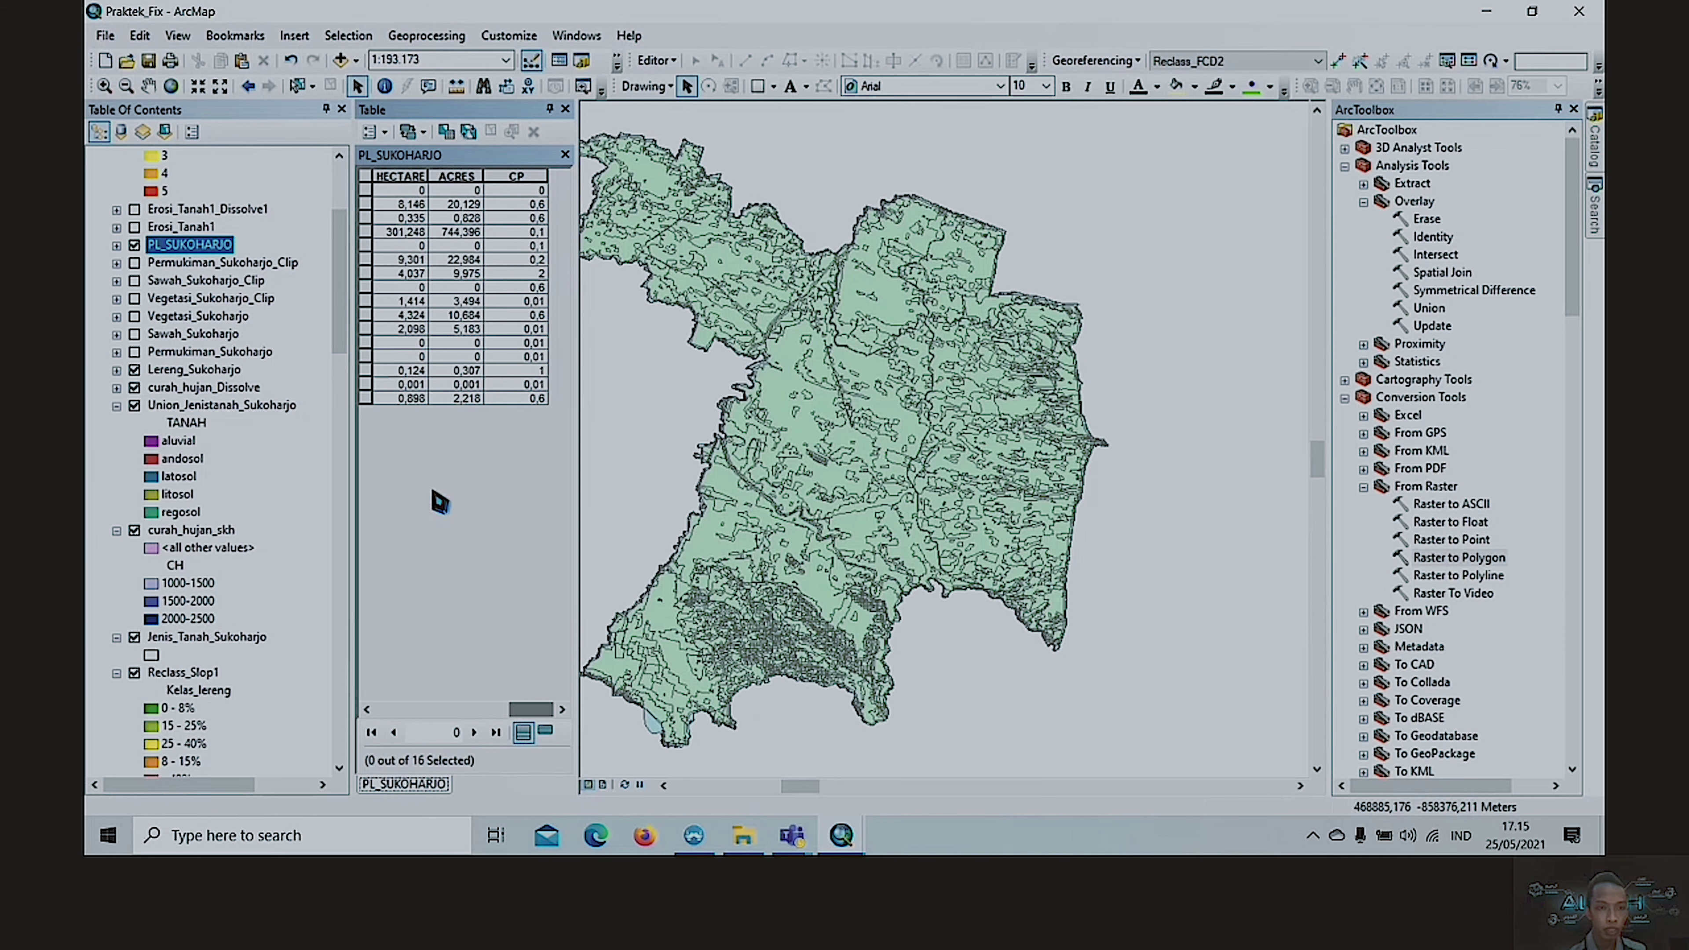
click(566, 109)
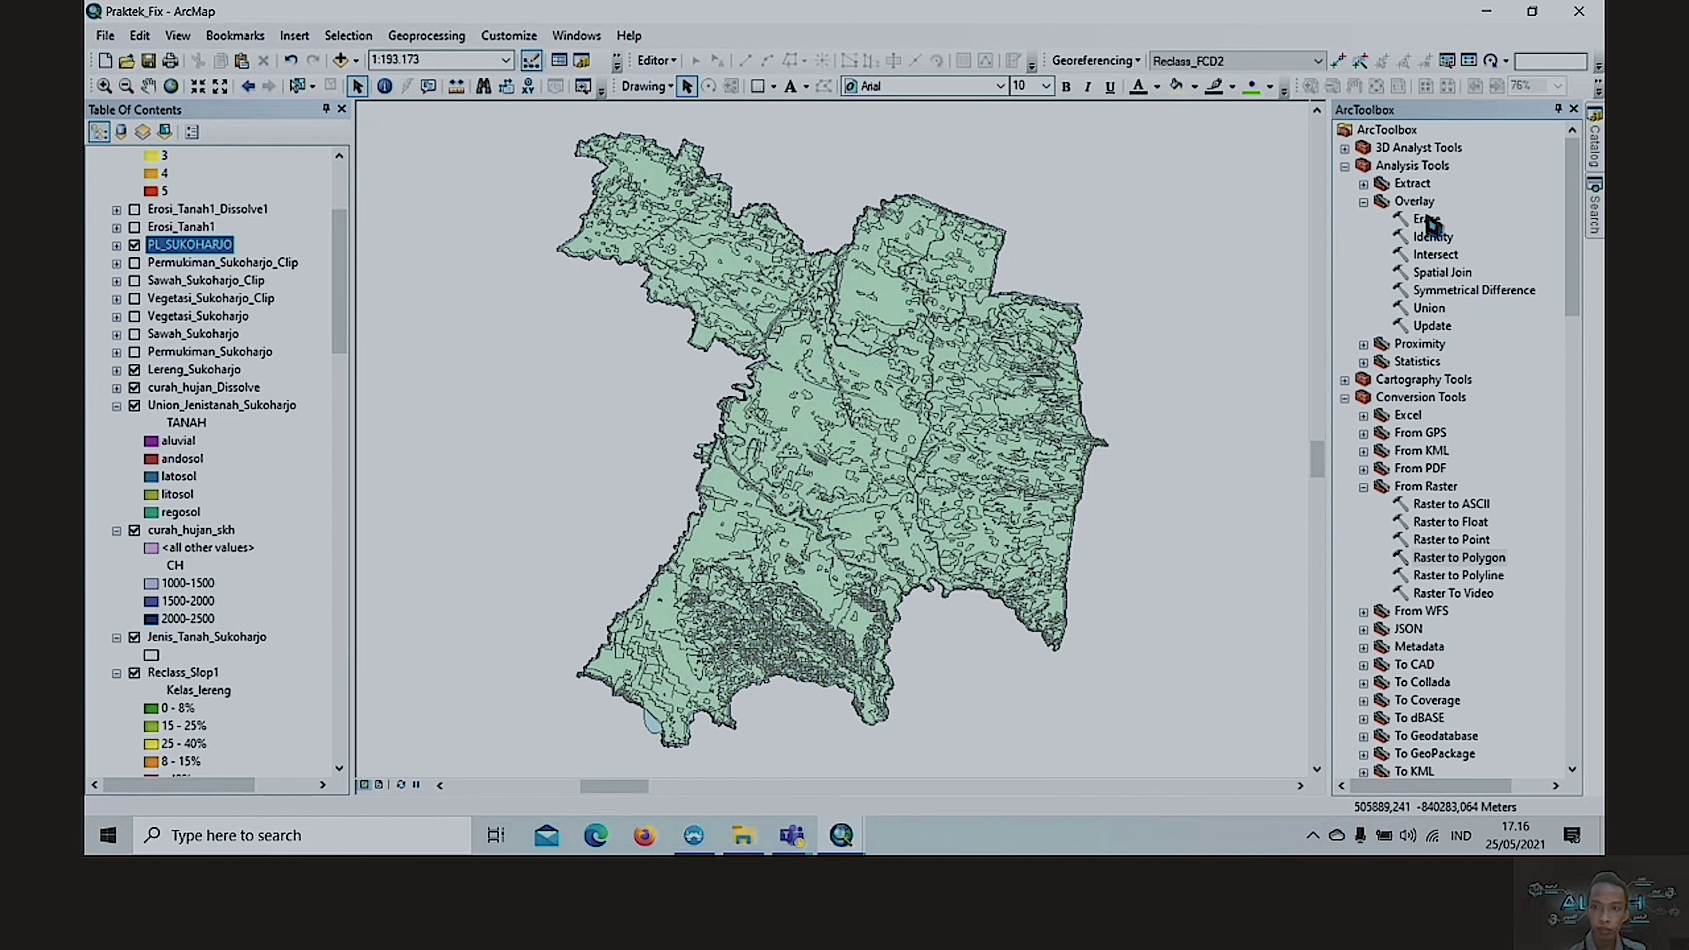
- Start the Intersect overlay tool and add PL_SUKOHARJO and Lereng_Sukoharjo as input features
click(1415, 203)
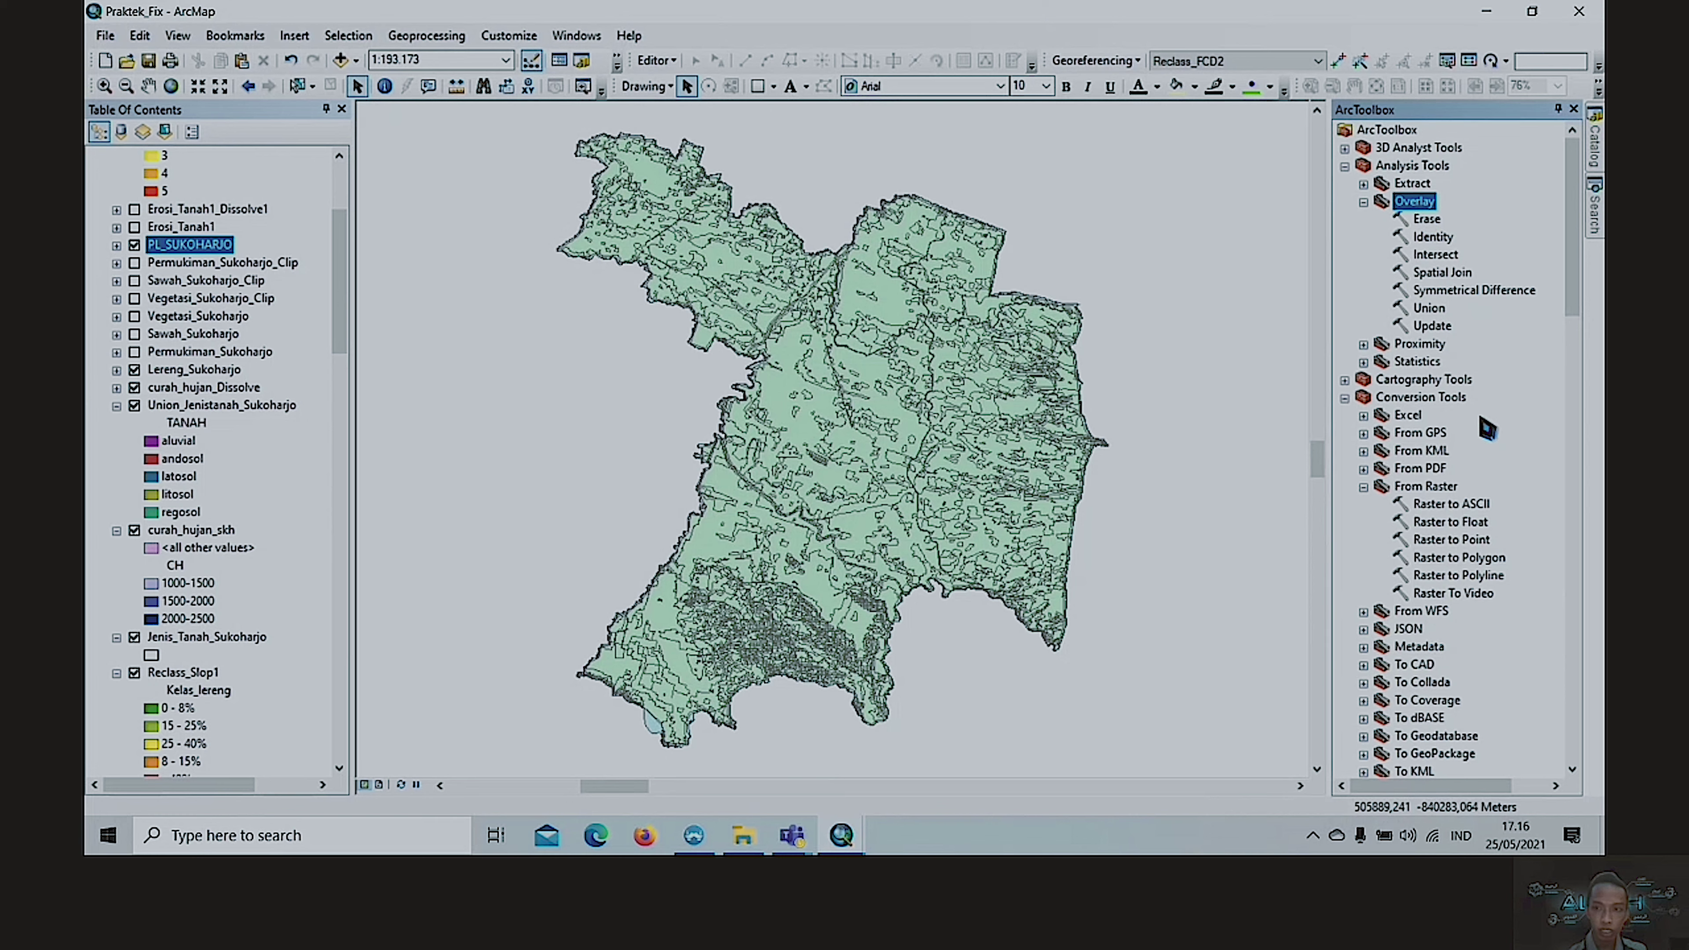
click(1435, 256)
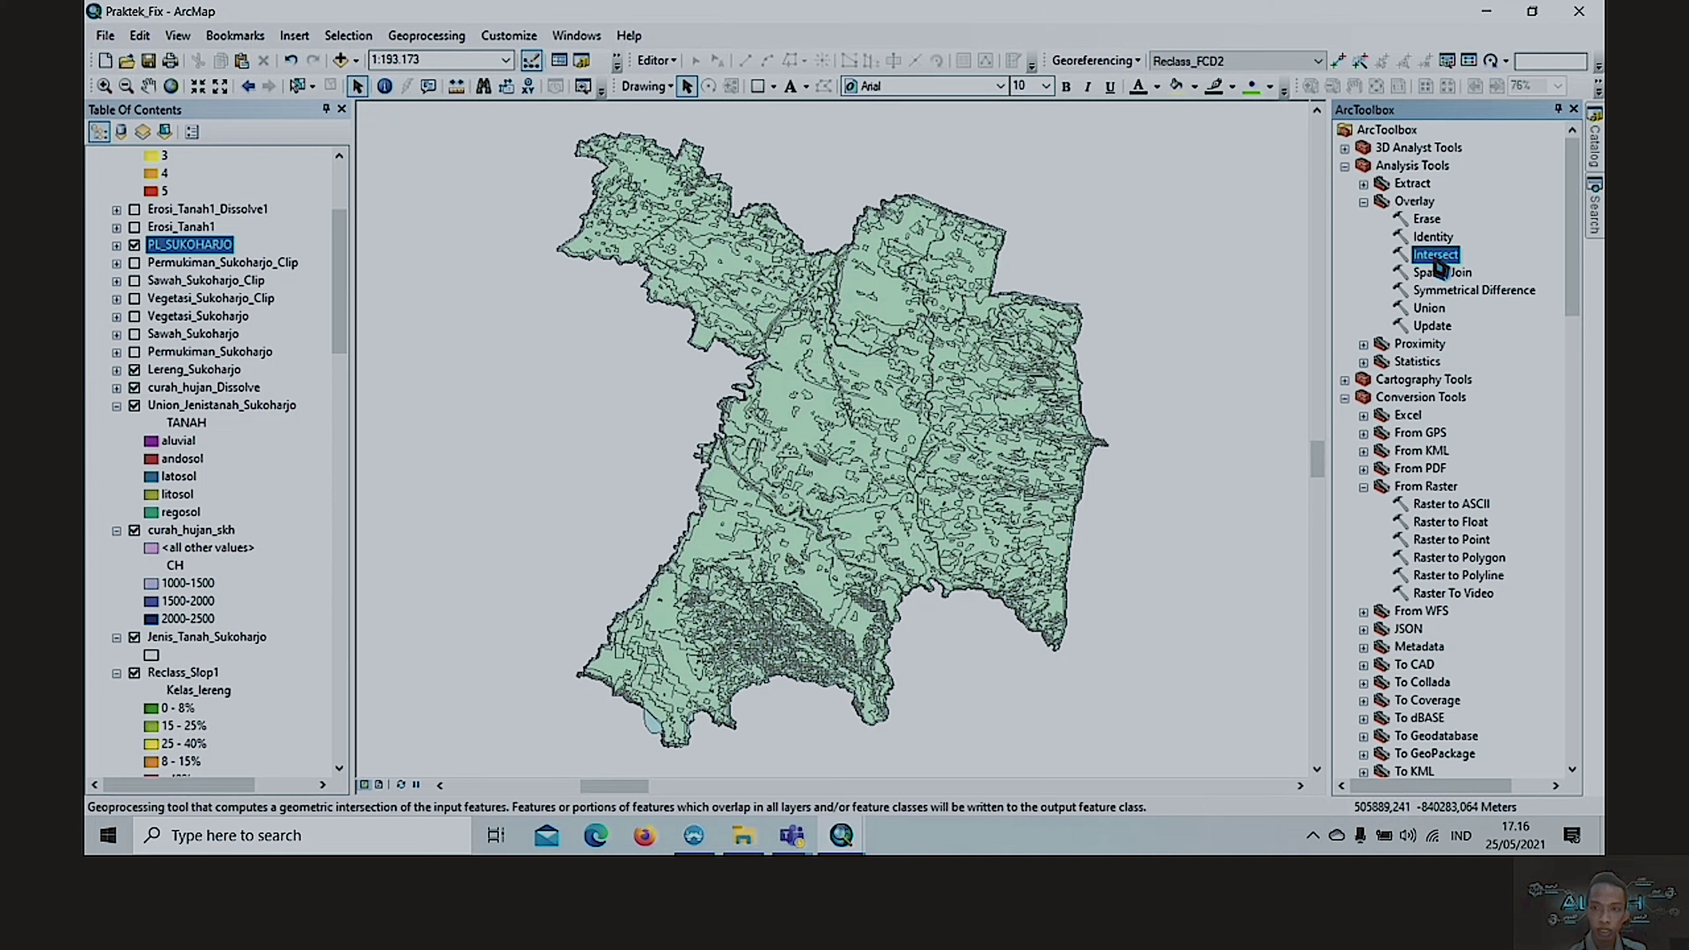
double_click(1435, 258)
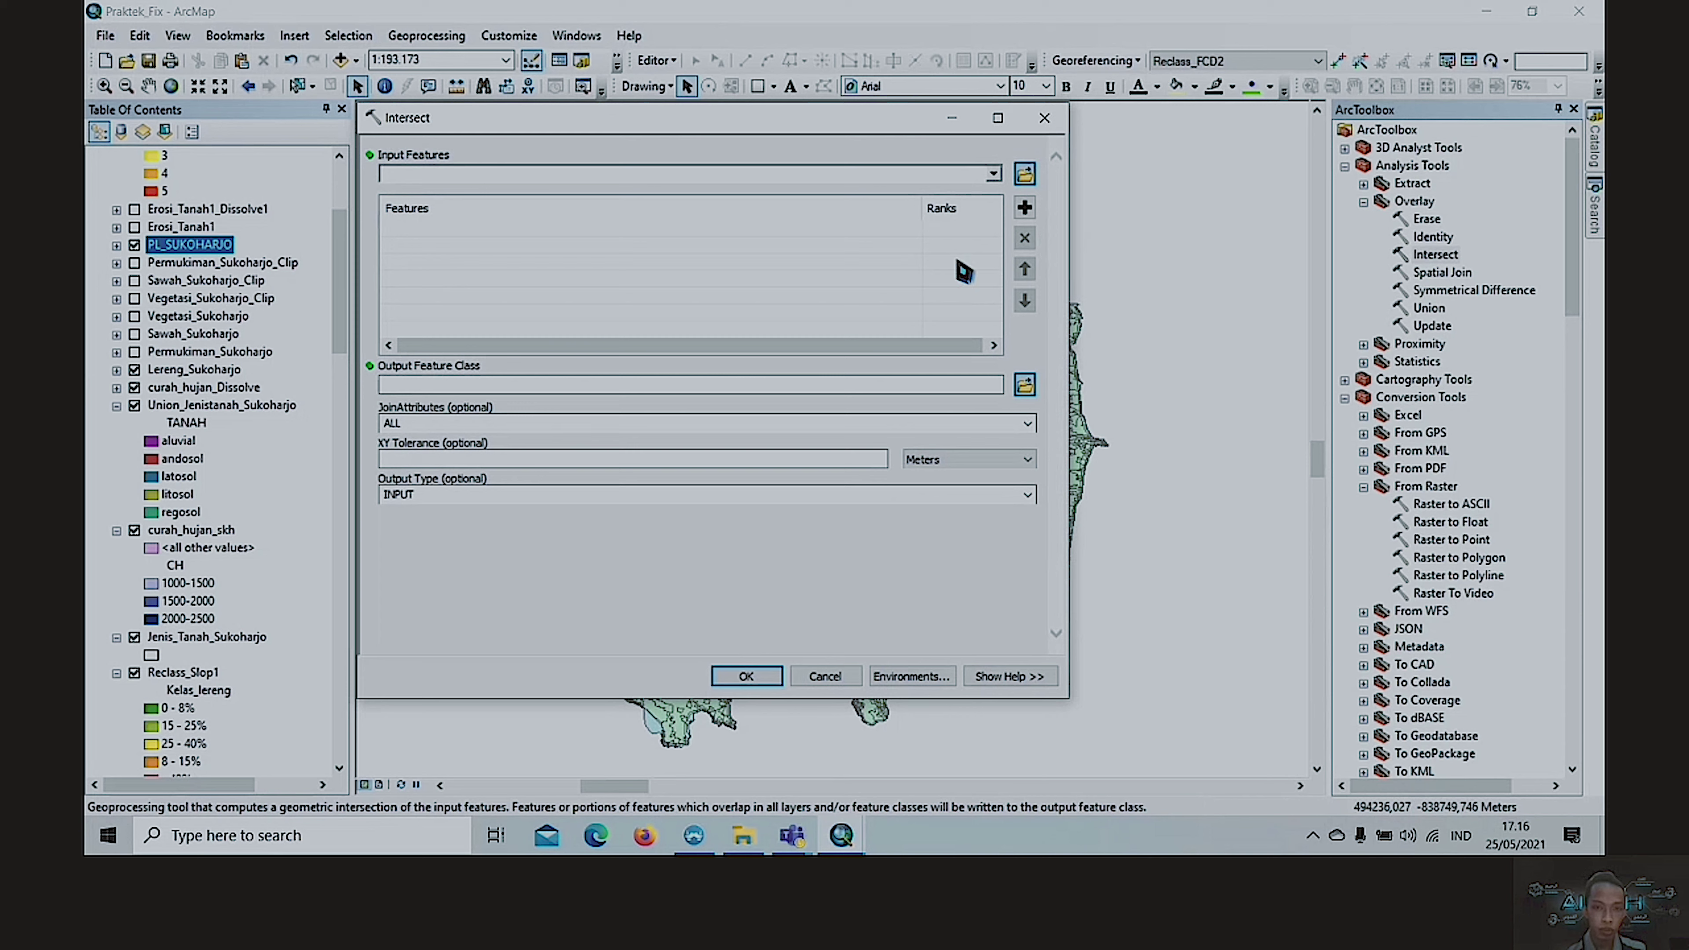
click(991, 174)
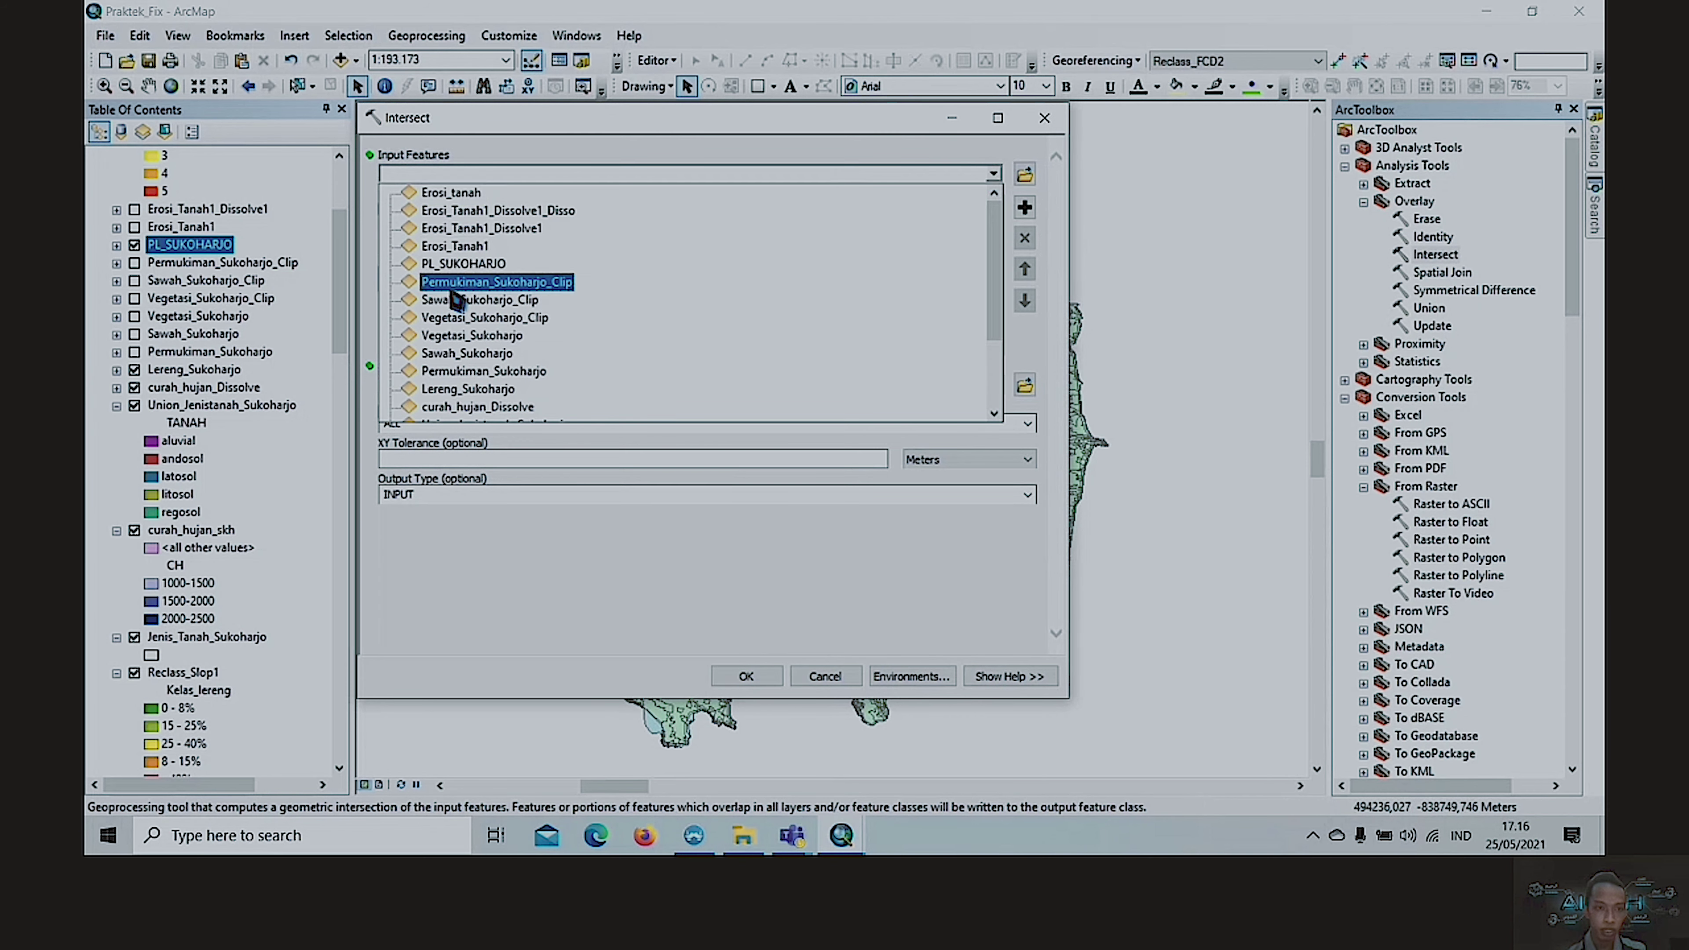
click(459, 270)
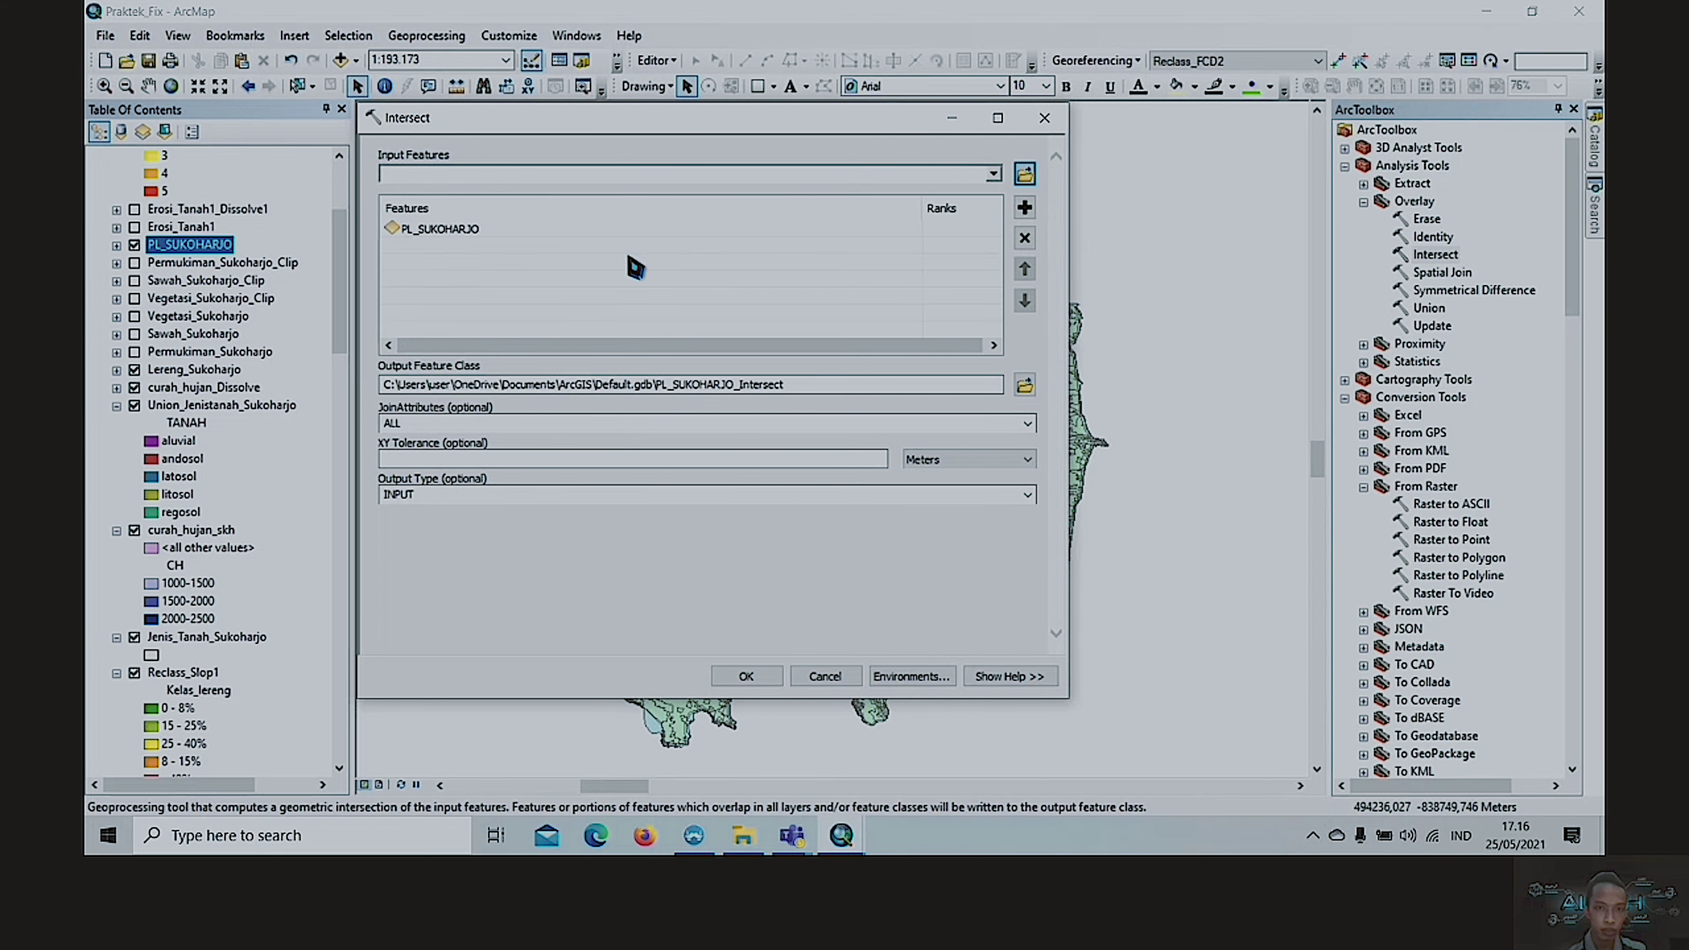
click(993, 176)
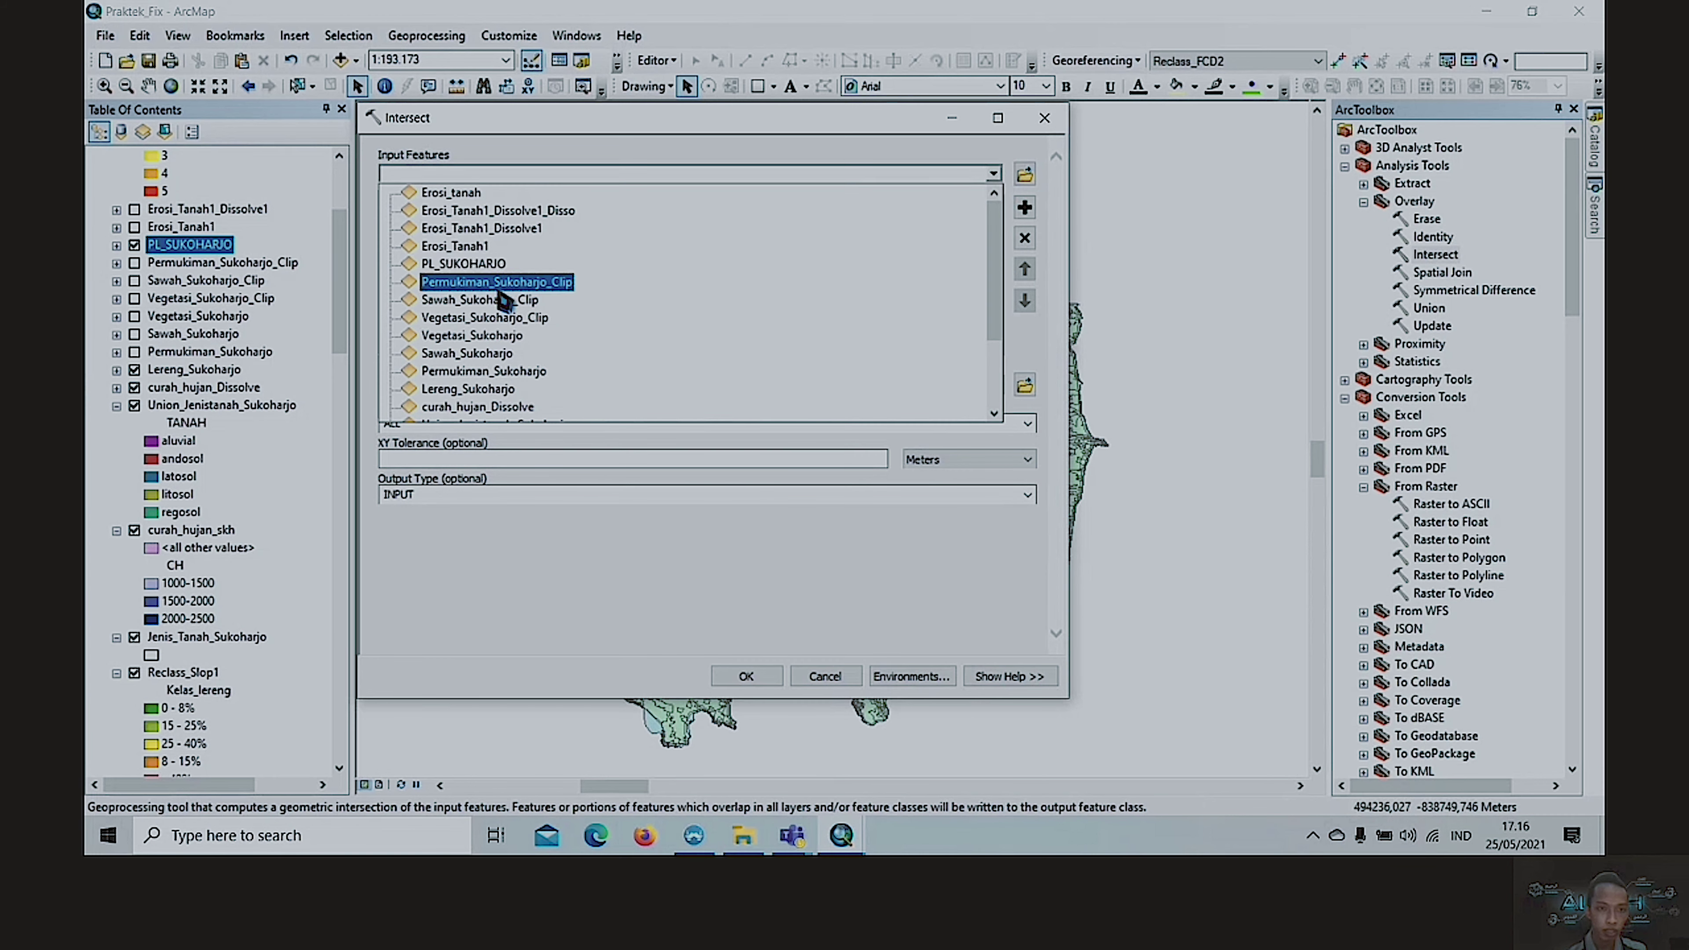
click(512, 389)
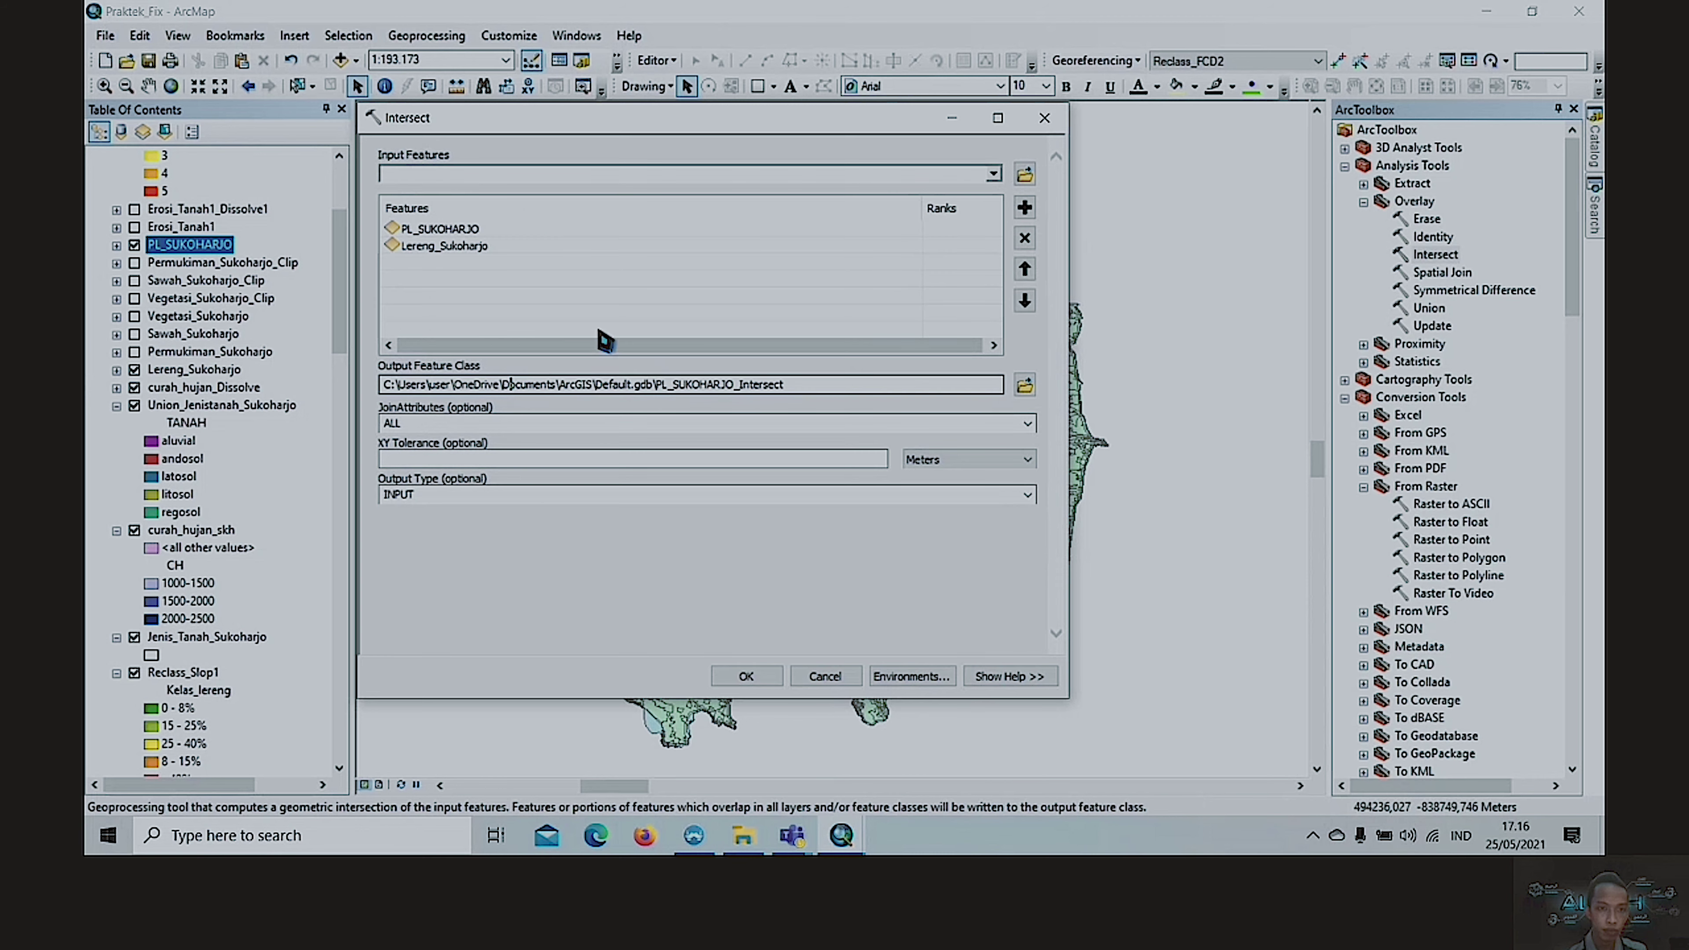
- Add Jenis_Tanah_Sukoharjo and curah_hujan_Dissolve to the Intersect input features, and cancel the tool
click(995, 177)
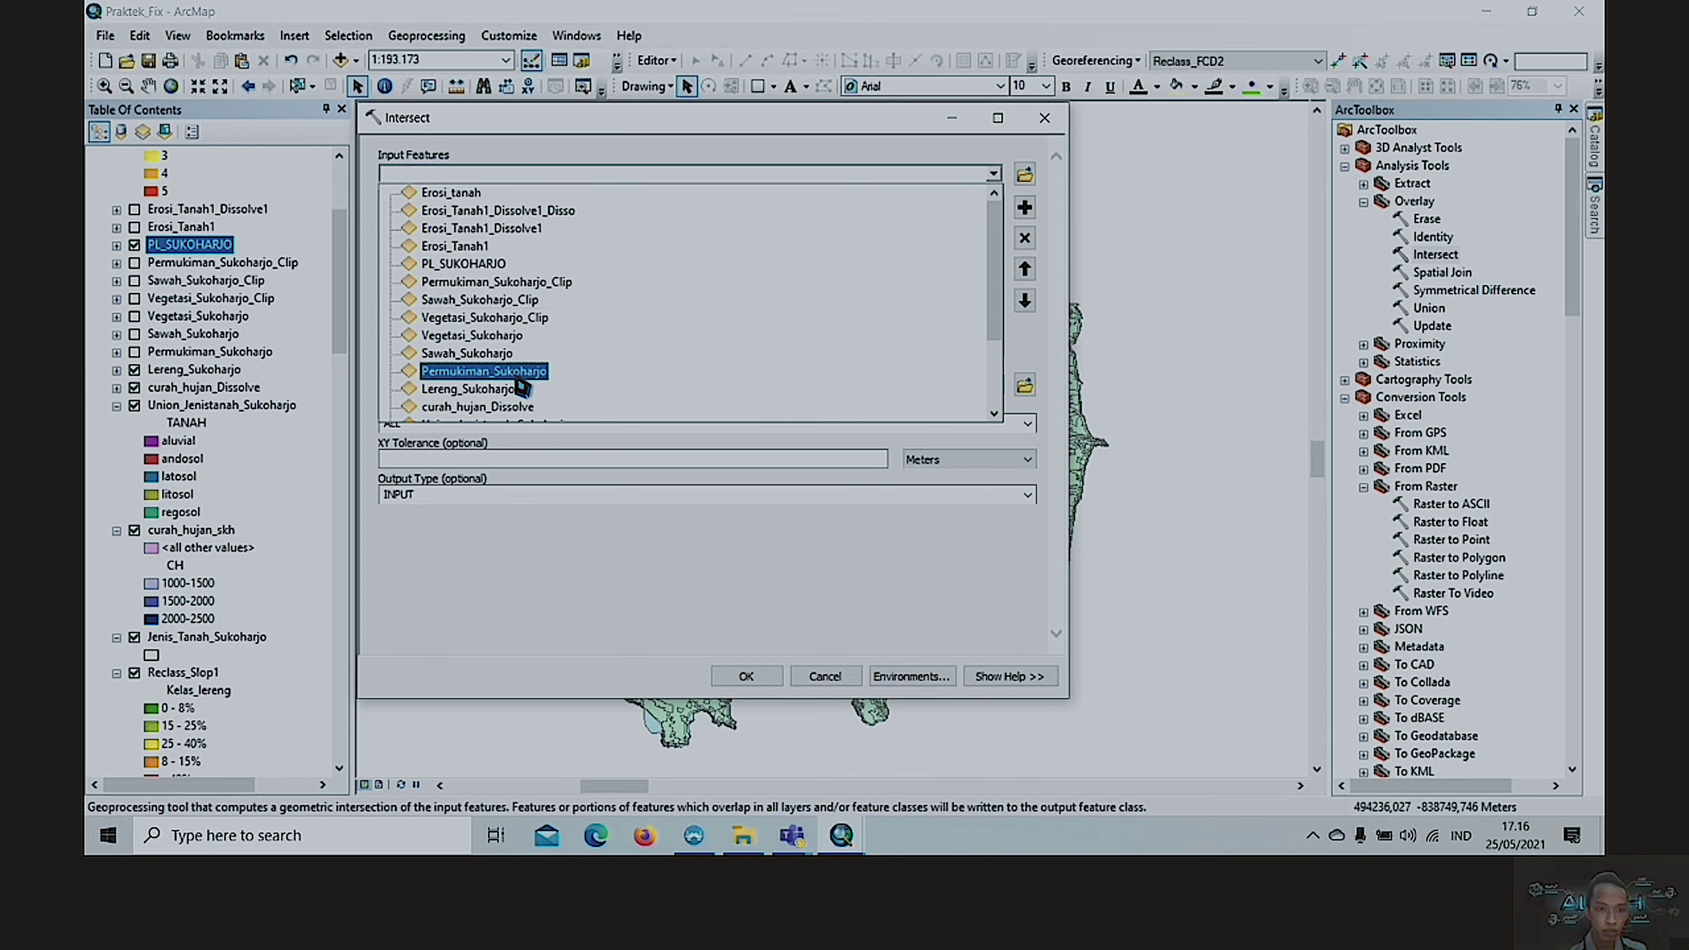
scroll(519, 373, down, 3)
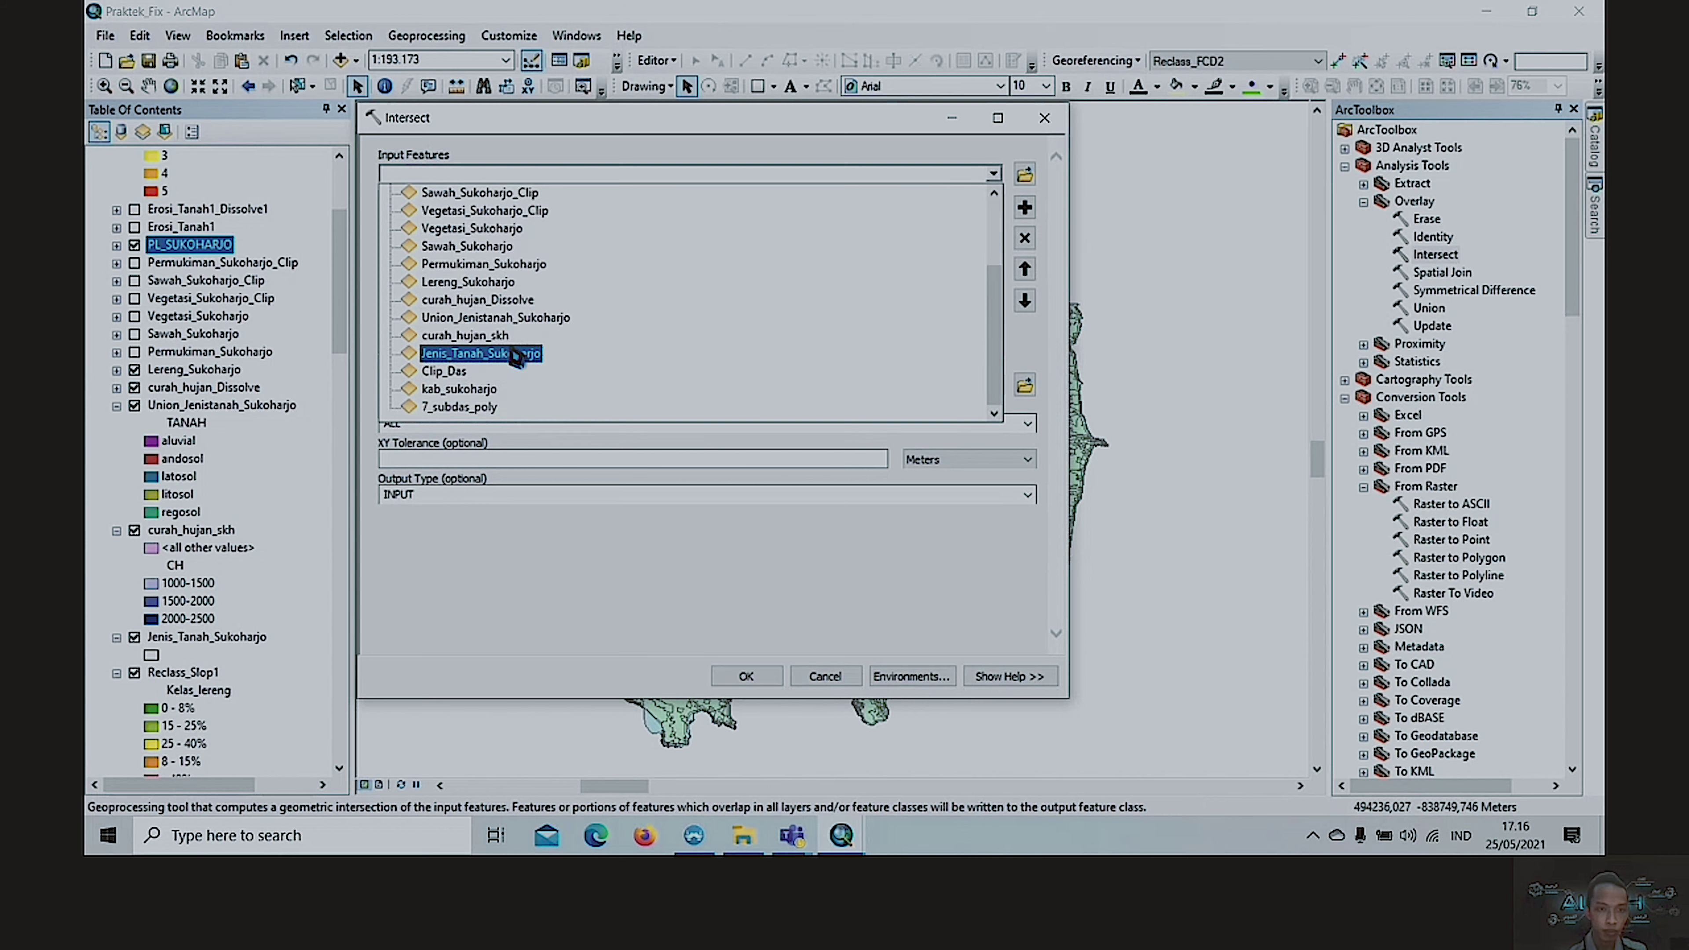
click(517, 357)
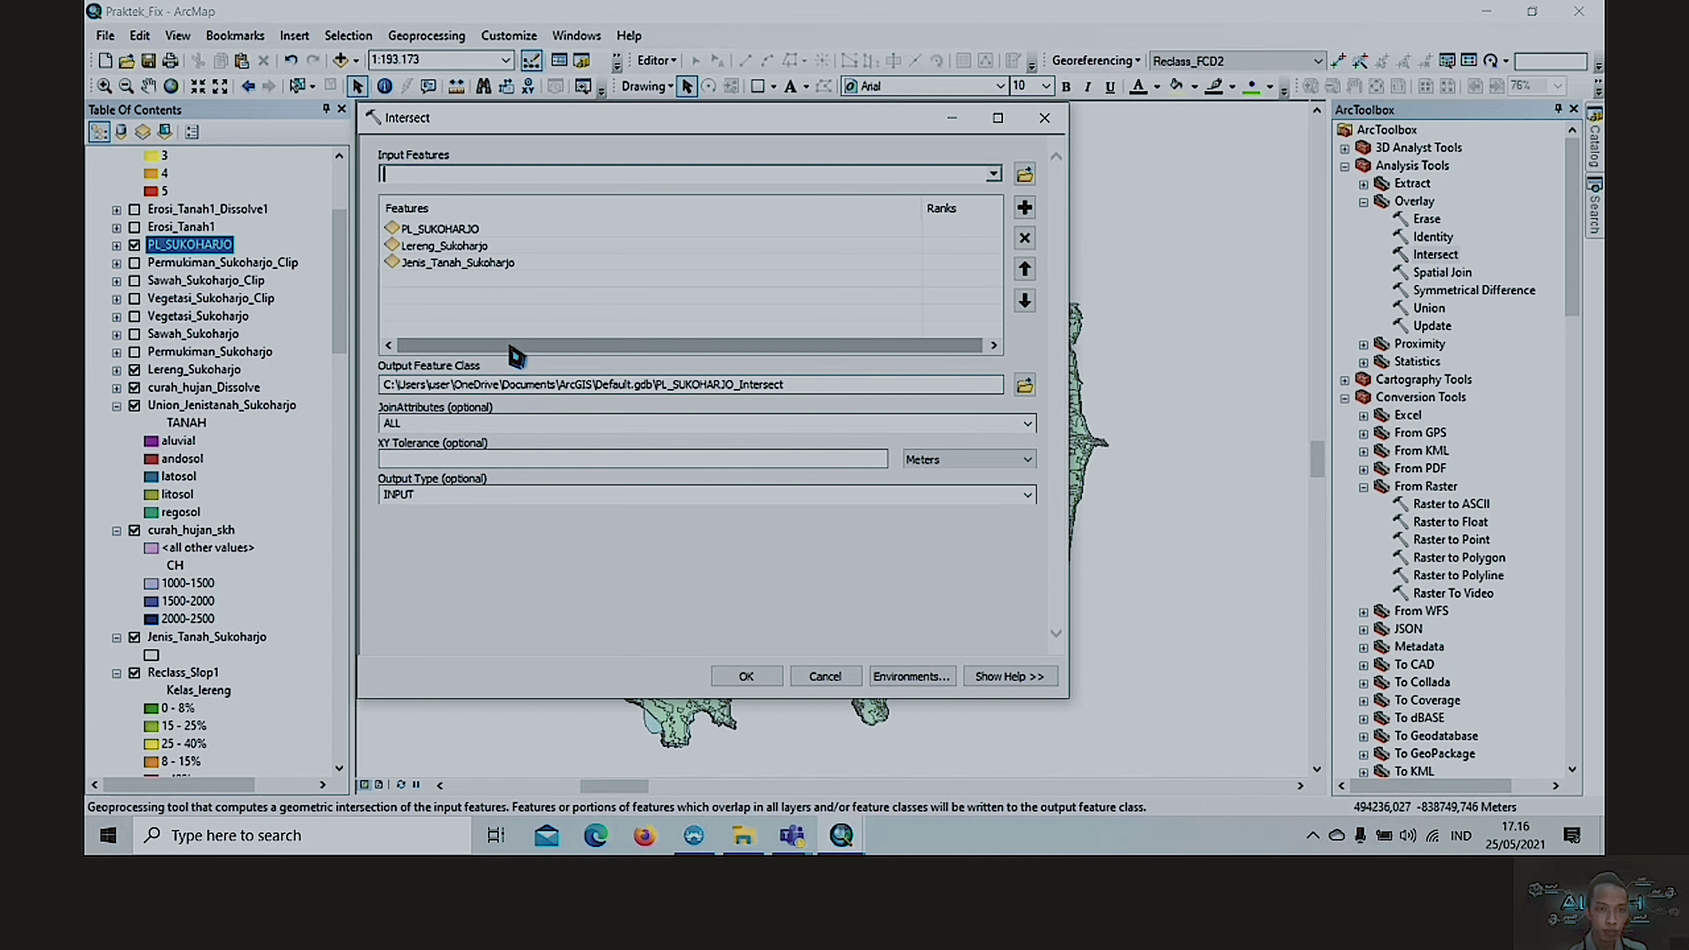
click(994, 174)
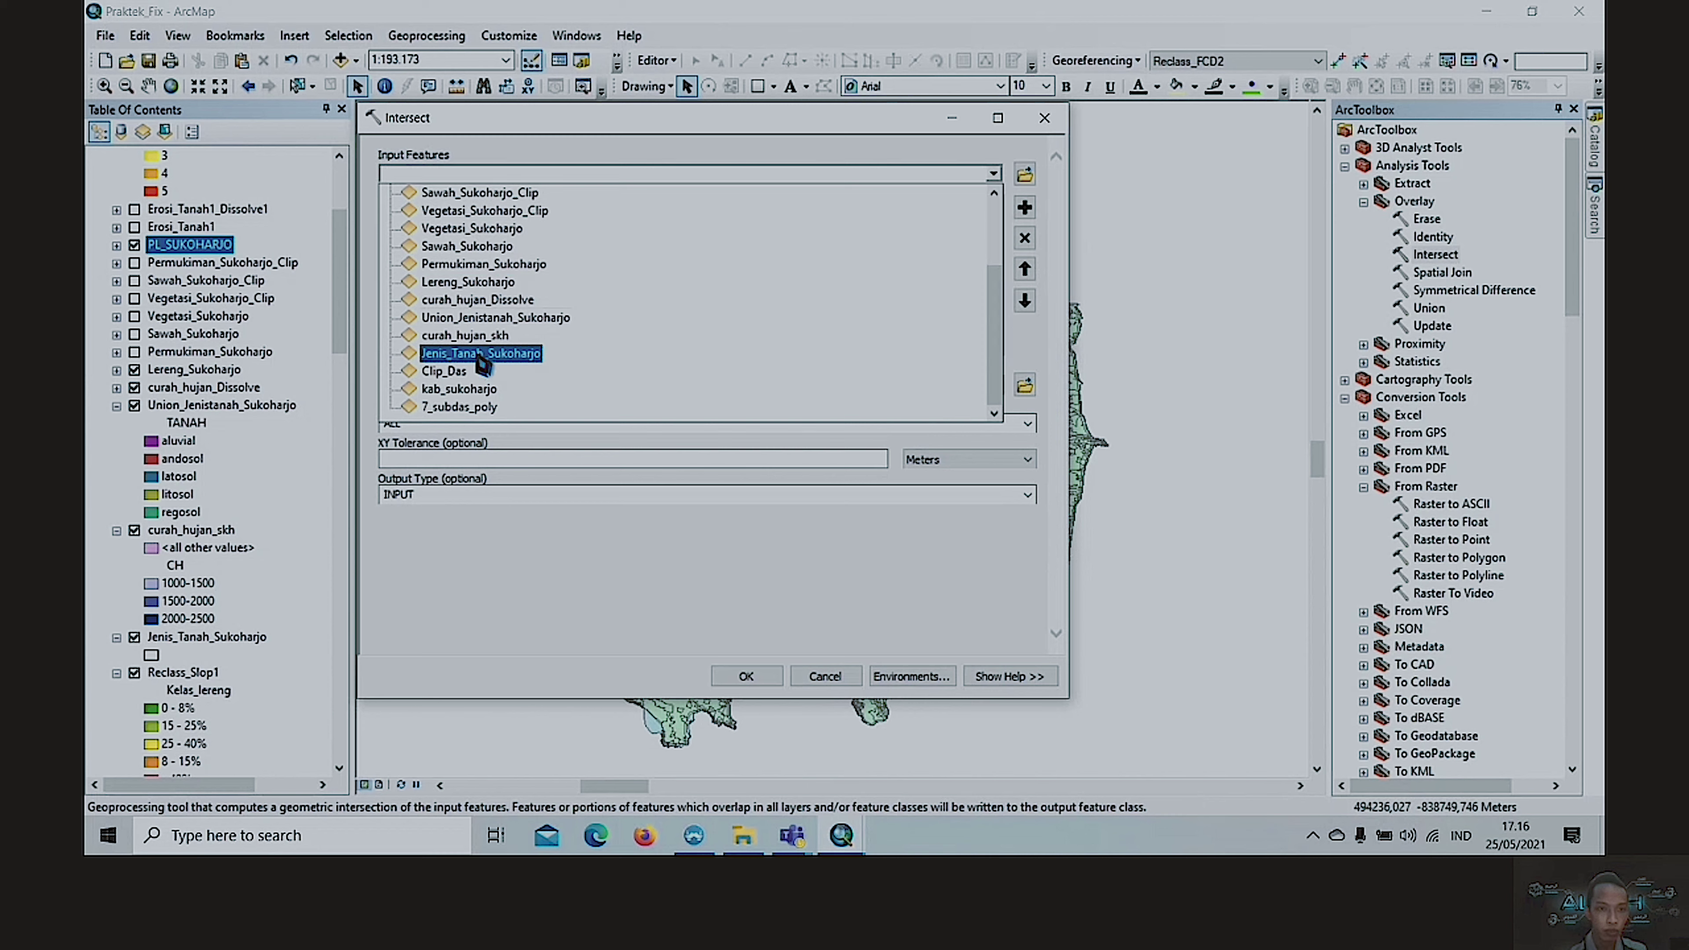
click(473, 300)
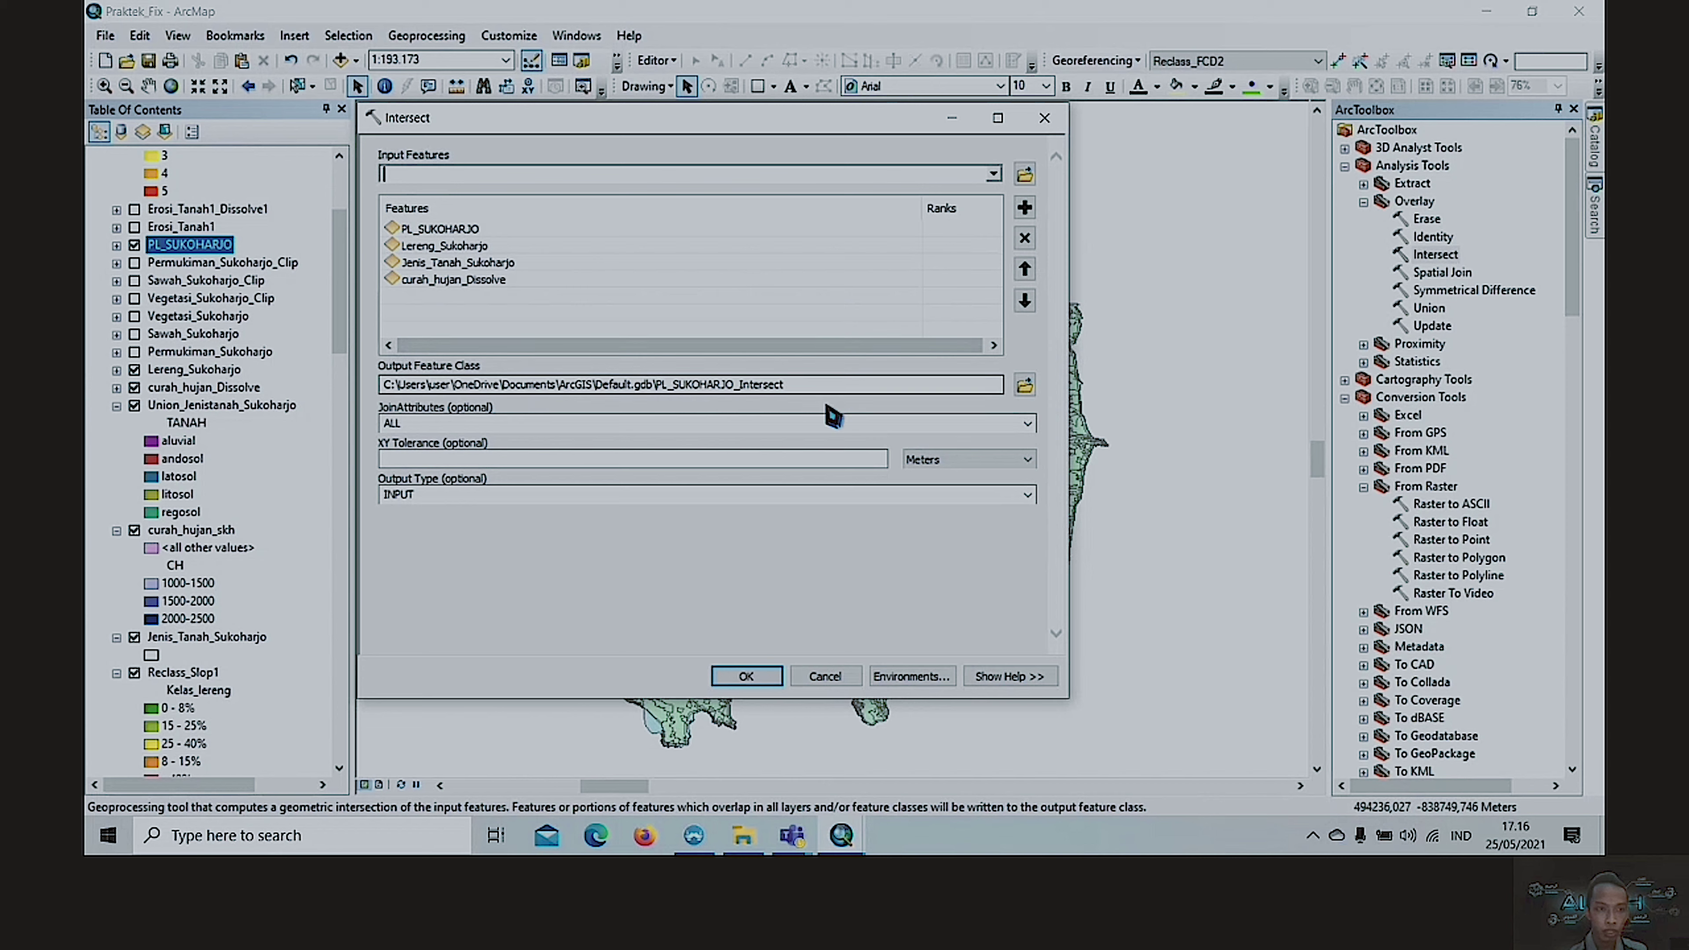
click(864, 388)
click(824, 677)
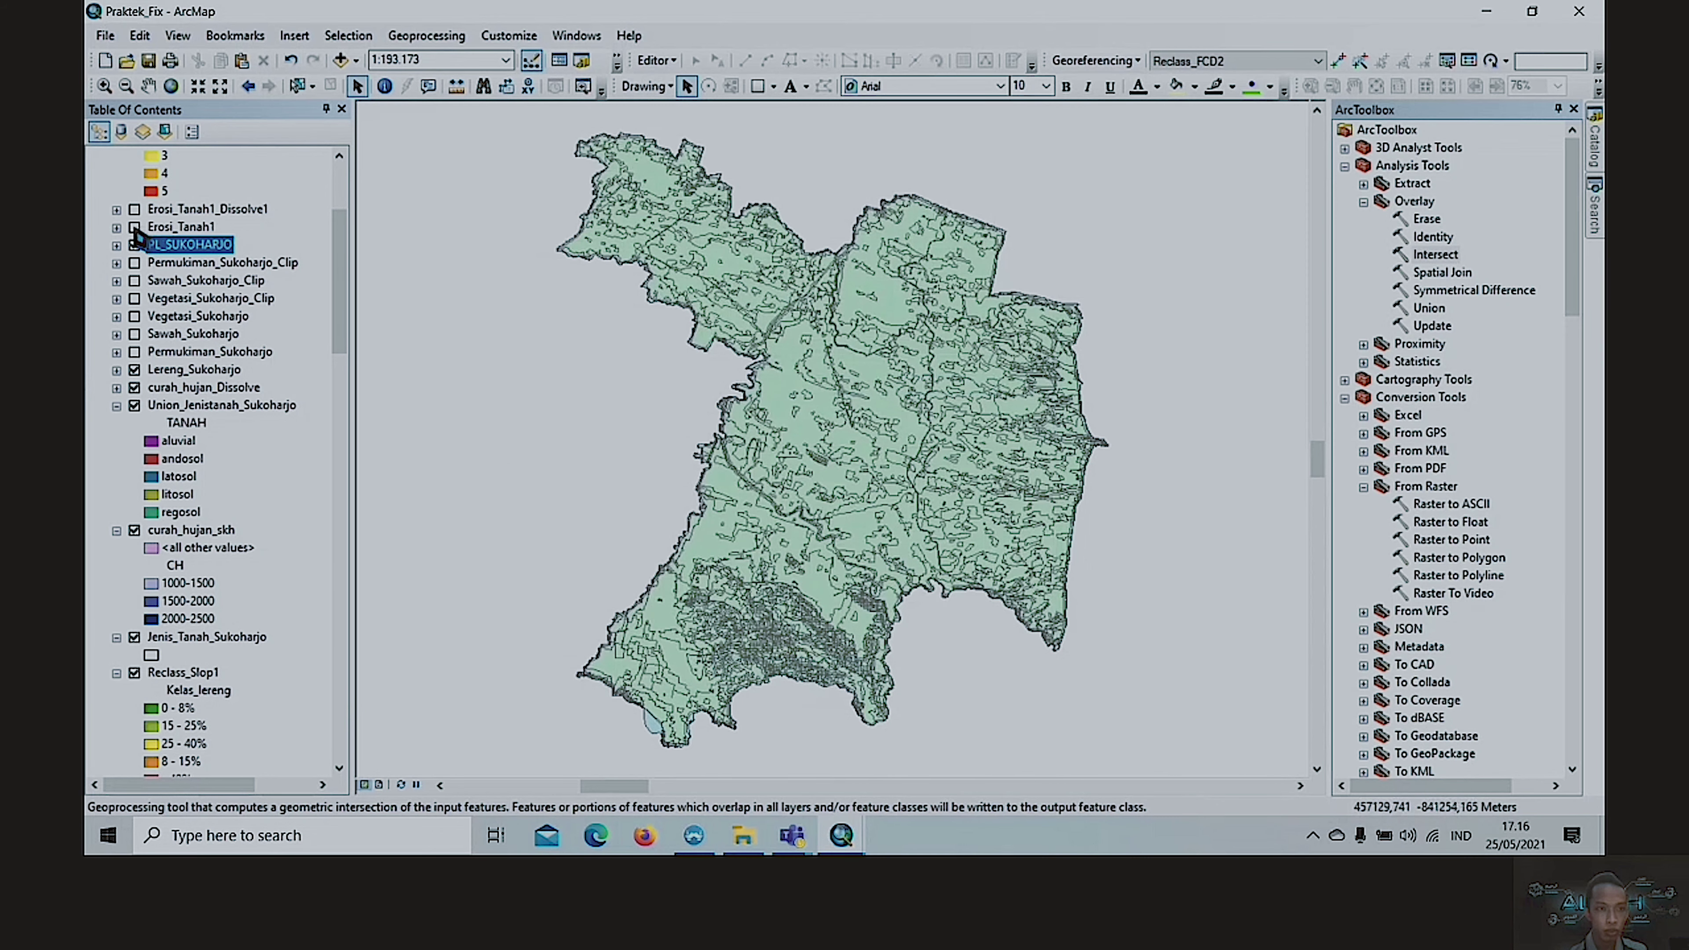
- Hide the PL_SUKOHARJO layer, show Erosi_Tanah1 instead and open its attribute table
click(134, 245)
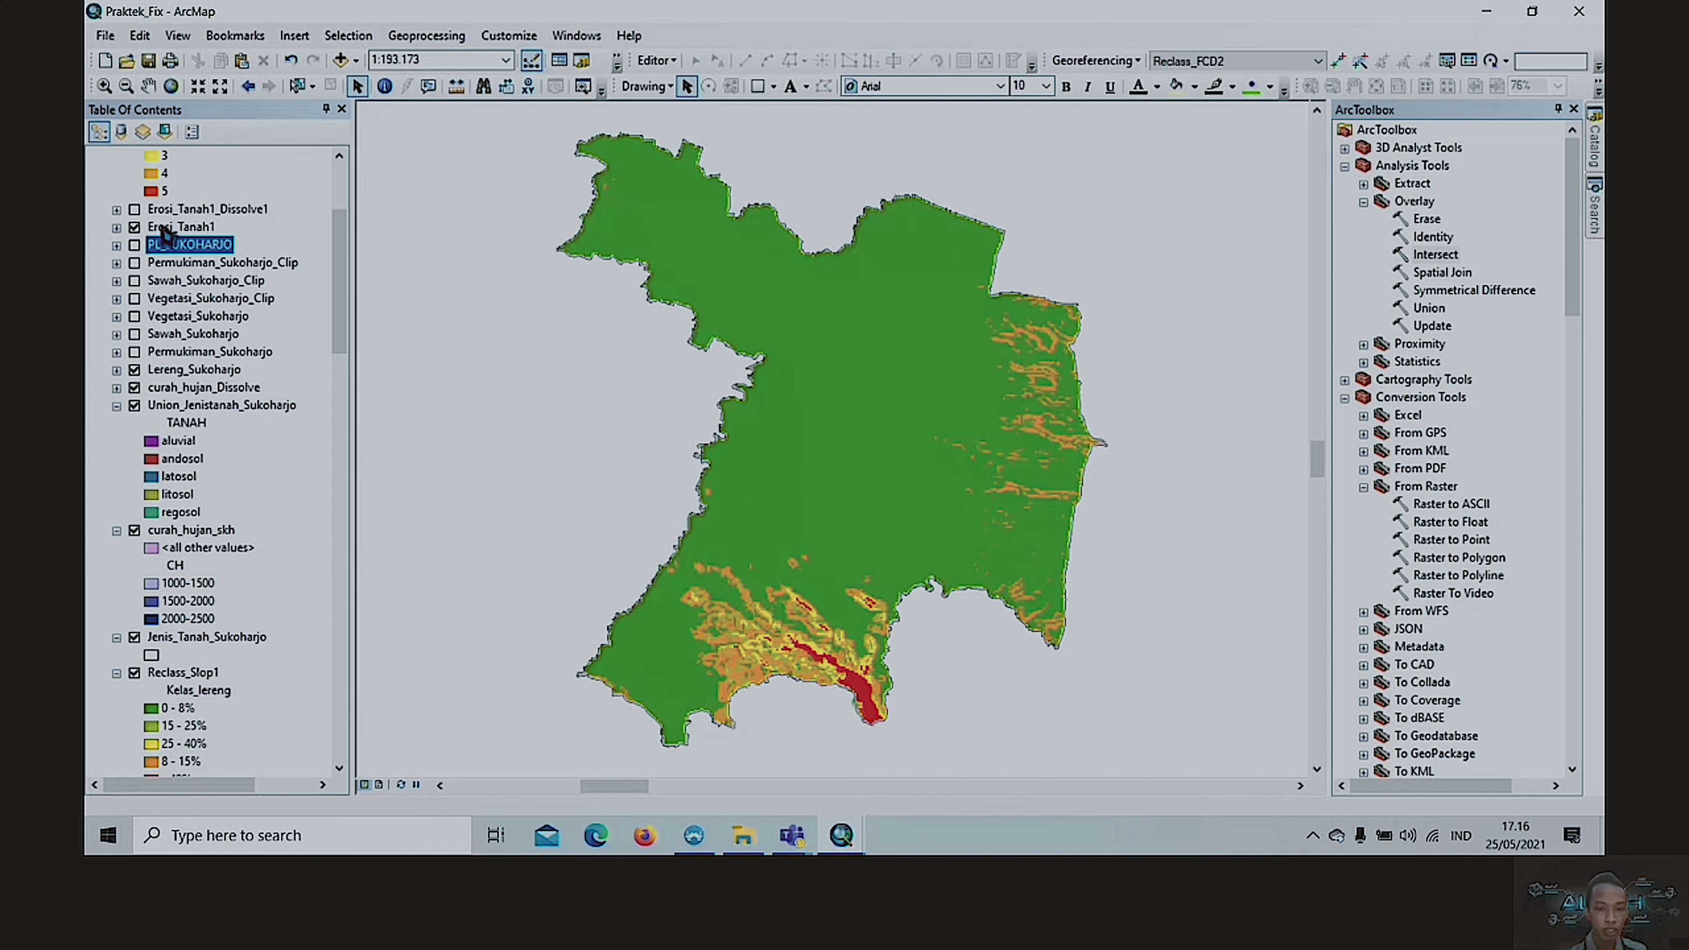
click(163, 228)
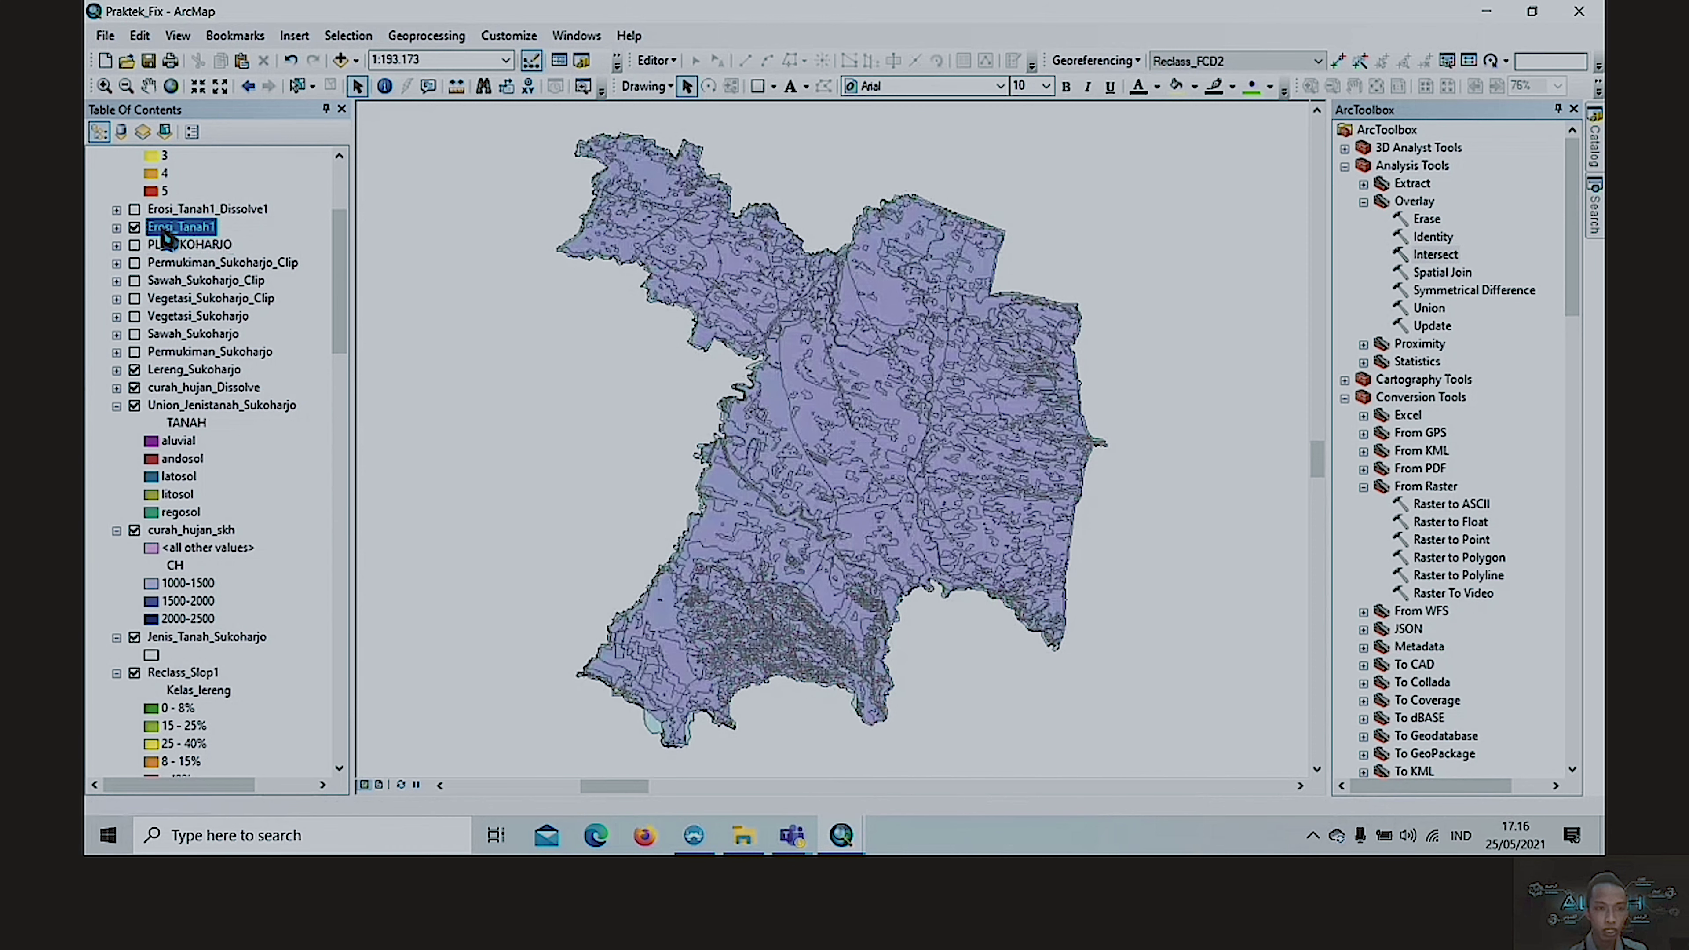
right_click(168, 234)
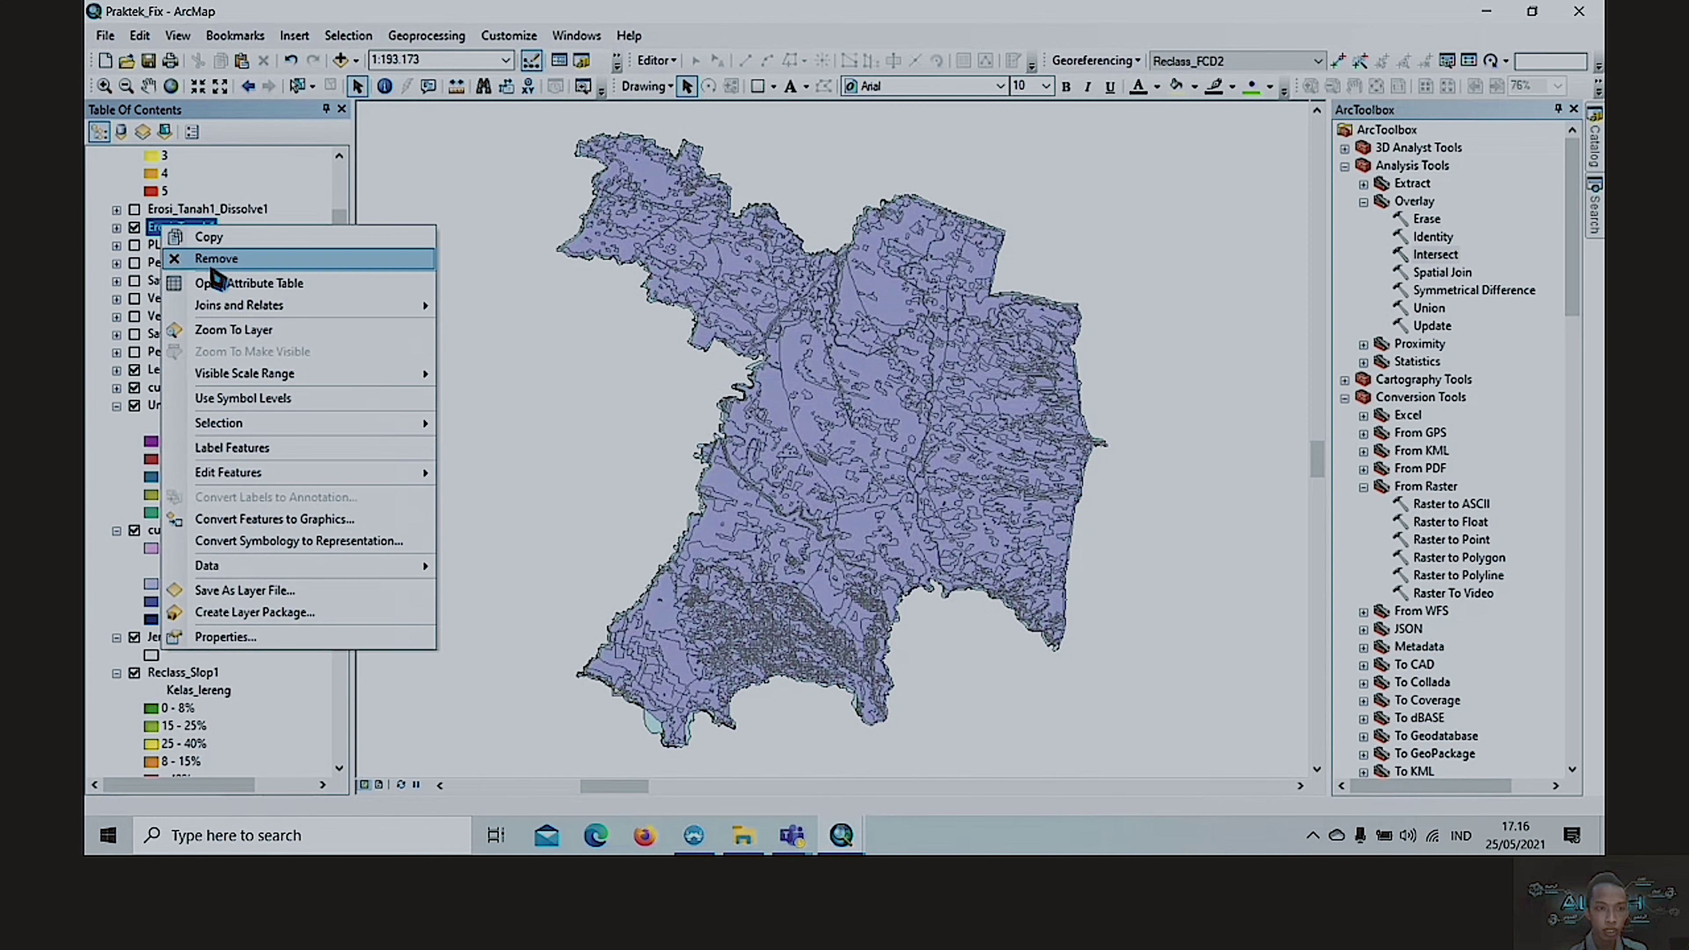
click(219, 283)
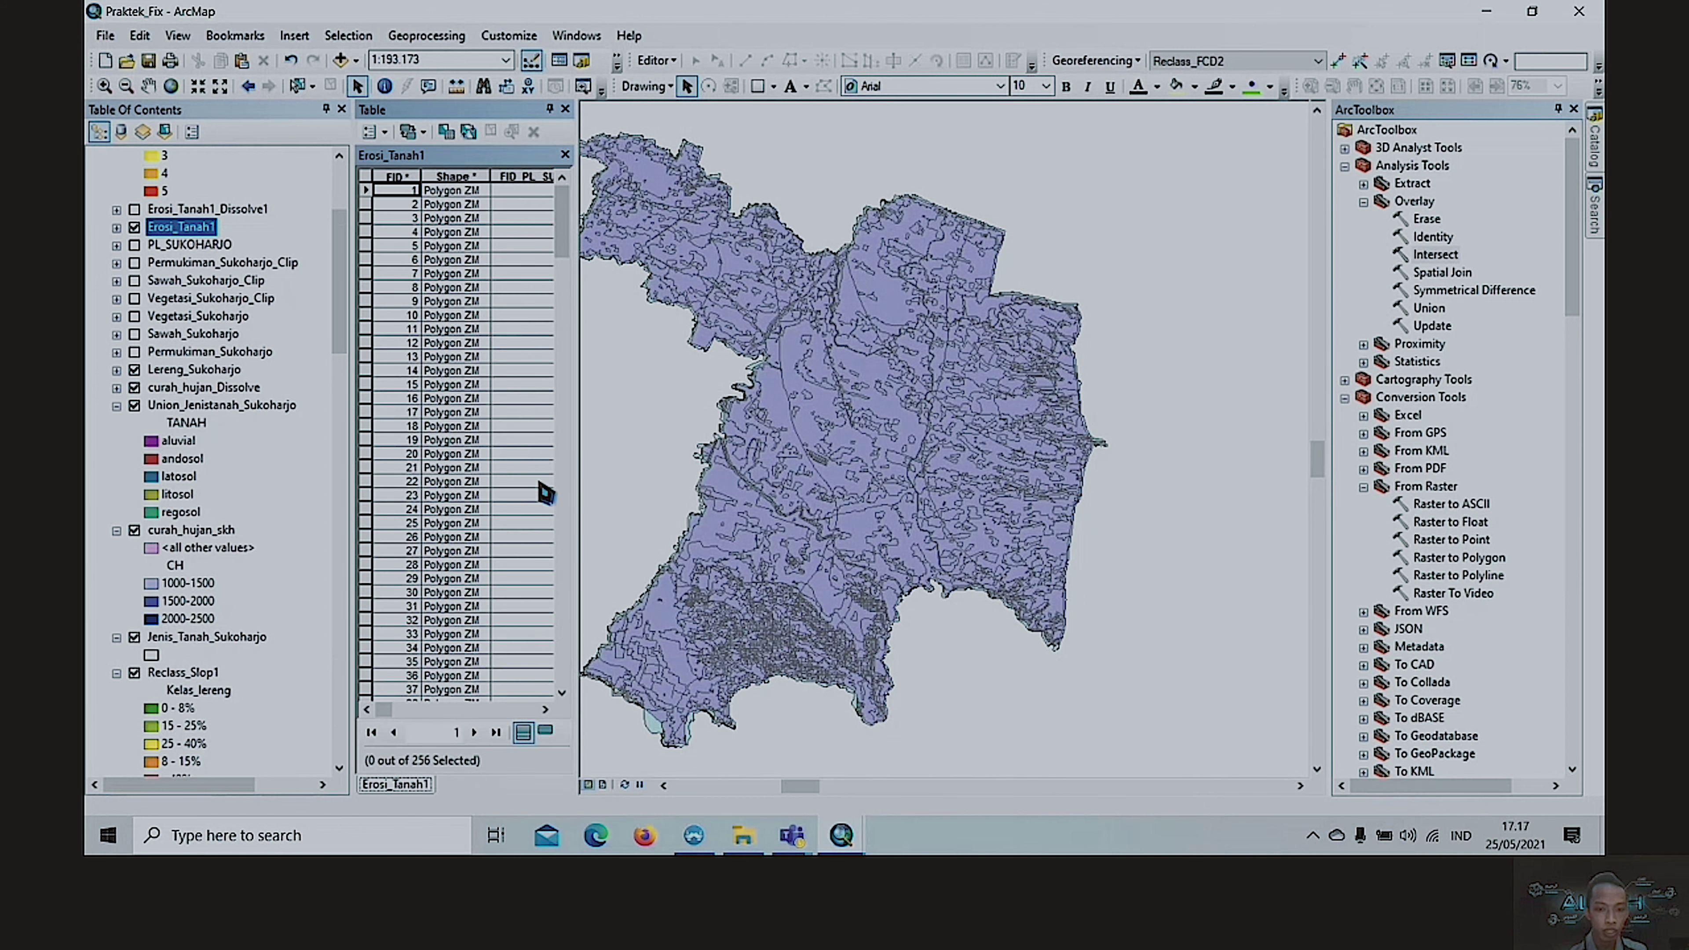
click(371, 132)
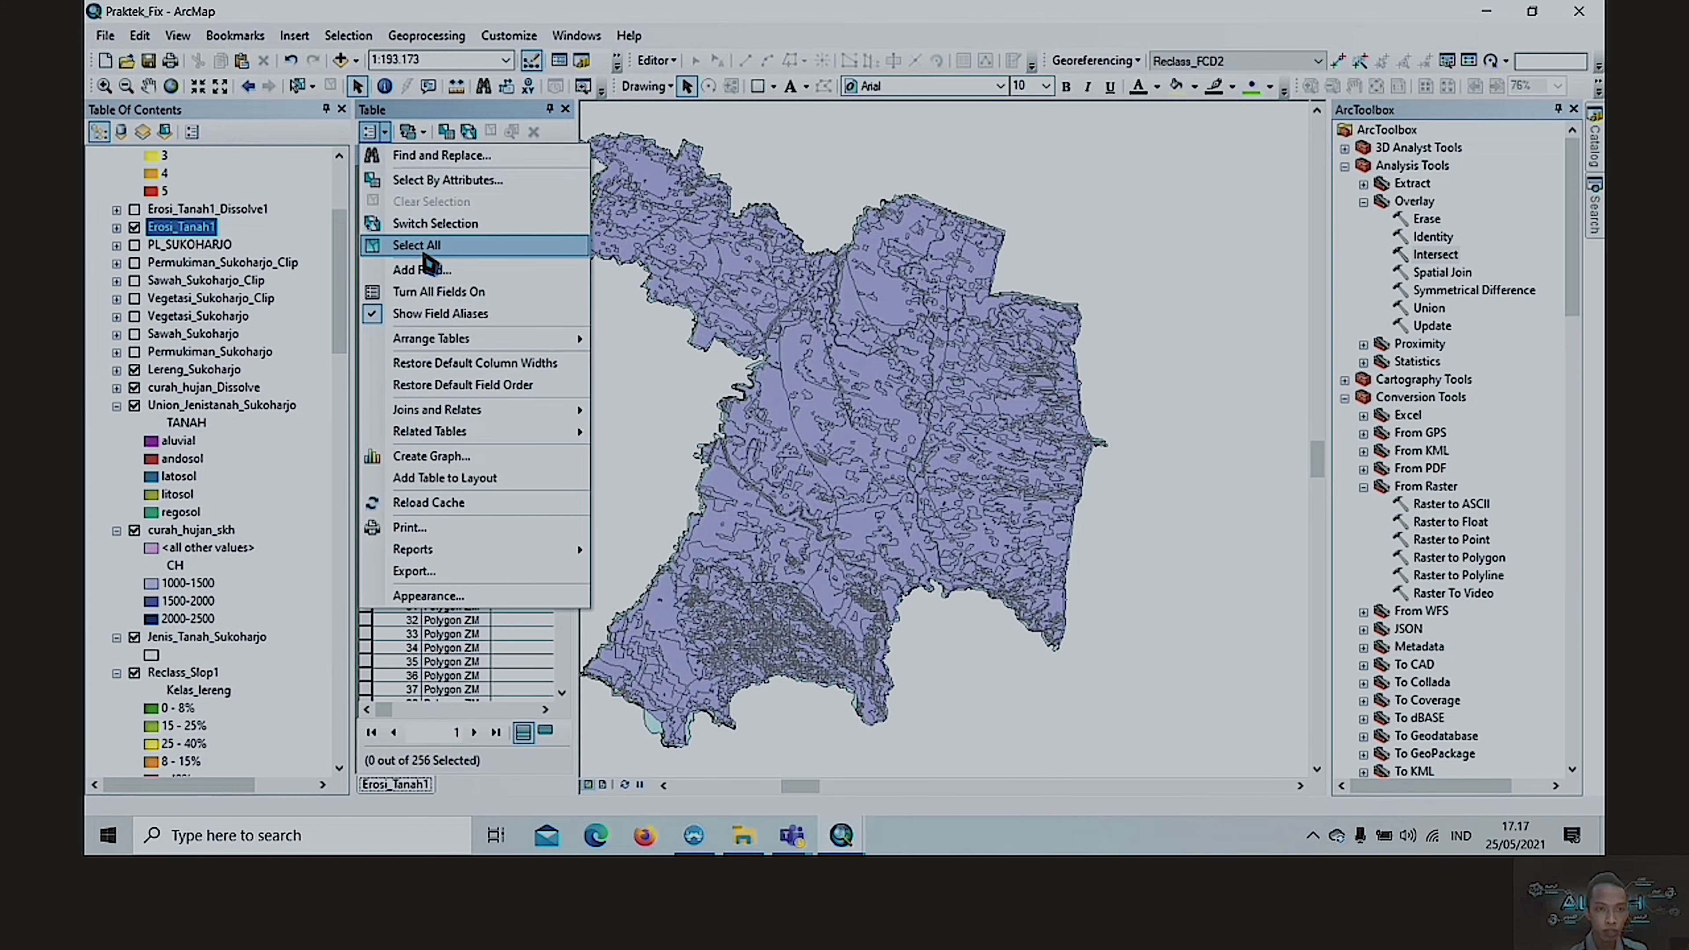
click(428, 268)
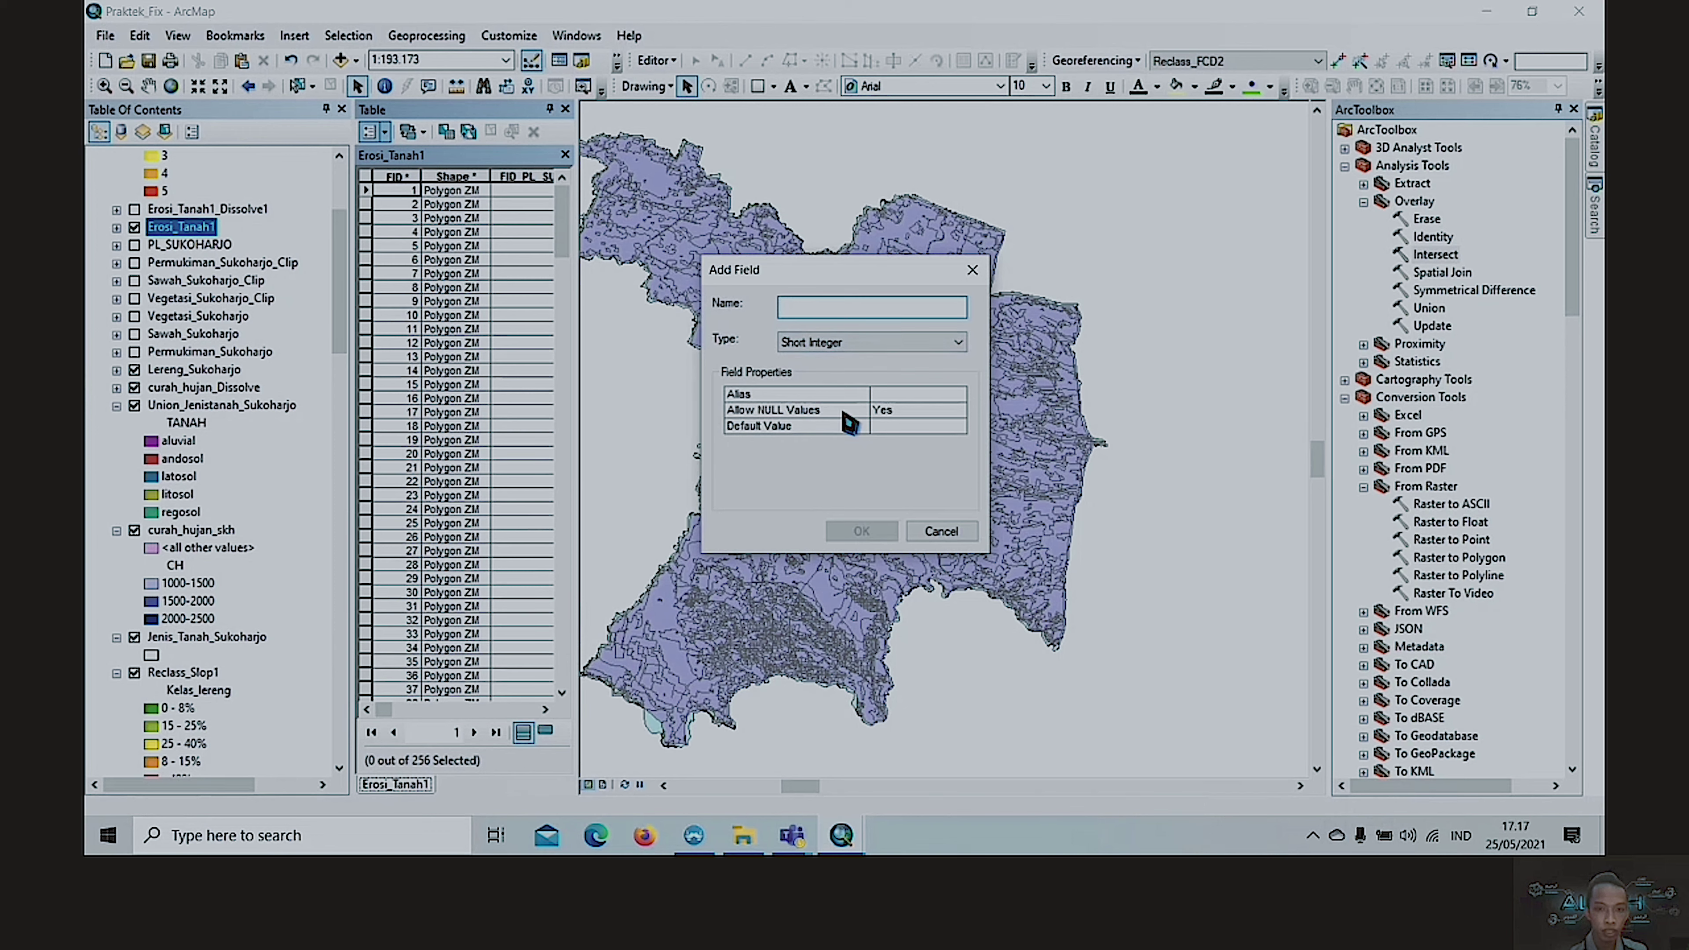
click(934, 532)
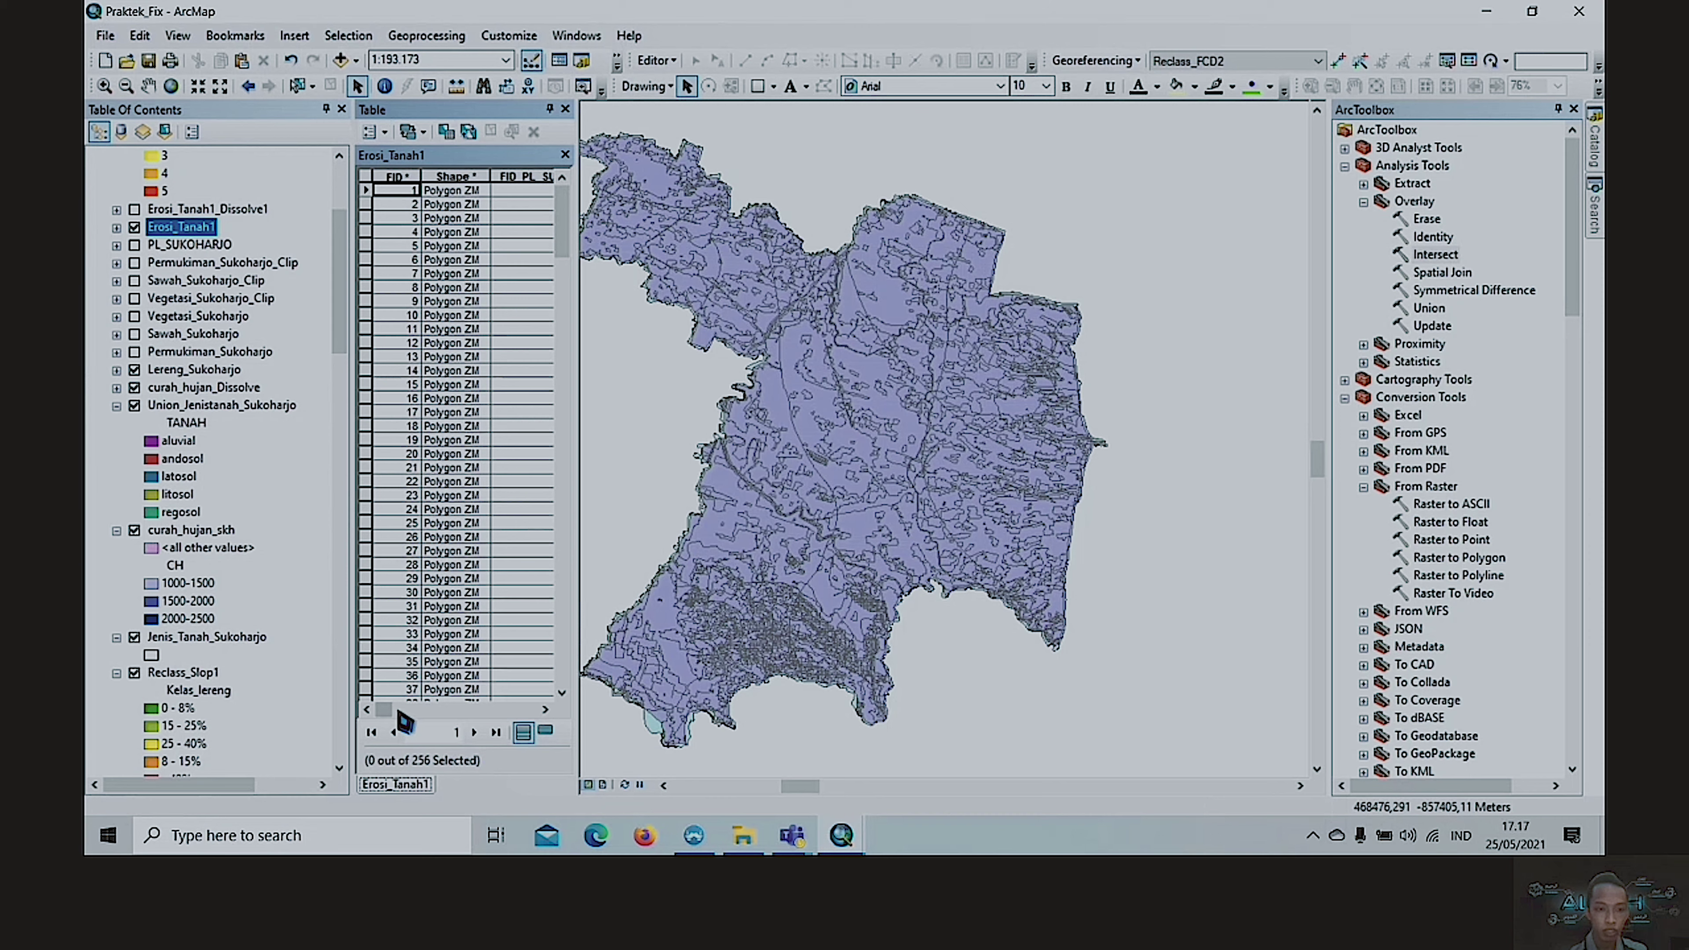
- Open the Field Calculator for field A of the Erosi_Tanah1 table, accepting calculation outside an edit session
drag(392, 709, 542, 712)
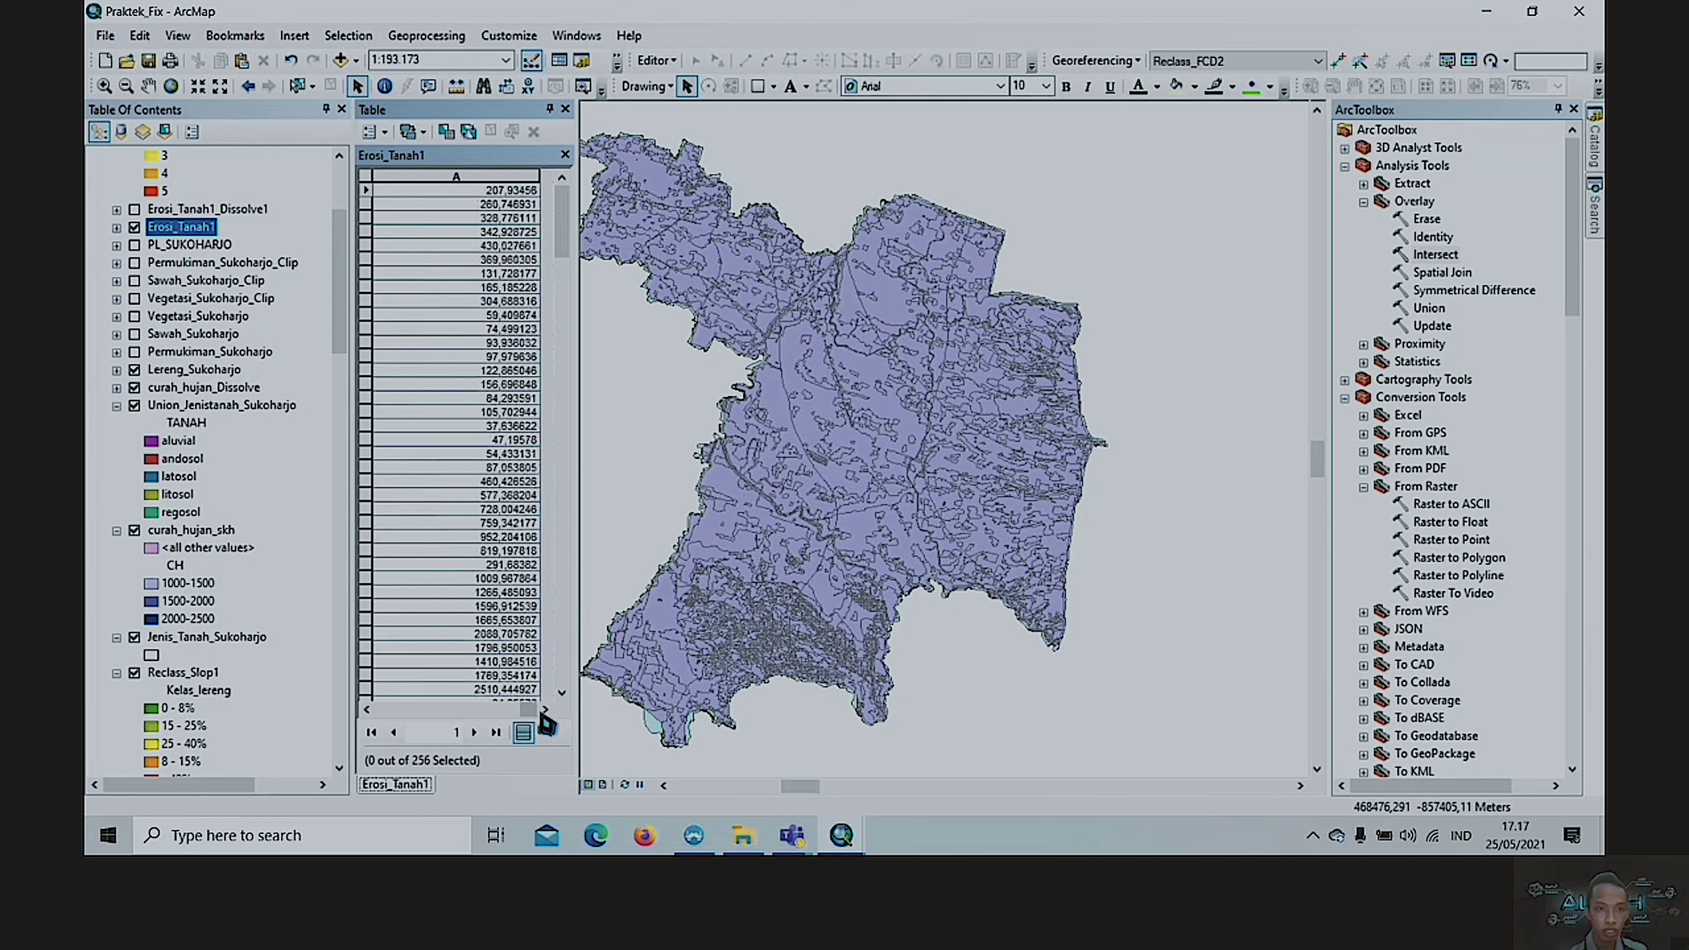
click(456, 177)
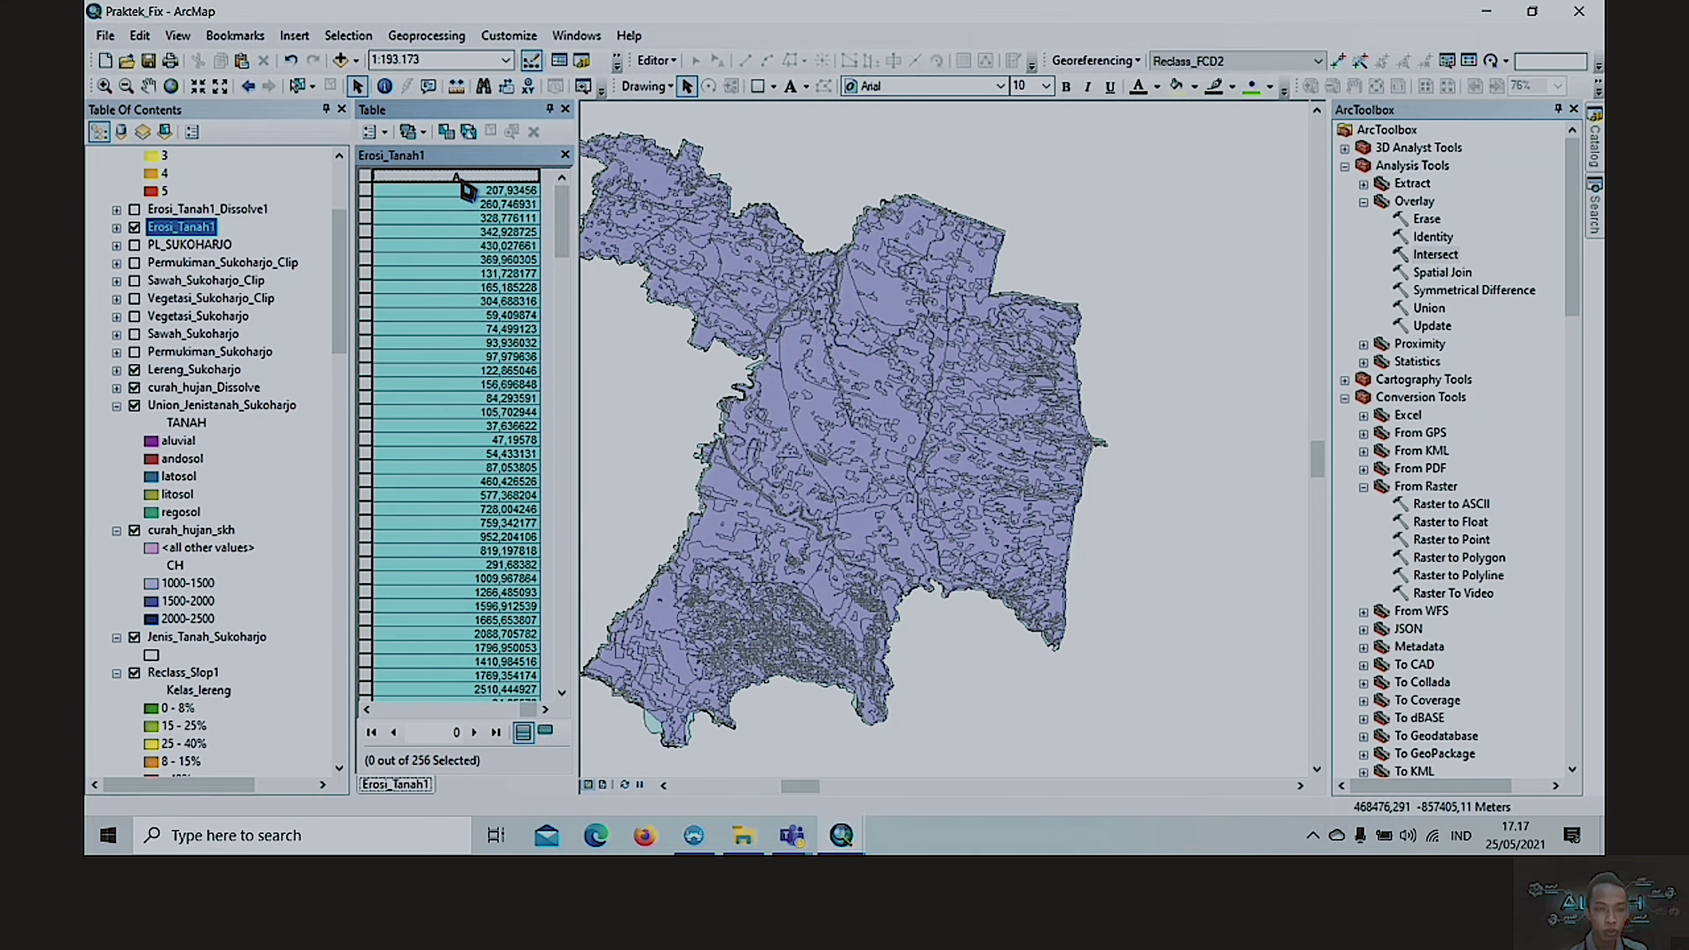
right_click(463, 182)
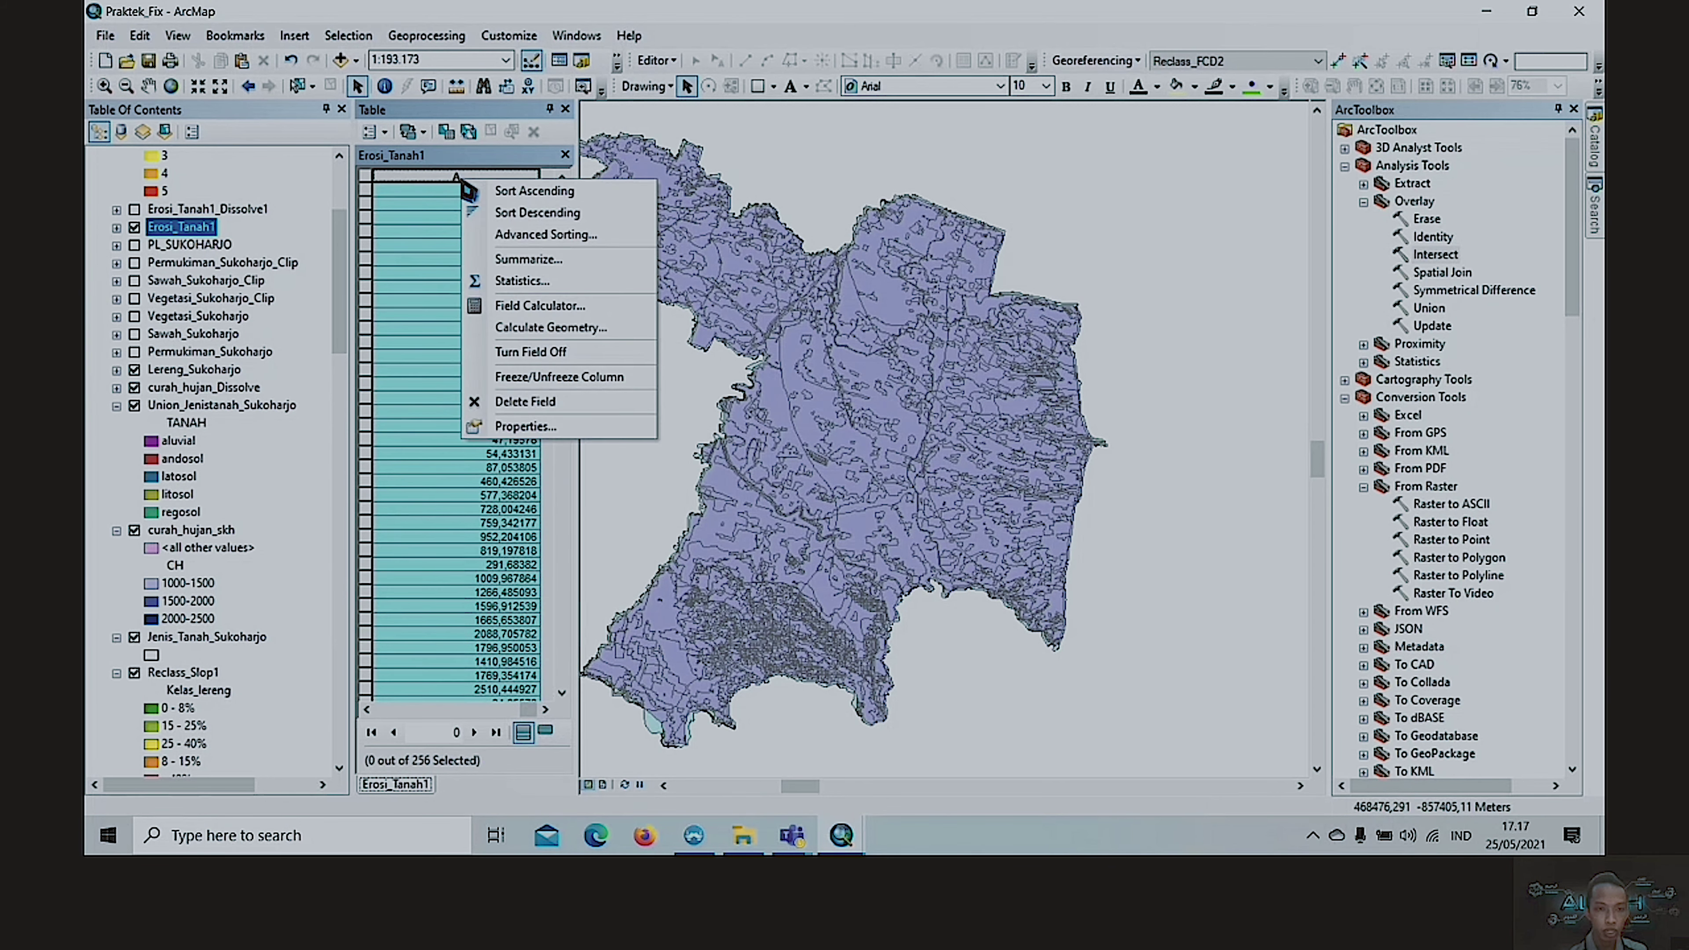
click(546, 310)
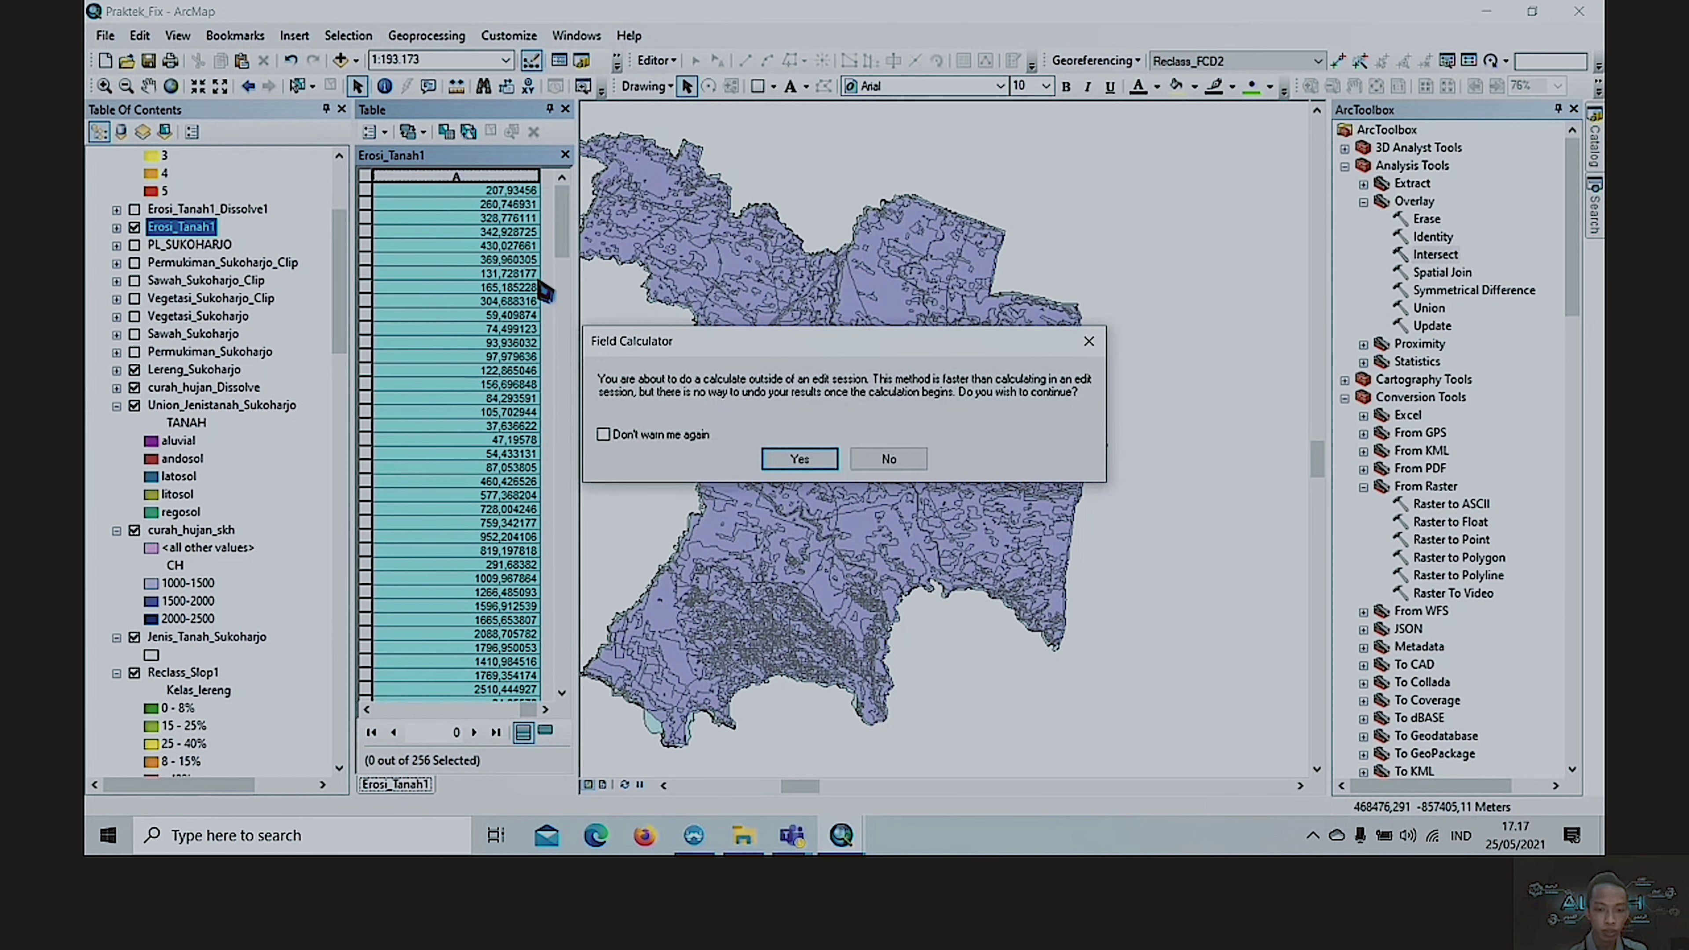
click(795, 463)
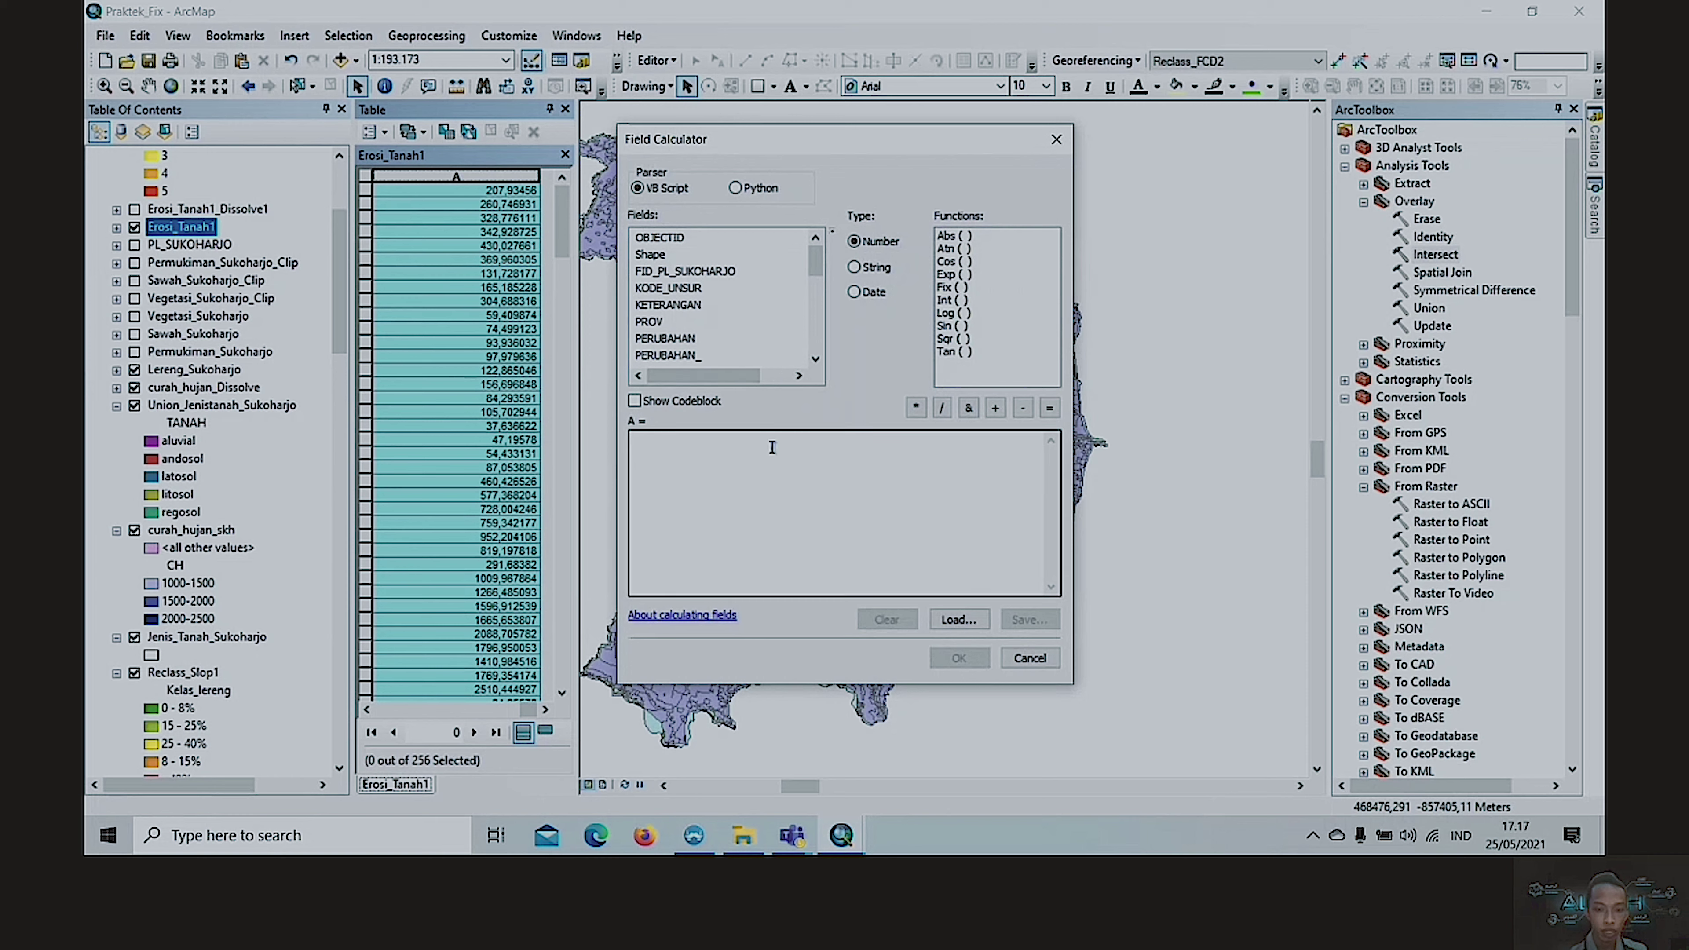
- Build the expression [CP] * [LS] * [R] * [K] for field A, and cancel the calculation
scroll(672, 346, down, 6)
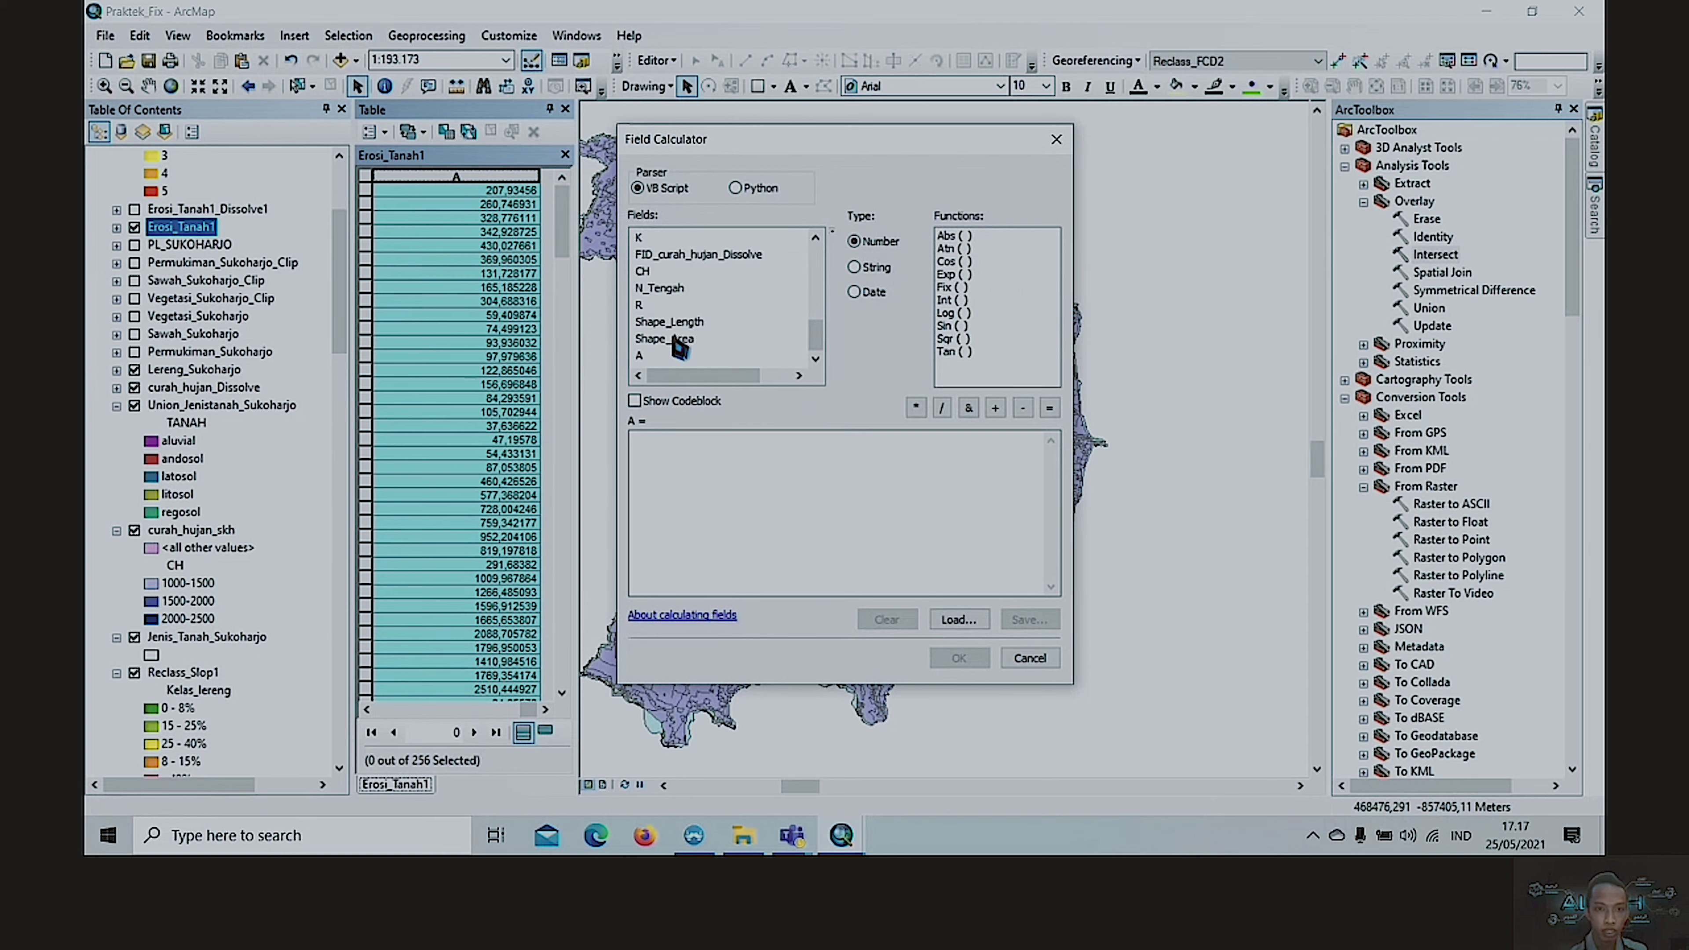
scroll(661, 300, up, 2)
double_click(645, 241)
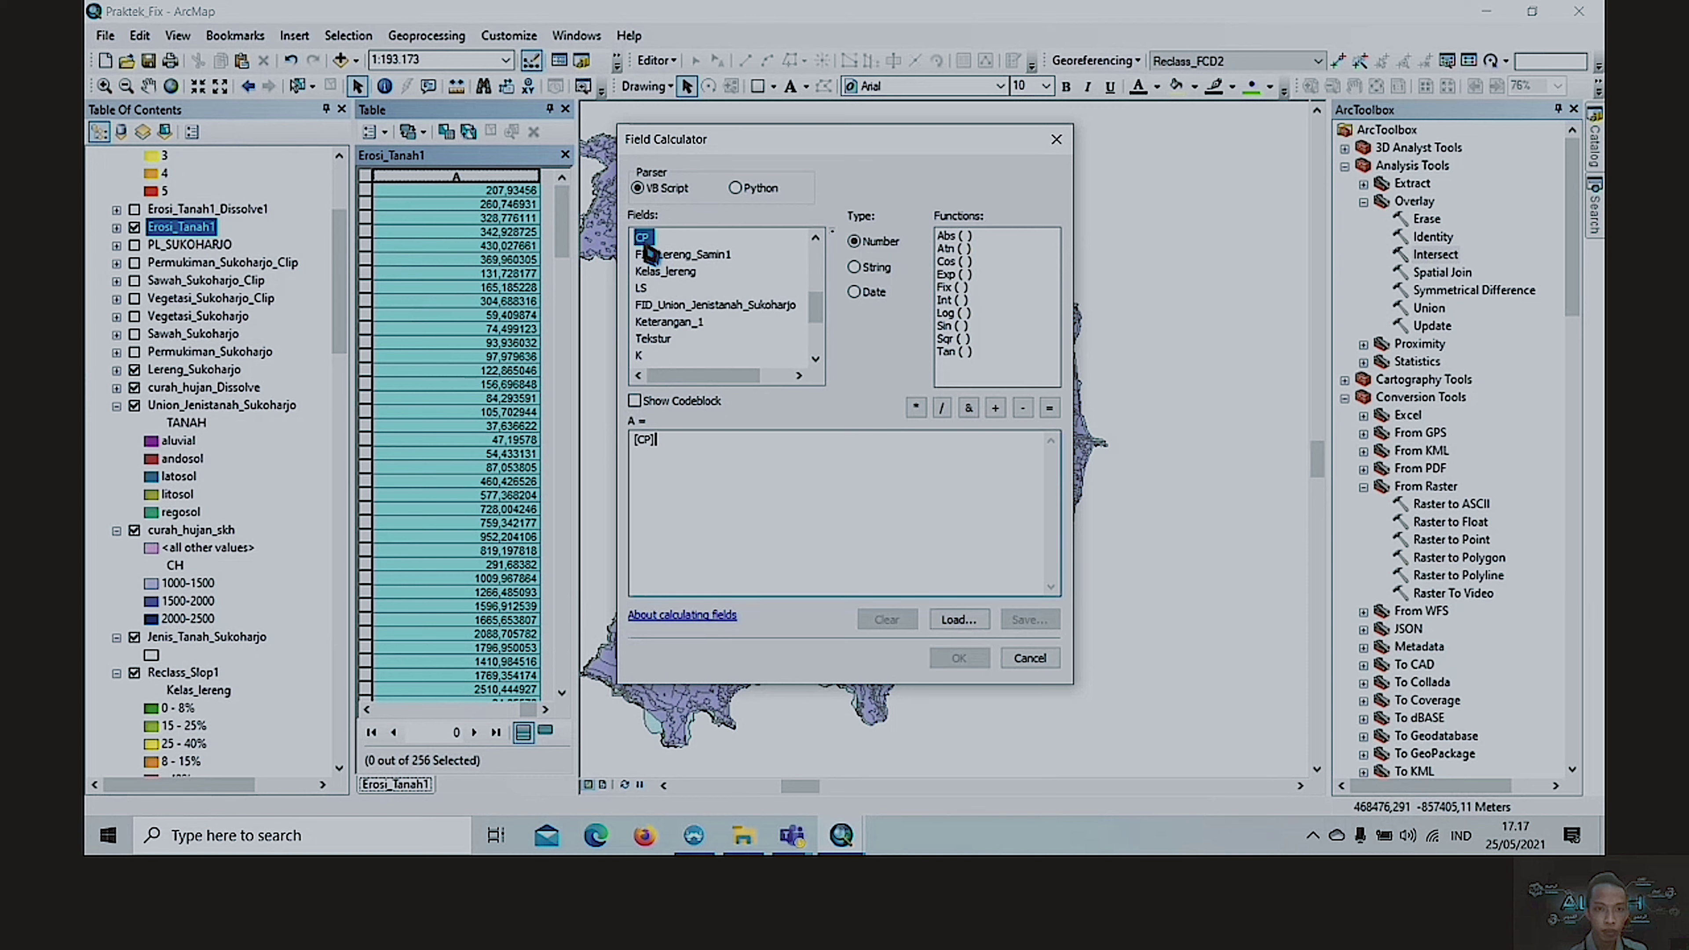
click(915, 408)
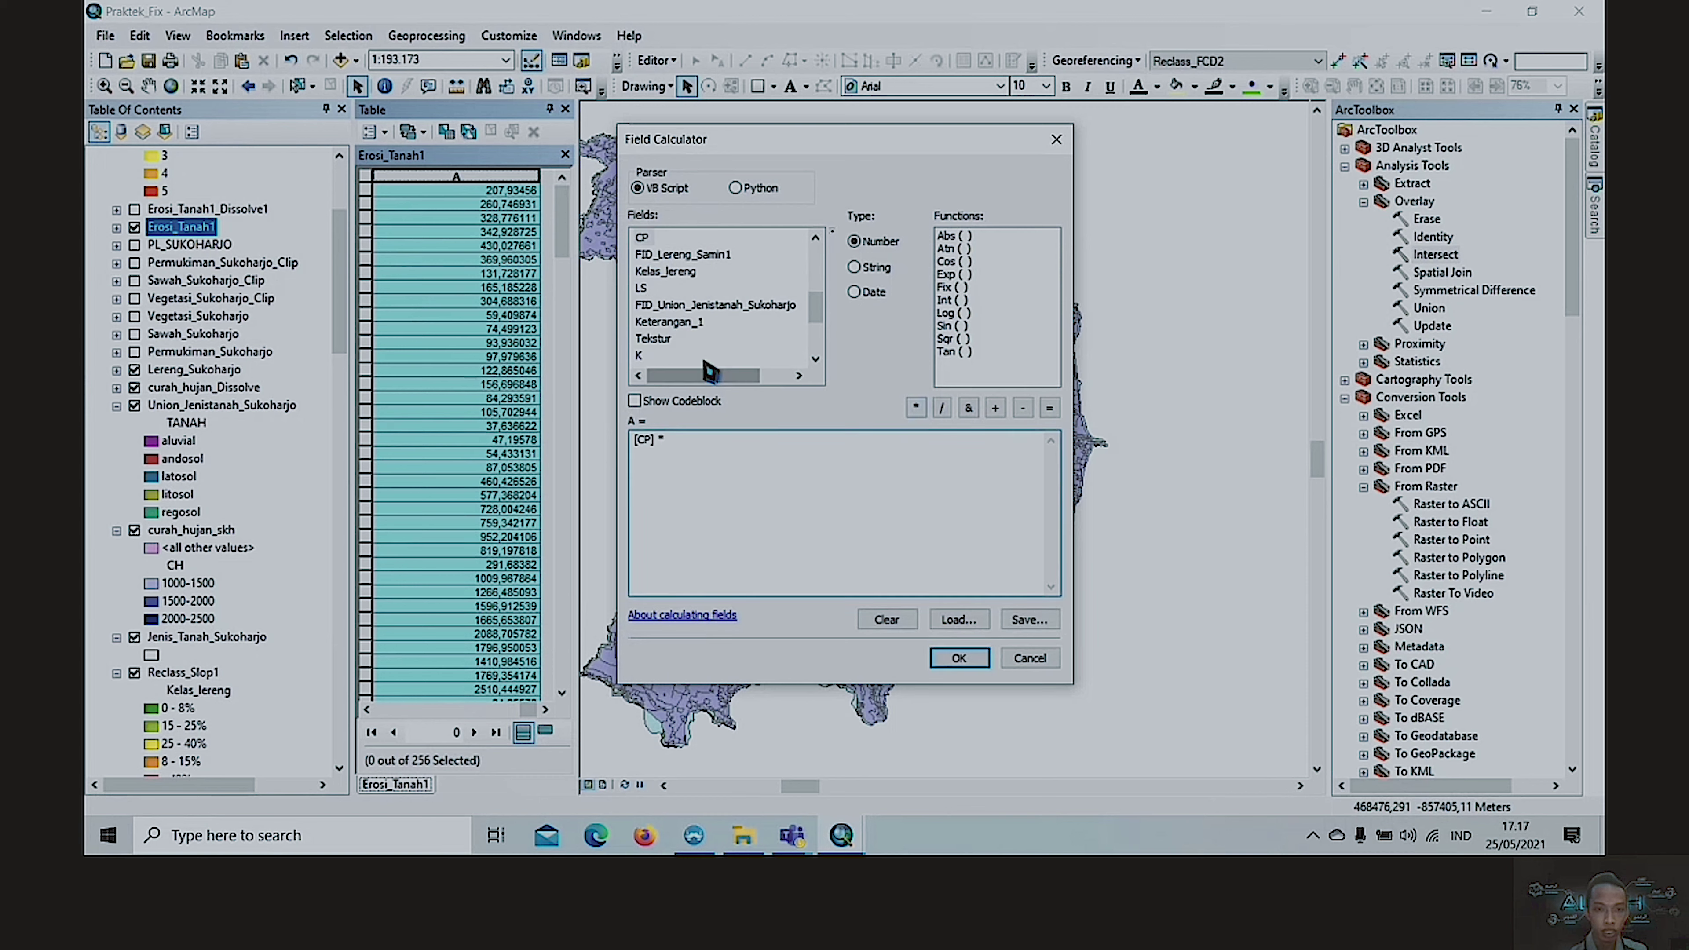
double_click(646, 286)
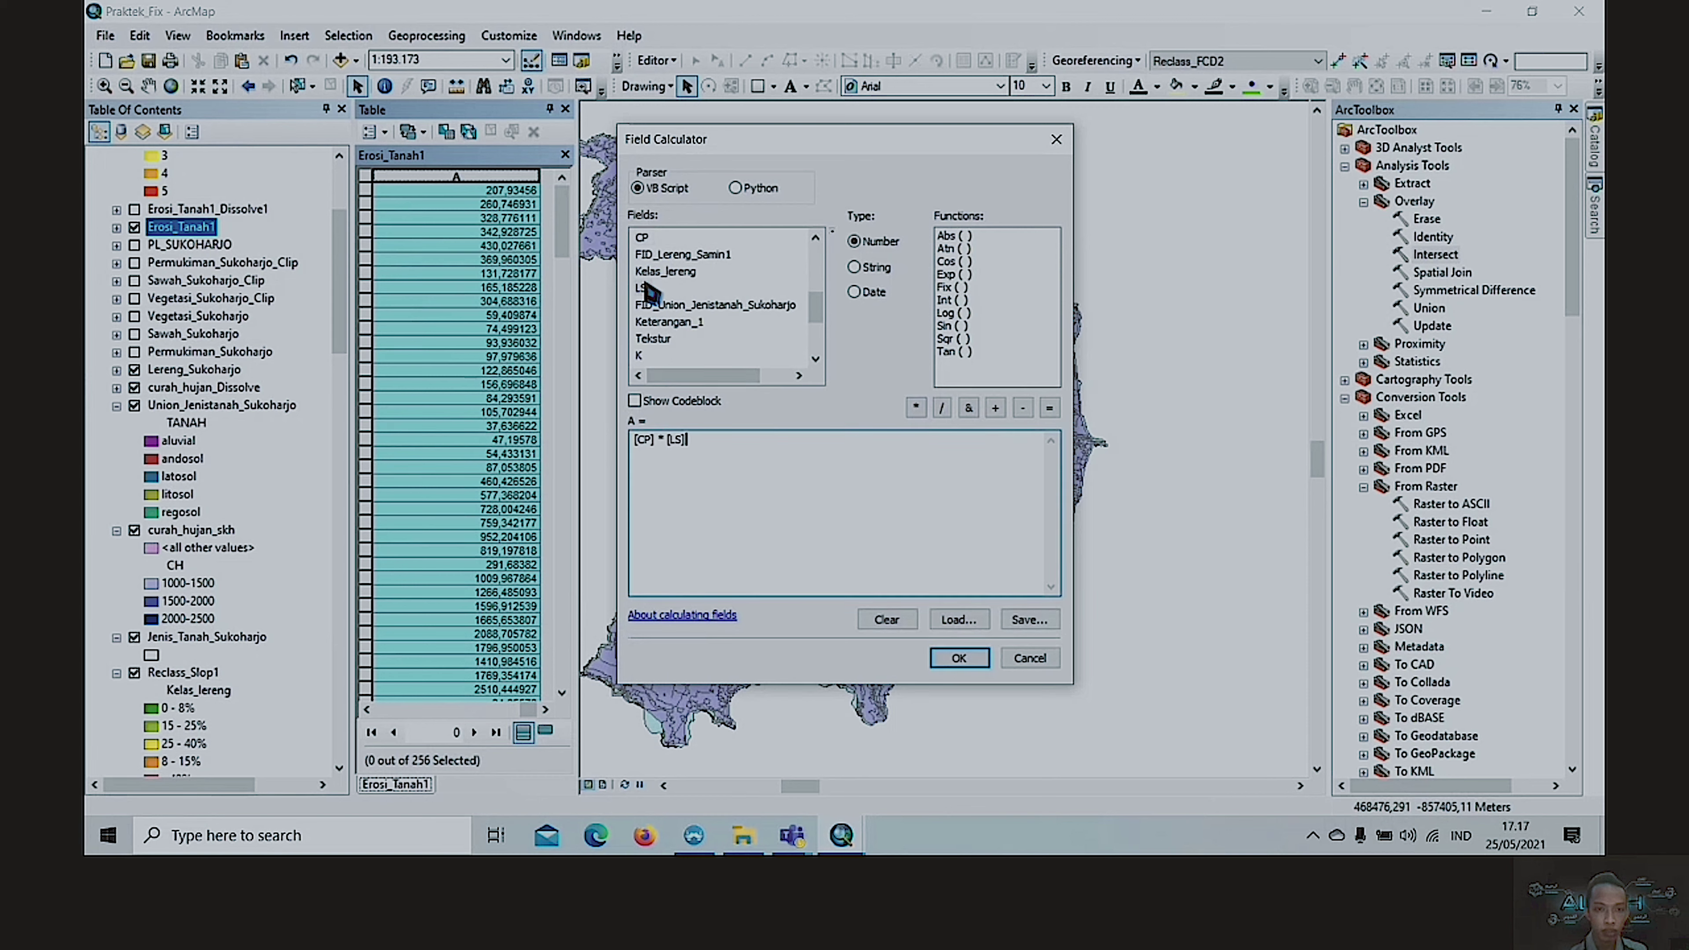
click(916, 407)
scroll(665, 319, down, 3)
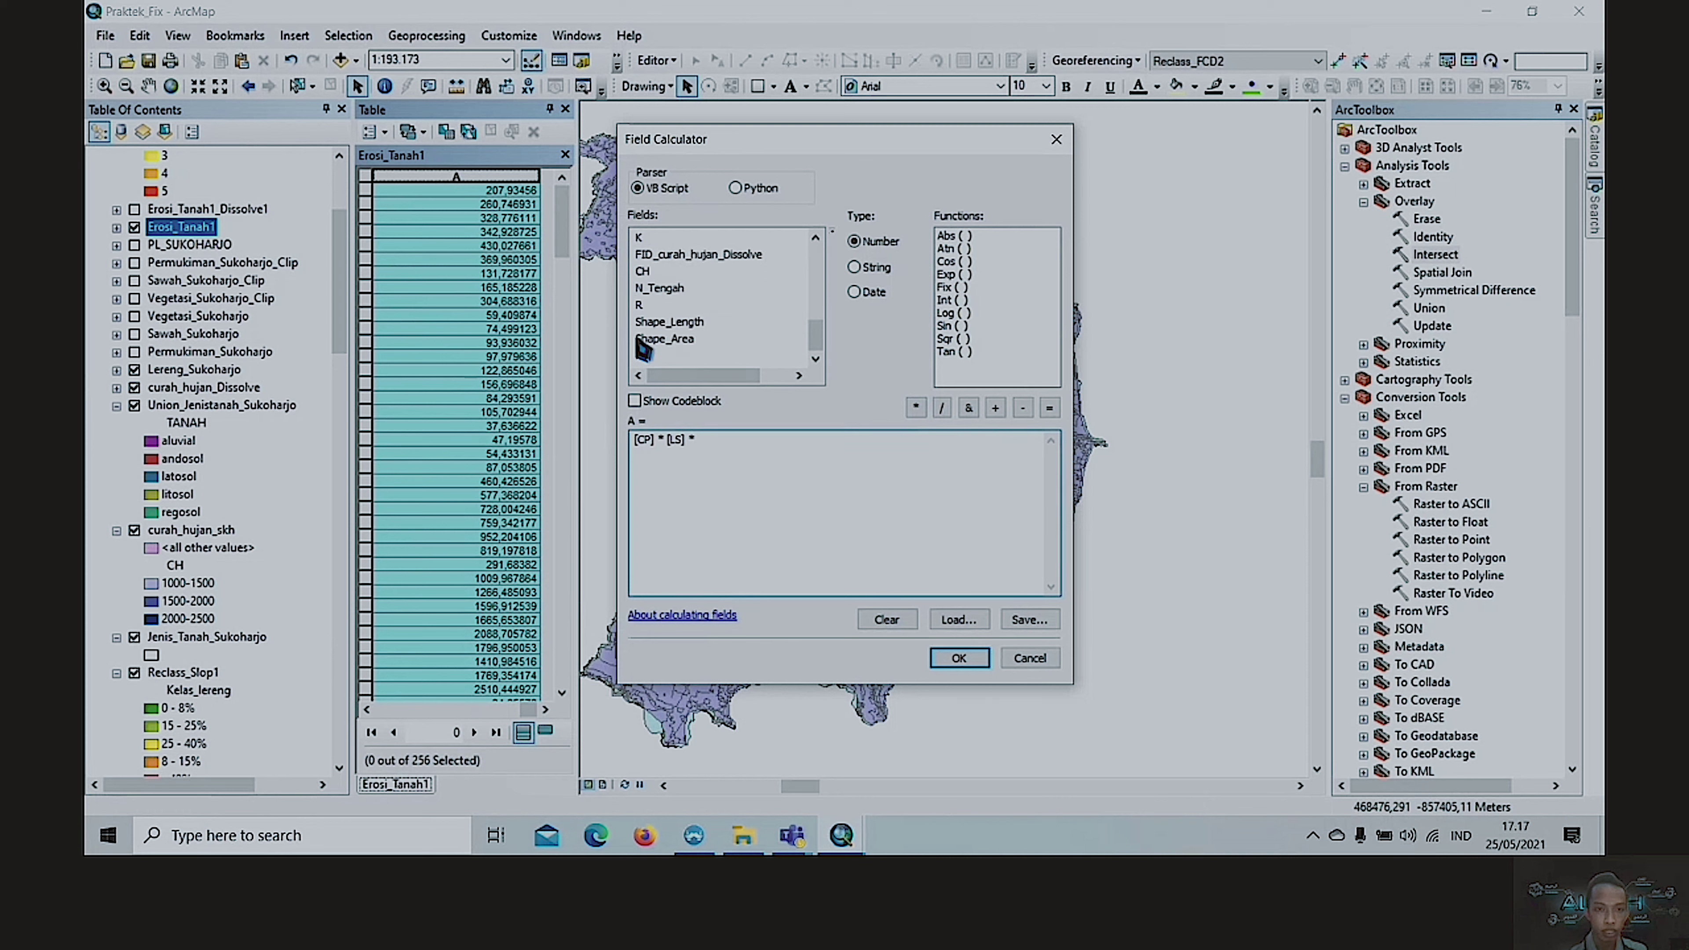
click(640, 306)
double_click(639, 306)
click(916, 407)
double_click(640, 238)
click(1030, 658)
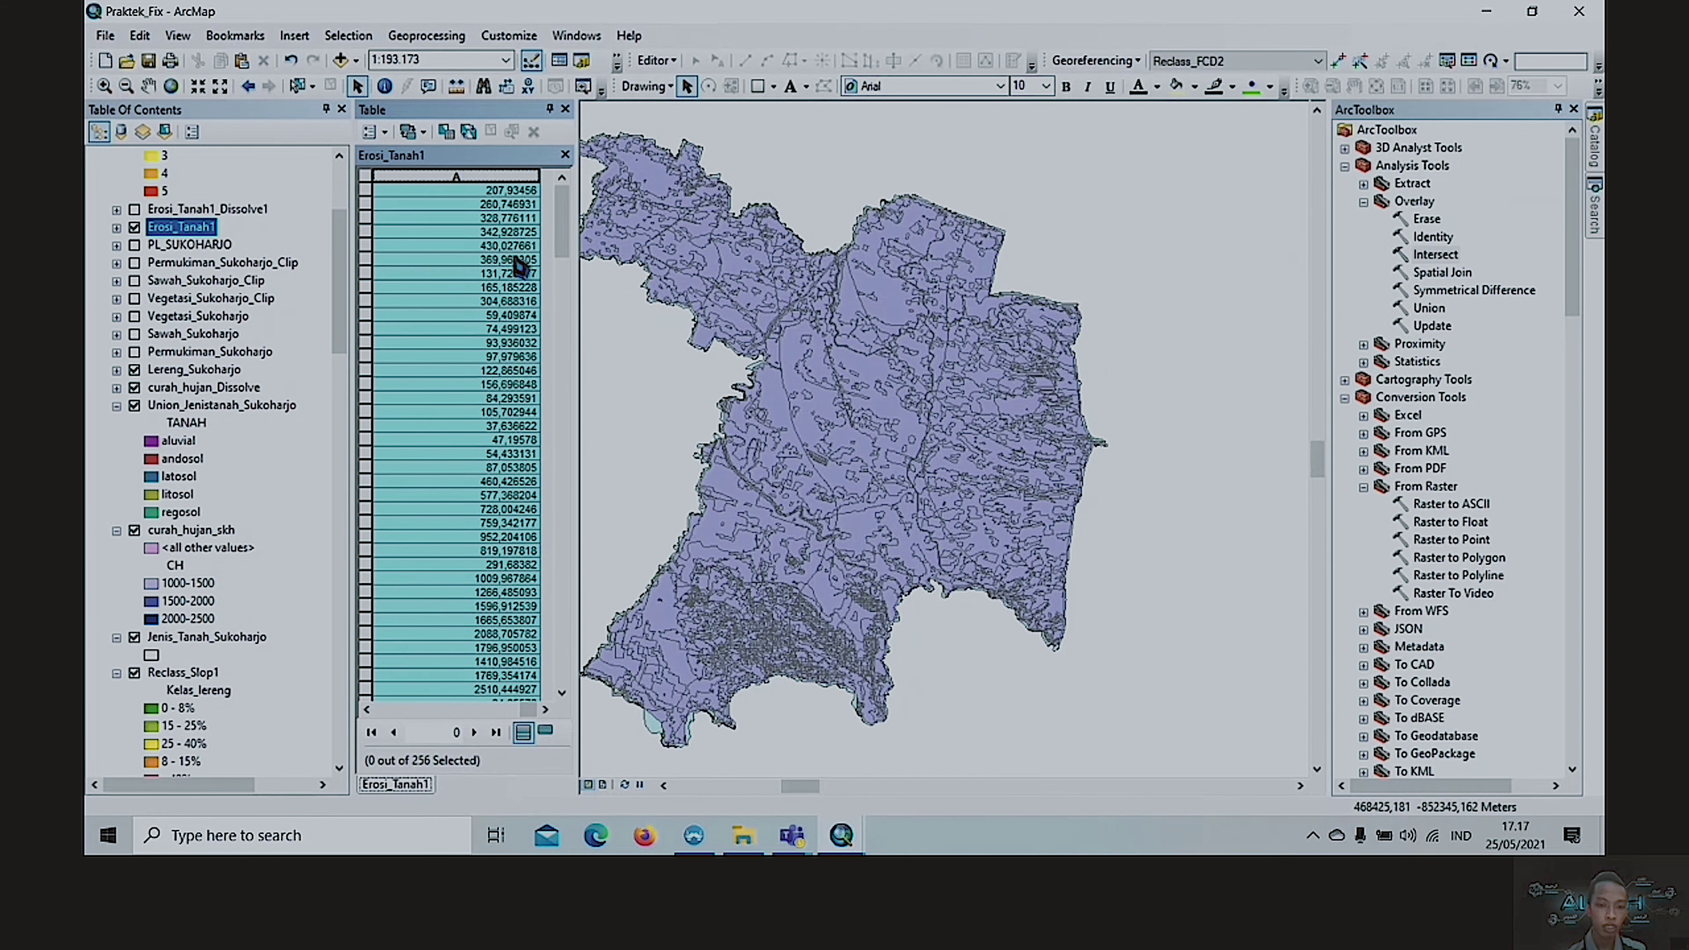
- Close the attribute table and start a Dissolve with Erosi_Tanah1 as the input features
click(565, 109)
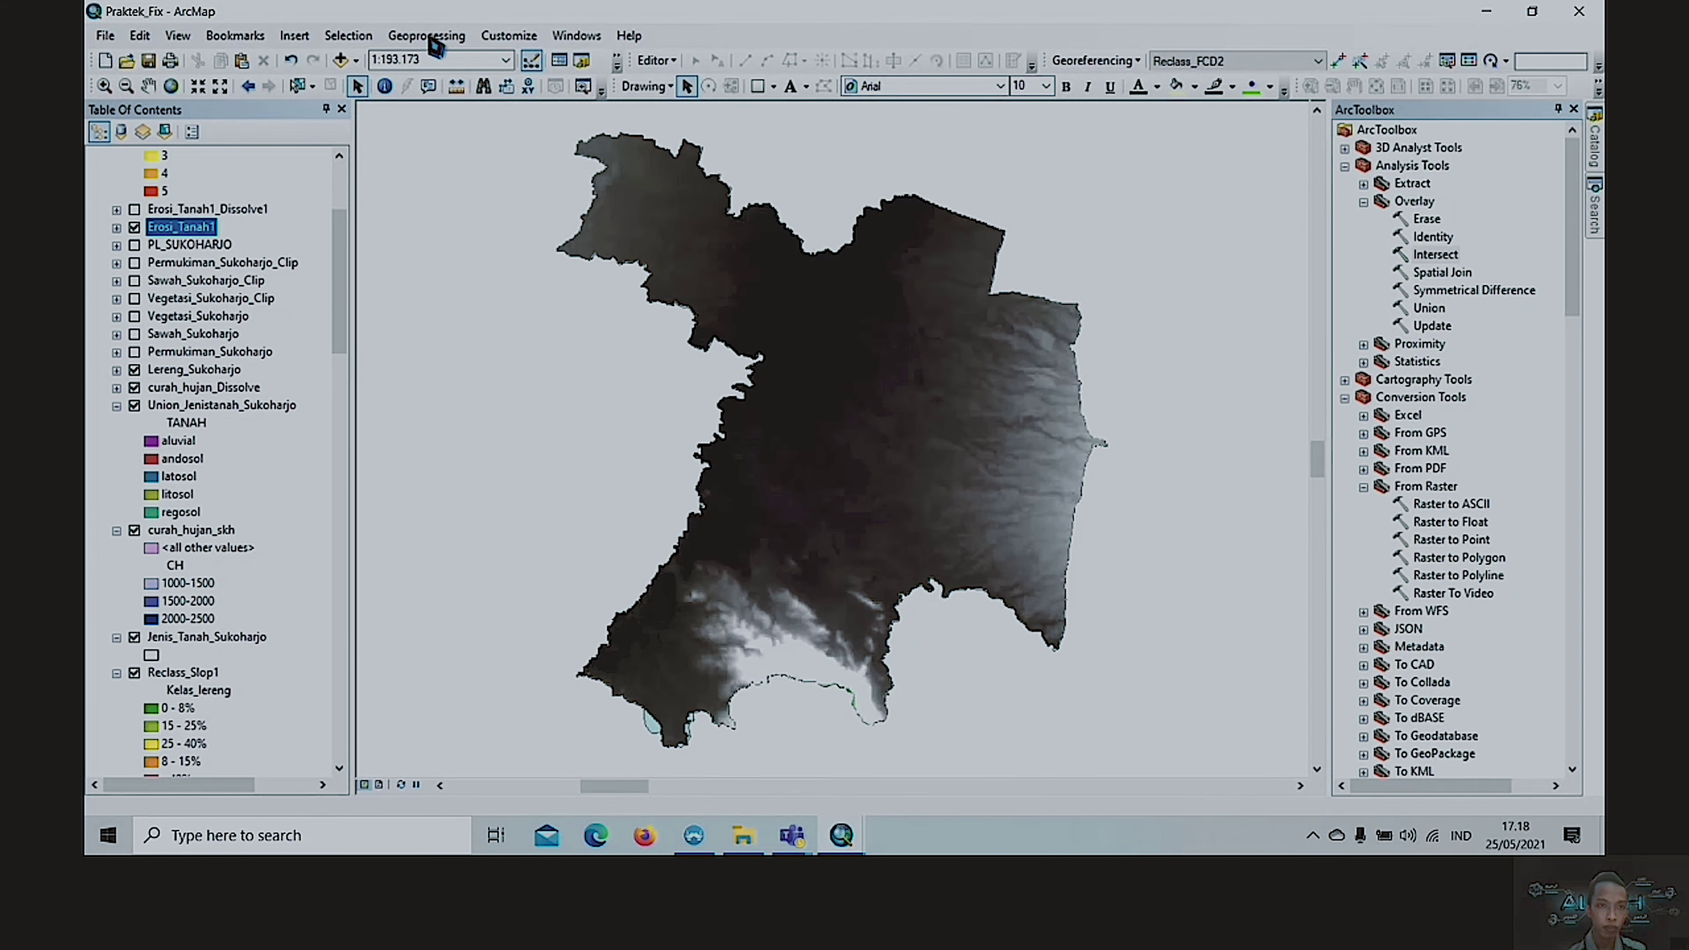
click(426, 35)
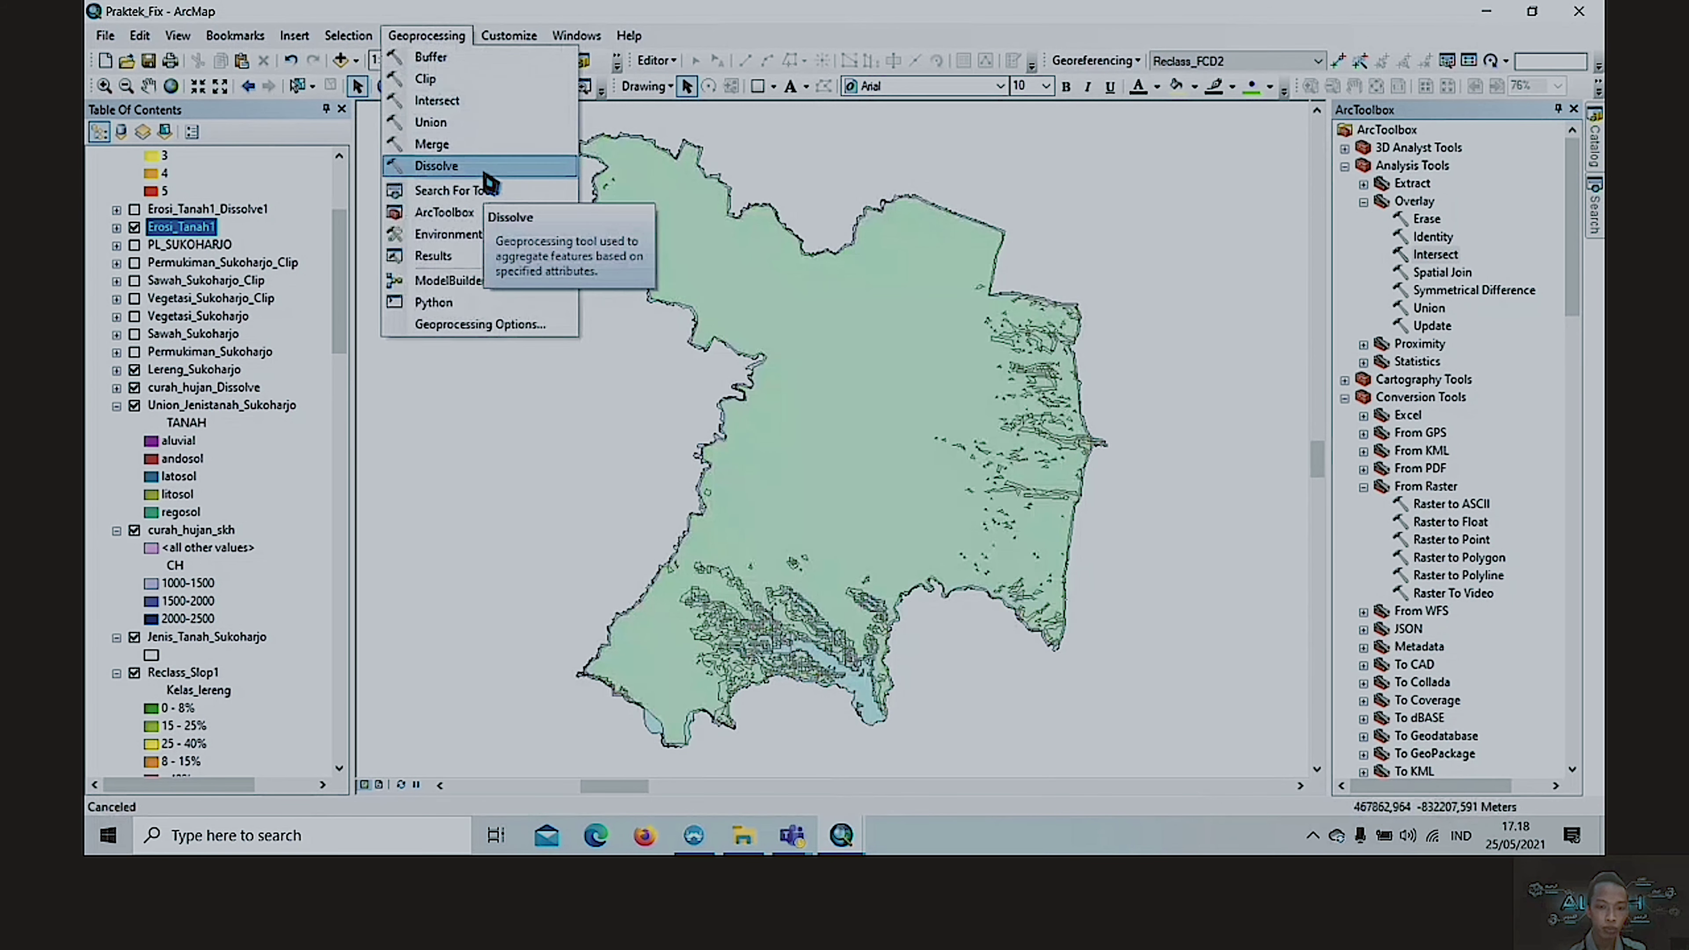
click(488, 172)
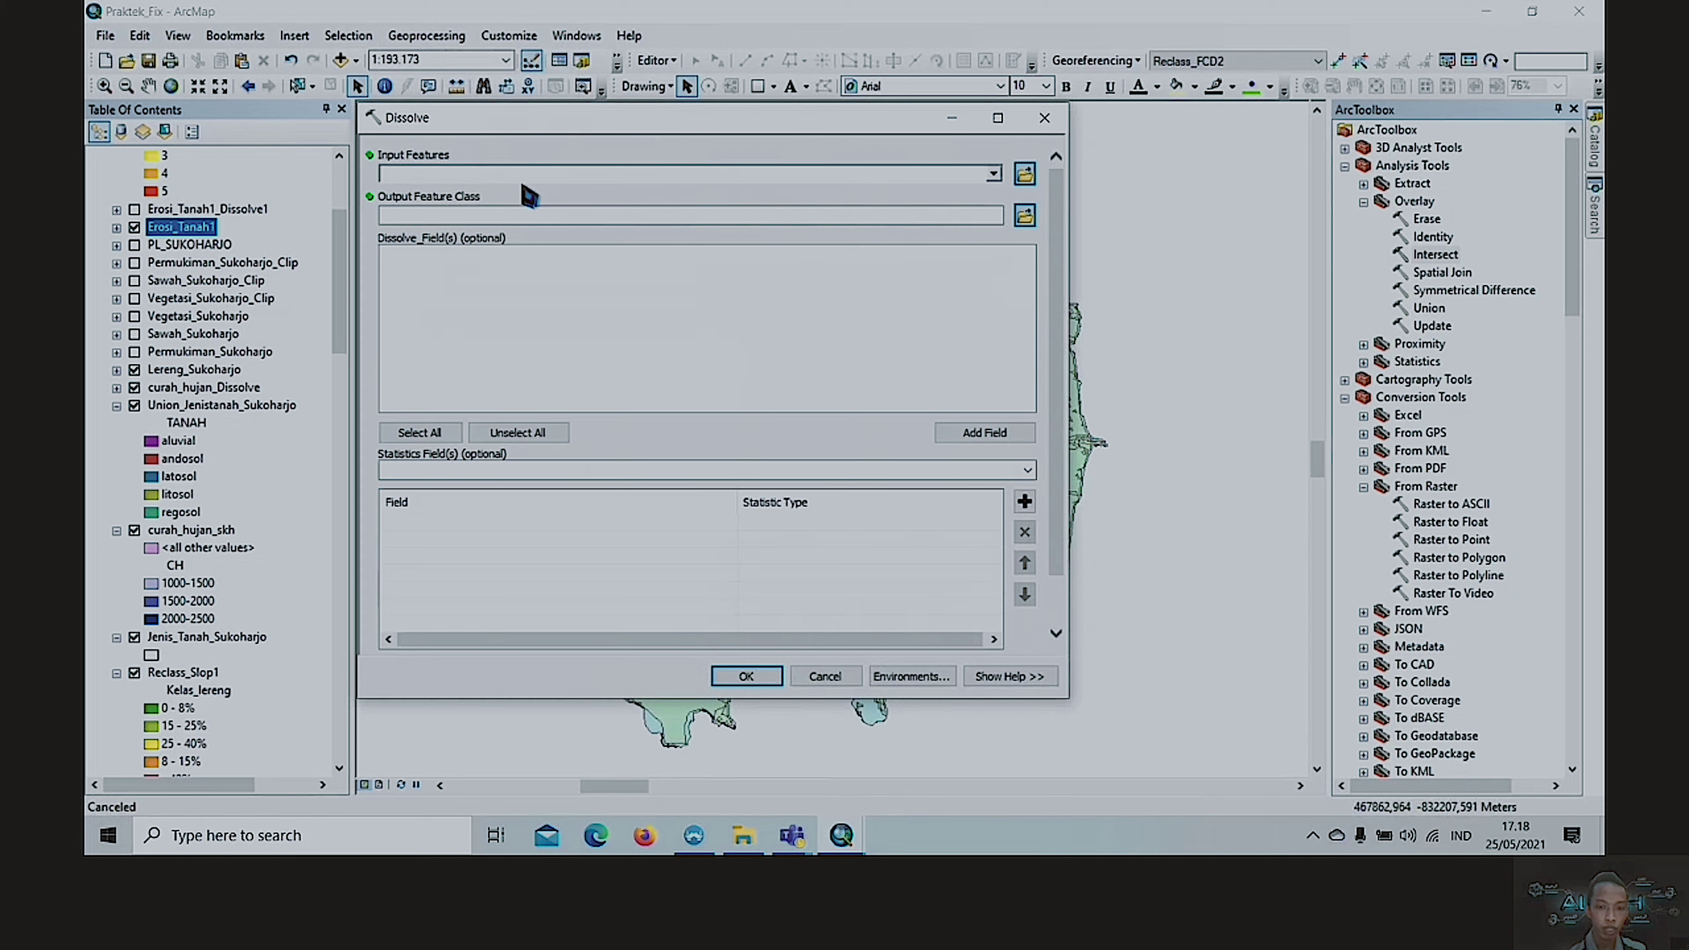
click(994, 174)
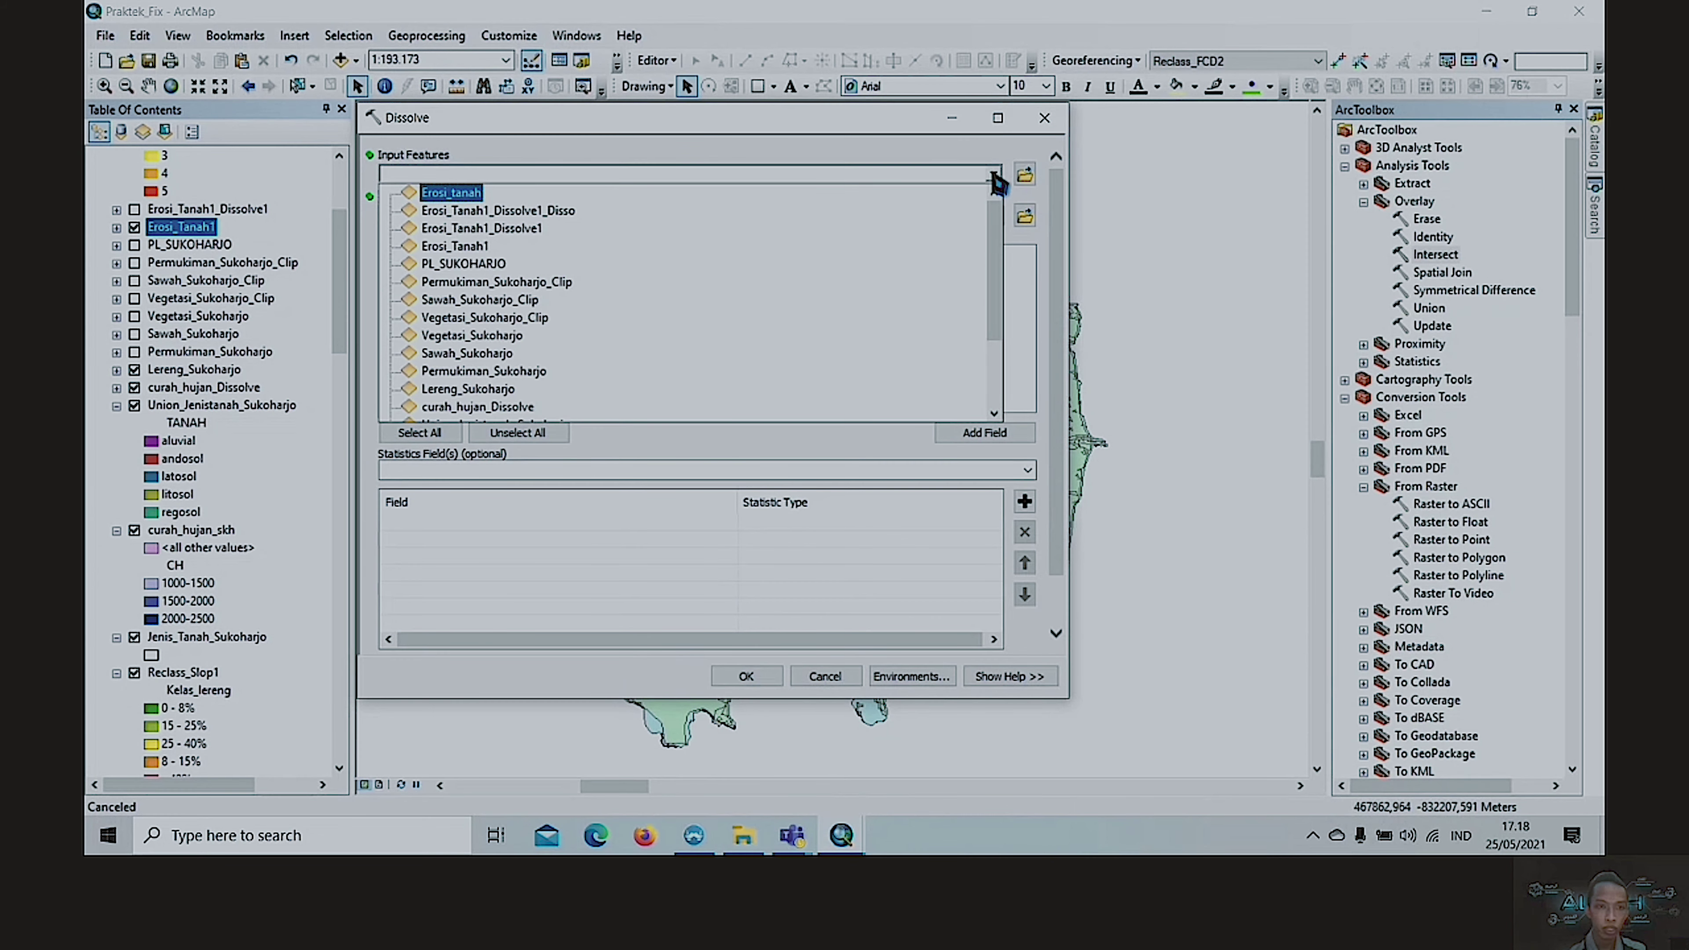
click(460, 245)
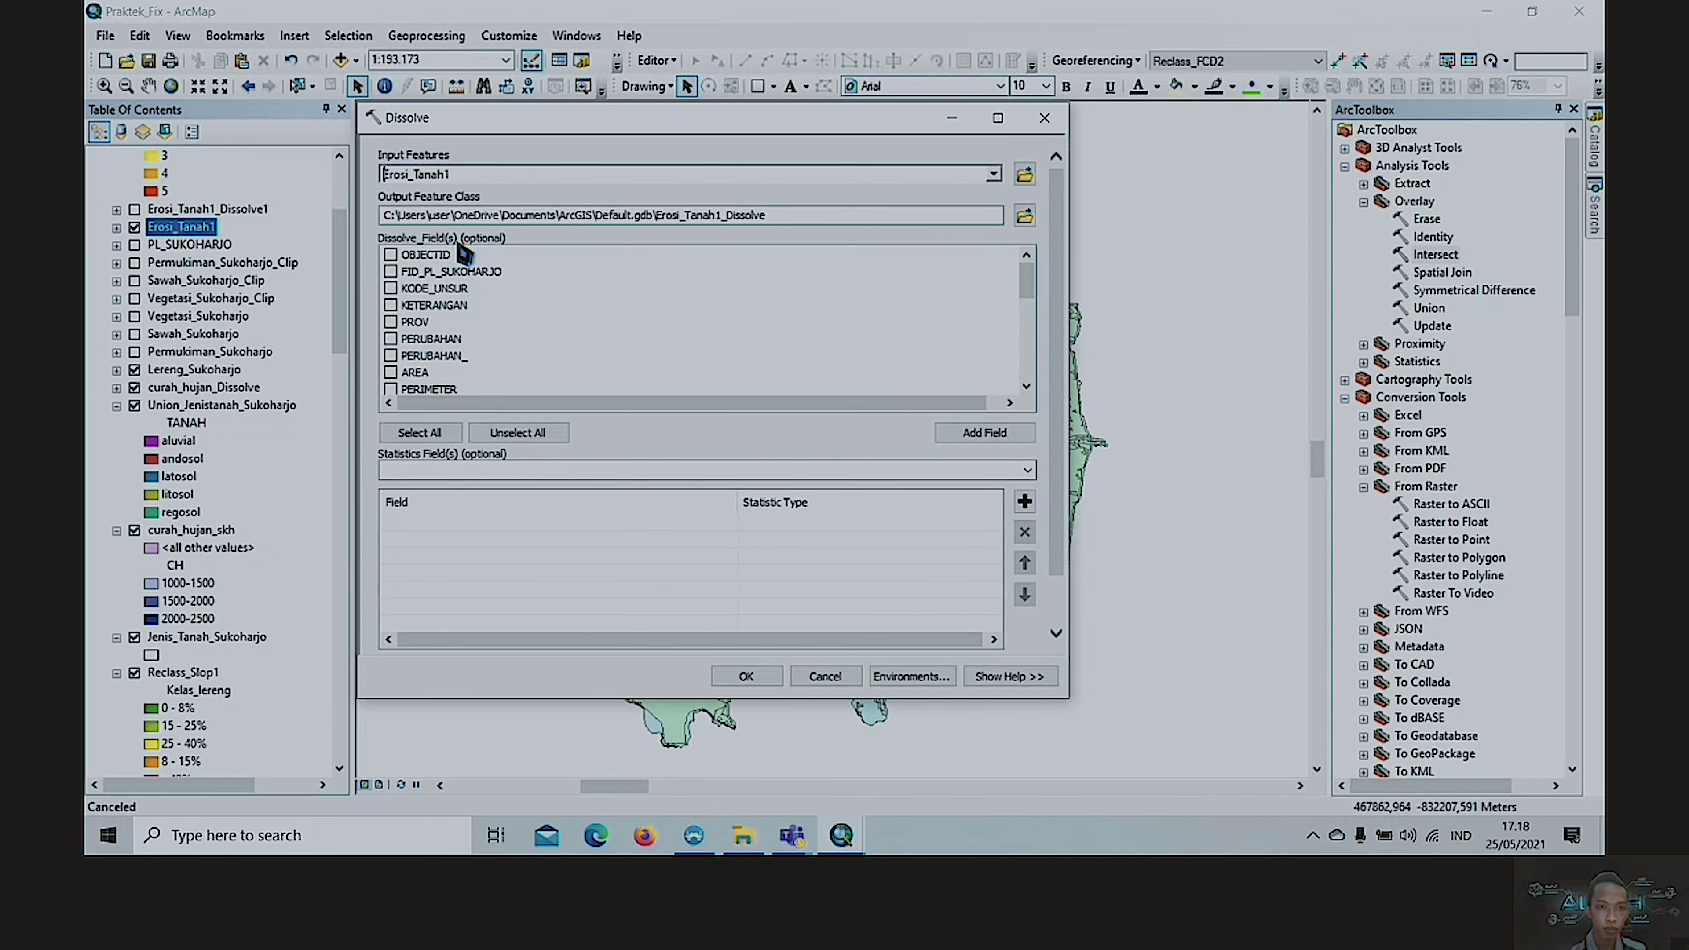
click(833, 219)
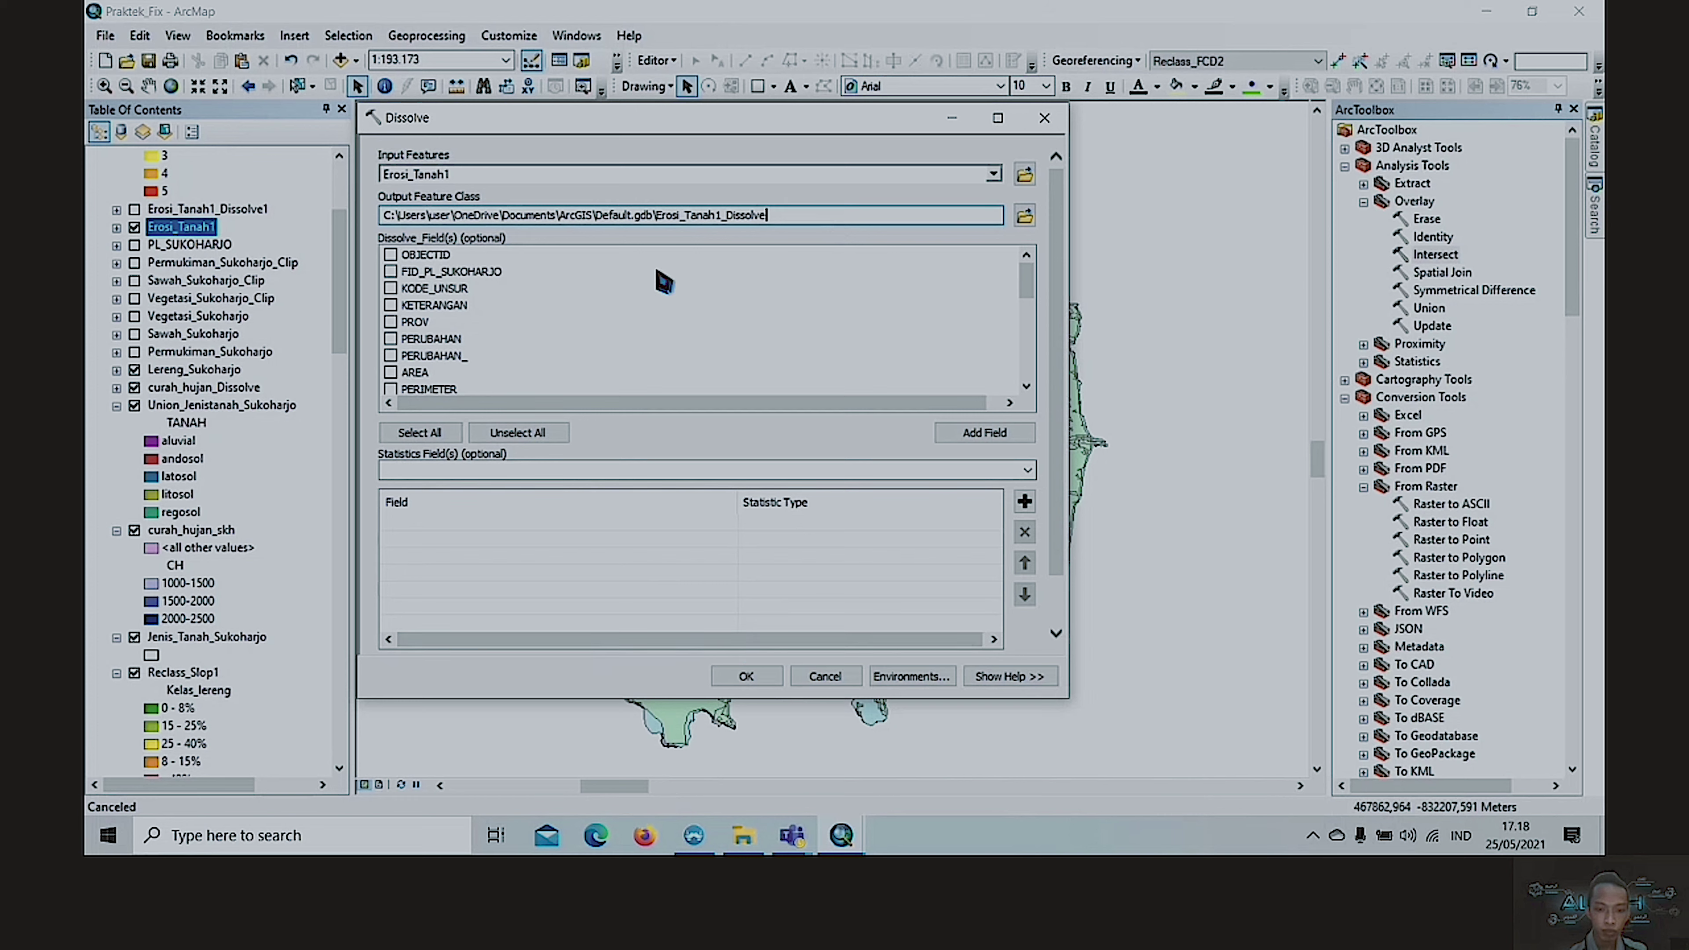
- Examine the available dissolve fields of Erosi_Tanah1 from OBJECTID to A, and cancel the Dissolve tool
scroll(658, 274, down, 6)
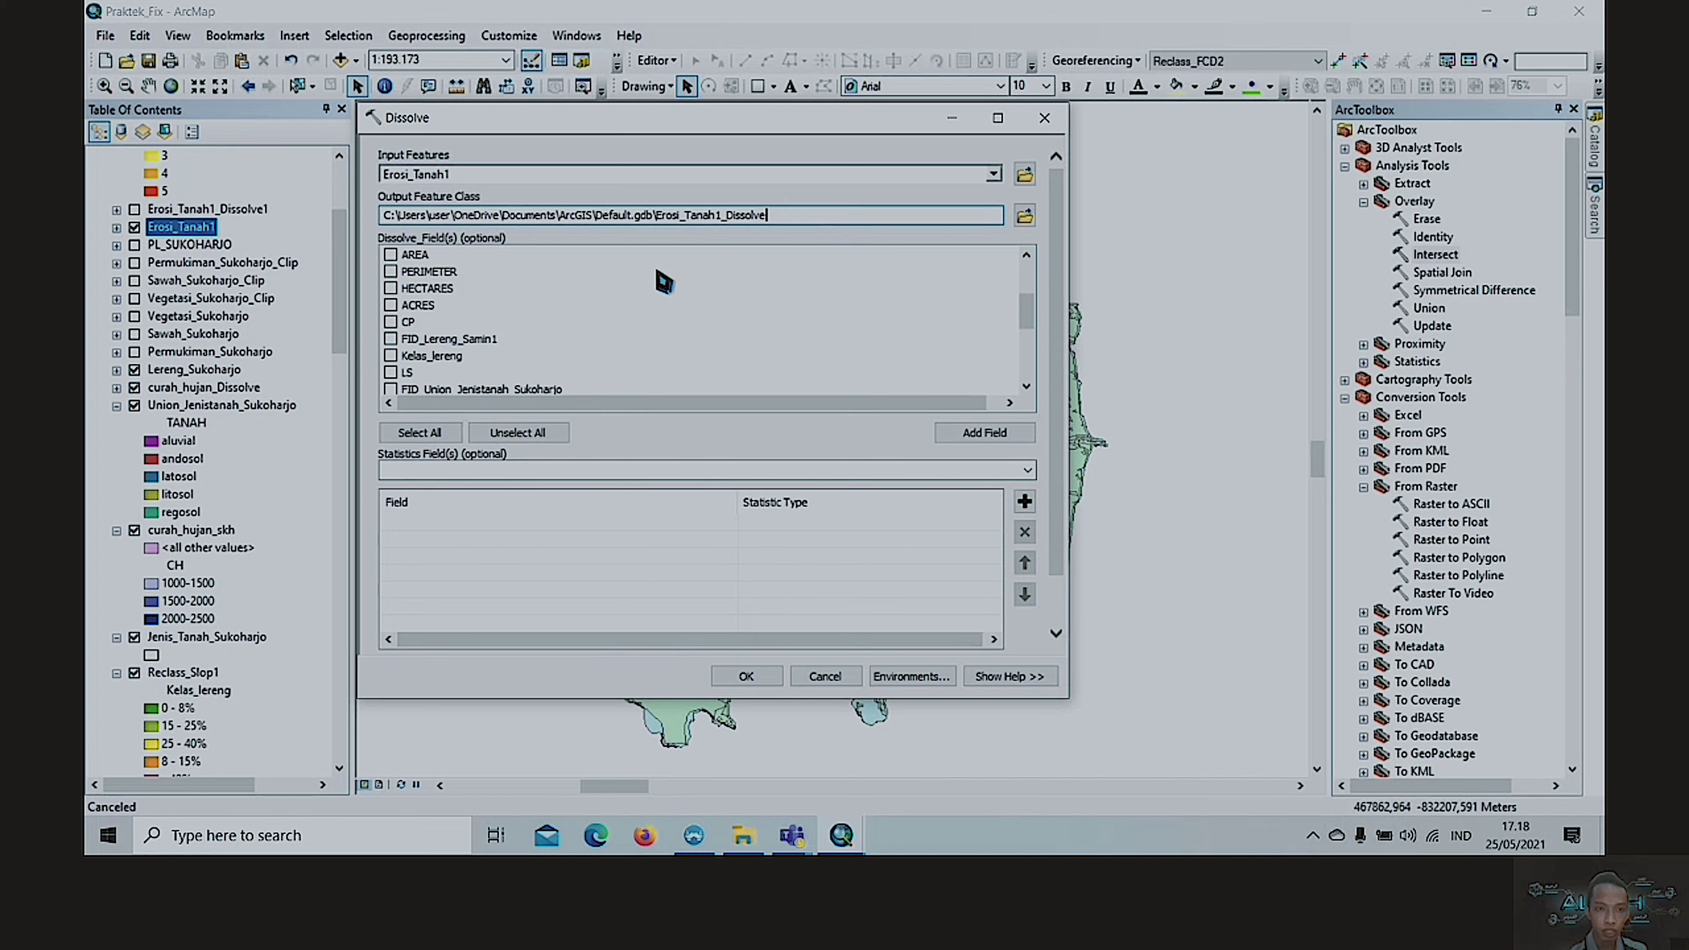
scroll(658, 274, up, 6)
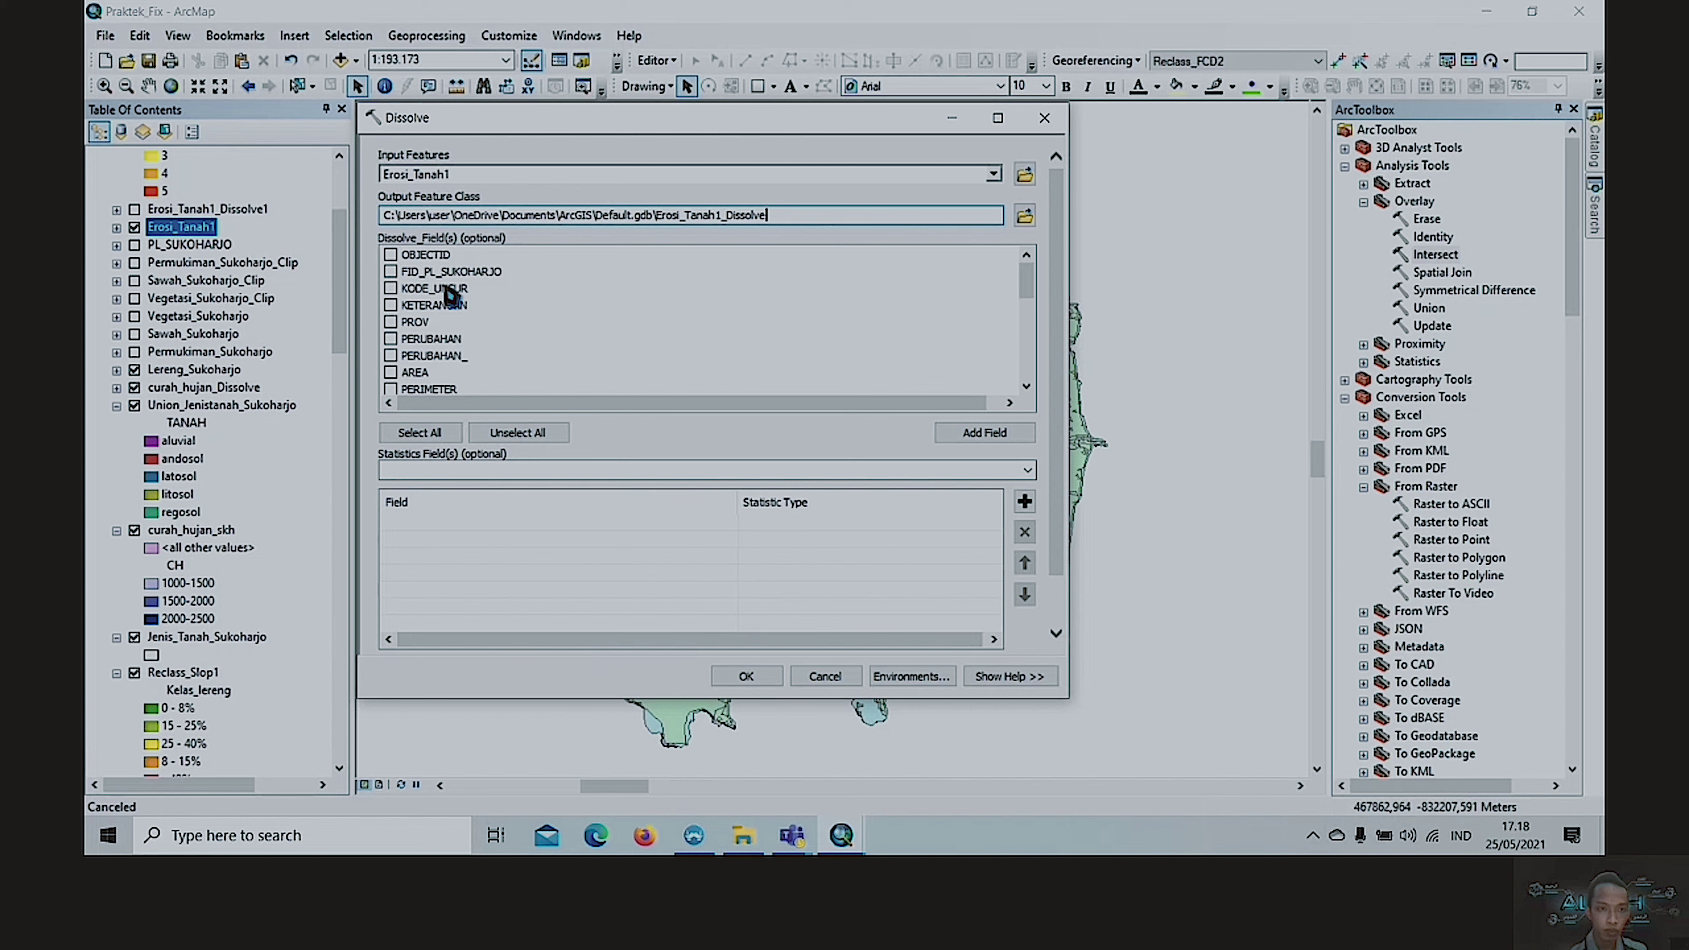
scroll(503, 334, down, 5)
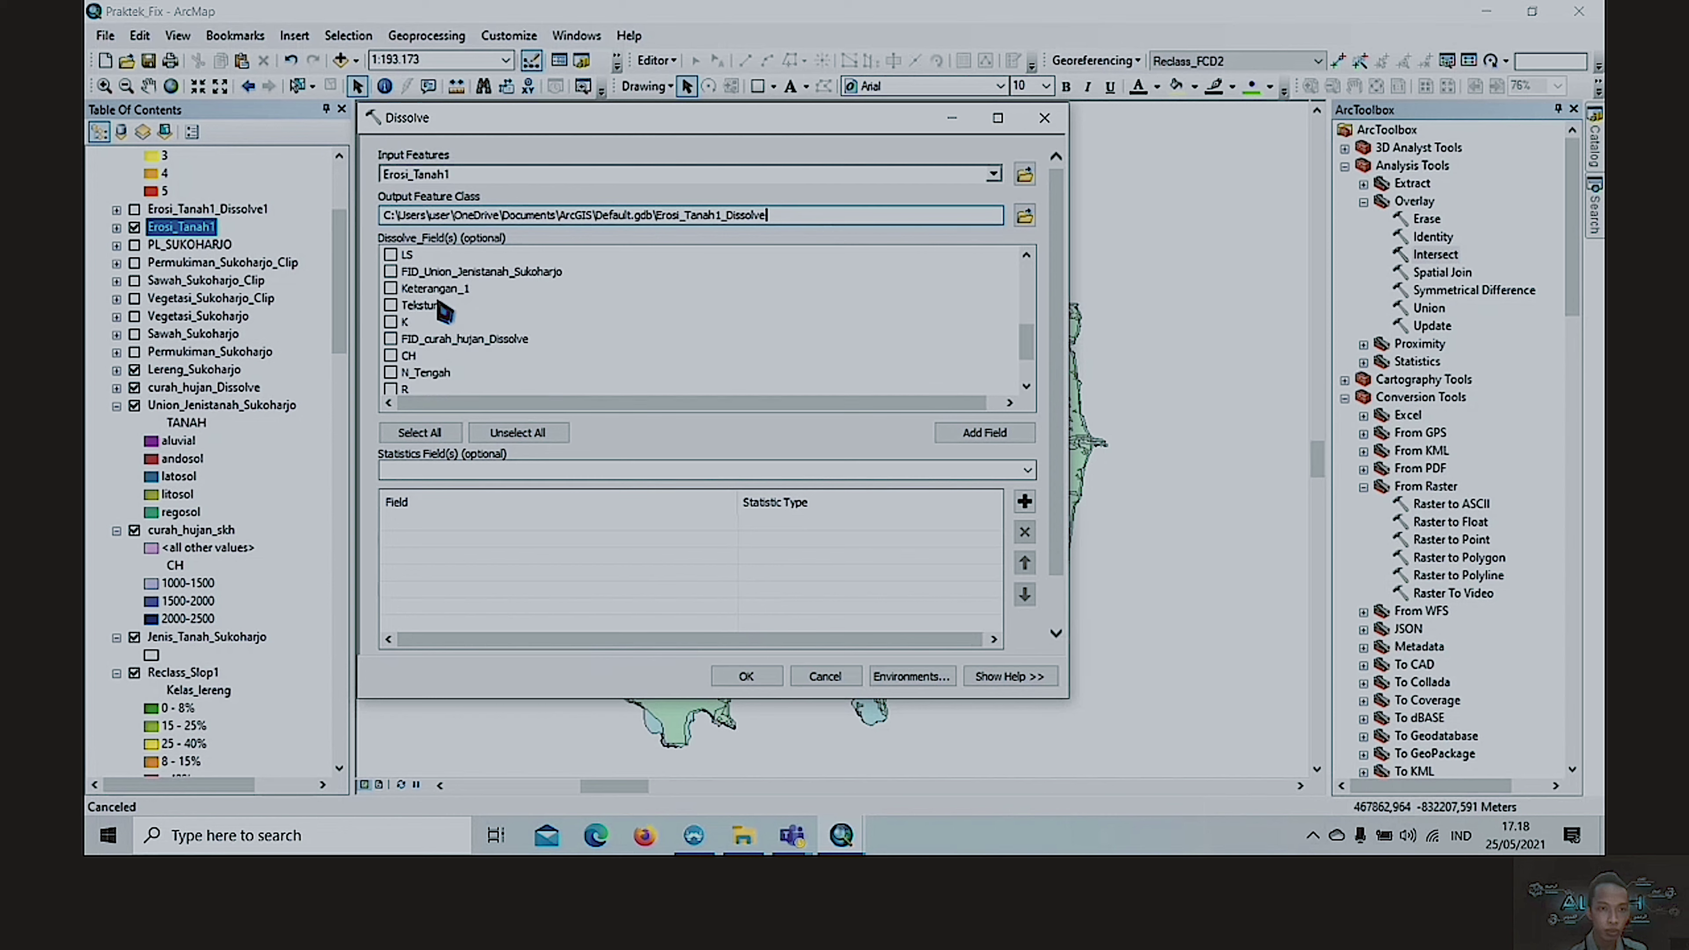
scroll(511, 337, up, 5)
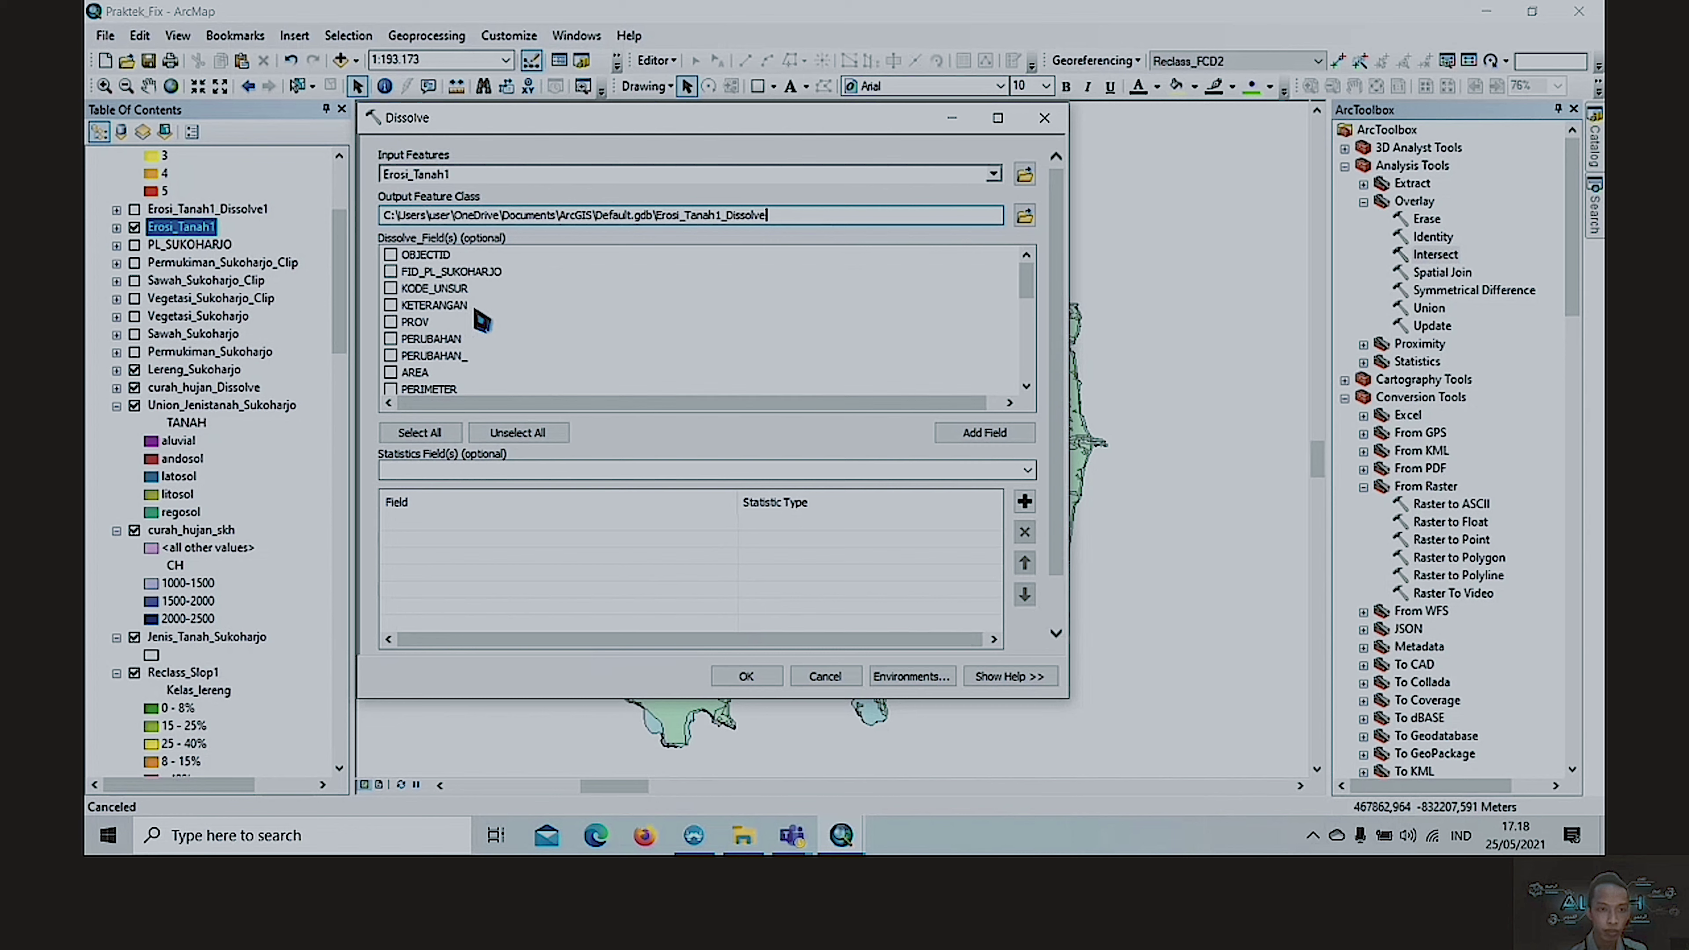
scroll(486, 315, down, 5)
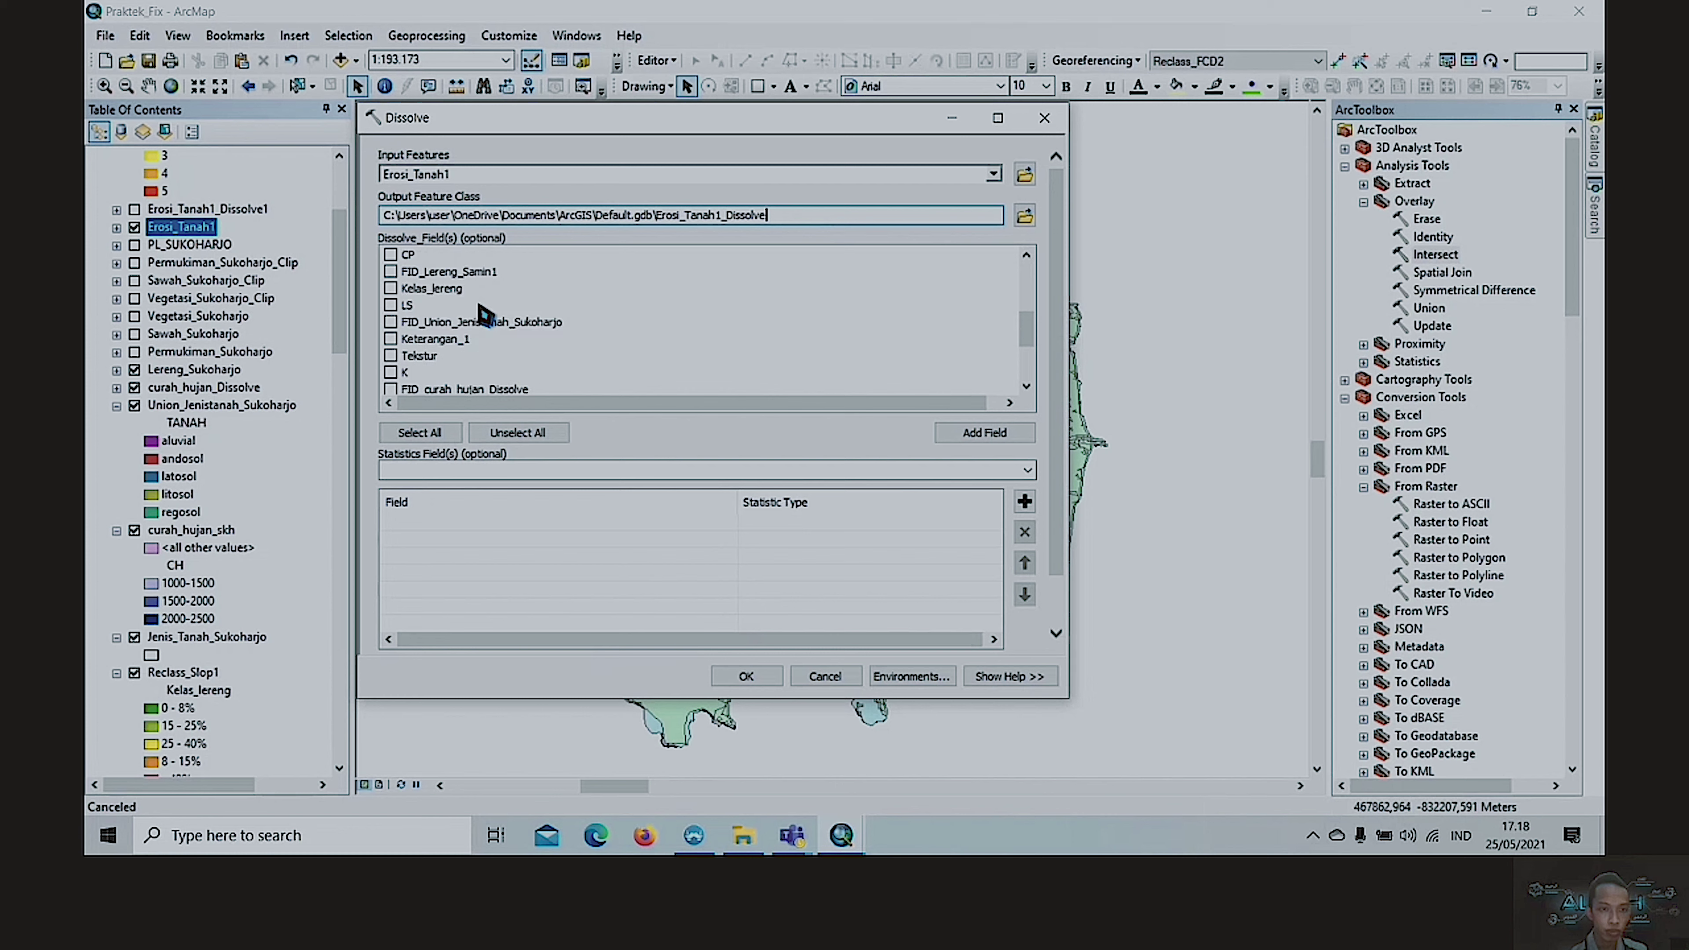
scroll(486, 316, up, 5)
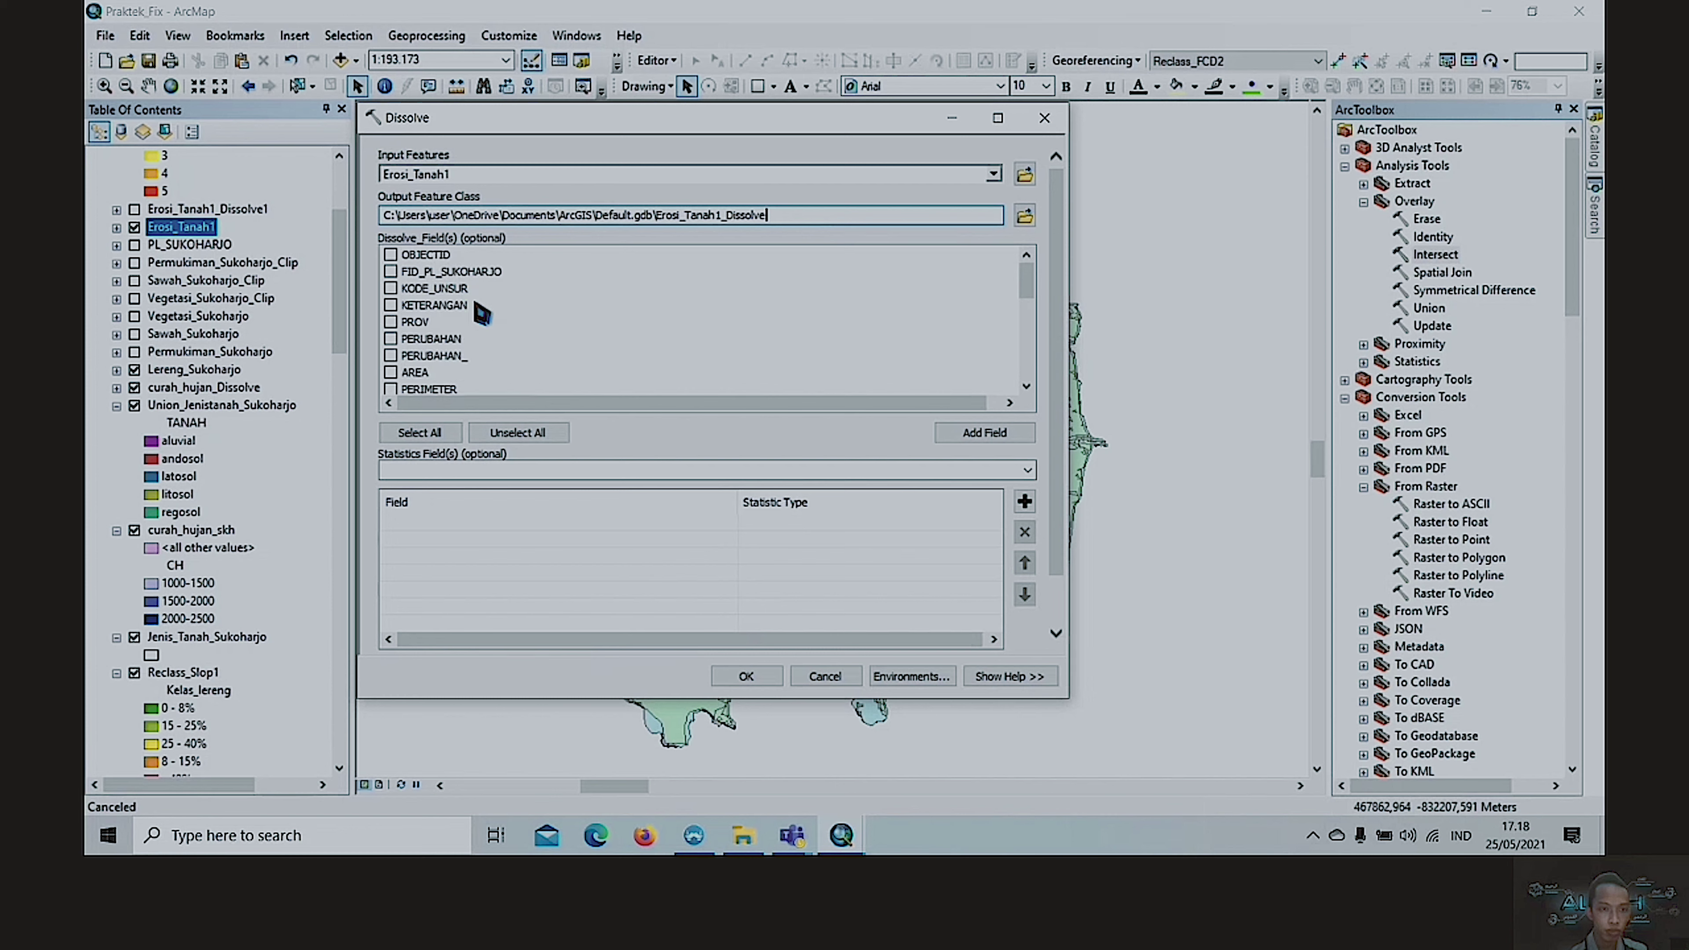
scroll(393, 328, down, 3)
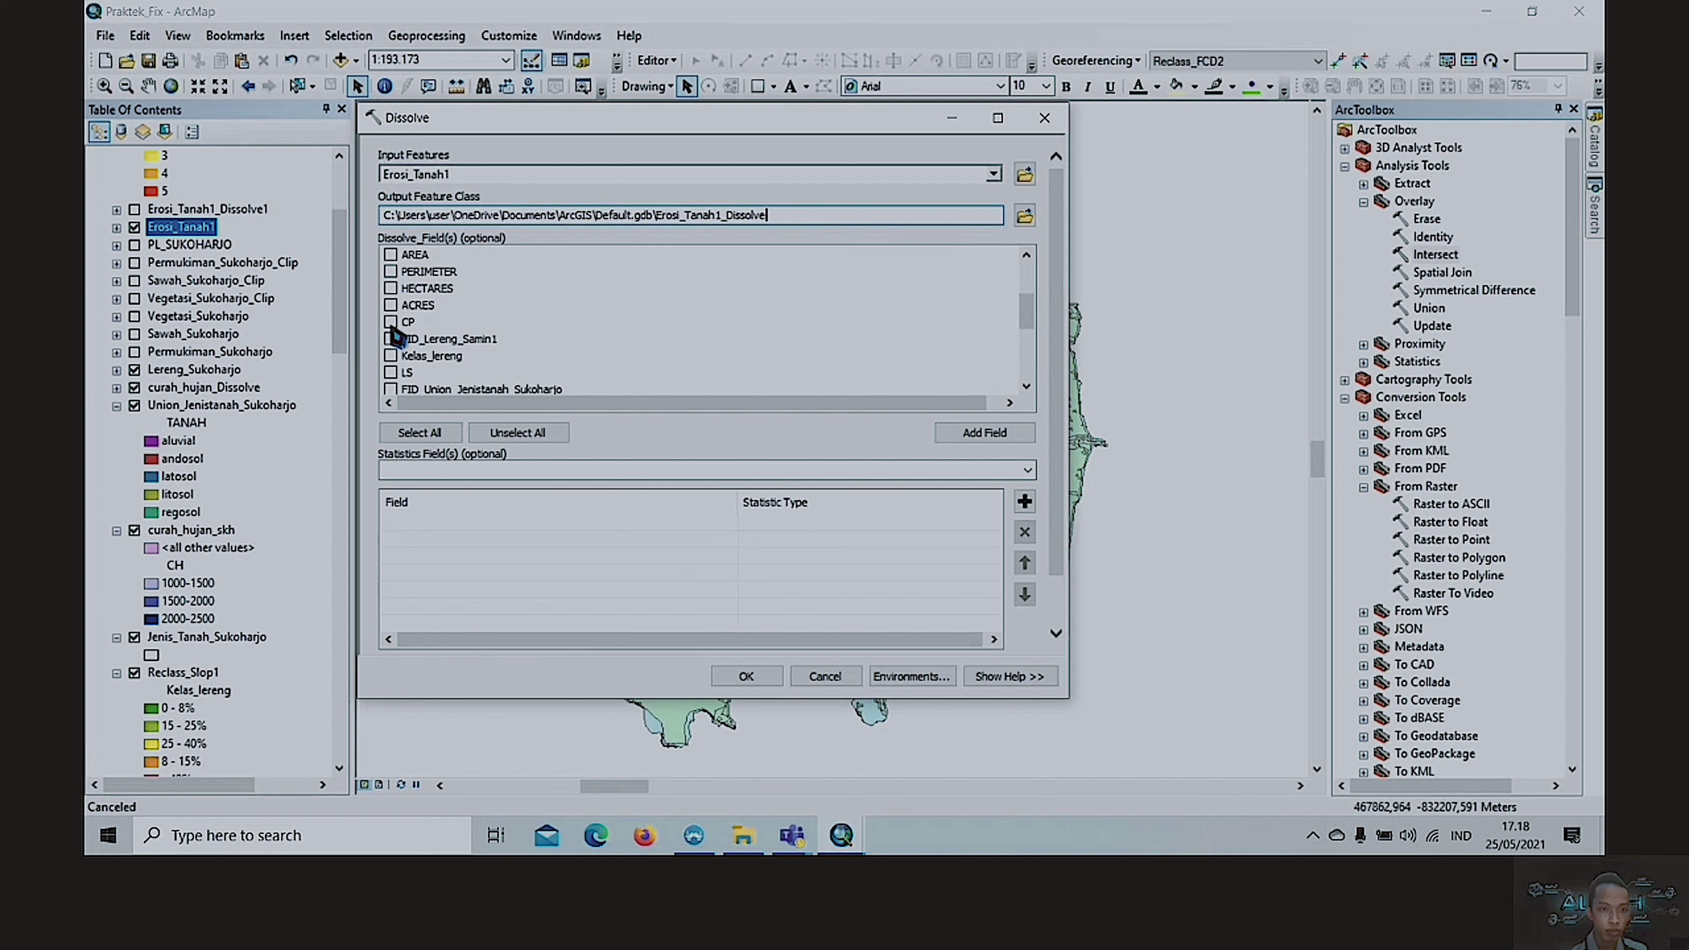
scroll(394, 306, up, 3)
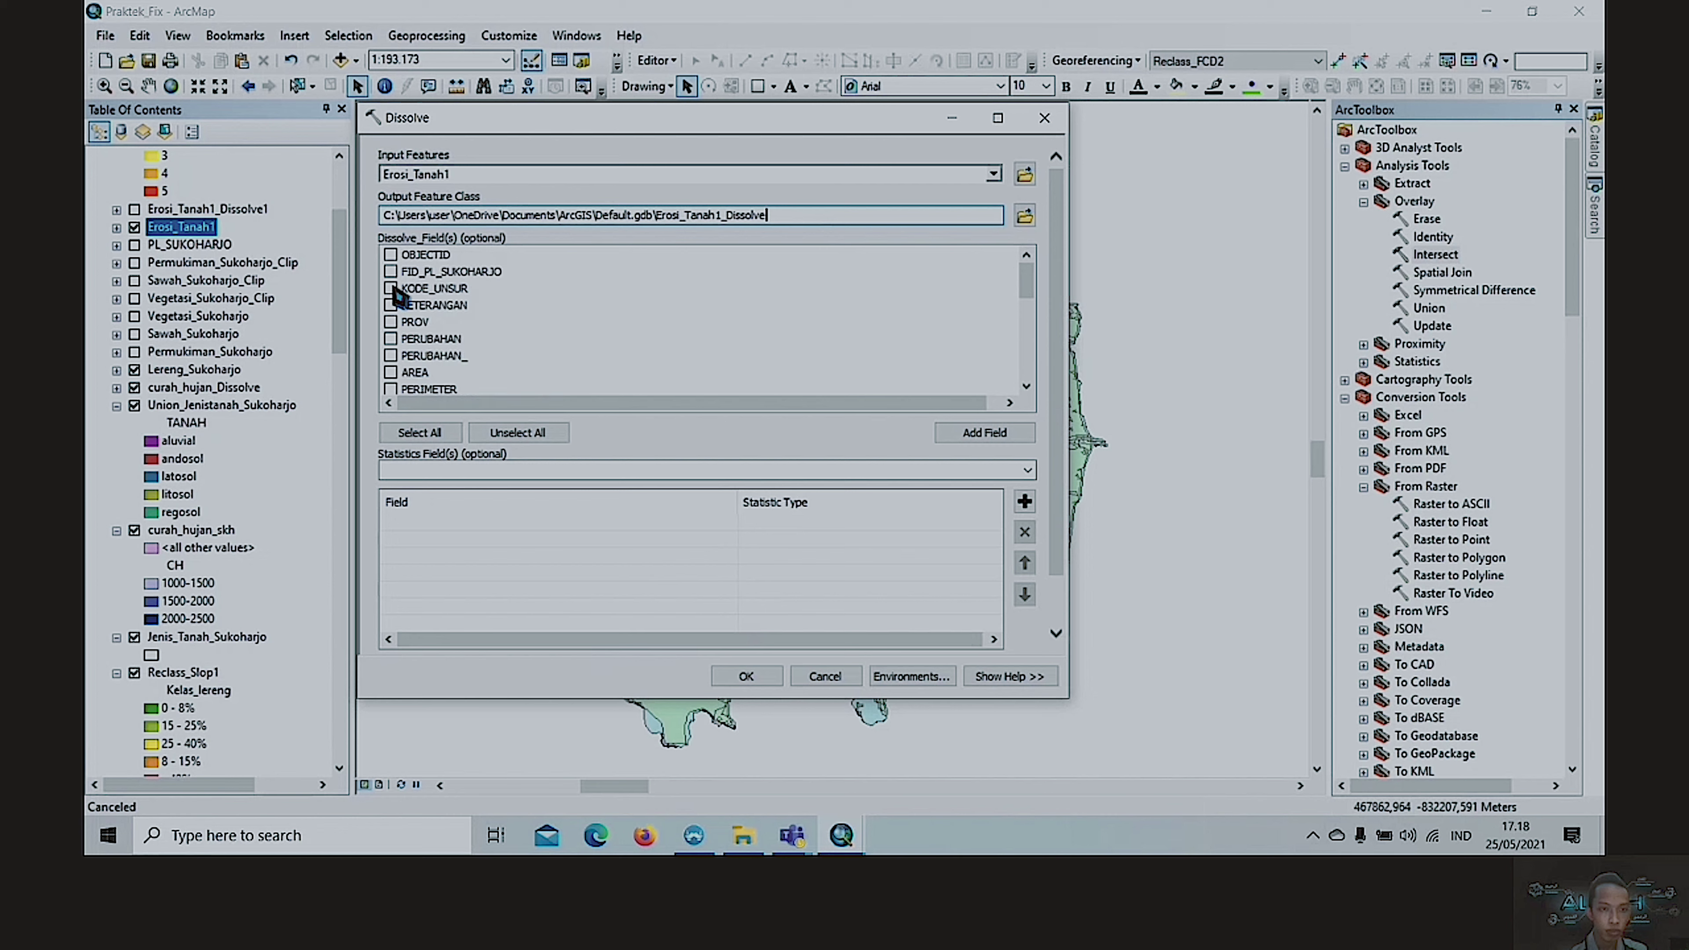
scroll(395, 306, down, 8)
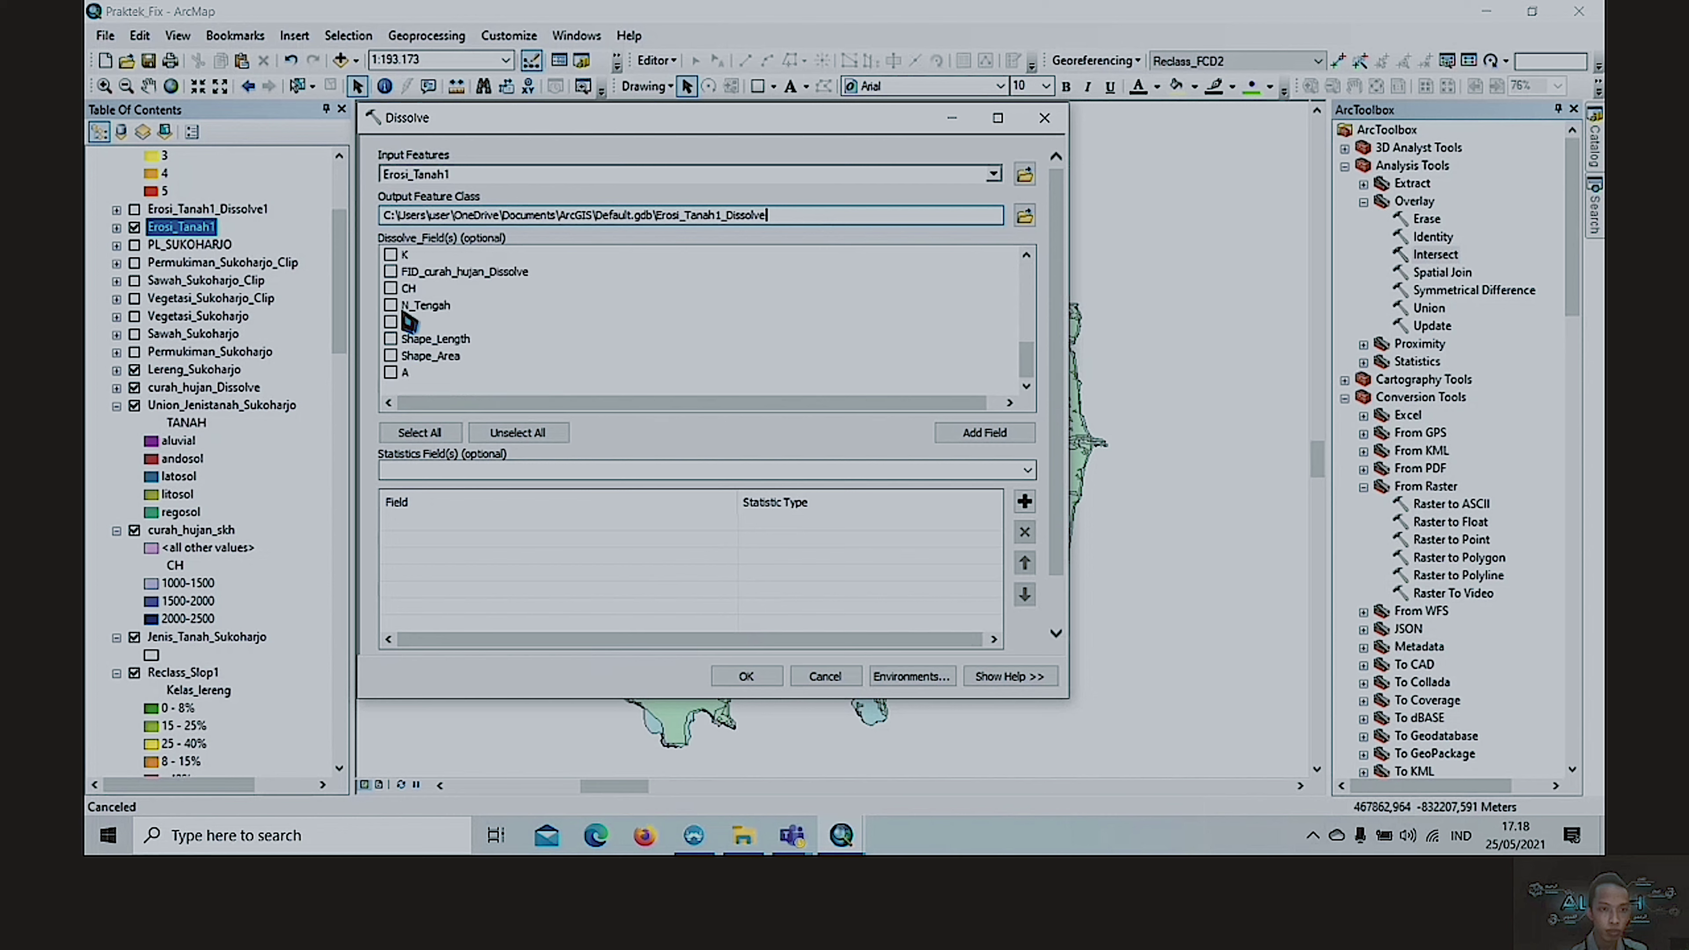
scroll(403, 309, up, 2)
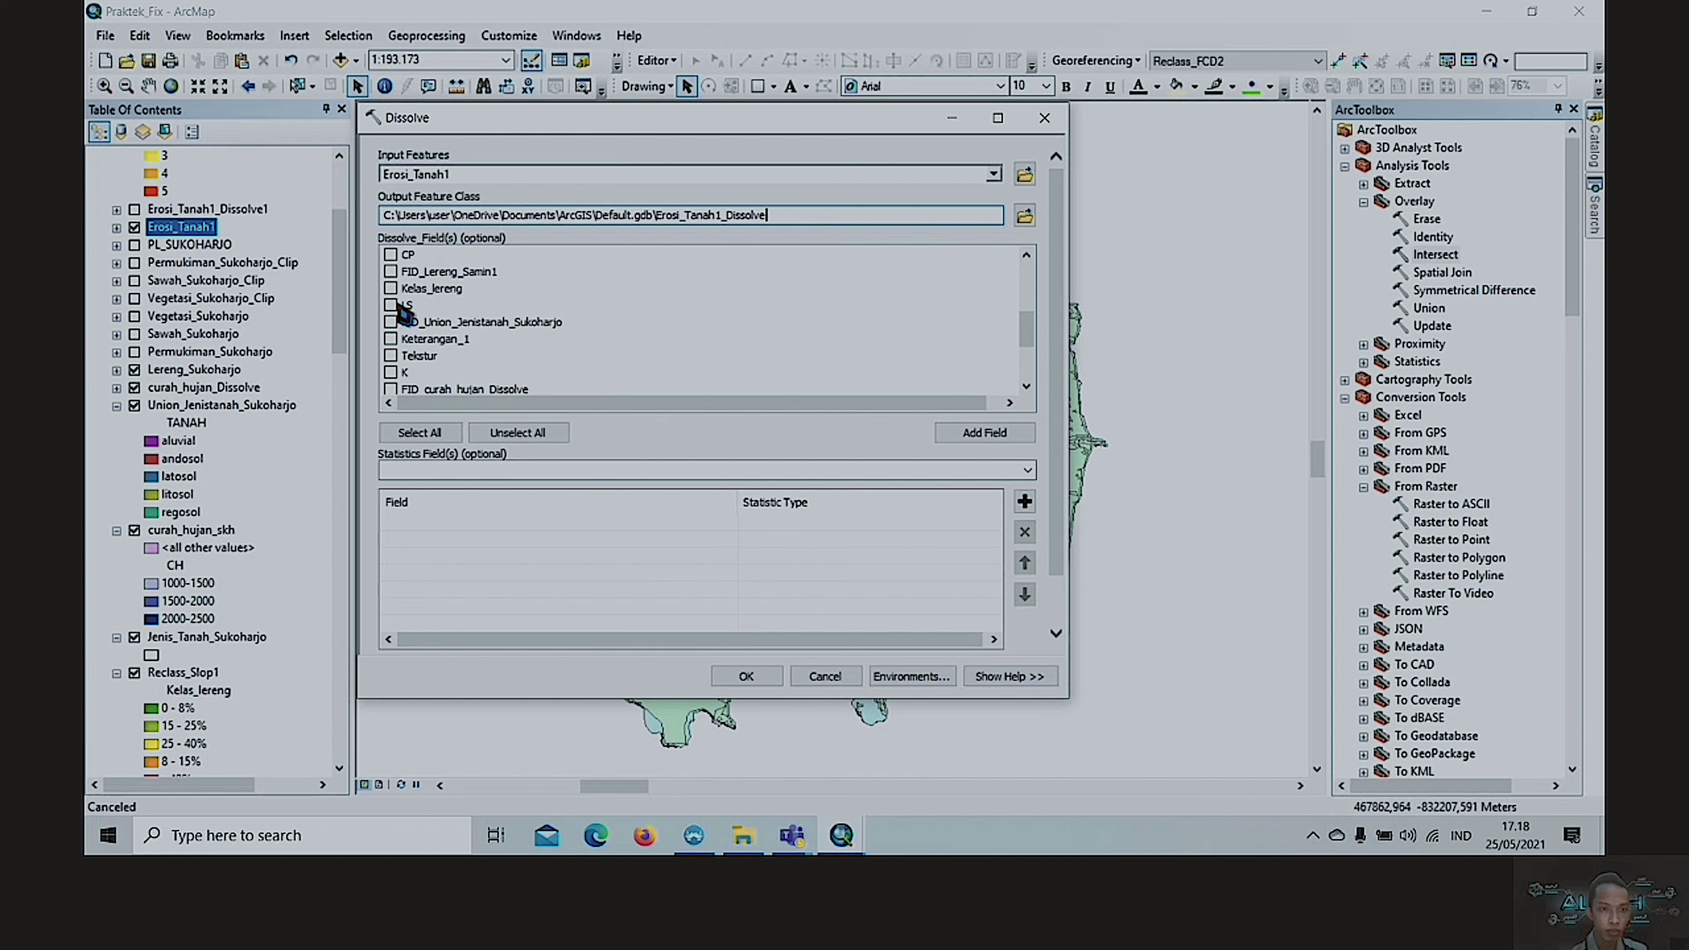
scroll(396, 296, up, 3)
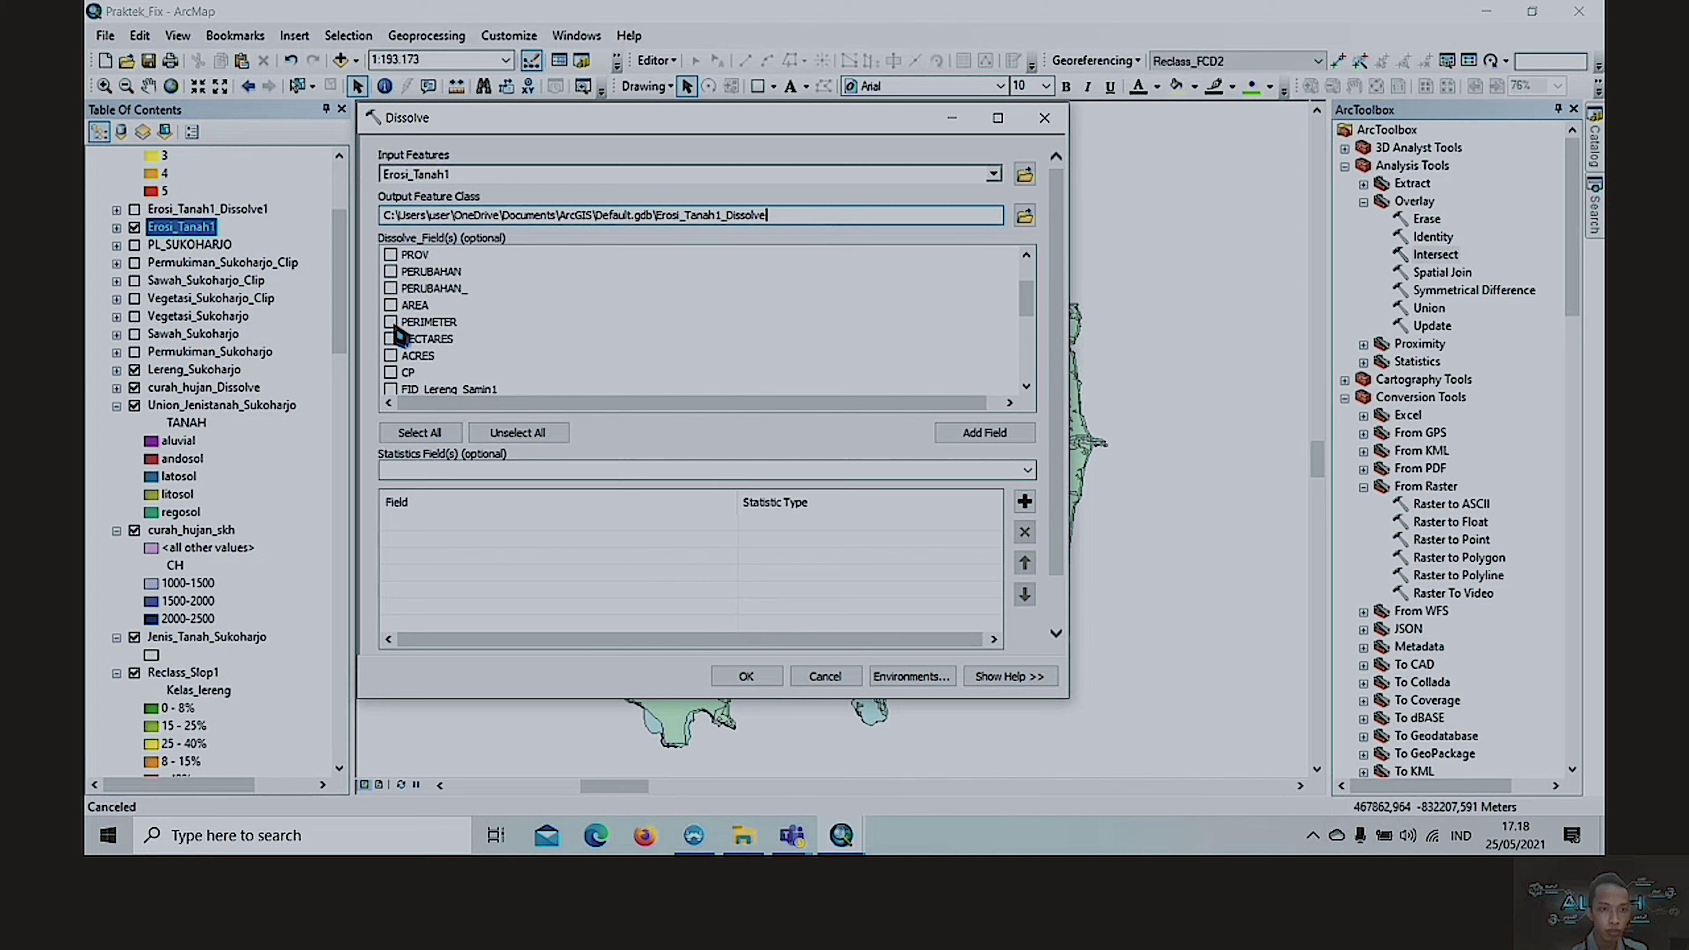
scroll(393, 300, up, 2)
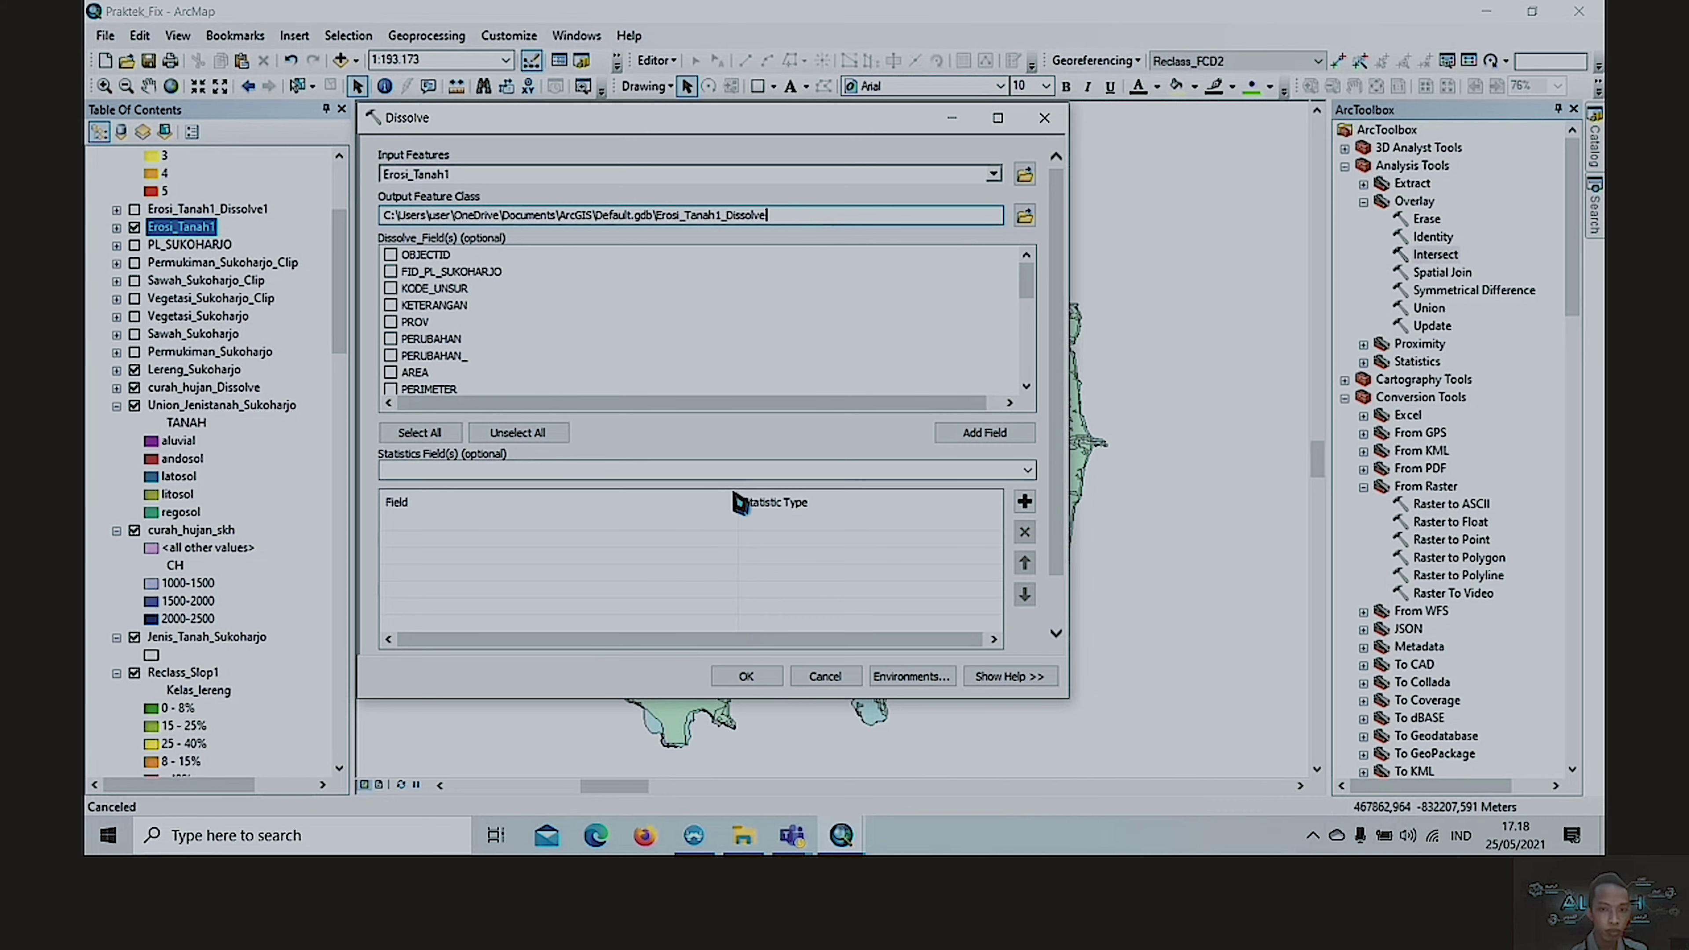
click(825, 676)
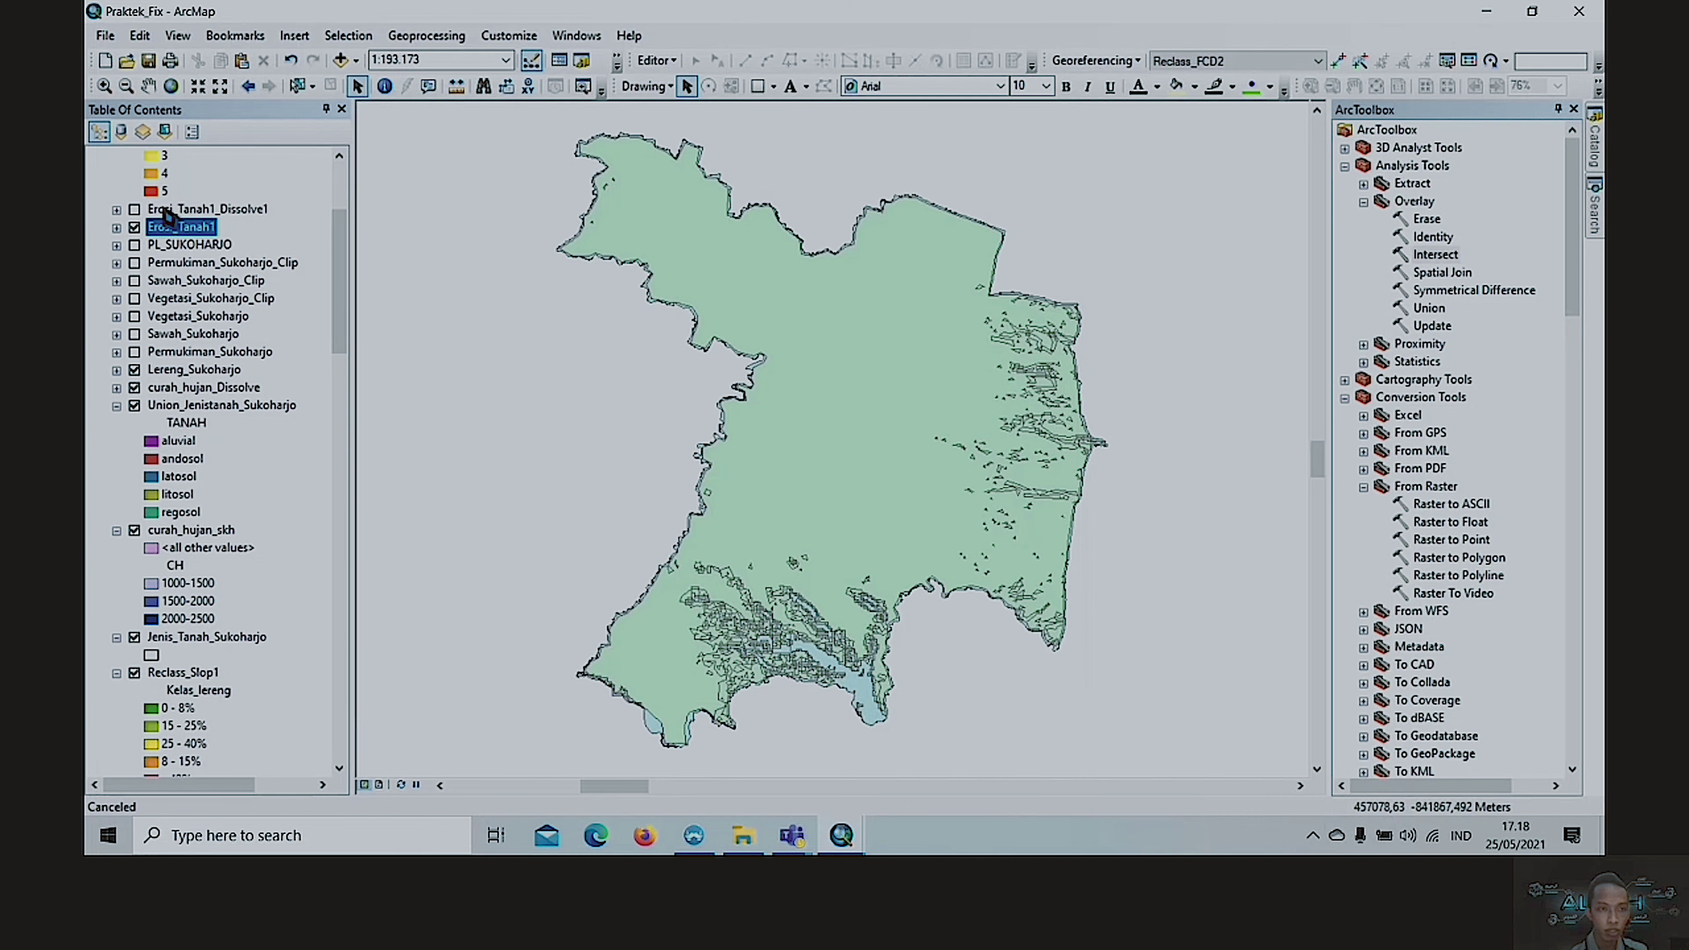
- Show the Erosi_Tanah1_Dissolve1 layer, hide Erosi_Tanah1 and select the dissolved layer
click(134, 209)
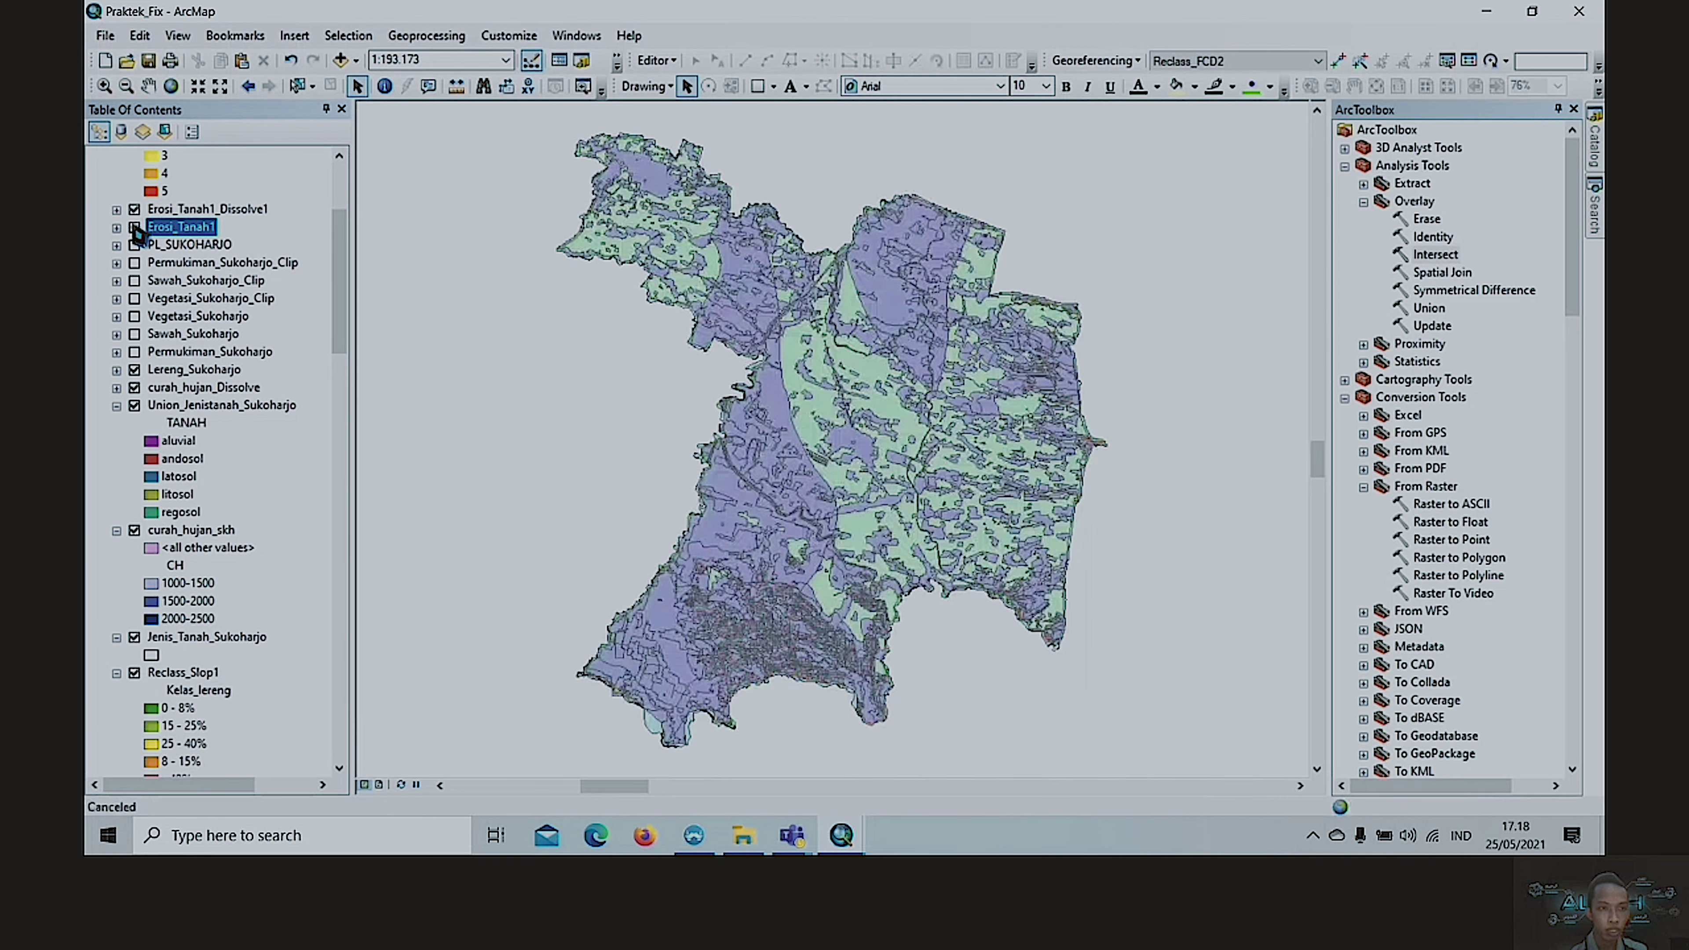
click(135, 227)
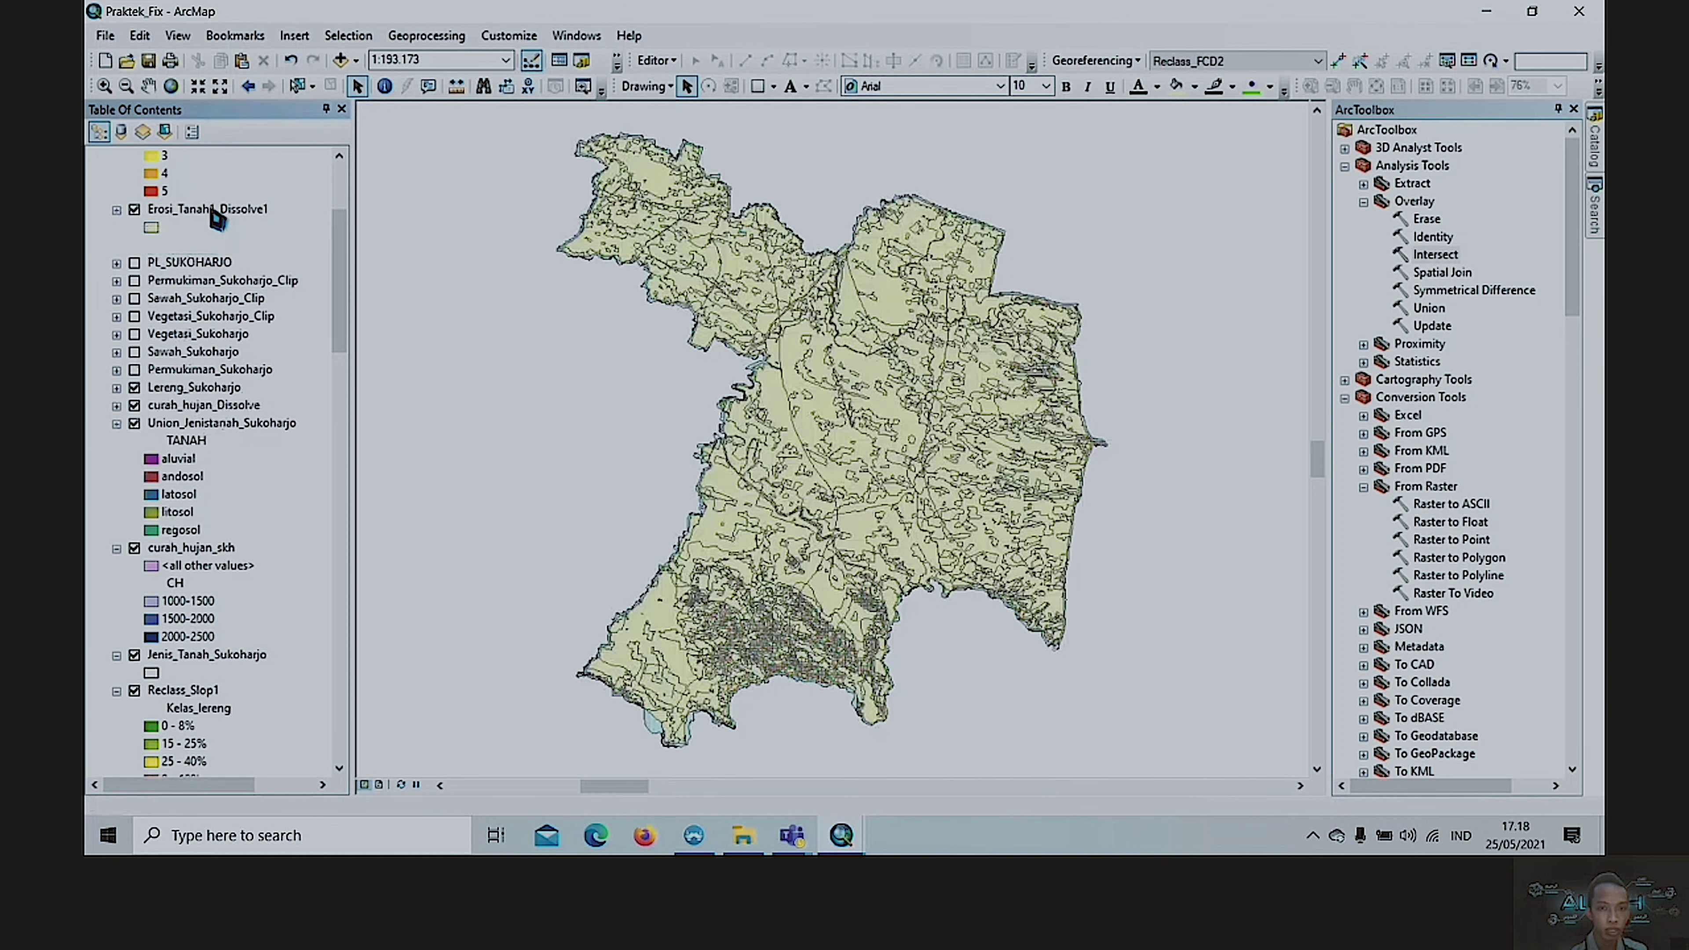
click(212, 212)
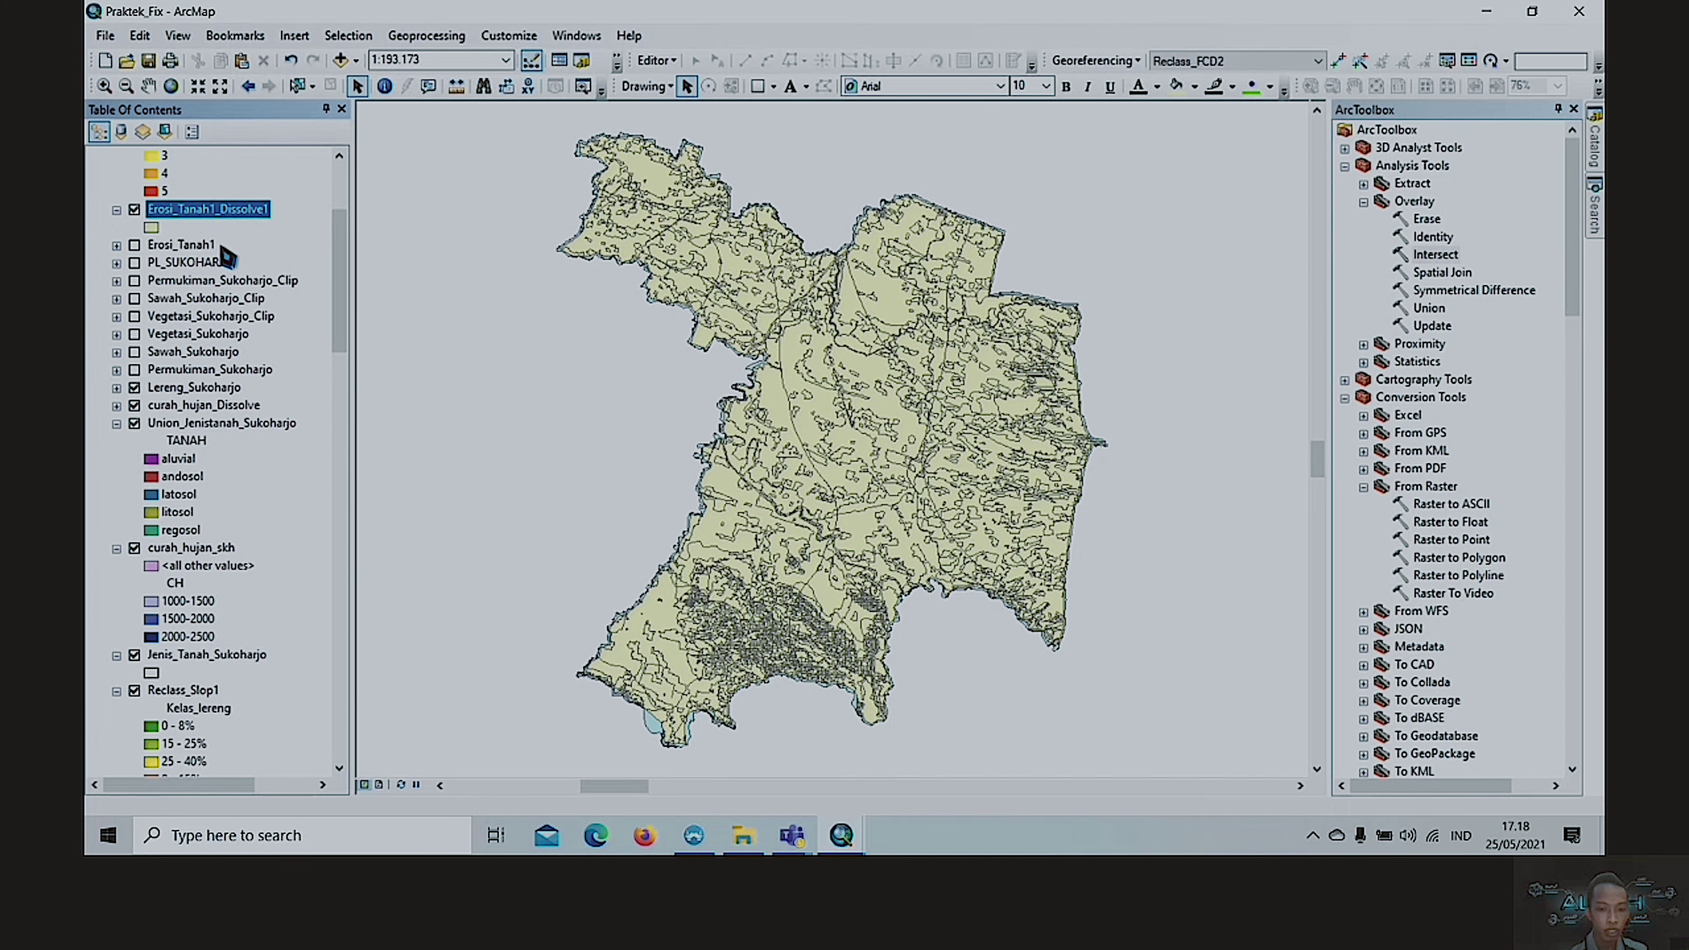
- Hide the Erosi_Tanah1_Dissolve1 layer and show Erosi_Tanah1_Dissolve1_Disso instead
scroll(226, 256, up, 4)
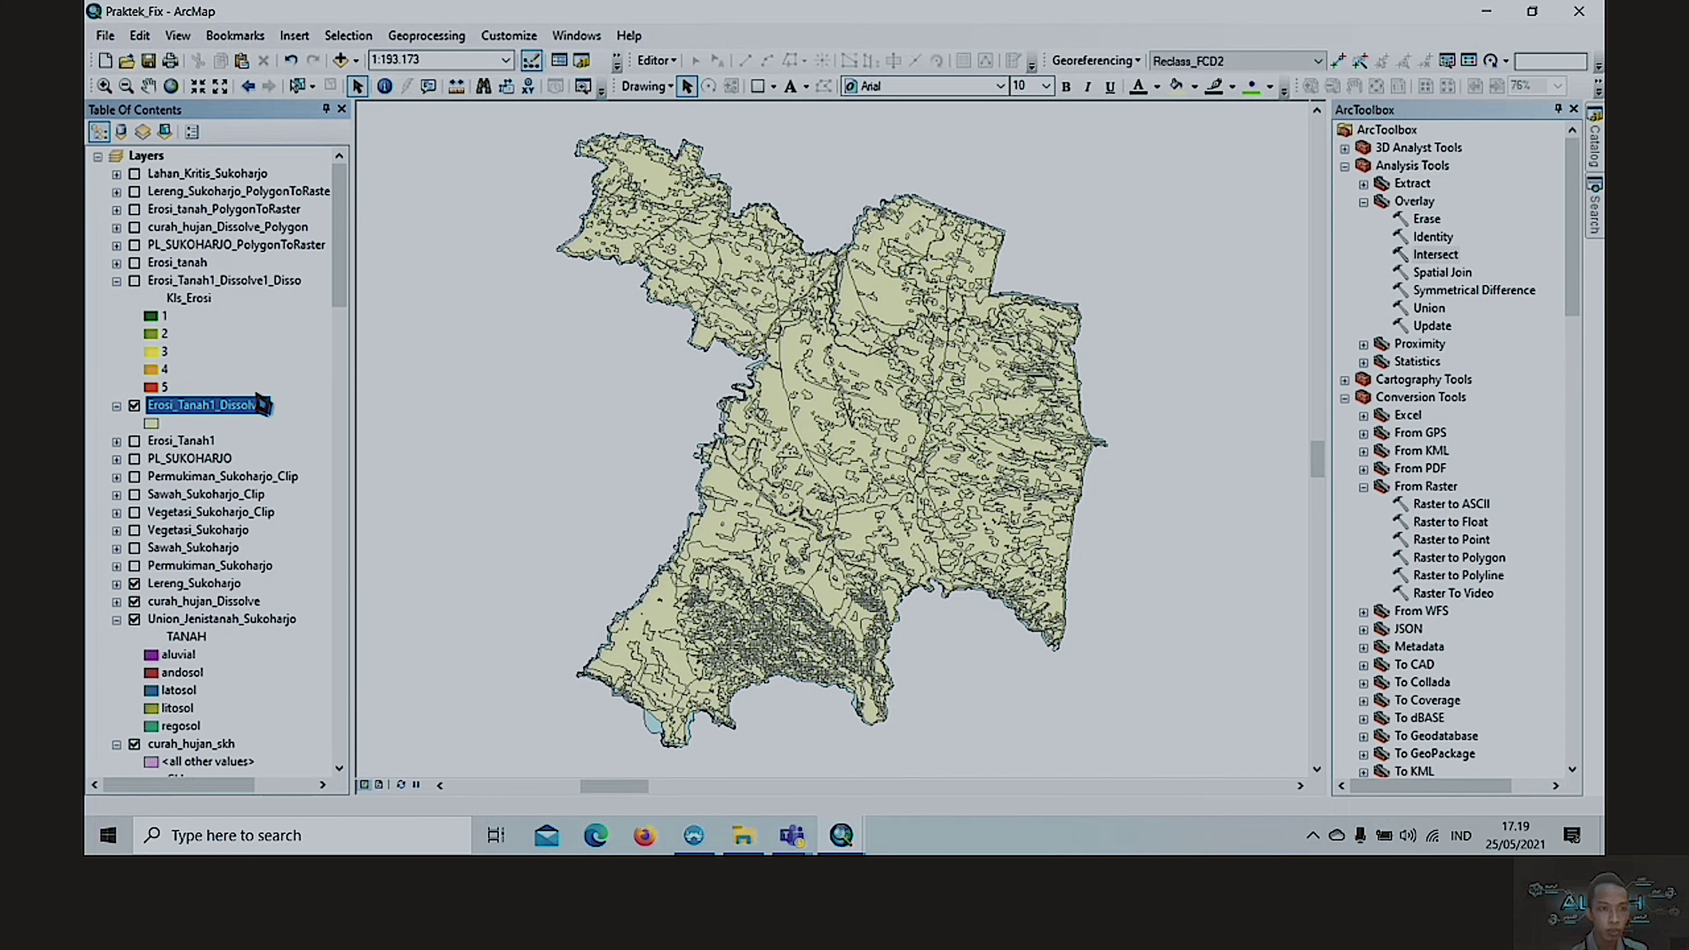
right_click(250, 419)
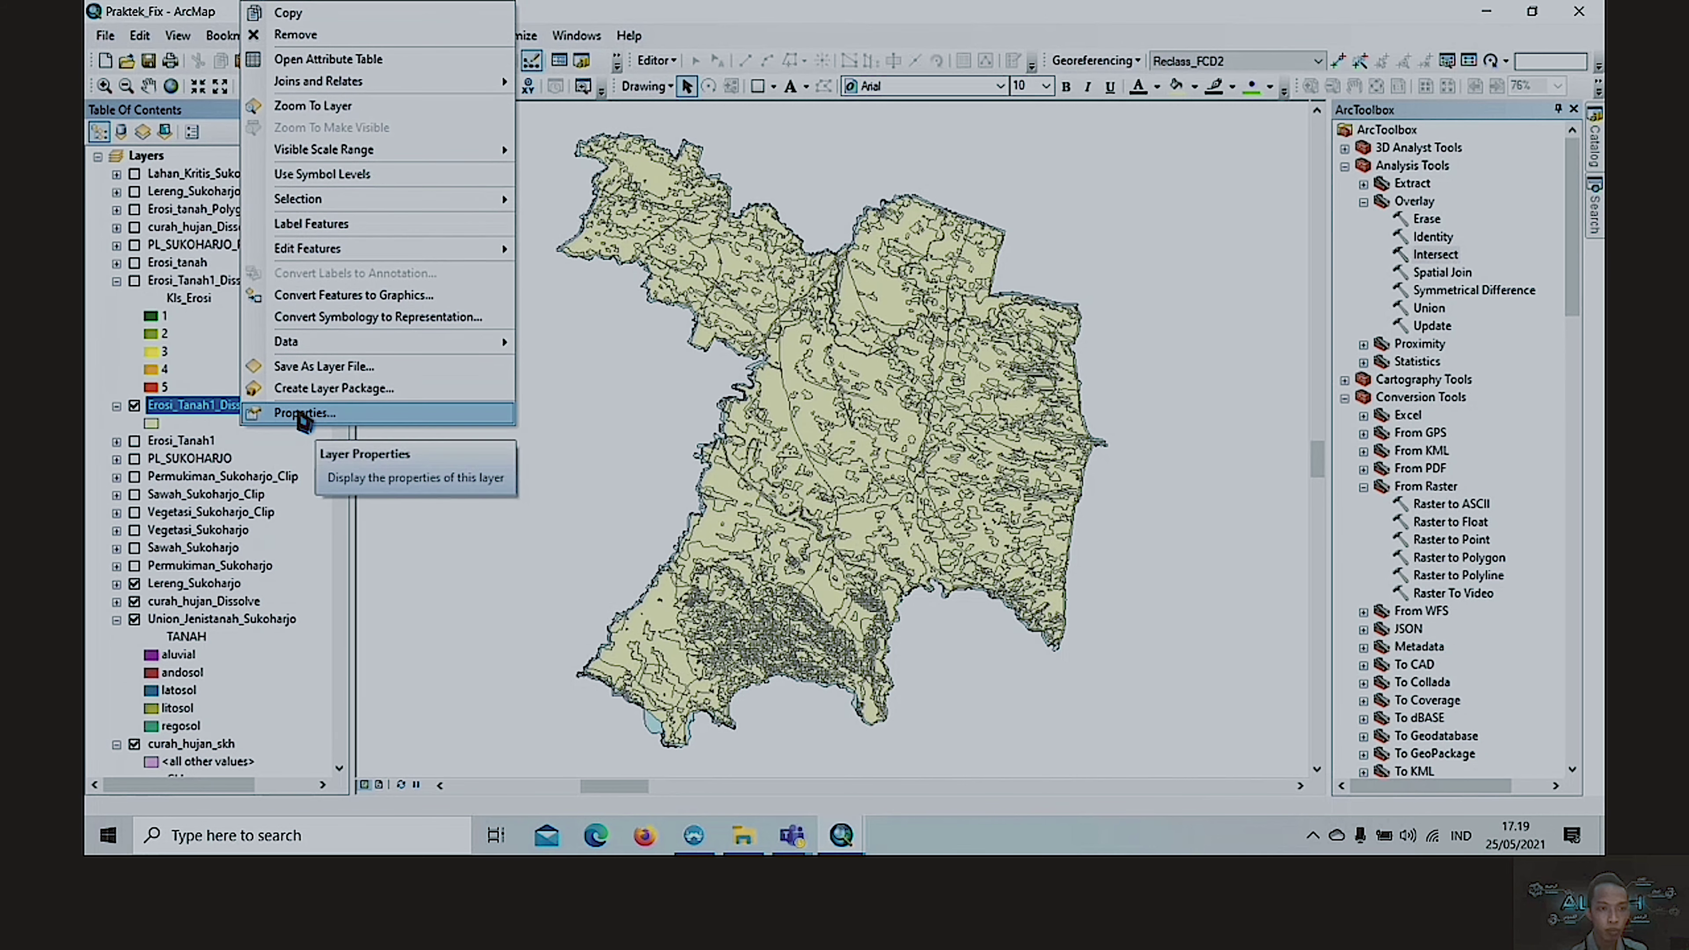
click(134, 405)
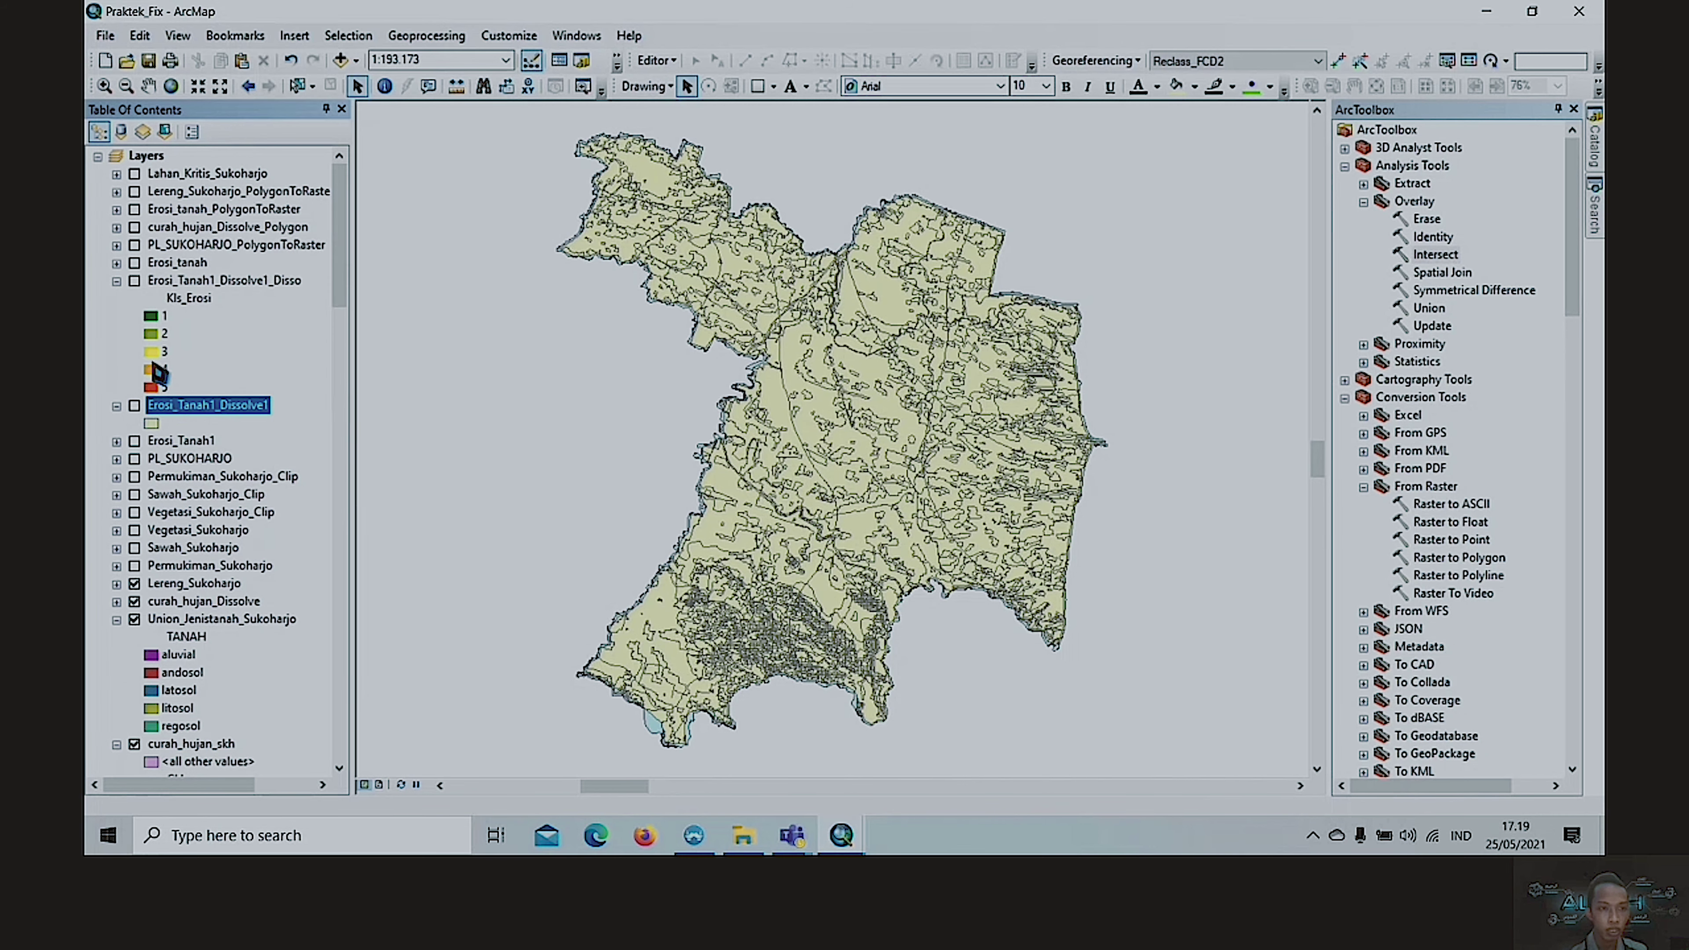
click(135, 280)
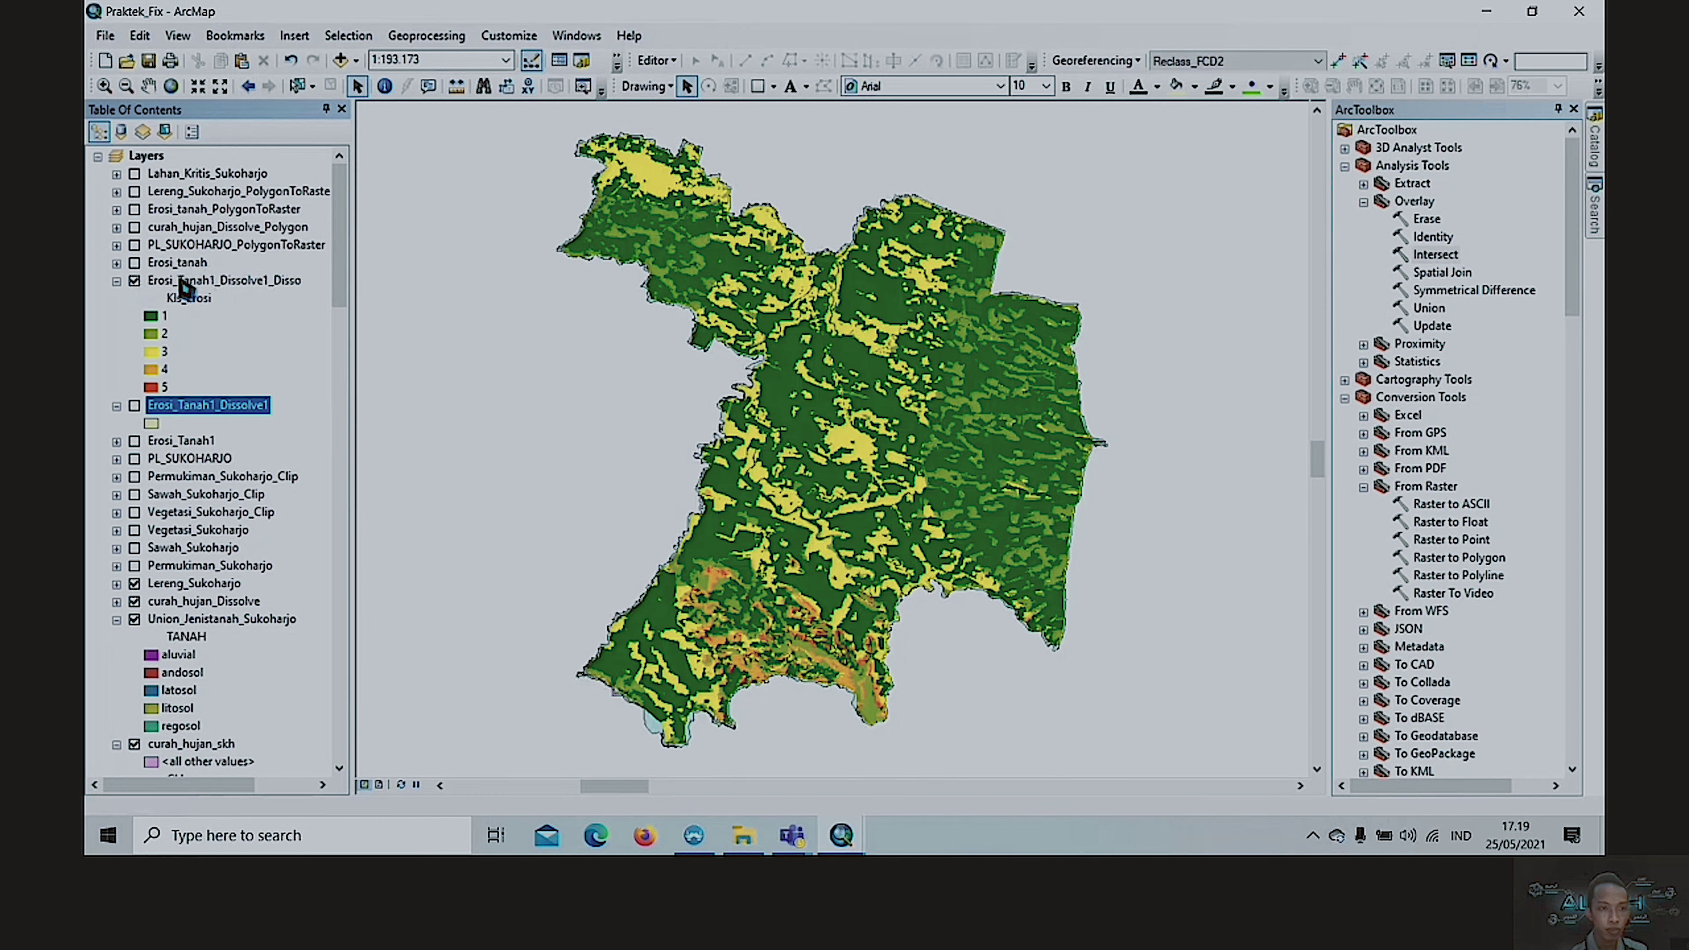
- Review the Kls_Erosi unique-value symbology and color ramp of Erosi_Tanah1_Dissolve1_Disso, and cancel the layer properties
right_click(182, 281)
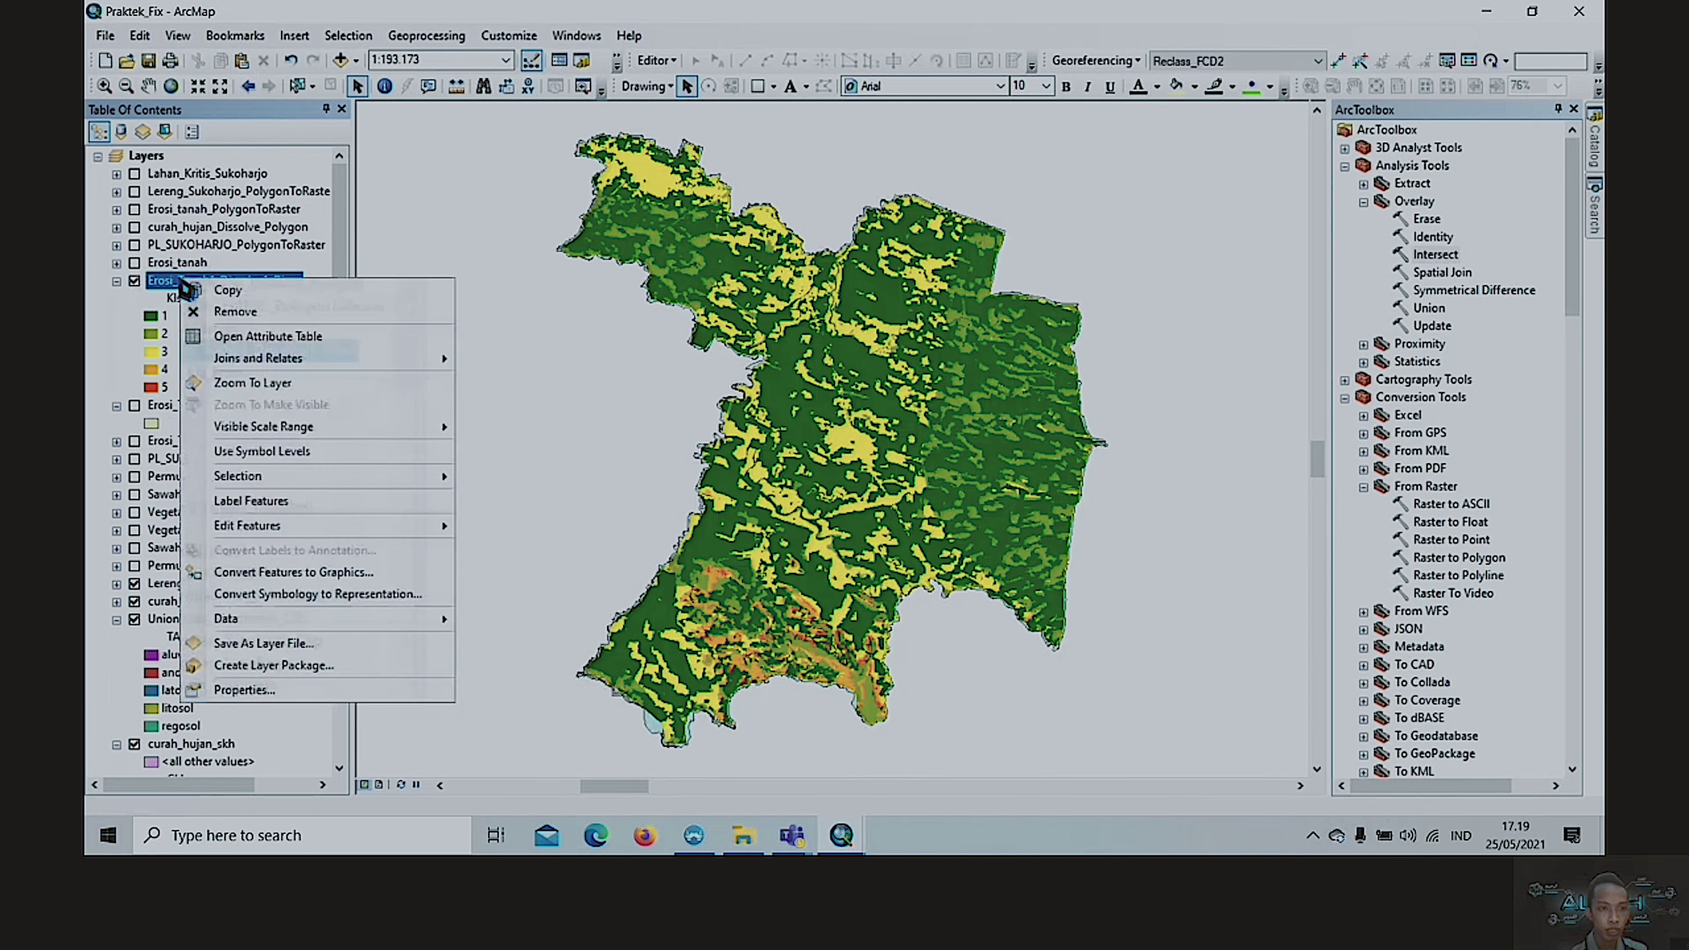
click(313, 690)
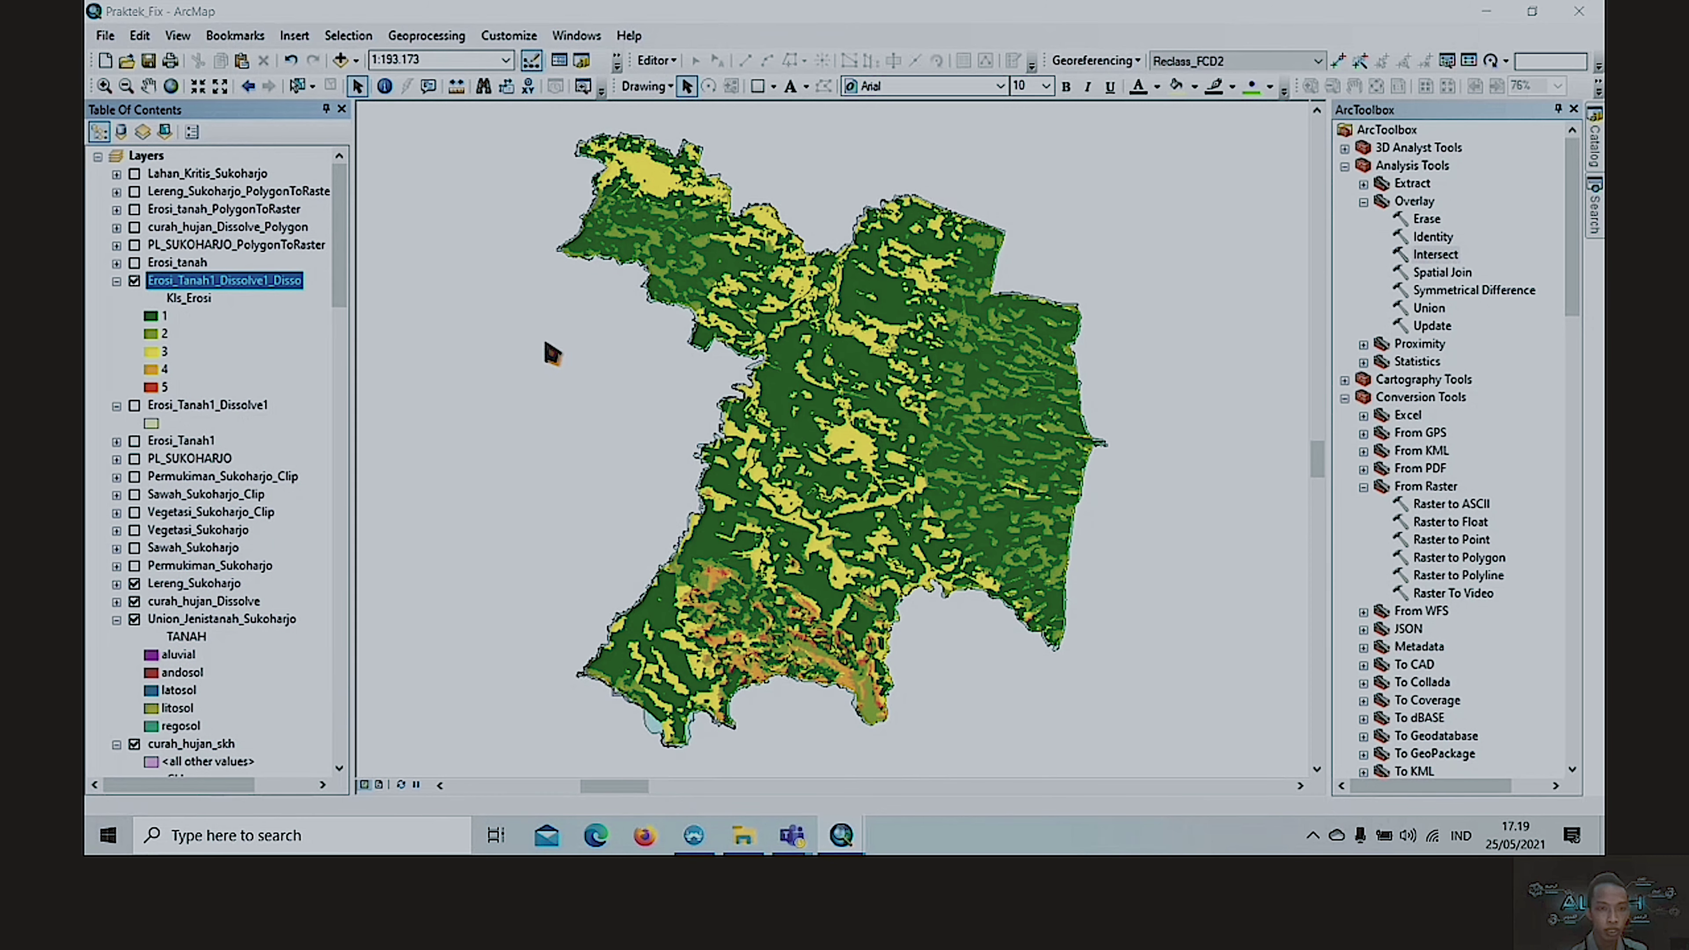
click(739, 179)
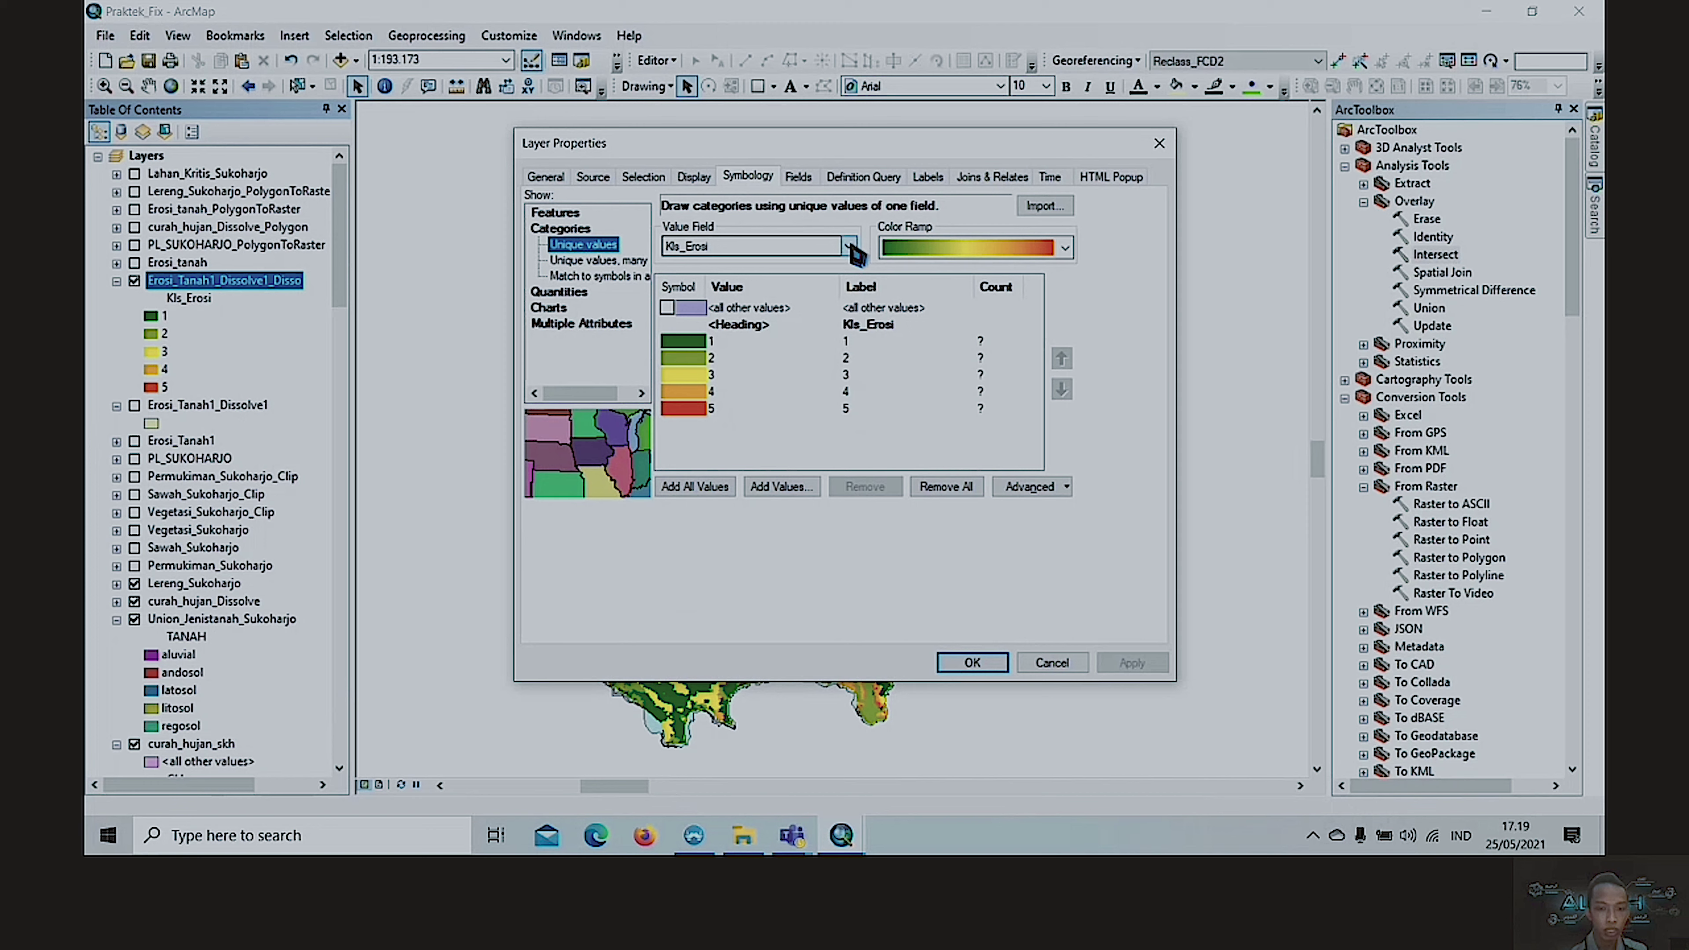
click(1064, 249)
click(1066, 251)
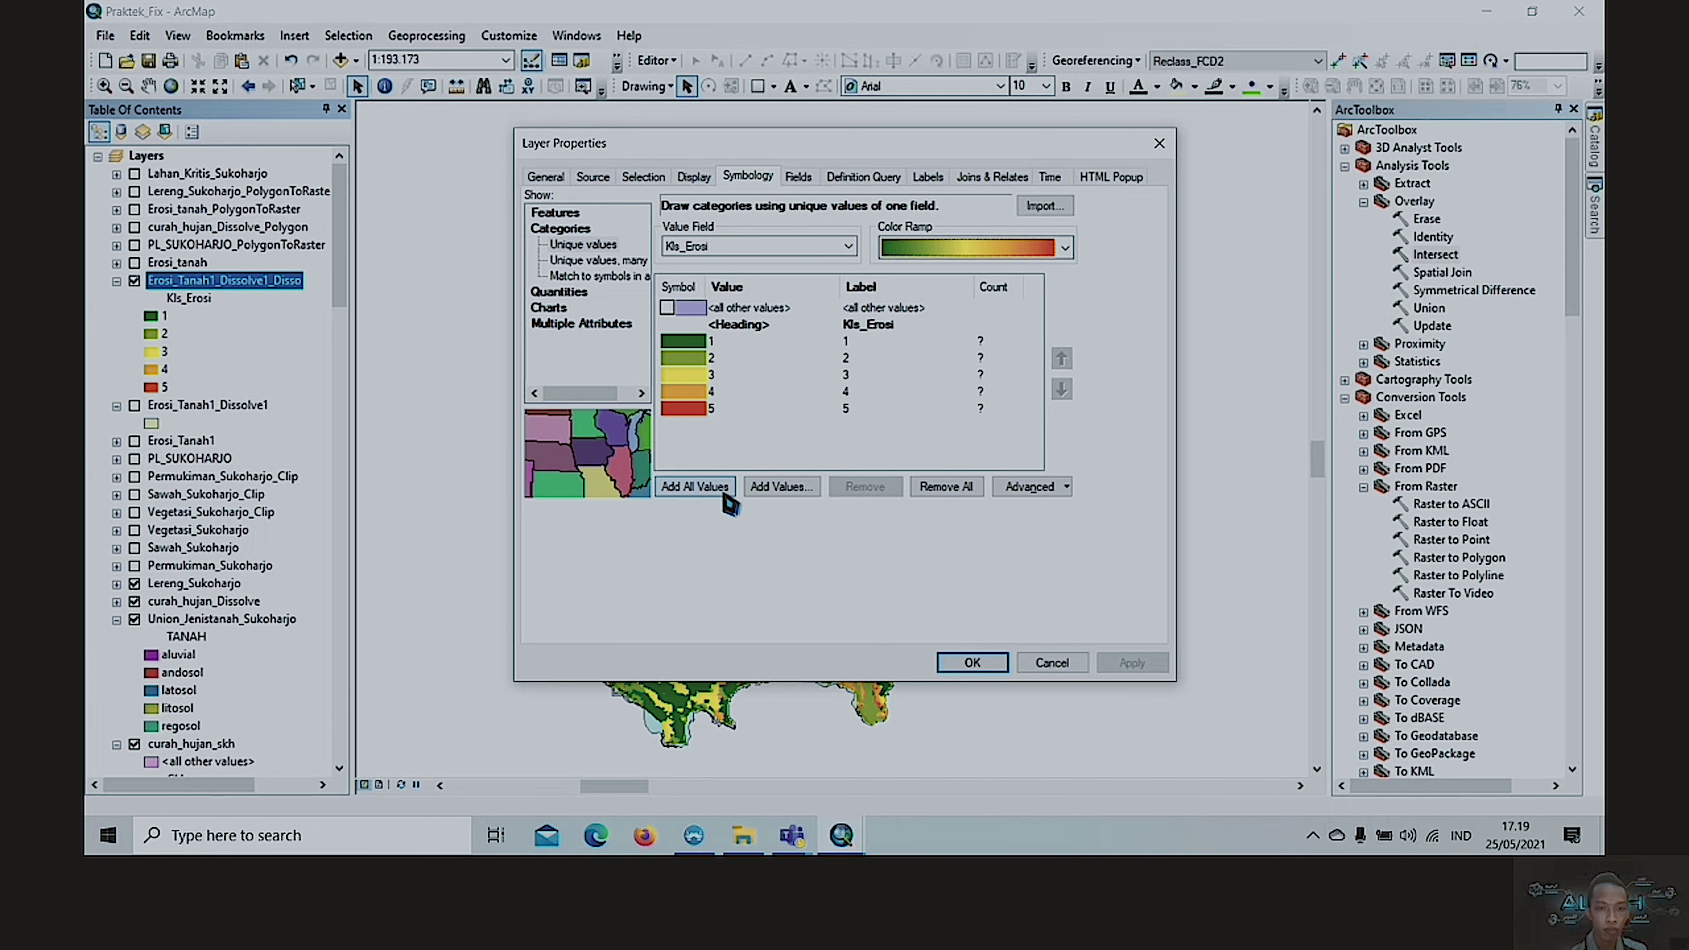
click(1042, 662)
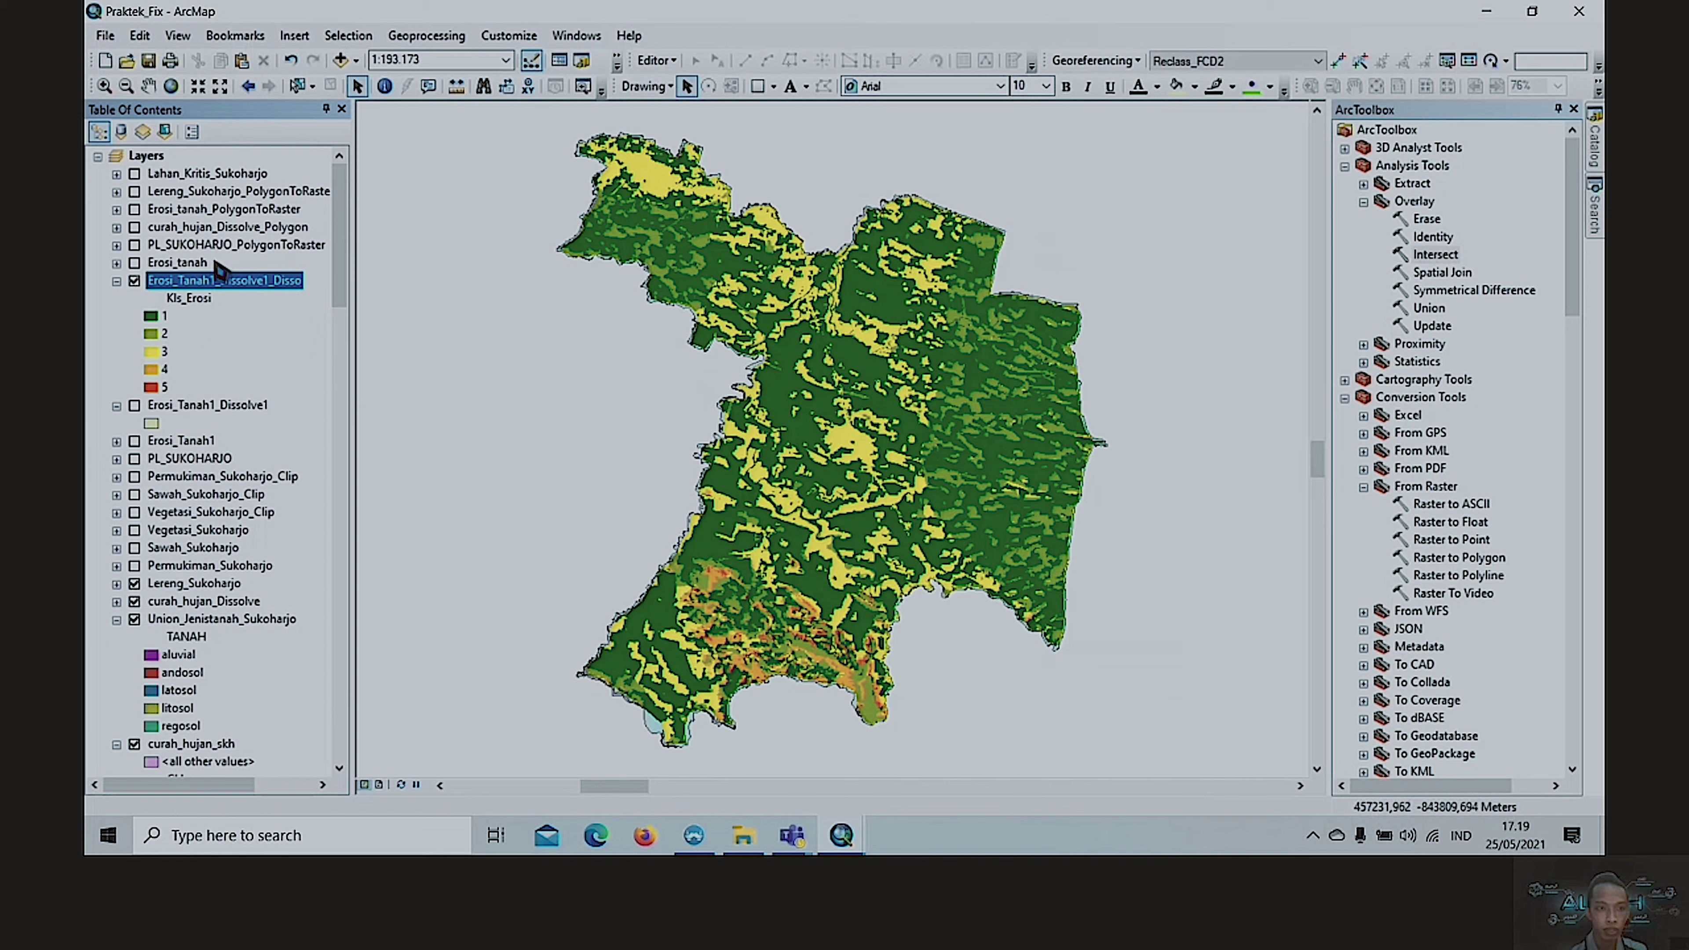
- Hide the Erosi_Tanah1_Dissolve1_Disso layer and locate the To Raster conversion toolset
click(134, 280)
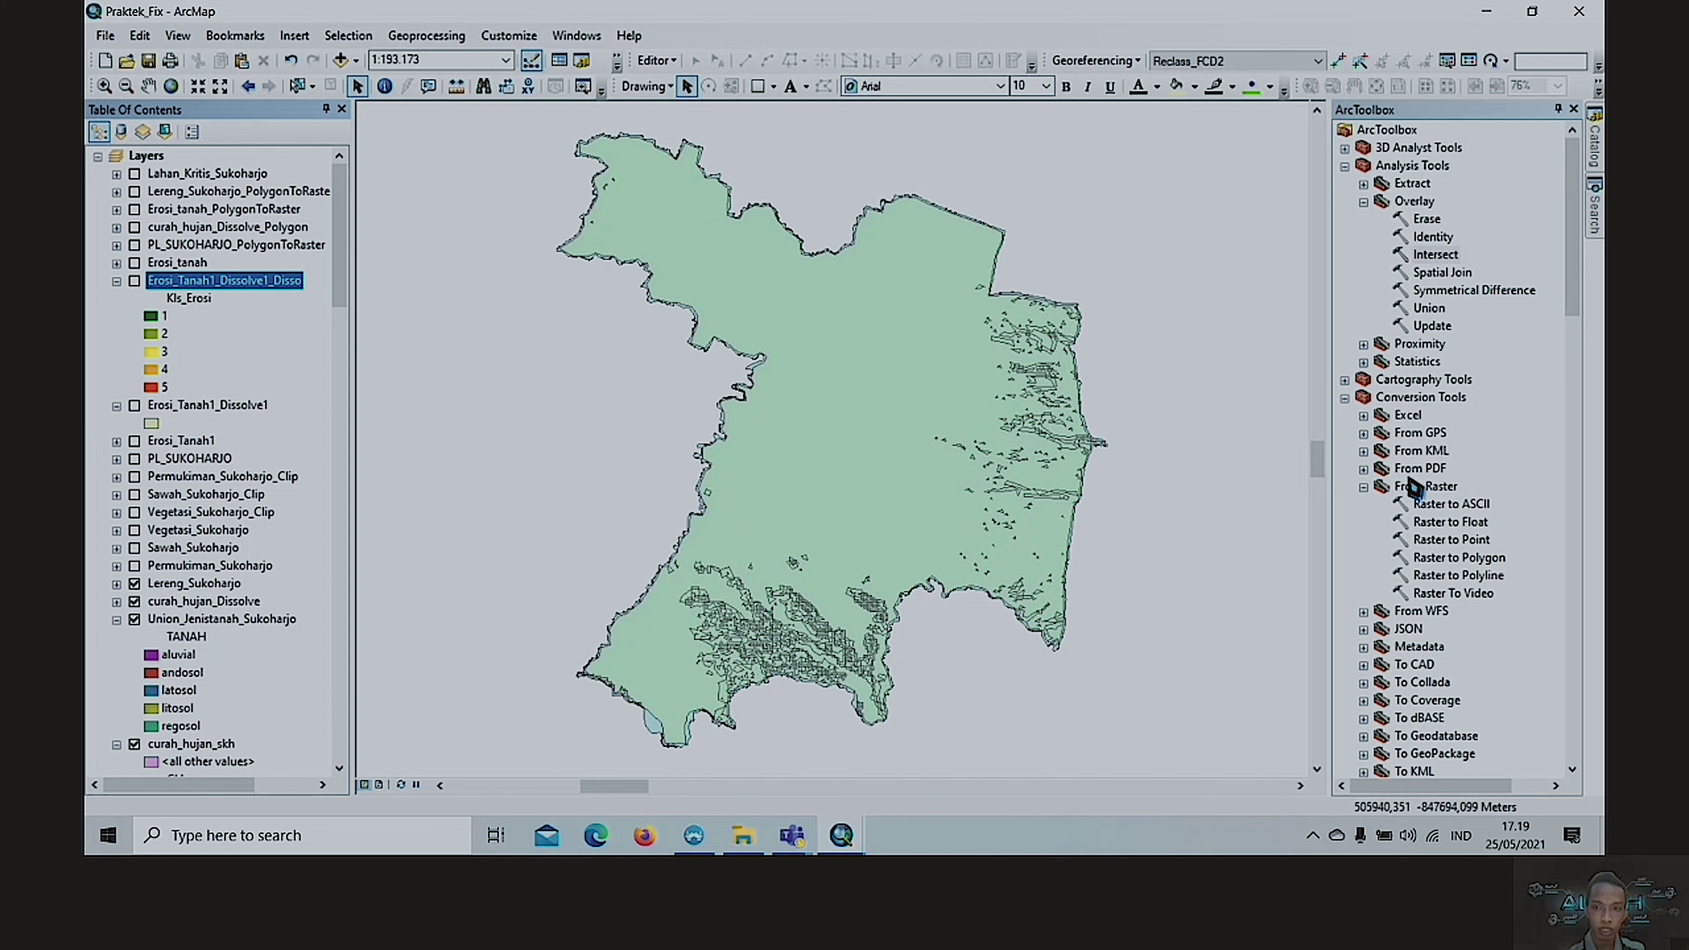
scroll(1415, 488, down, 5)
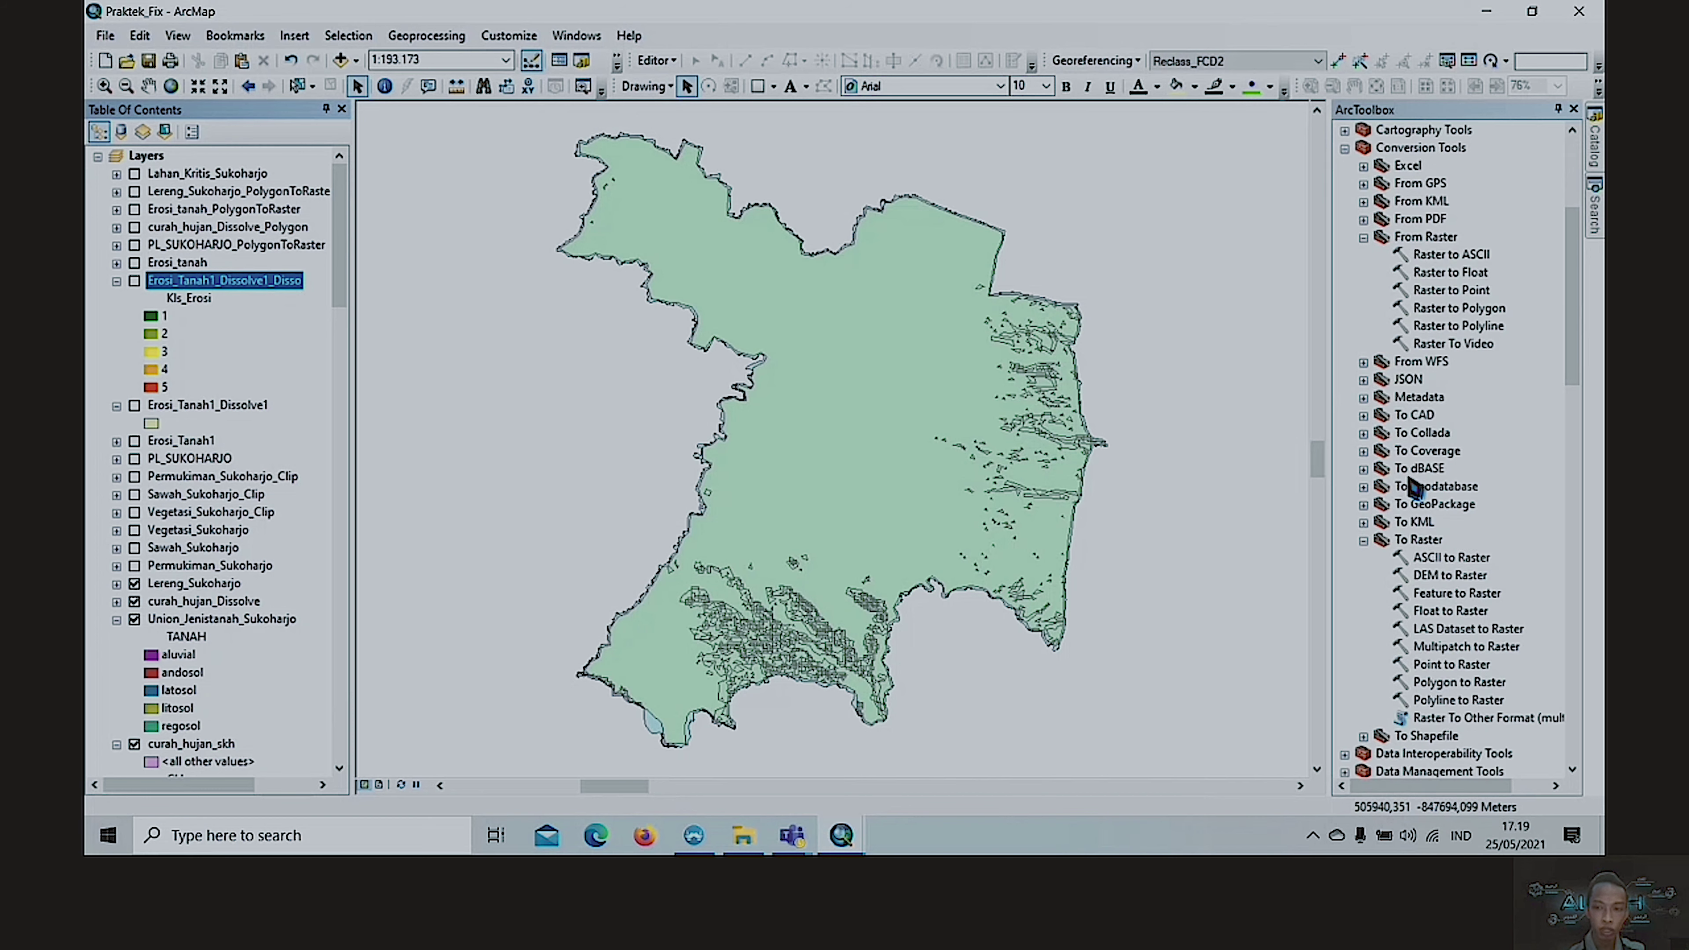
scroll(1414, 488, up, 5)
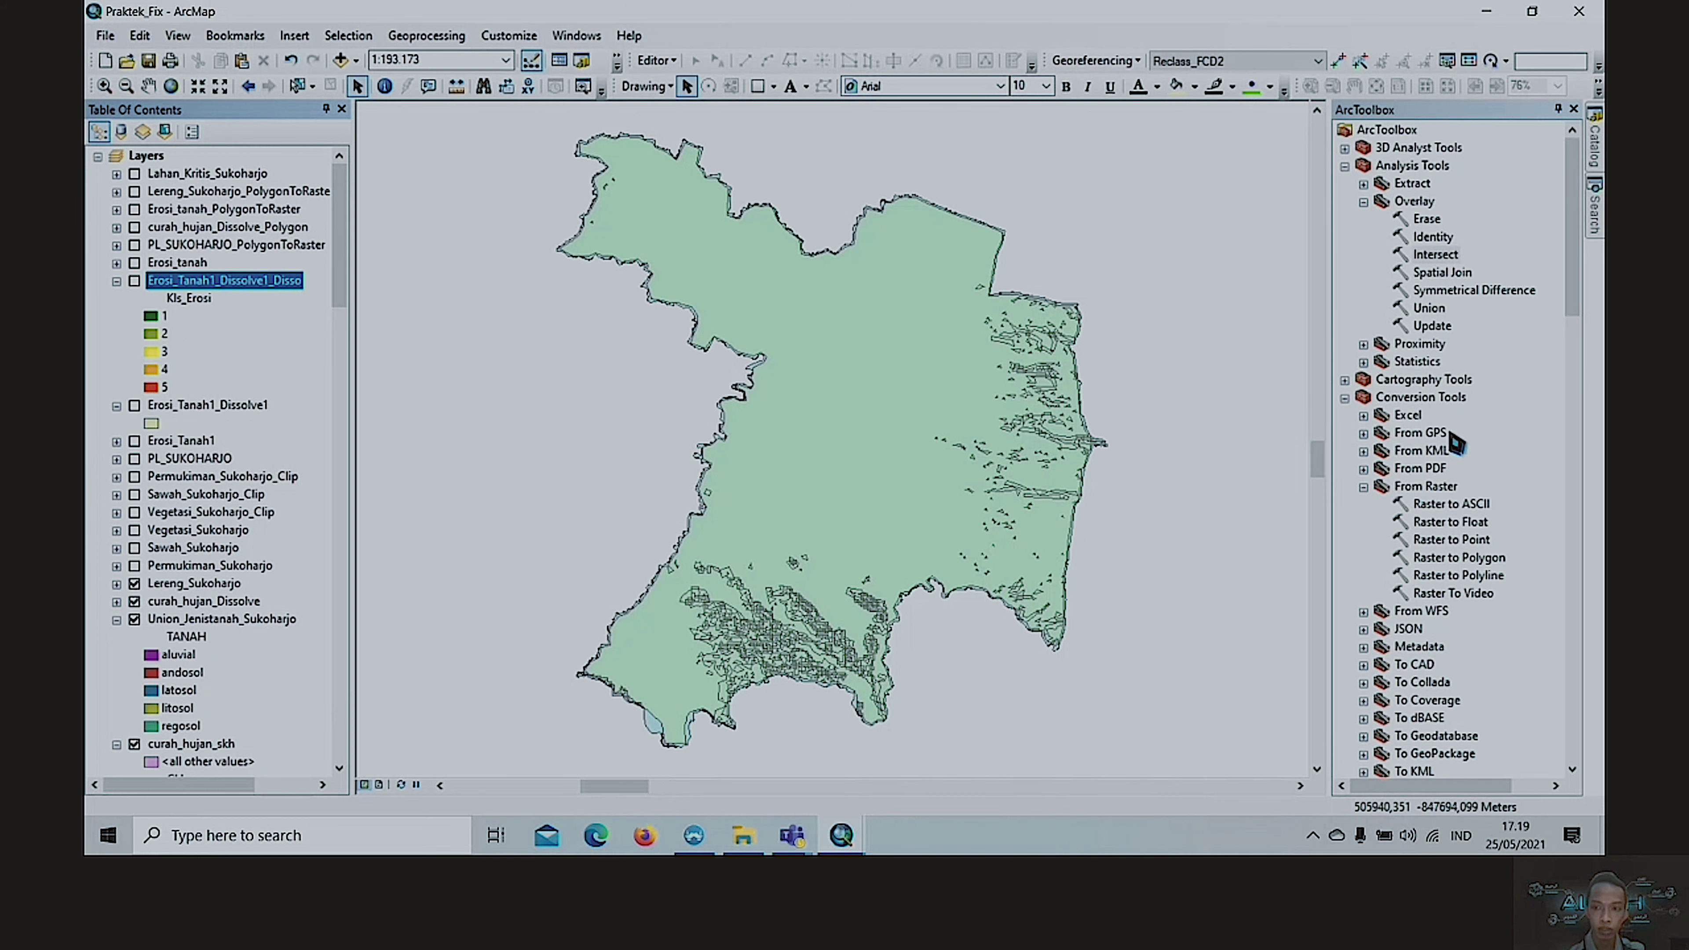
scroll(1472, 479, down, 5)
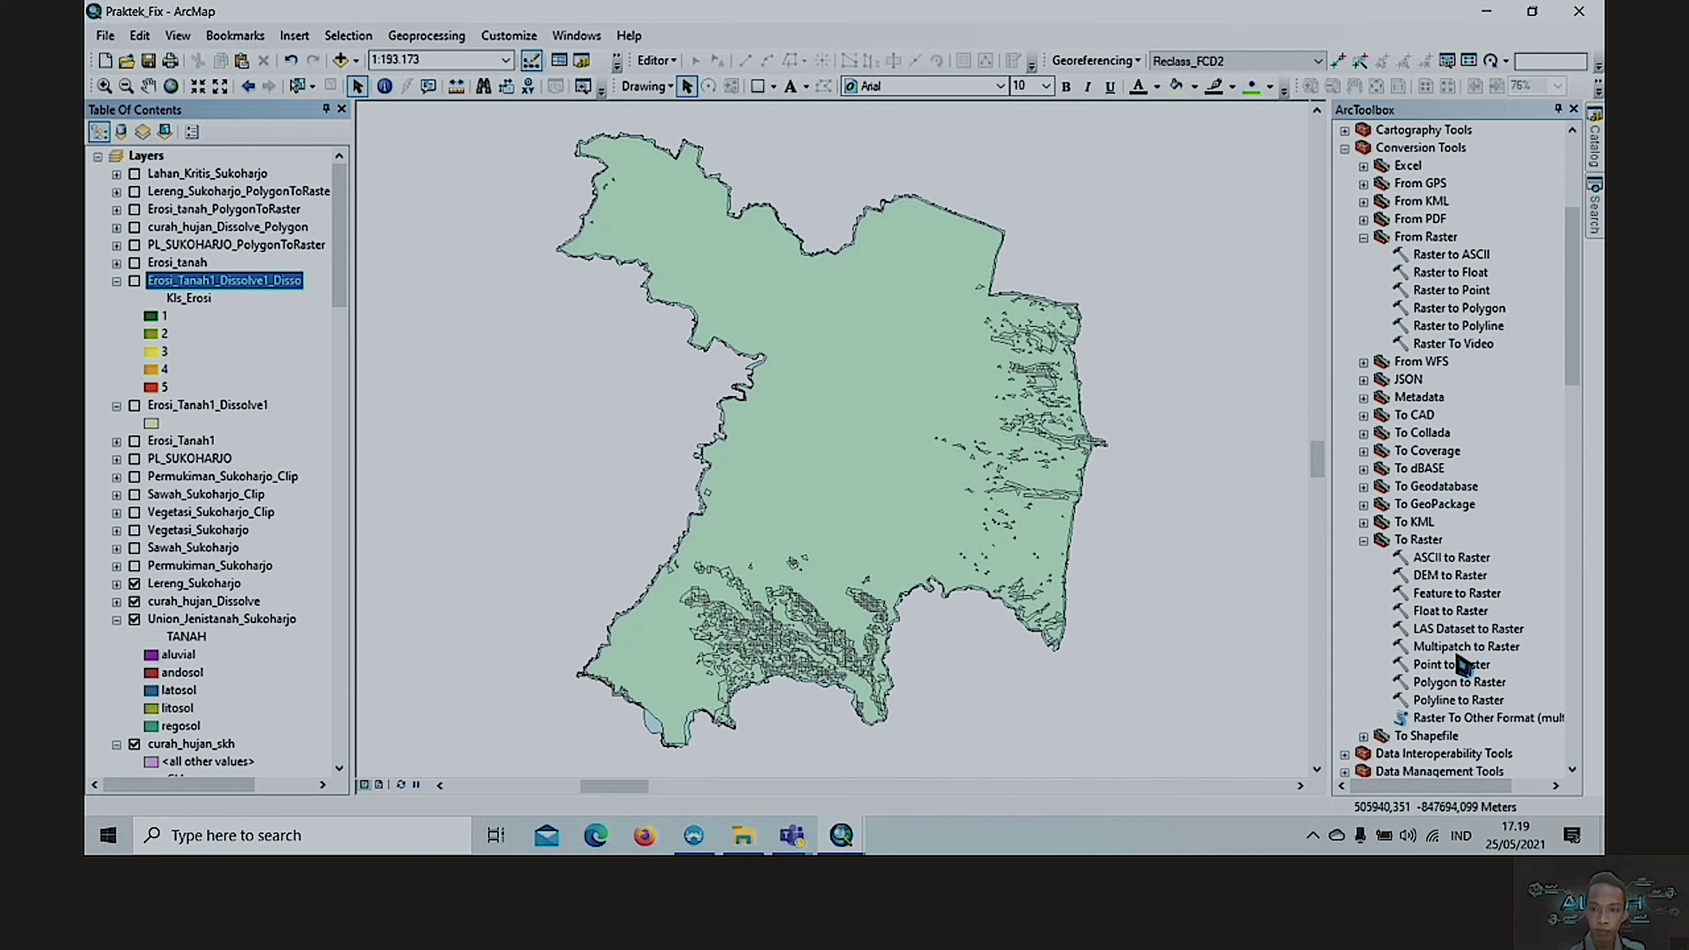
scroll(1457, 636, up, 5)
scroll(1457, 635, down, 5)
click(1429, 541)
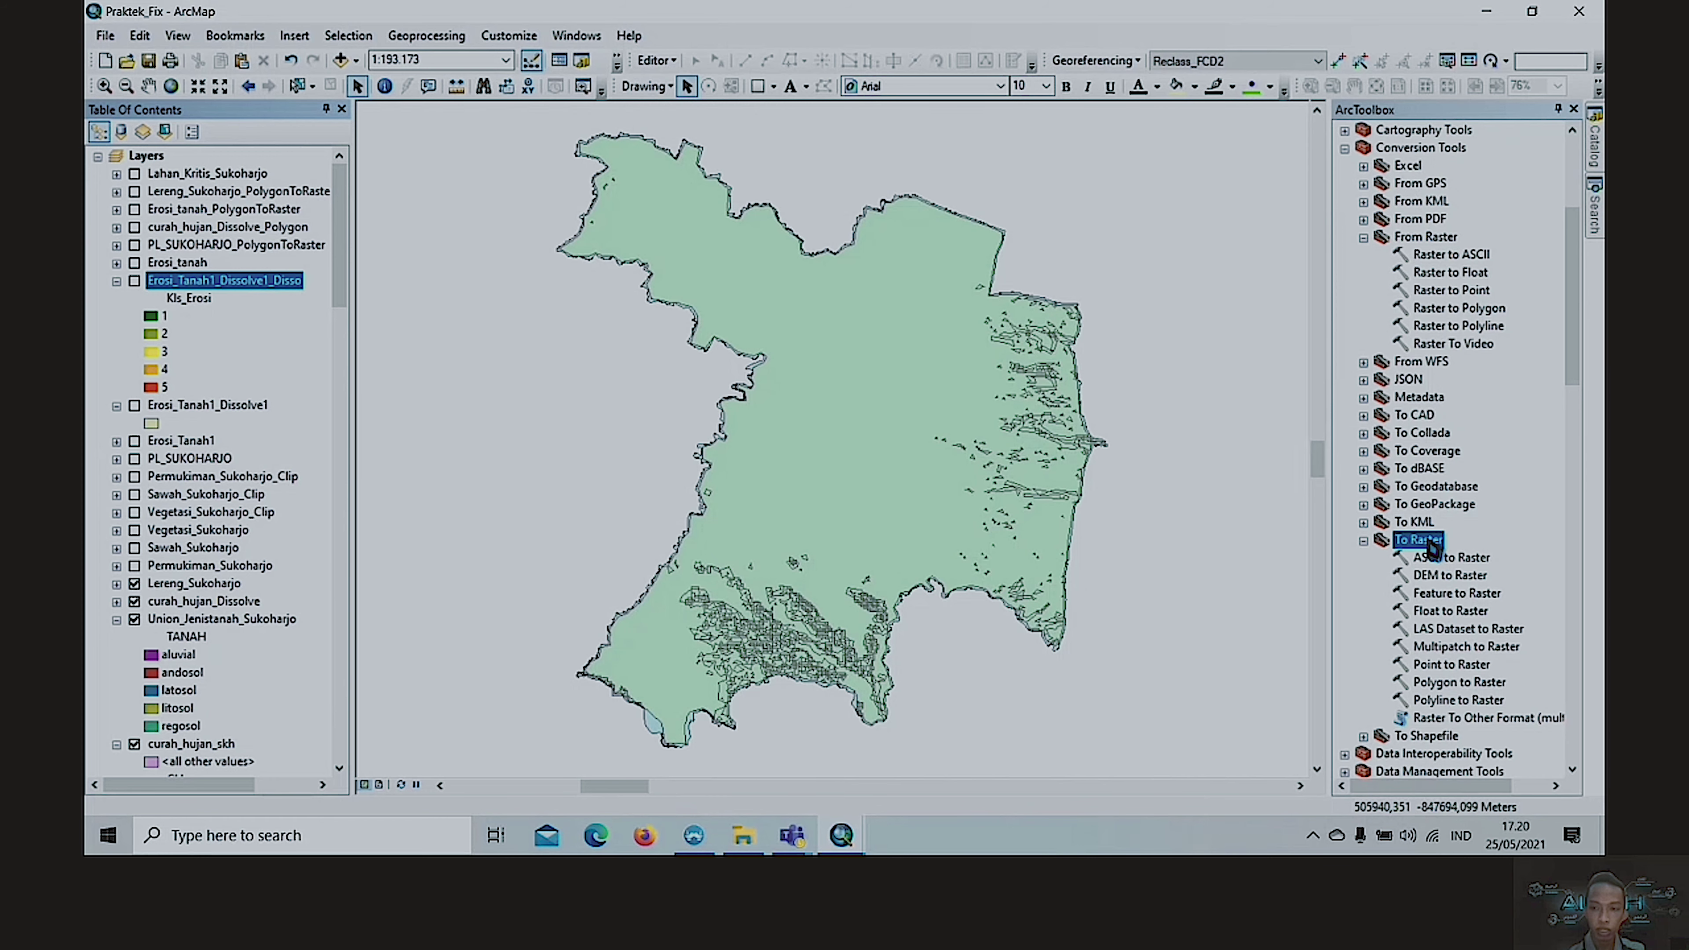
- Review the input feature layers available in the Polygon to Raster tool, and cancel the tool
double_click(1459, 683)
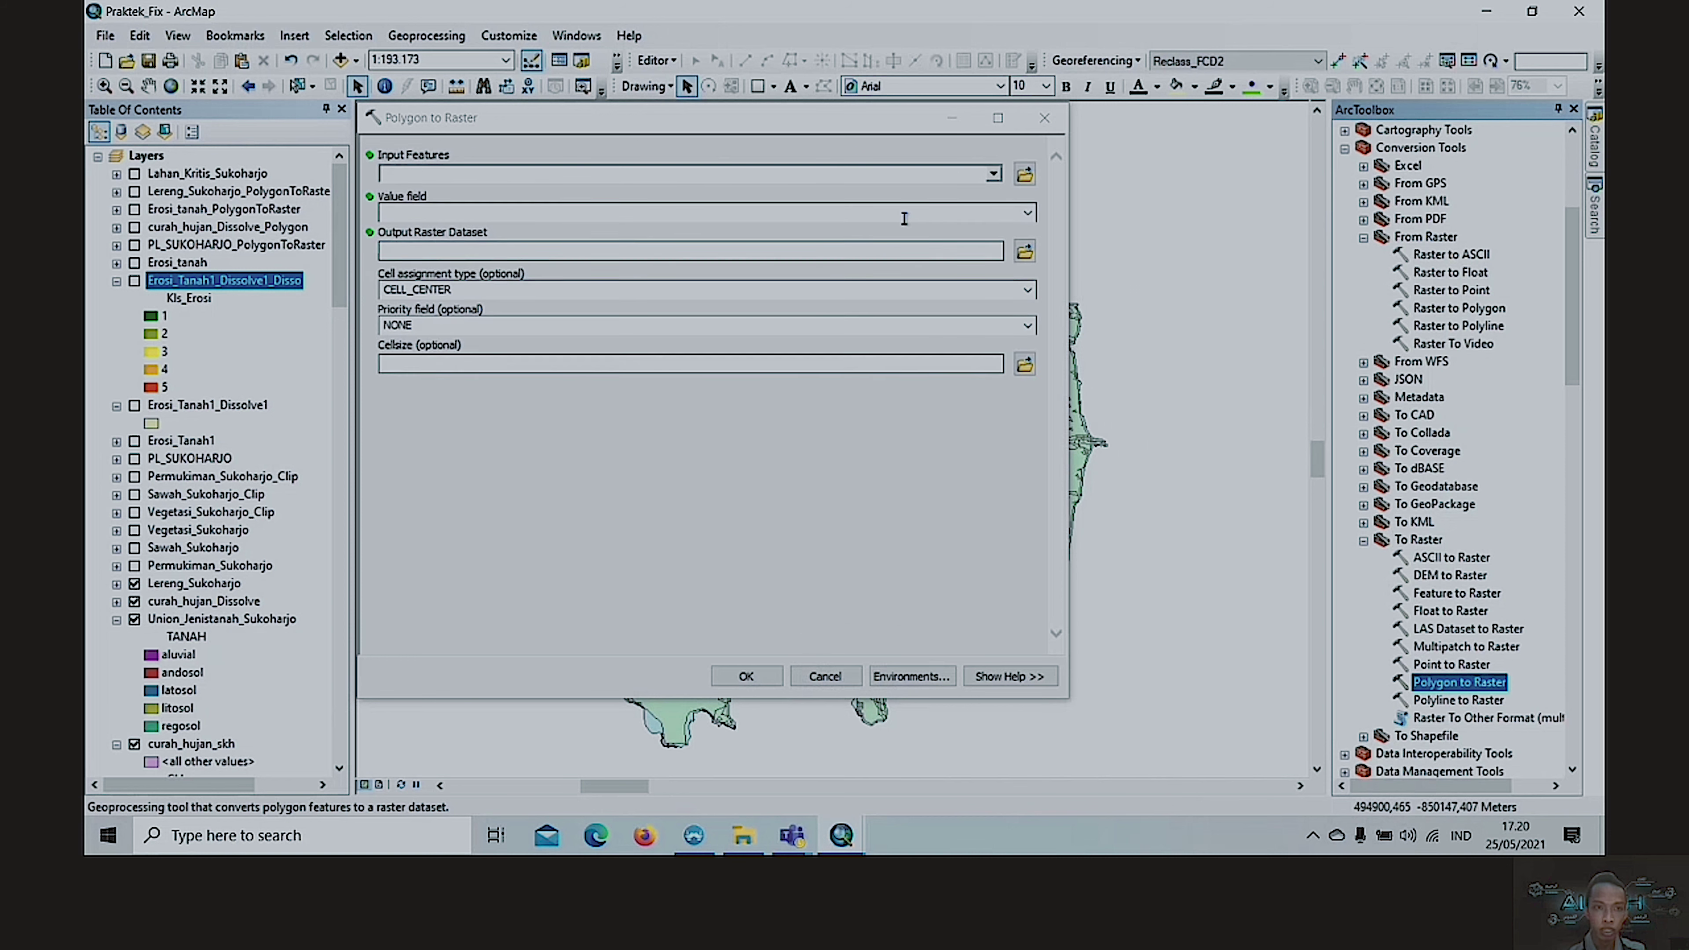
click(994, 176)
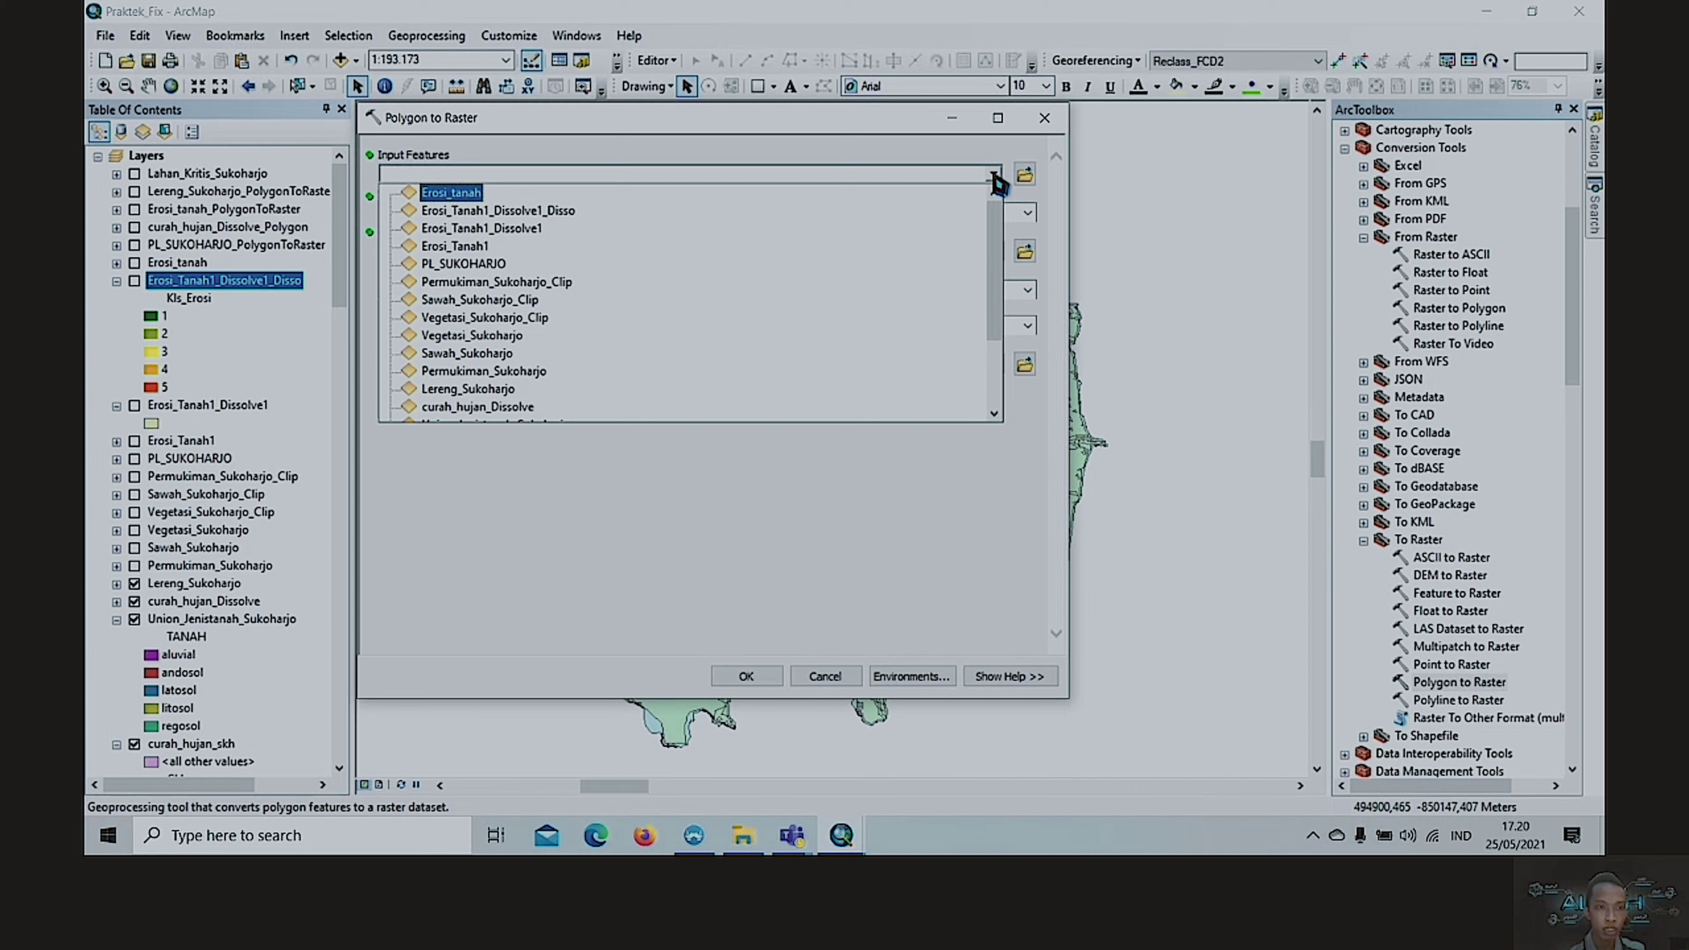
click(995, 176)
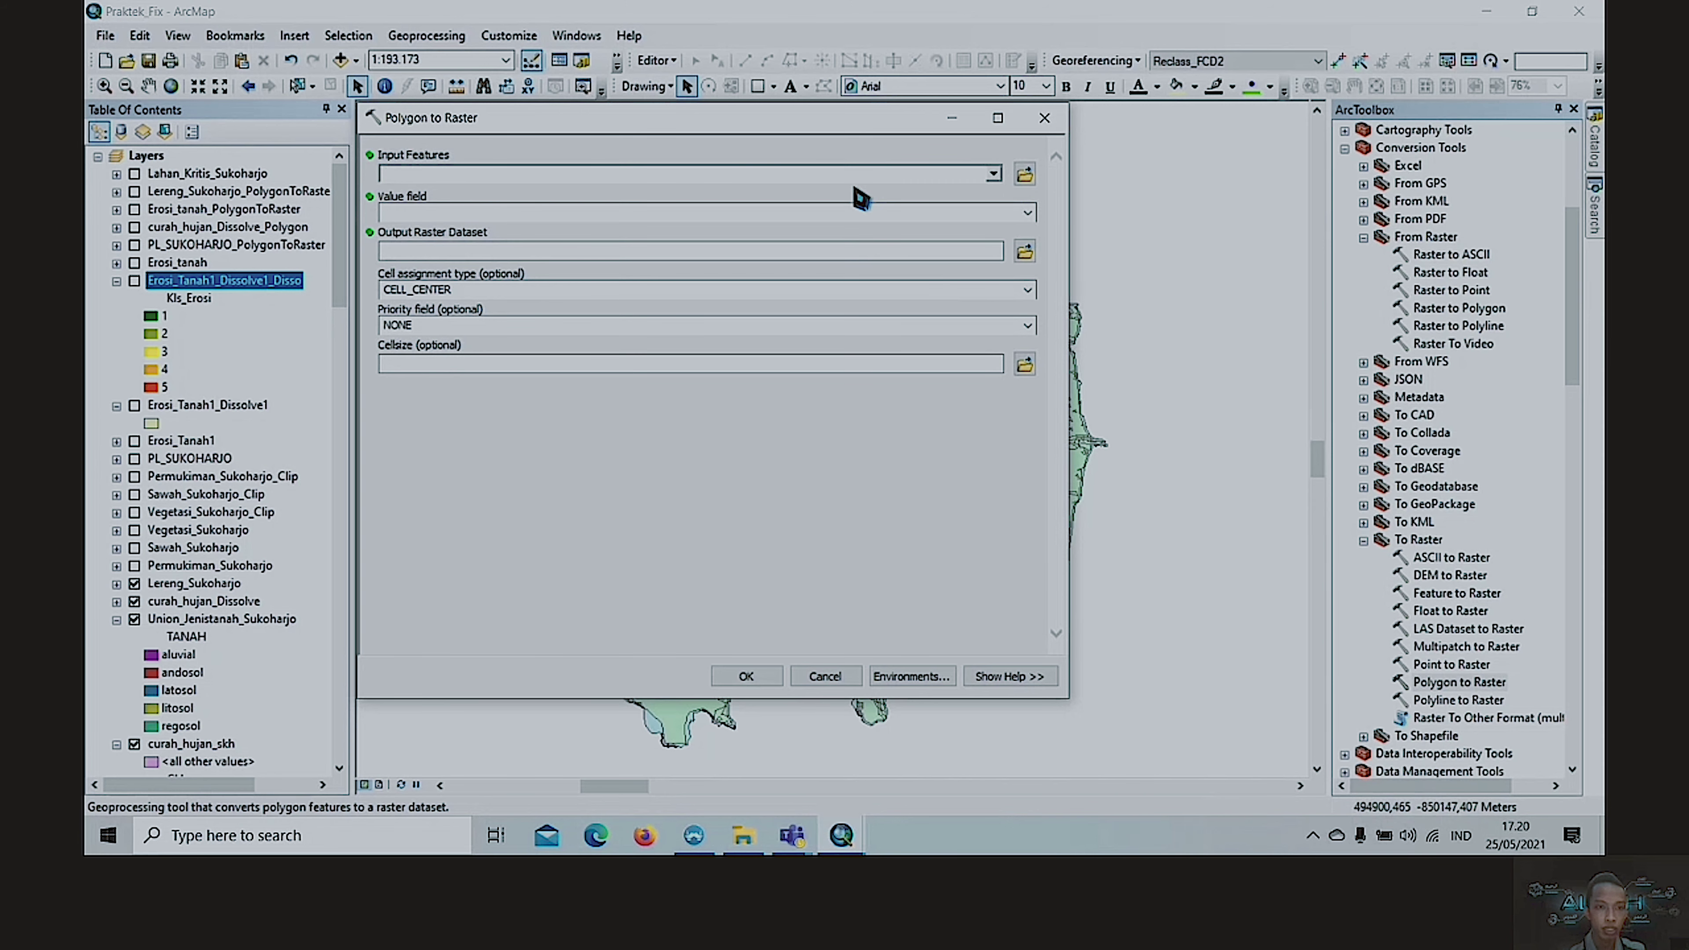
click(823, 676)
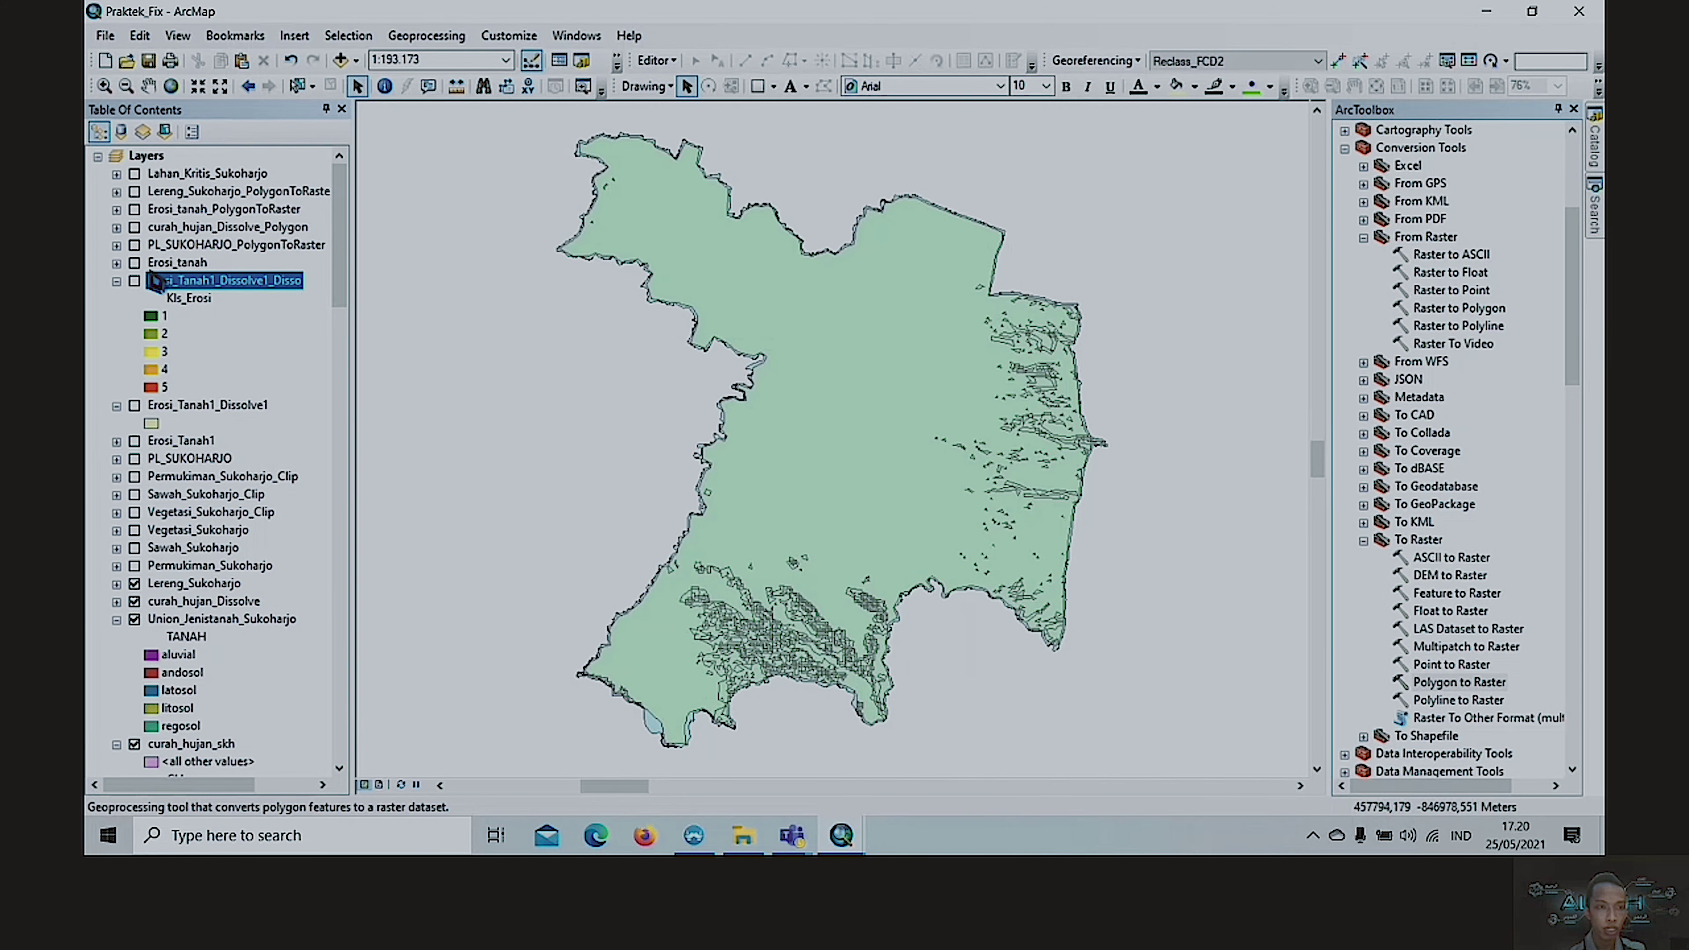
- Show the PL_SUKOHARJO, curah_hujan_Dissolve, Erosi_tanah and Lereng_Sukoharjo raster layers converted from polygons
click(135, 246)
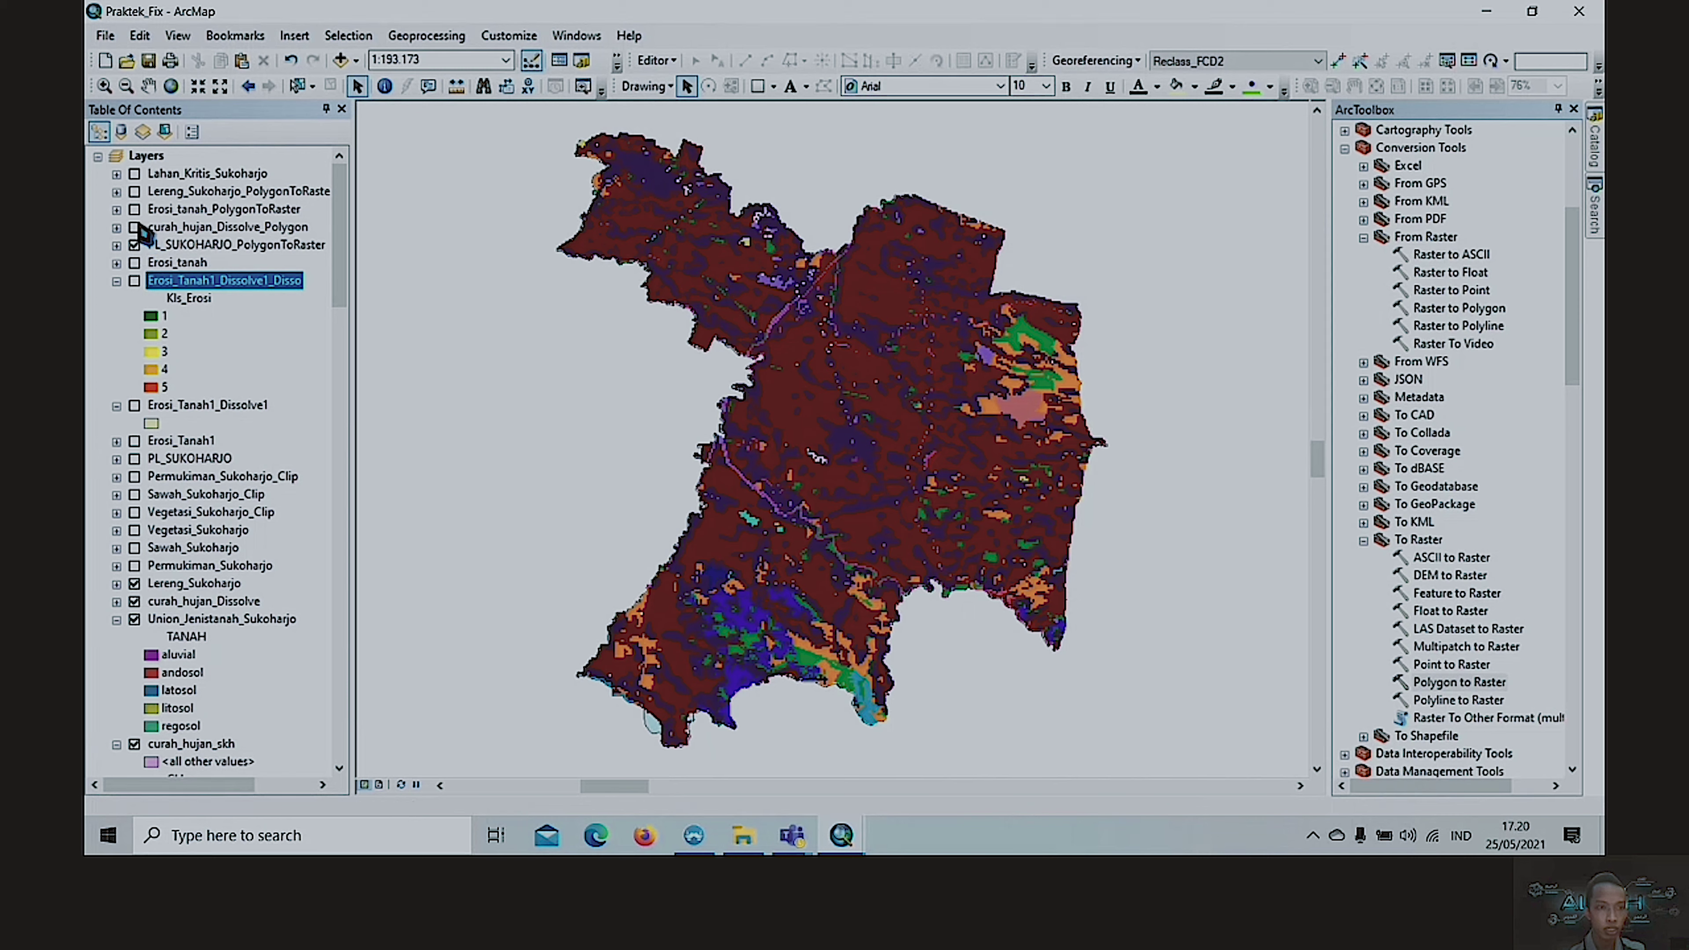
click(139, 225)
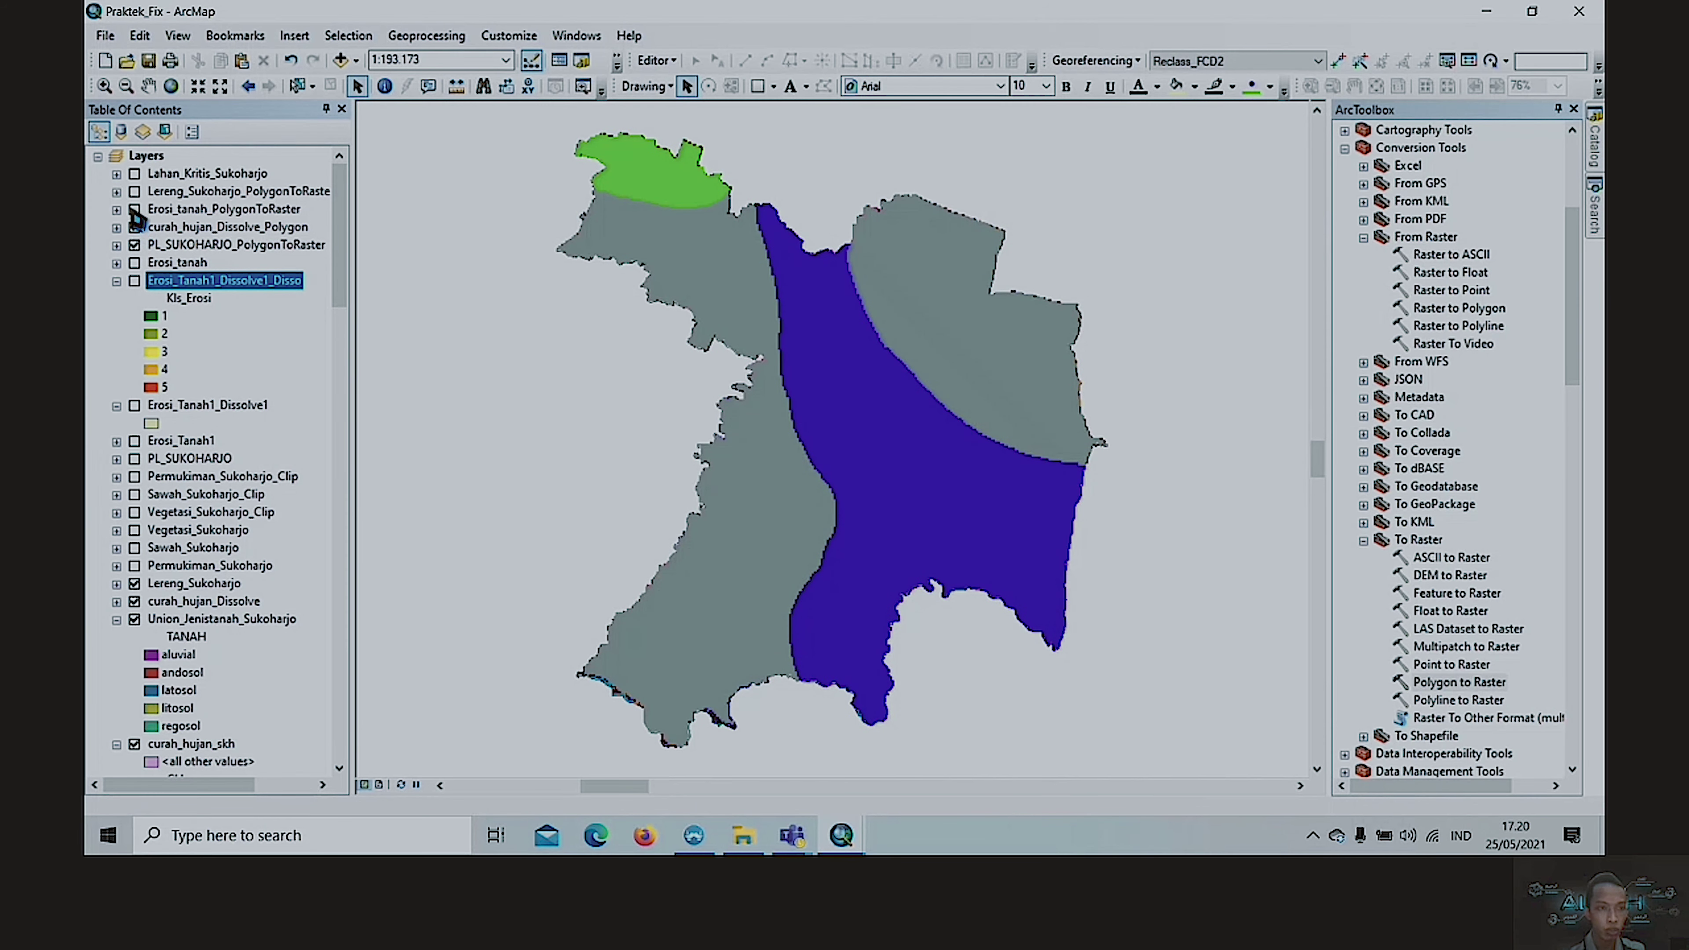
click(134, 210)
click(135, 192)
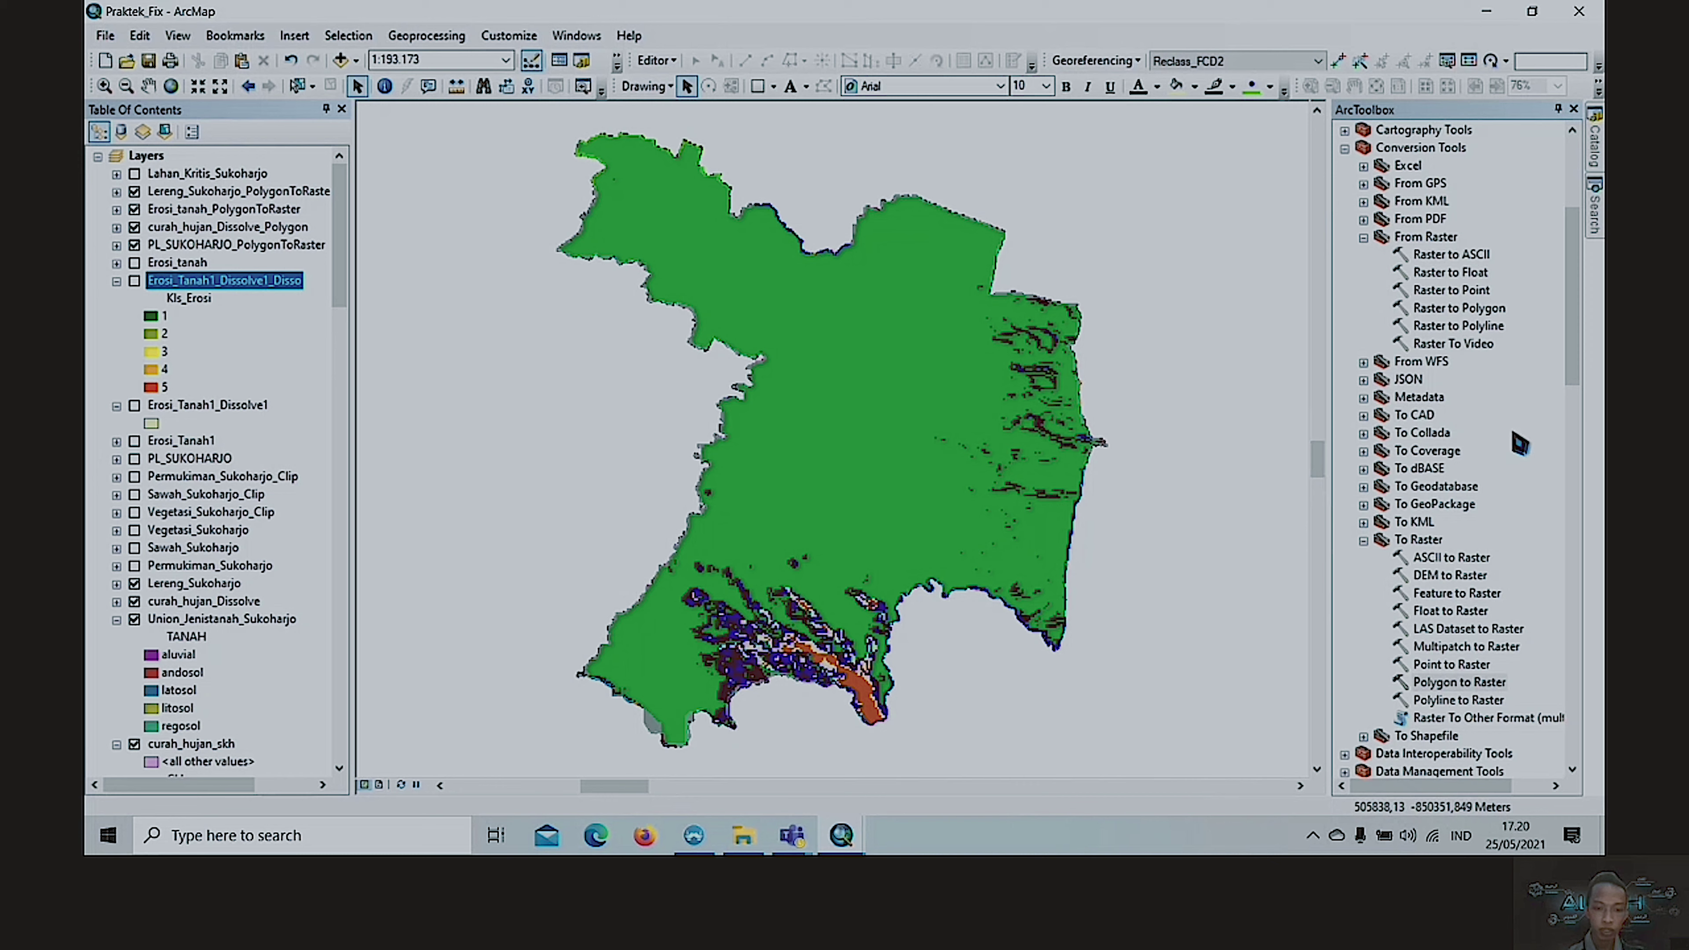
- Open the Weighted Overlay tool from the Spatial Analyst overlay toolset
scroll(1514, 435, up, 5)
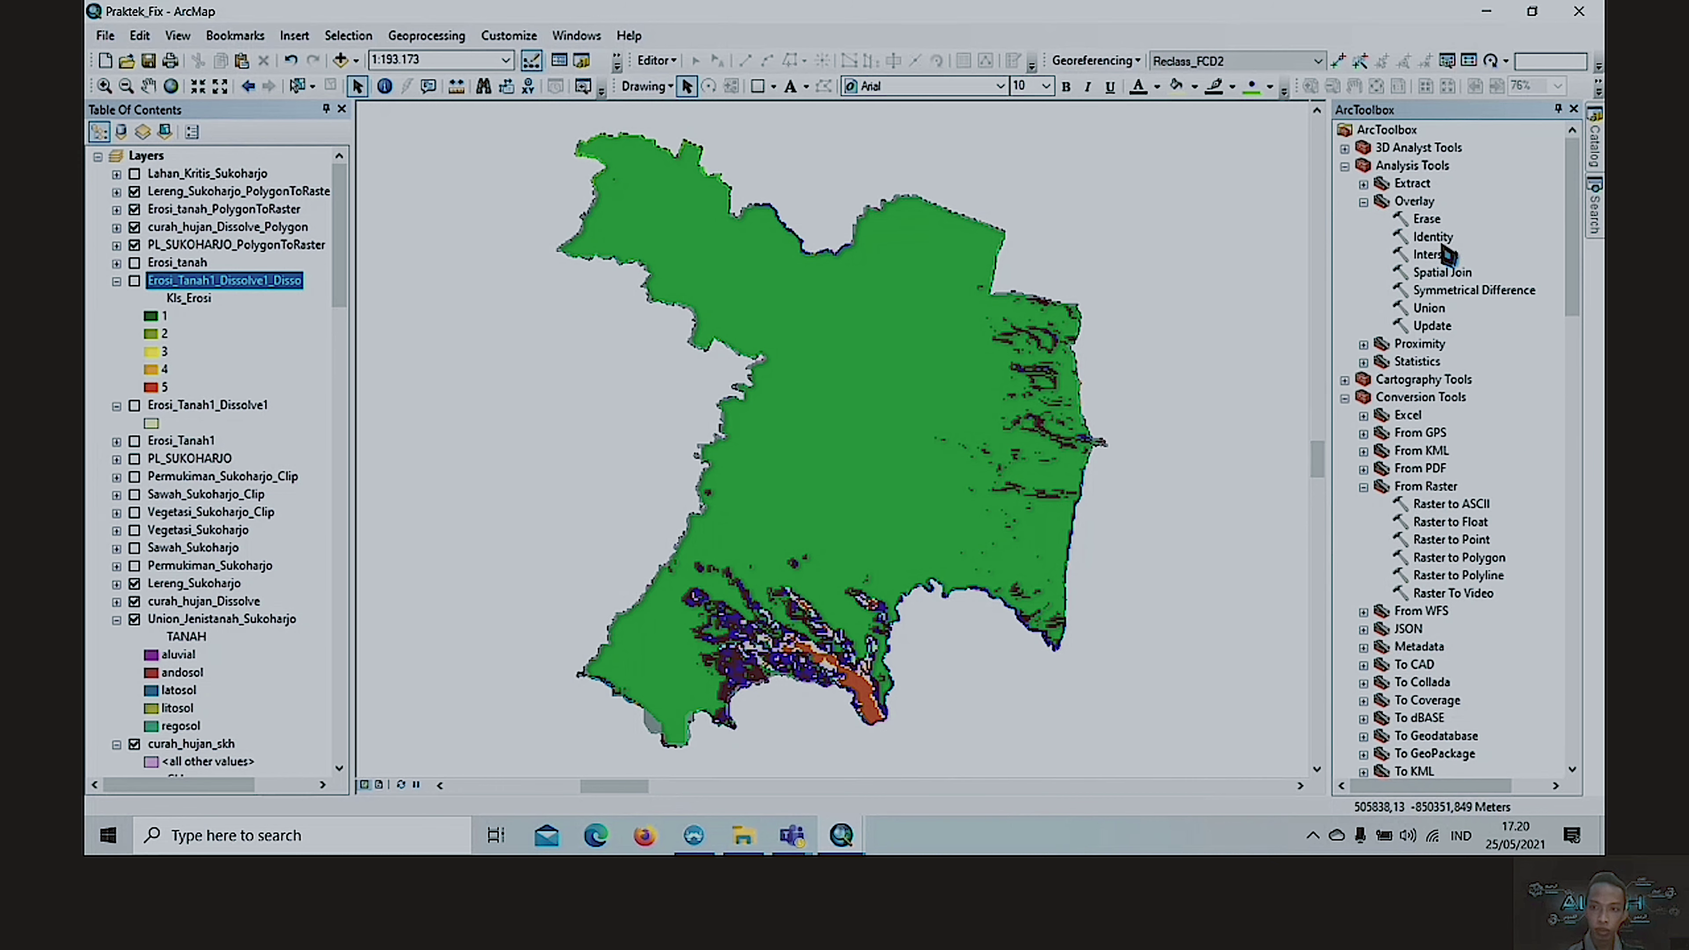
click(1420, 202)
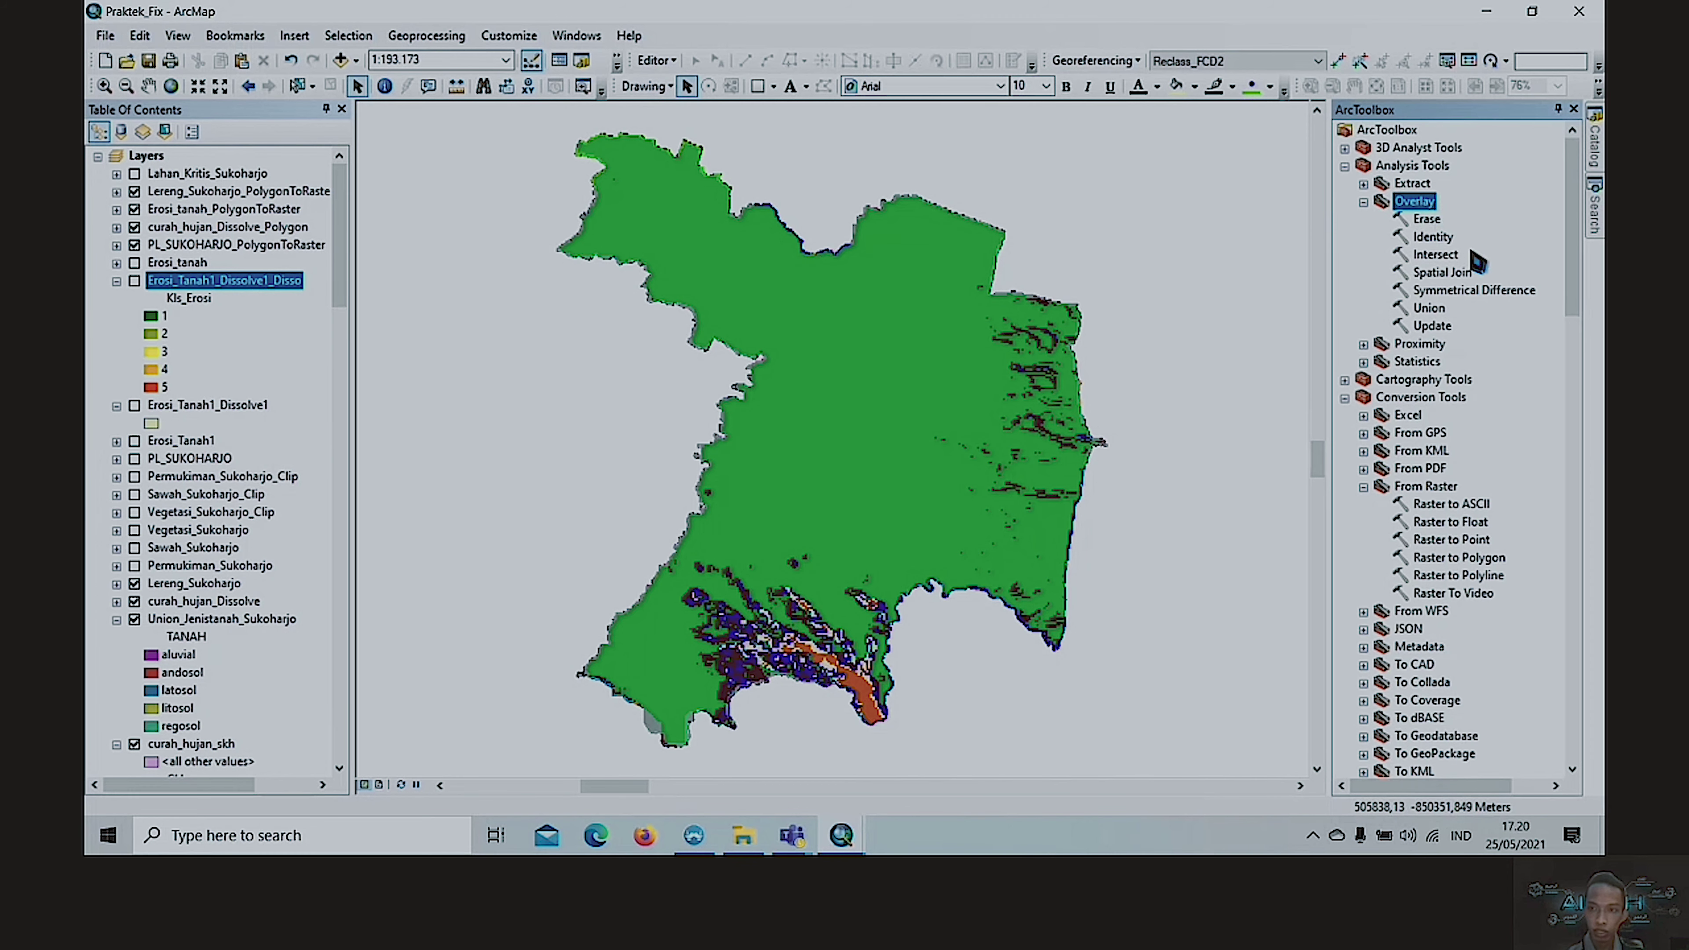
scroll(1473, 254, down, 20)
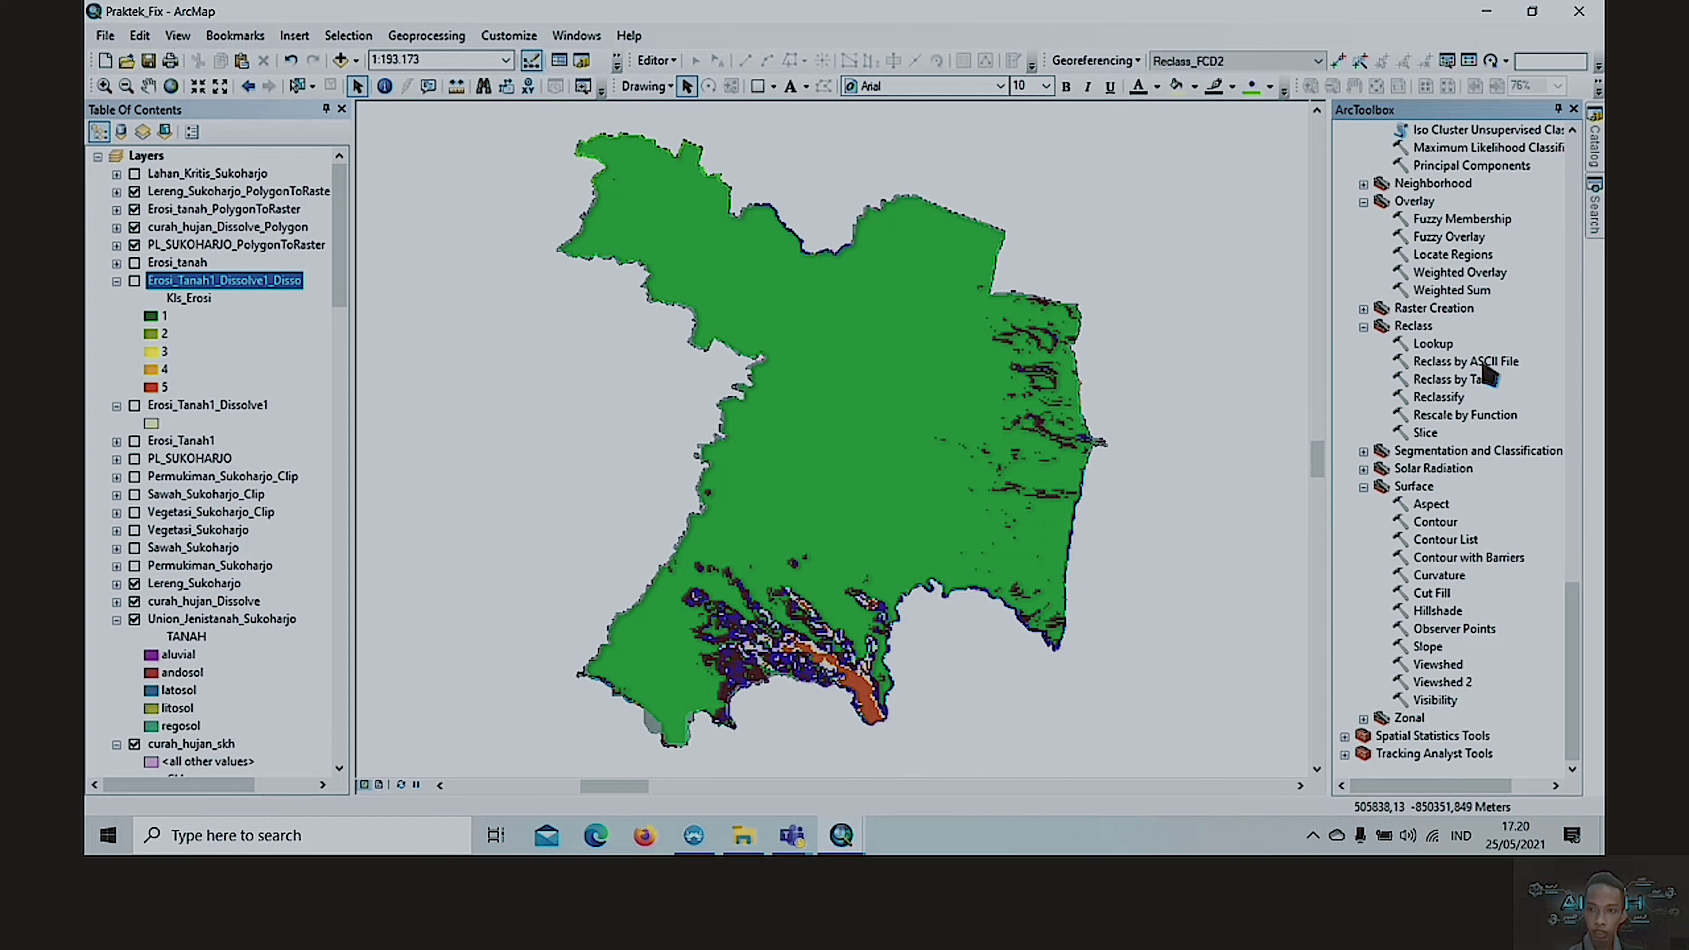
scroll(1486, 376, up, 9)
scroll(1487, 364, up, 6)
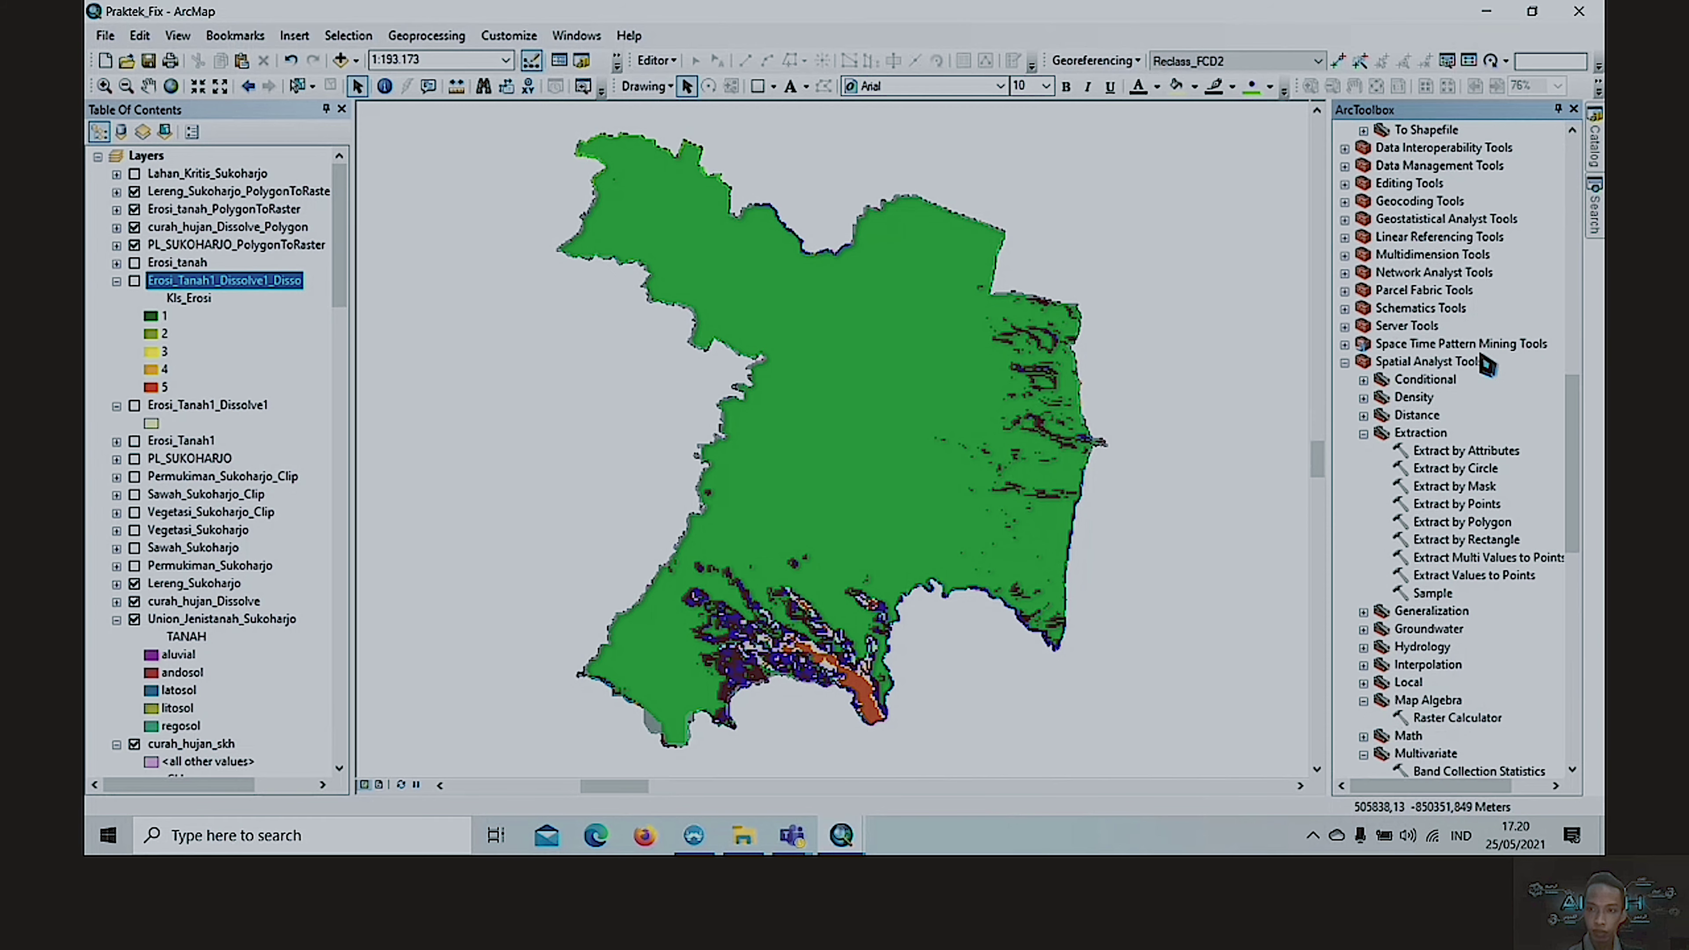
scroll(1494, 379, down, 11)
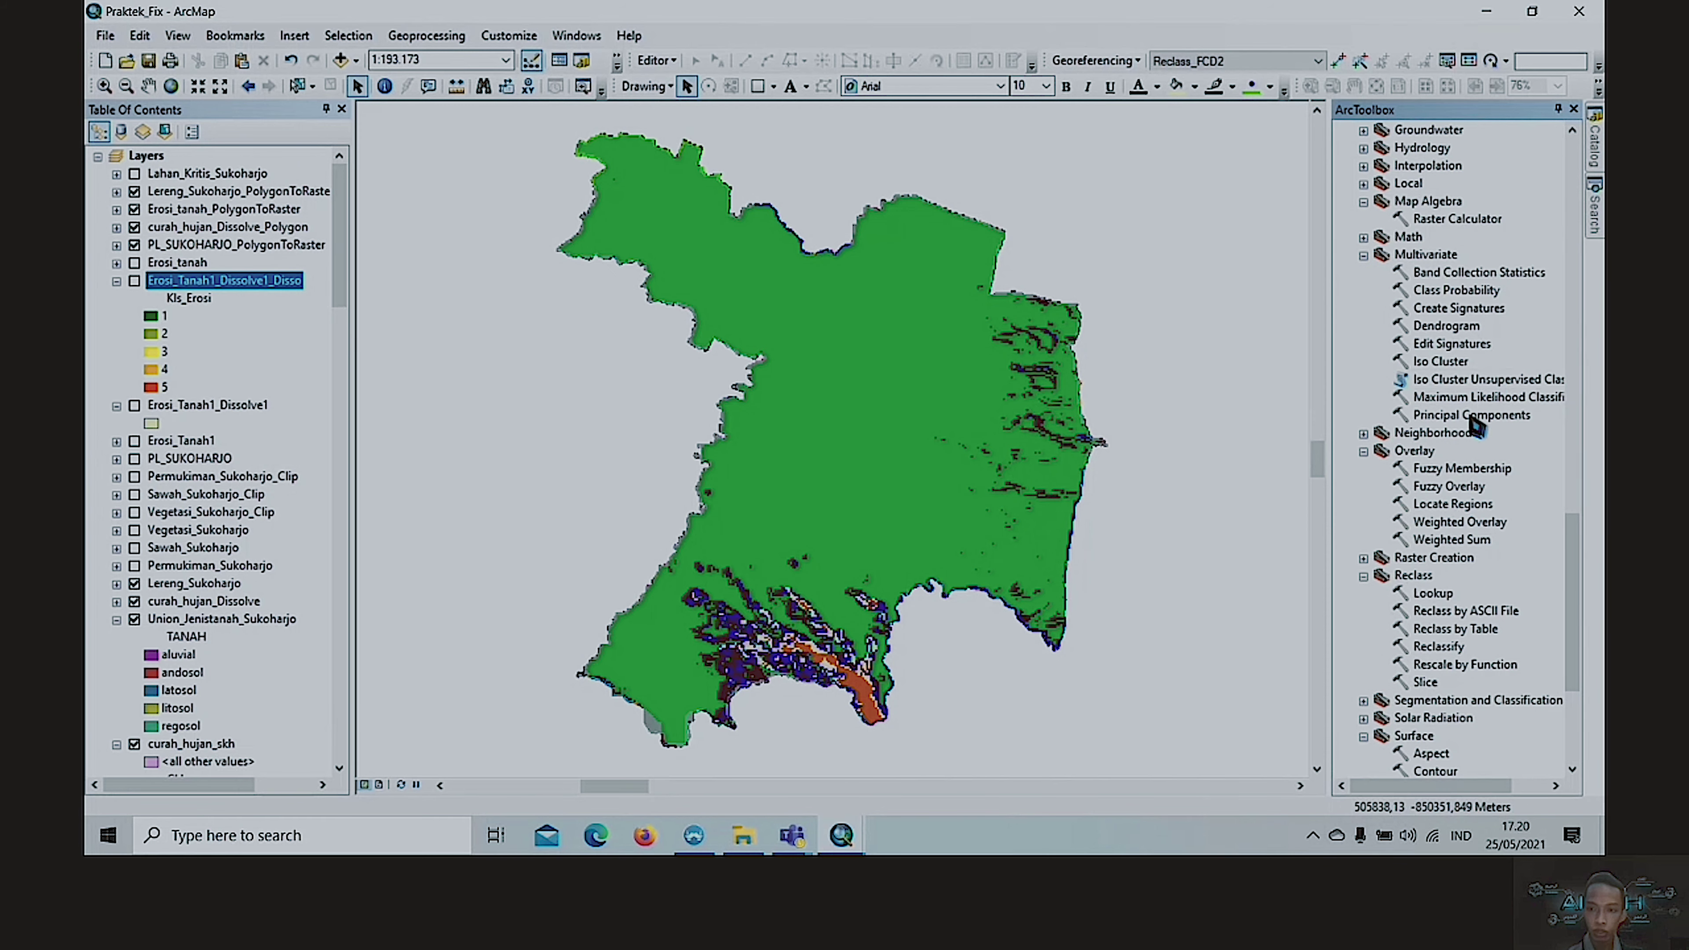
click(1415, 455)
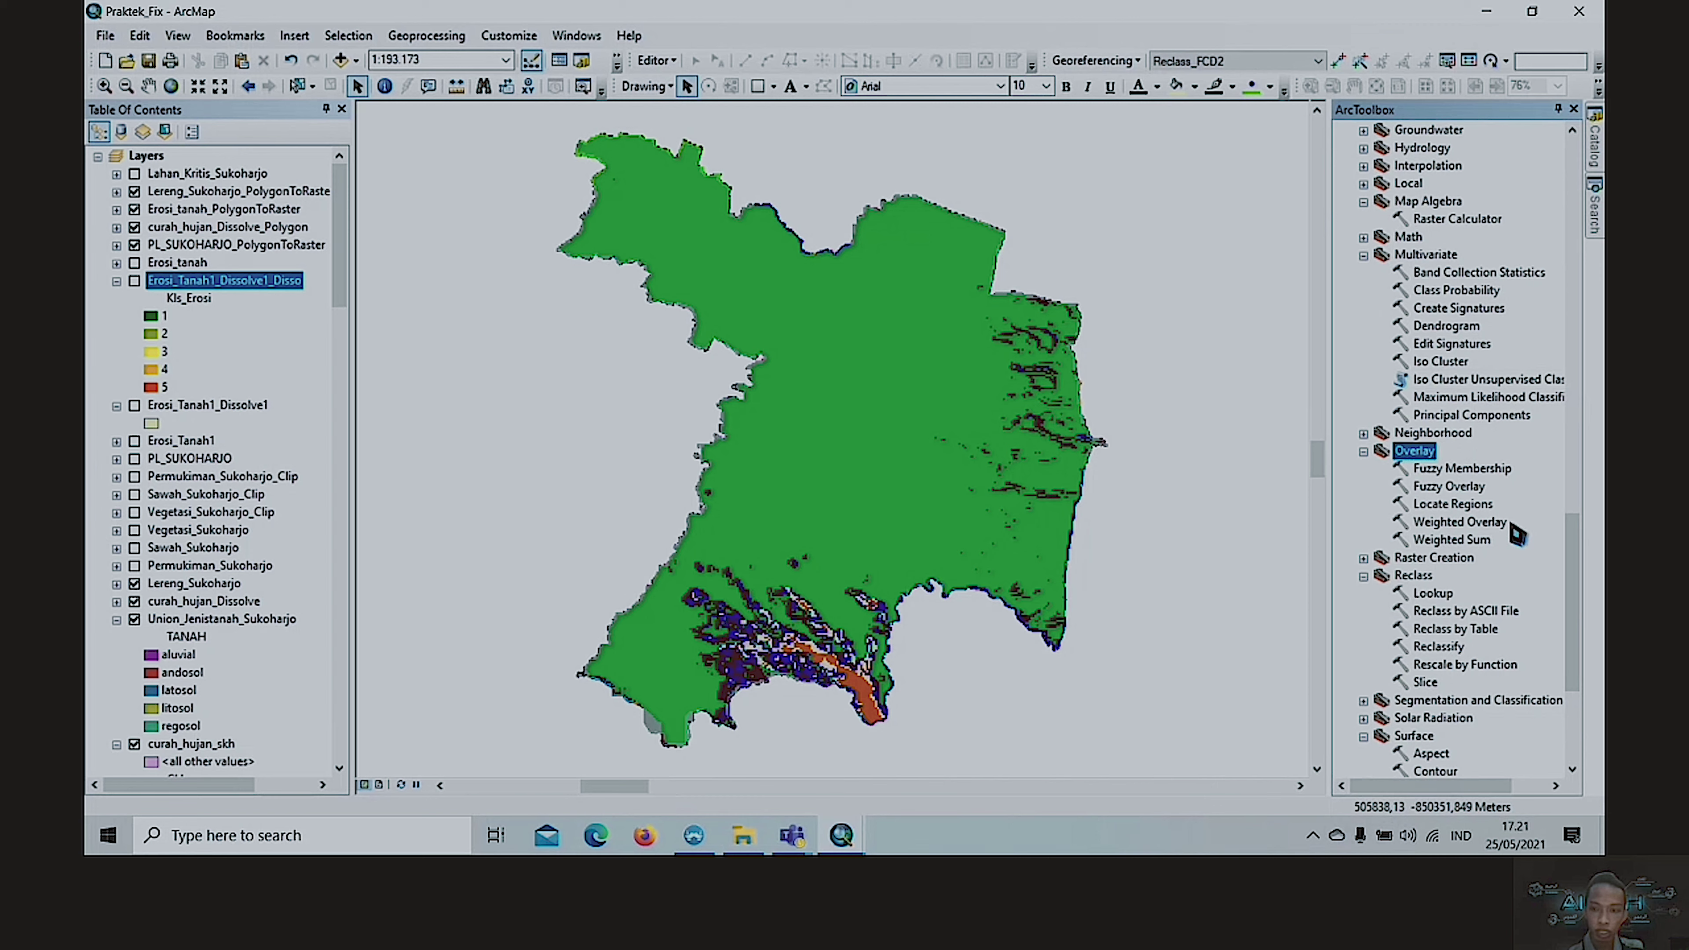
click(1476, 527)
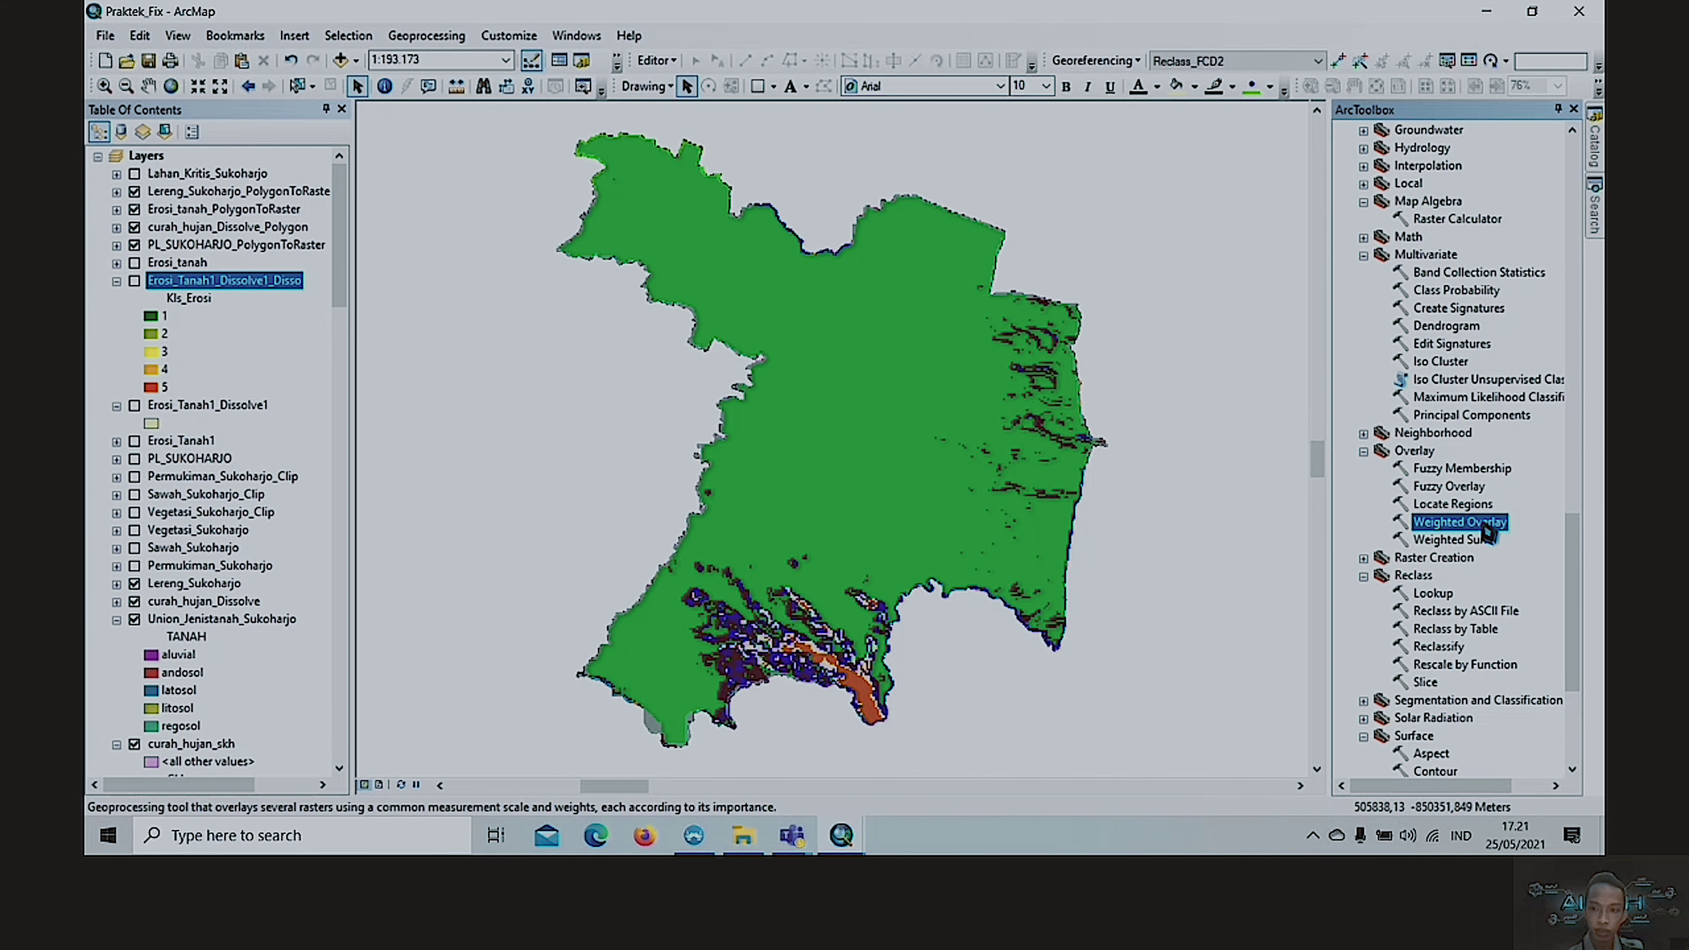
double_click(1484, 524)
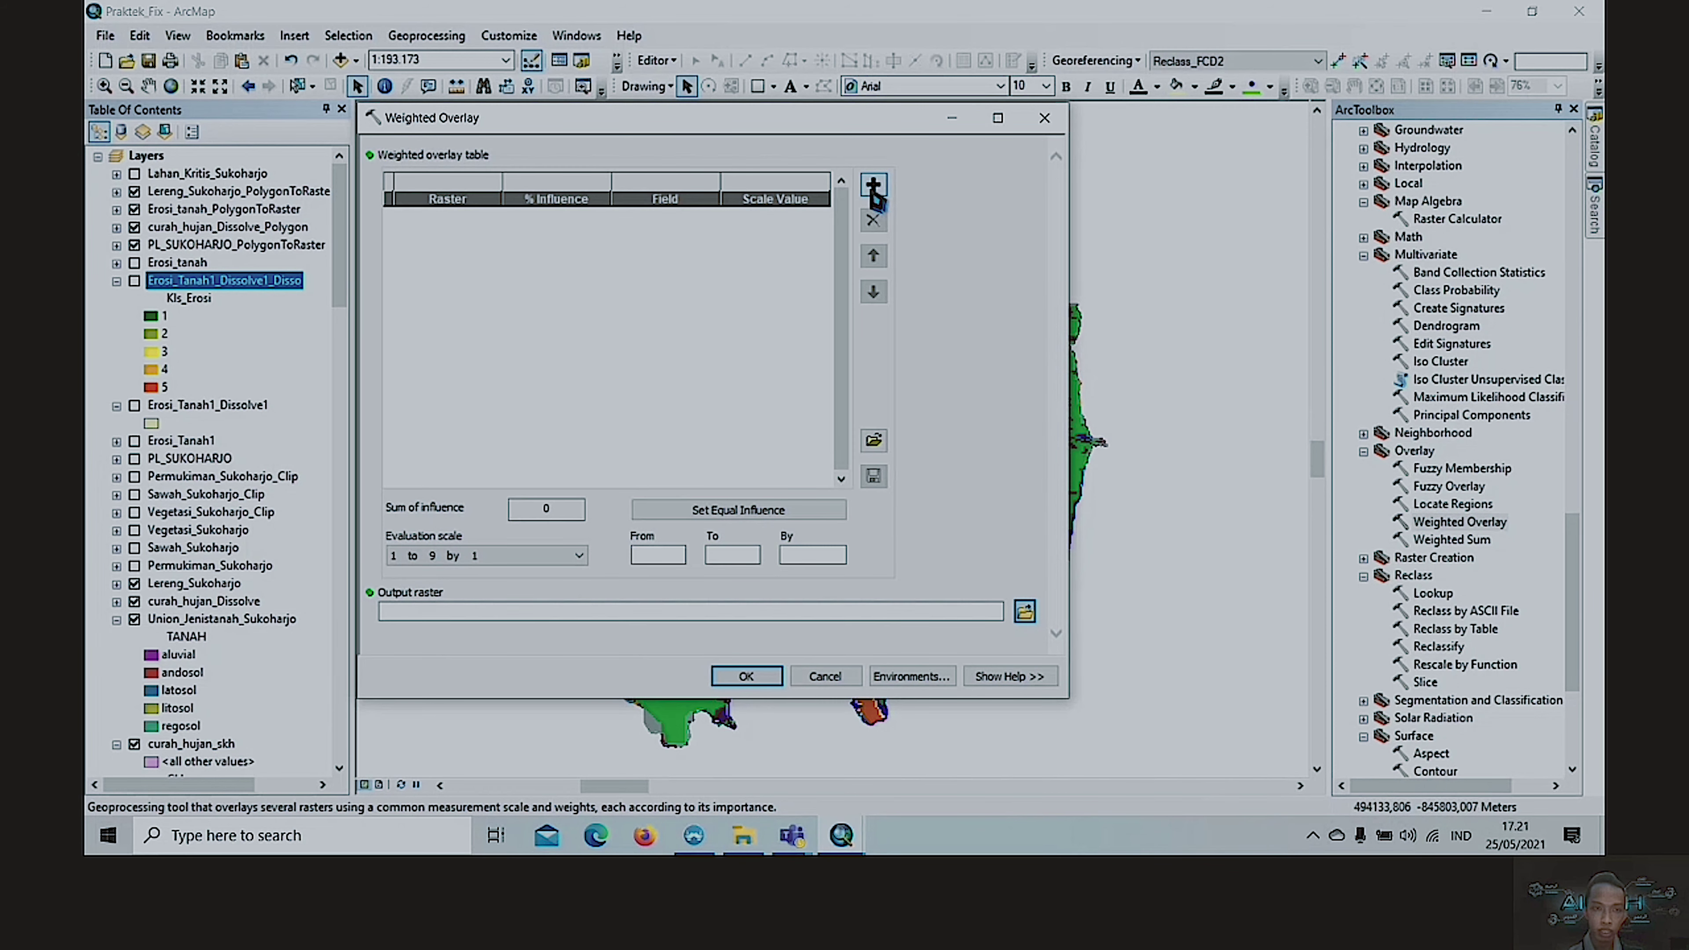
- Add the PL_SUKOHARJO_PolygonToRaster raster to the weighted overlay table with Value as the input field
click(874, 185)
click(993, 174)
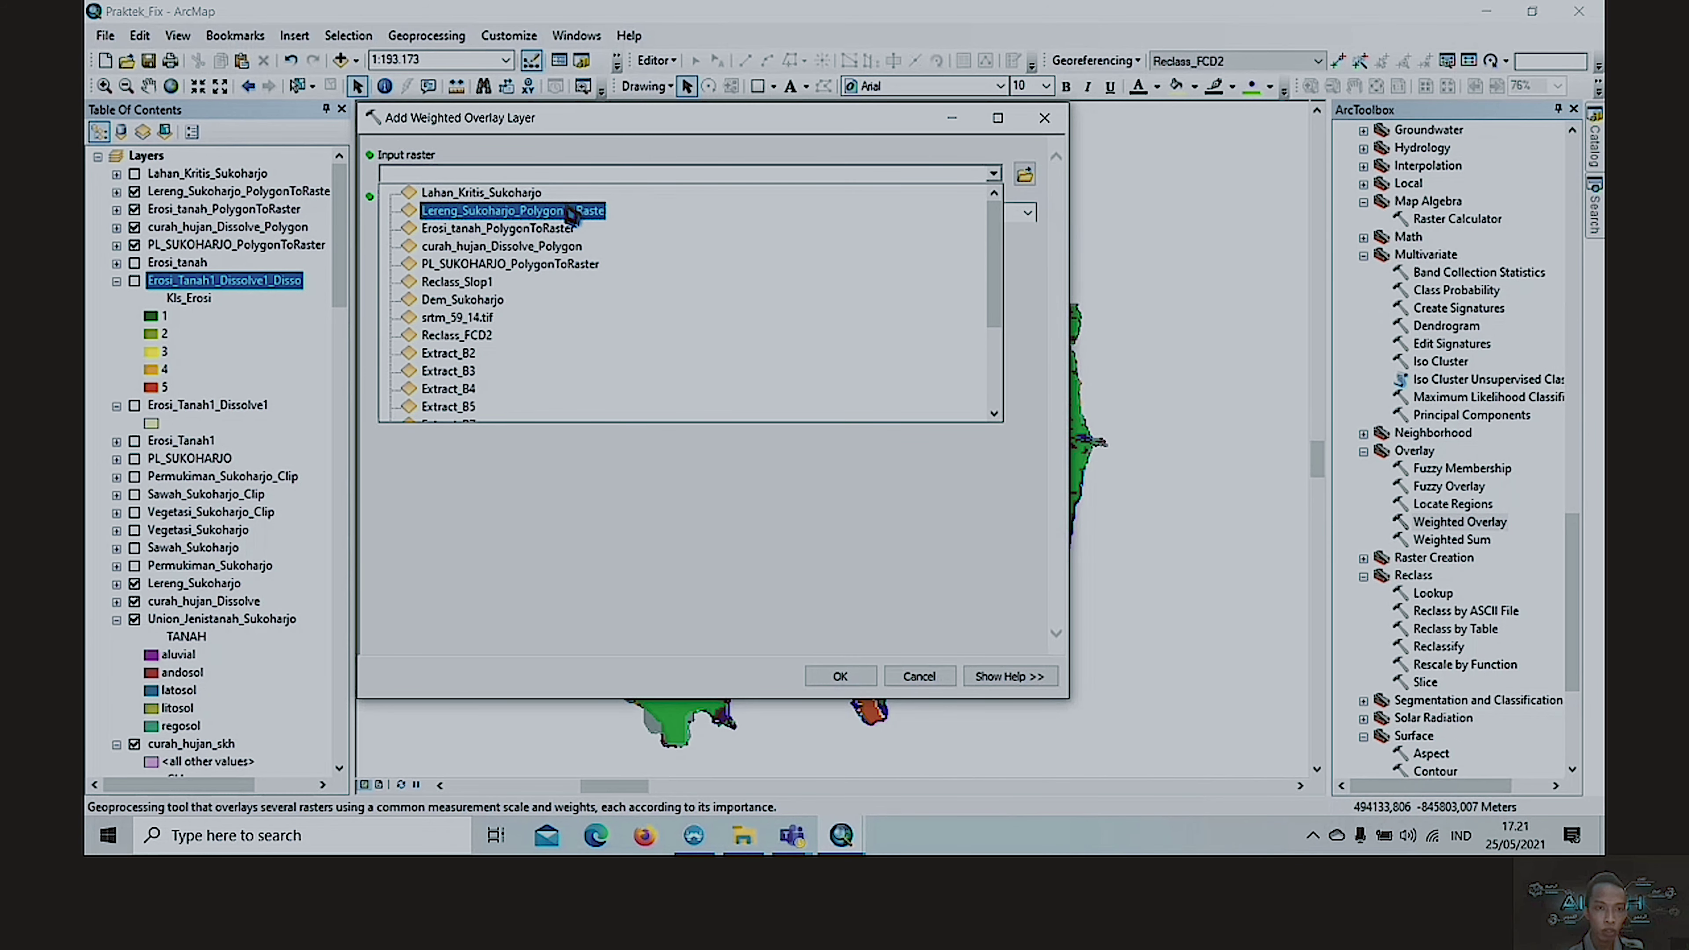
click(548, 264)
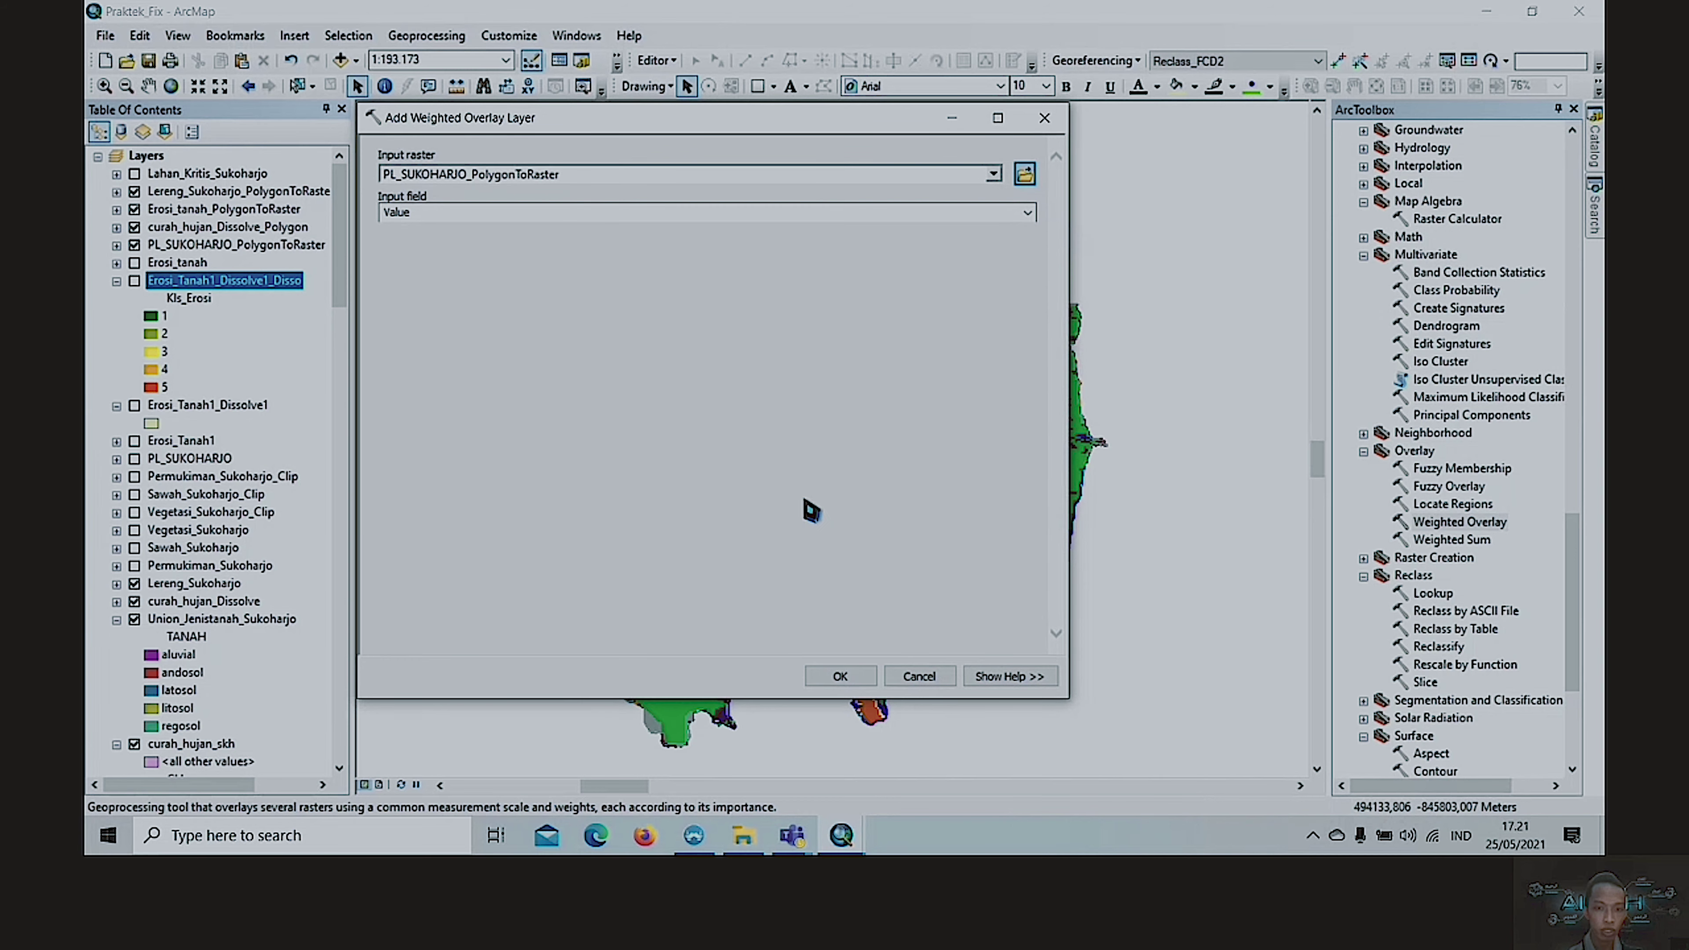
click(840, 676)
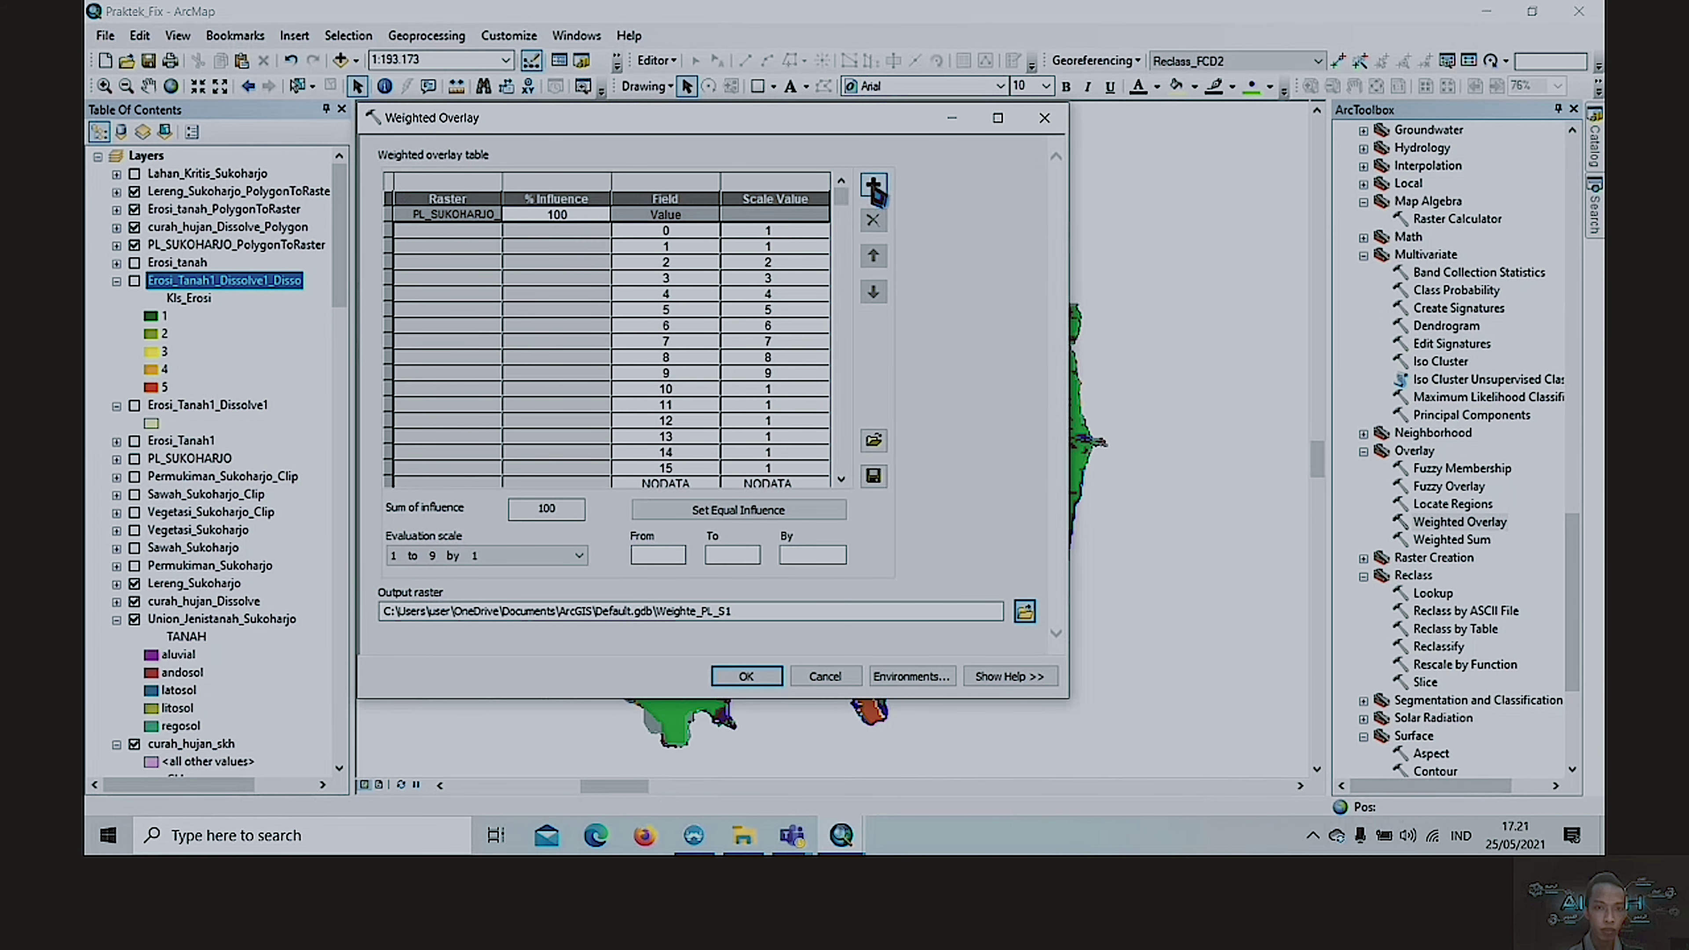
- Add the curah_hujan_Dissolve_Polygon raster to the weighted overlay table with Value as the input field
click(875, 188)
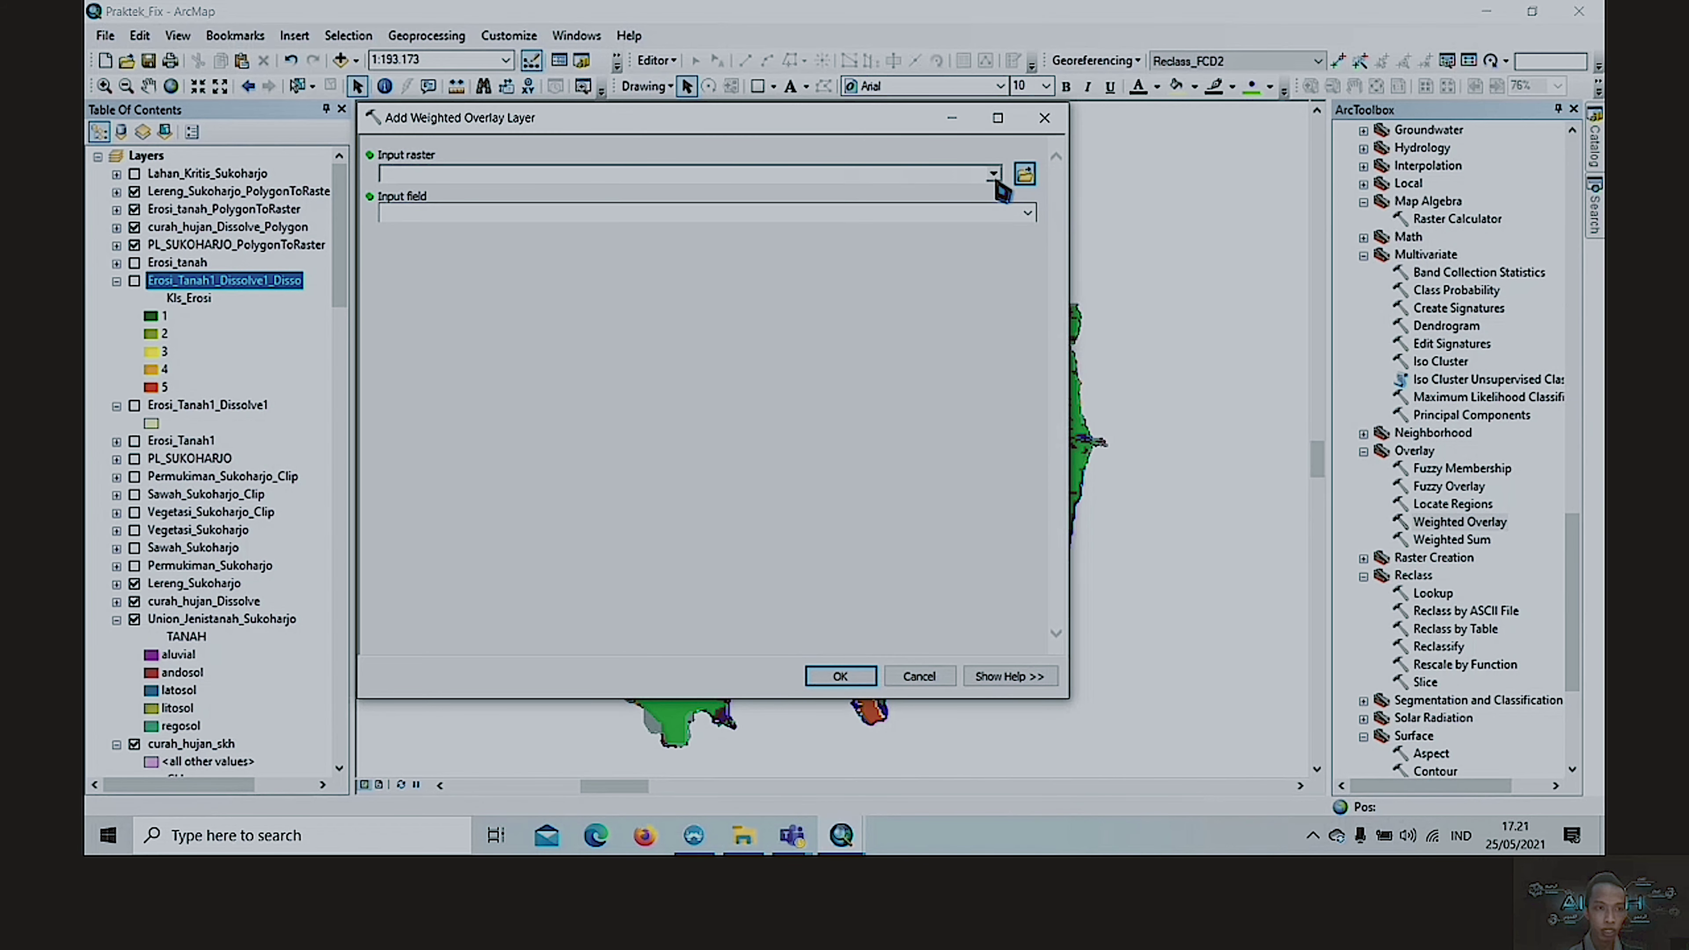
click(993, 176)
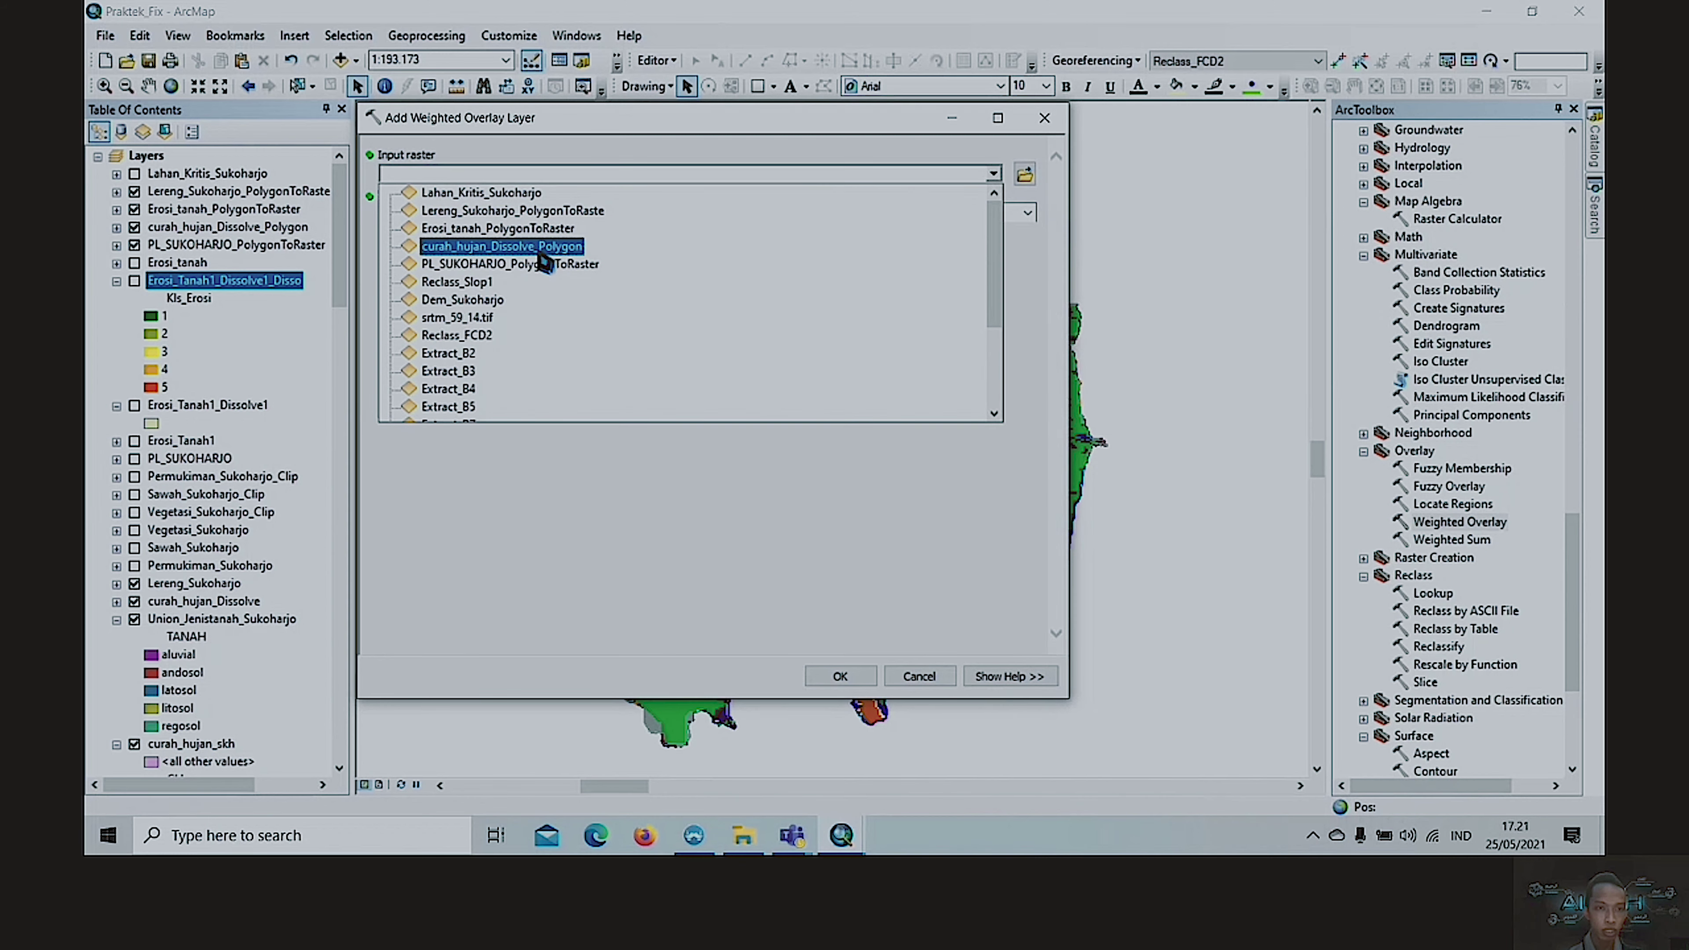
click(503, 246)
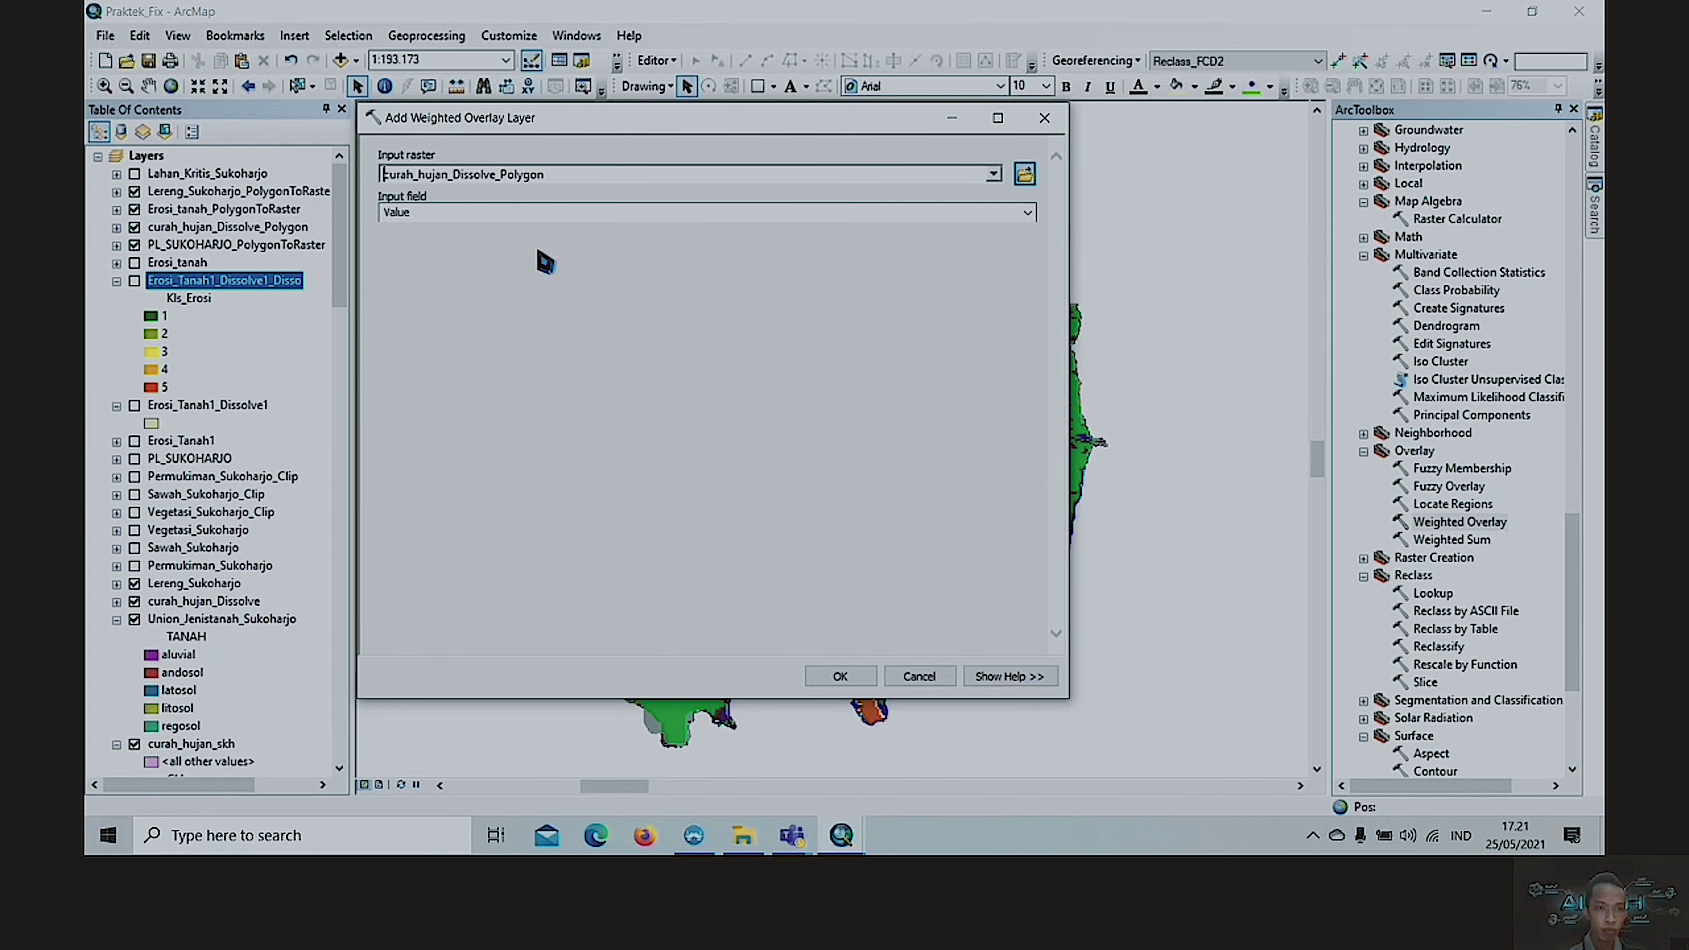
click(839, 676)
- Add the Erosi_tanah_PolygonToRaster raster to the weighted overlay table with Value as the input field
click(875, 186)
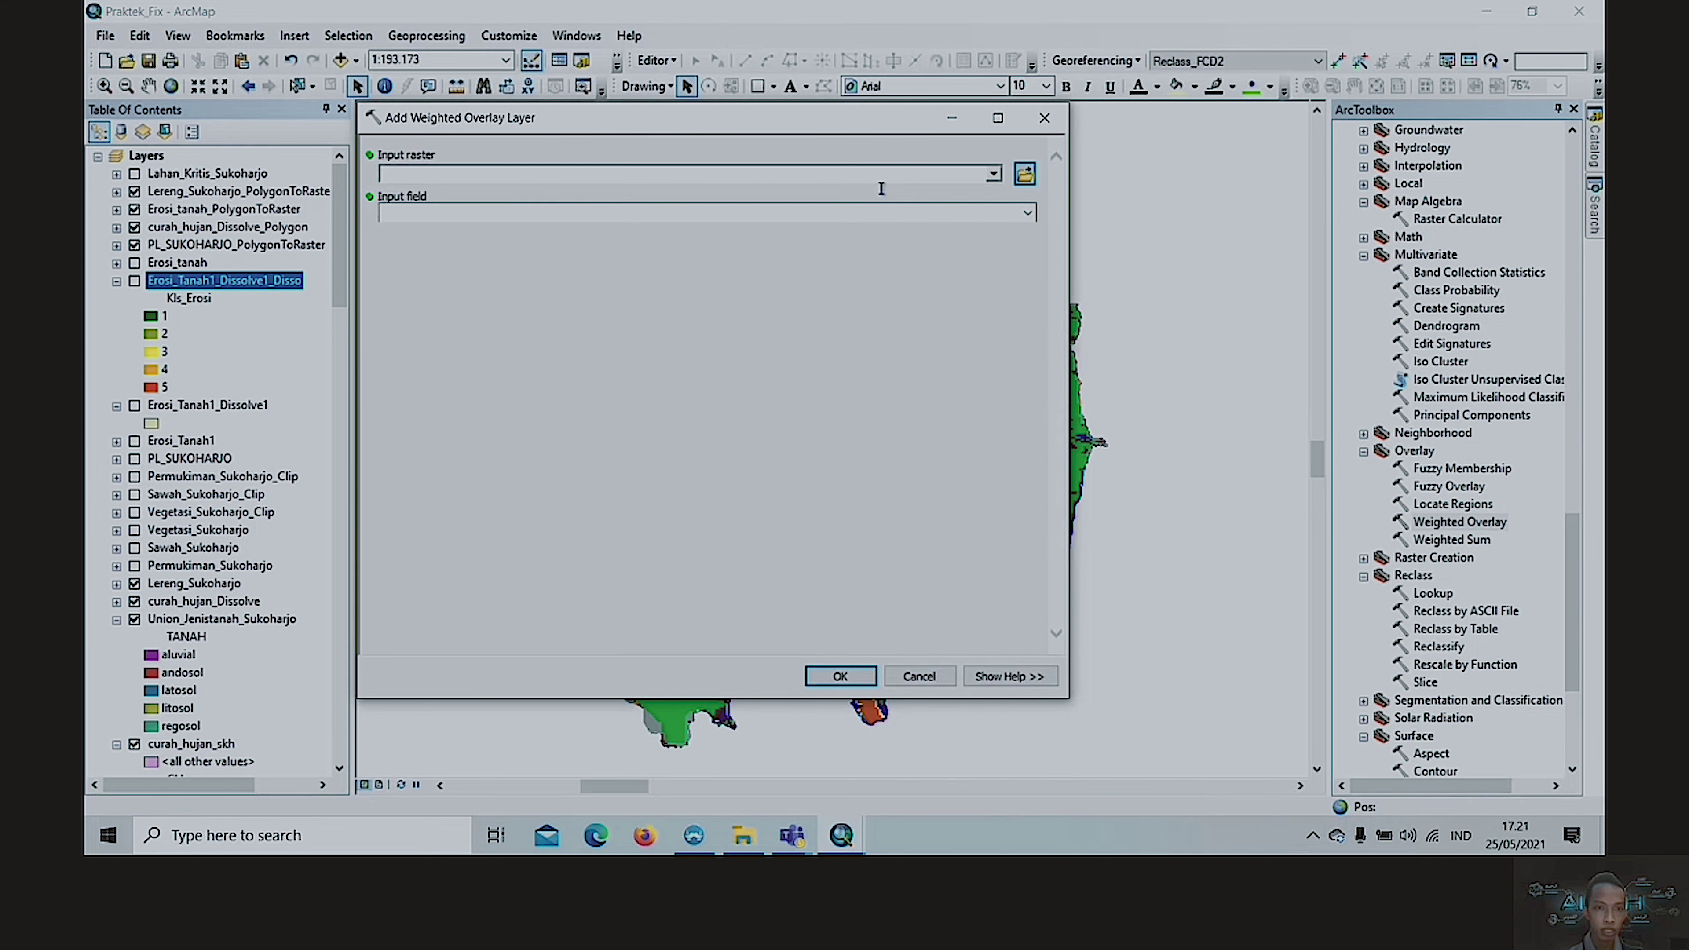
click(994, 174)
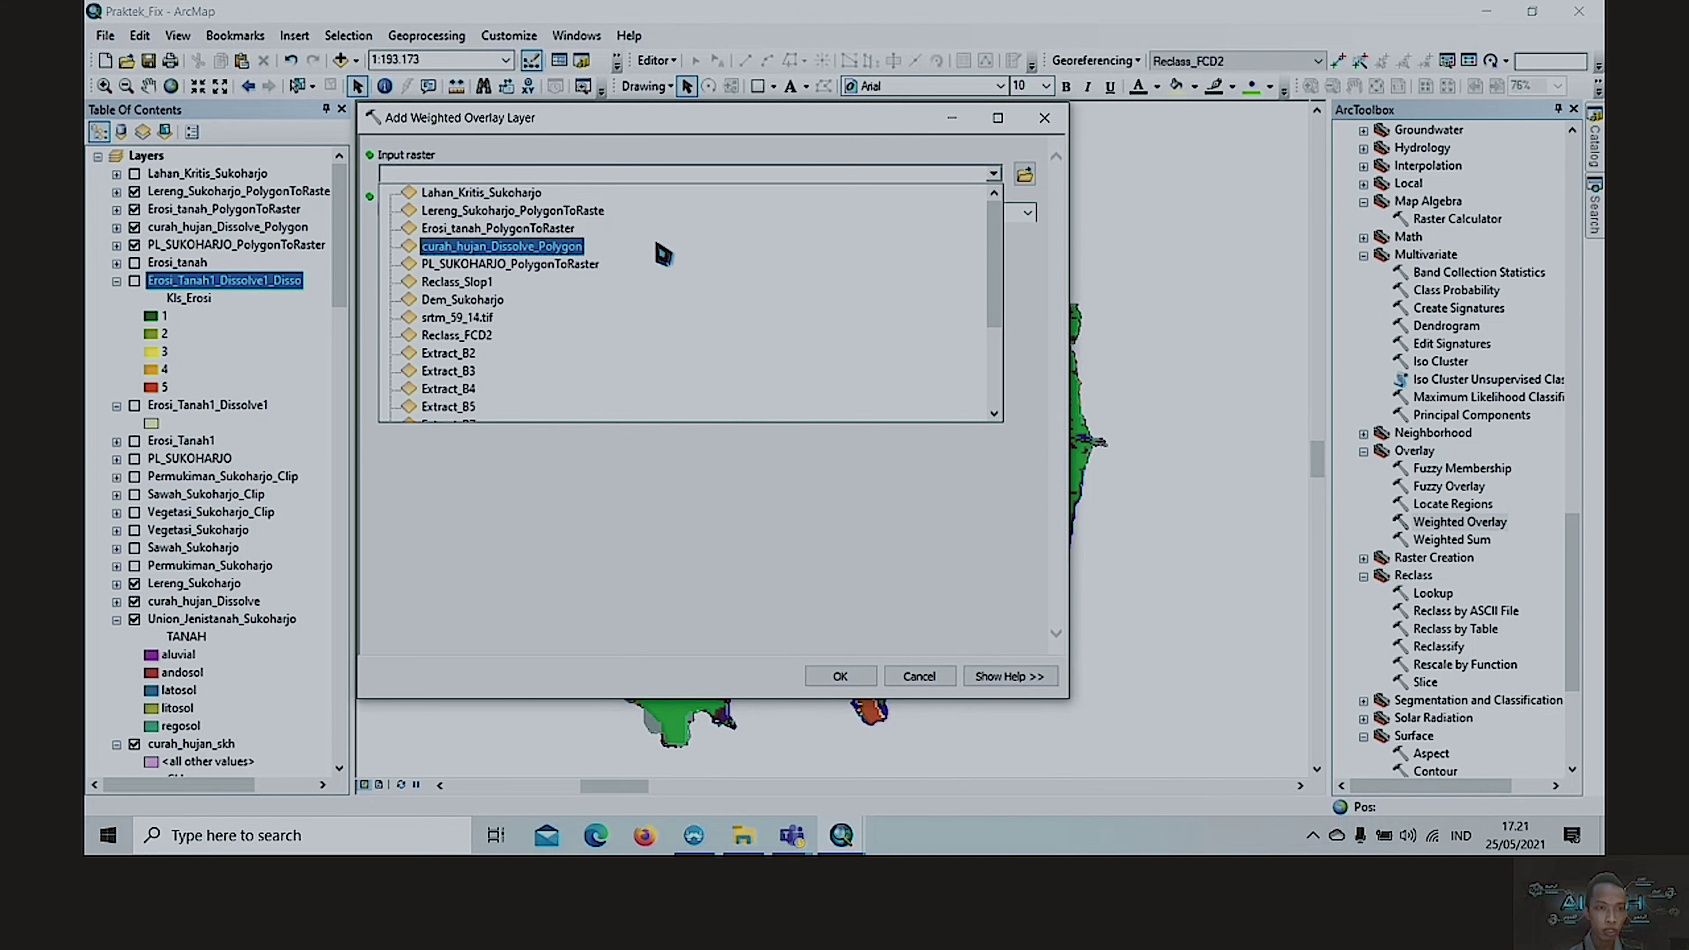
click(571, 228)
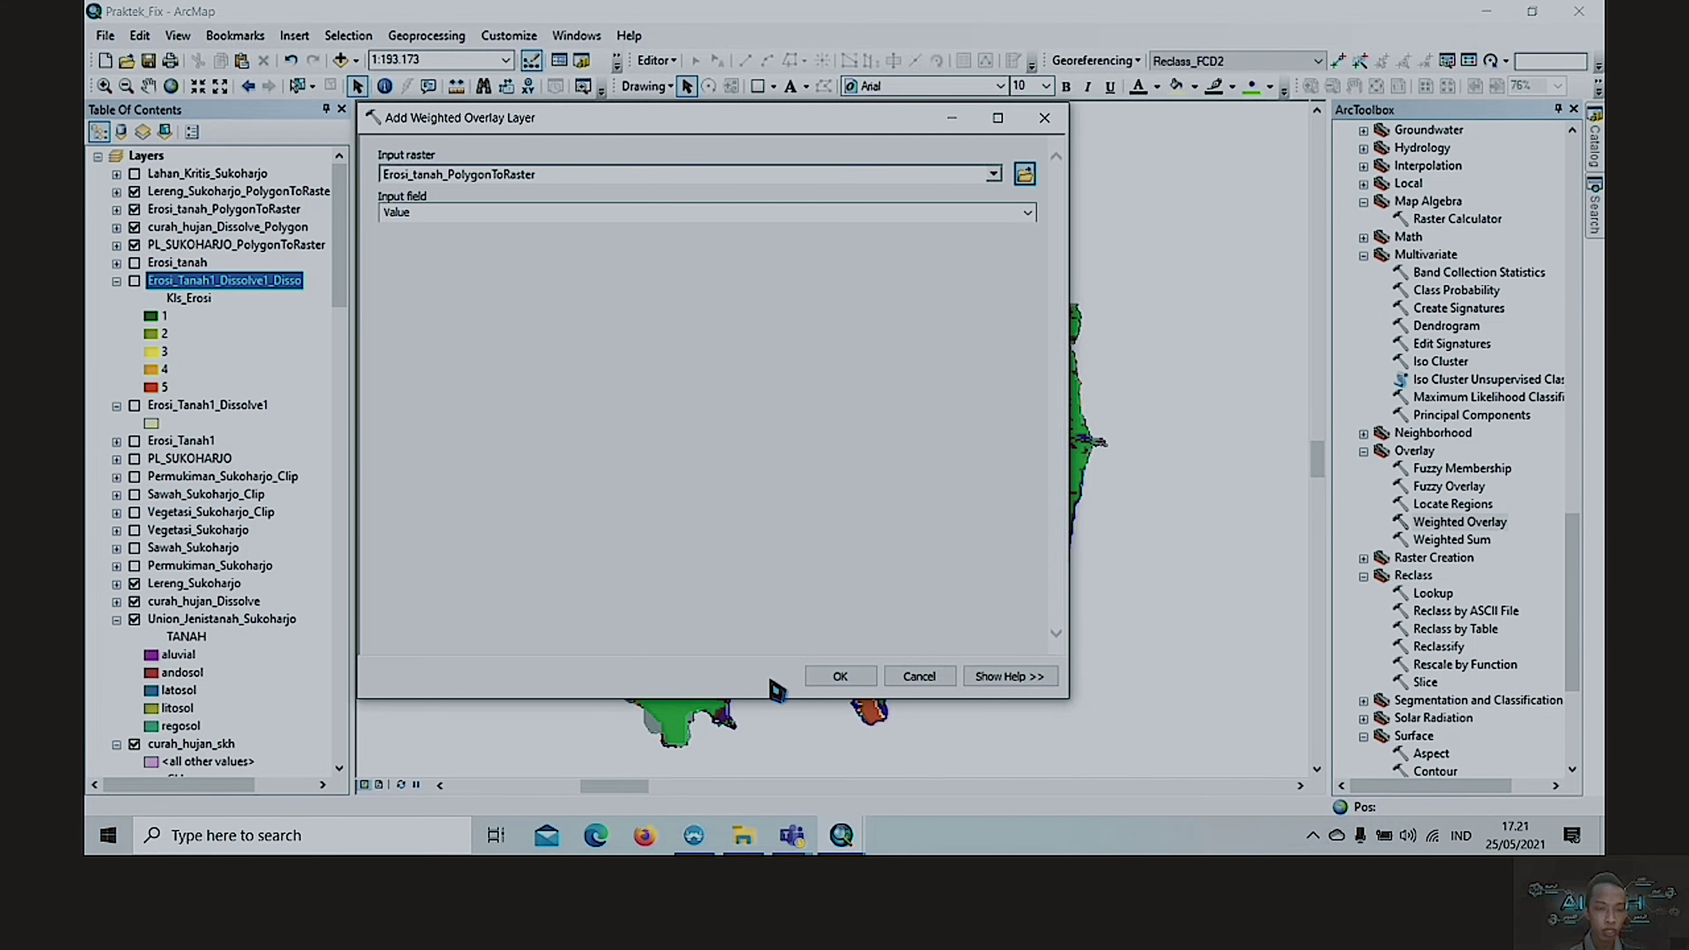
click(828, 675)
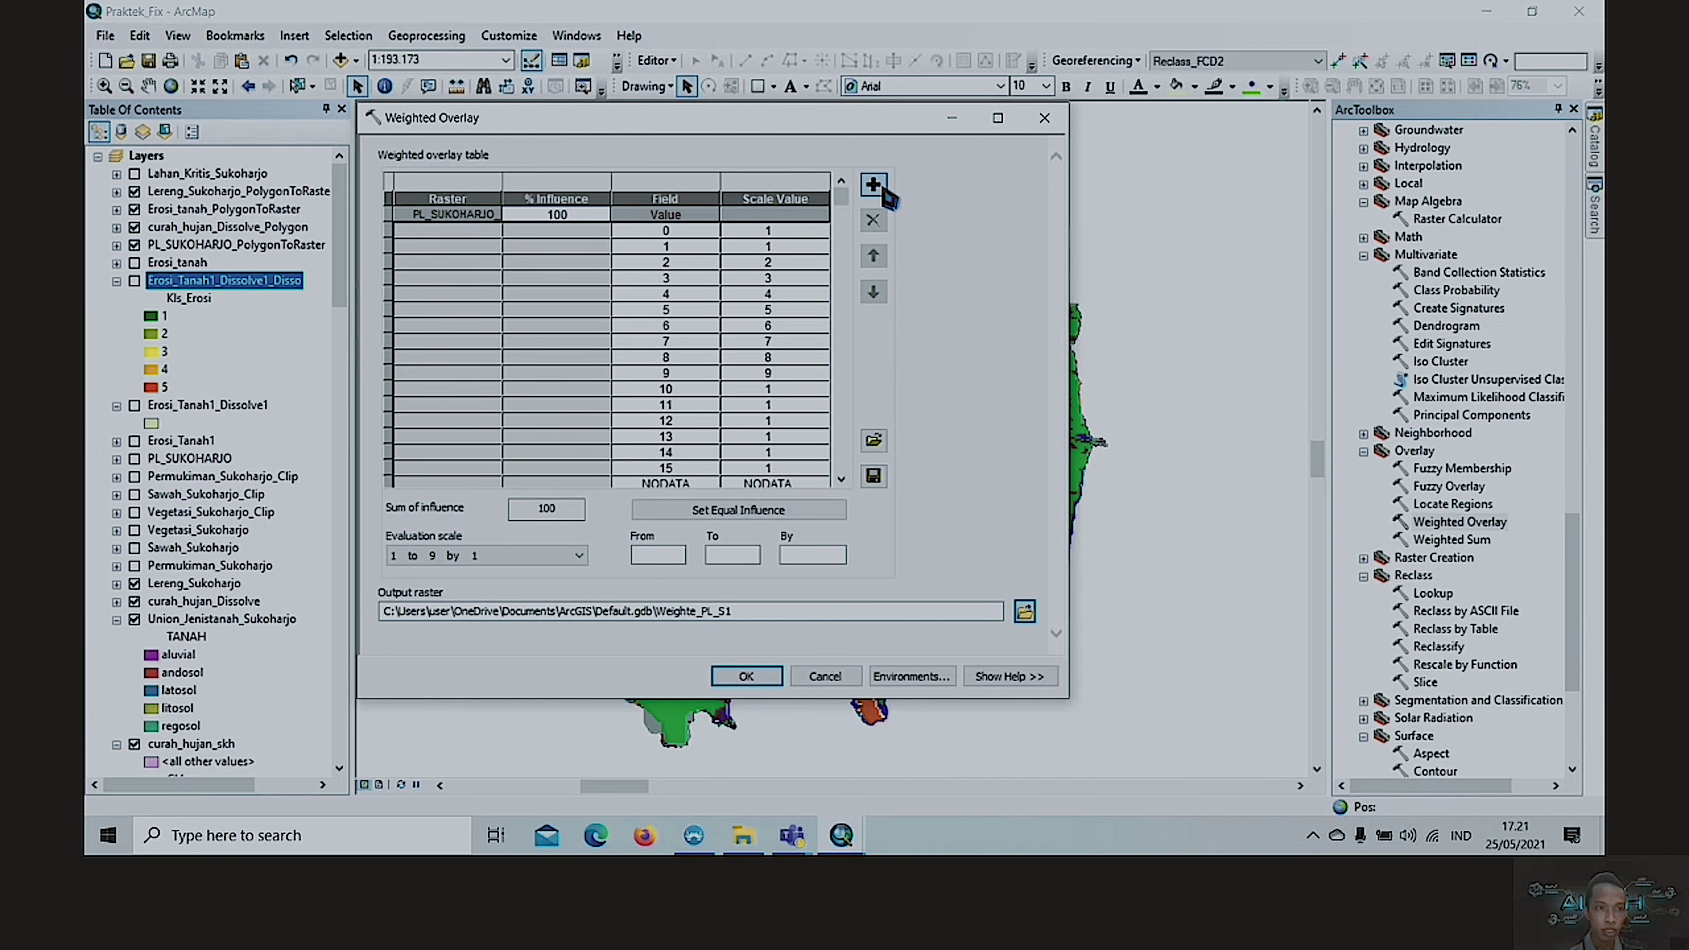
- Add the Lereng_Sukoharjo_PolygonToRaste raster to the weighted overlay table with Value as the input field
click(884, 191)
click(993, 175)
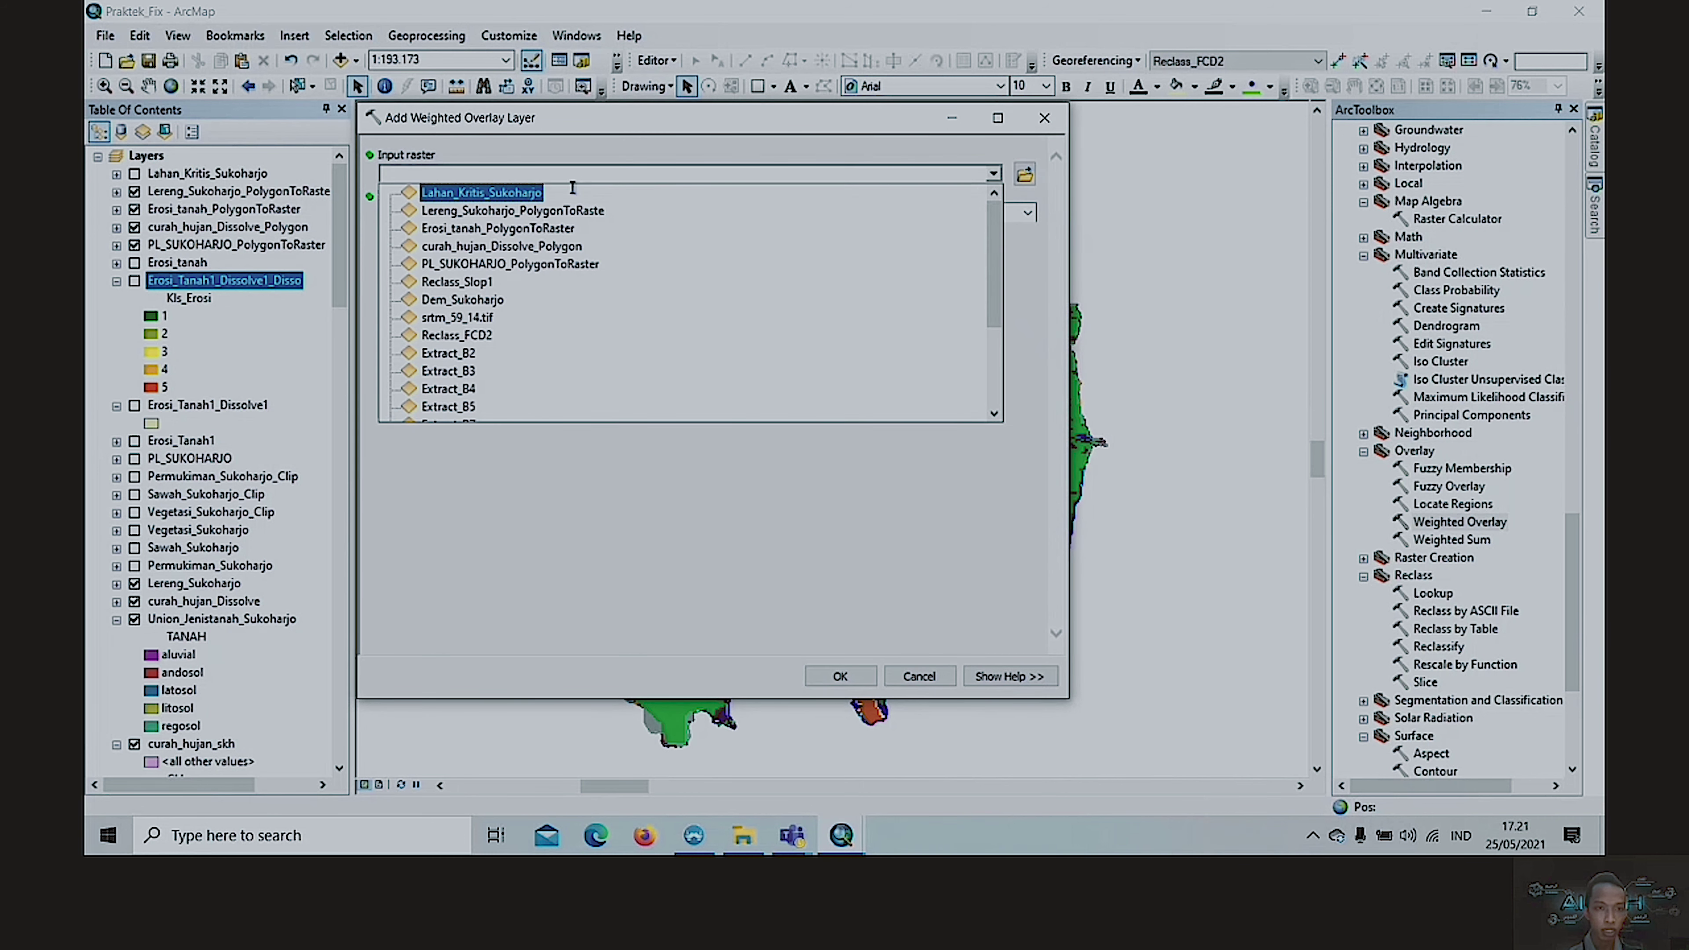
click(513, 213)
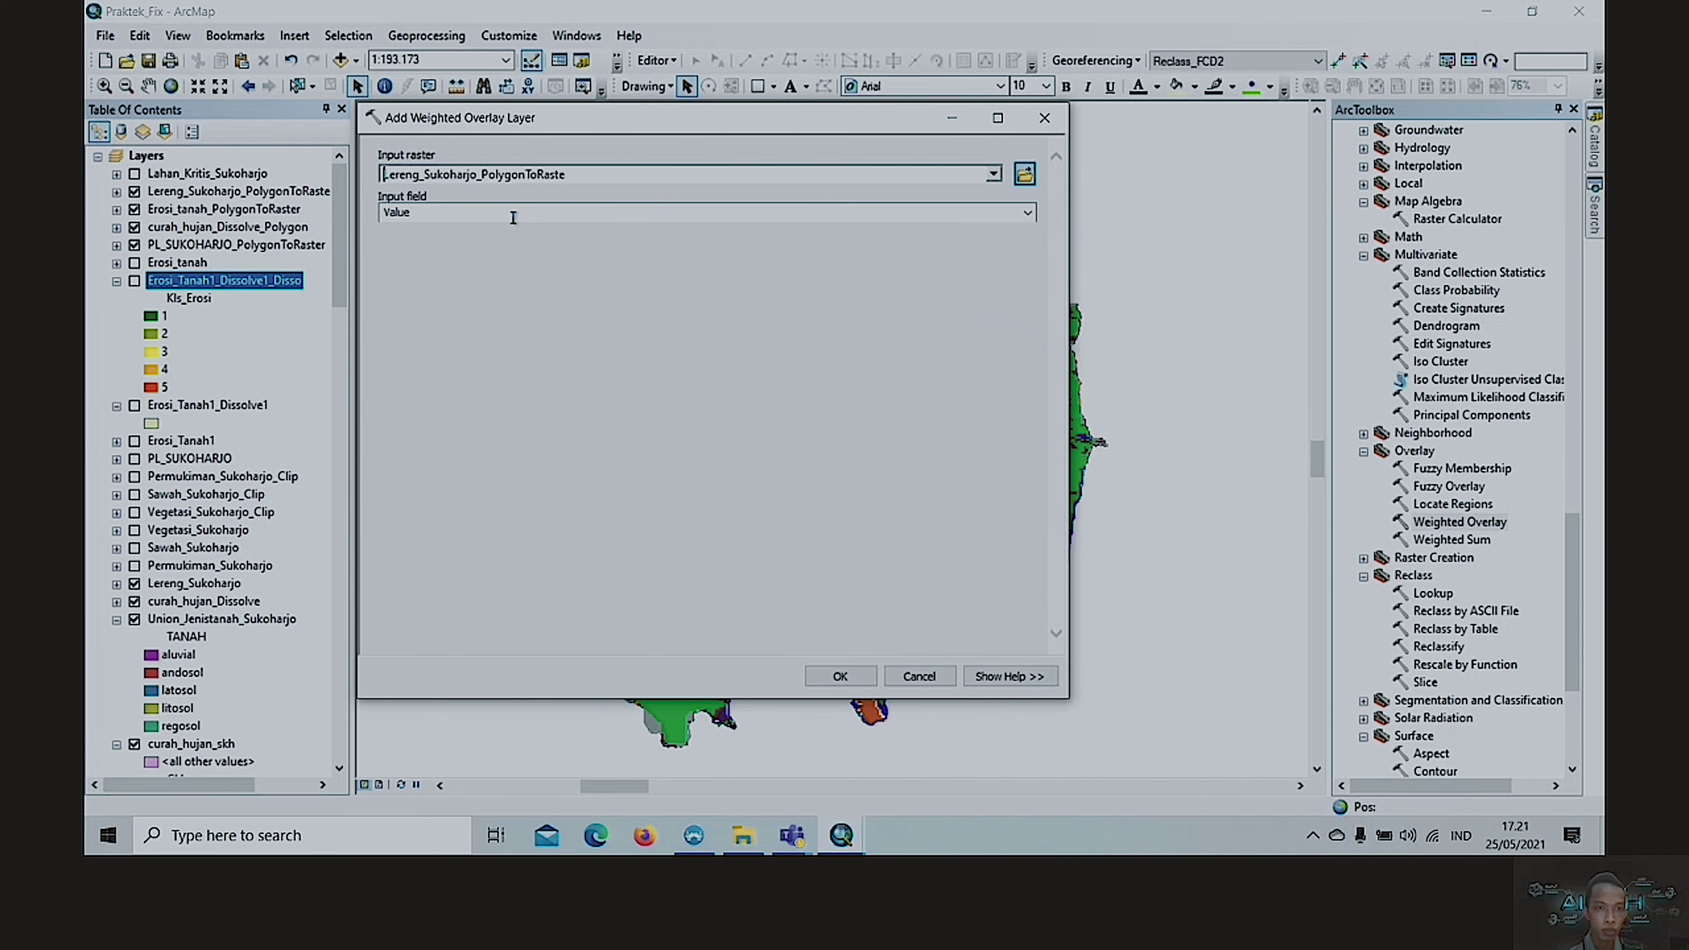
click(853, 676)
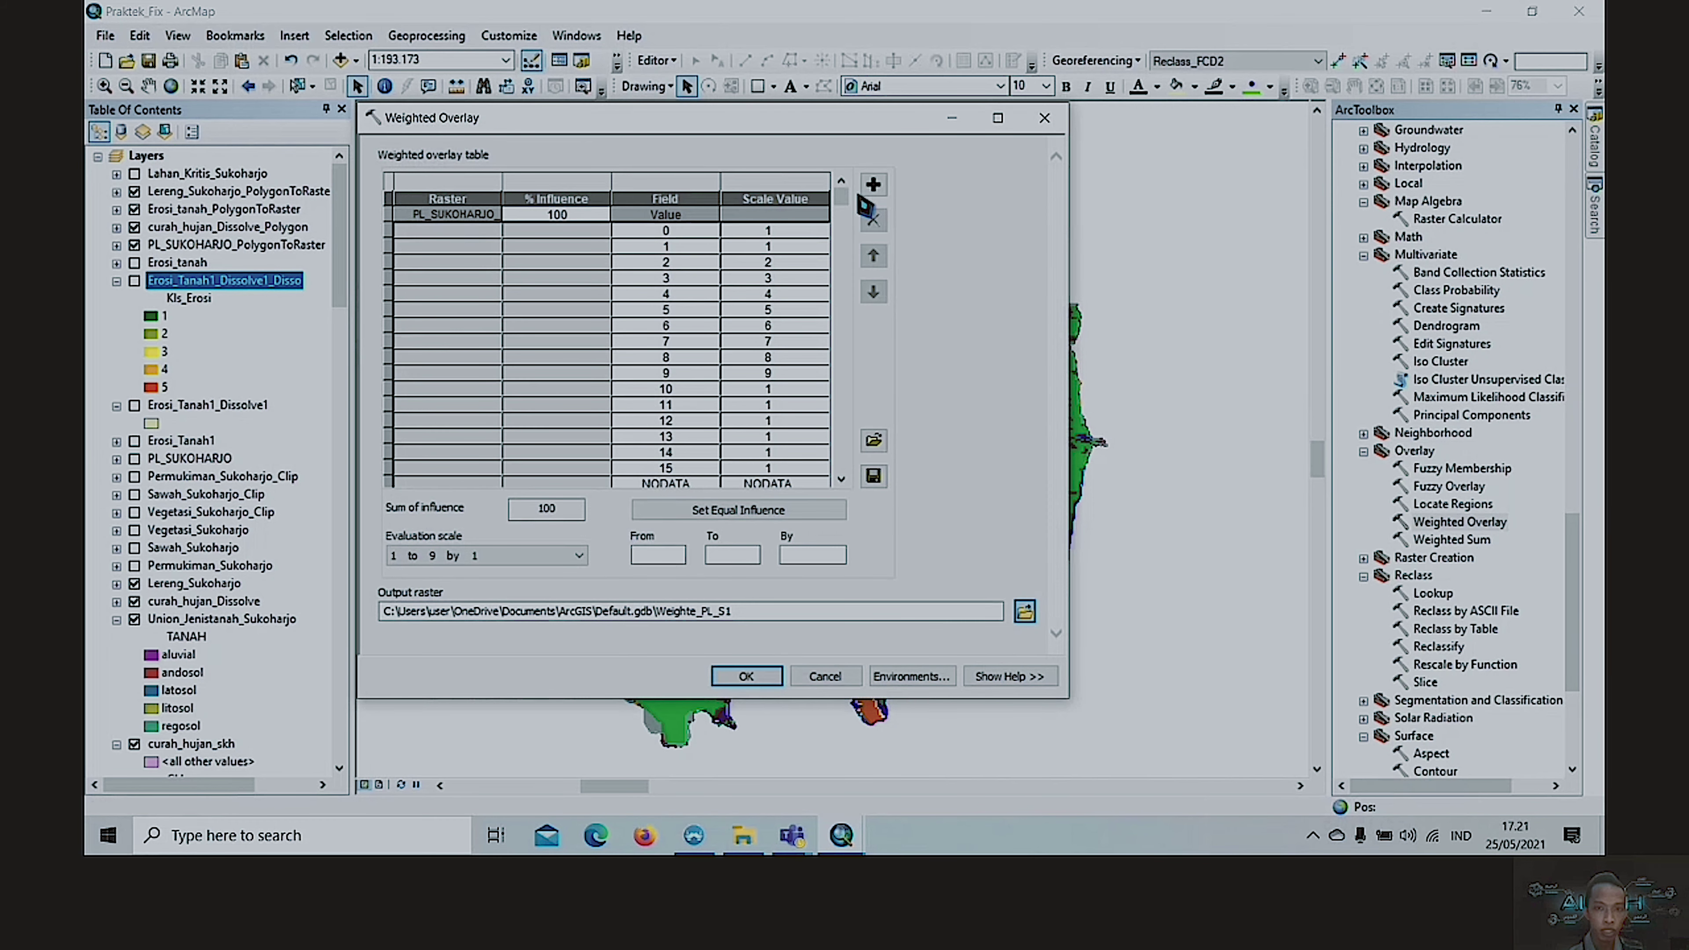
- Review the list of rasters available for the weighted overlay table without adding another one
click(874, 188)
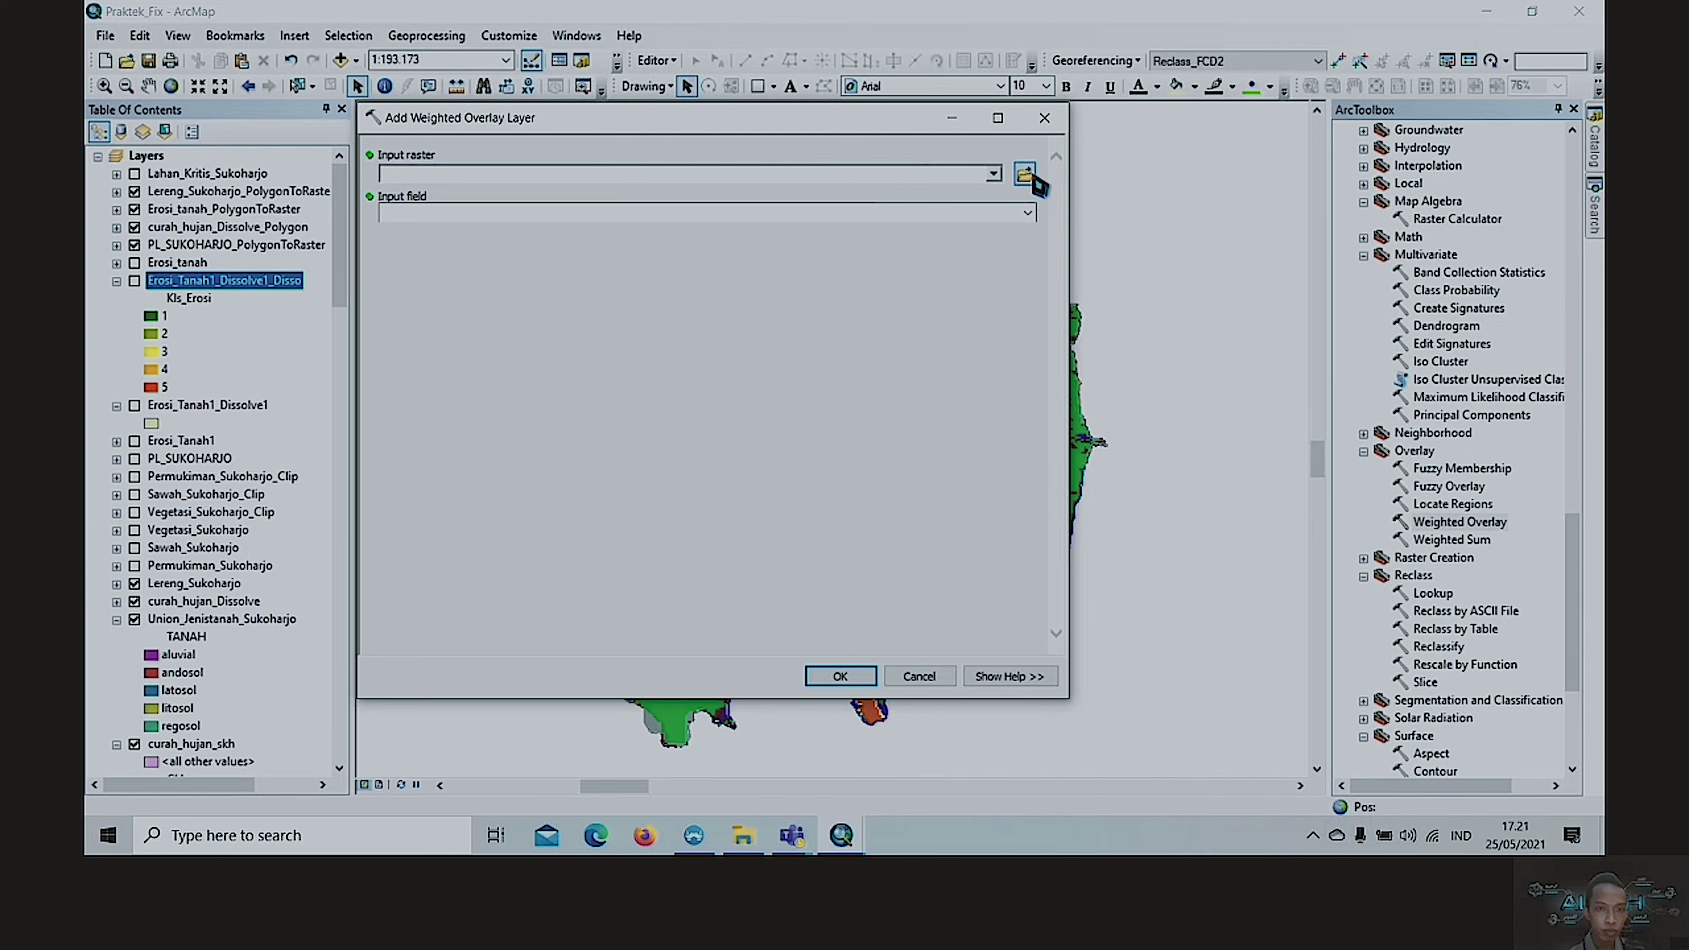
click(994, 173)
scroll(724, 288, down, 3)
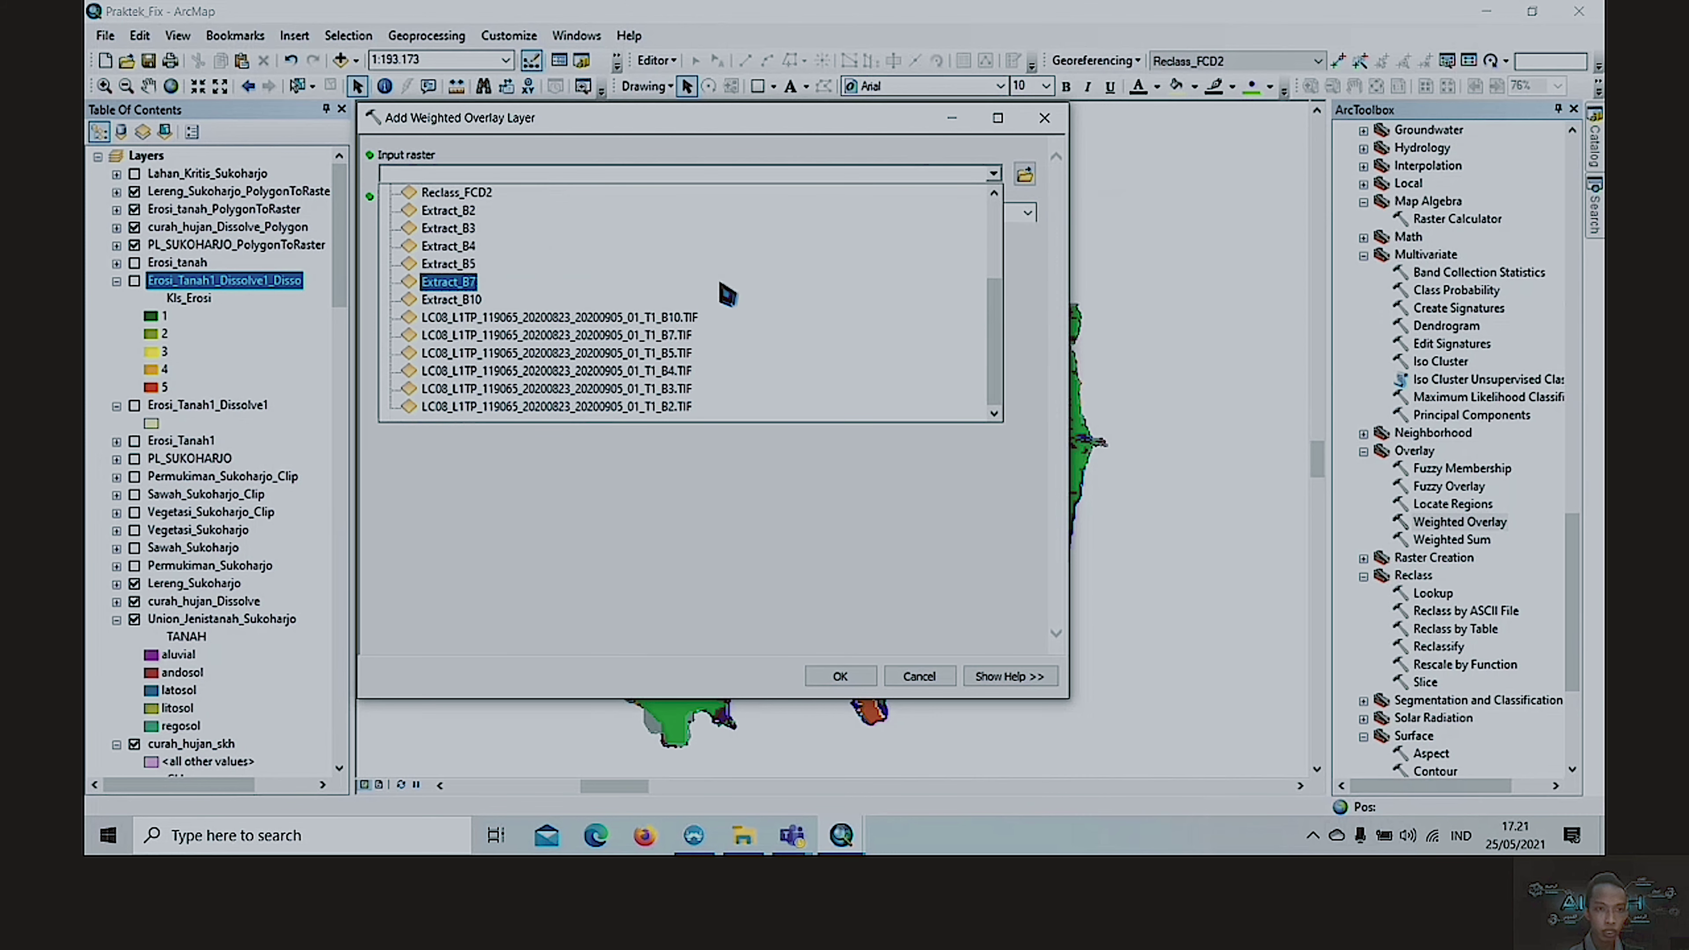
scroll(724, 288, up, 3)
scroll(658, 316, down, 3)
scroll(659, 315, up, 3)
scroll(658, 316, down, 3)
scroll(649, 309, up, 3)
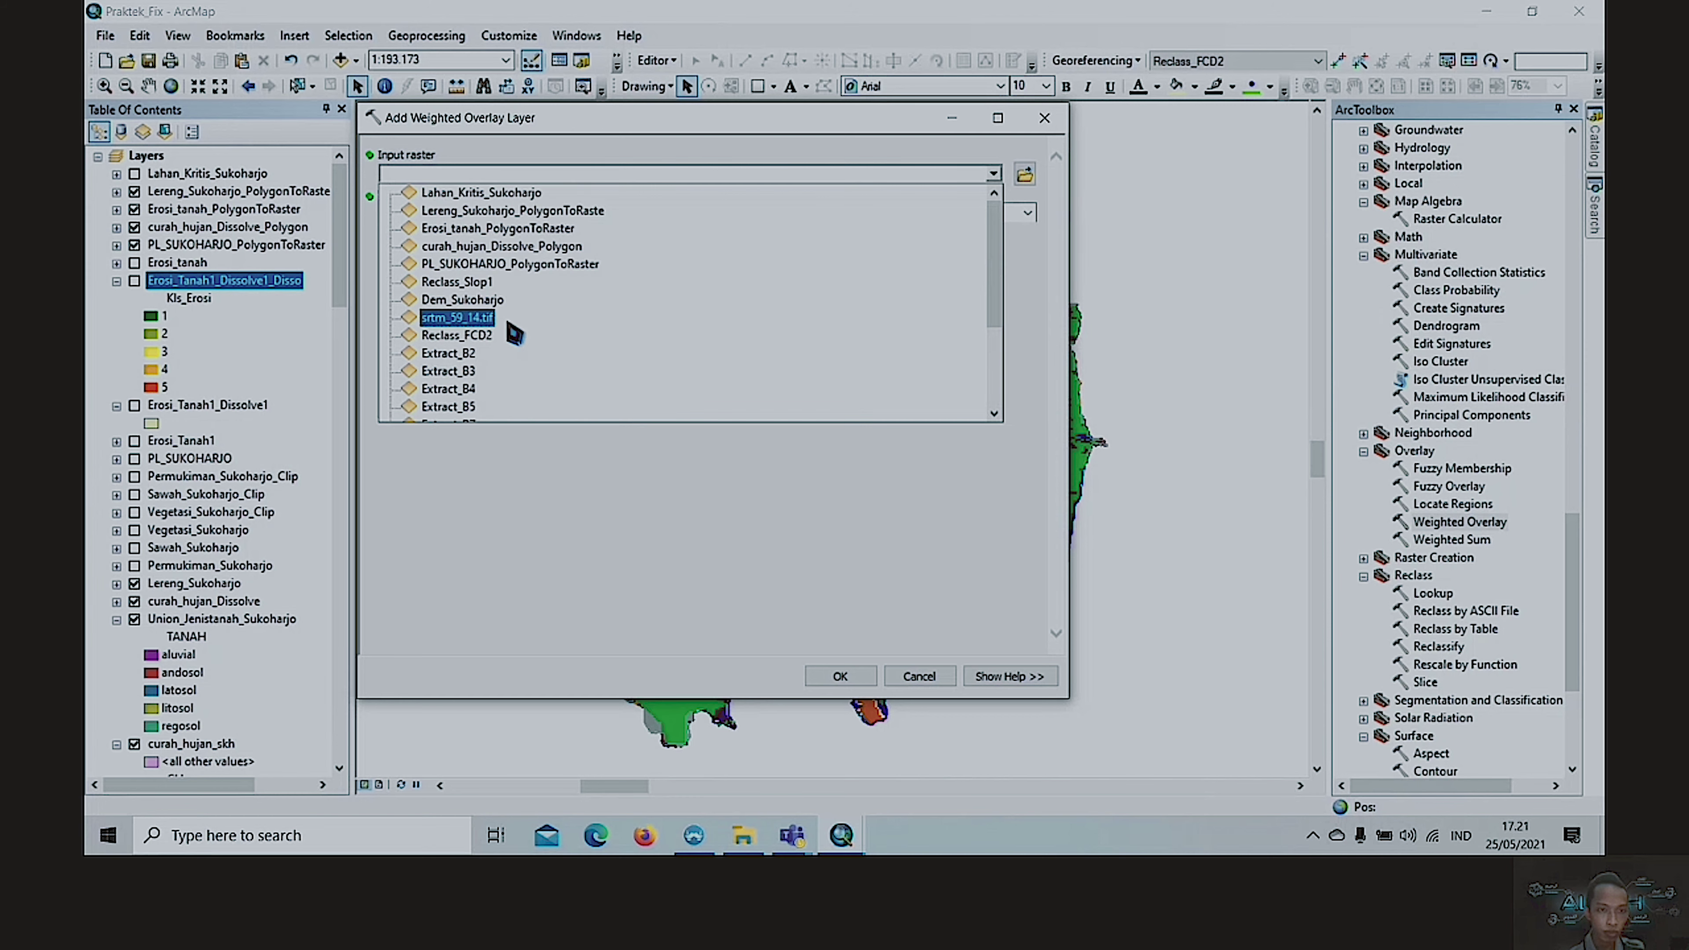
scroll(479, 306, down, 3)
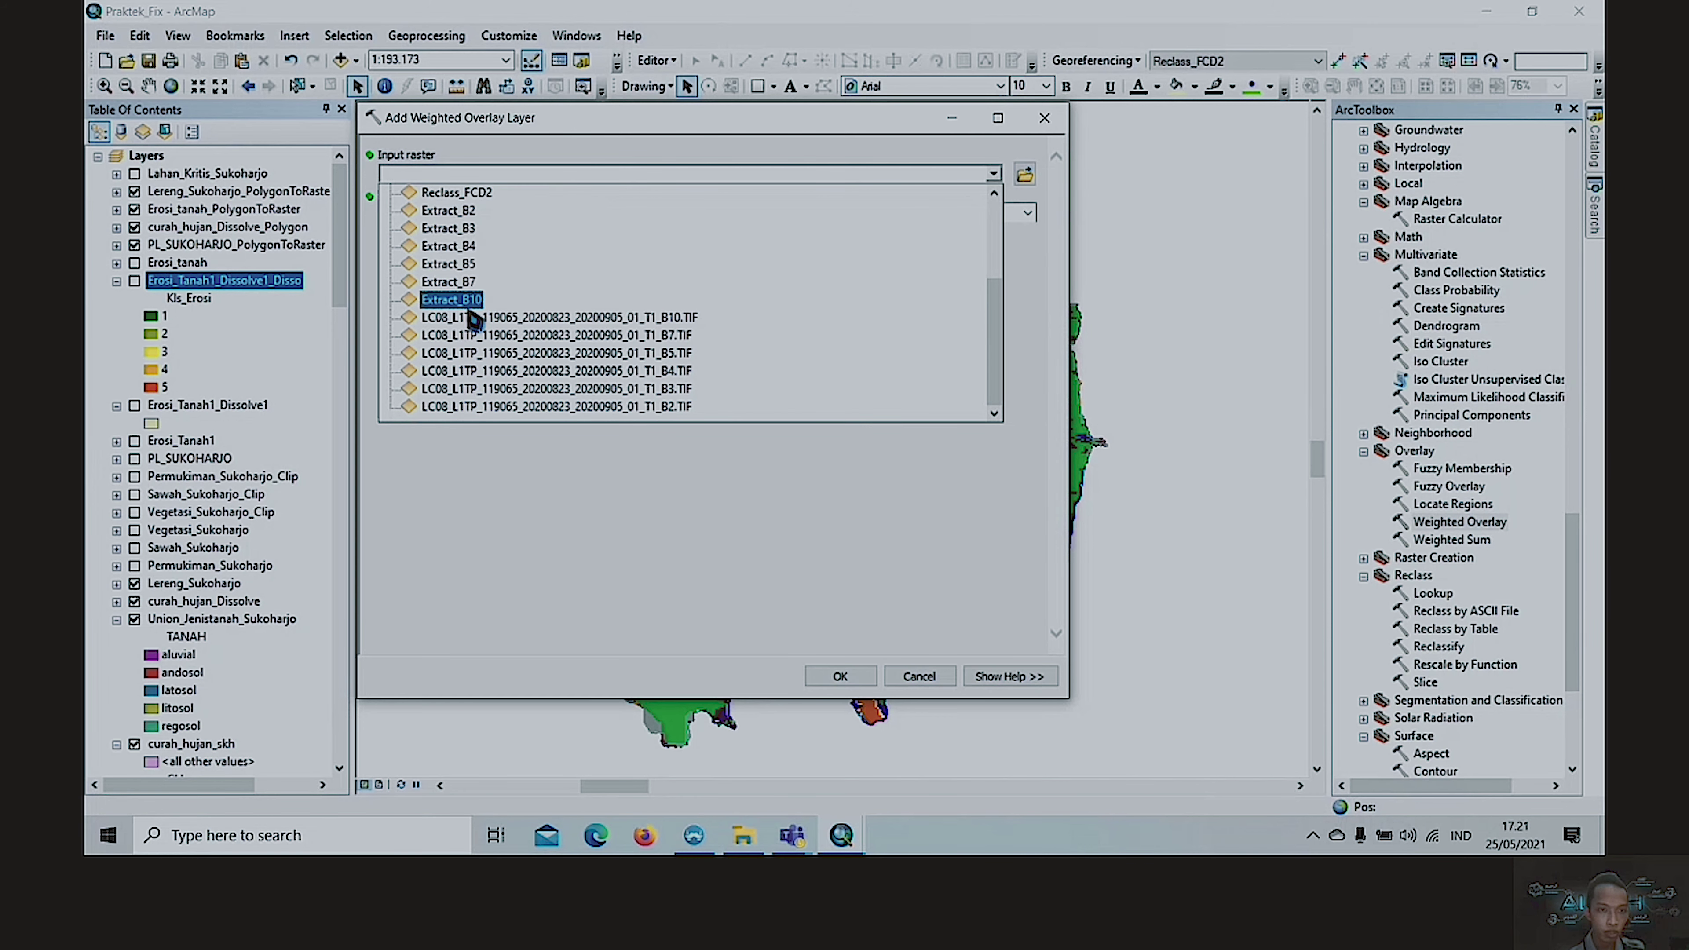
scroll(548, 380, up, 3)
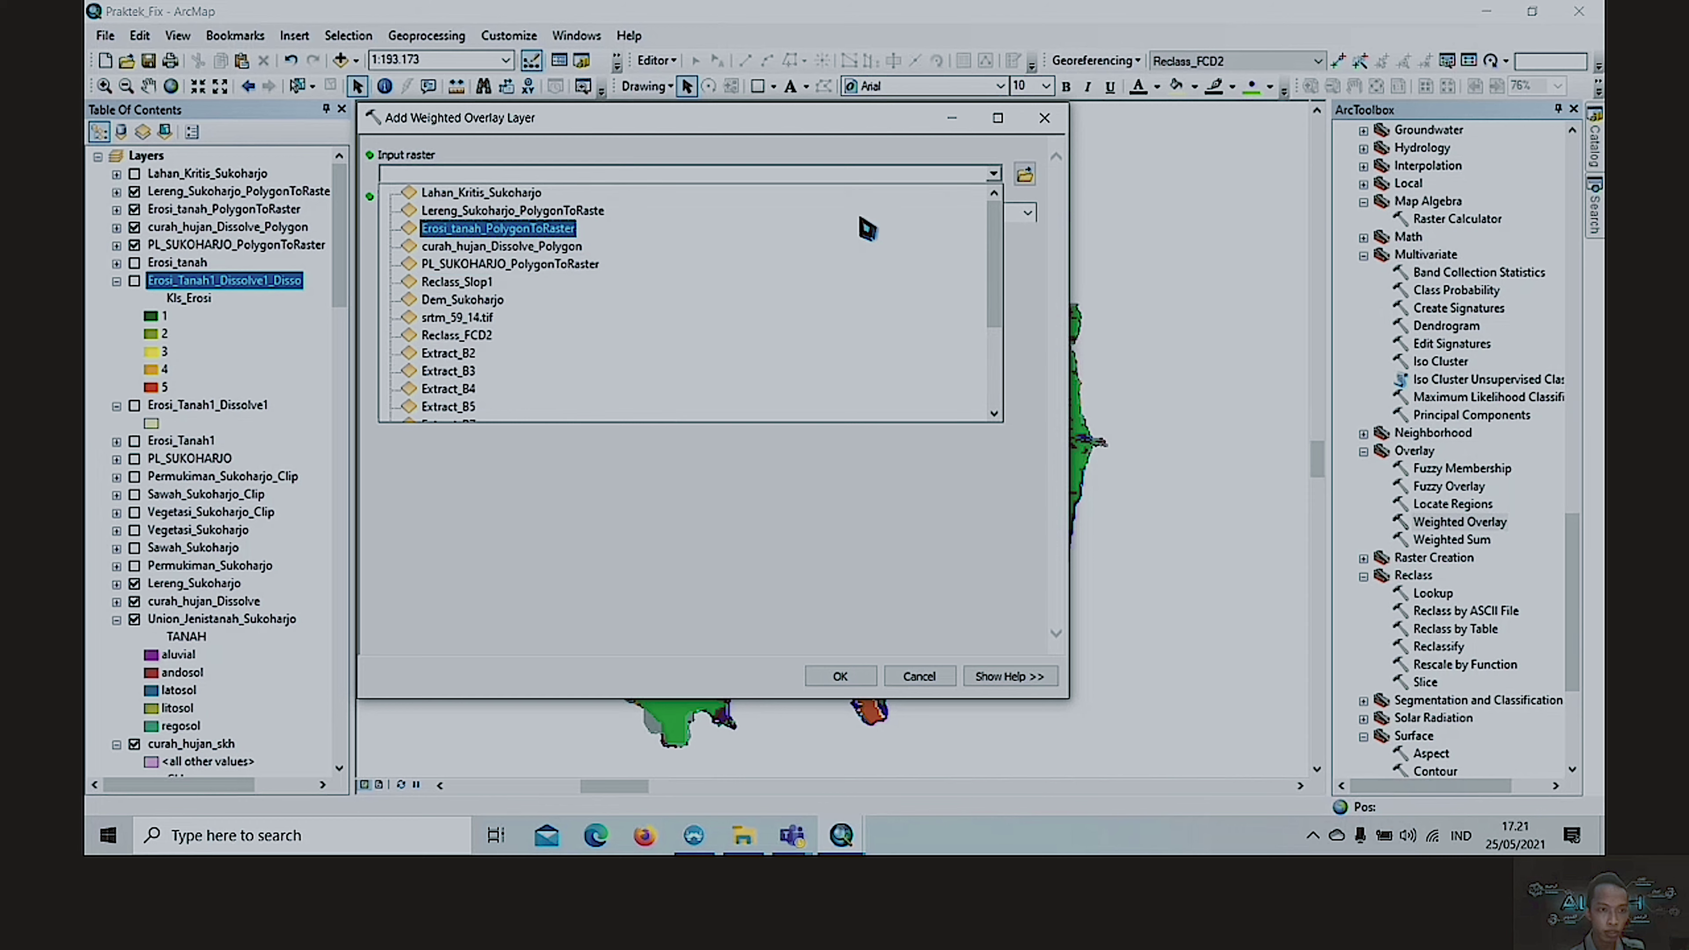
click(993, 174)
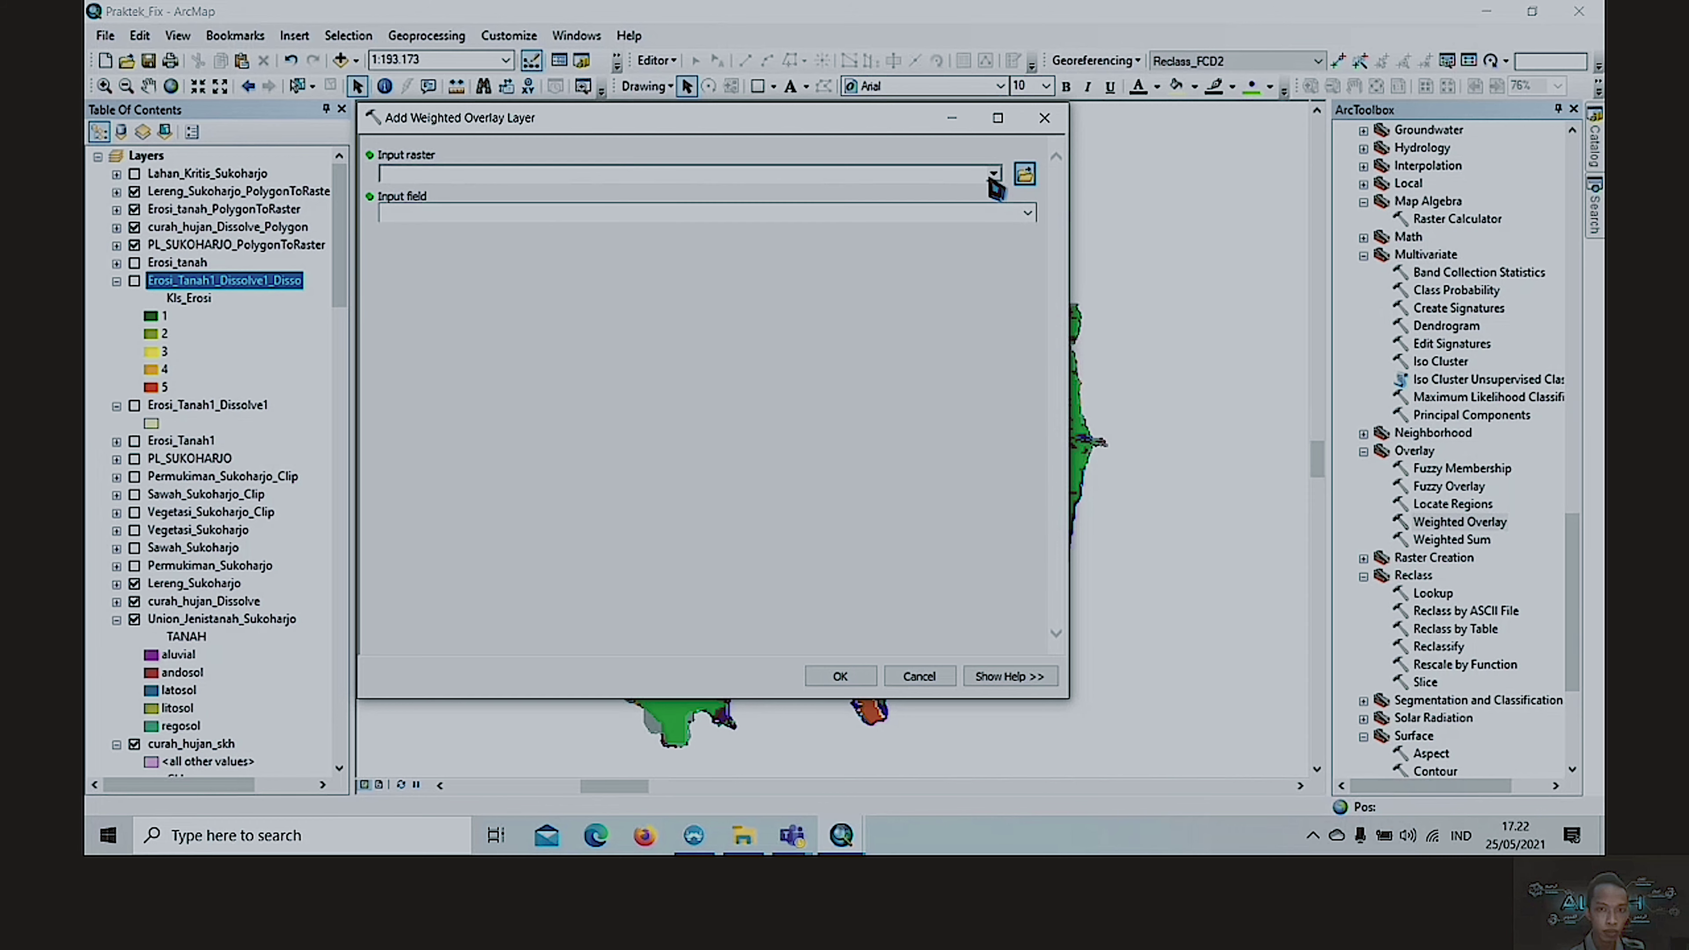
click(993, 178)
click(998, 174)
click(1044, 119)
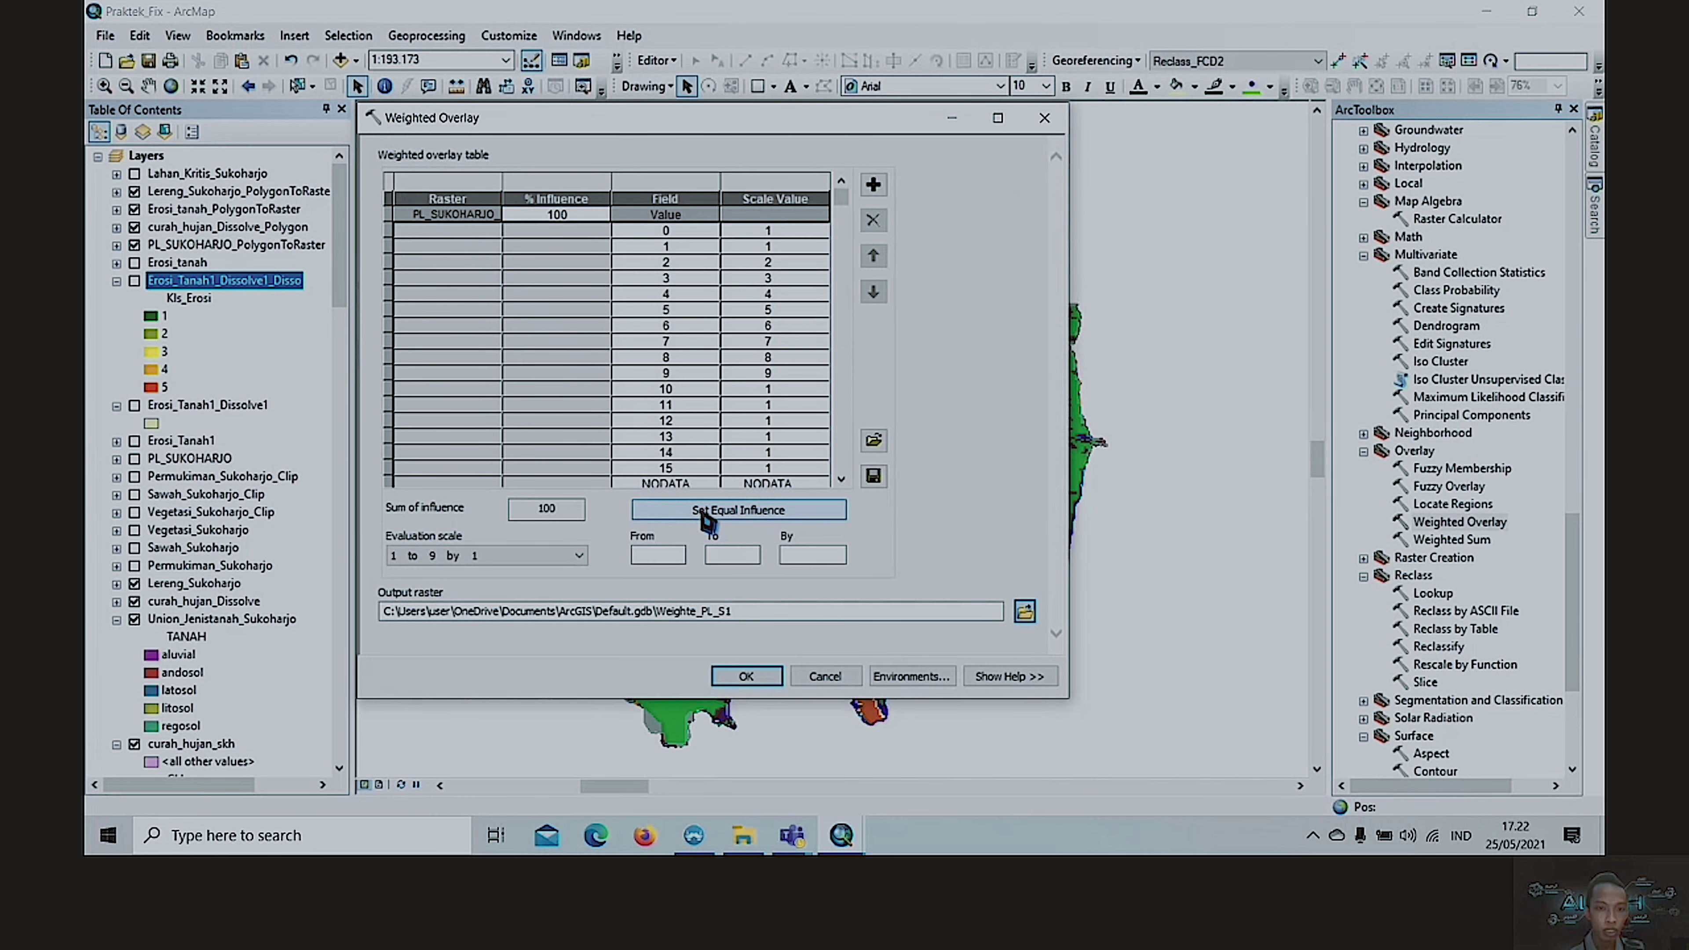
- Run Weighted Overlay with equal influence for all rasters and an evaluation scale from 1 to 5
click(797, 516)
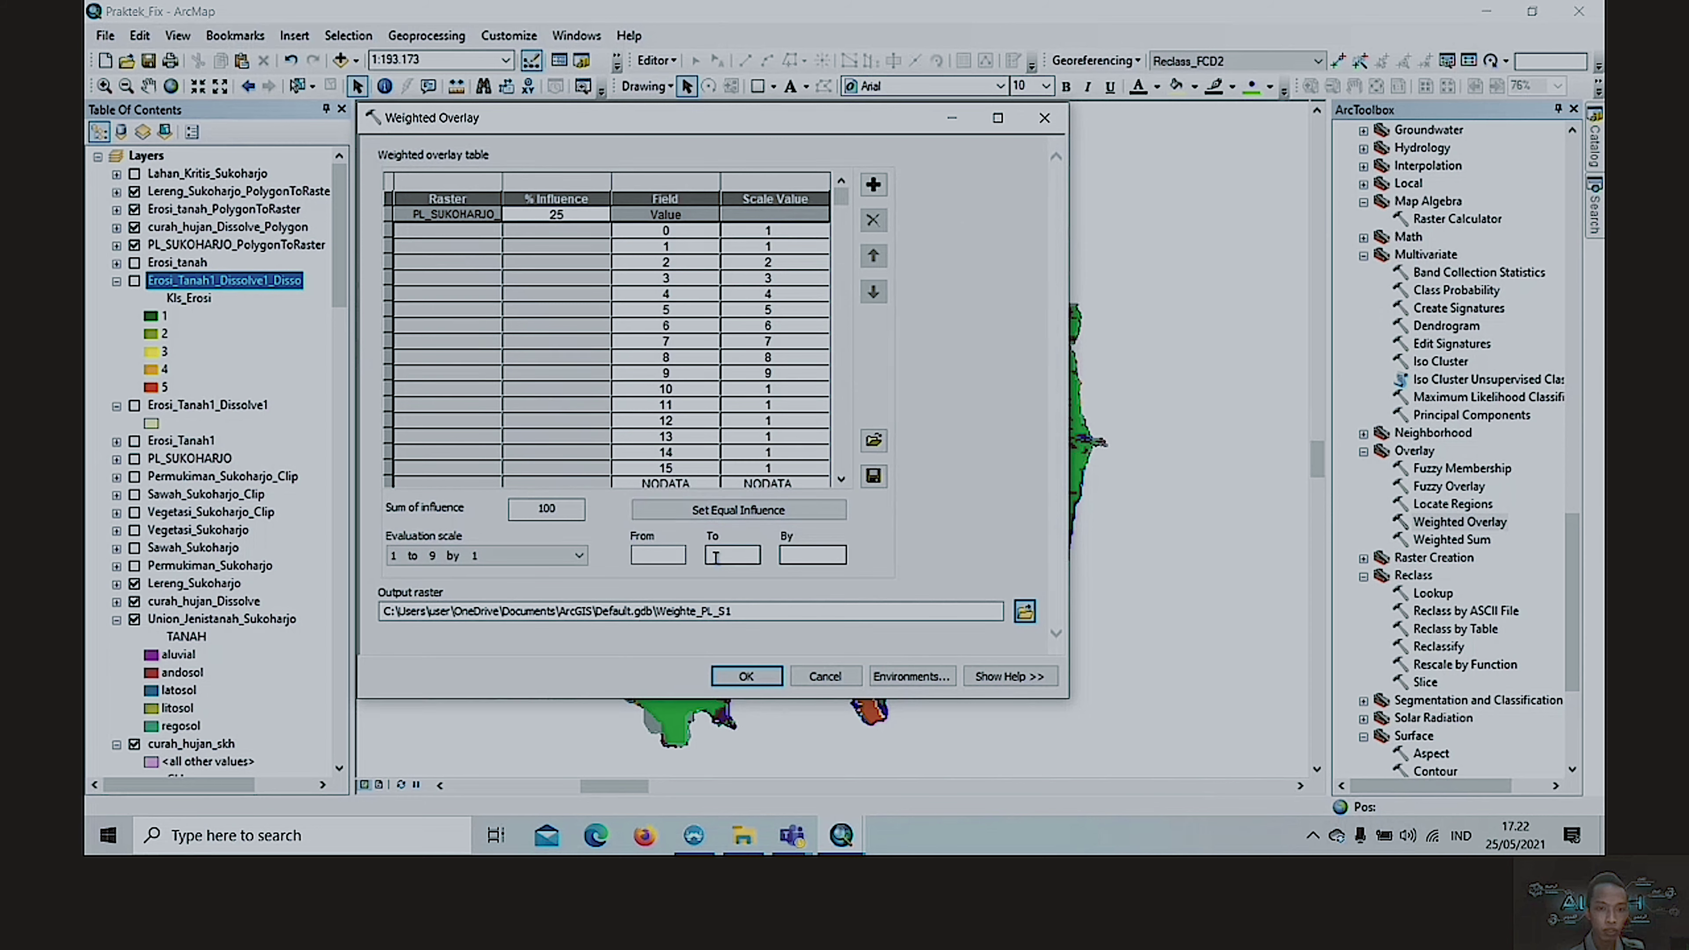
click(661, 562)
text(1)
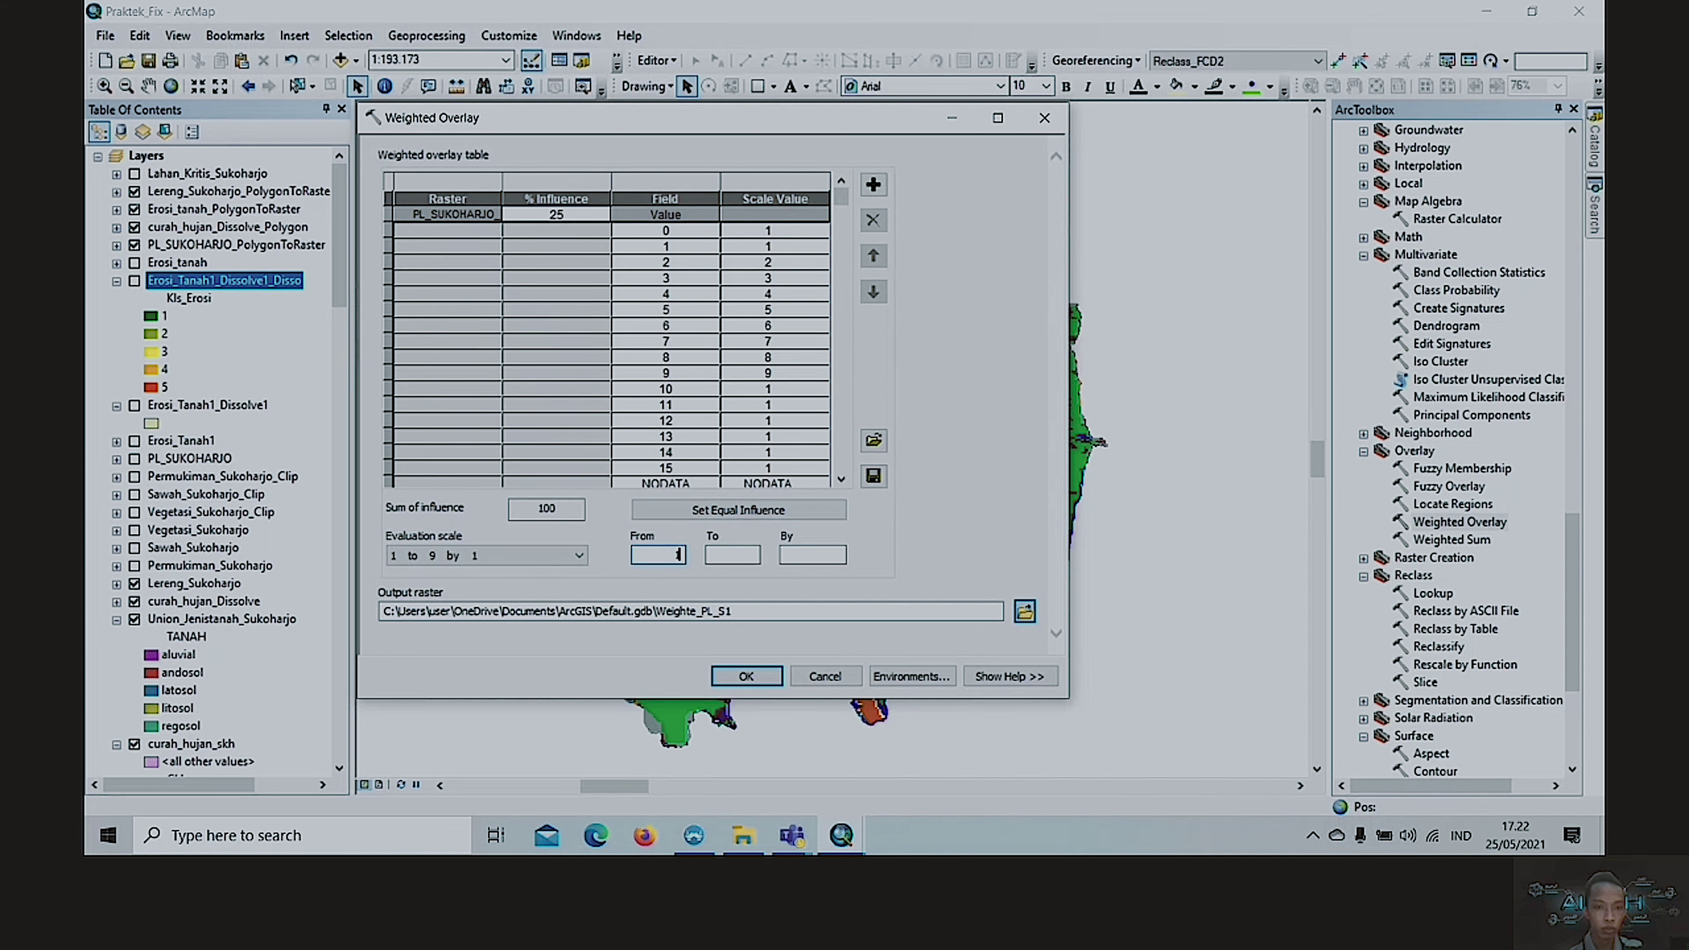
click(744, 561)
text(5)
drag(732, 611, 667, 611)
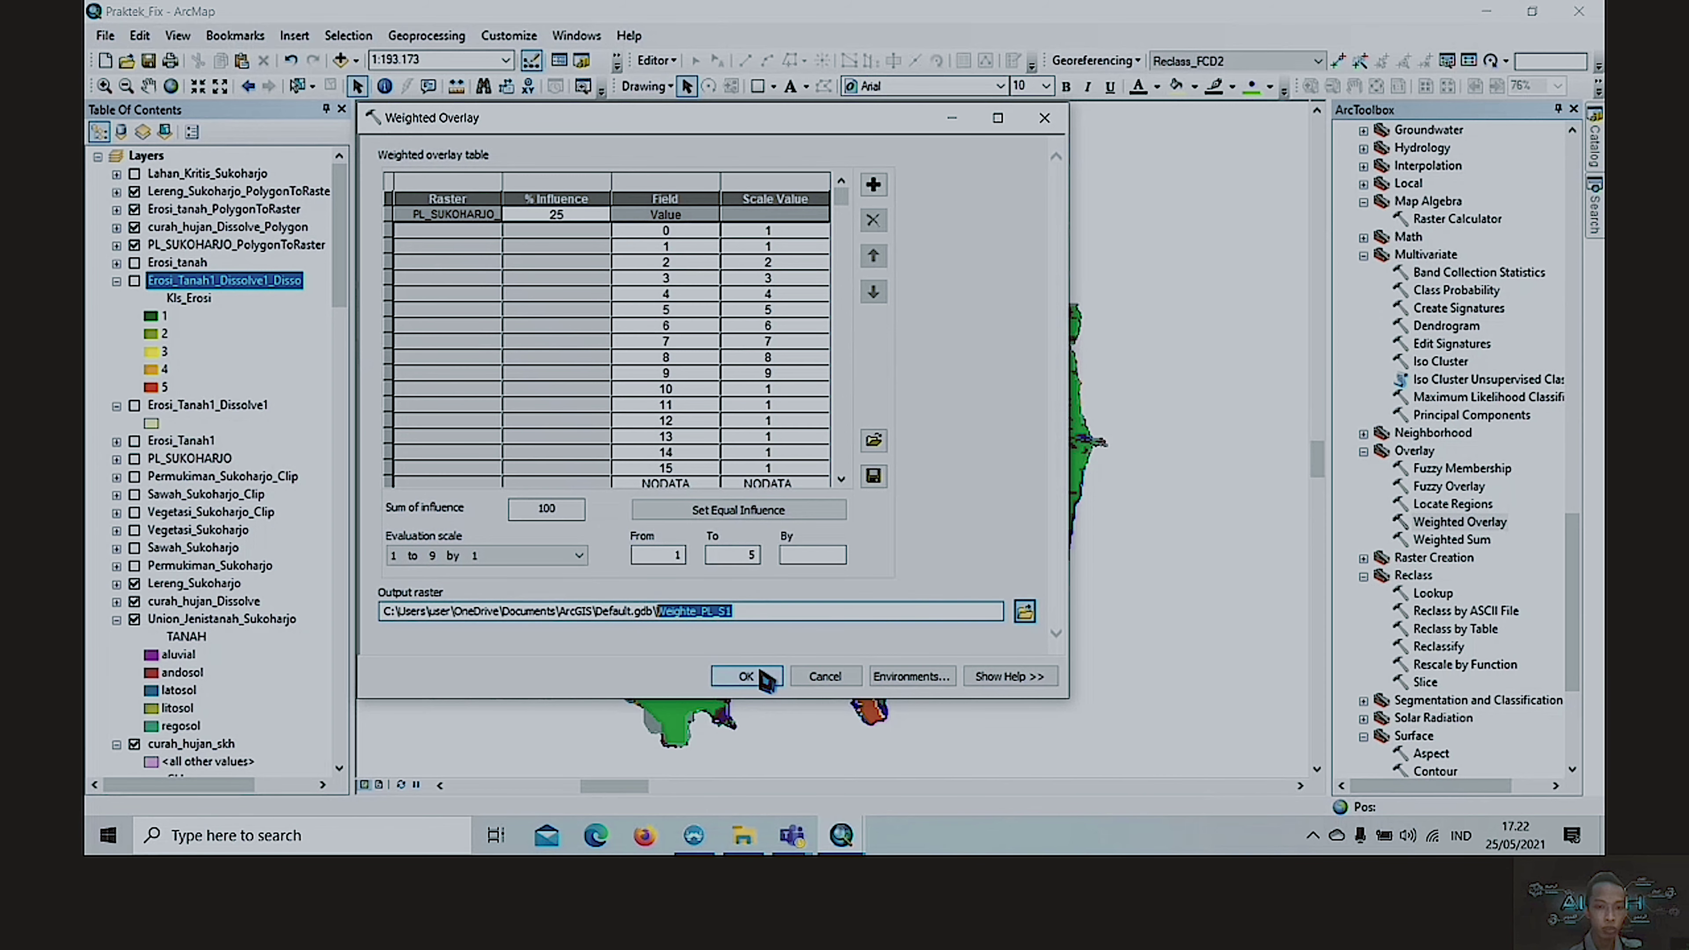
click(746, 676)
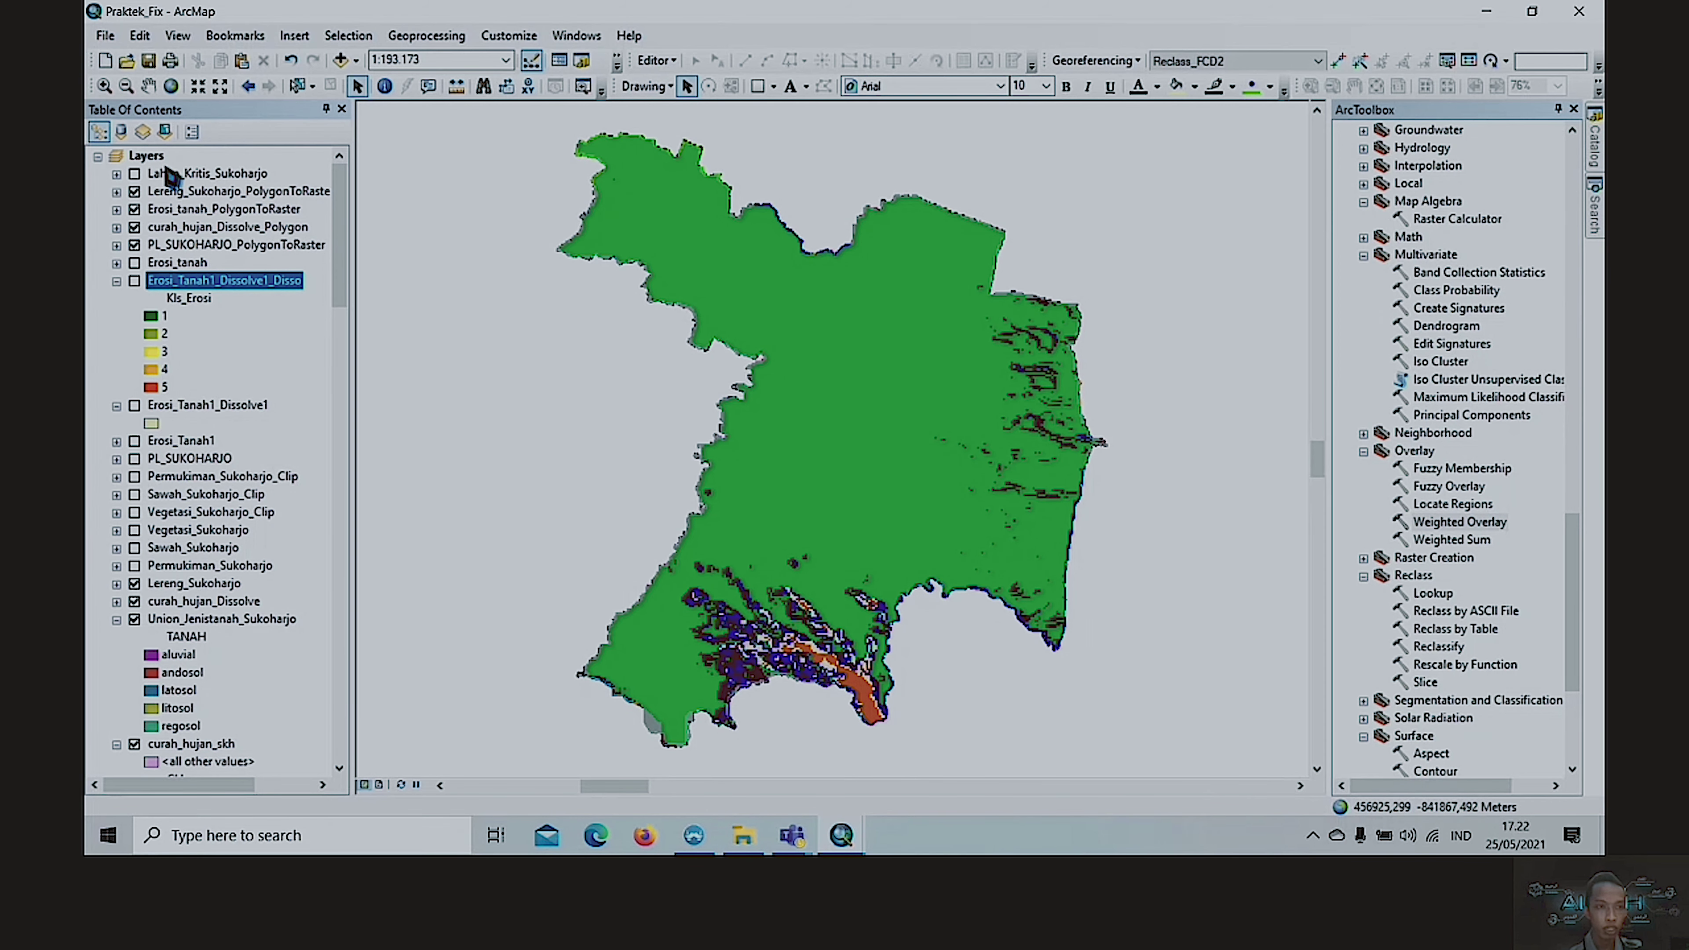
- Show the Lahan_Kritis_Sukoharjo layer with its legend expanded and hide the slope, erosion, rainfall and land use rasters
click(134, 174)
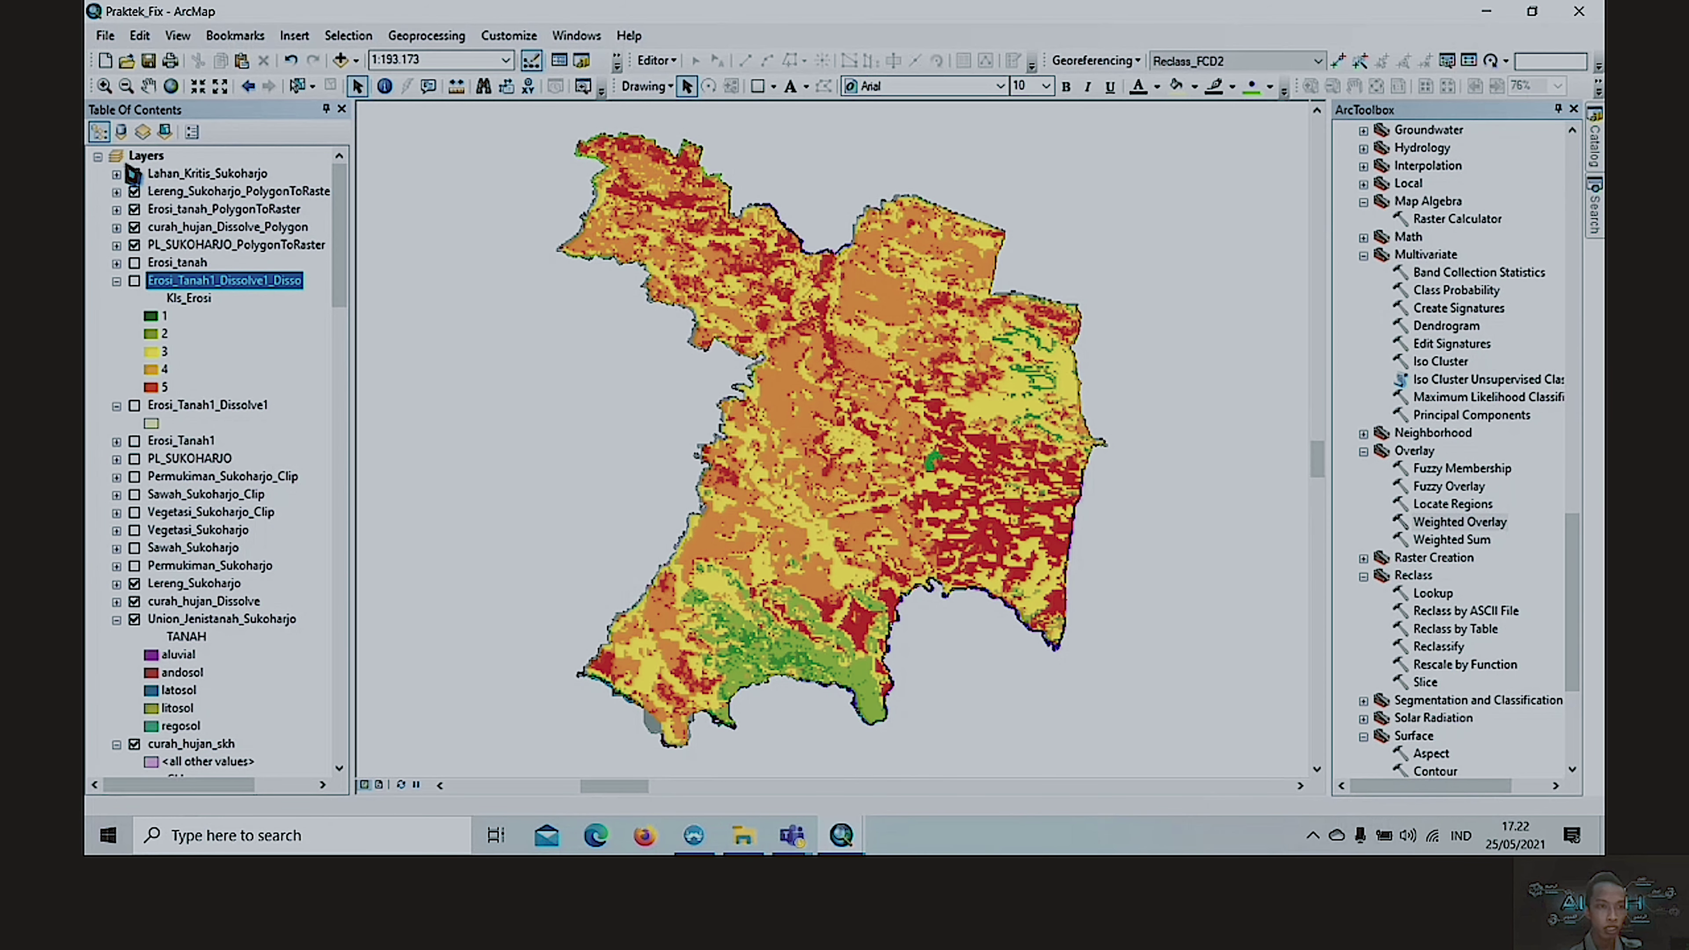
click(134, 227)
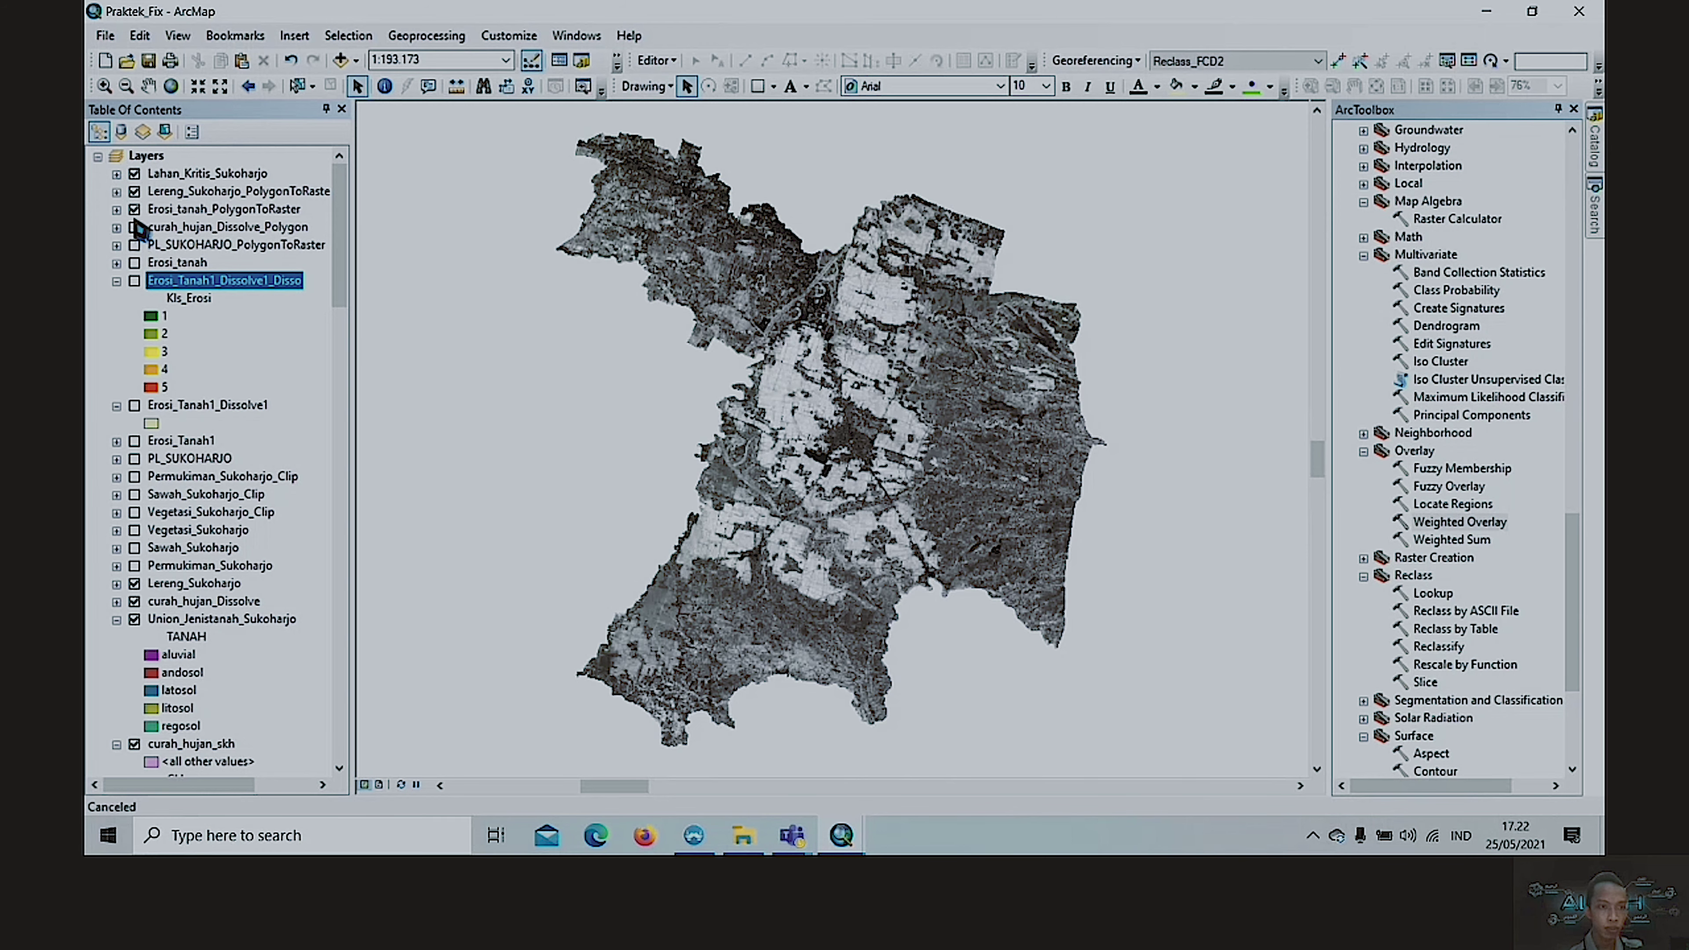
click(134, 209)
click(134, 191)
click(116, 173)
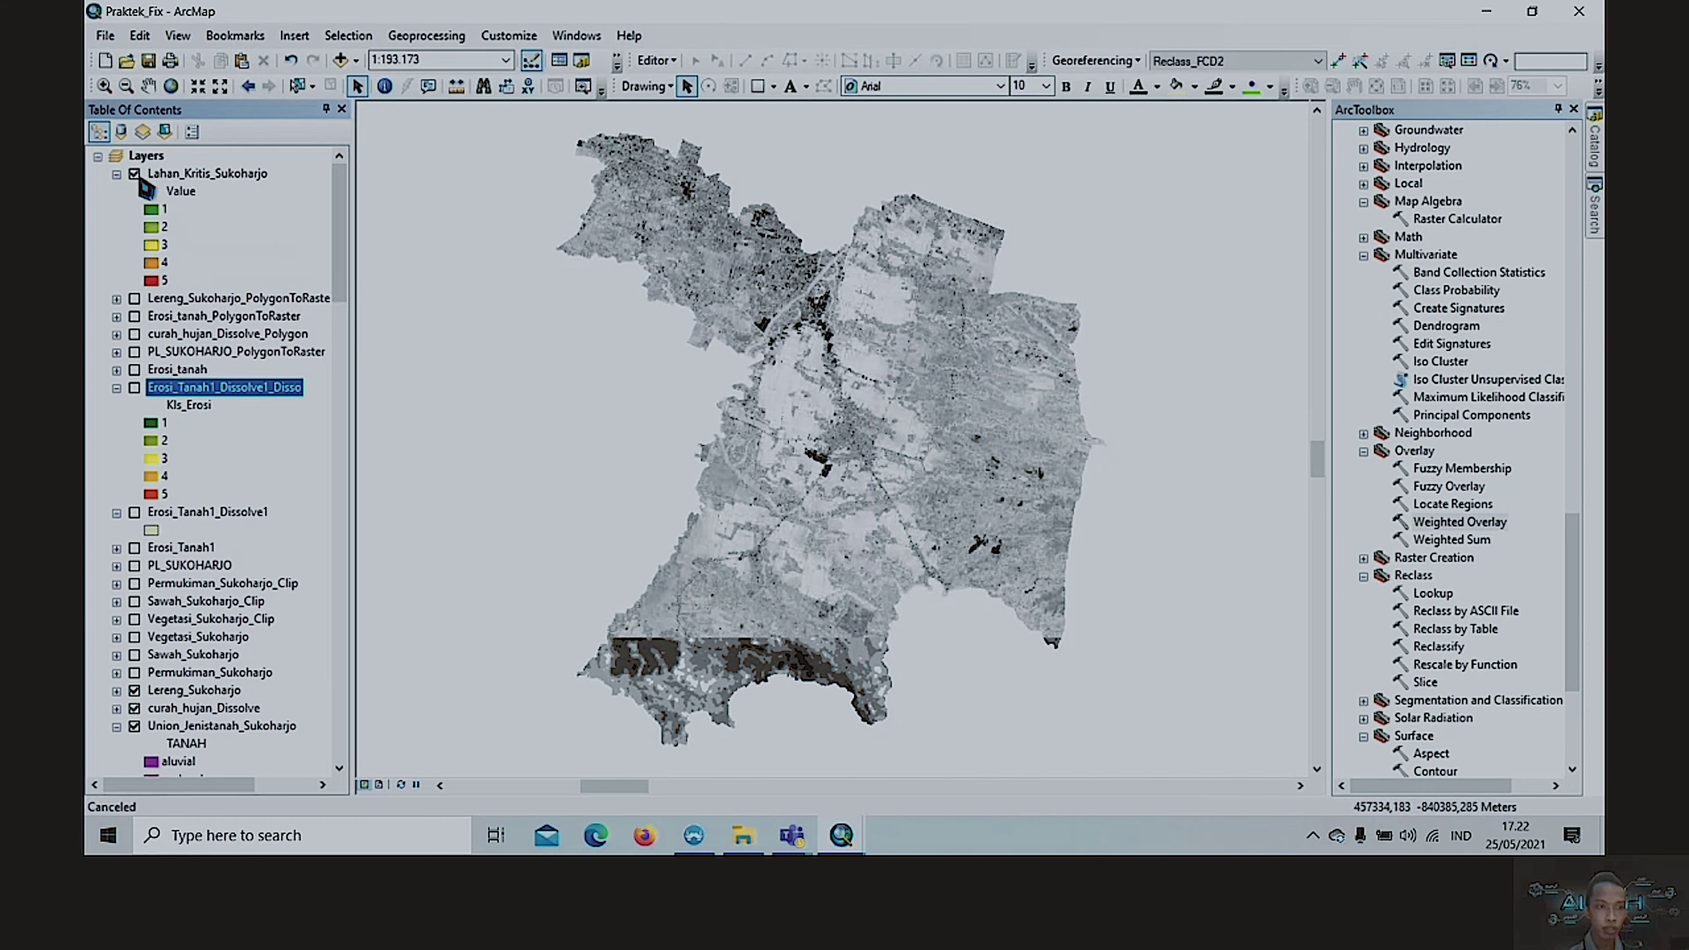
- Turn the slope, erosion, rainfall and land use raster layers back on
click(135, 297)
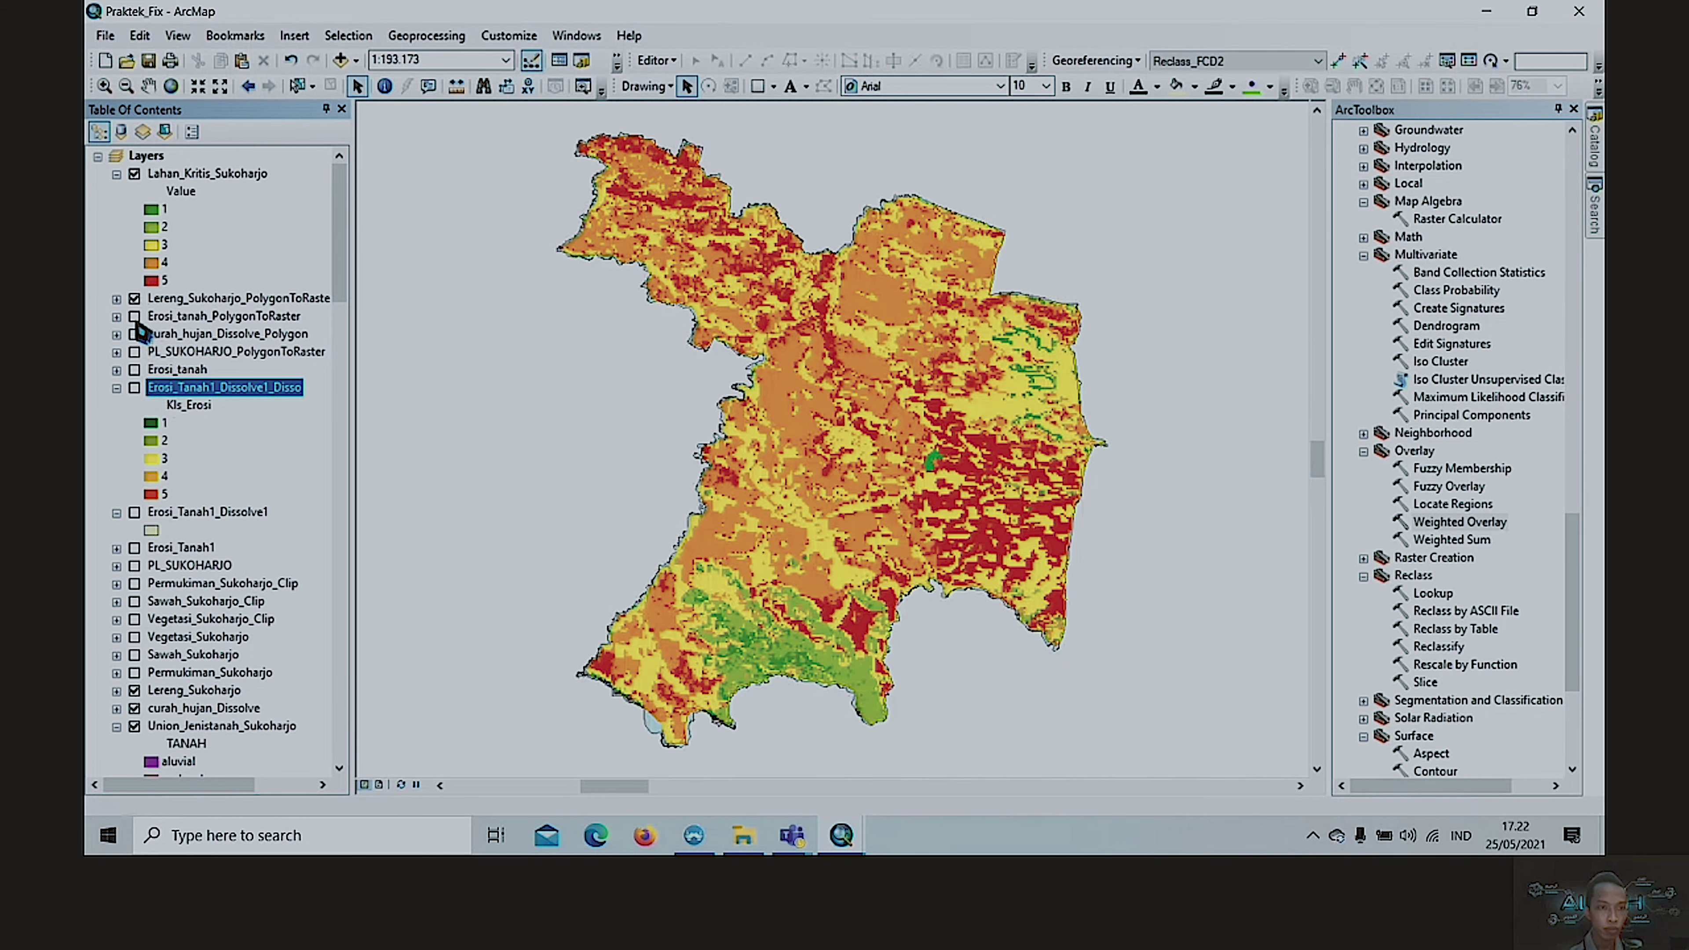
click(136, 318)
click(137, 335)
click(141, 350)
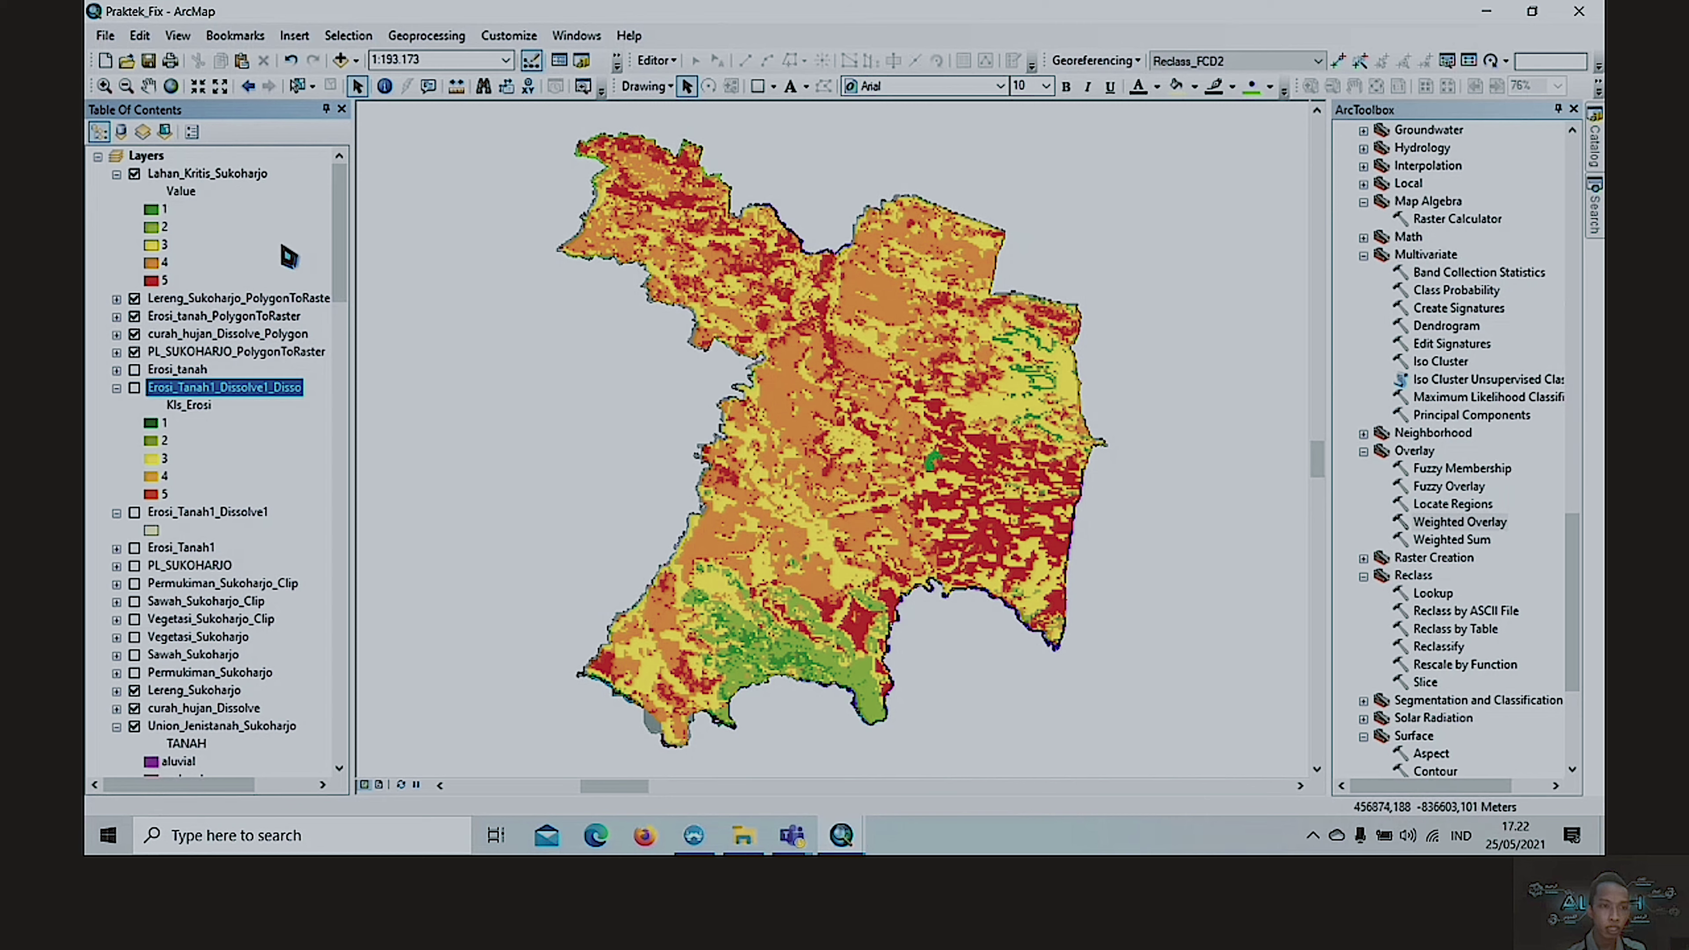
- Inspect the colours of classes 1 and 3 in the Lahan_Kritis_Sukoharjo legend without changing them
click(160, 214)
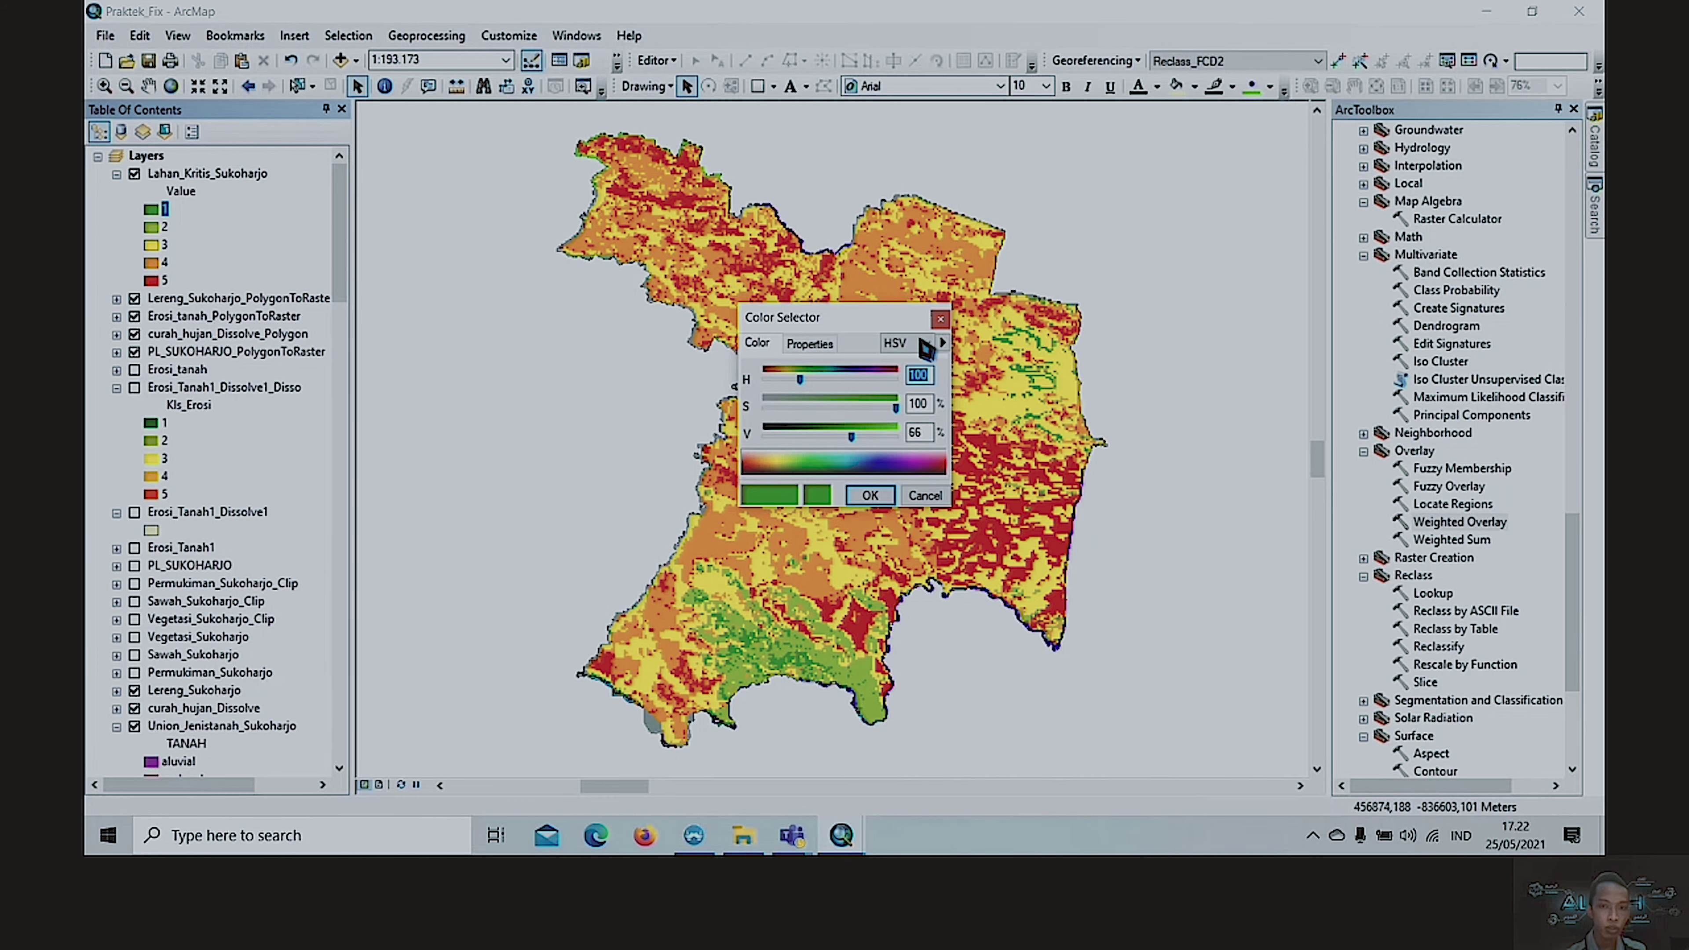
key(Escape)
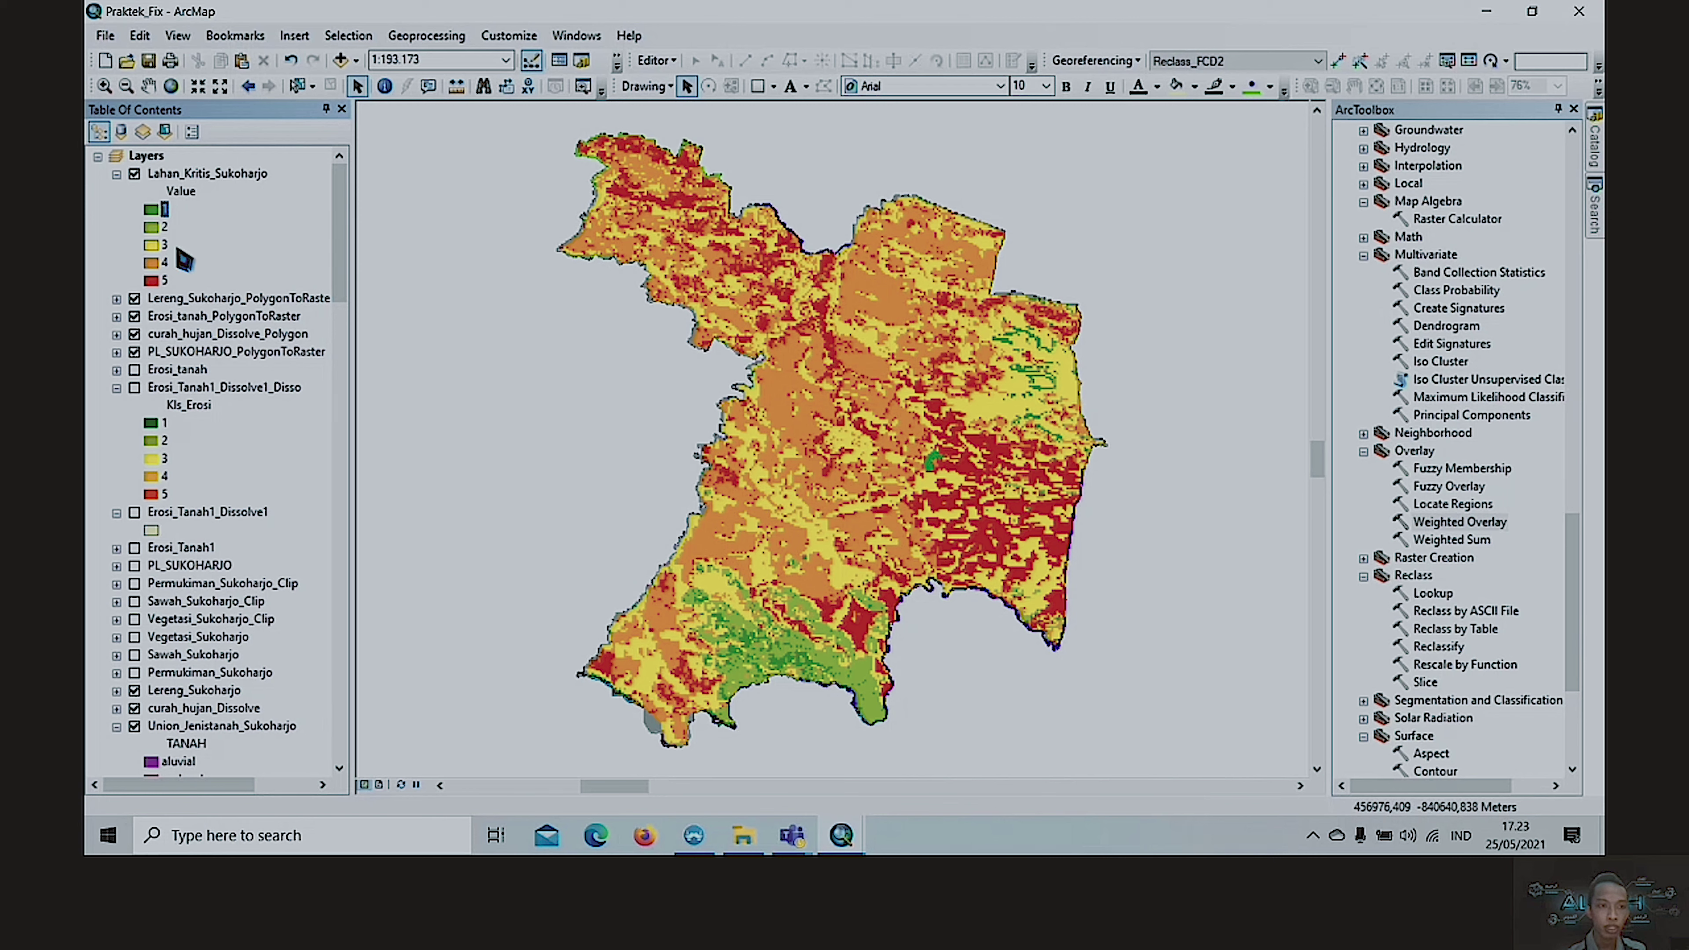
double_click(154, 246)
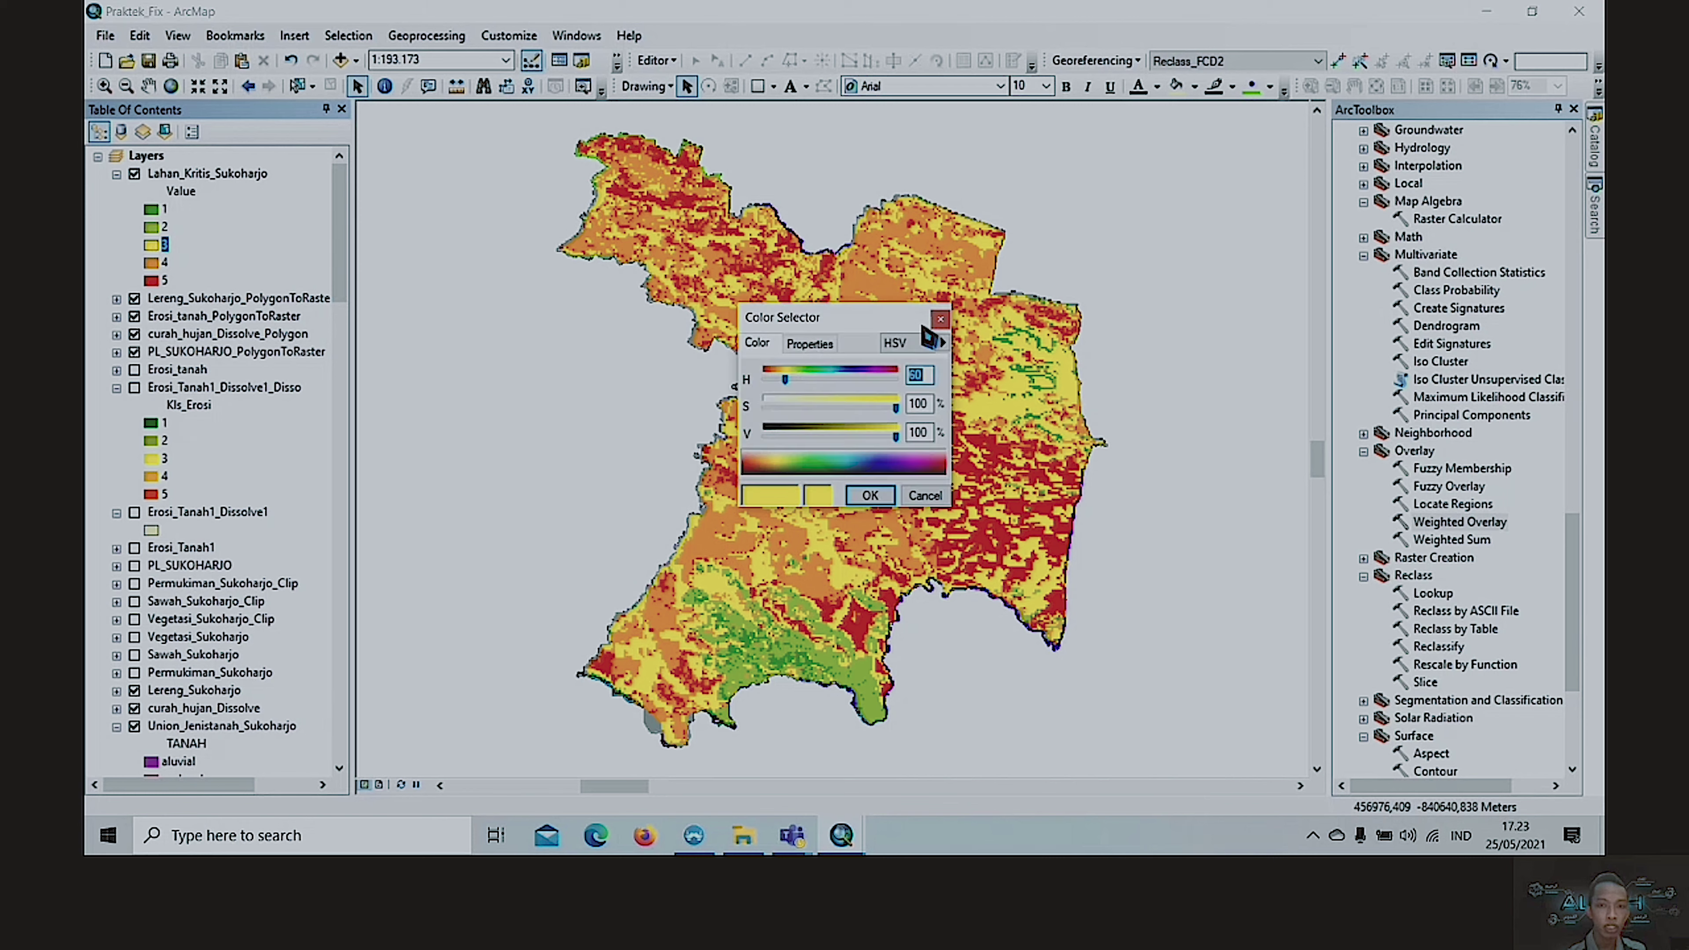
click(940, 319)
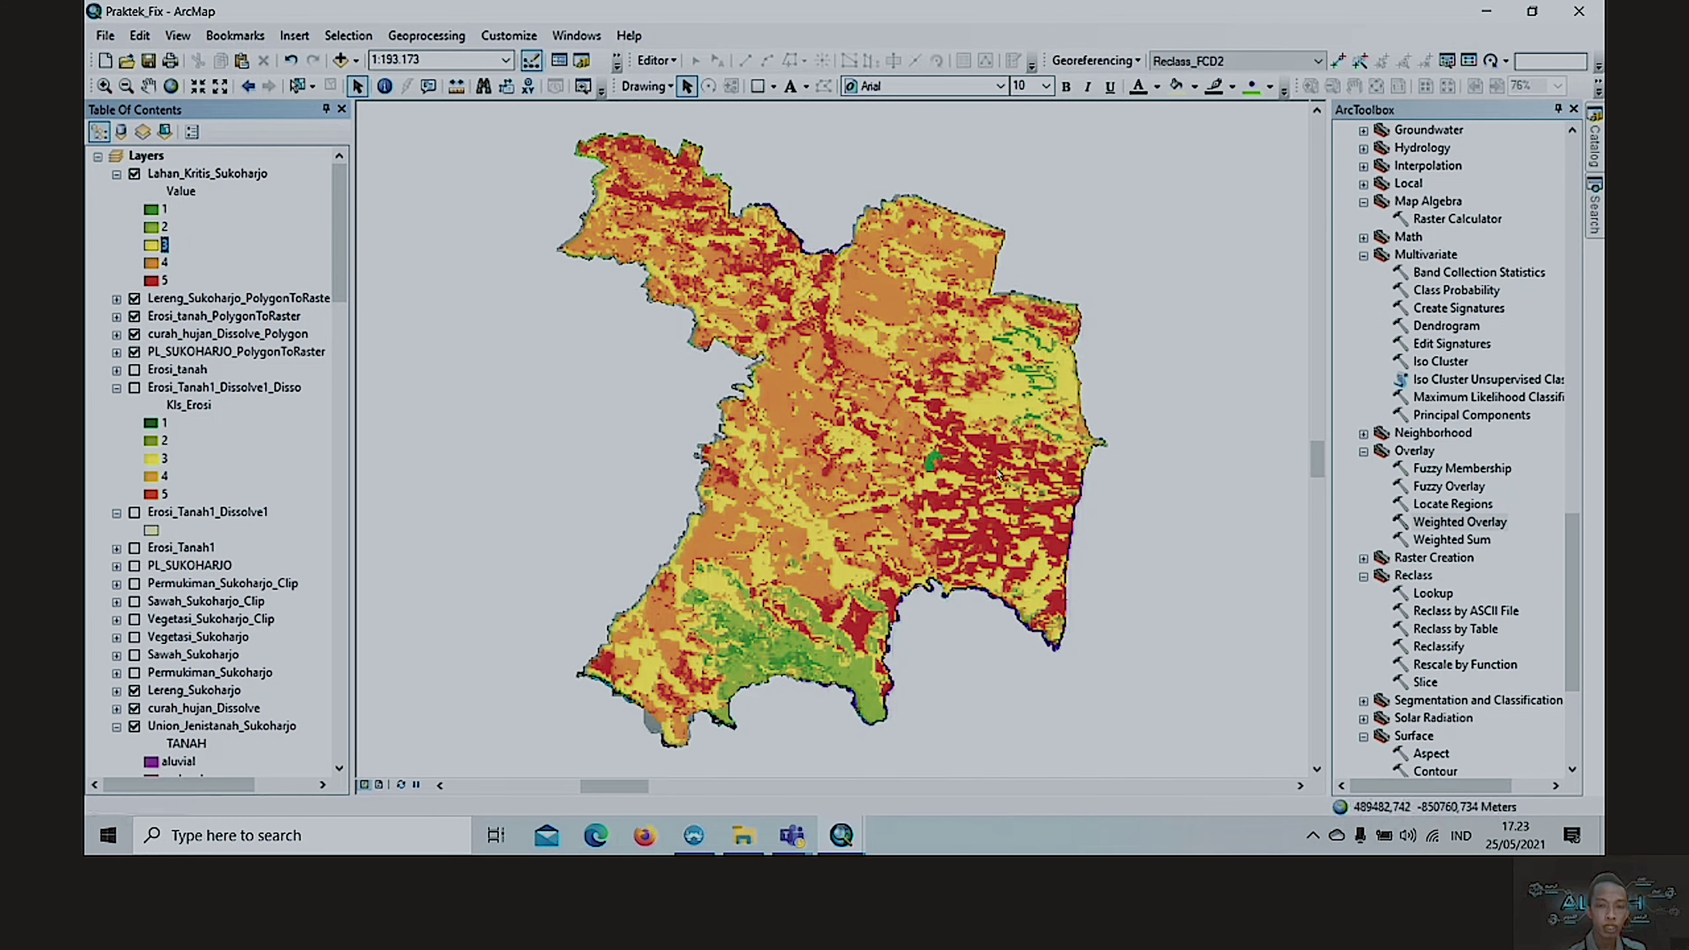